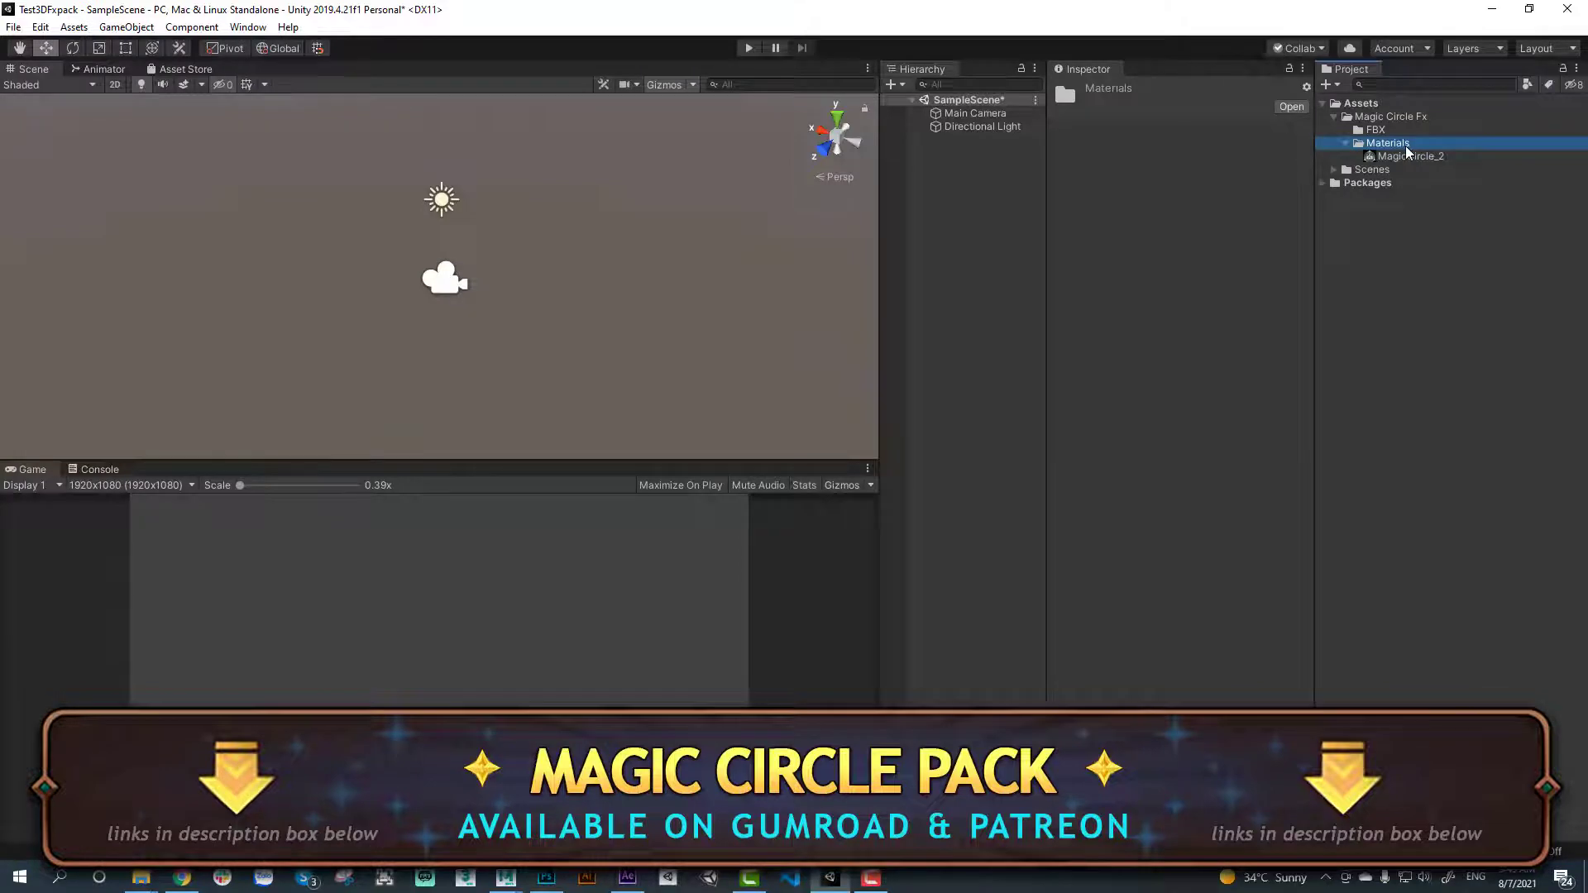
# Create a new material in Materials using the Legacy Shaders/Particles/Additive shader
pyautogui.rightClick(1406, 151)
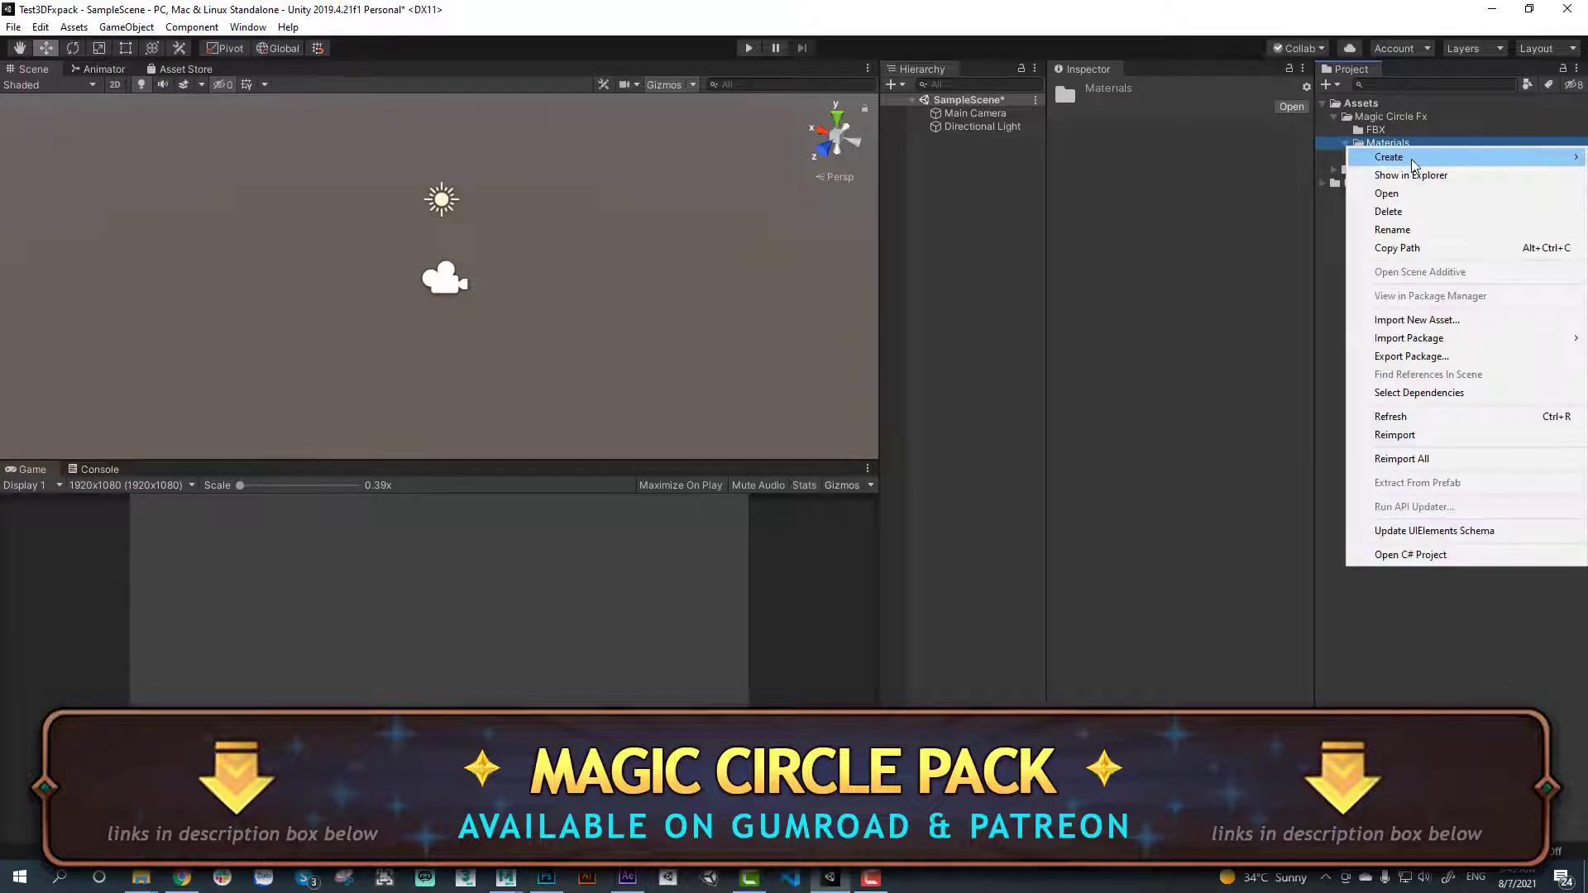
pyautogui.moveTo(1389, 152)
pyautogui.click(1174, 380)
pyautogui.click(1178, 108)
pyautogui.click(1201, 362)
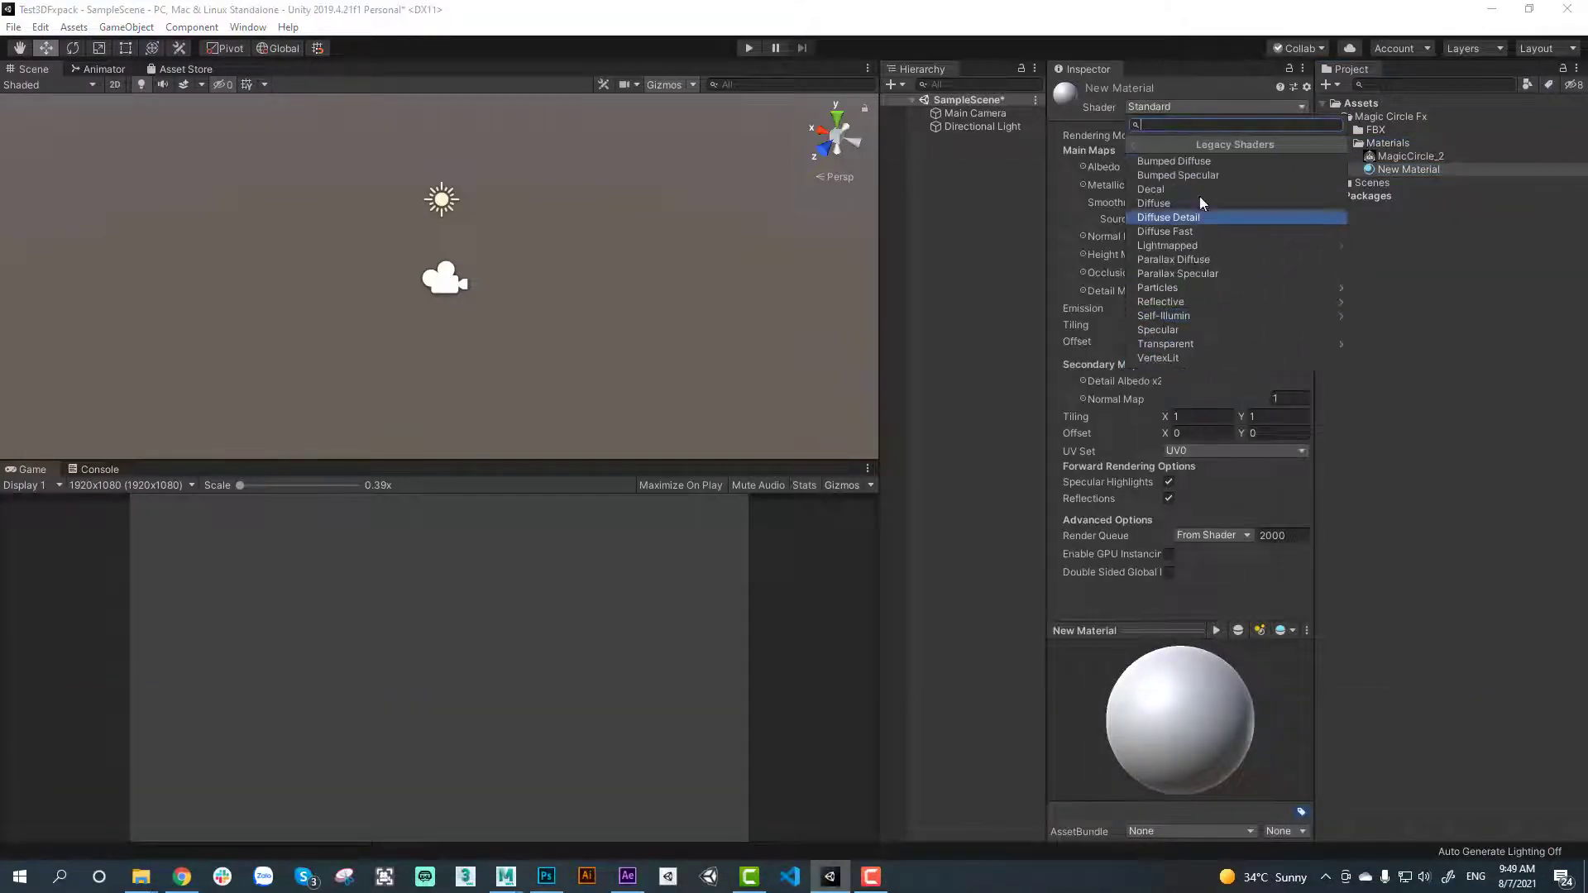
pyautogui.click(1156, 287)
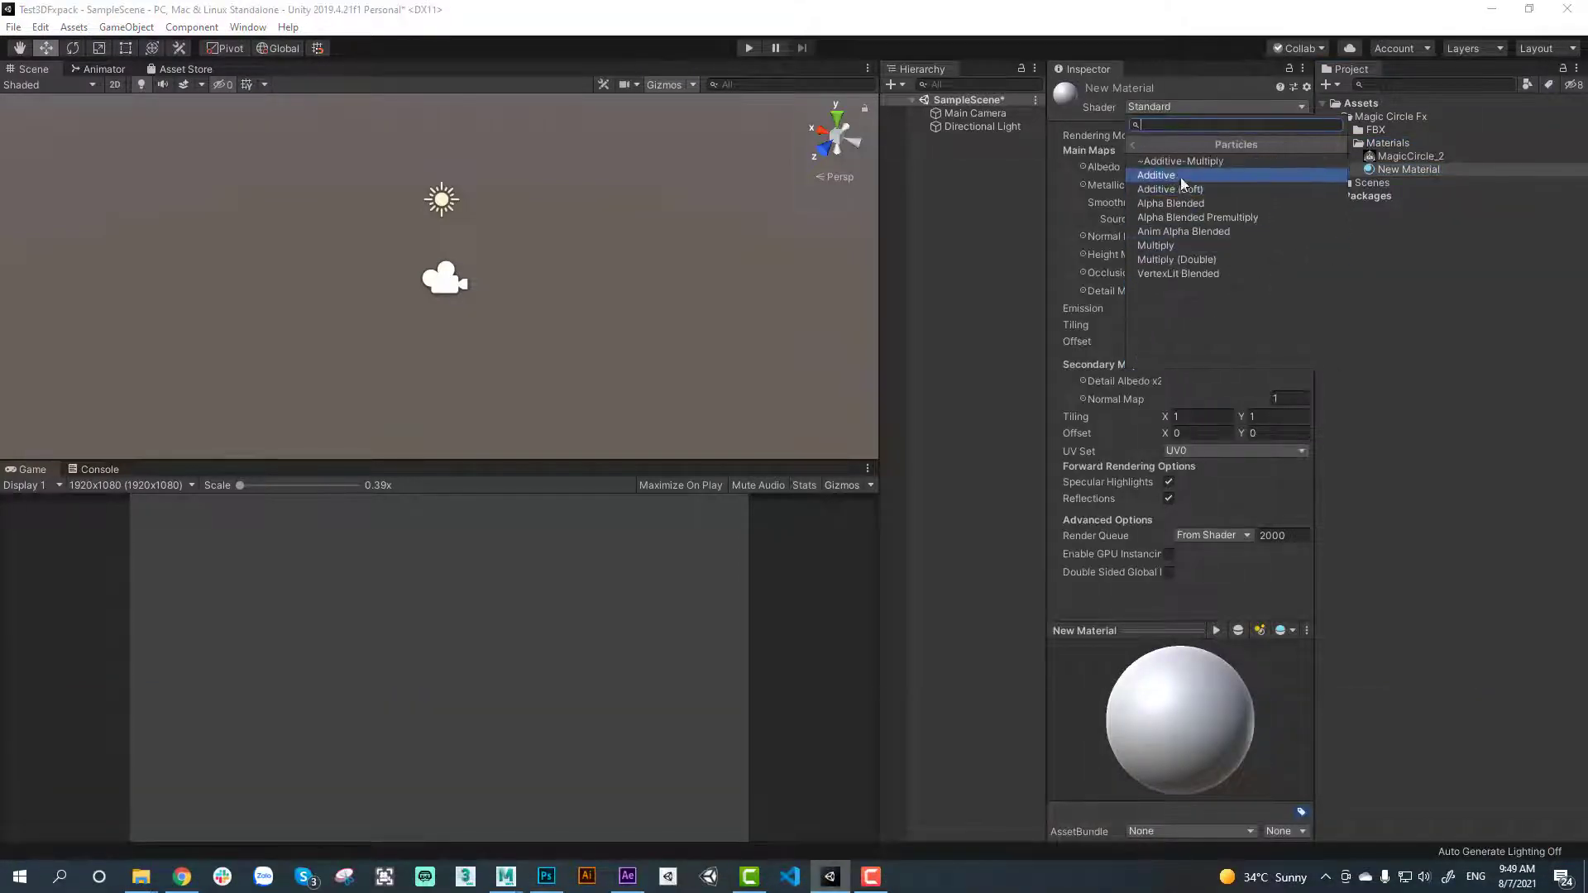
pyautogui.click(1174, 170)
# Assign MagicCircle_2 as the material's Particle Texture and set its tint to pure white
pyautogui.moveTo(1402, 158); pyautogui.dragTo(1287, 177)
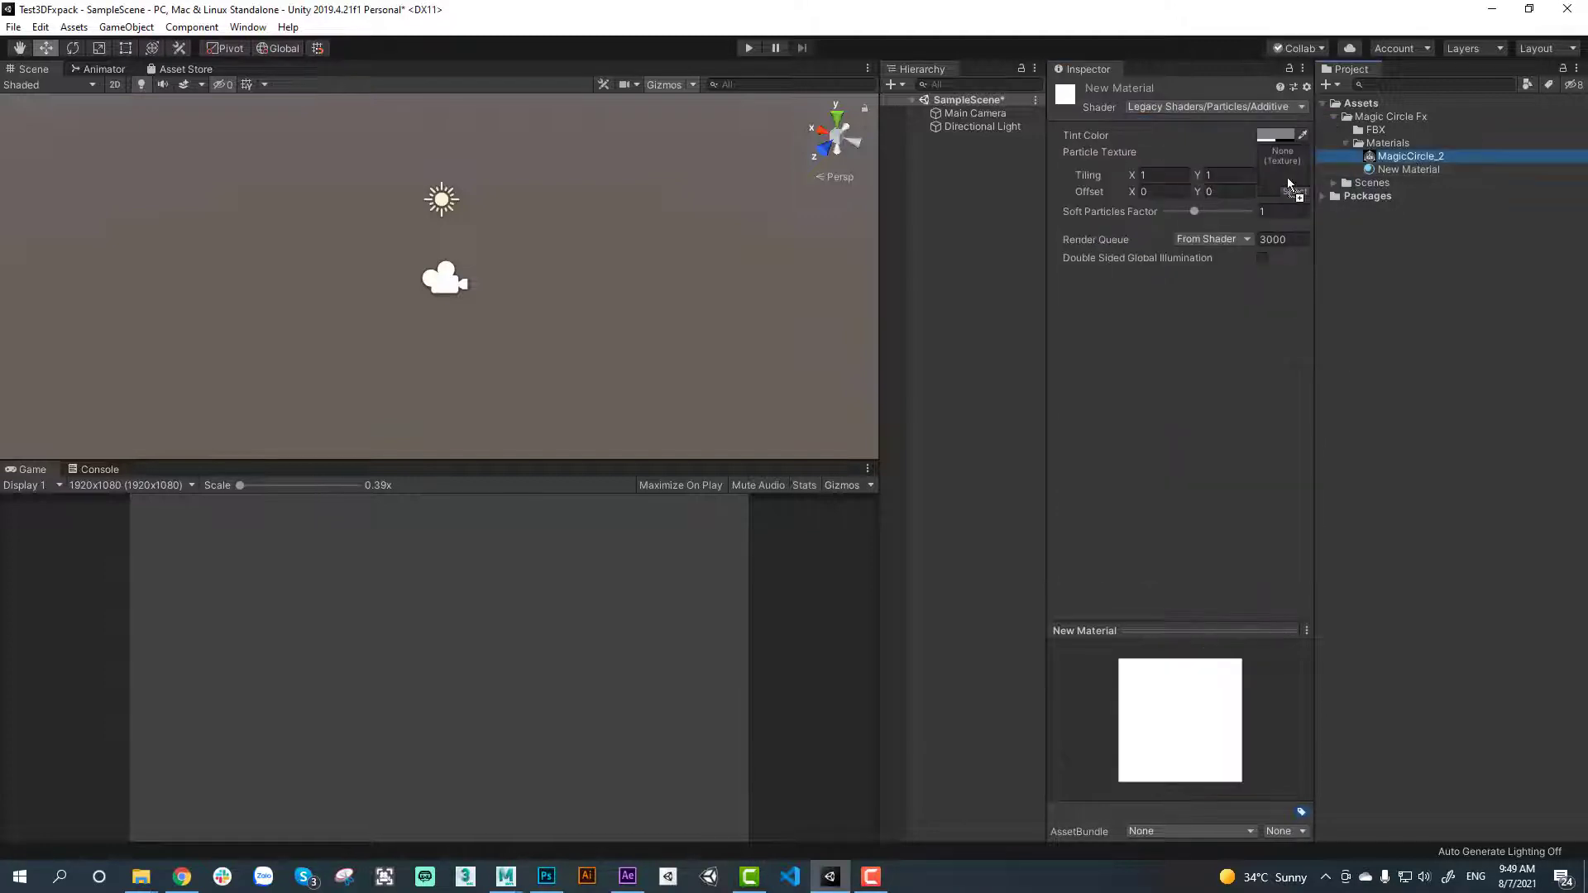
pyautogui.click(1275, 134)
pyautogui.moveTo(952, 382); pyautogui.dragTo(881, 331)
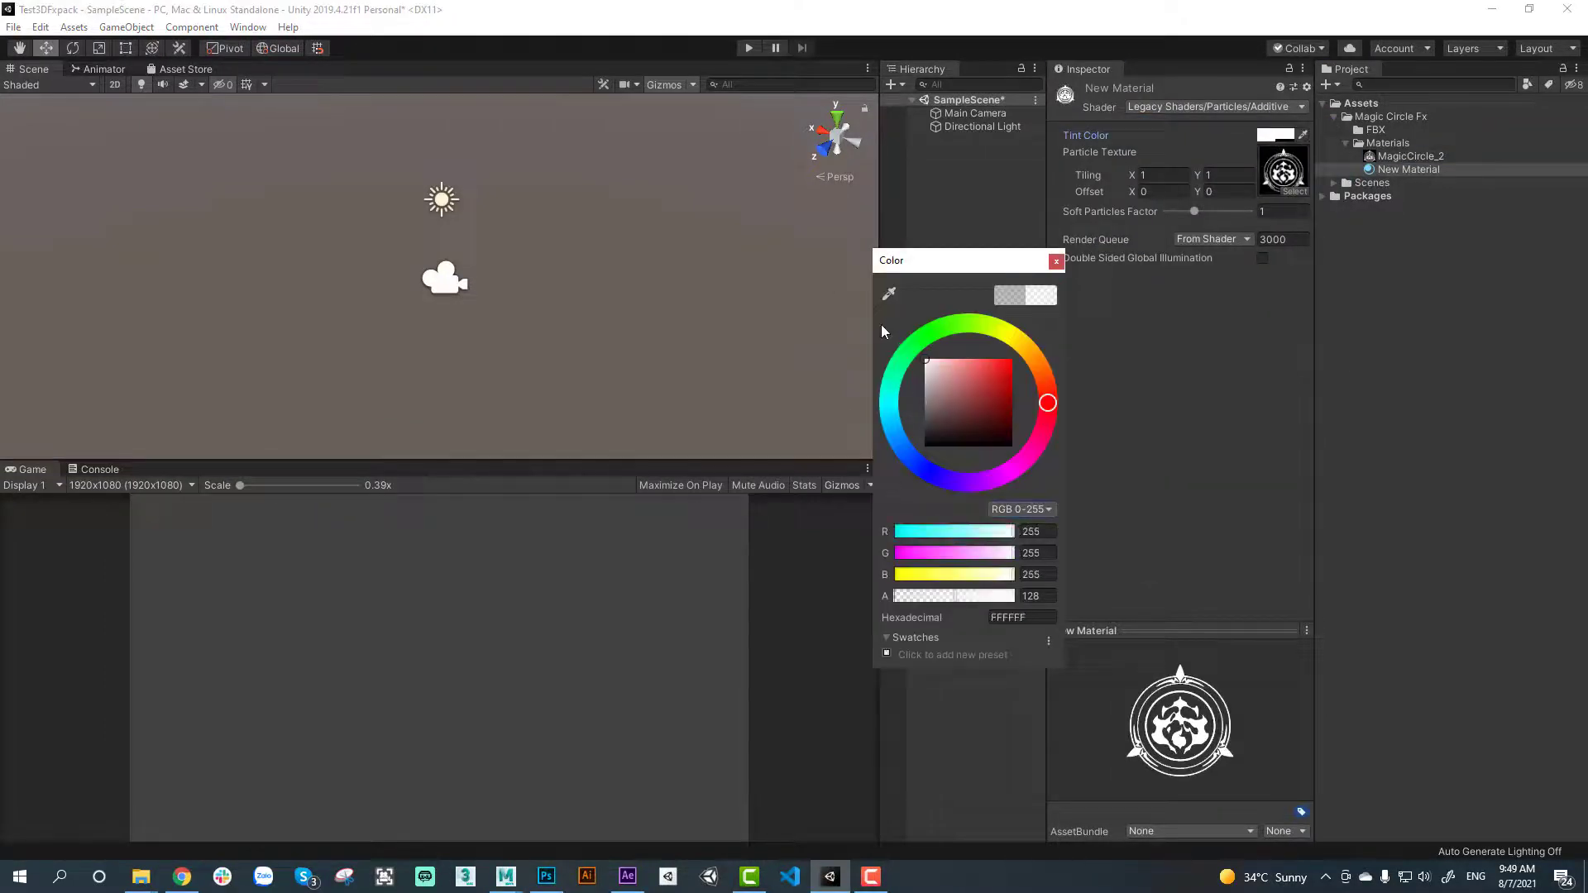
pyautogui.click(1055, 263)
pyautogui.click(1408, 159)
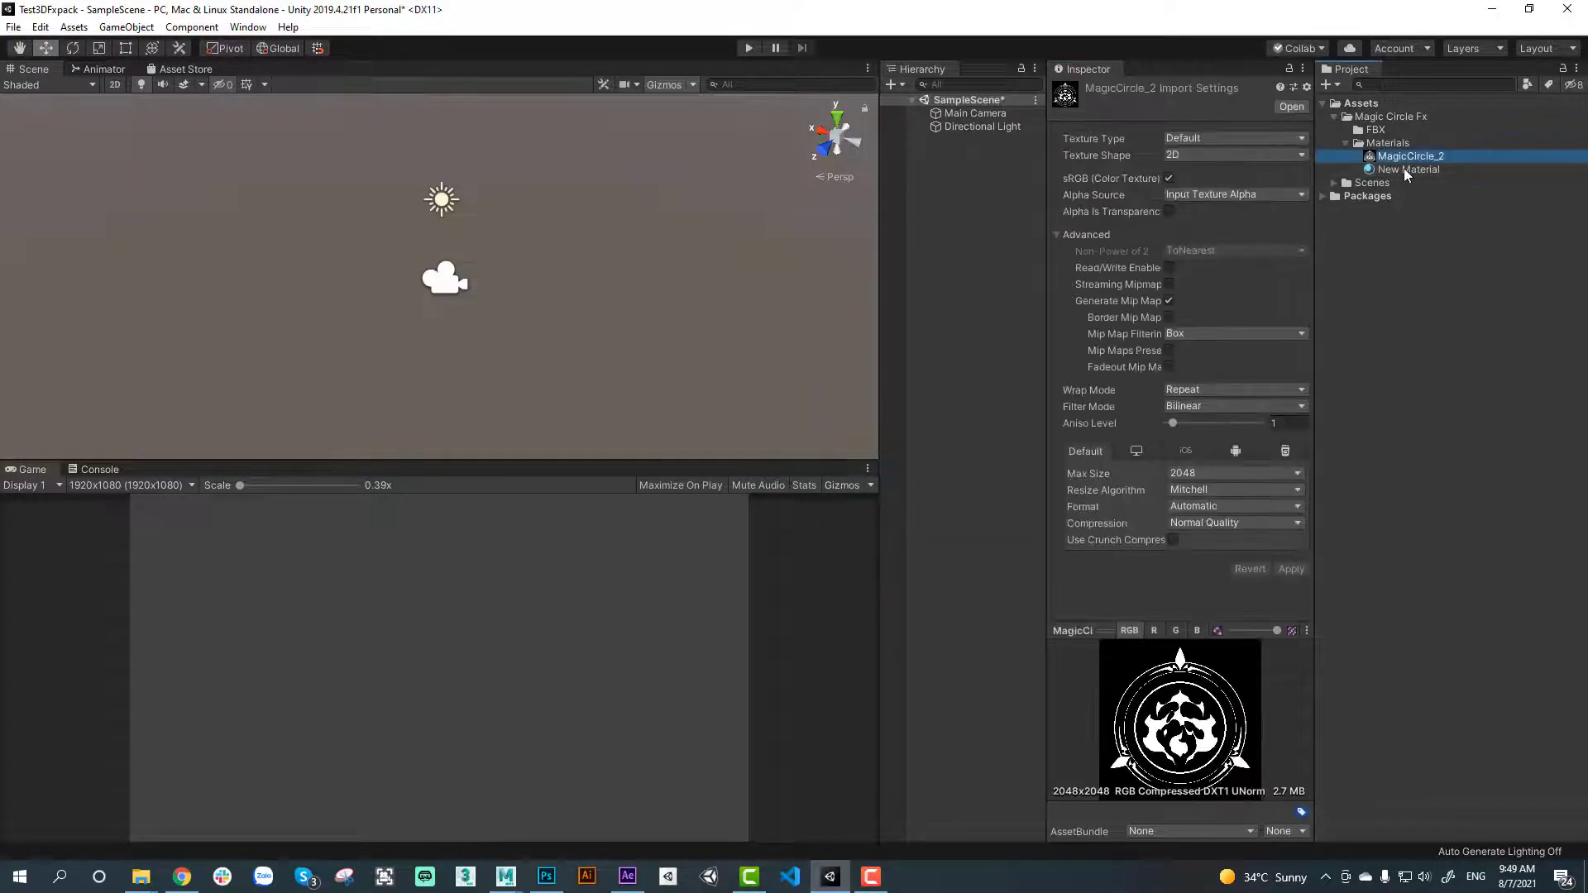
pyautogui.click(1409, 169)
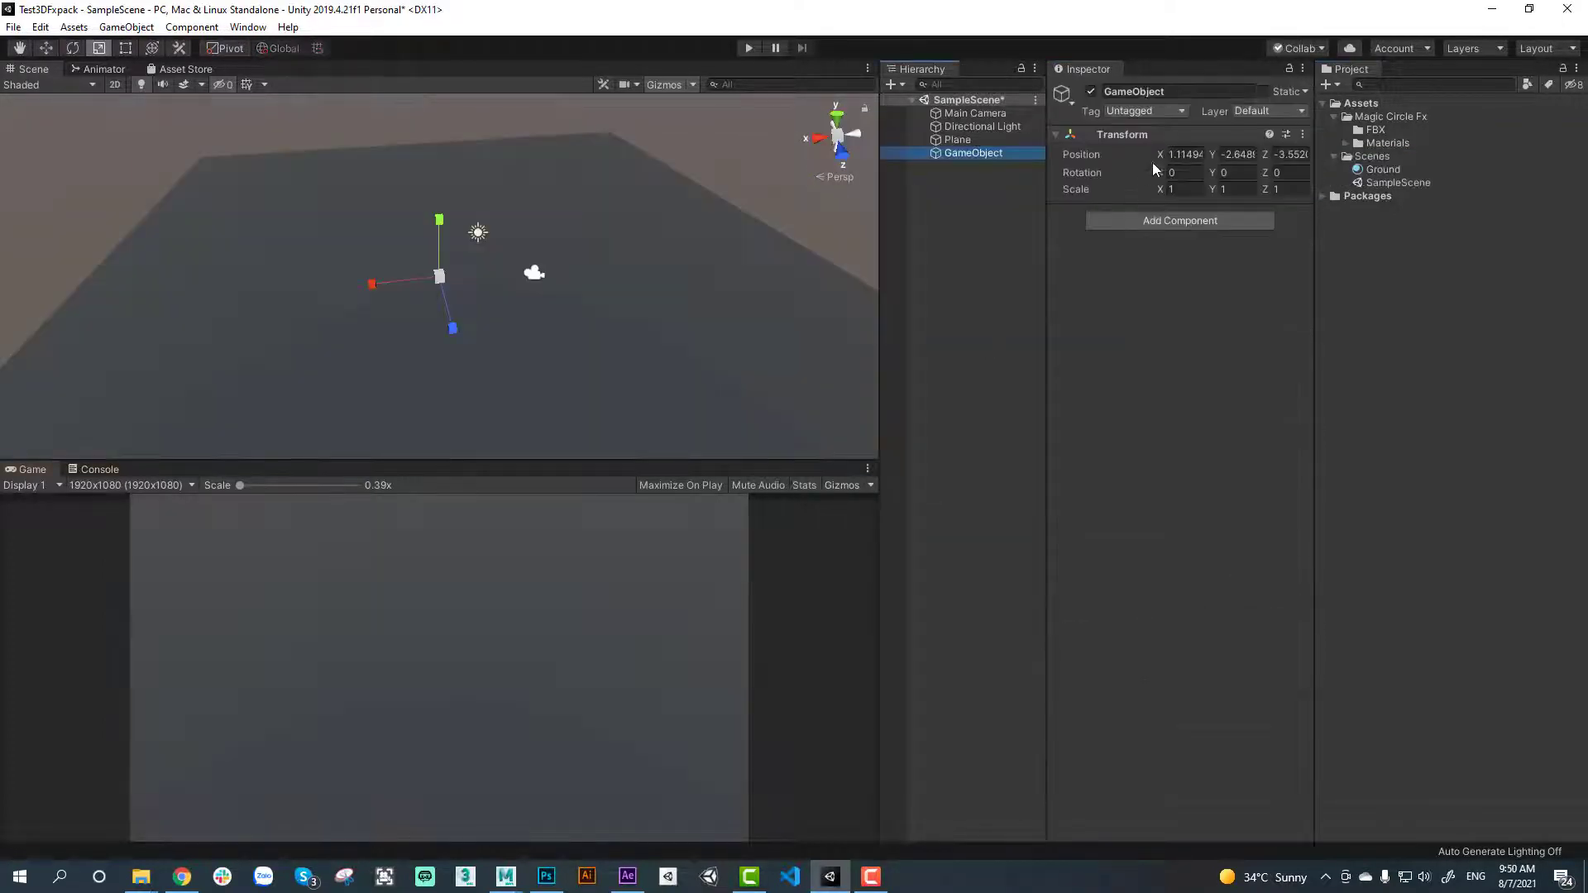
# Reset the empty GameObject's transform to the origin and check the MagicCircle_2 material
pyautogui.rightClick(1184, 136)
pyautogui.click(1199, 141)
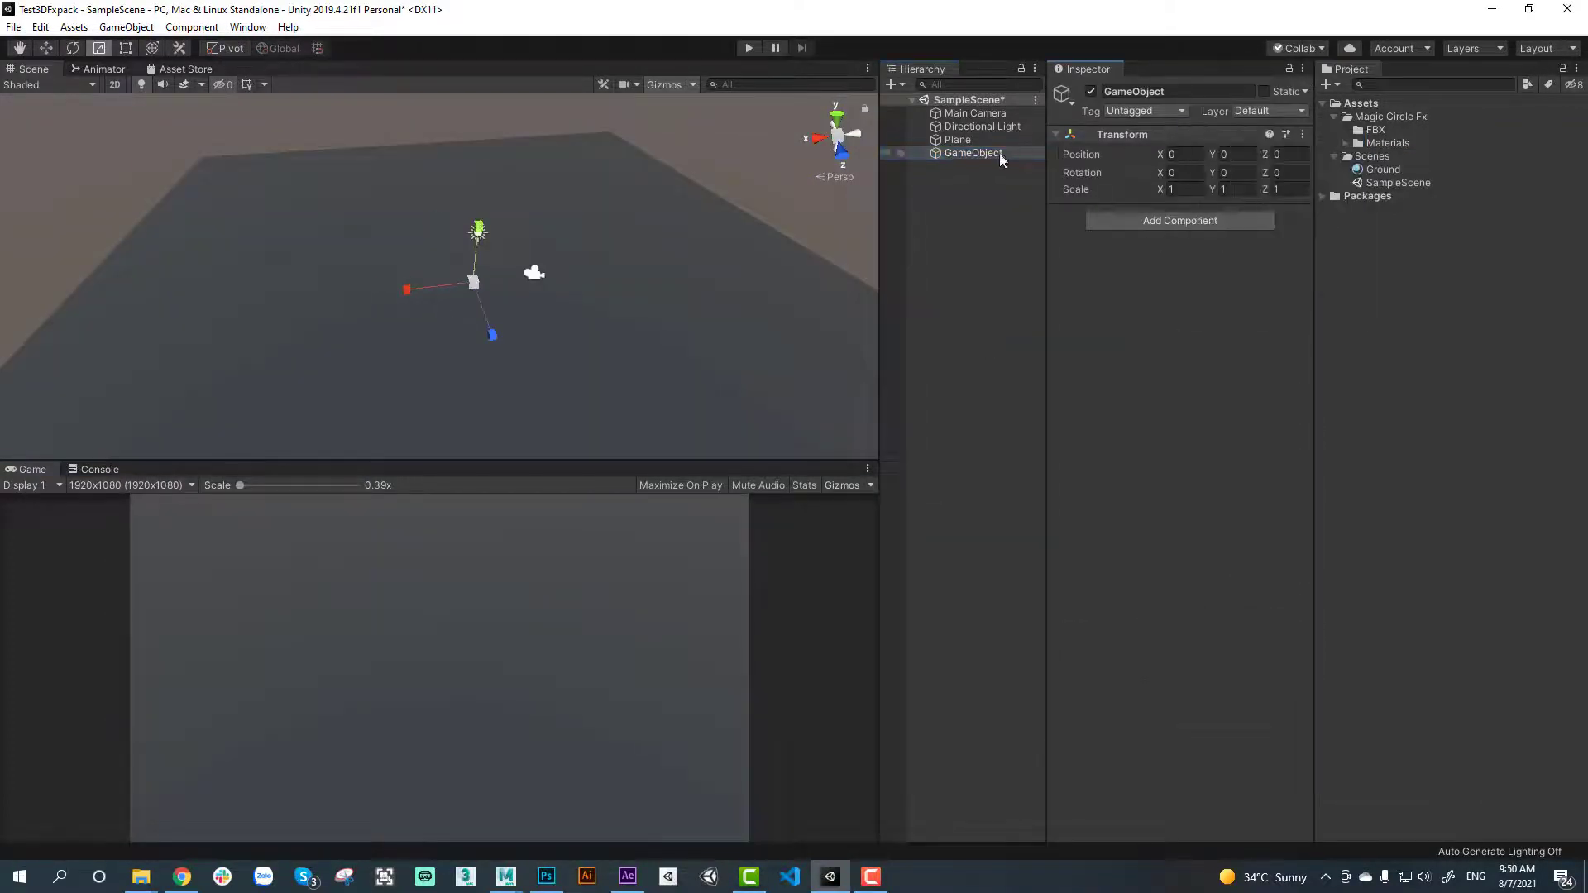
pyautogui.click(1346, 143)
pyautogui.click(1414, 157)
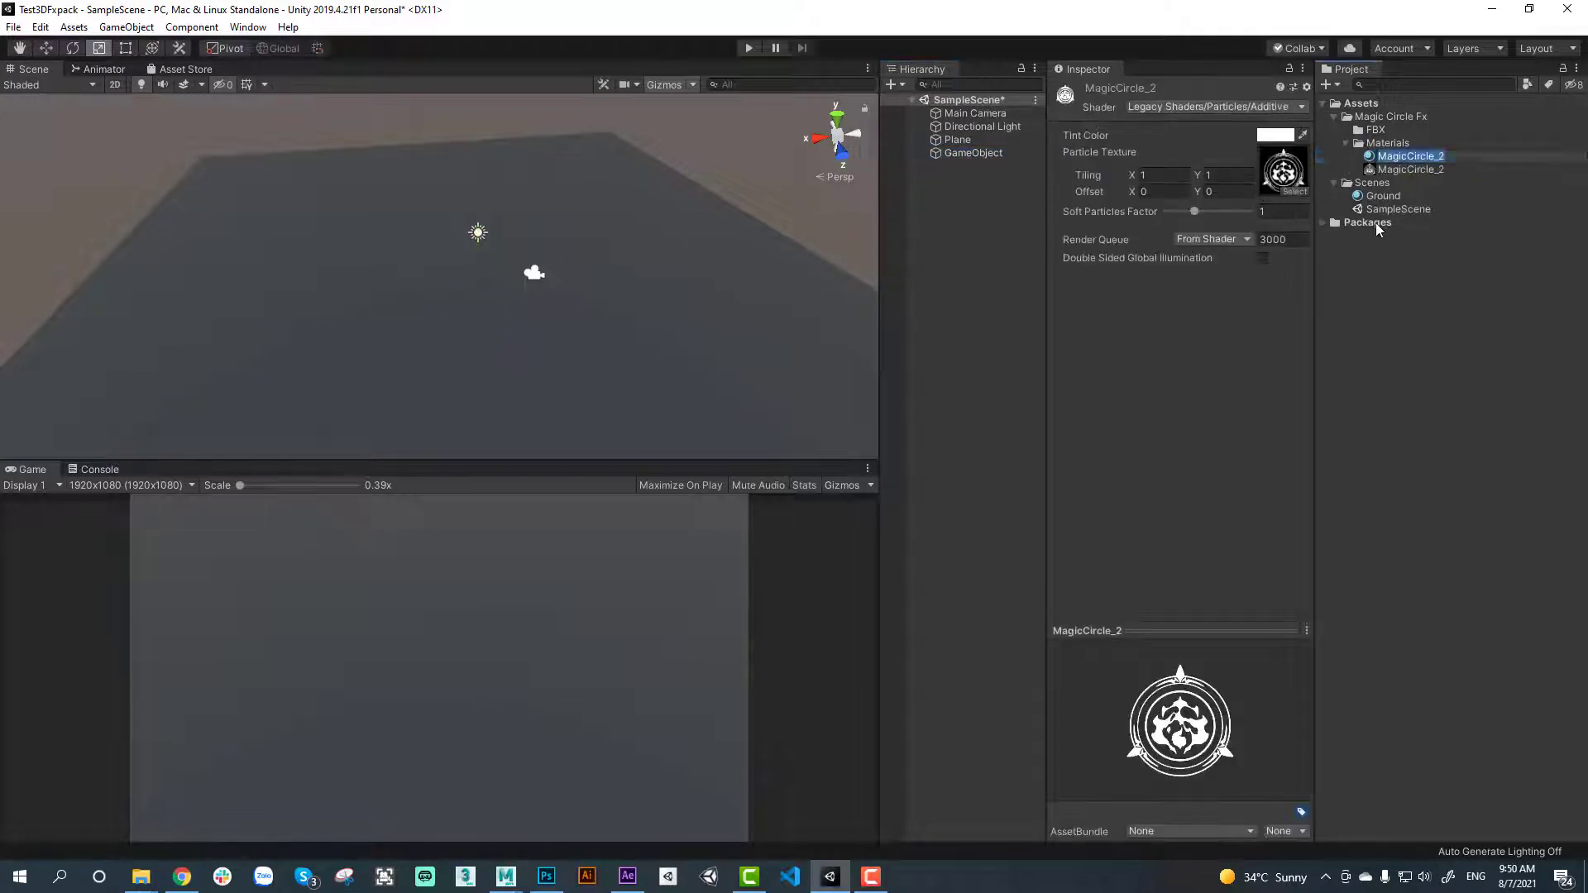
# Rename the empty GameObject to MagicCircle_2
pyautogui.click(979, 157)
pyautogui.press('F2')
pyautogui.write('MagicCircle_2')
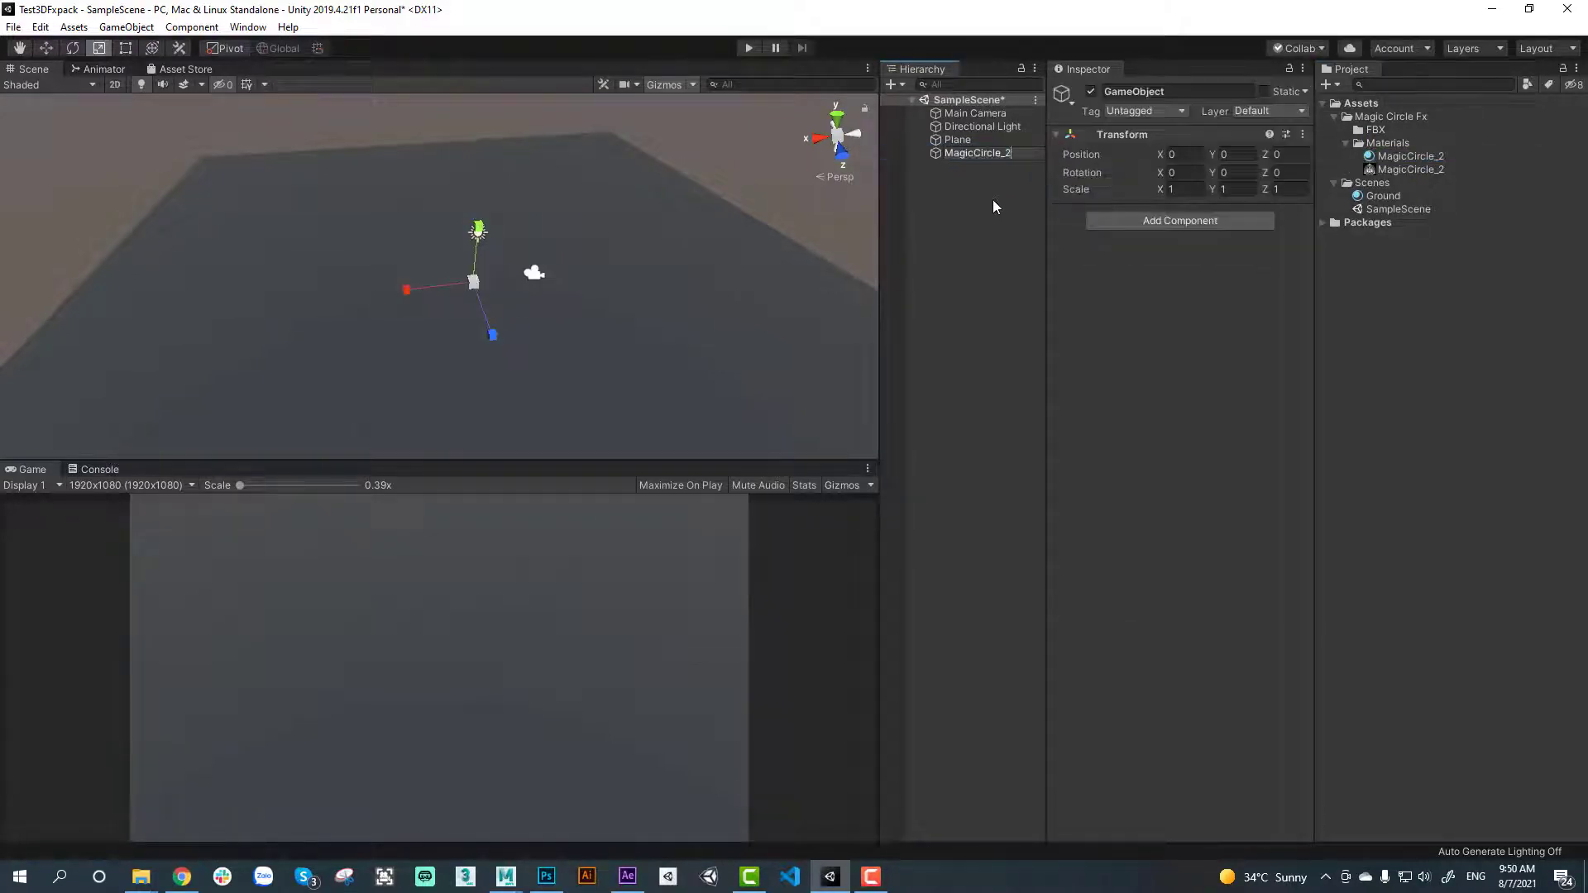
pyautogui.press('Return')
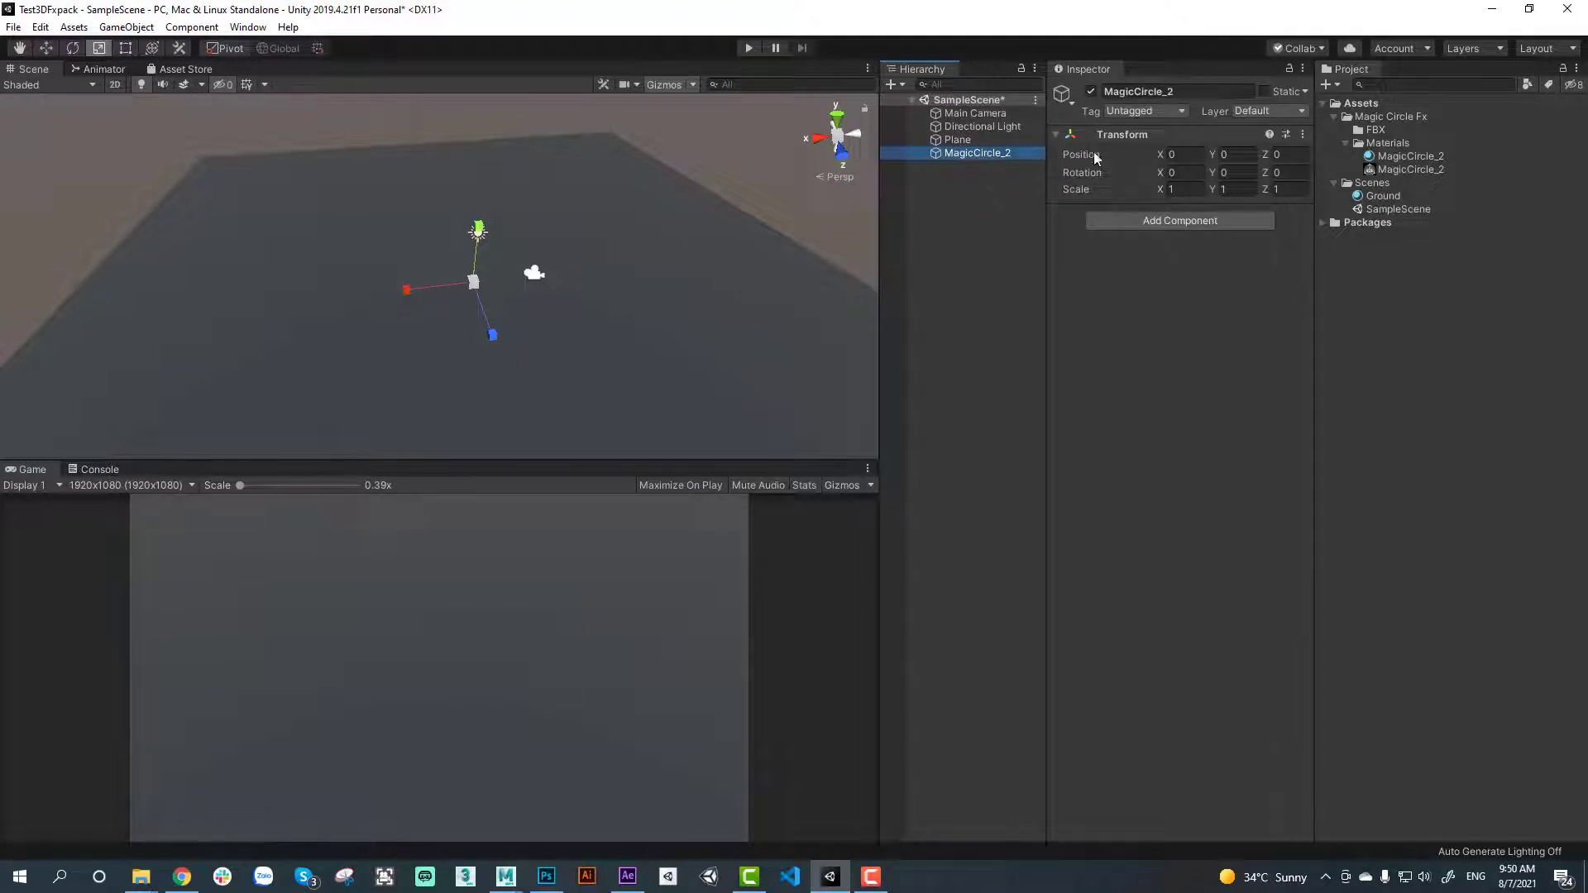
pyautogui.rightClick(966, 152)
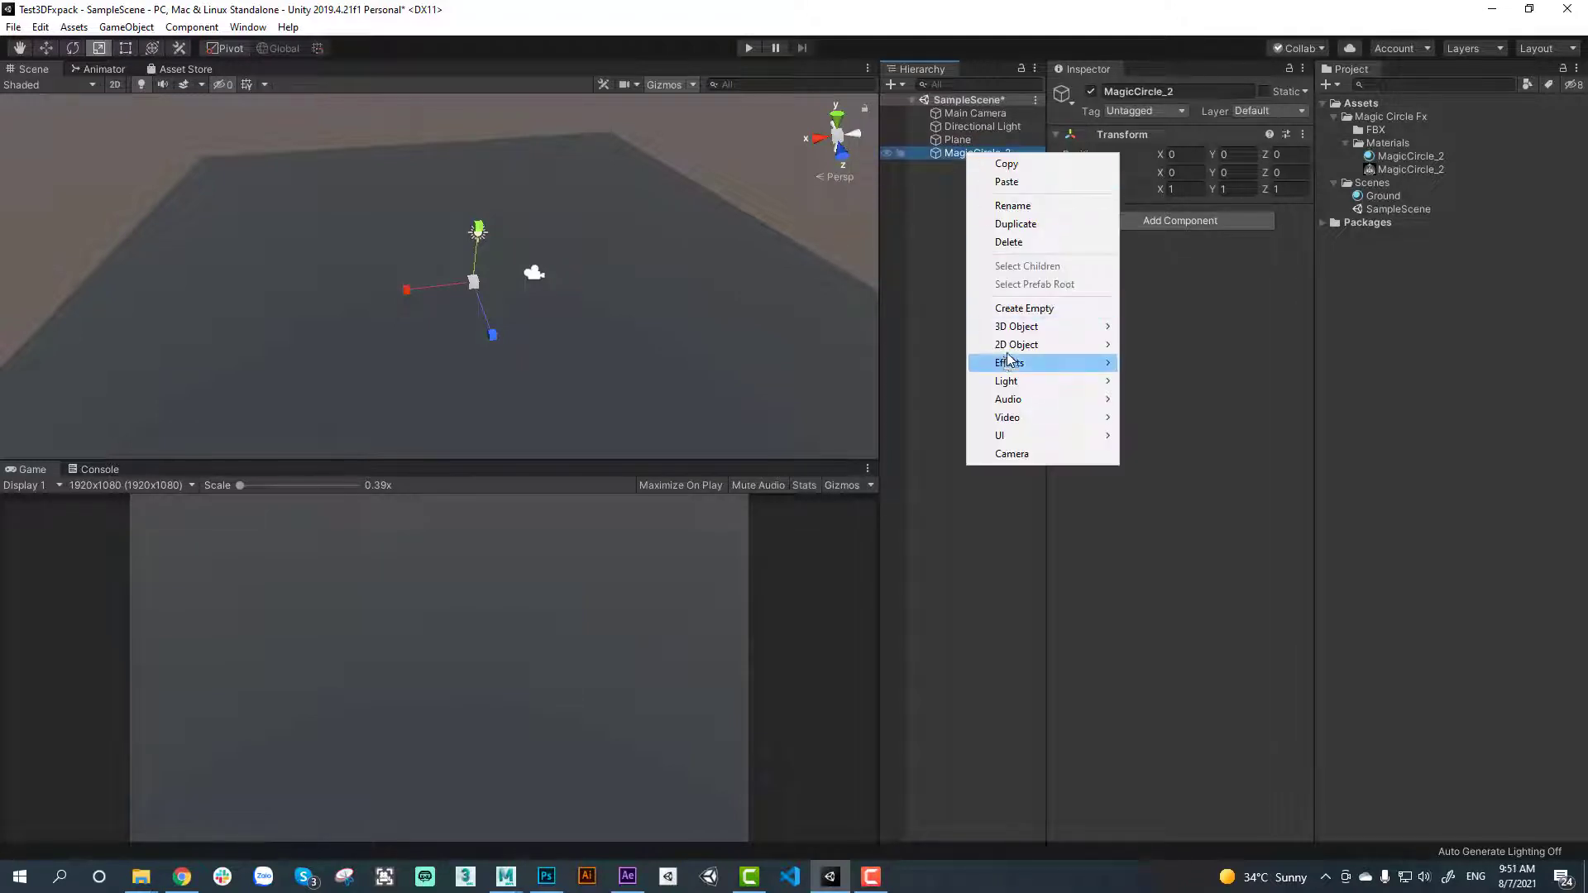
# Add a Particle System under MagicCircle_2: lifetime 1, duration 0.2, speed 0, size 2, max particles 1
pyautogui.moveTo(1022, 327)
pyautogui.moveTo(1022, 362)
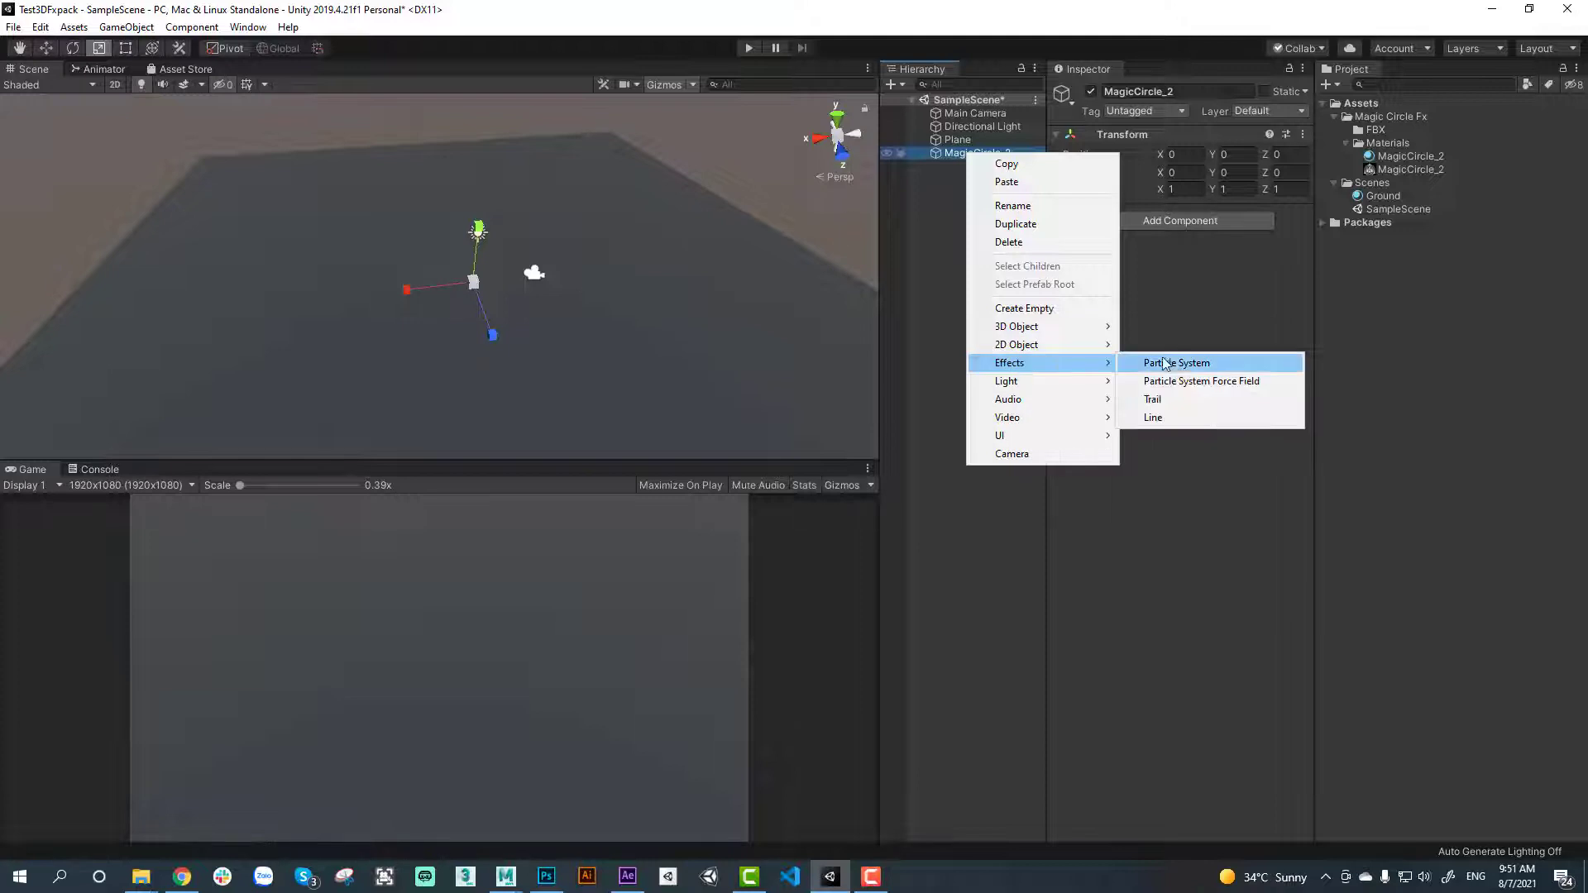
pyautogui.click(1171, 365)
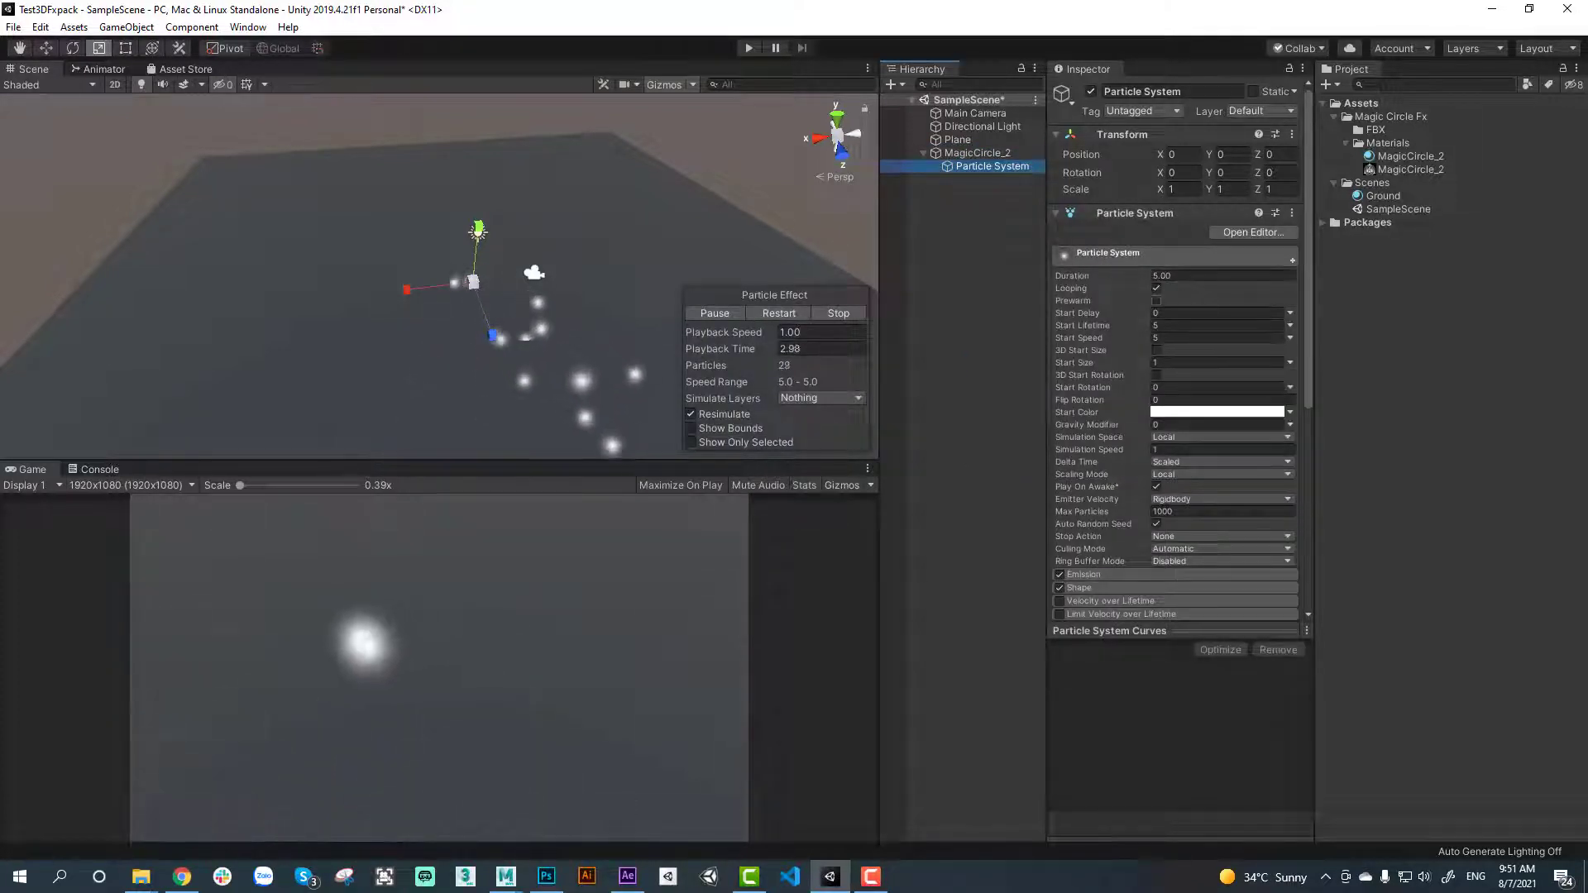
pyautogui.click(1175, 325)
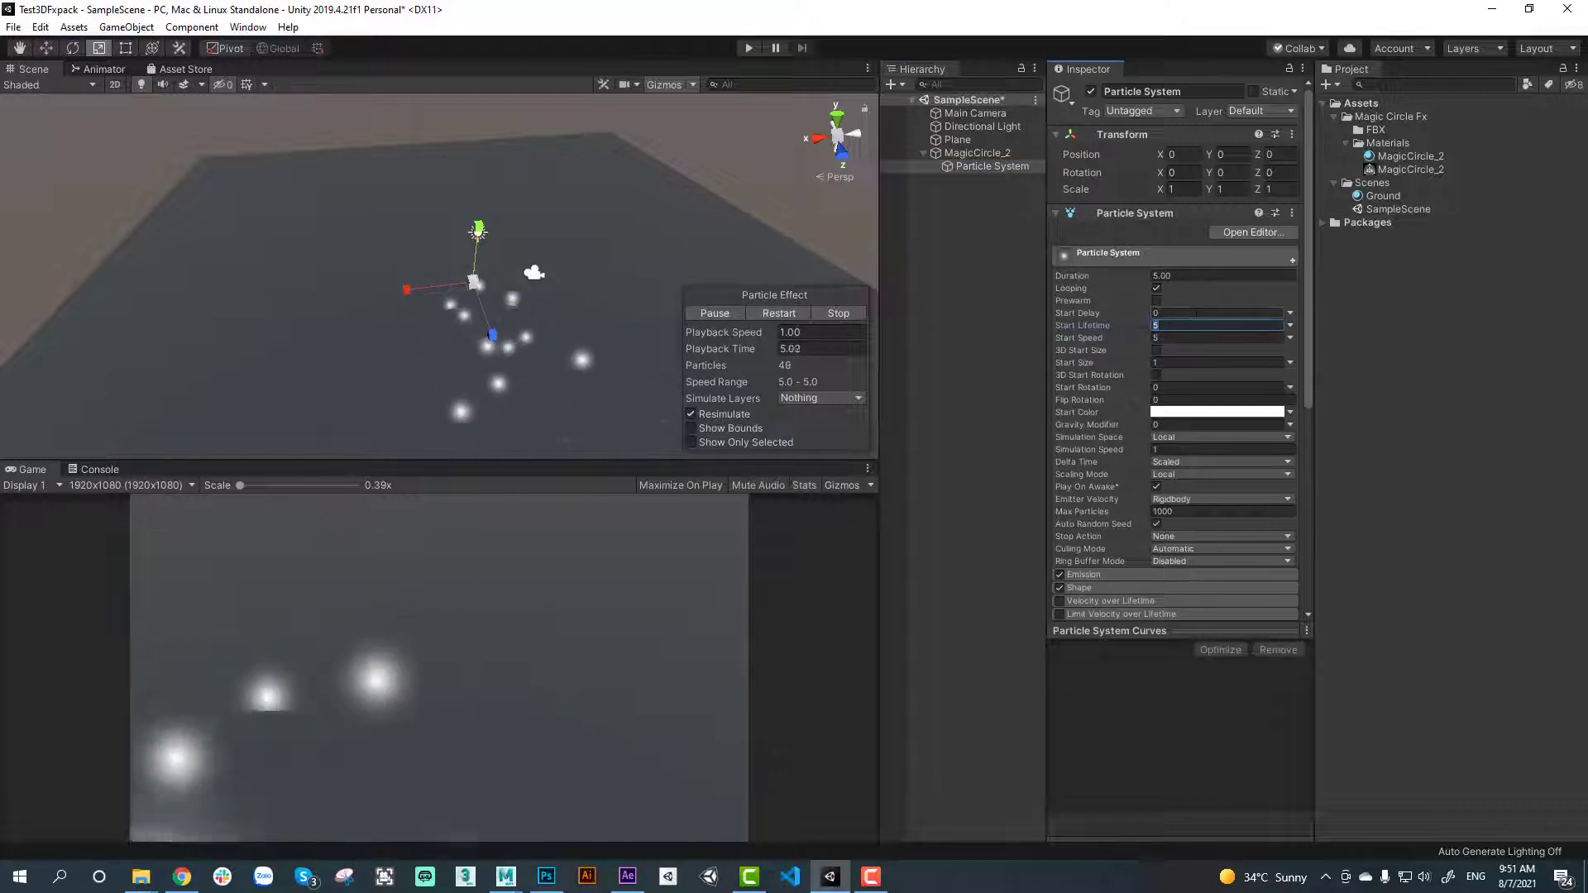
pyautogui.write('1')
pyautogui.click(1182, 276)
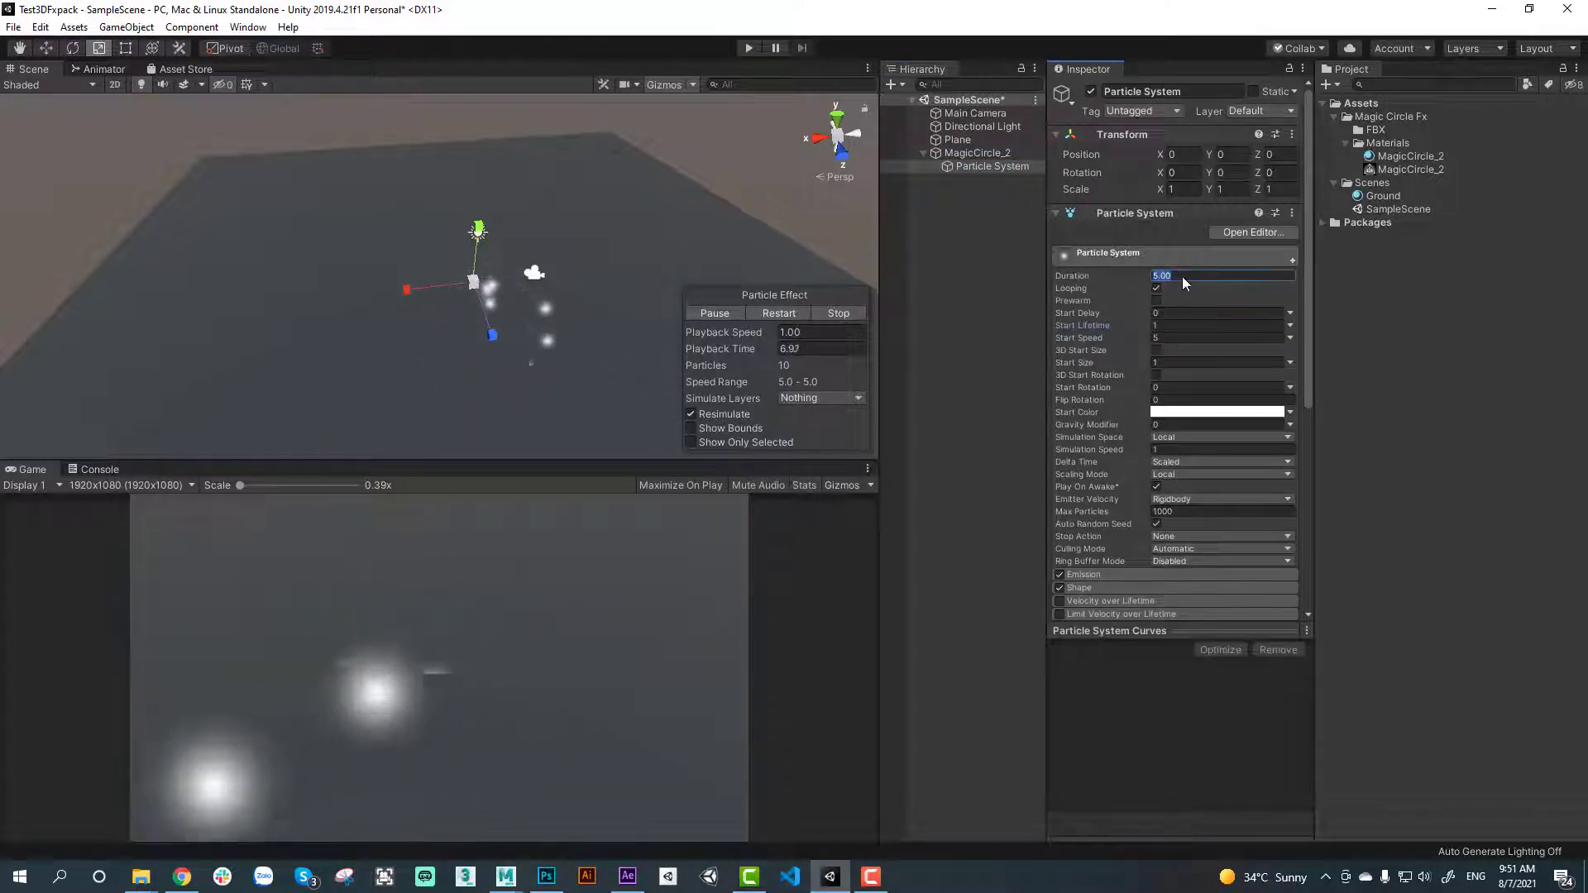
pyautogui.write('0.2')
pyautogui.click(1175, 336)
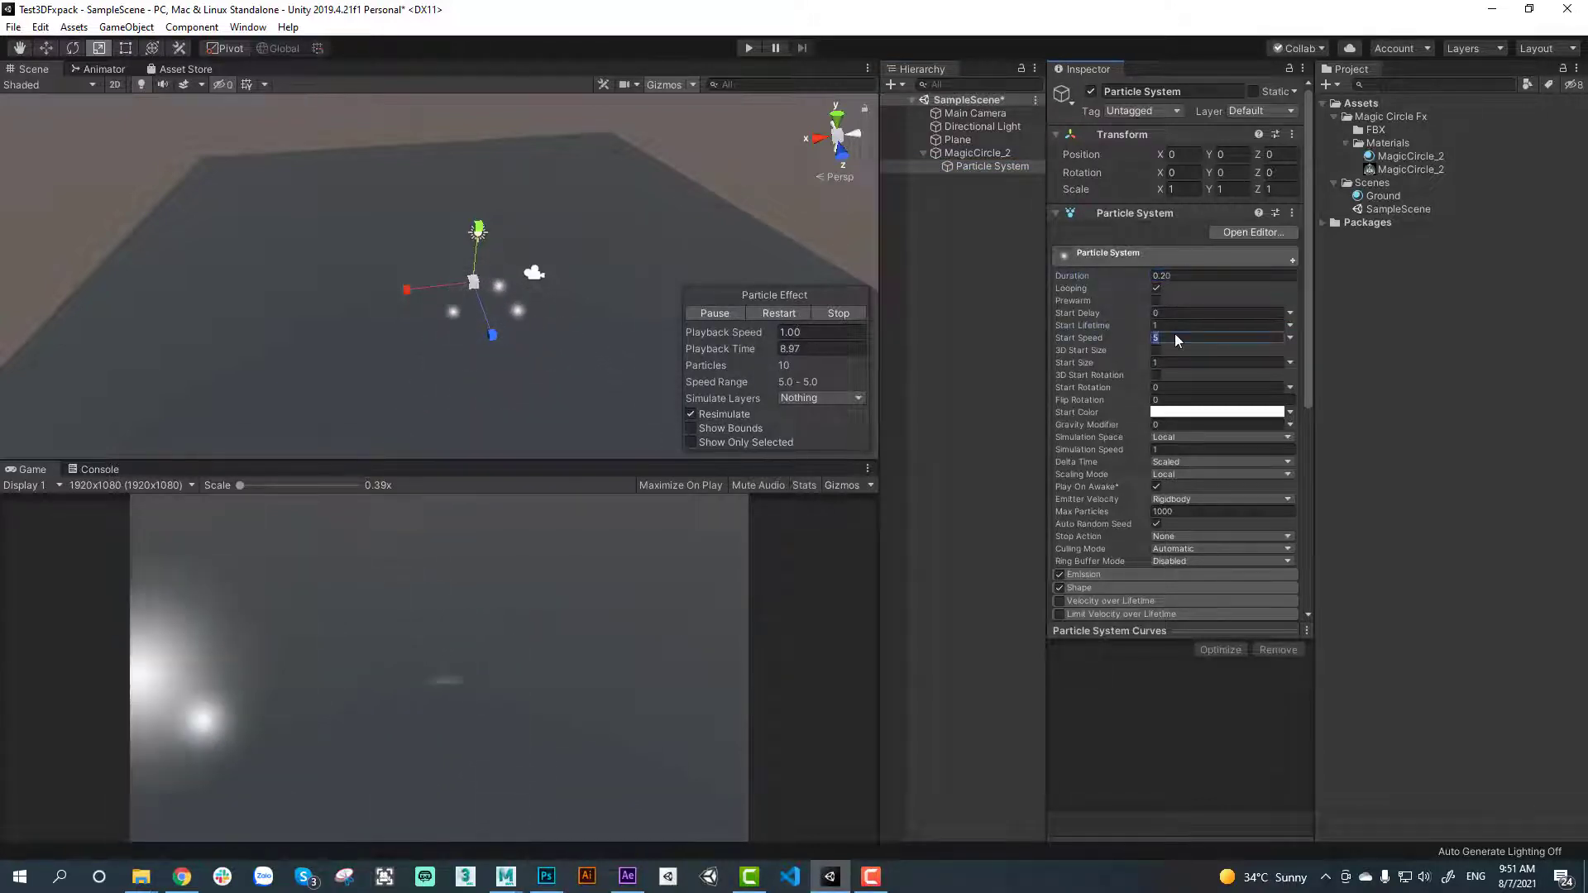
pyautogui.write('0')
pyautogui.click(1174, 362)
pyautogui.write('2')
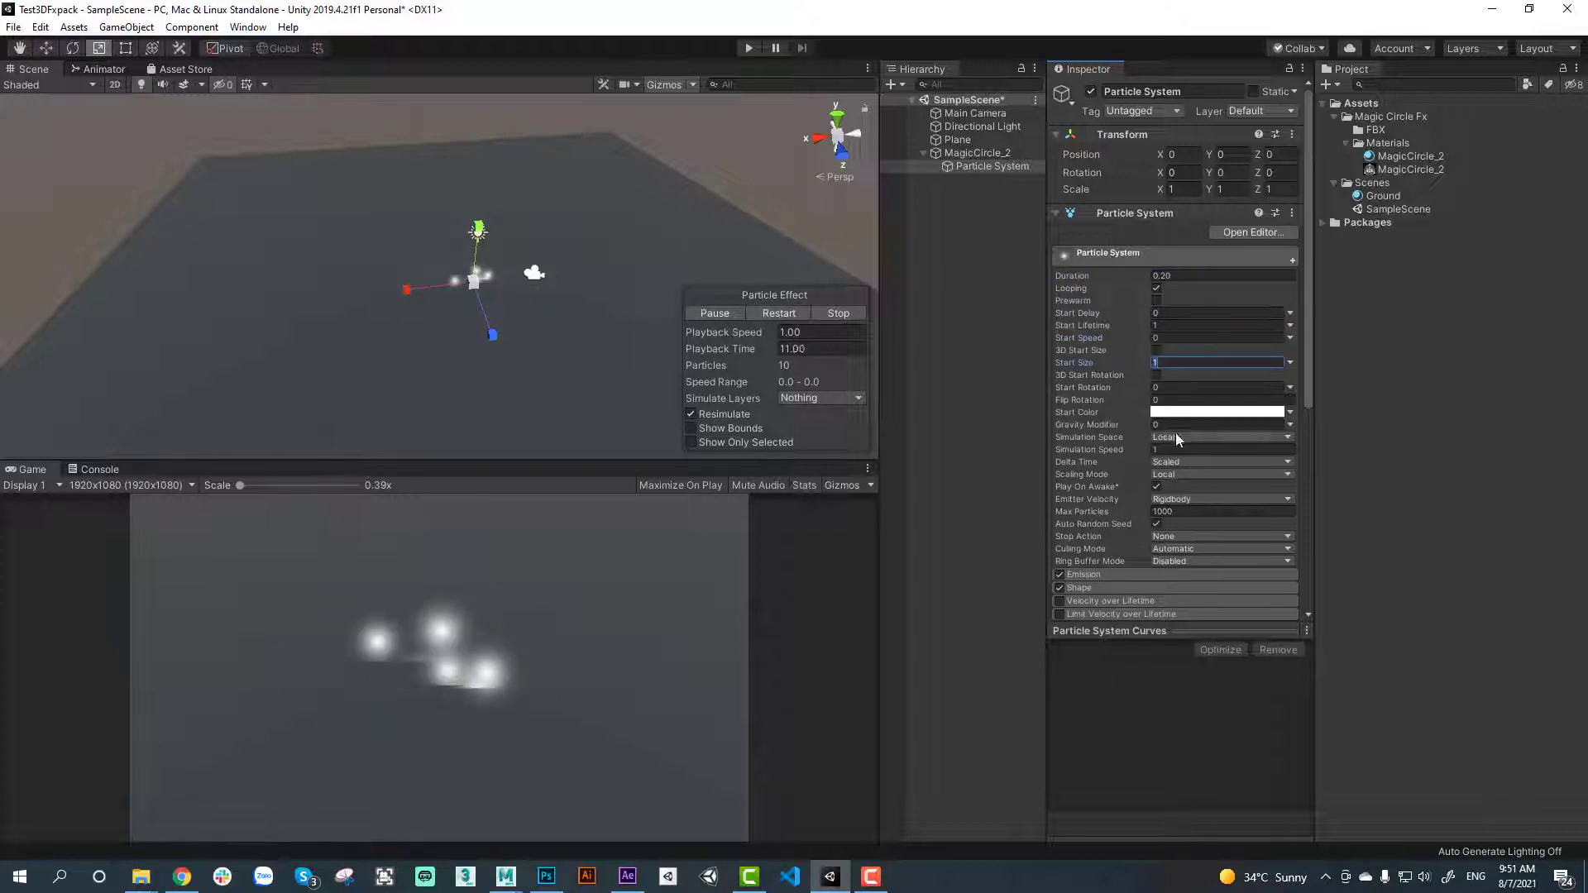
pyautogui.click(1178, 511)
pyautogui.write('1')
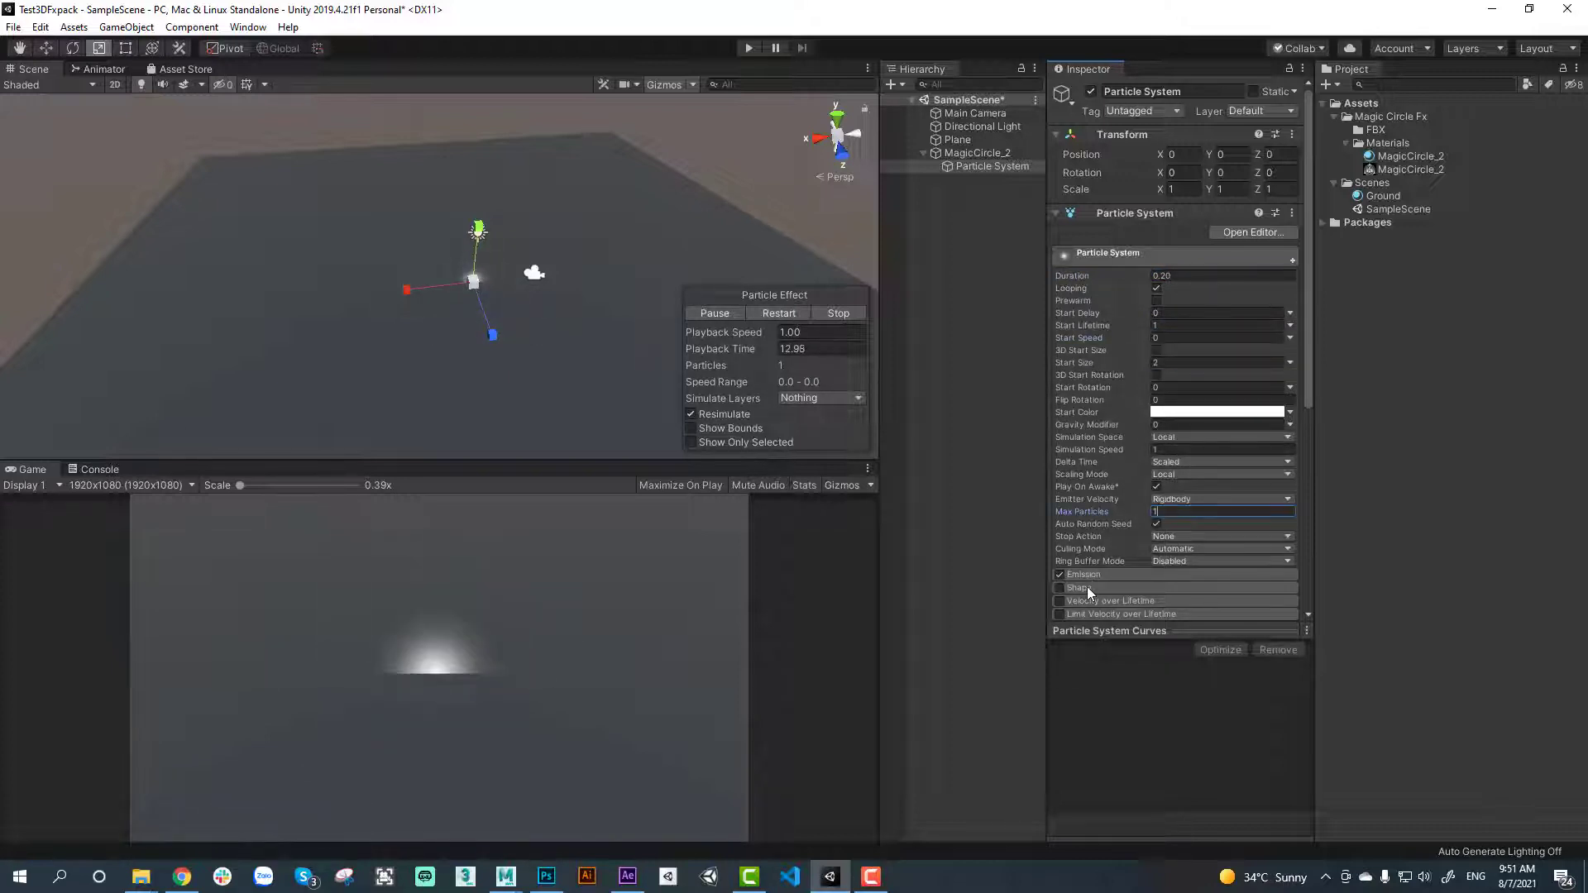
# Add a single burst to the particle system's emission
pyautogui.click(1093, 574)
pyautogui.scroll(-3, 1174, 557)
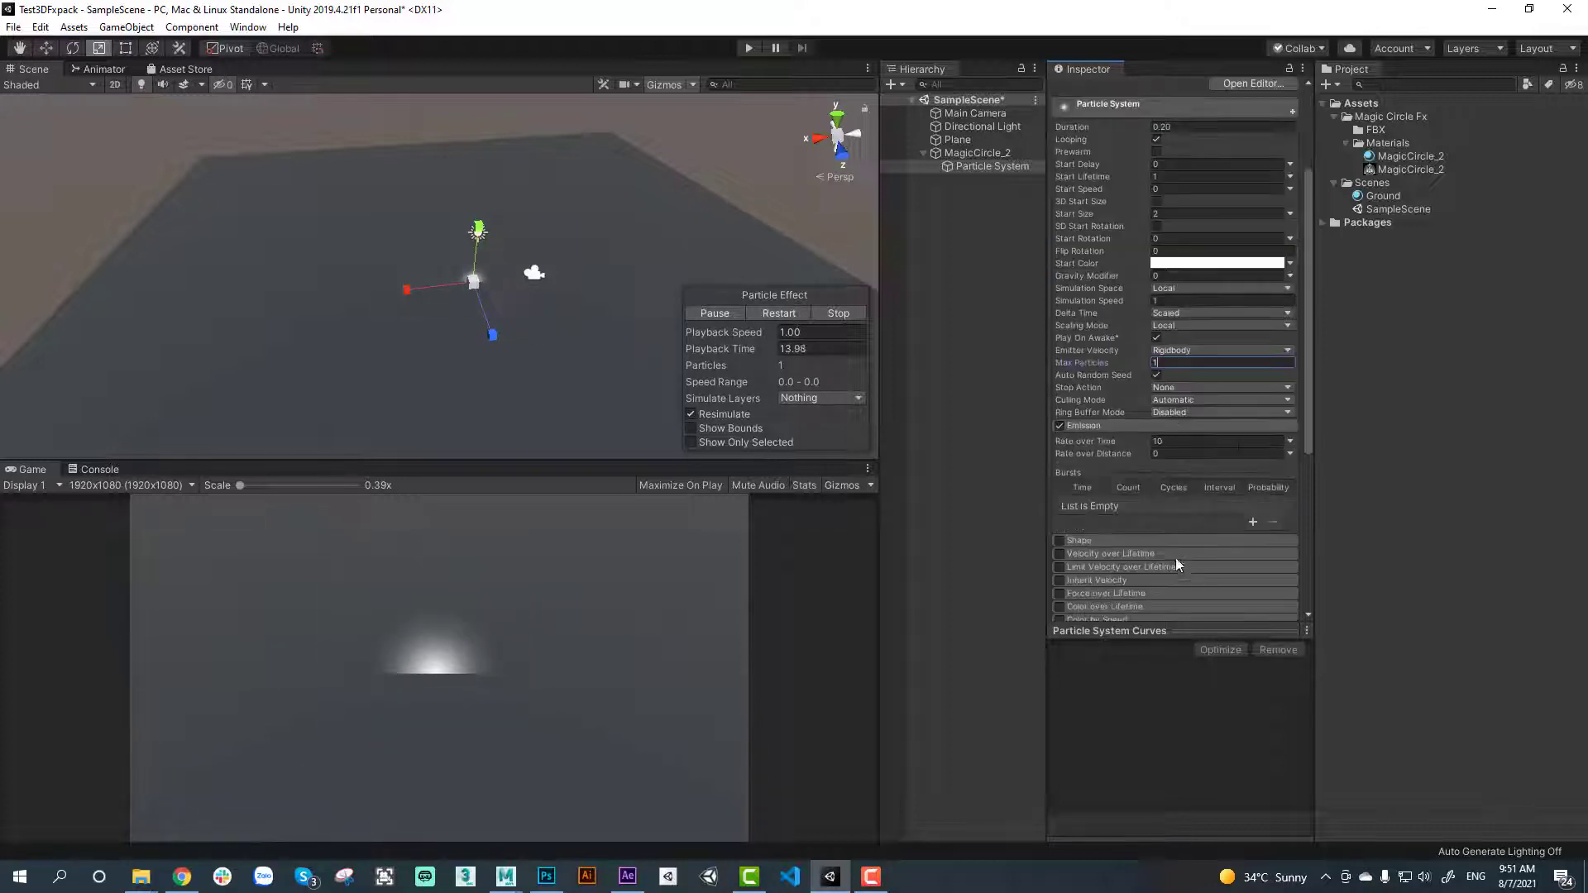
pyautogui.click(1252, 521)
pyautogui.click(1118, 505)
pyautogui.click(1169, 443)
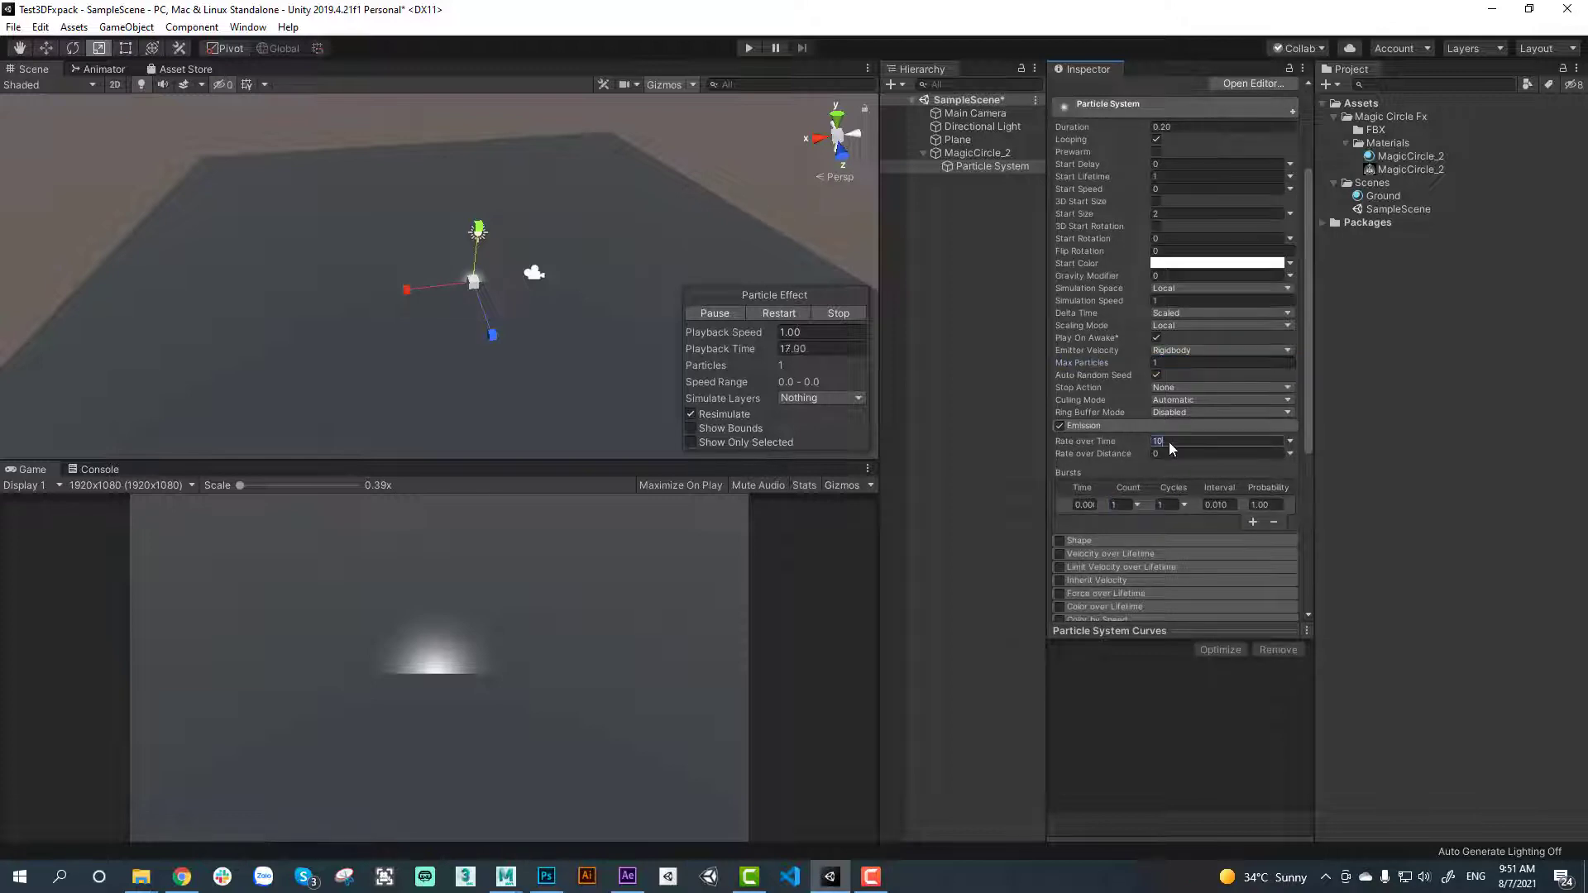
pyautogui.write('1')
pyautogui.click(1178, 425)
pyautogui.scroll(-3, 1178, 428)
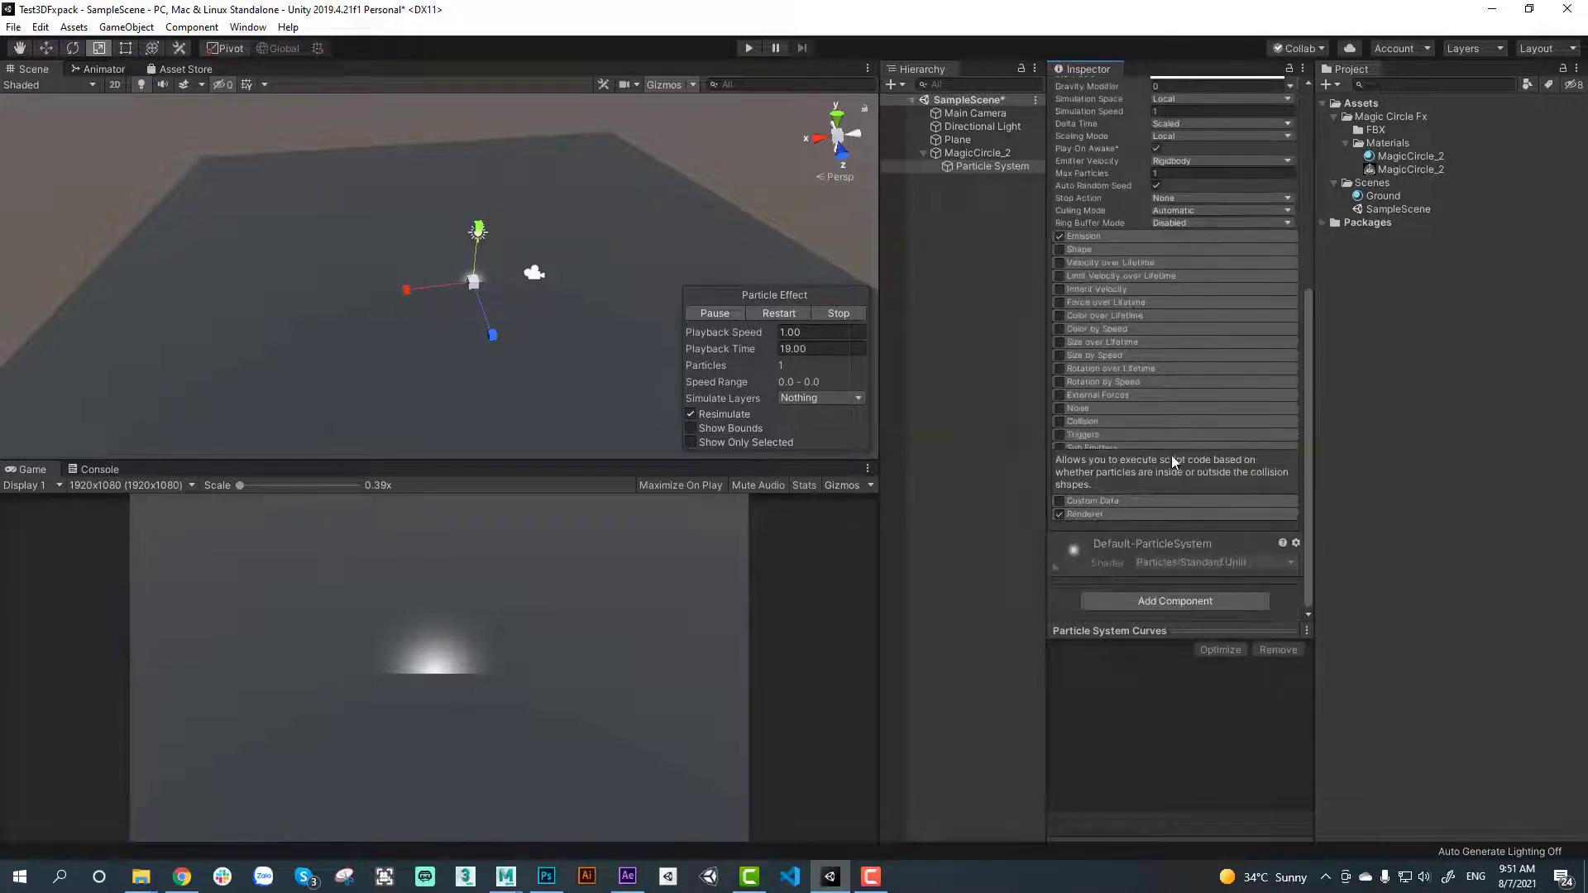
# Set the renderer mode to Horizontal Billboard and adjust the maximum particle size
pyautogui.click(1084, 516)
pyautogui.click(1220, 529)
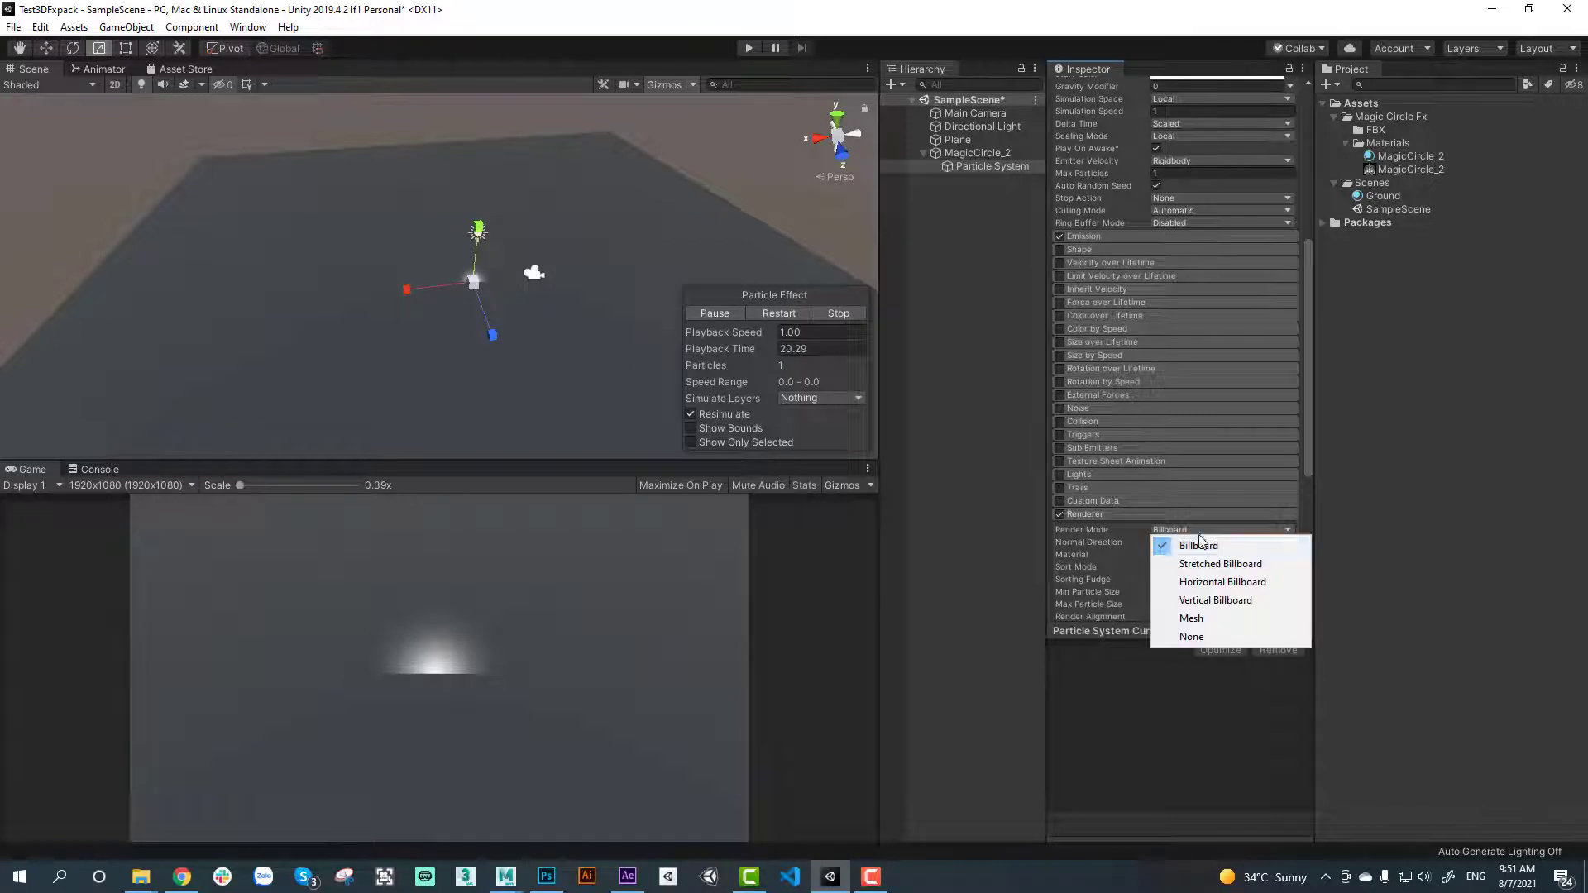
pyautogui.click(1211, 579)
pyautogui.scroll(-3, 1209, 576)
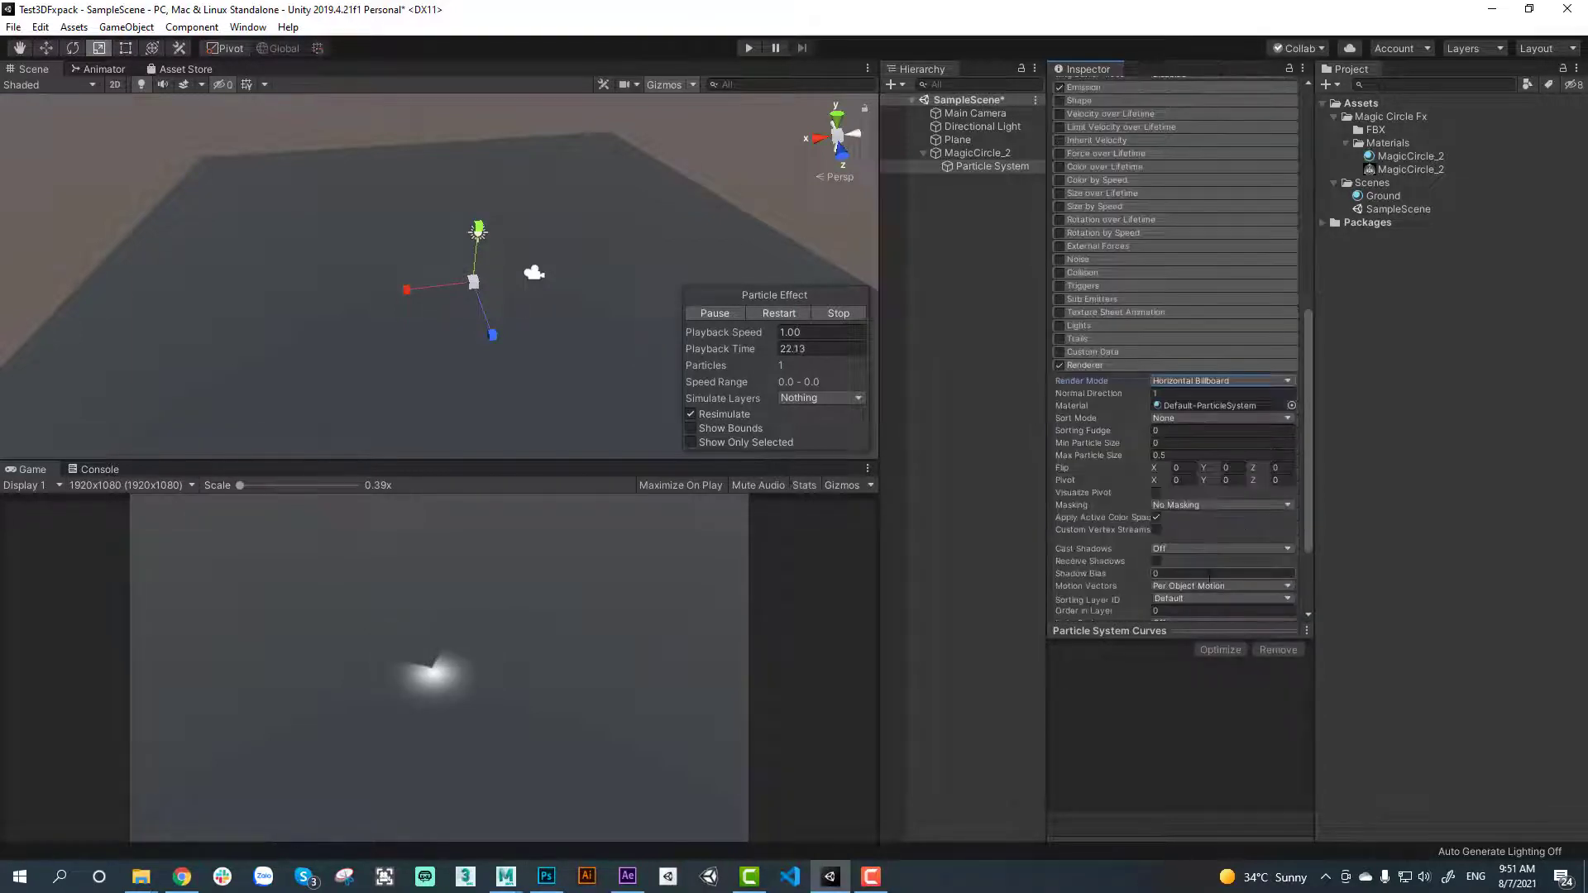
pyautogui.click(1179, 458)
pyautogui.scroll(5, 1215, 417)
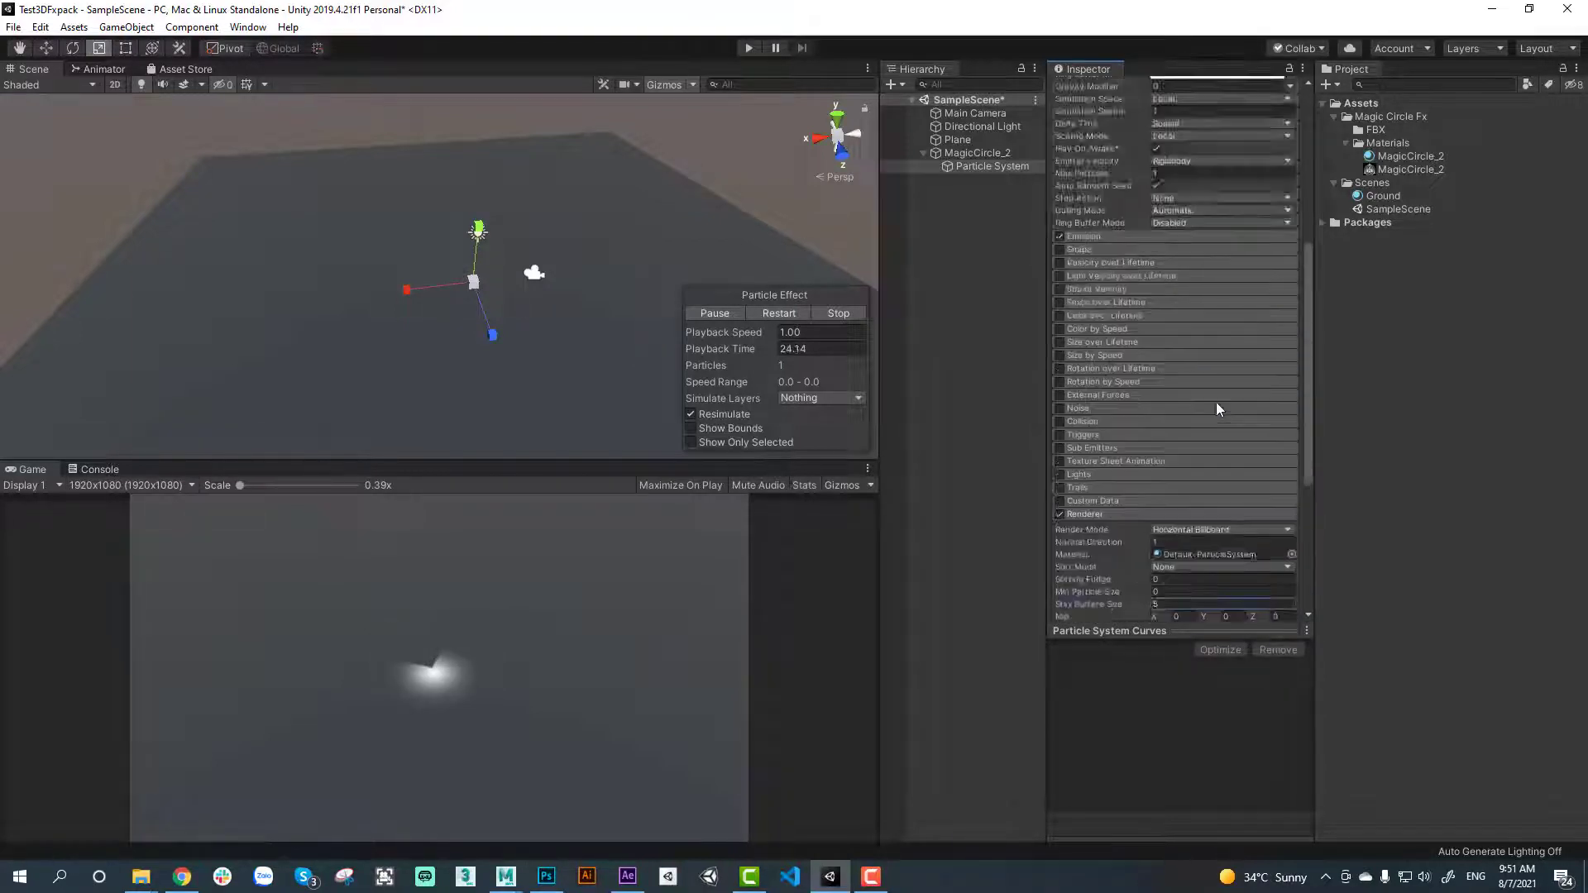
pyautogui.scroll(5, 1217, 414)
# Raise the particle system to Y 0.1, apply the MagicCircle_2 material, and rename it MC
pyautogui.click(1033, 152)
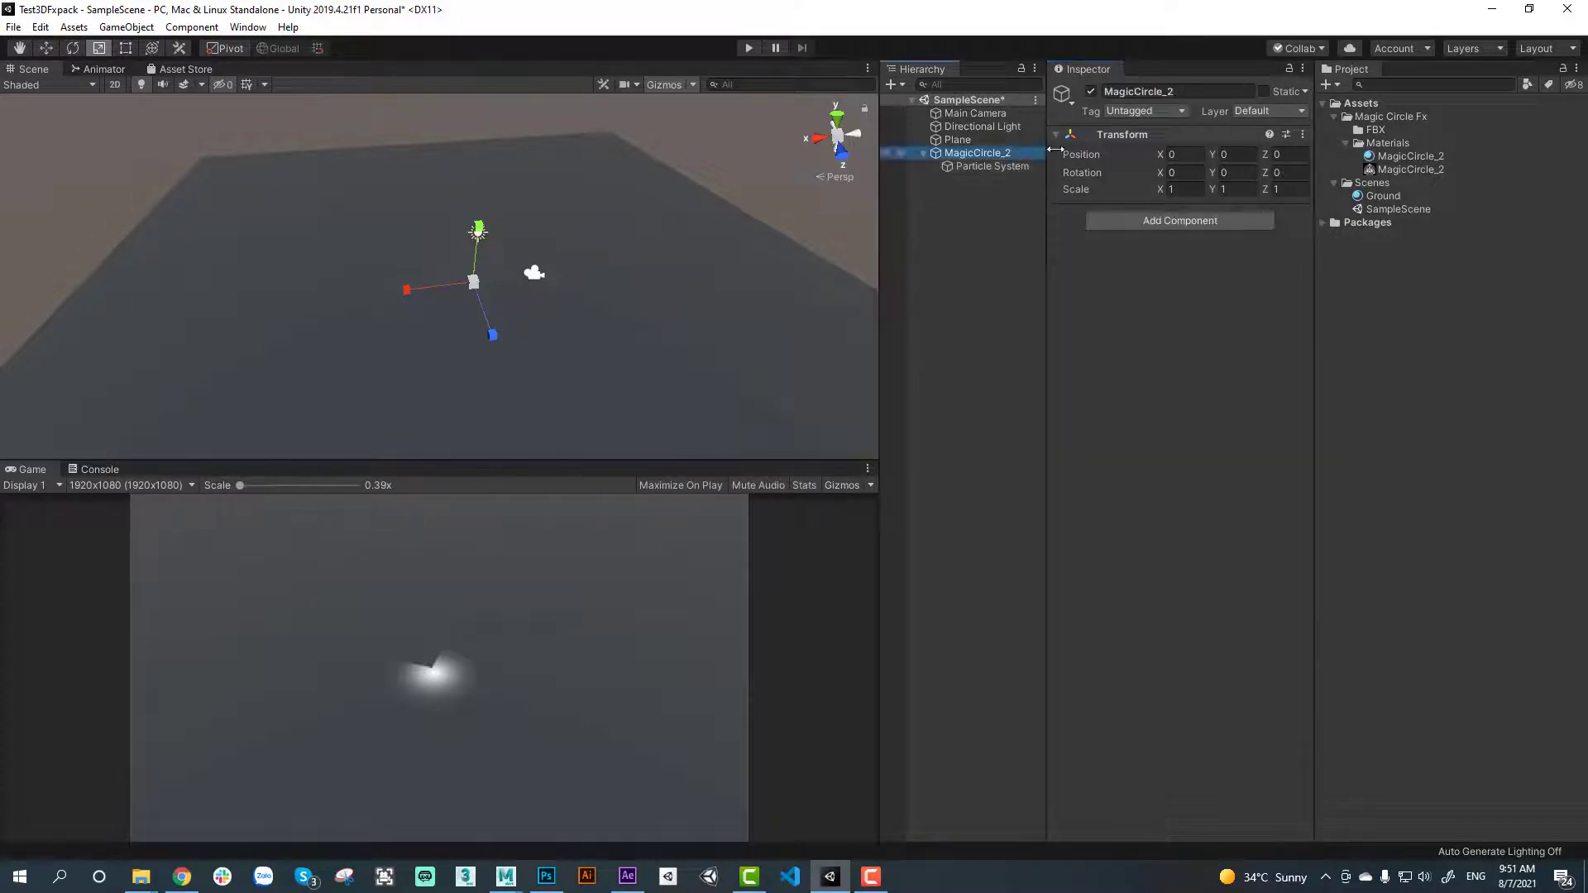
pyautogui.click(974, 167)
pyautogui.click(1230, 154)
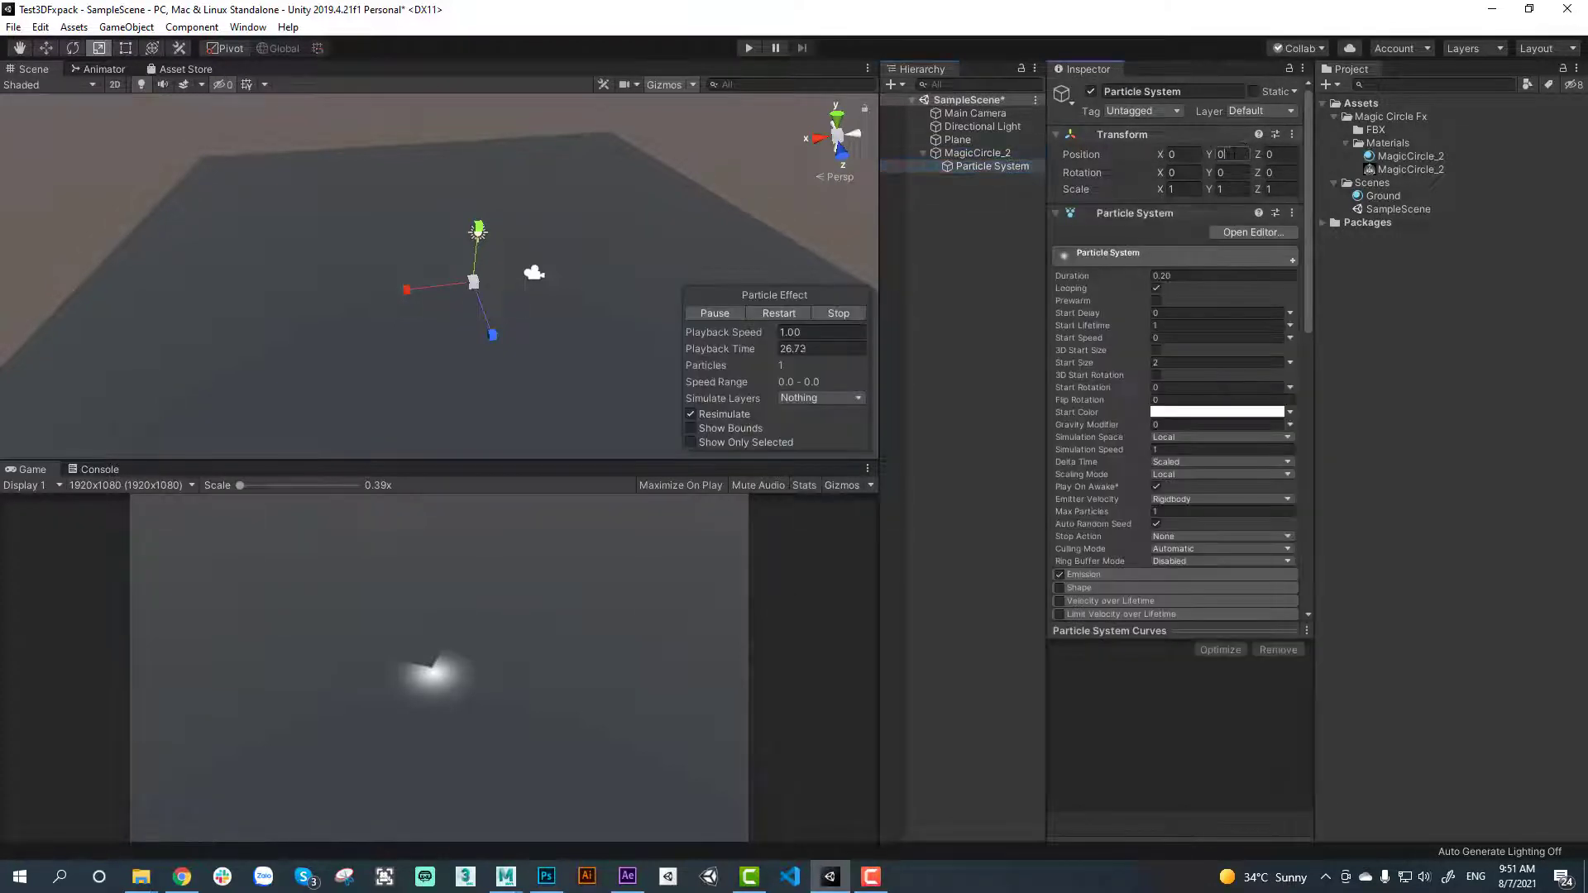
pyautogui.write('0.1')
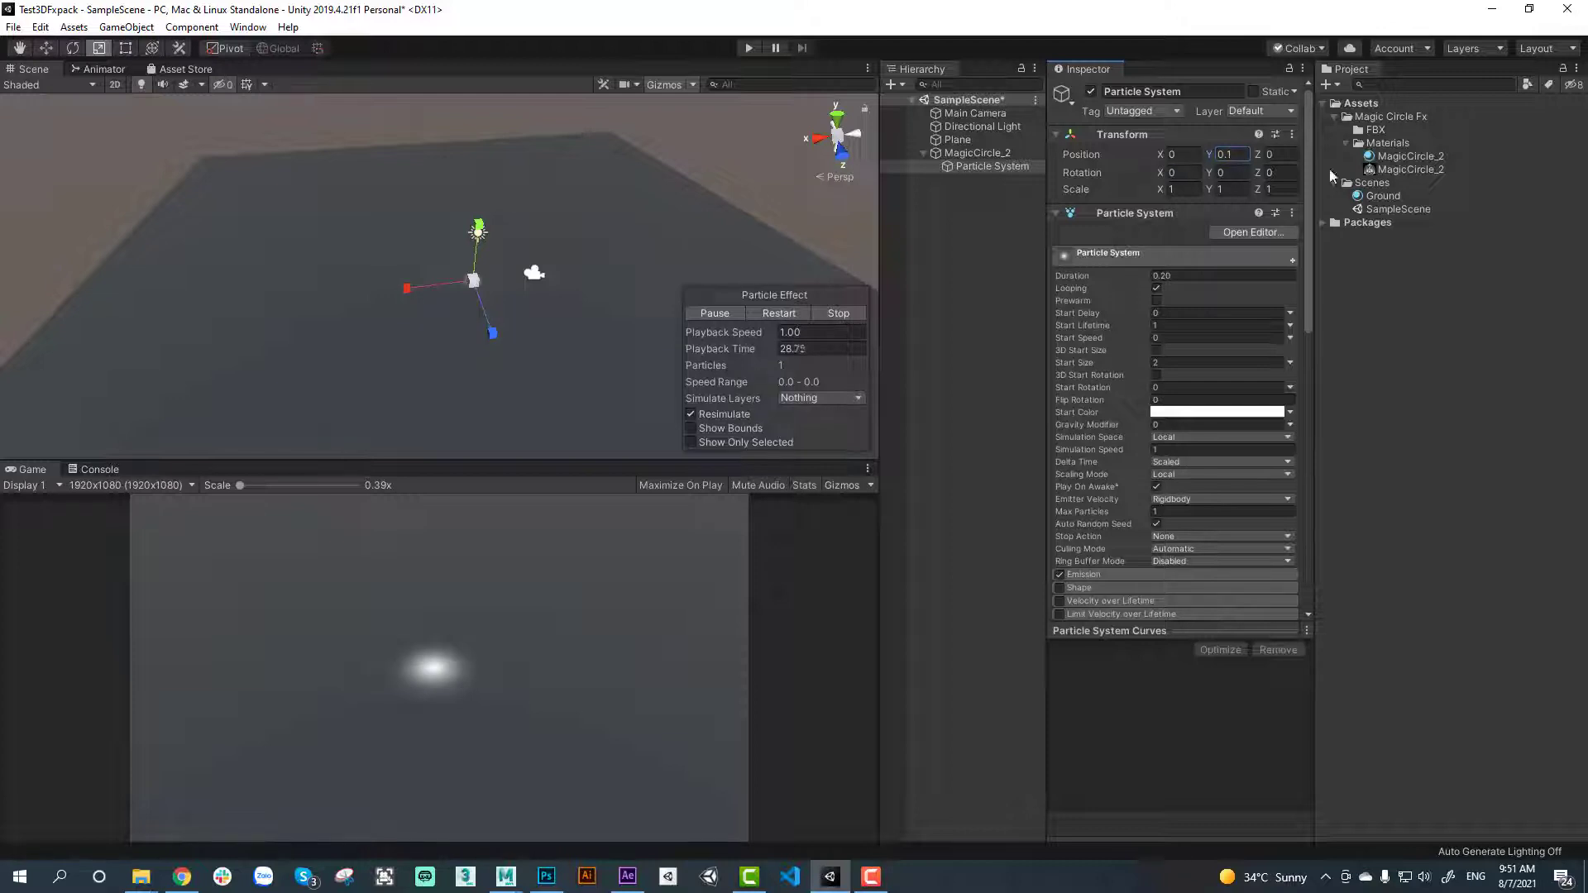
pyautogui.moveTo(1421, 157); pyautogui.dragTo(1001, 167)
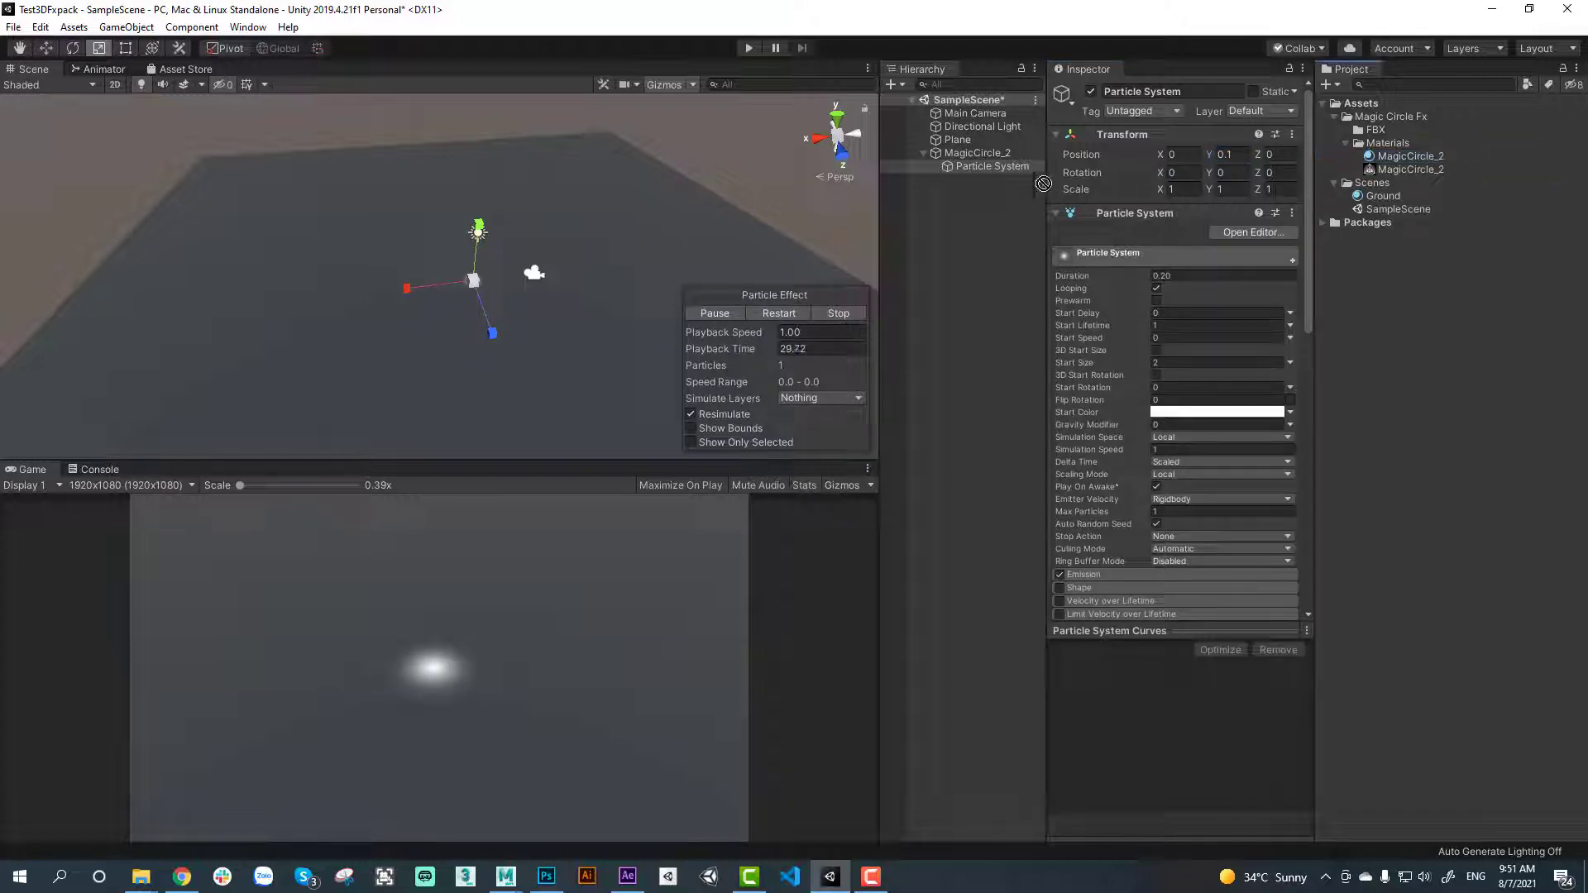
pyautogui.click(991, 166)
pyautogui.write('MC')
pyautogui.press('Return')
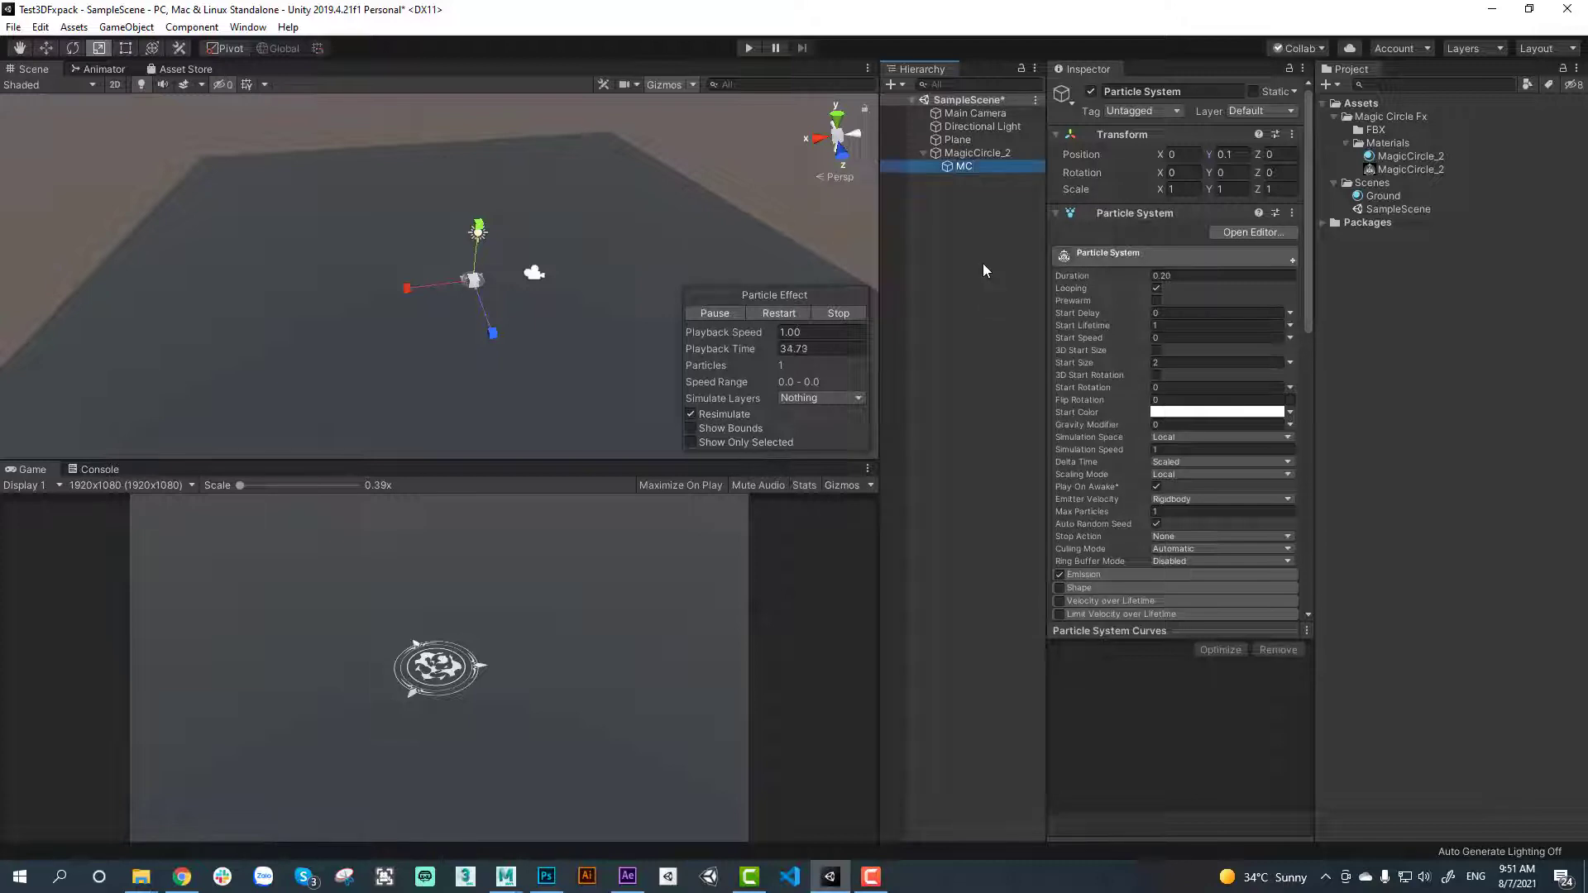
# Set MC's start size to 4 and inspect the larger circle in the Scene view
pyautogui.keyDown('alt'); pyautogui.moveTo(560, 361); pyautogui.dragTo(454, 403); pyautogui.keyUp('alt')
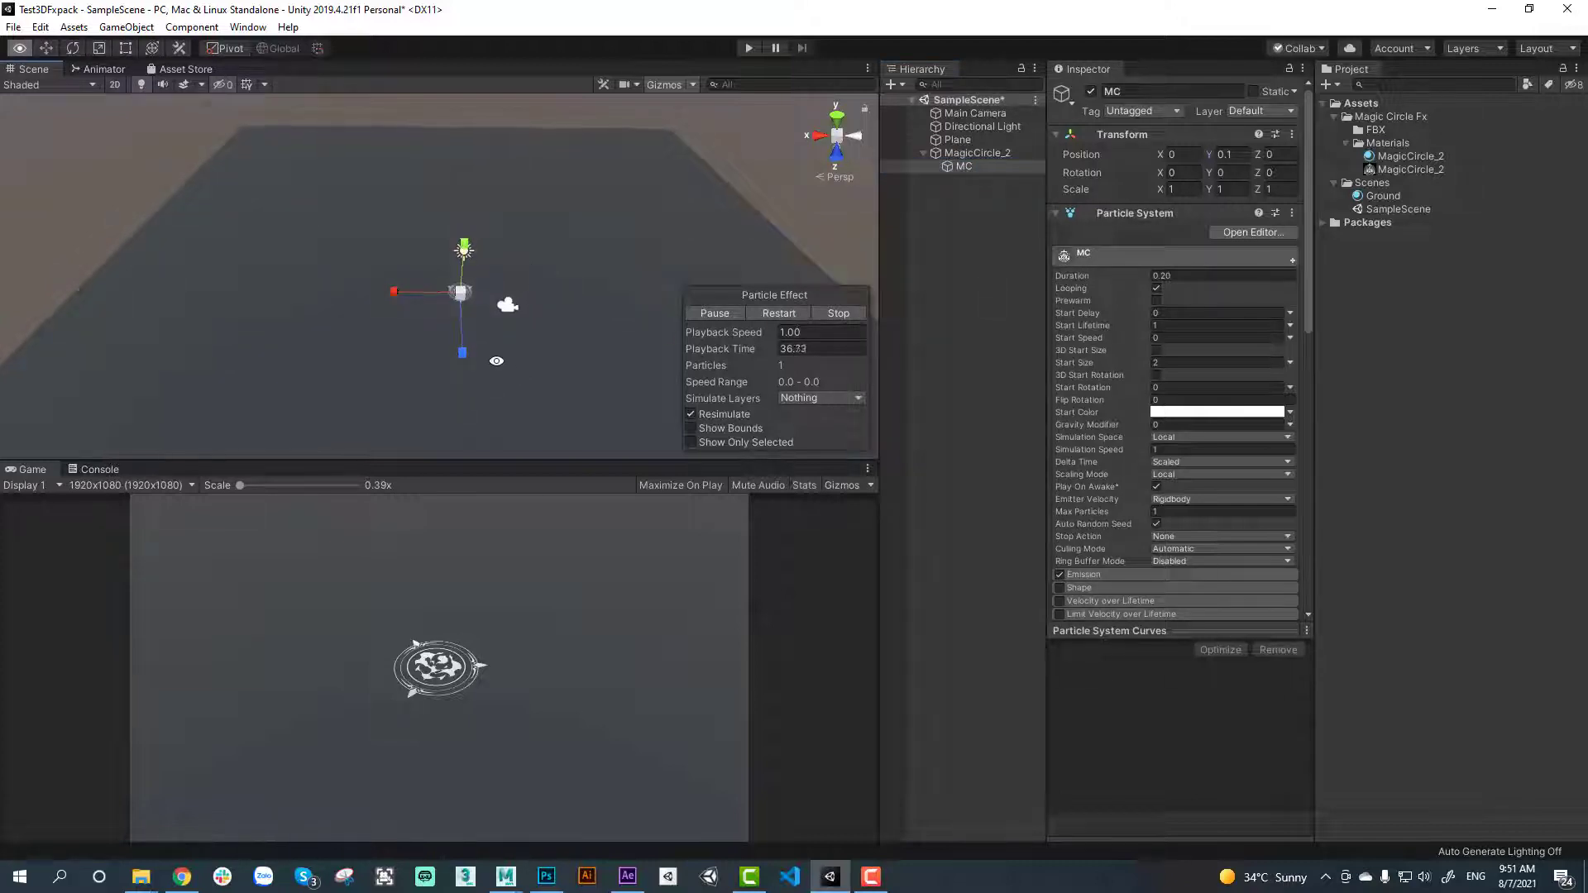
pyautogui.keyDown('alt'); pyautogui.moveTo(496, 361); pyautogui.dragTo(678, 379, button='right'); pyautogui.keyUp('alt')
pyautogui.keyDown('alt'); pyautogui.moveTo(678, 378); pyautogui.dragTo(579, 363); pyautogui.keyUp('alt')
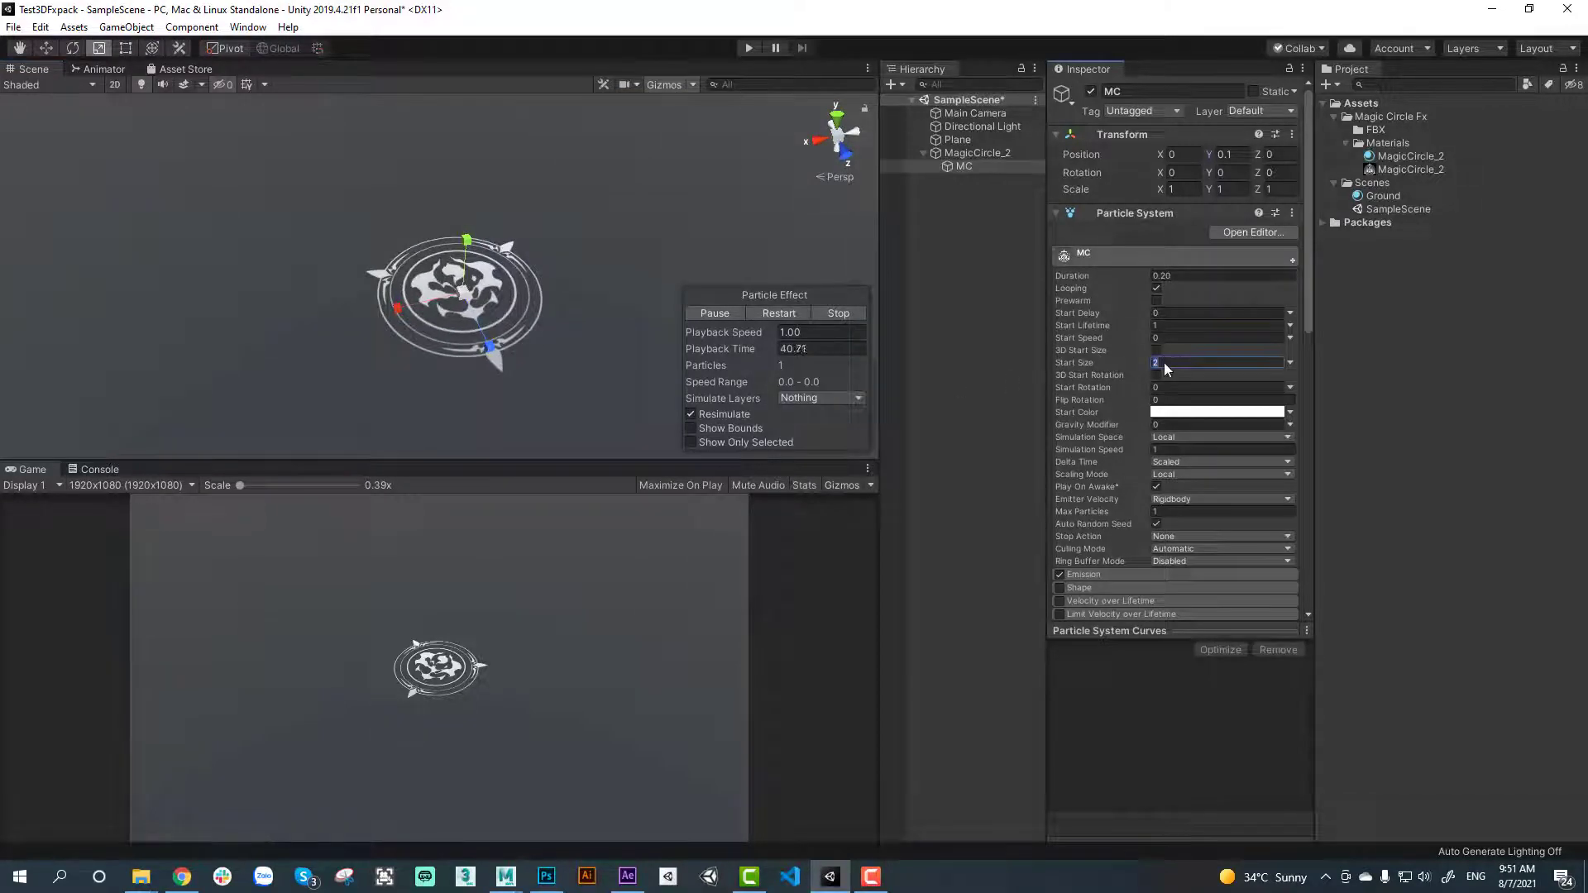
pyautogui.click(1163, 362)
pyautogui.write('5')
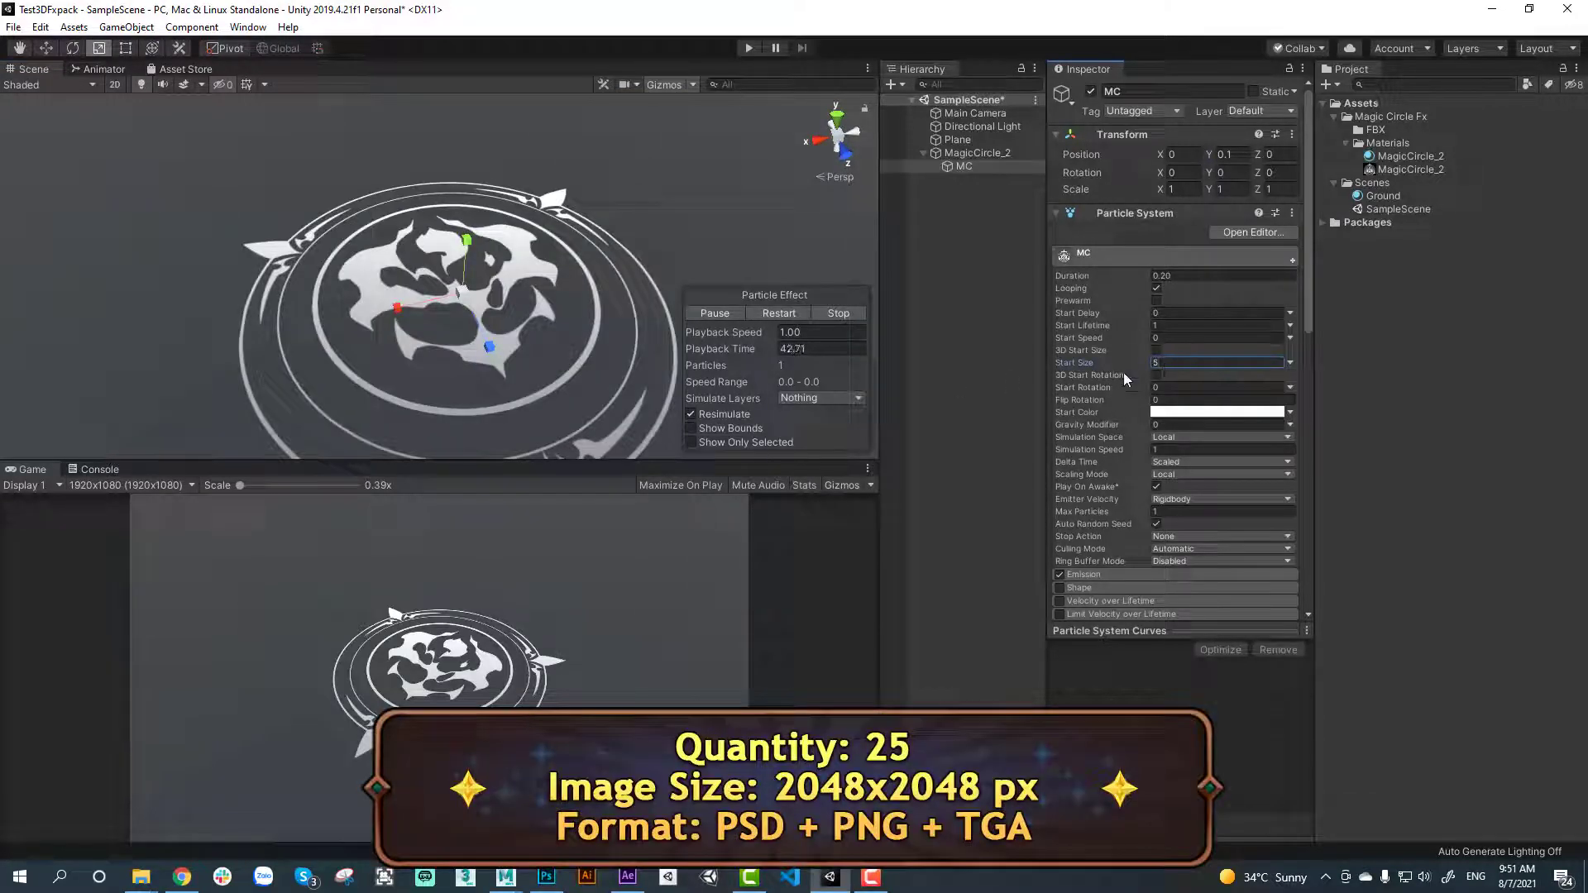
pyautogui.write('4')
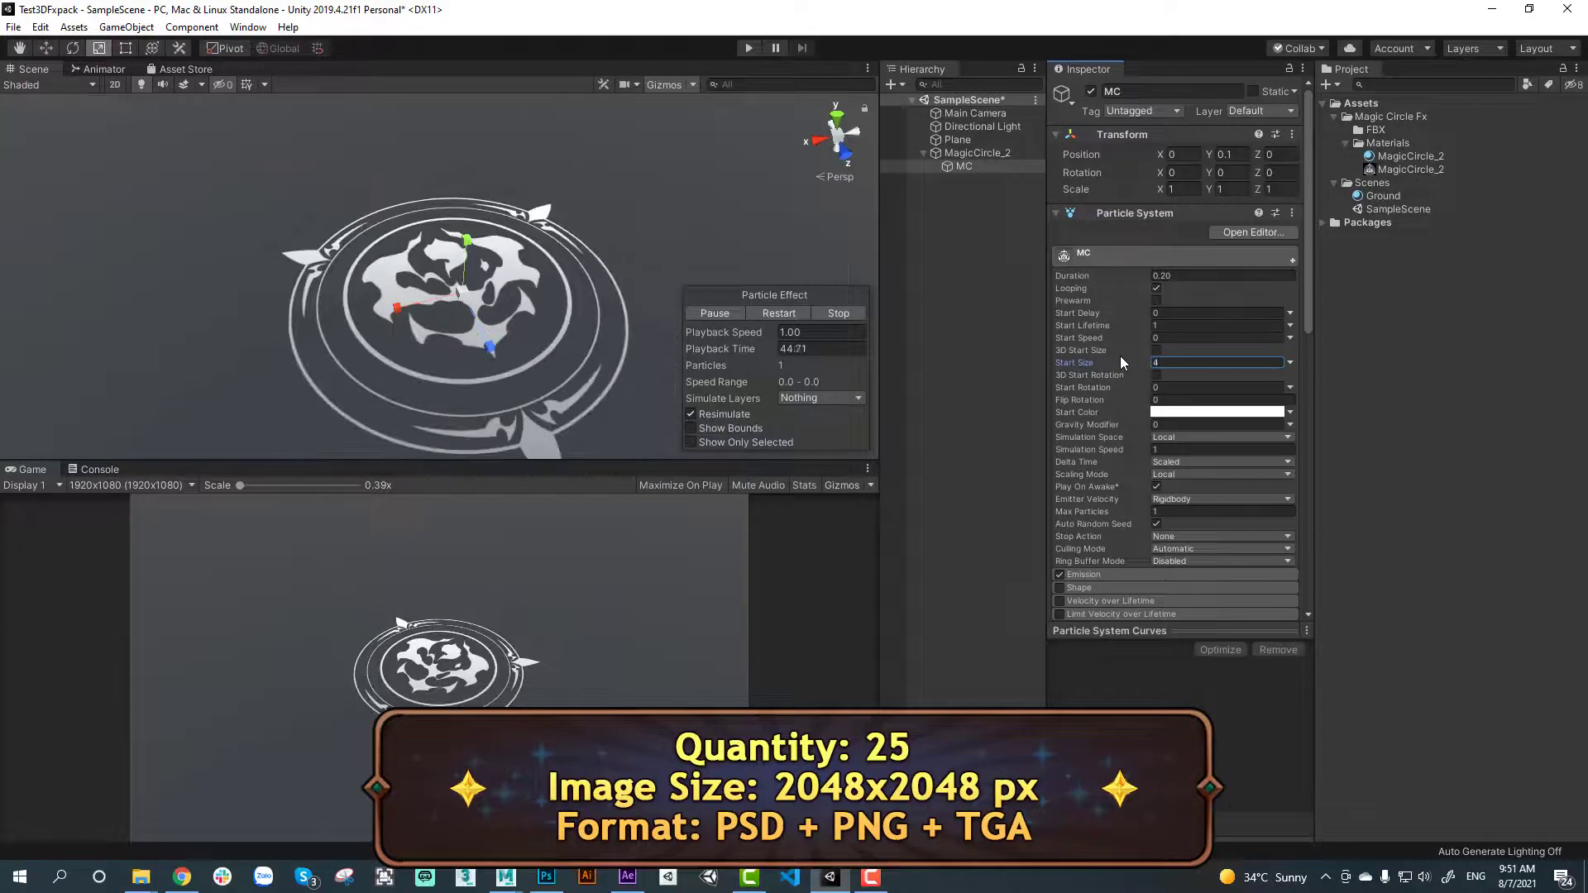
pyautogui.moveTo(598, 465); pyautogui.dragTo(598, 460)
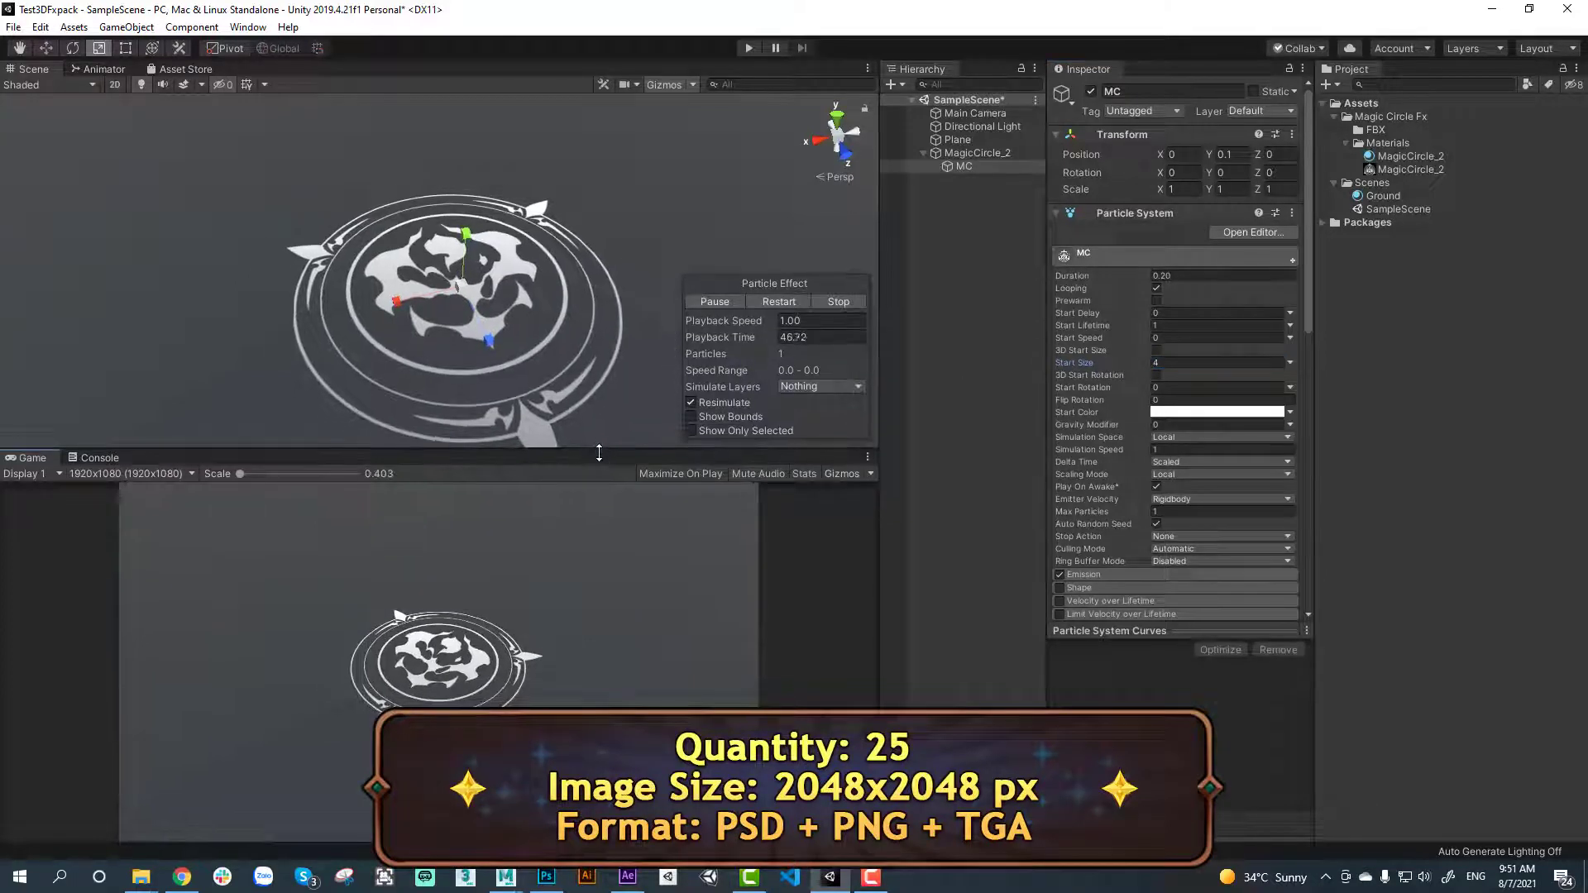
pyautogui.scroll(-2, 566, 383)
pyautogui.scroll(-2, 566, 383)
pyautogui.scroll(-2, 565, 383)
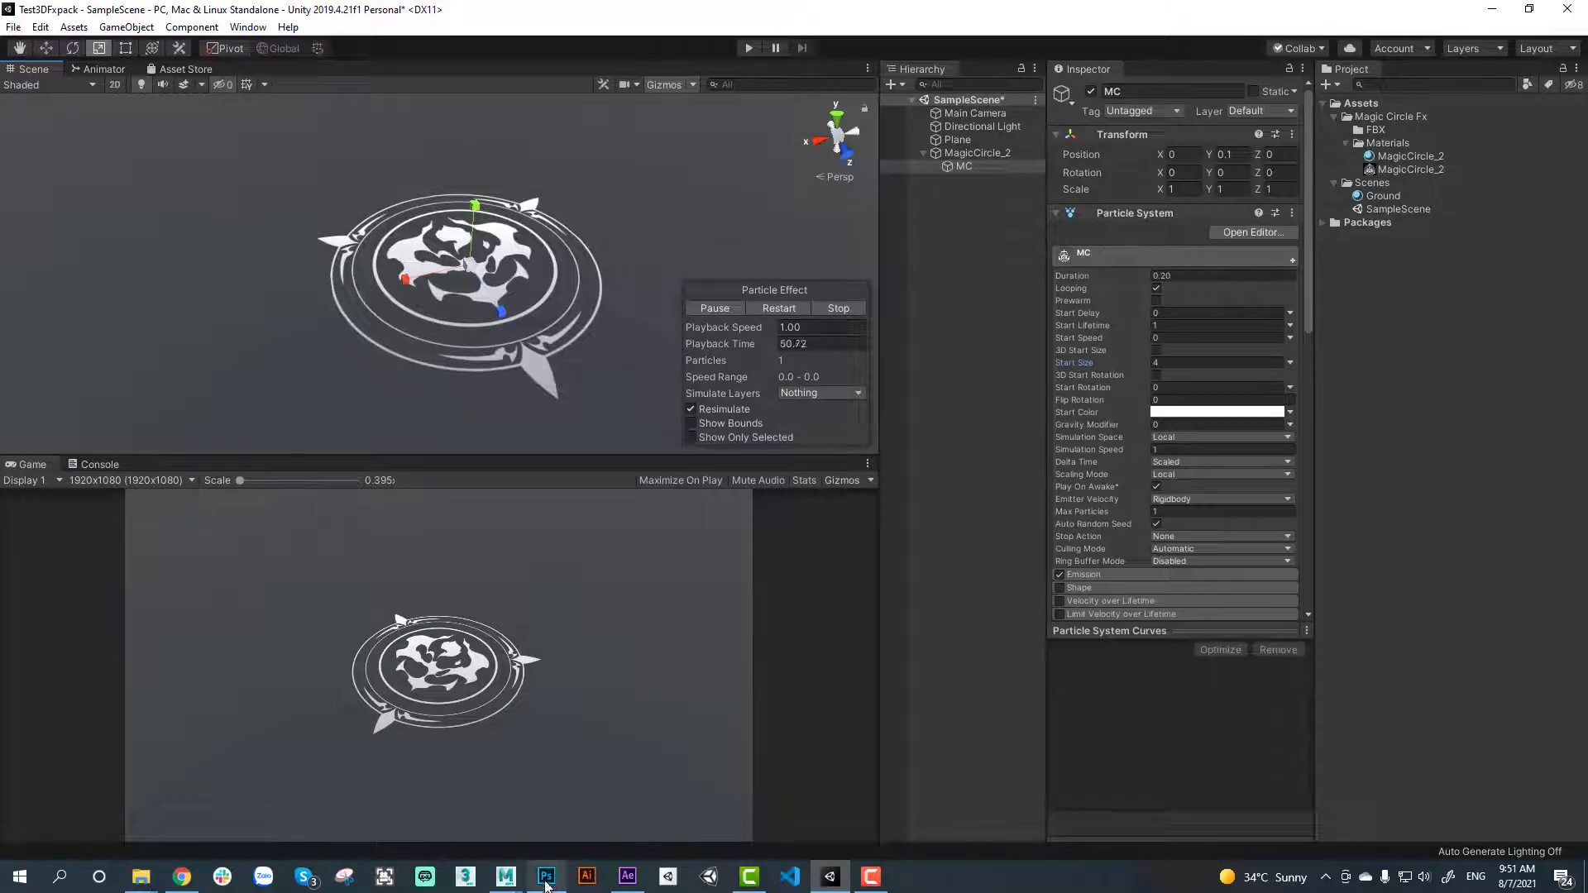
# In Photoshop, enable Outer Glow on Layer 0 with Normal blend mode and white colour
pyautogui.click(546, 877)
pyautogui.click(1465, 306)
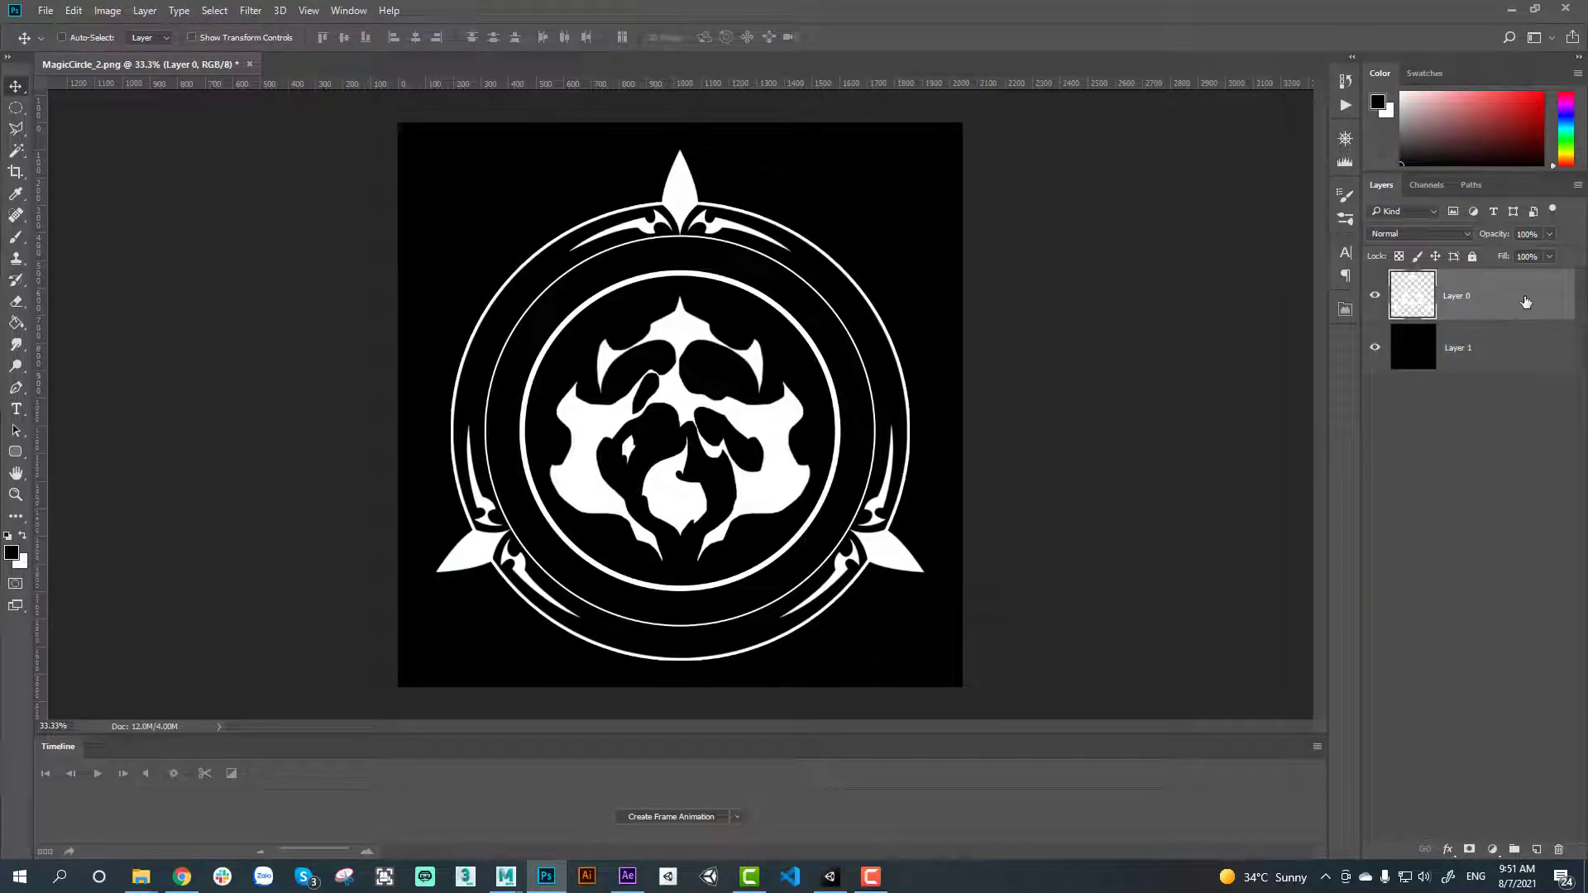
pyautogui.doubleClick(1529, 301)
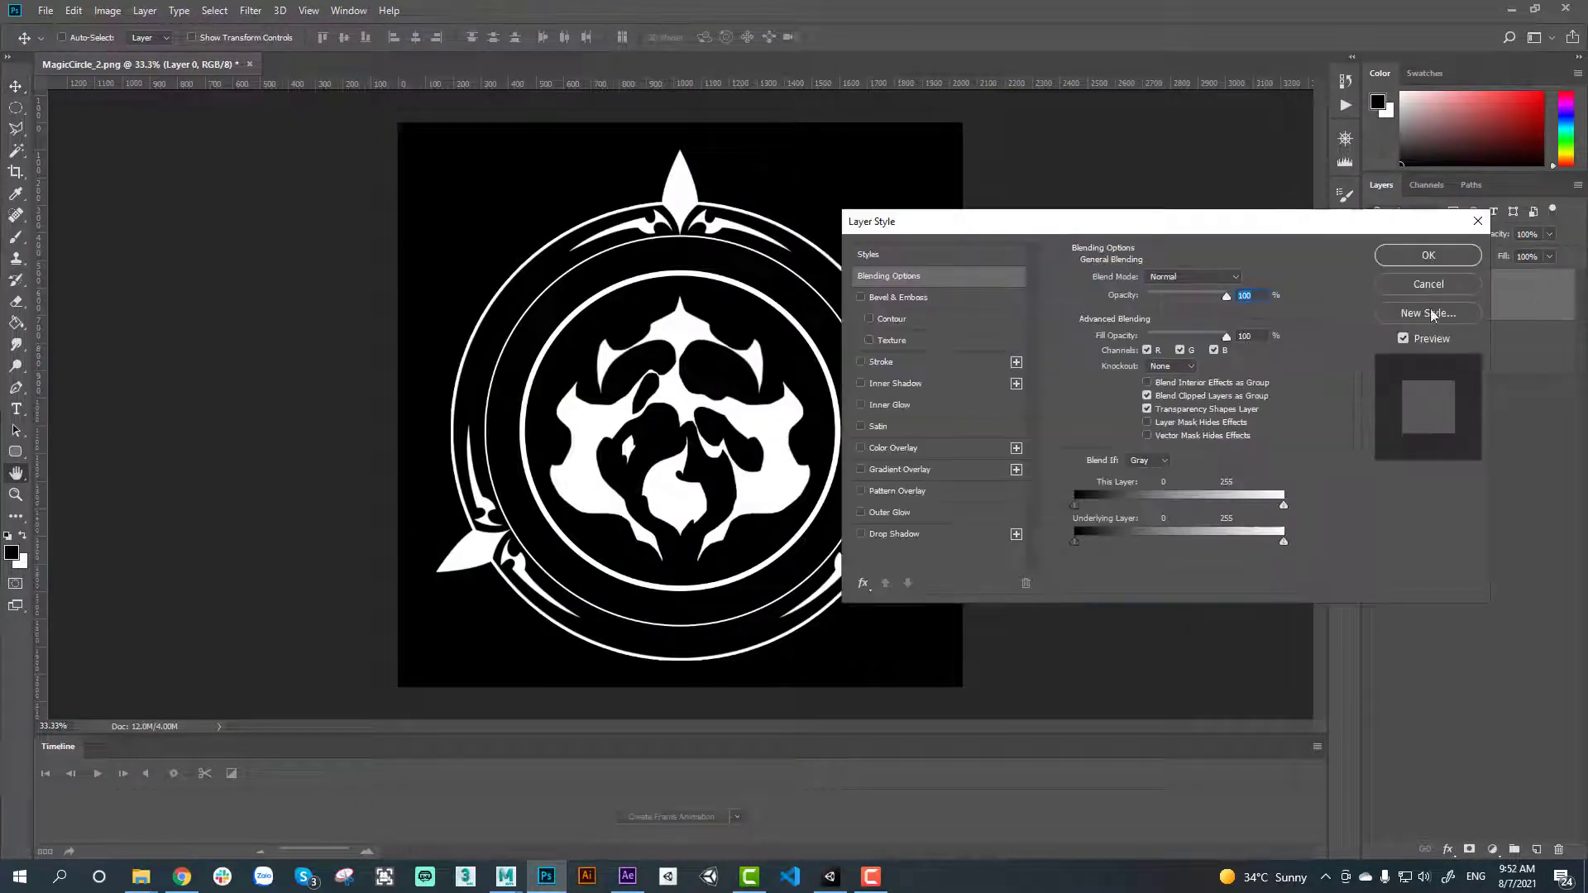
pyautogui.click(893, 511)
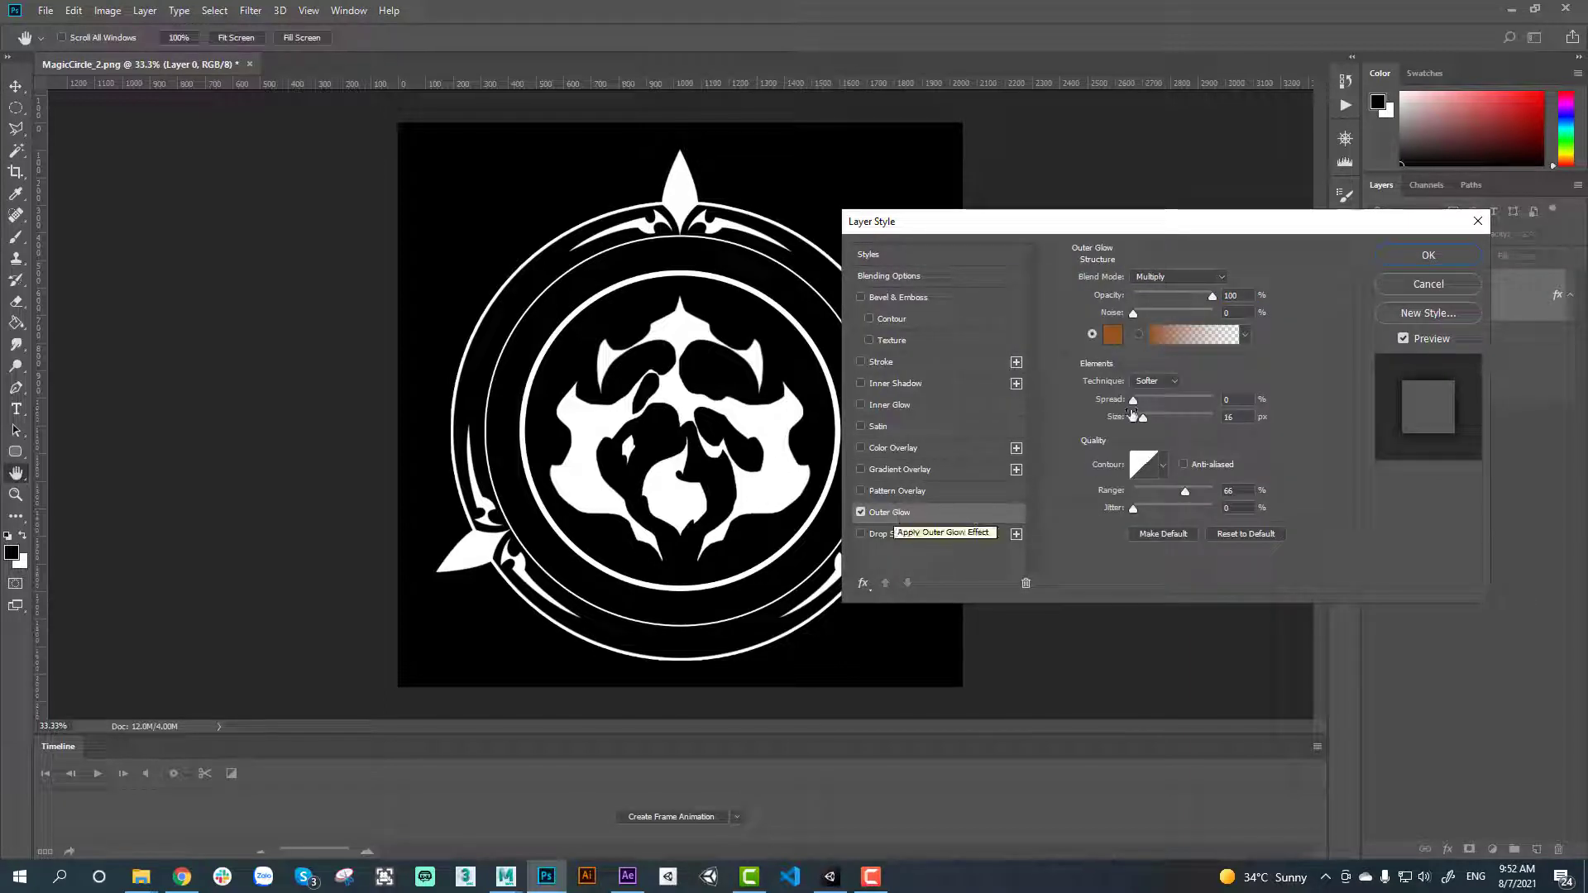
pyautogui.click(1165, 277)
pyautogui.click(1151, 290)
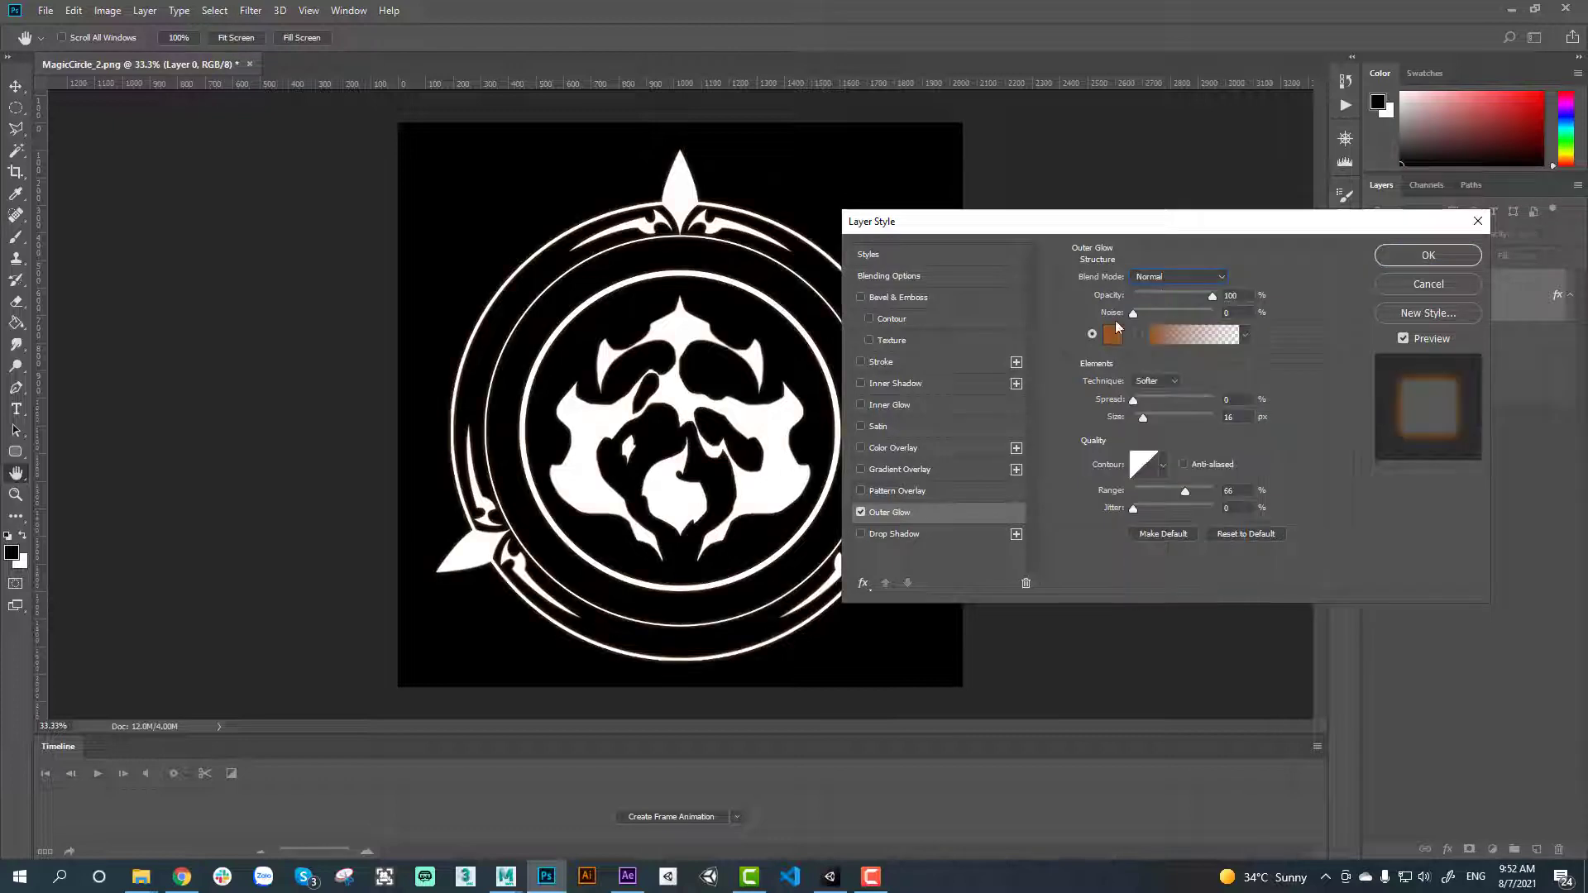
pyautogui.click(1112, 339)
pyautogui.moveTo(982, 451); pyautogui.dragTo(934, 388)
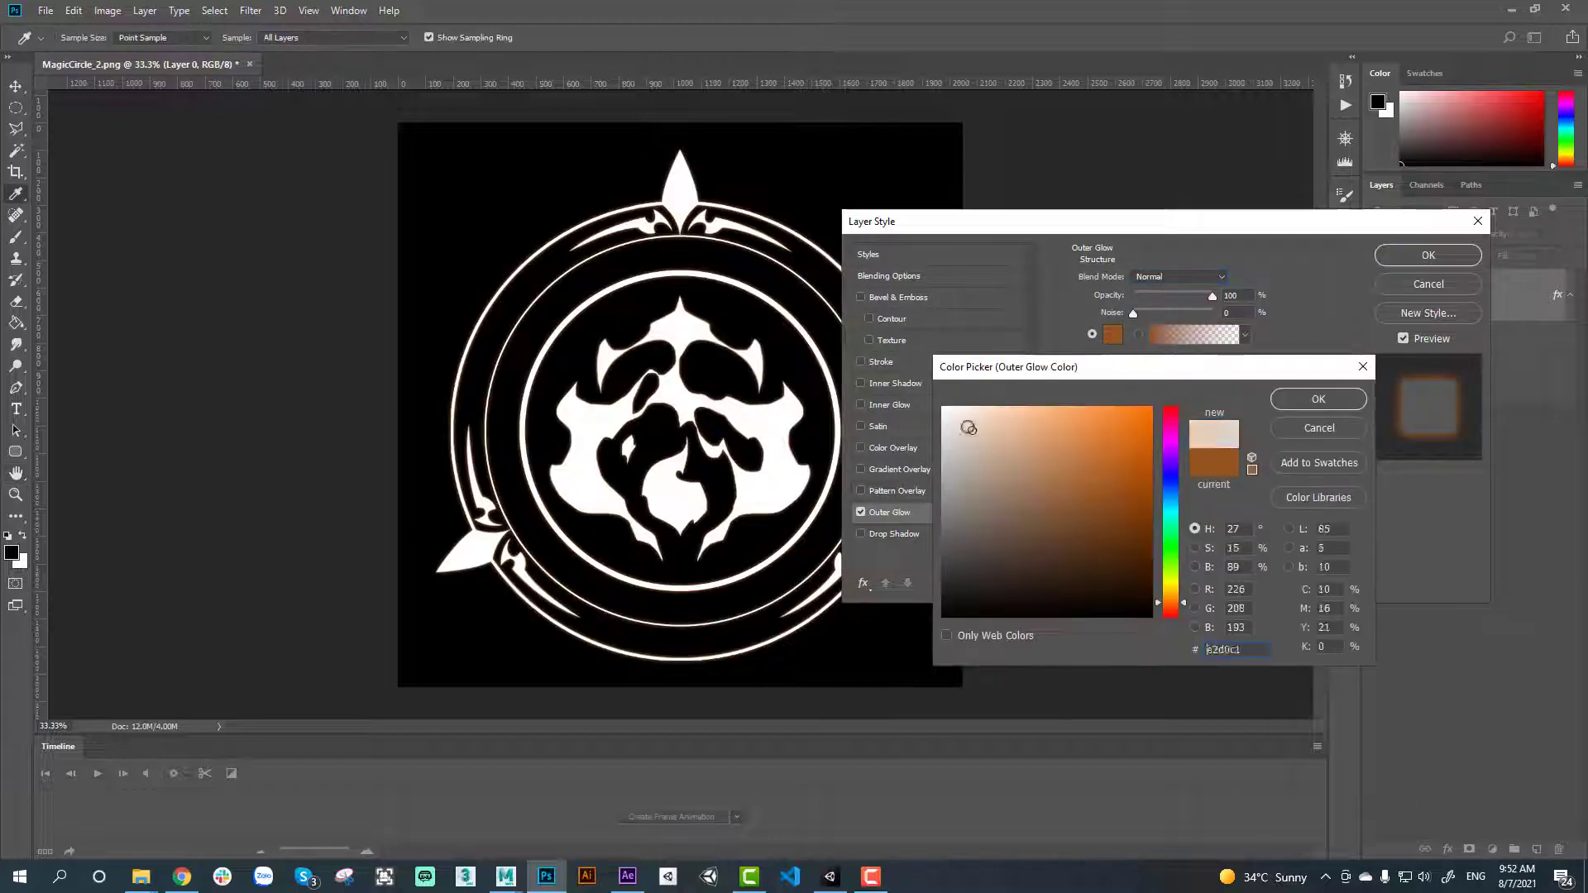
pyautogui.click(1318, 399)
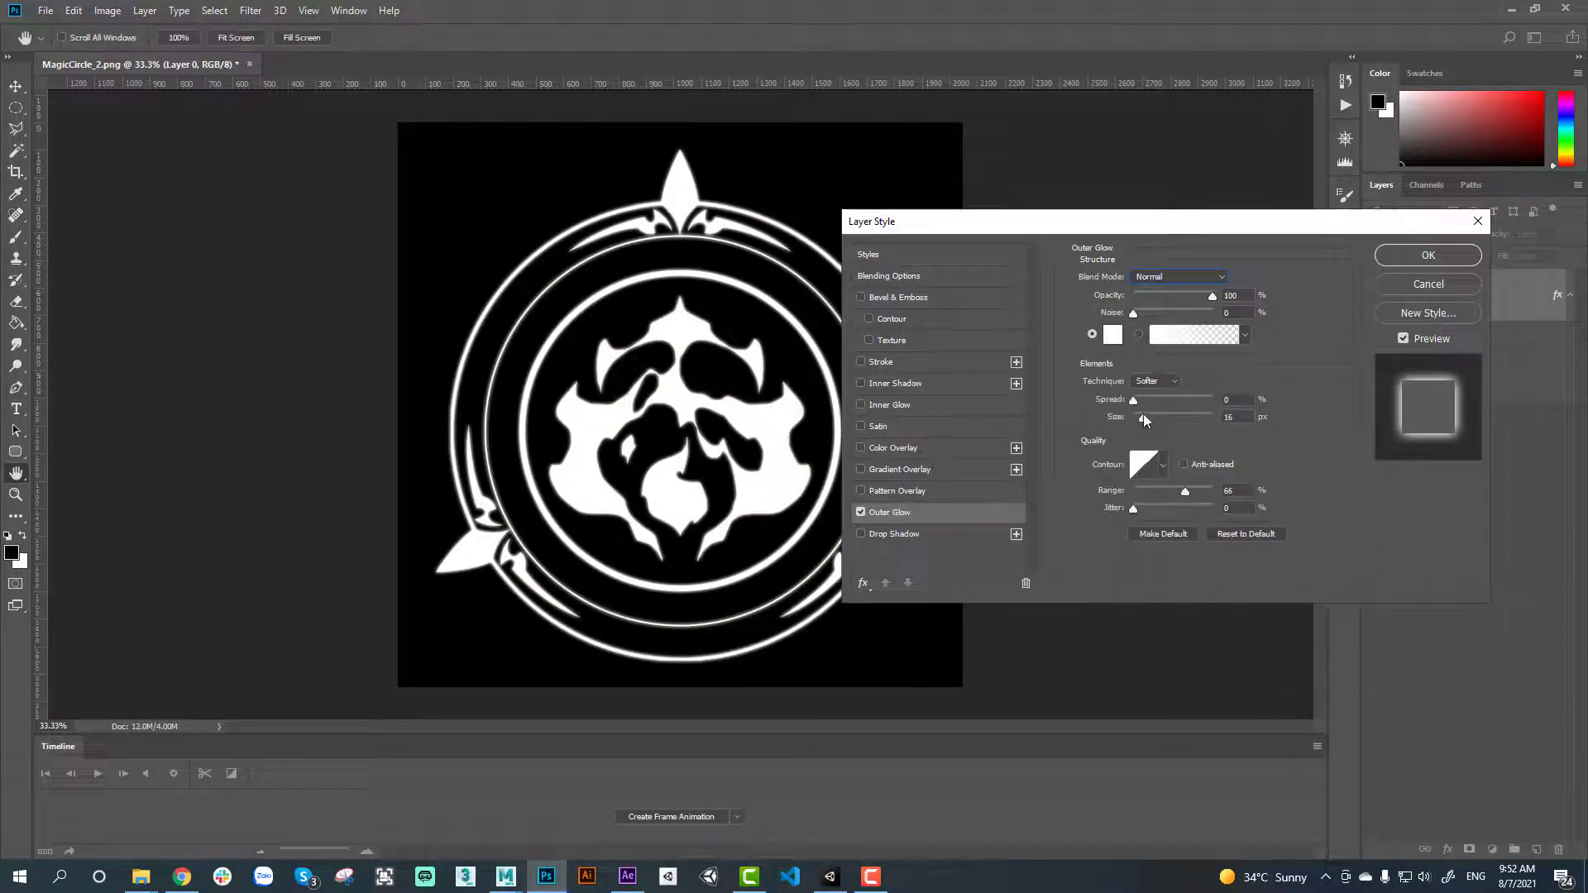
# Set the glow size to 103 px, range 45% and opacity 78%, and apply it
pyautogui.moveTo(1143, 417); pyautogui.dragTo(1169, 420)
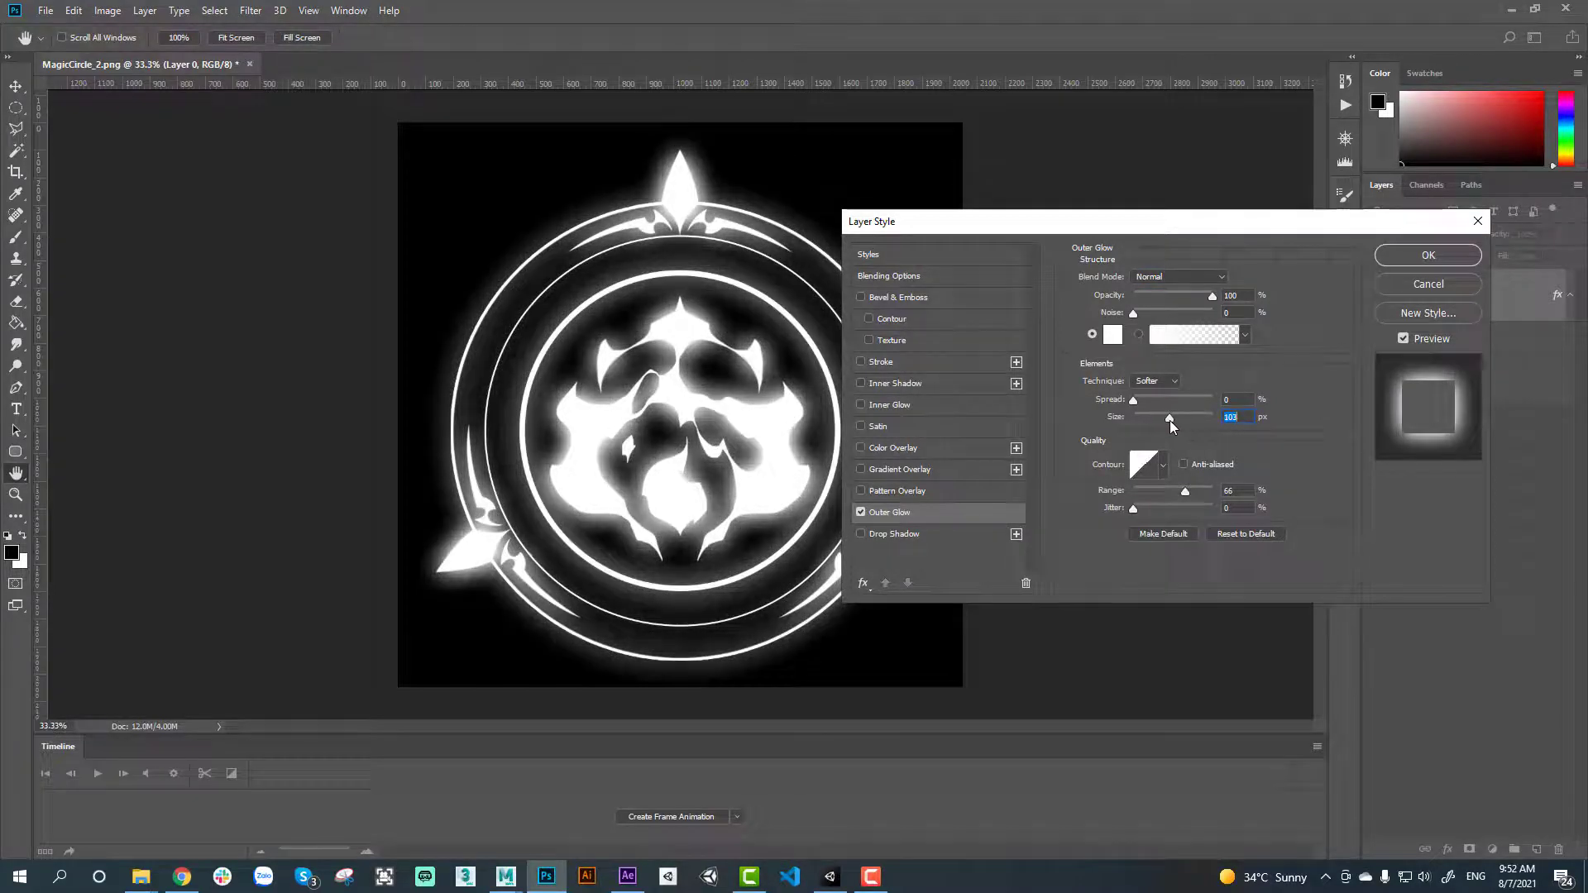
pyautogui.moveTo(1185, 492); pyautogui.dragTo(1169, 494)
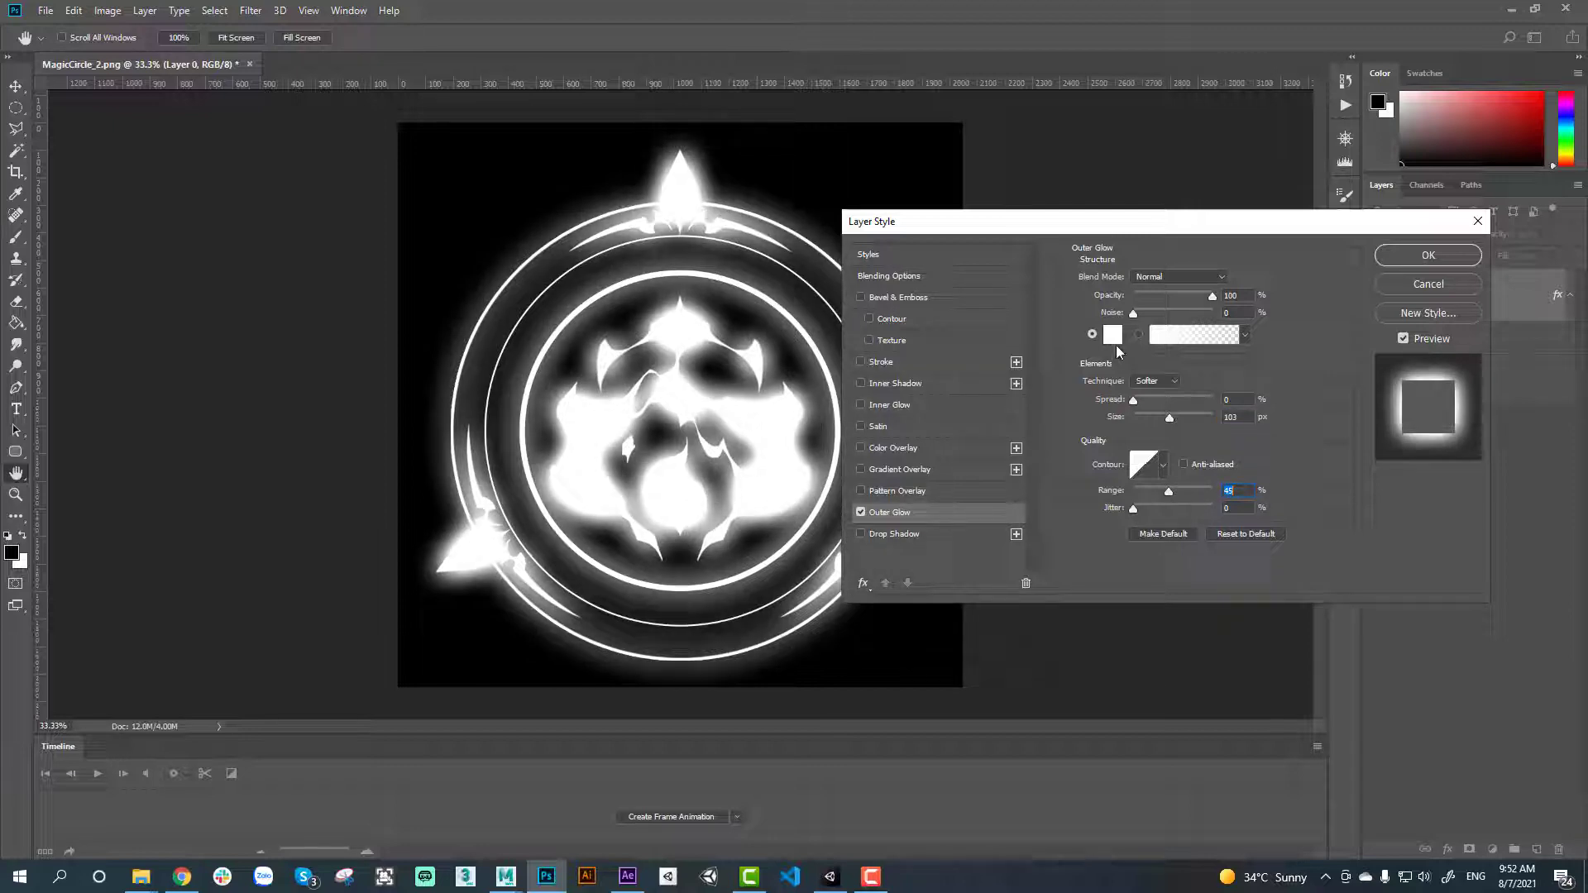
pyautogui.moveTo(1213, 297); pyautogui.dragTo(1188, 296)
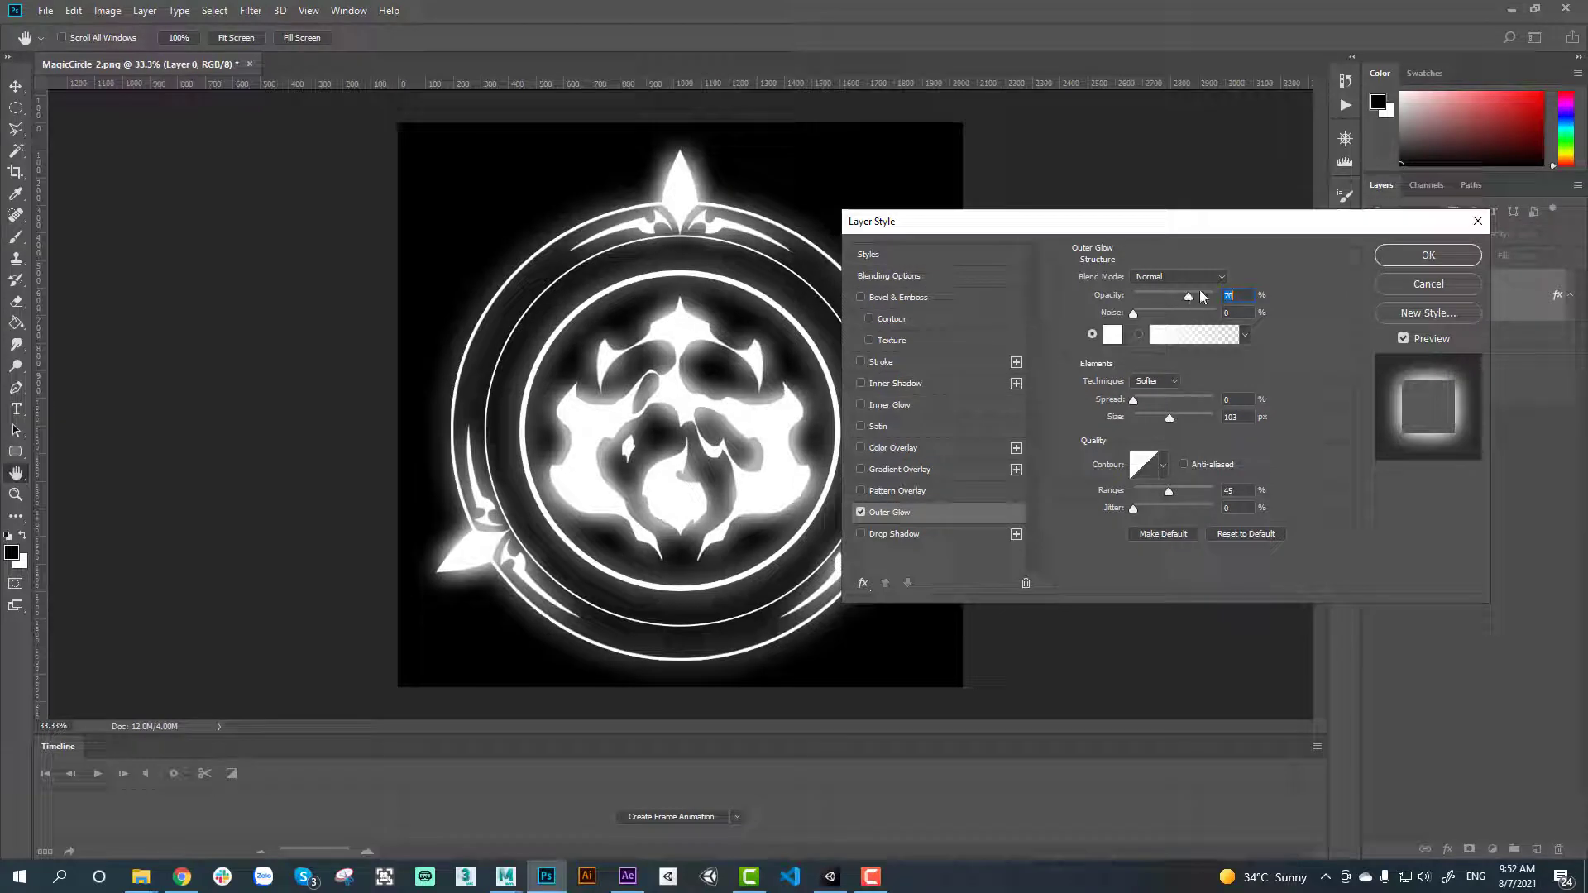
pyautogui.click(1422, 256)
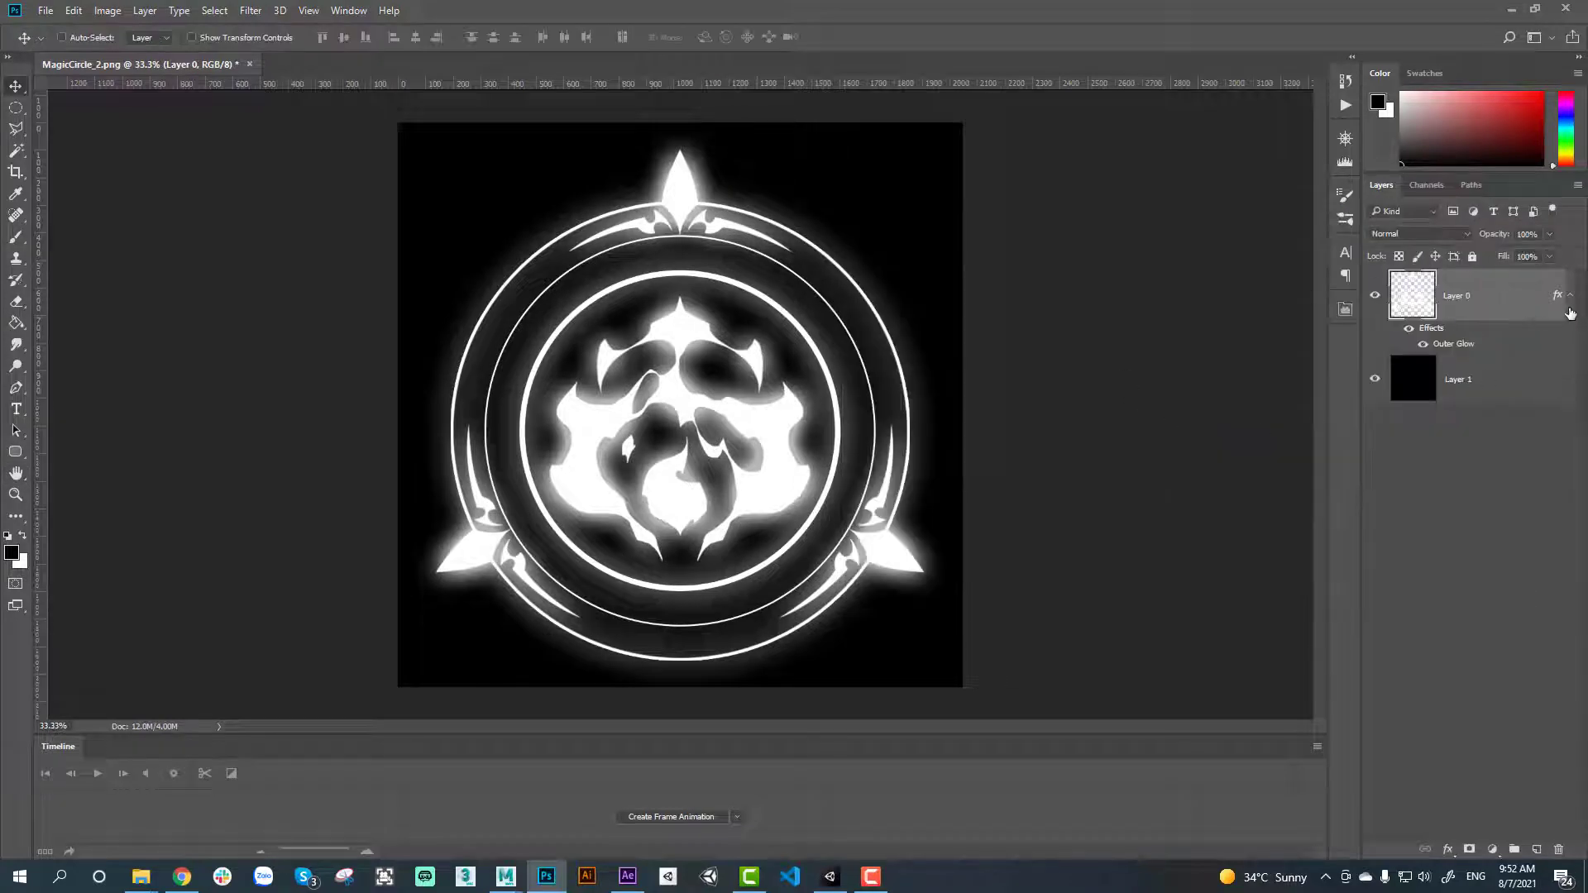
pyautogui.click(1568, 298)
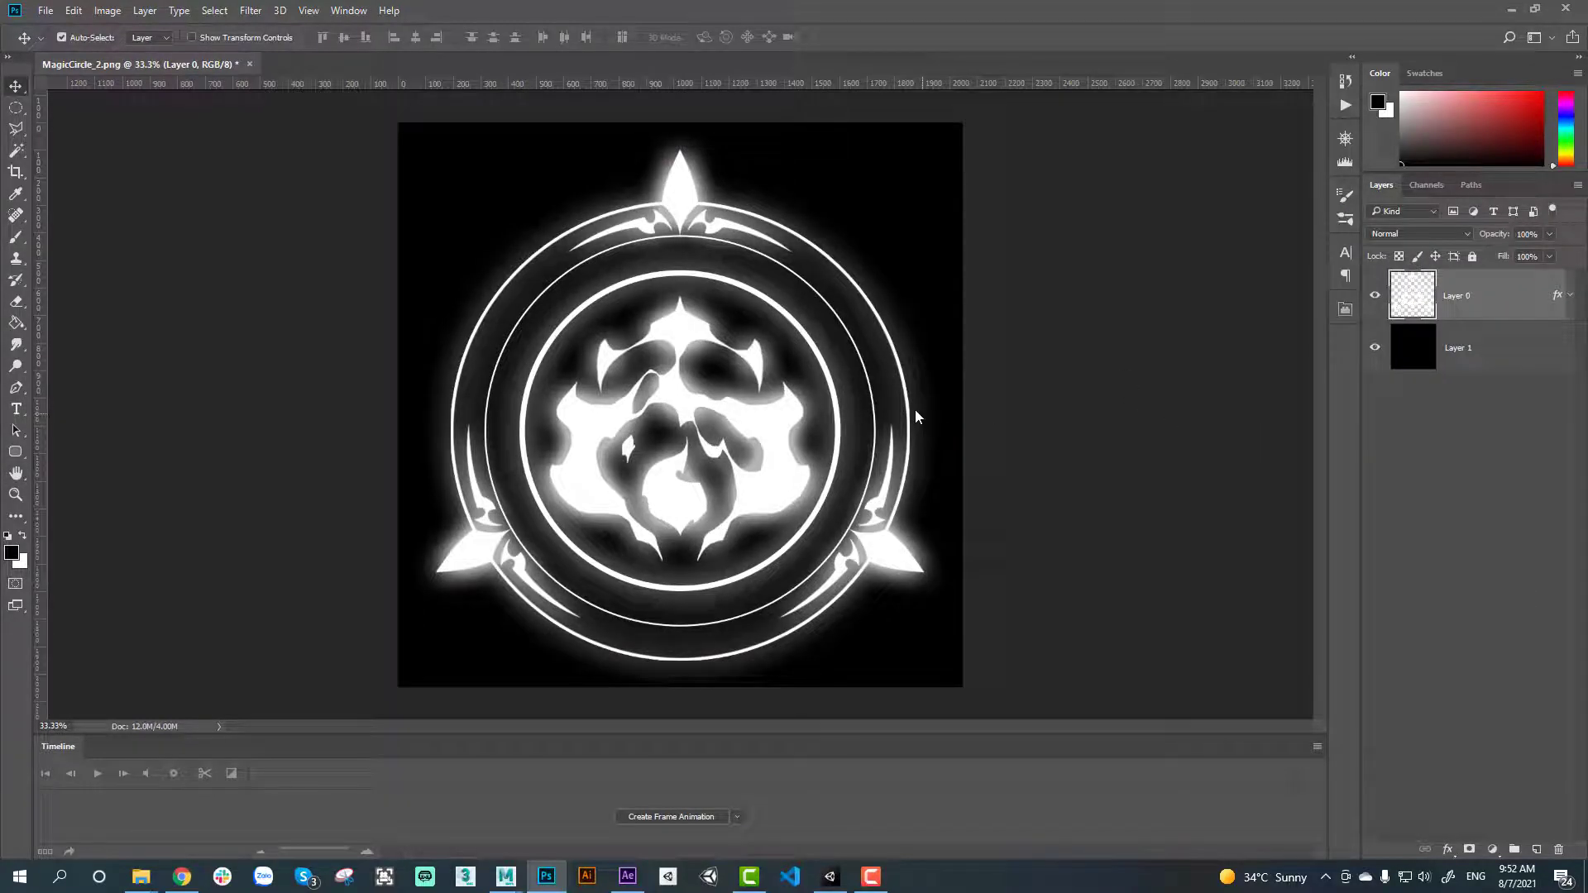
pyautogui.hotkey('ctrl', 'shift', 's')
# Choose PNG as the save format and copy the Unity Materials folder path from Explorer
pyautogui.click(761, 568)
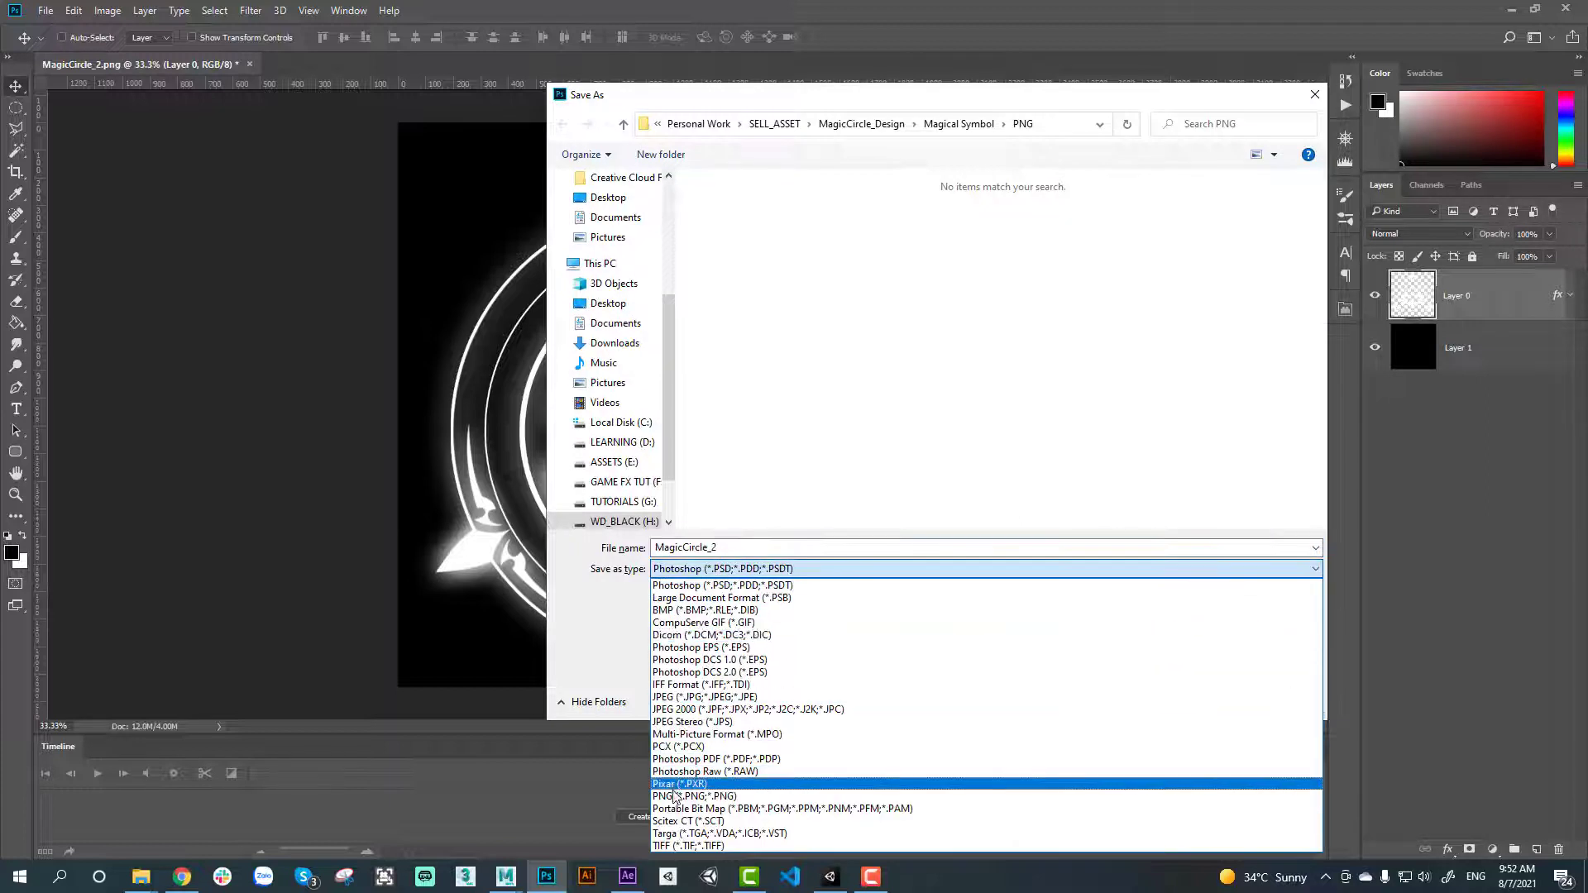
pyautogui.click(675, 795)
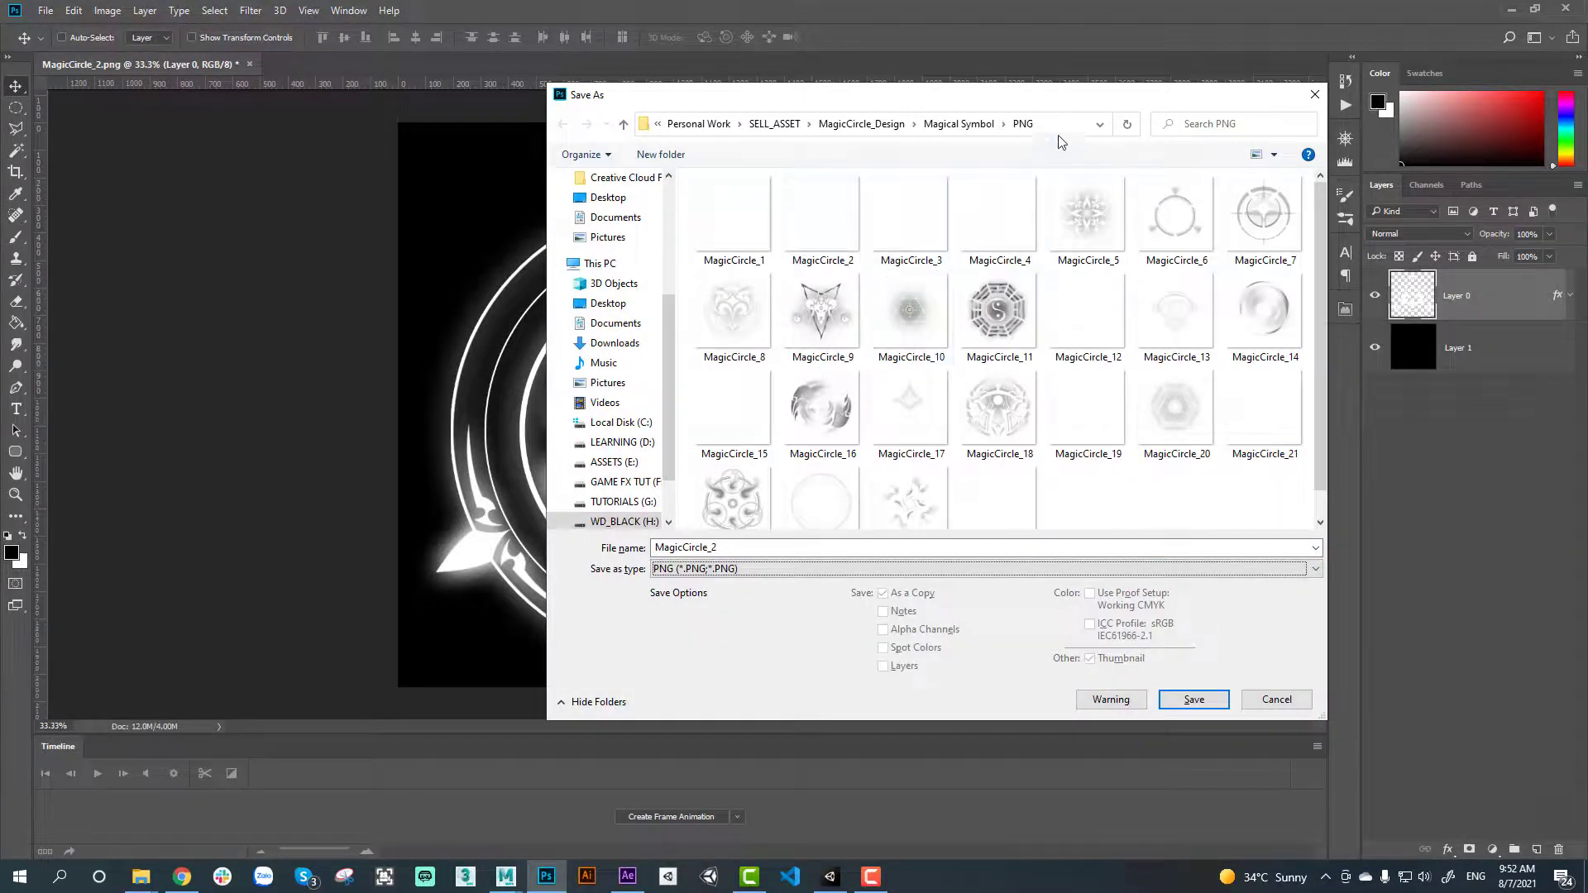
pyautogui.click(141, 876)
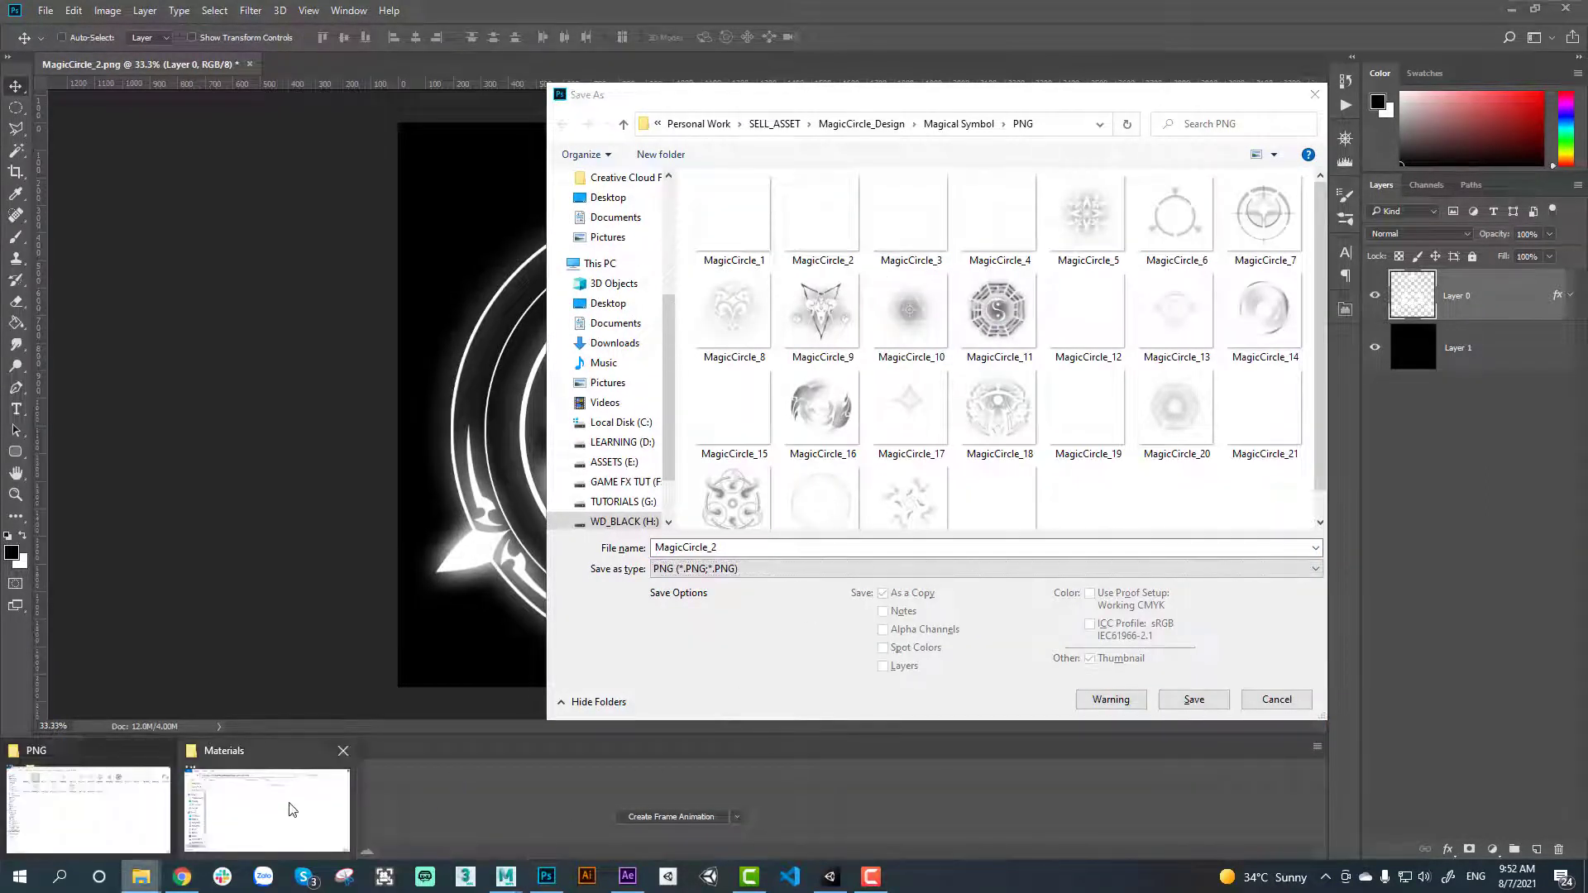
pyautogui.click(267, 806)
pyautogui.click(1085, 326)
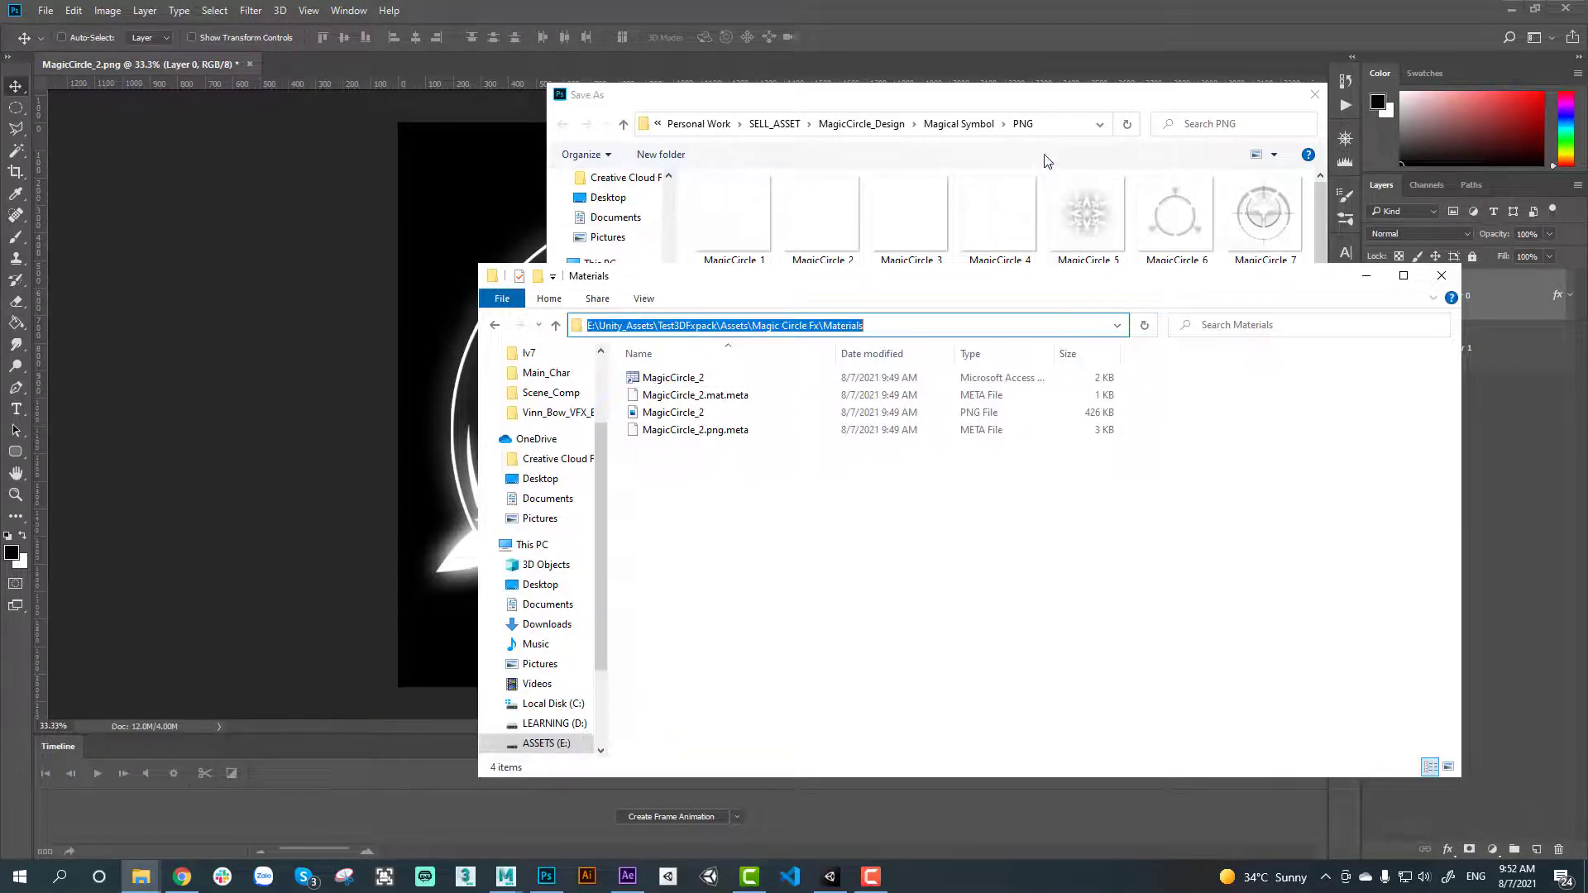
pyautogui.hotkey('ctrl', 'c')
# Save the PNG into the Materials folder, replacing MagicCircle_2 and accepting the PNG options
pyautogui.click(1063, 130)
pyautogui.hotkey('ctrl', 'v')
pyautogui.press('Return')
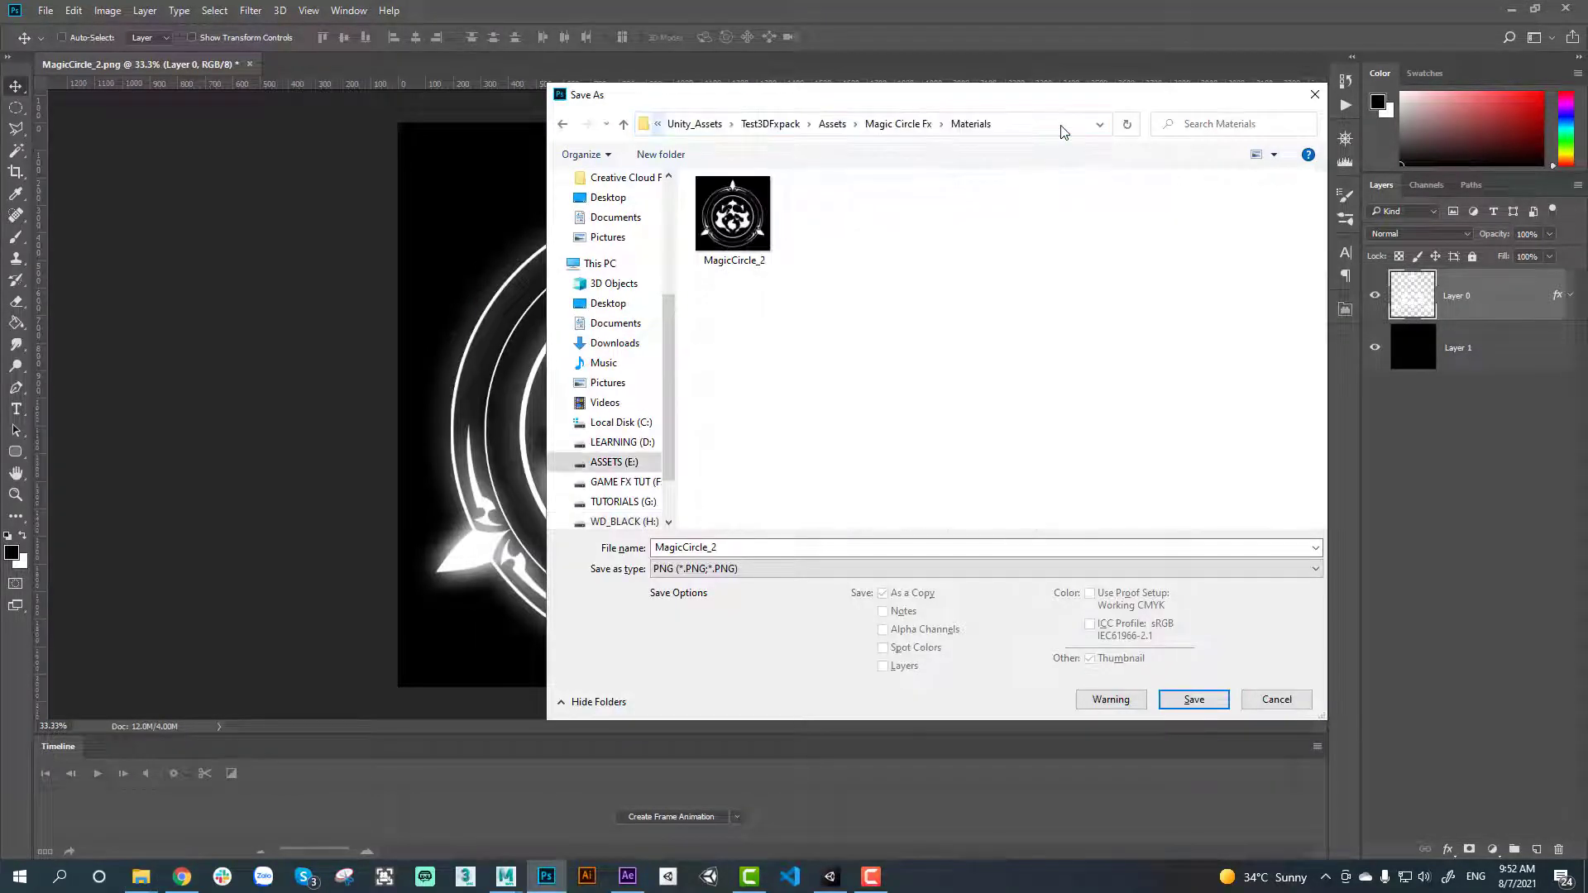
pyautogui.press('Return')
pyautogui.click(836, 439)
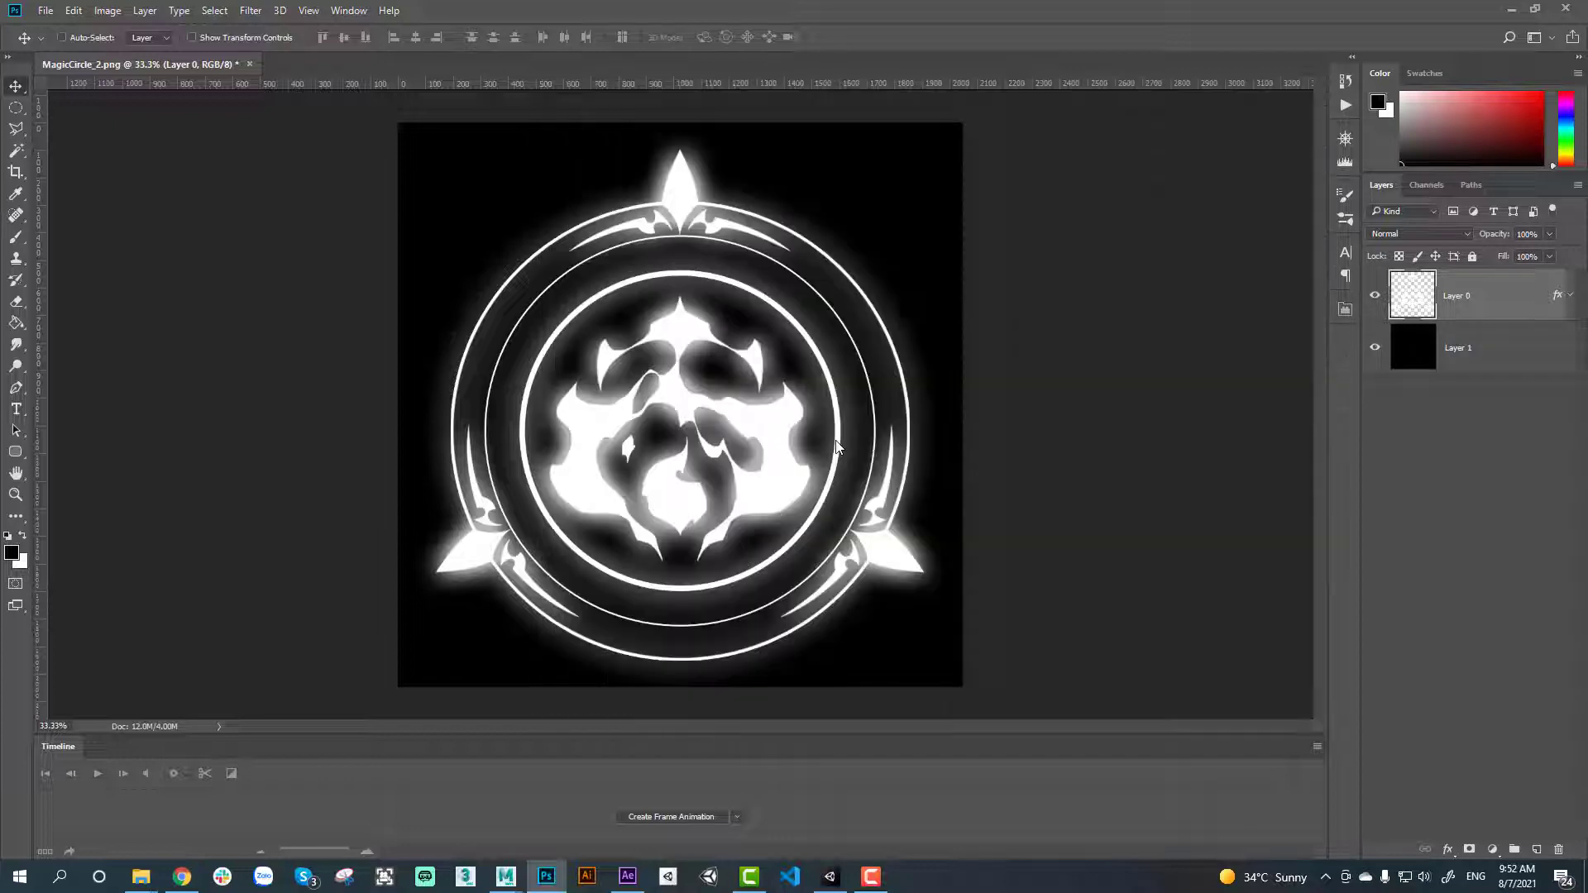
pyautogui.click(896, 280)
# Back in Unity, enable Color over Lifetime on MC and apply the cyan-to-blue gradient preset
pyautogui.click(828, 878)
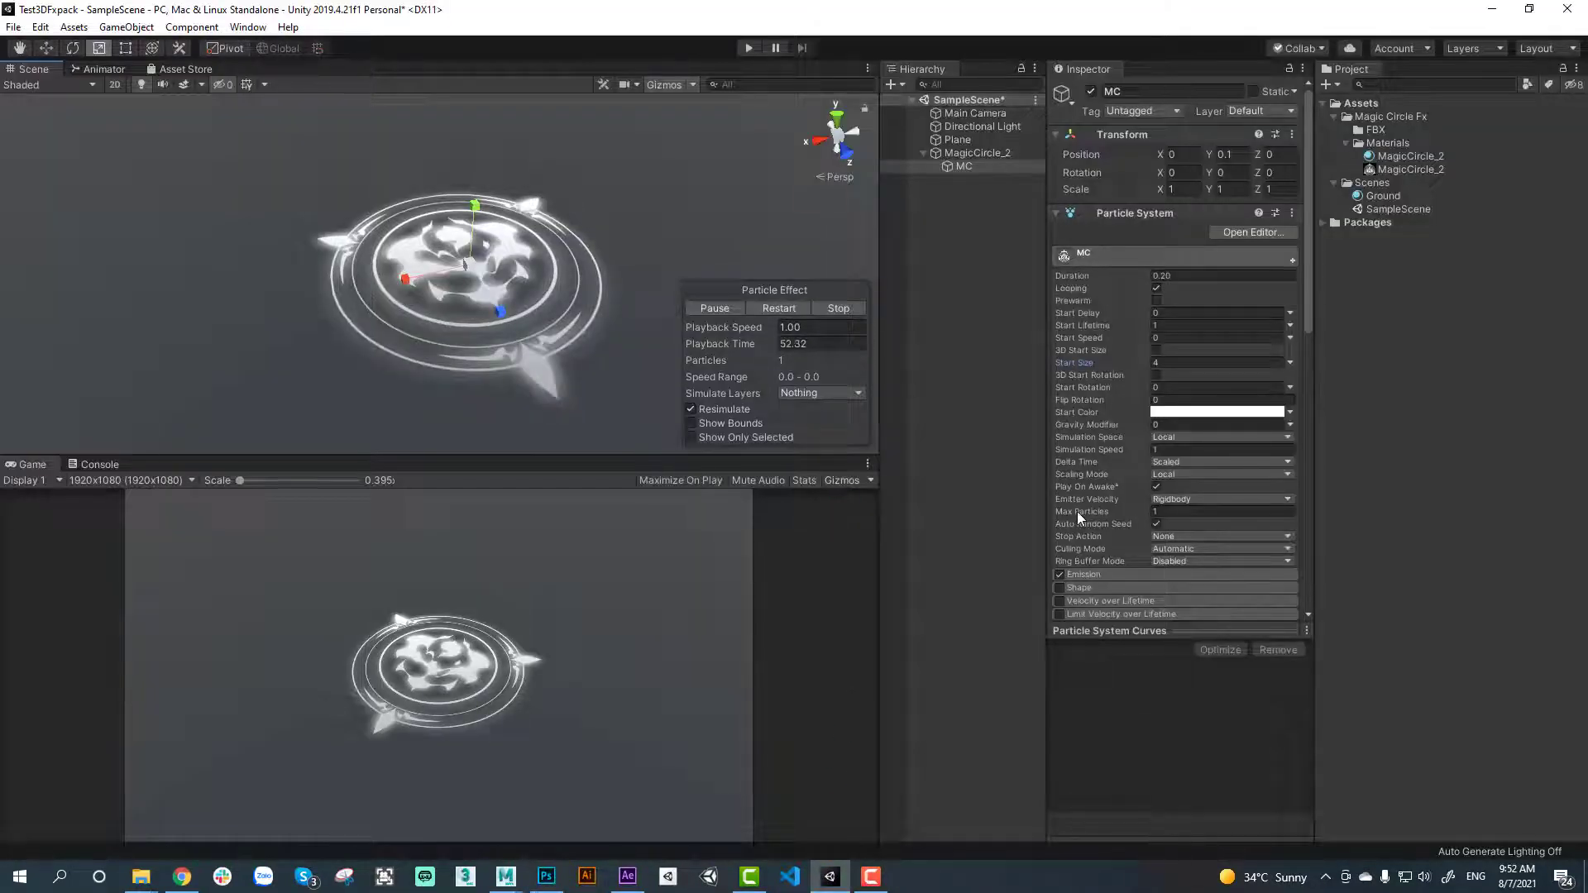
pyautogui.keyDown('alt'); pyautogui.moveTo(578, 368); pyautogui.dragTo(513, 331); pyautogui.keyUp('alt')
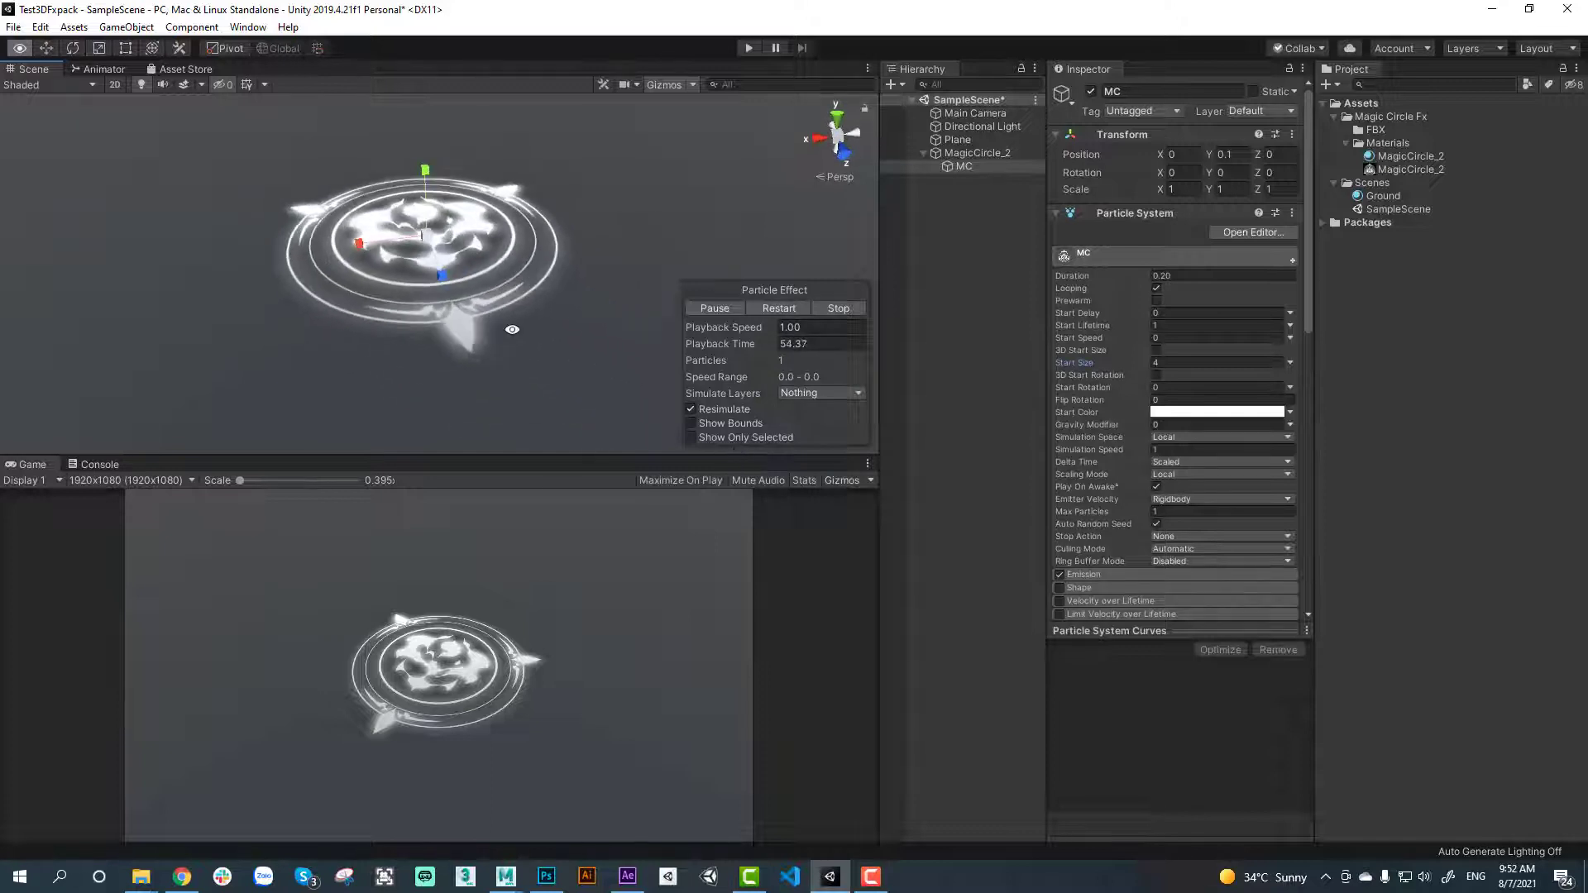
pyautogui.scroll(-3, 1159, 422)
pyautogui.scroll(-10, 1162, 413)
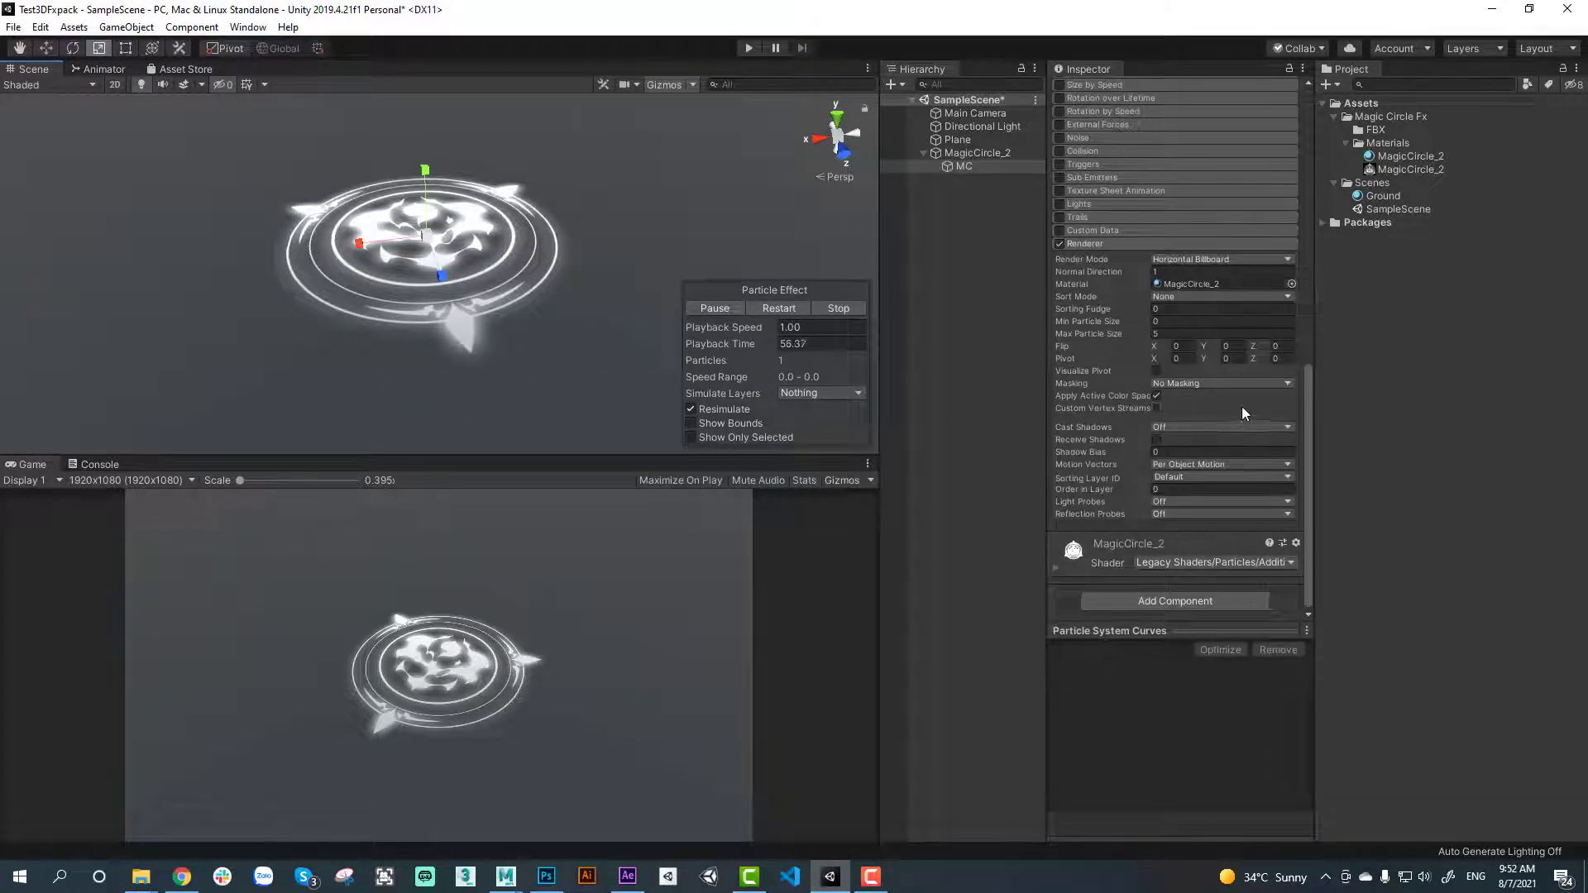
pyautogui.scroll(7, 1242, 406)
pyautogui.click(1059, 342)
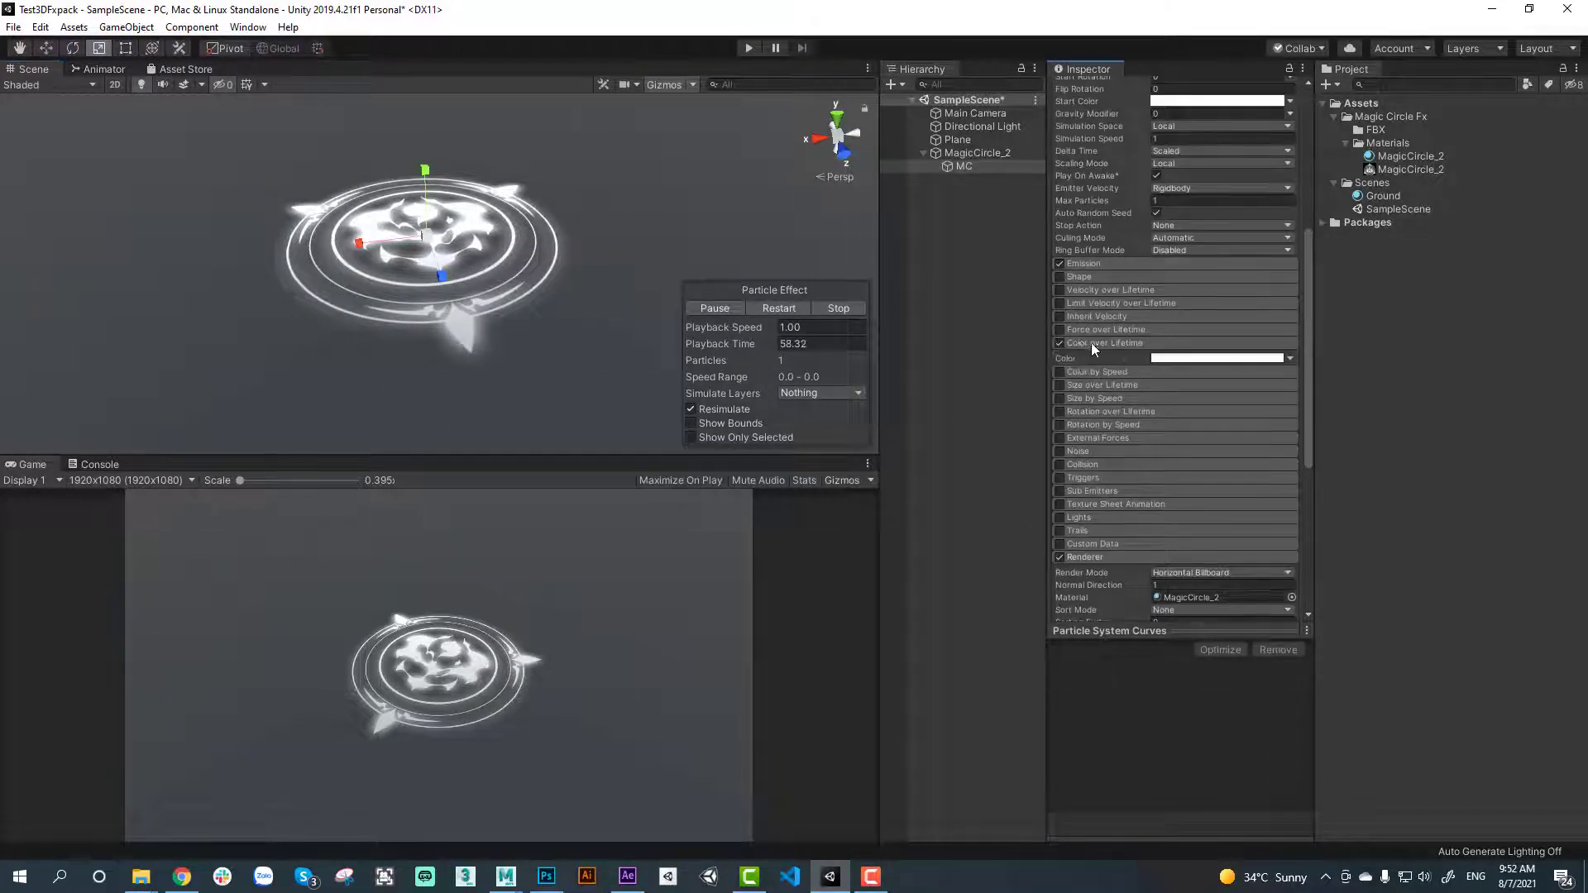
pyautogui.click(1160, 358)
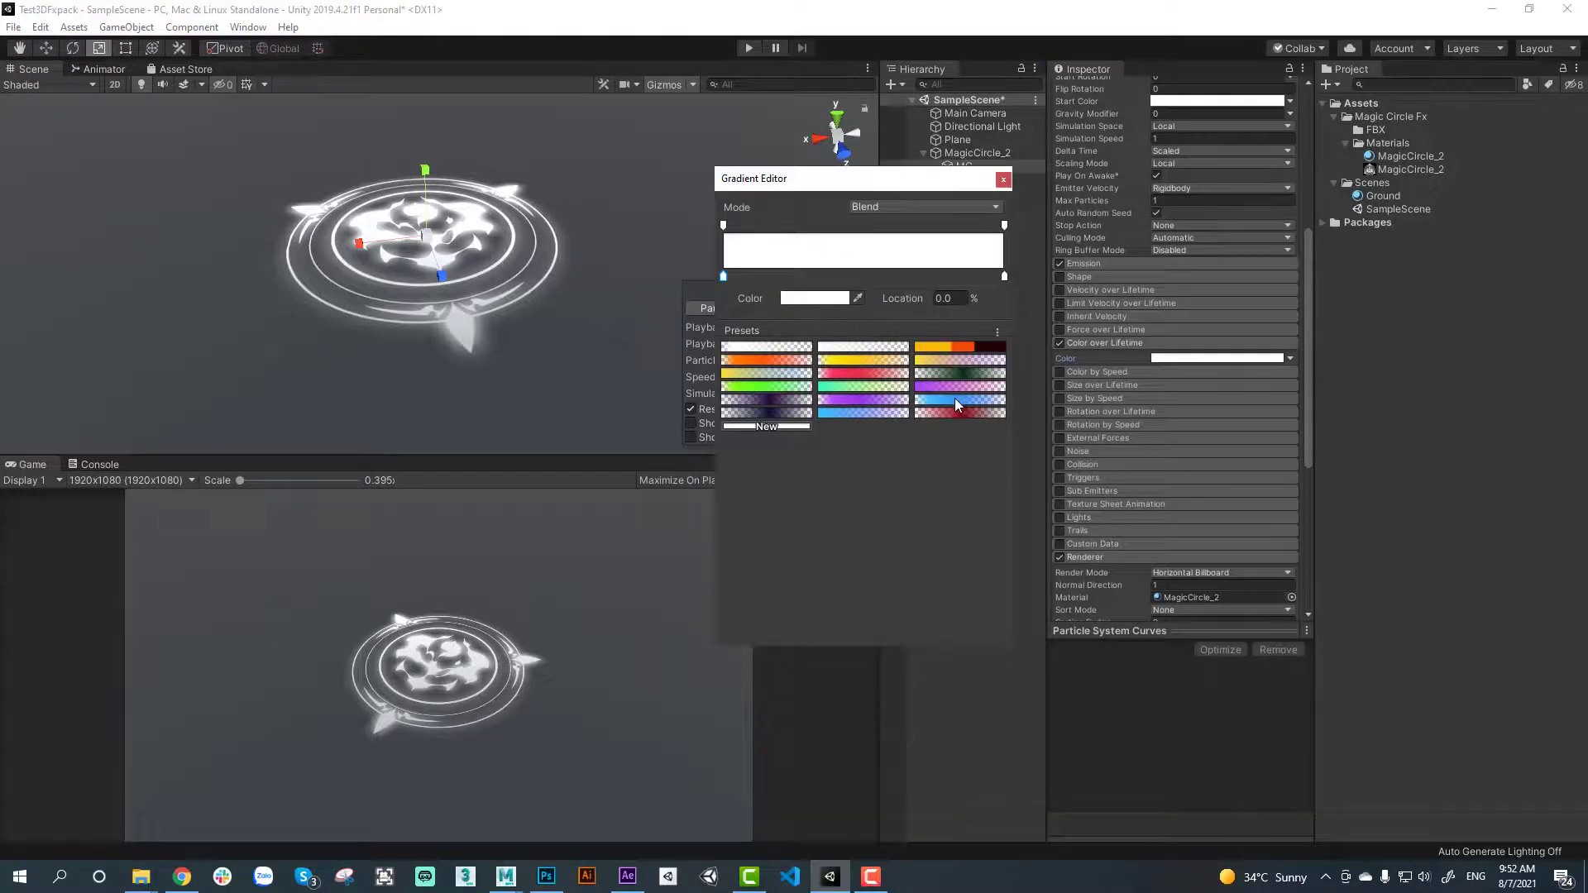
pyautogui.click(870, 413)
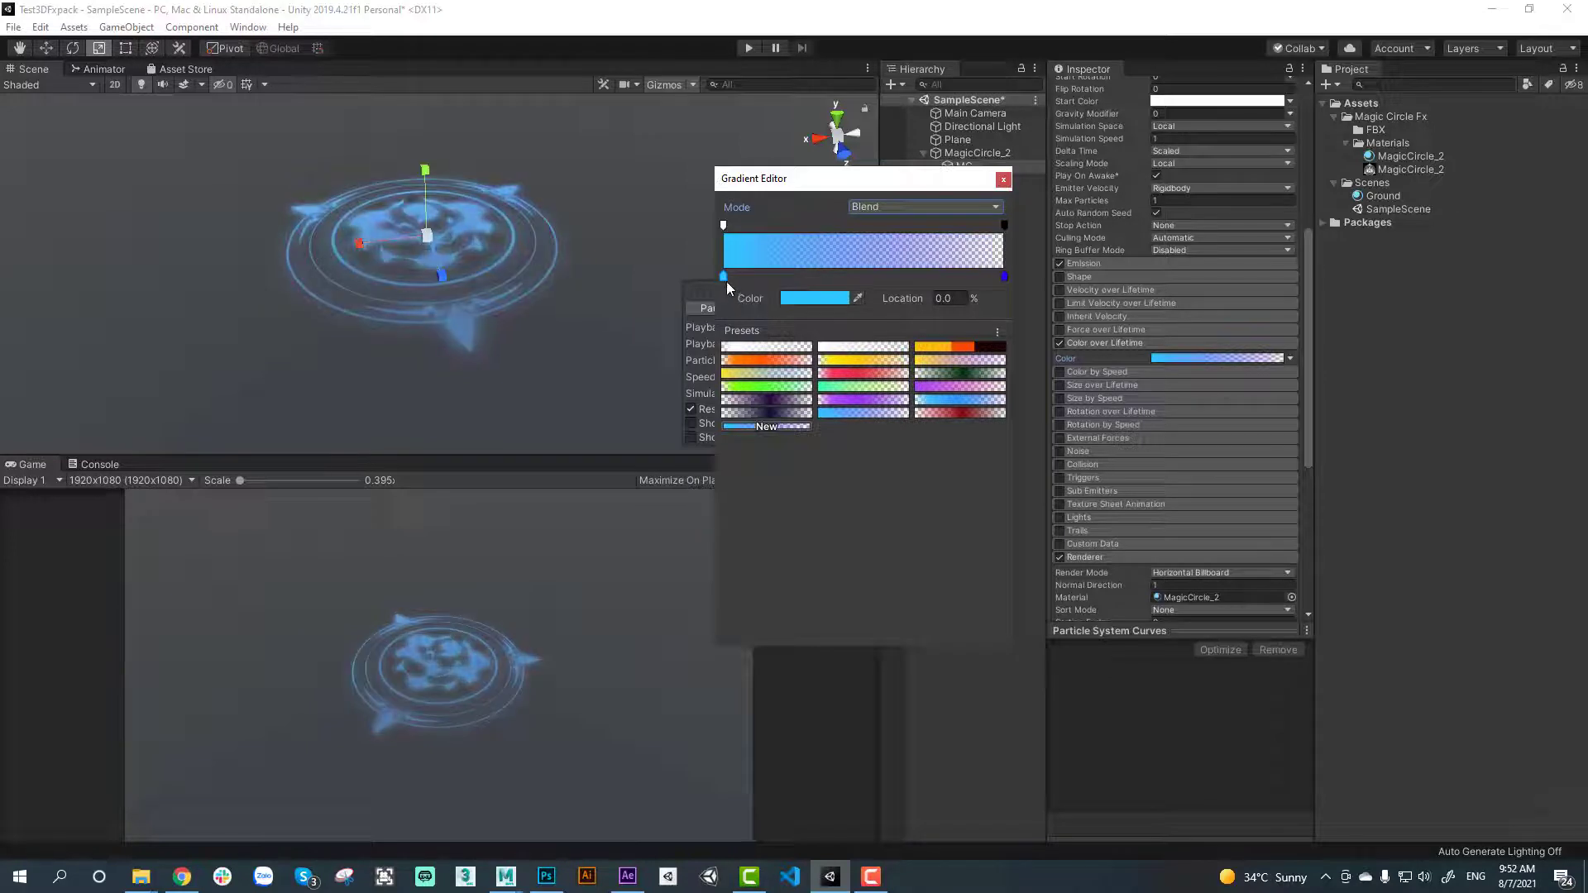
# Lighten the gradient's starting key to pale blue CEF3FF and close the Gradient Editor
pyautogui.click(802, 299)
pyautogui.moveTo(965, 369); pyautogui.dragTo(941, 352)
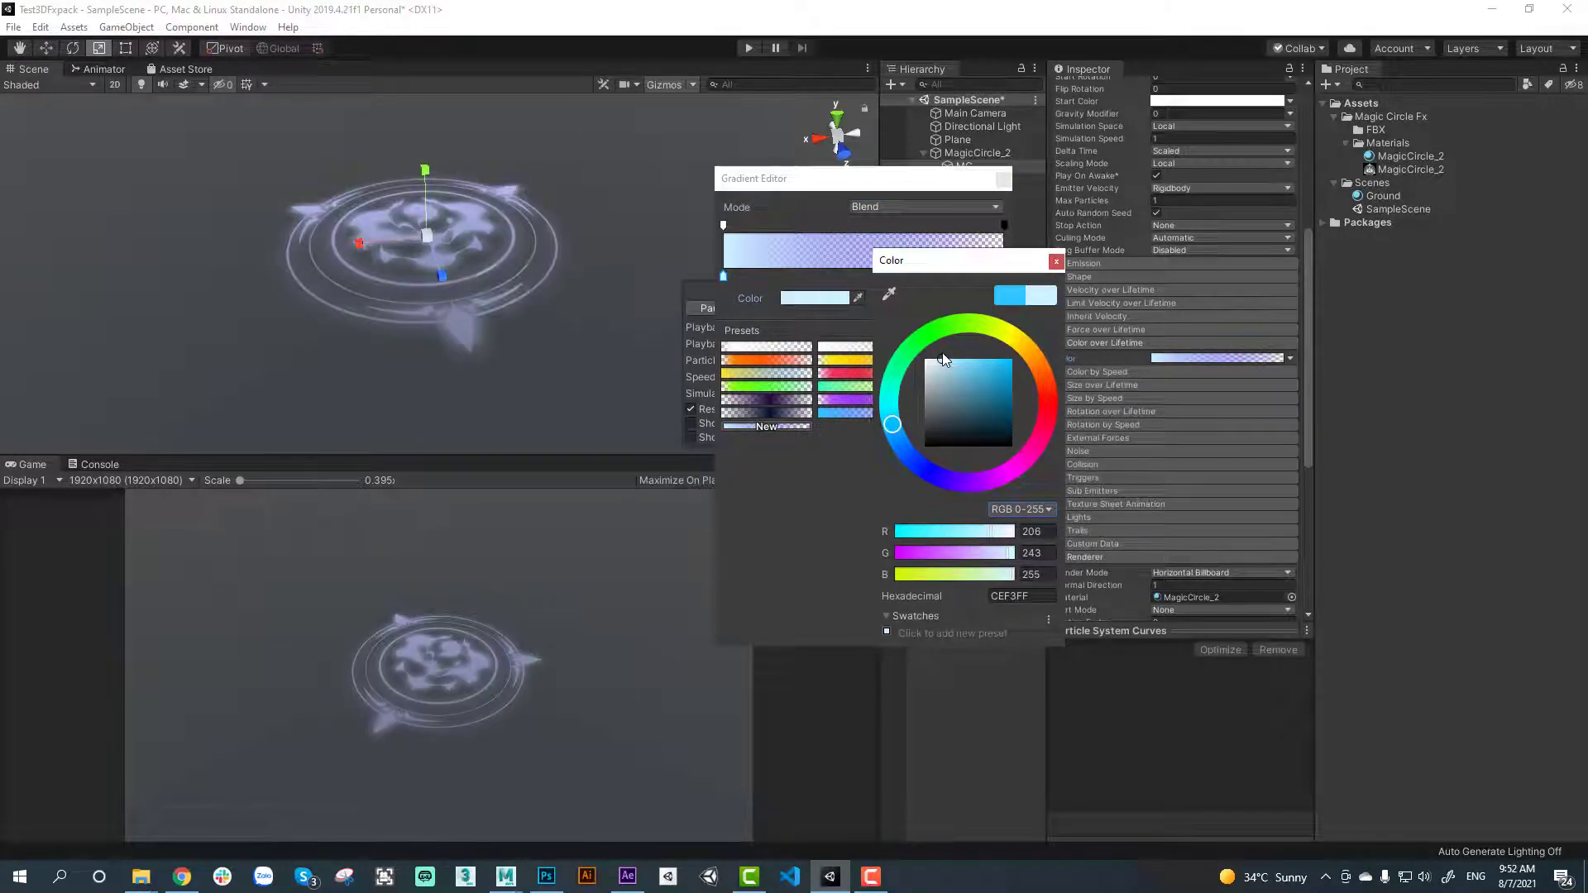
pyautogui.click(1057, 262)
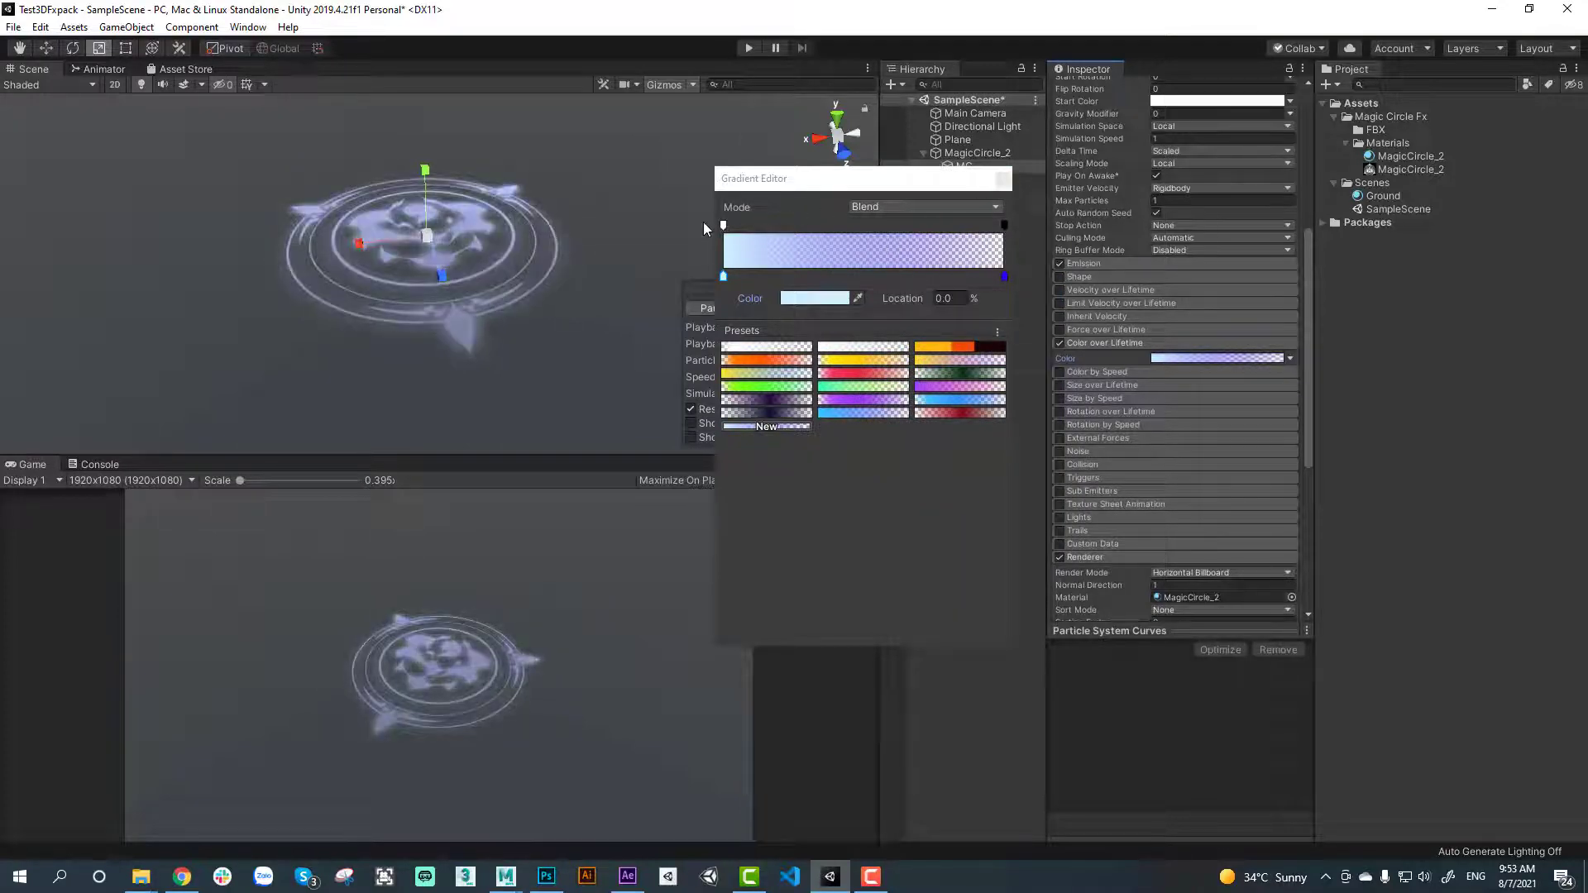
pyautogui.click(1001, 180)
pyautogui.click(978, 167)
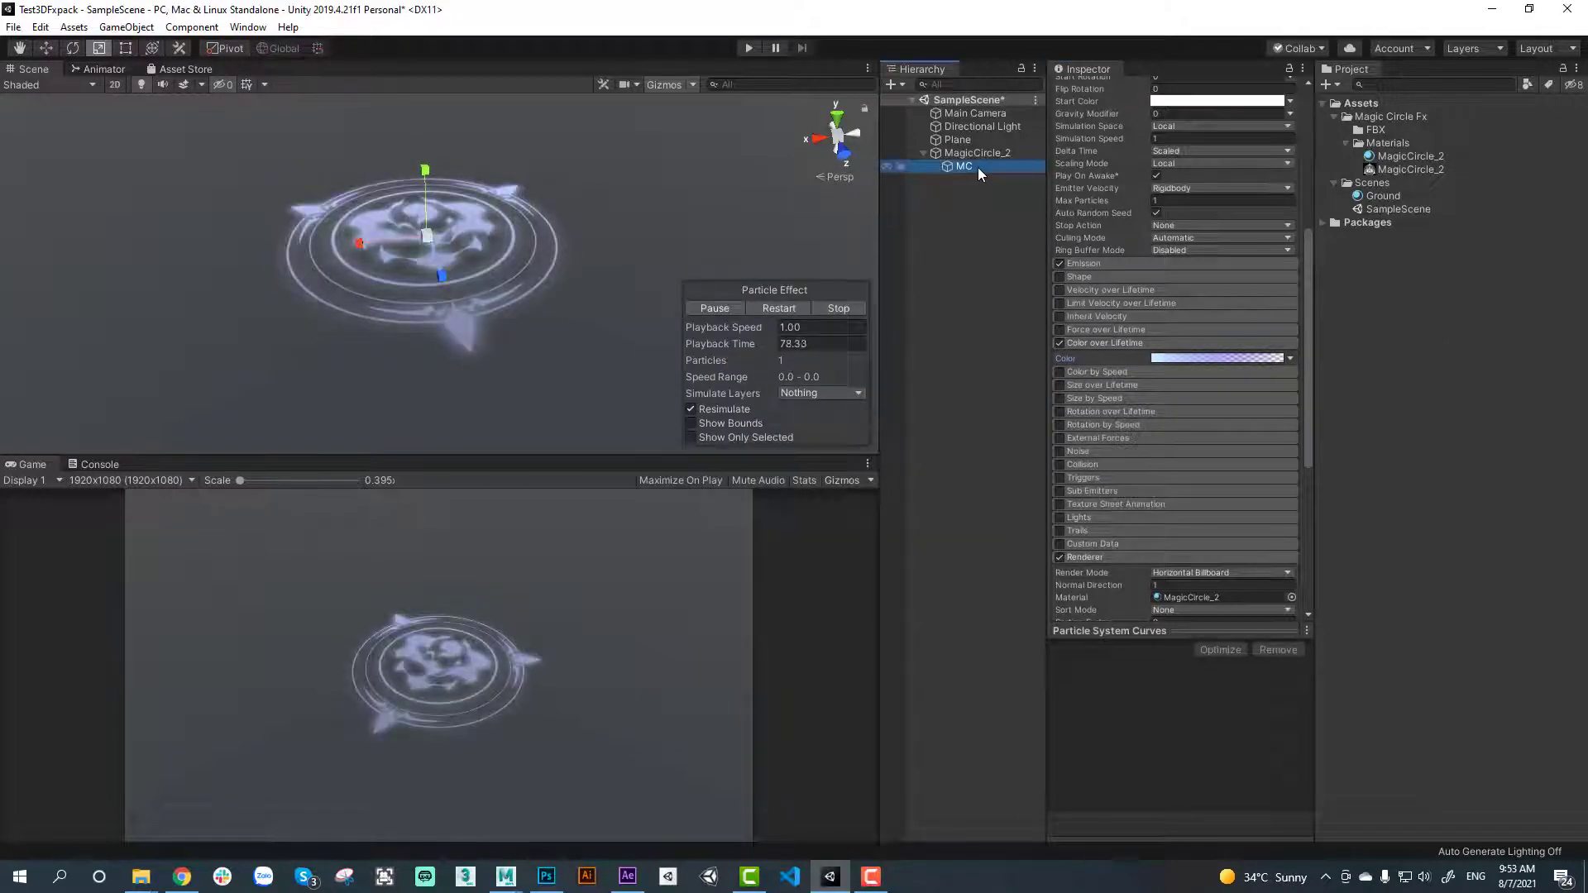
pyautogui.click(1189, 357)
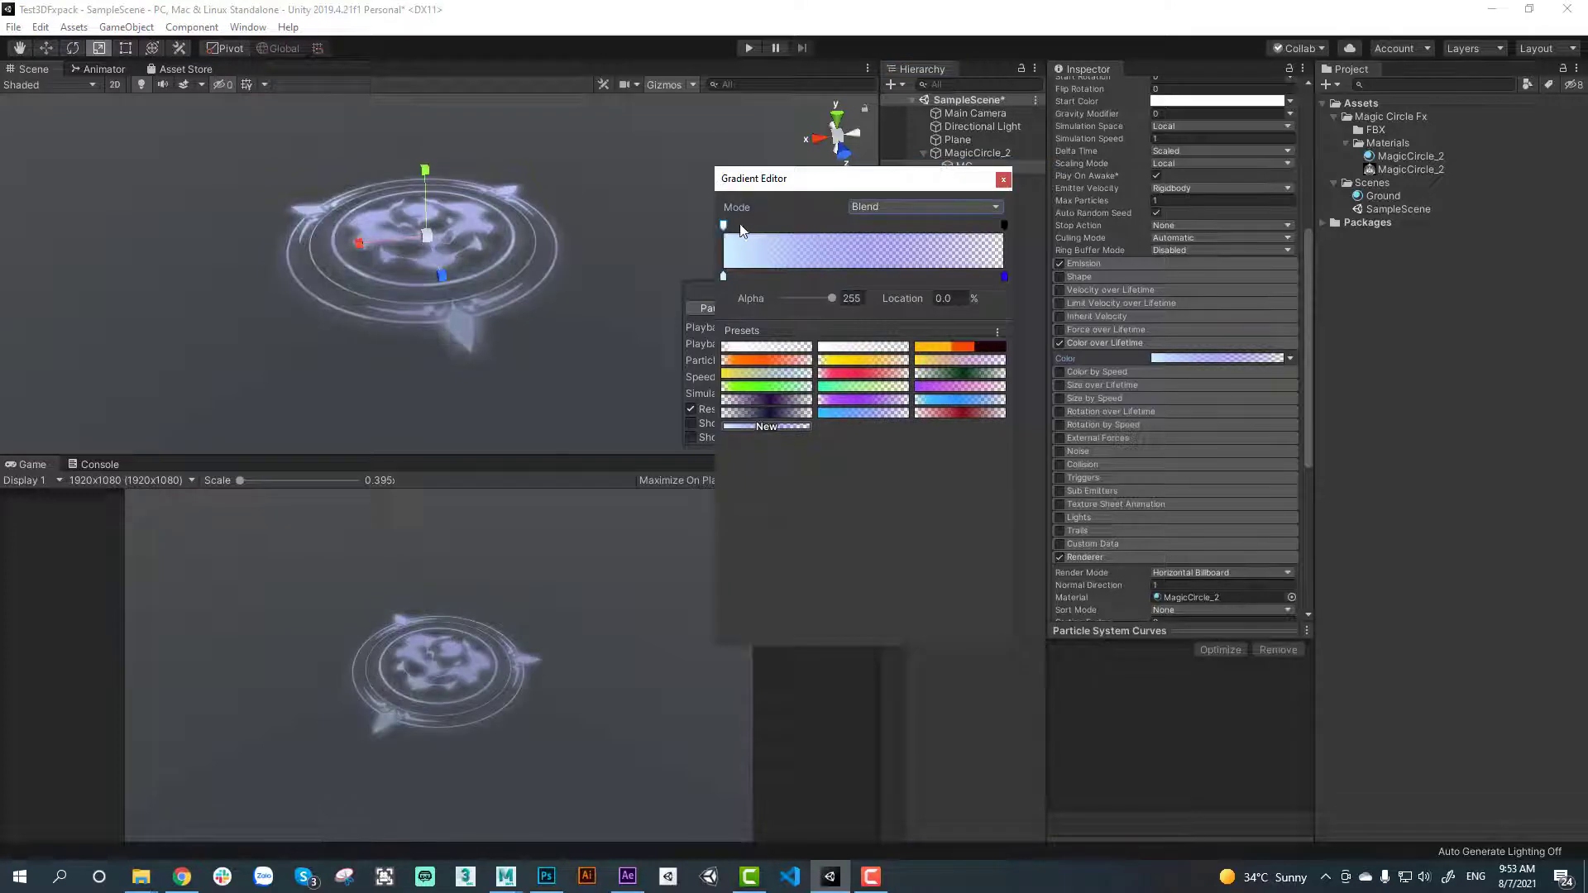
pyautogui.click(1003, 180)
pyautogui.click(966, 167)
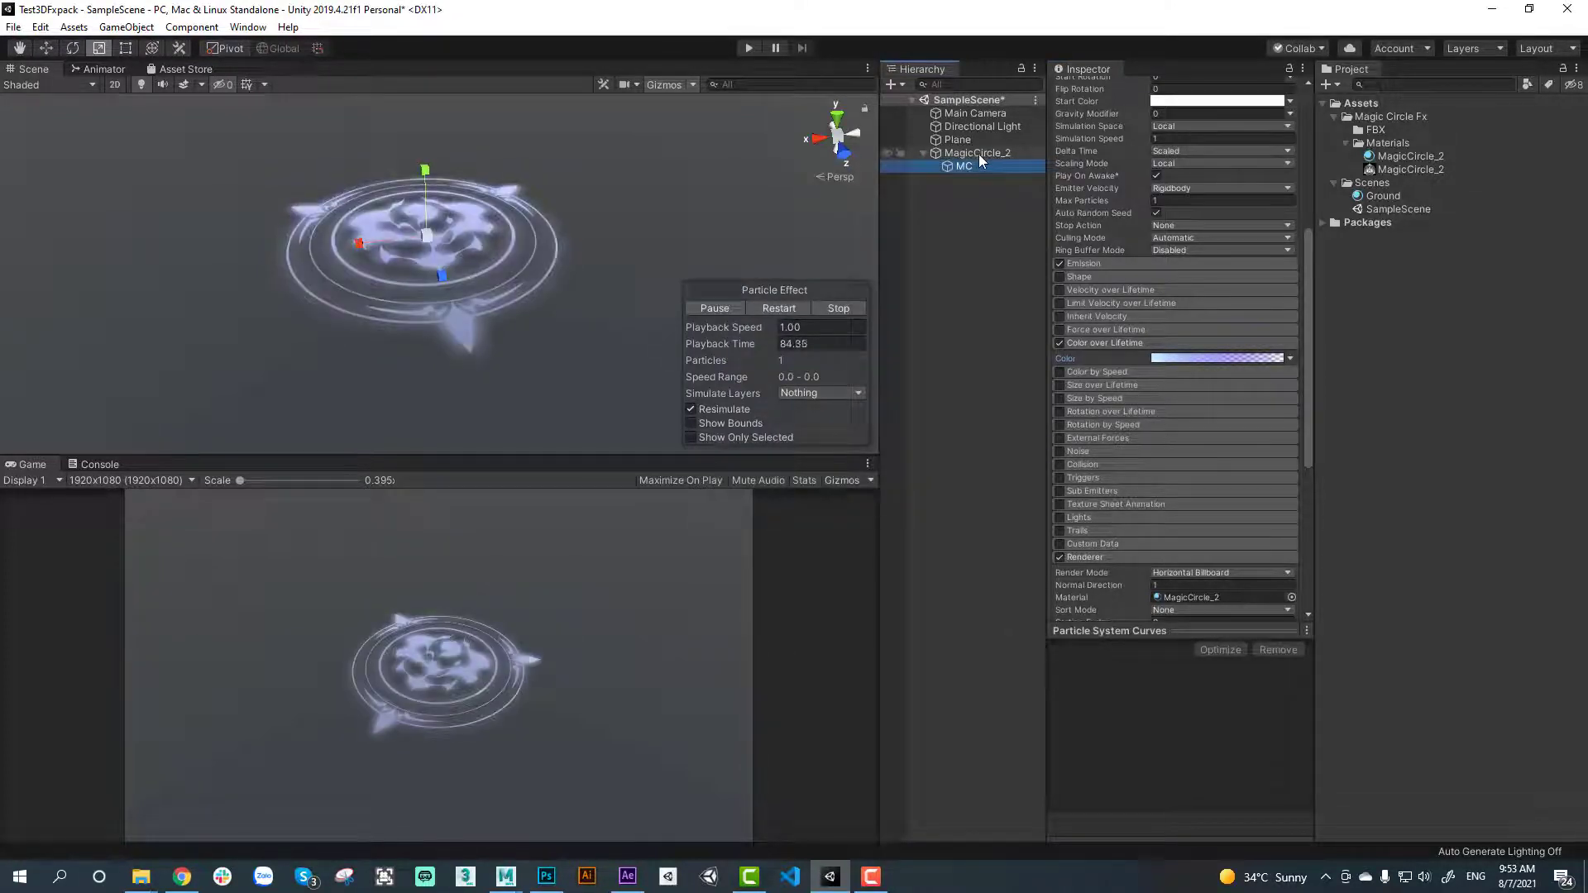
pyautogui.click(979, 155)
# Duplicate the MC particle object and rename the copy Glow
pyautogui.rightClick(979, 155)
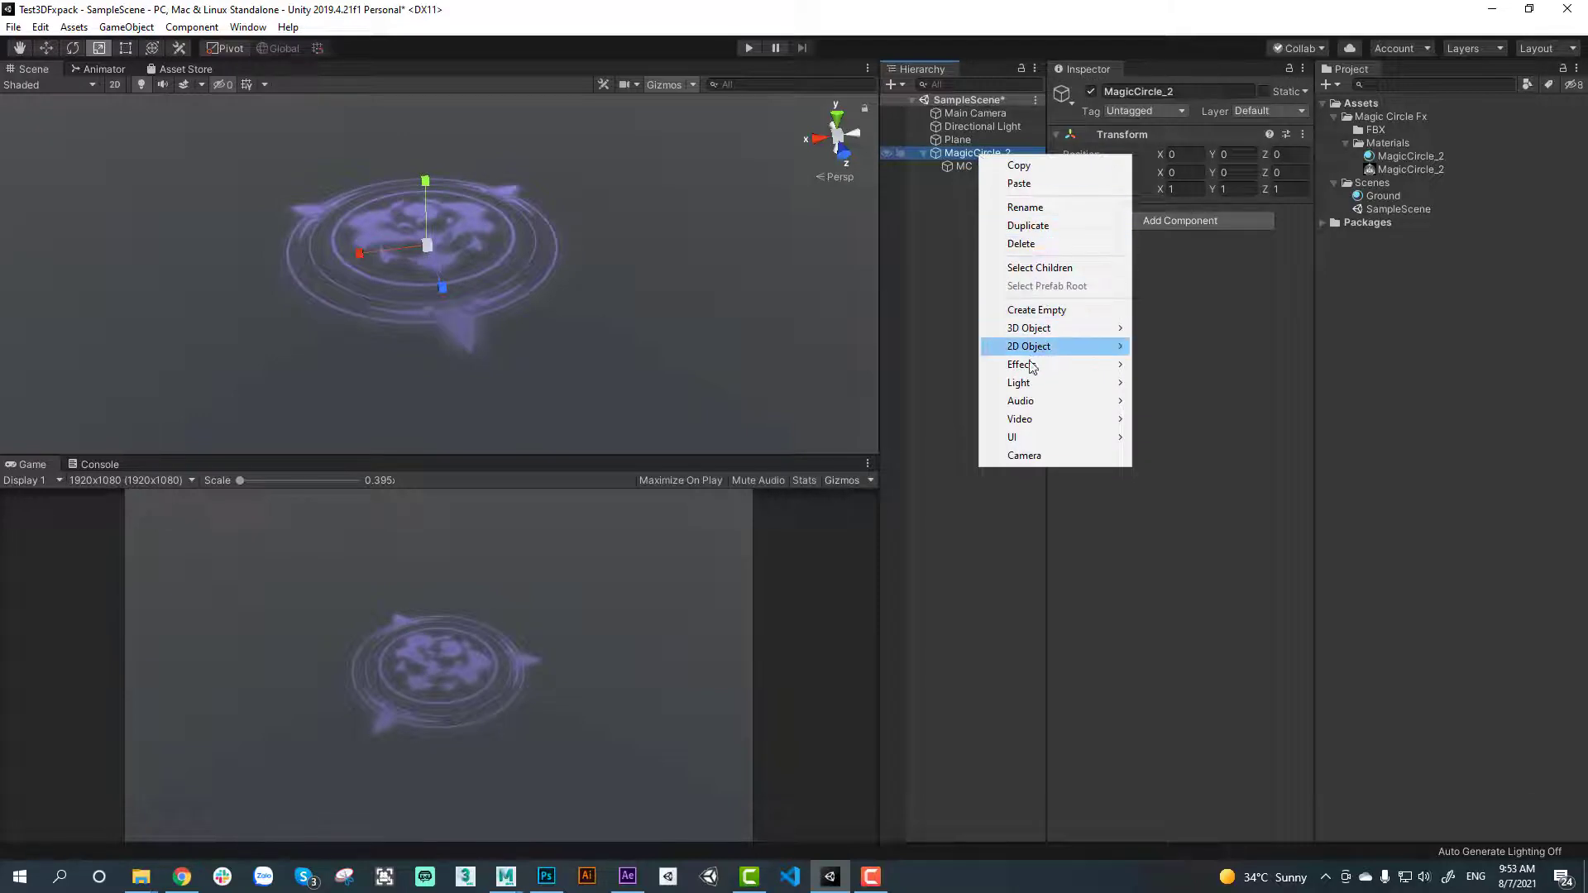
pyautogui.click(942, 114)
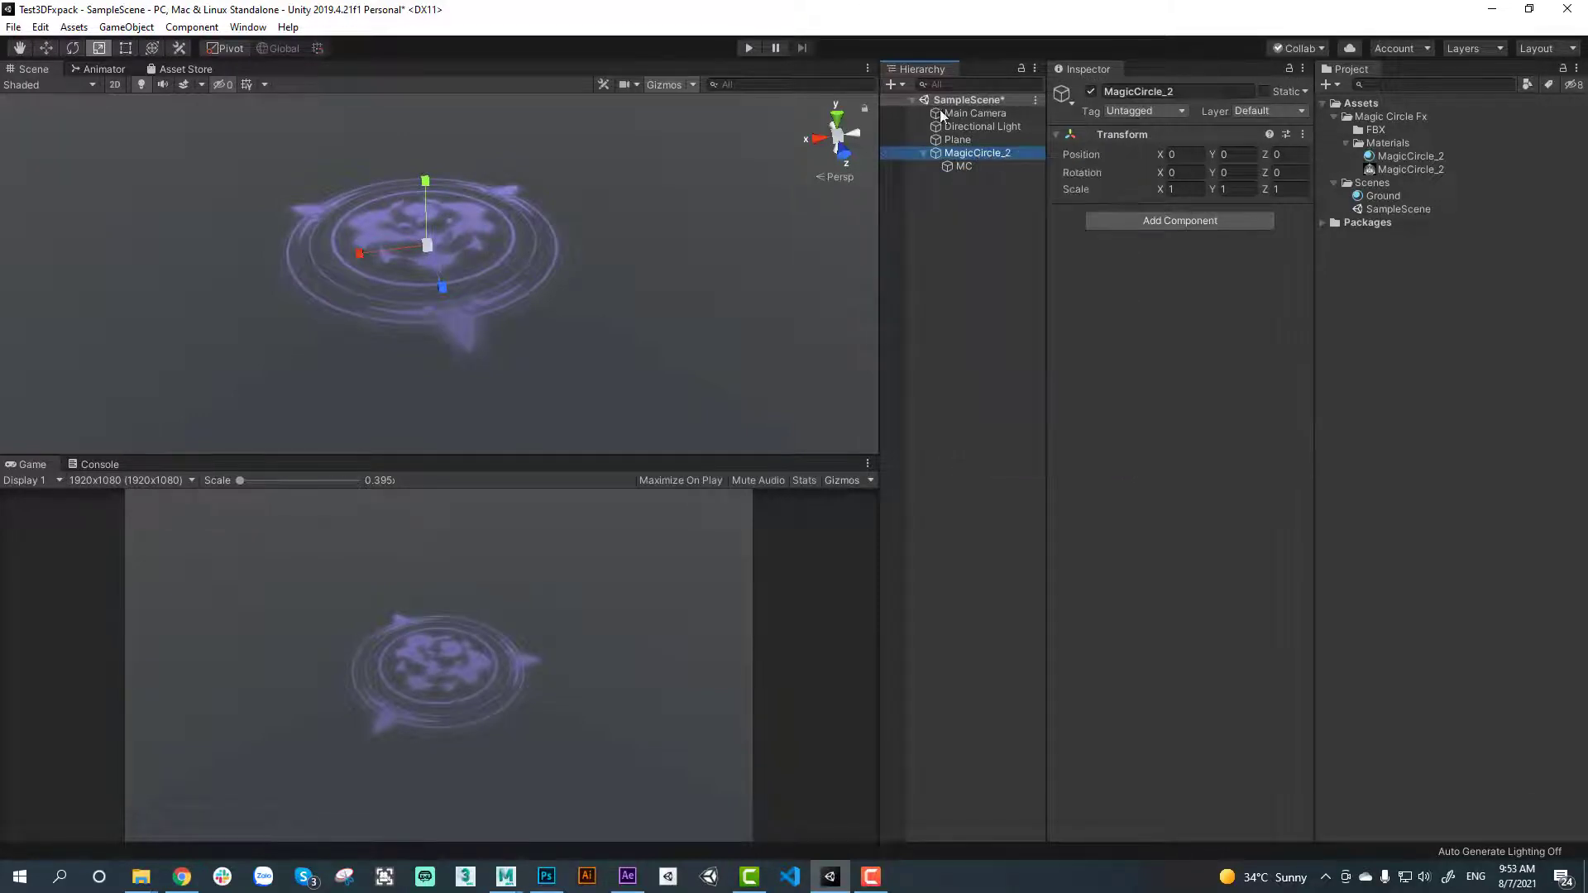
pyautogui.click(979, 167)
pyautogui.hotkey('ctrl', 'd')
pyautogui.click(971, 181)
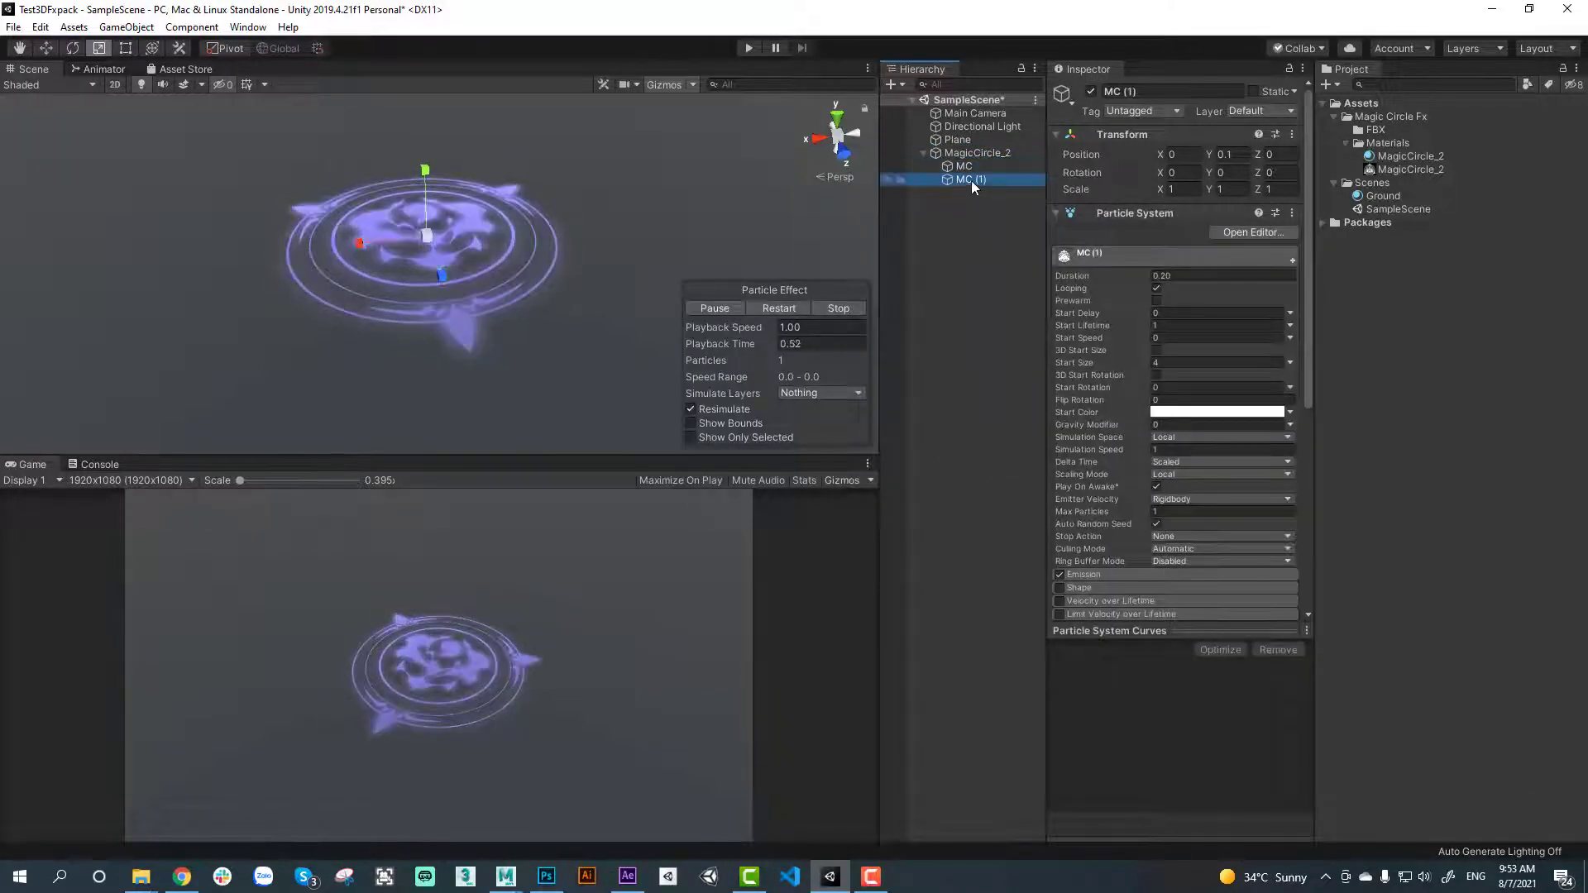
pyautogui.write('Glow')
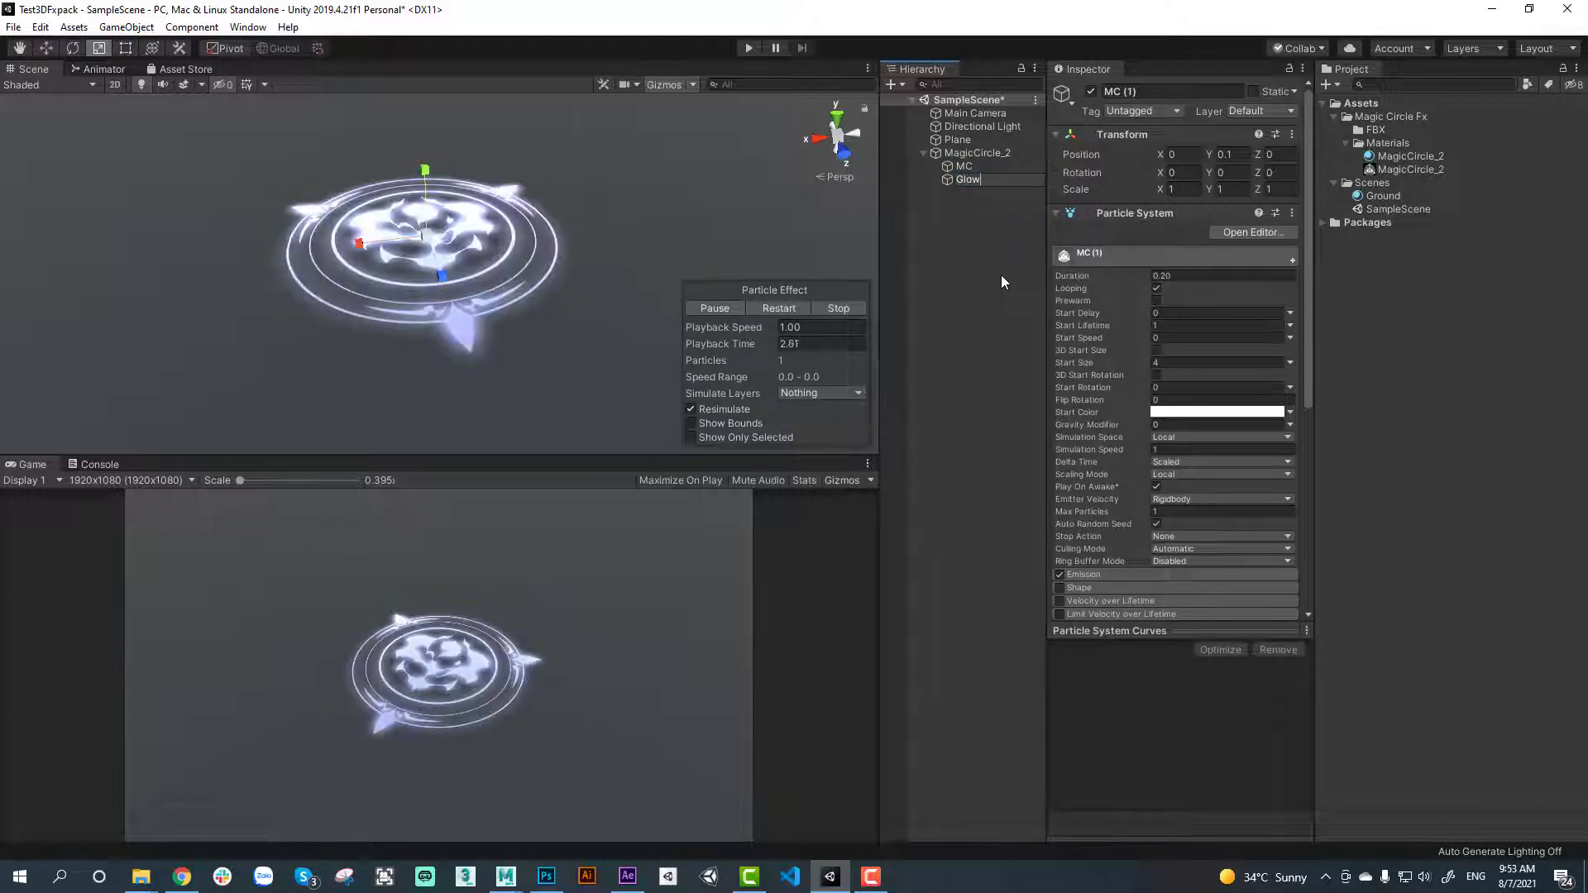
pyautogui.press('Return')
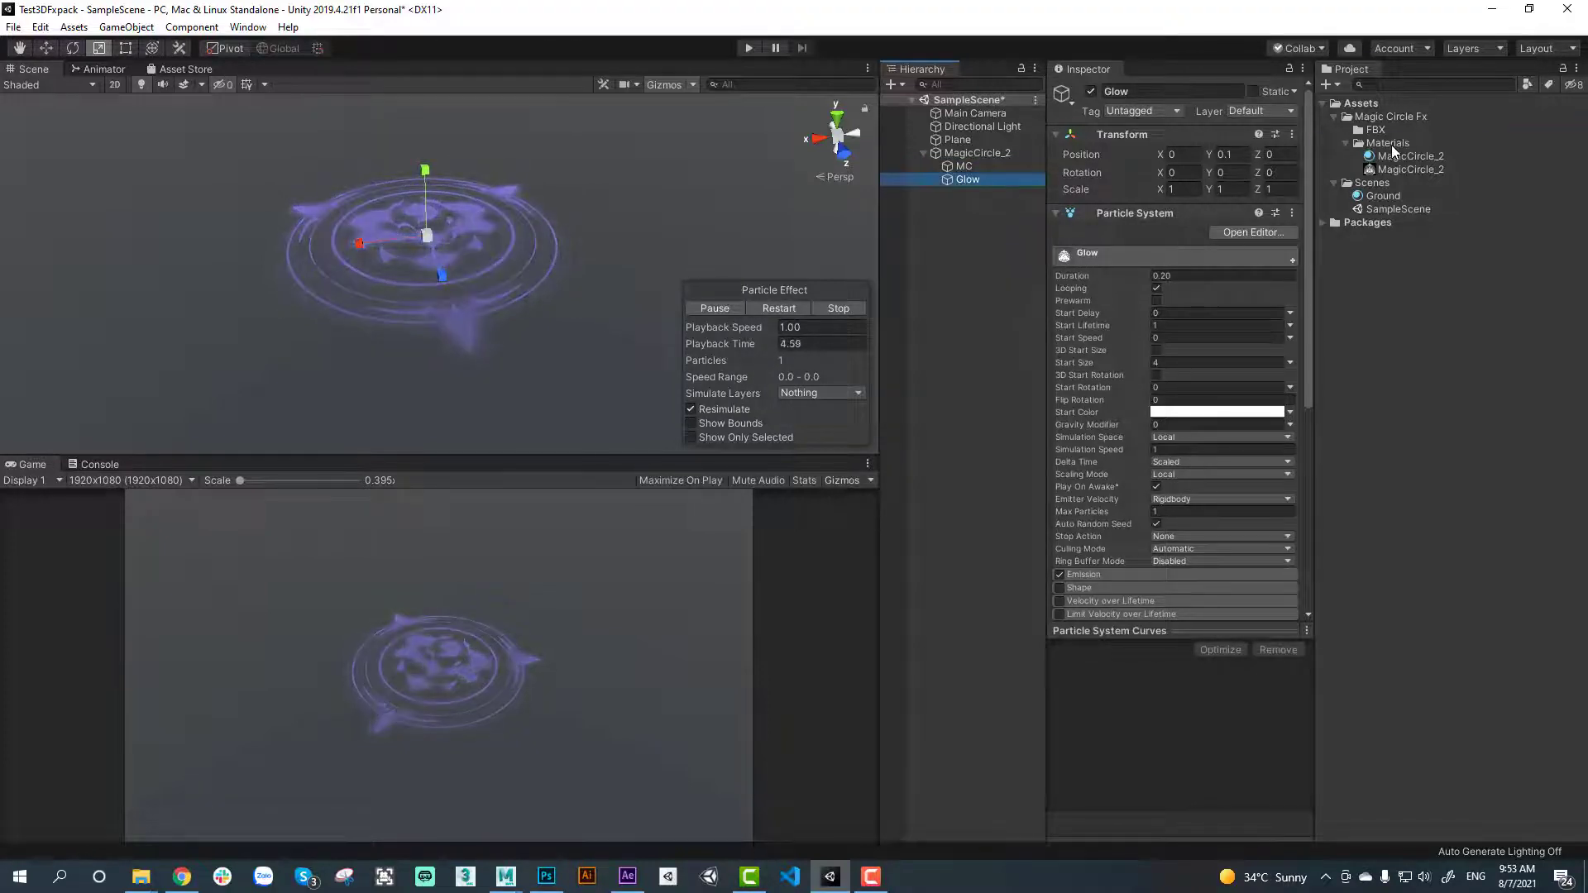
# Create a Glow_Default material in Materials using the Legacy Particles/Additive shader
pyautogui.rightClick(1390, 145)
pyautogui.moveTo(1404, 157)
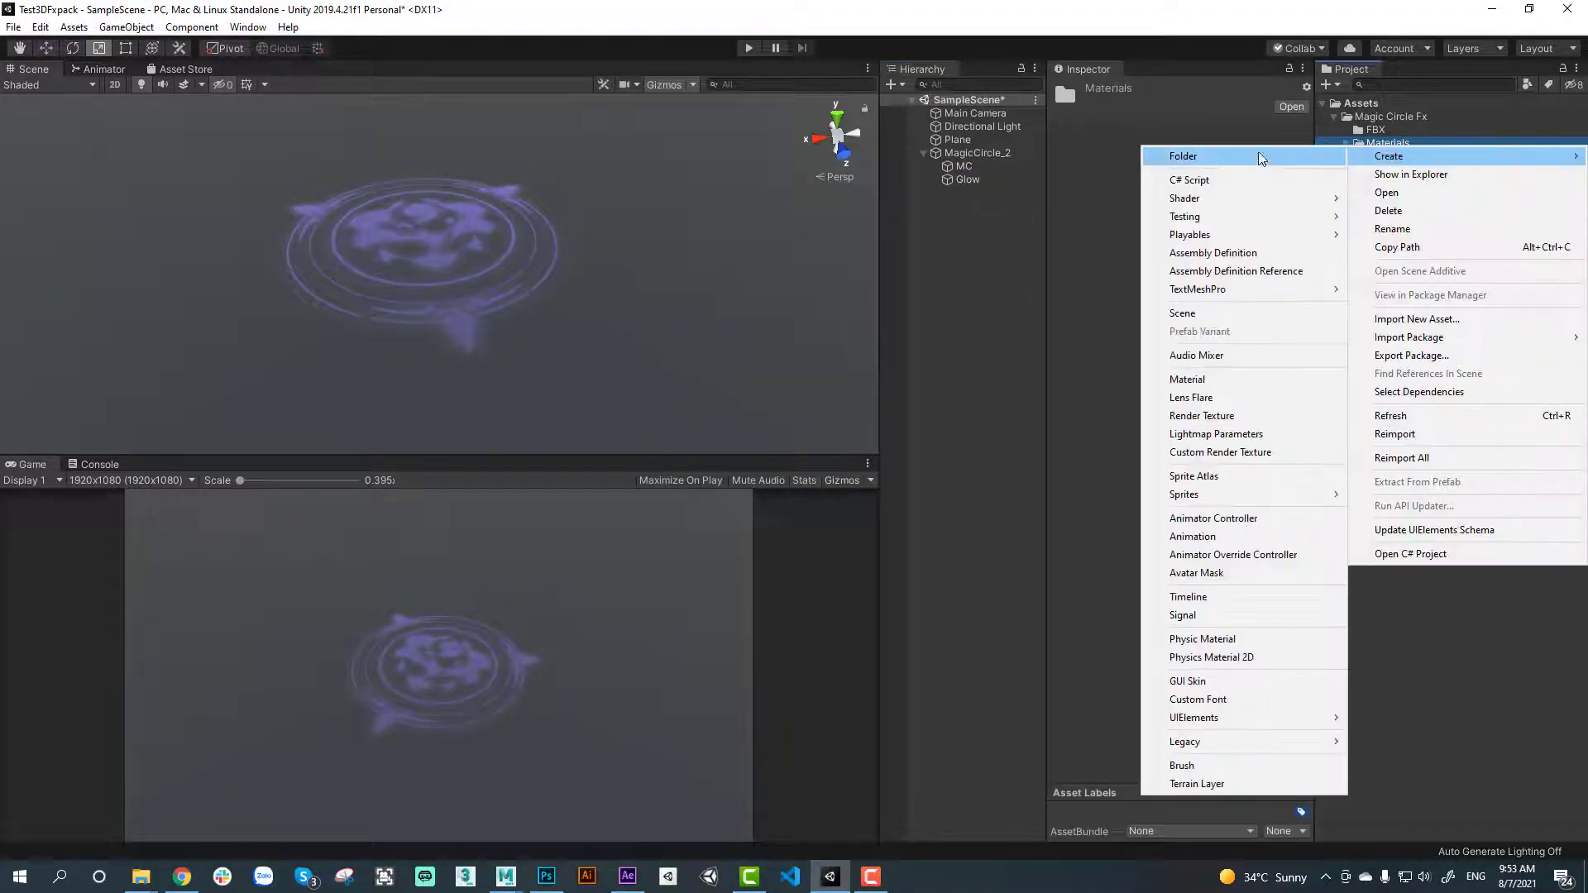
pyautogui.click(1209, 379)
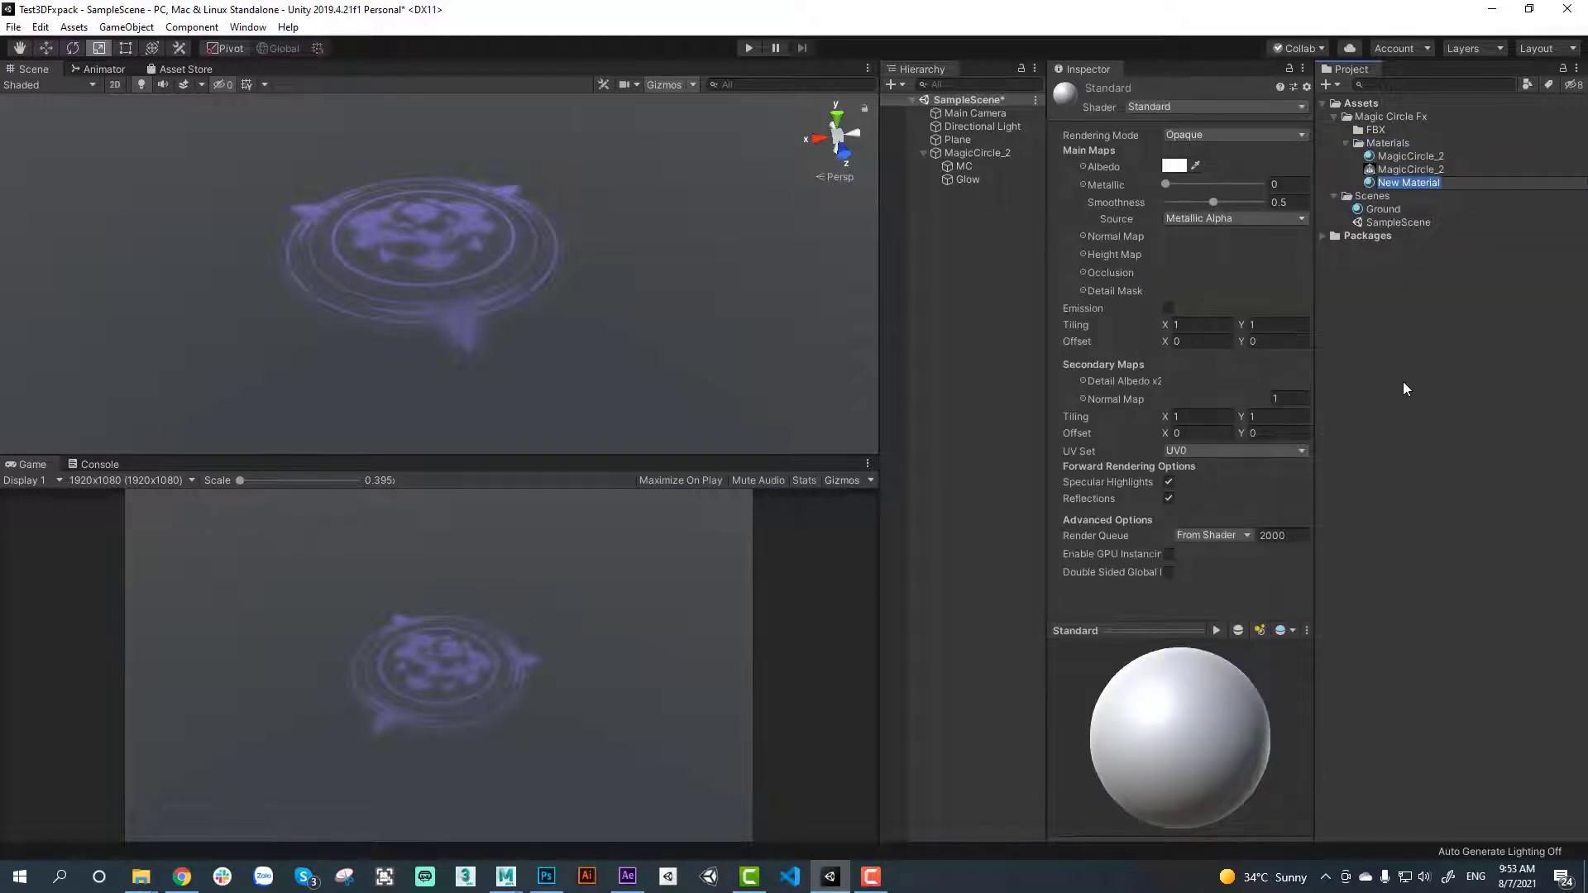
pyautogui.write('Glow')
pyautogui.write('_Default')
pyautogui.press('Return')
pyautogui.click(1203, 109)
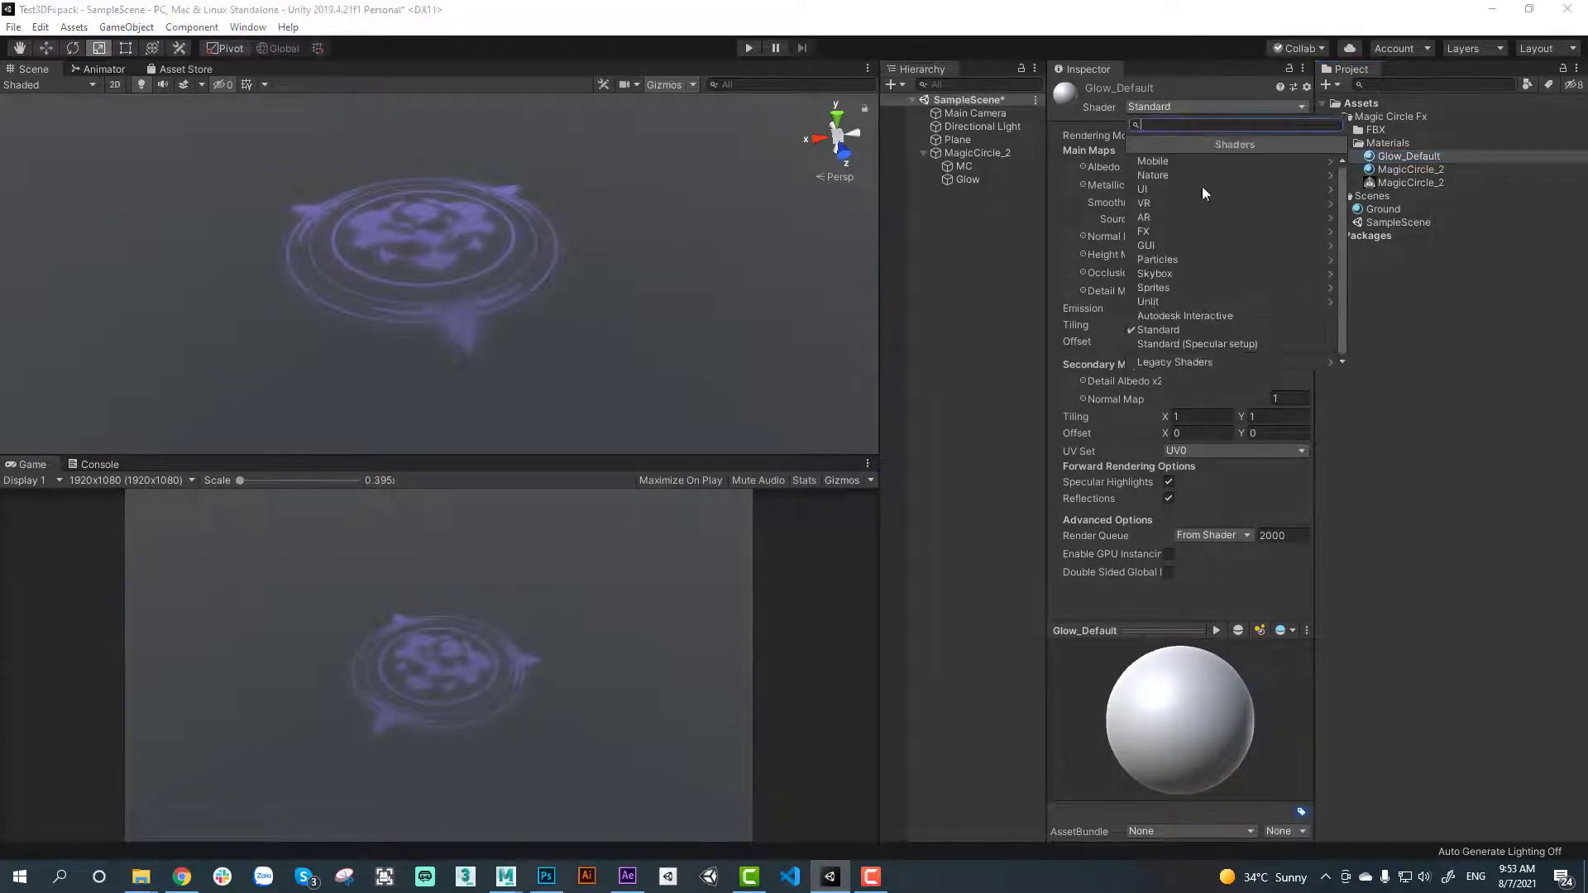
pyautogui.click(1212, 361)
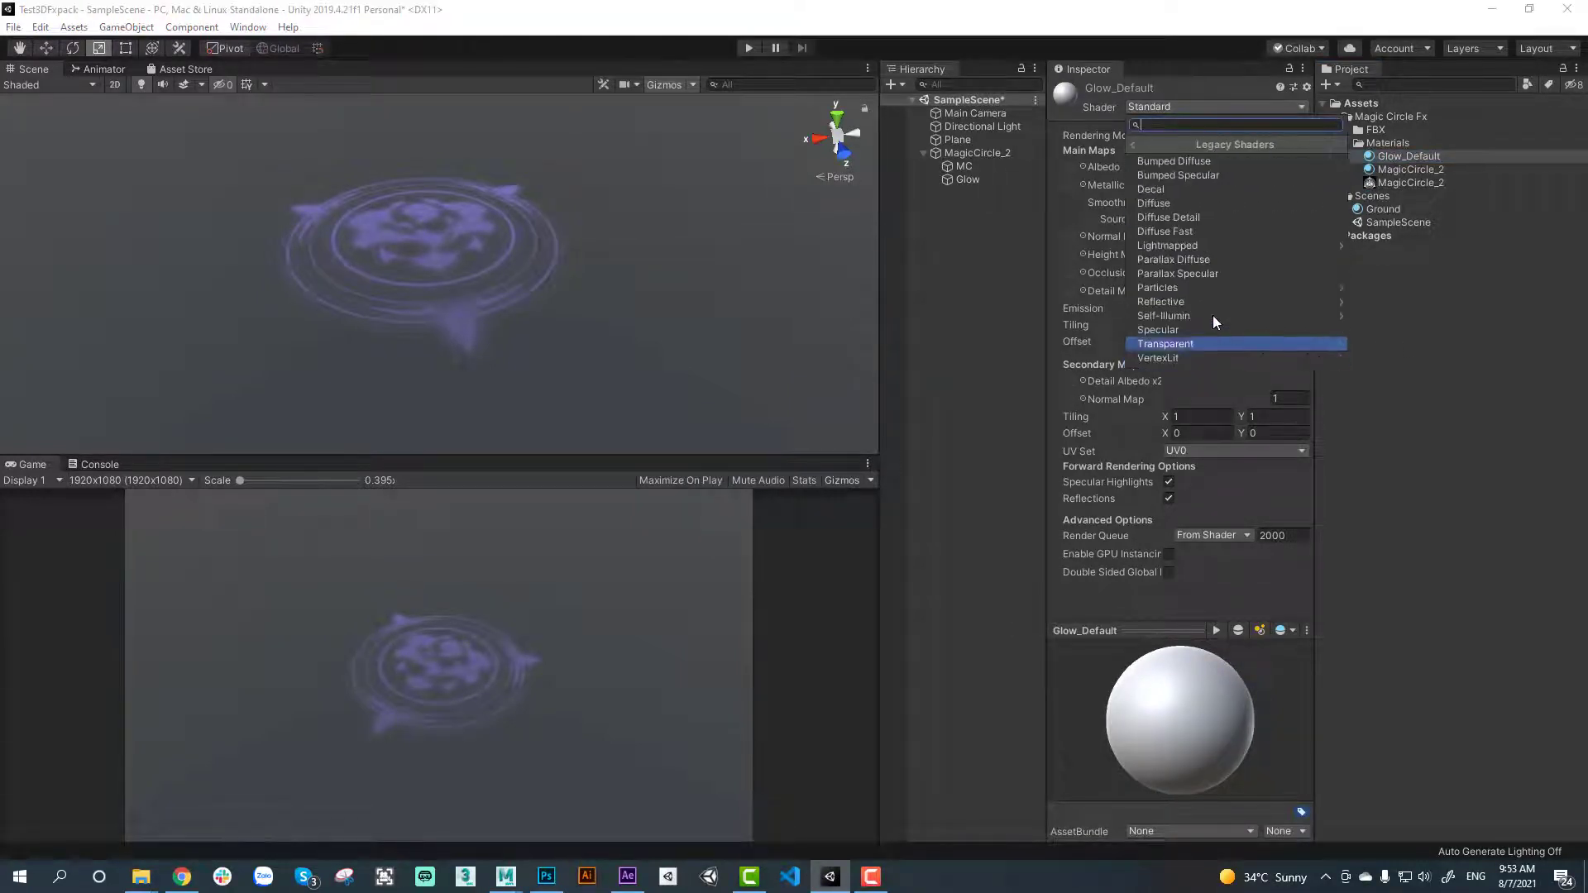
pyautogui.click(1178, 288)
pyautogui.click(1216, 162)
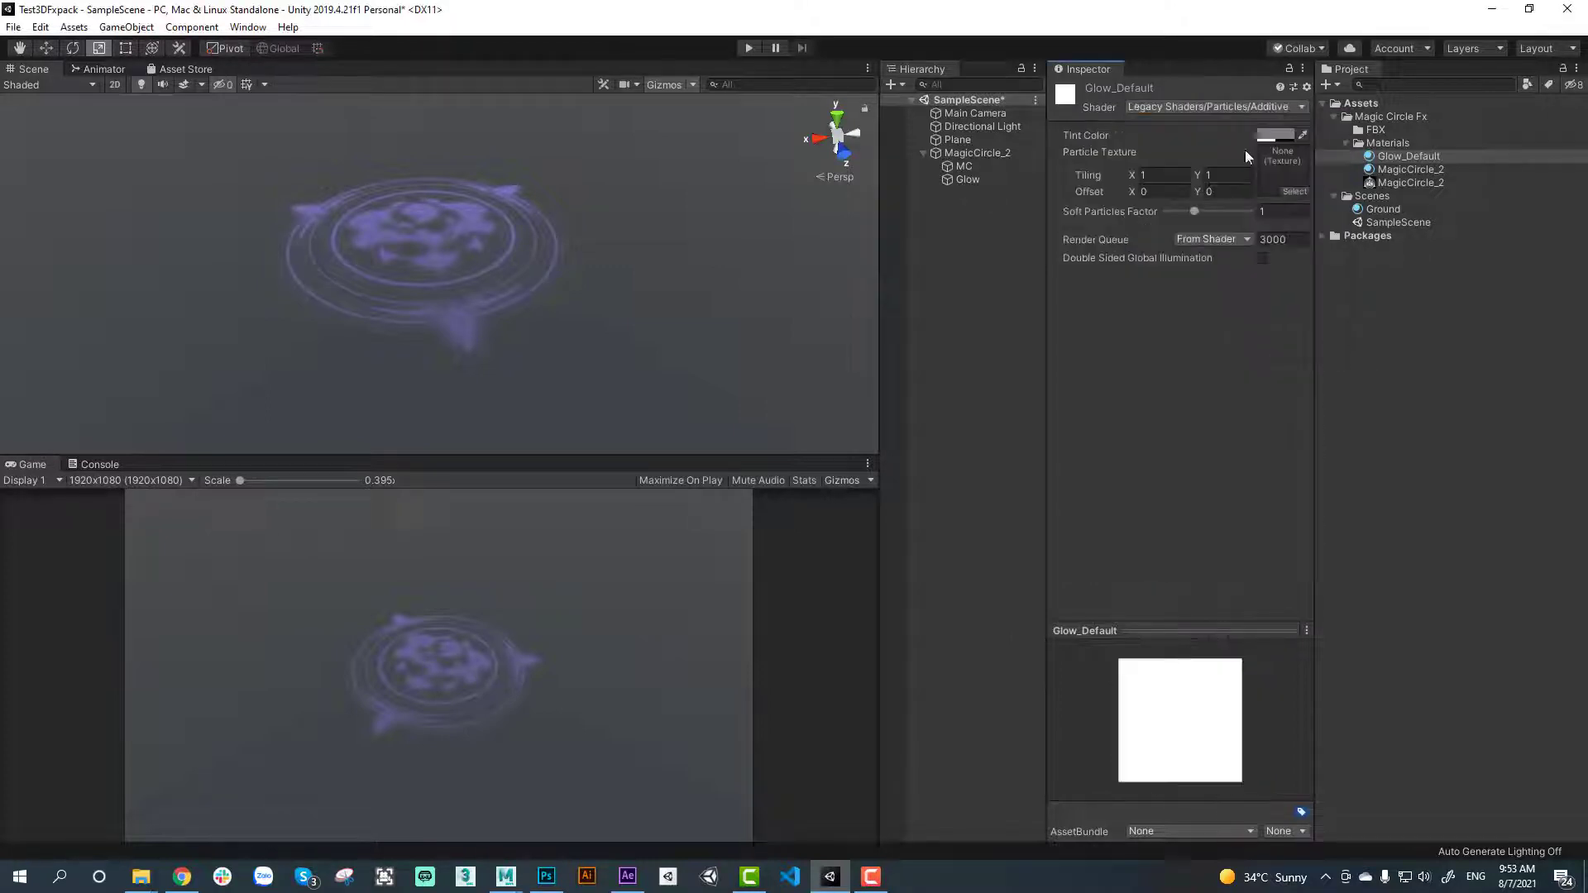
# Set Glow_Default's tint colour to pure white with alpha 255
pyautogui.click(1274, 135)
pyautogui.moveTo(935, 365); pyautogui.dragTo(922, 357)
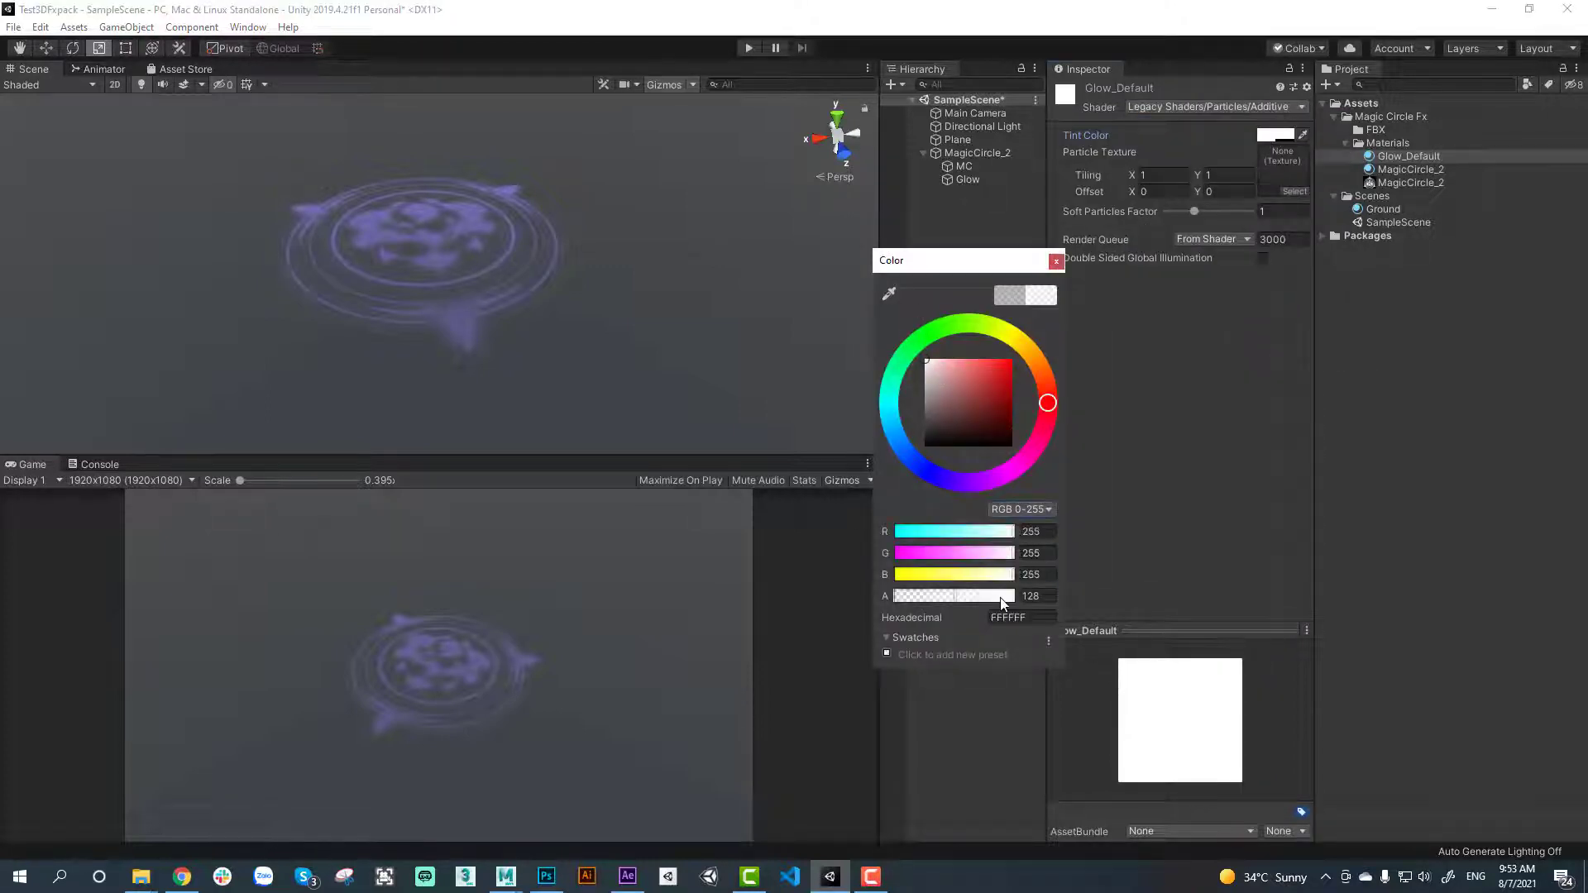
pyautogui.moveTo(1002, 601); pyautogui.dragTo(1063, 392)
pyautogui.click(1054, 263)
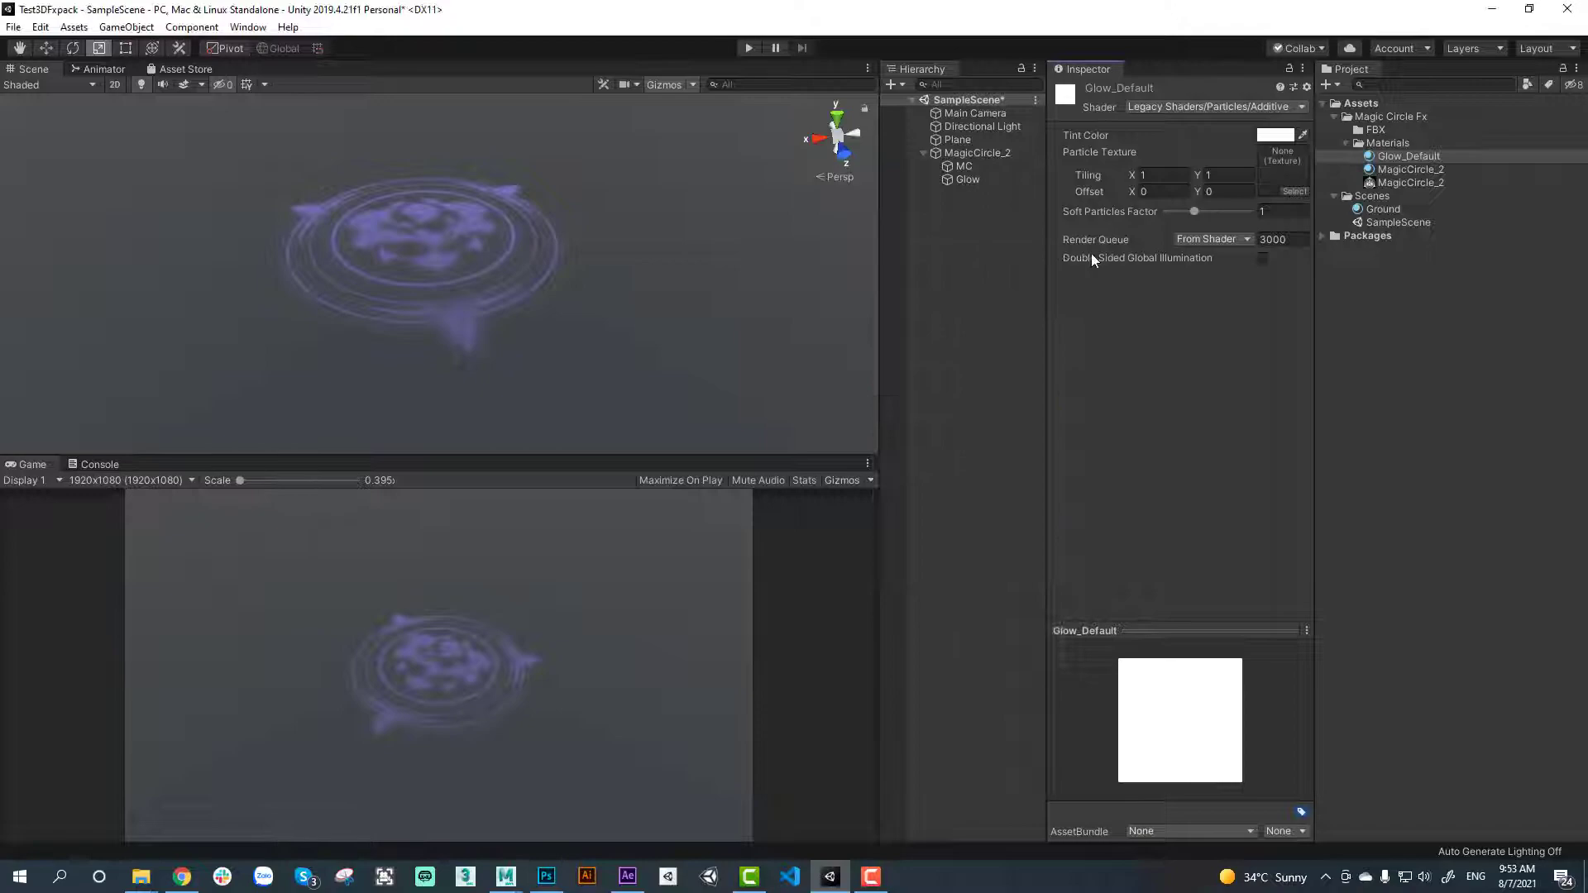
pyautogui.click(1395, 157)
pyautogui.click(546, 876)
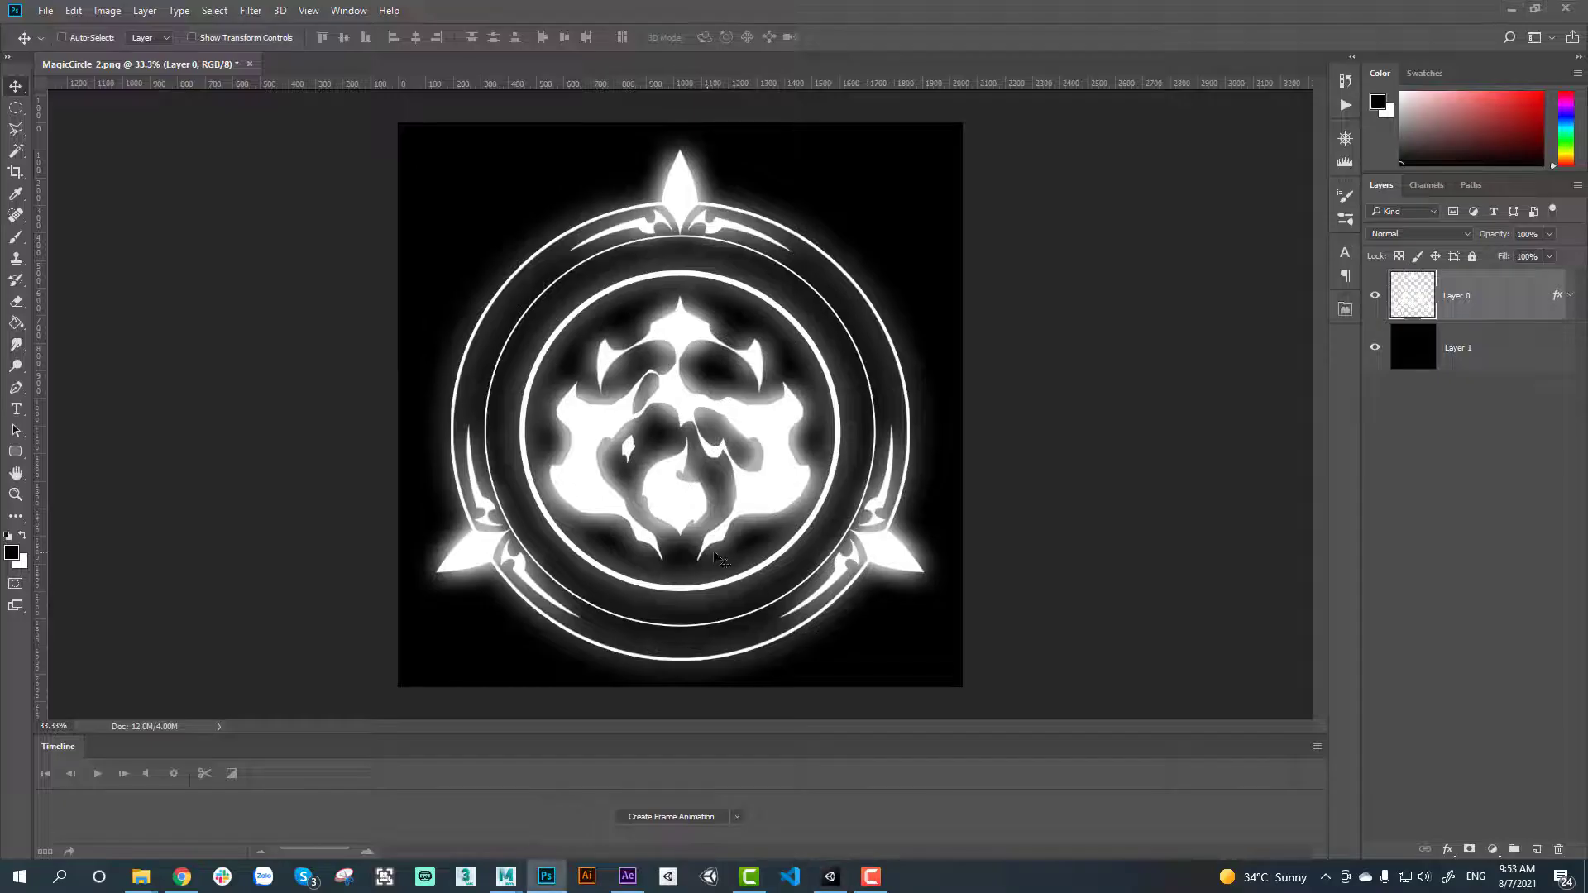
# Paint a white circle on a black layer in Photoshop and centre it on the canvas
pyautogui.press('ctrl')
pyautogui.hotkey('ctrl', 'n')
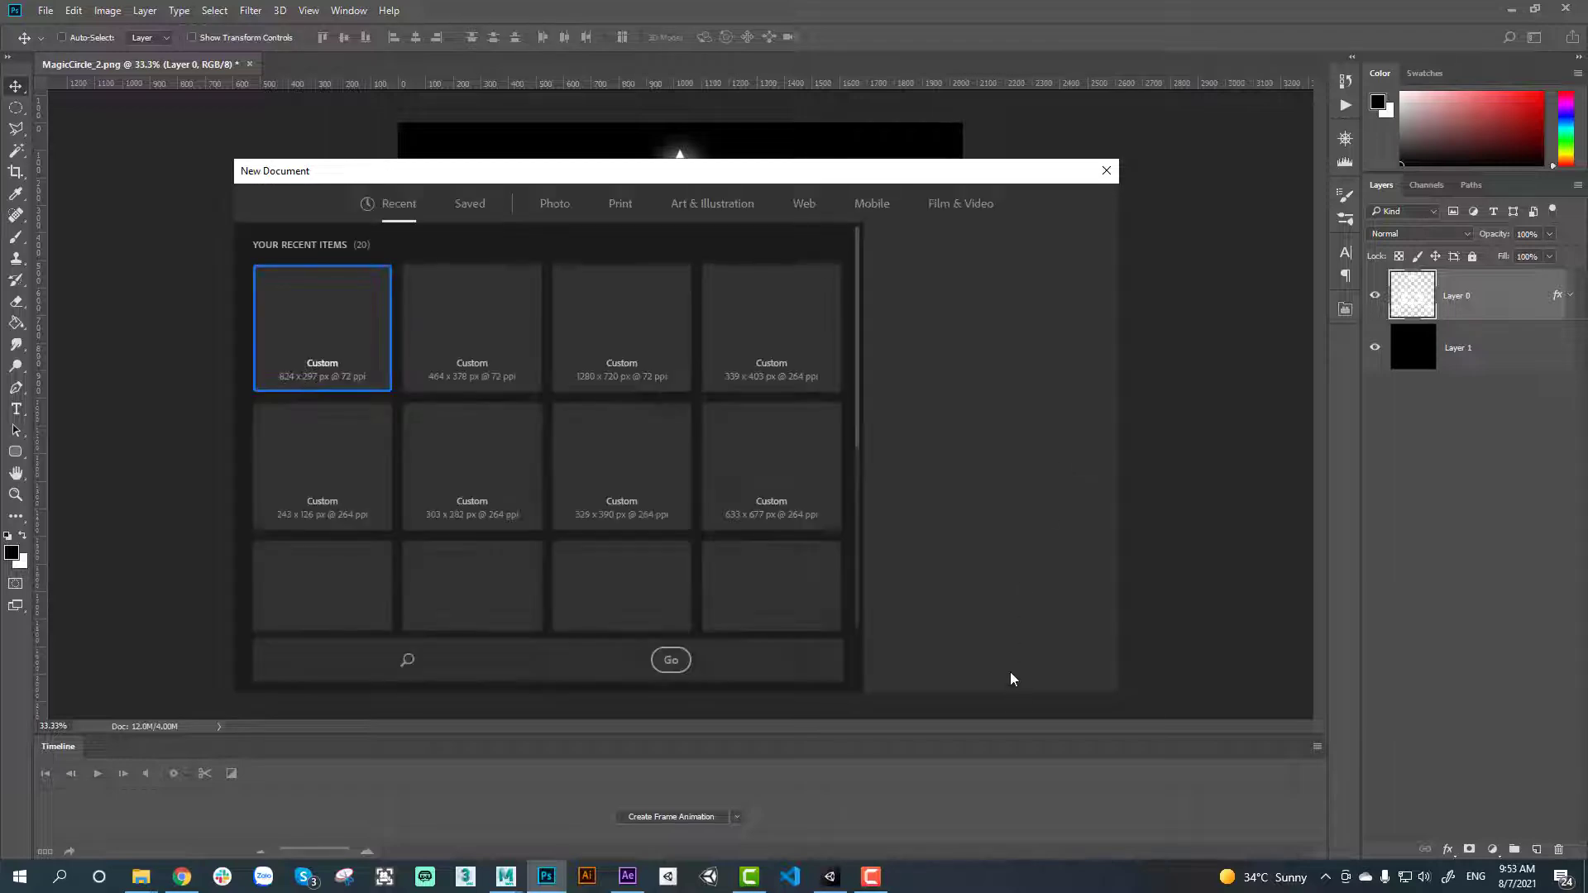
pyautogui.click(1075, 661)
pyautogui.click(824, 882)
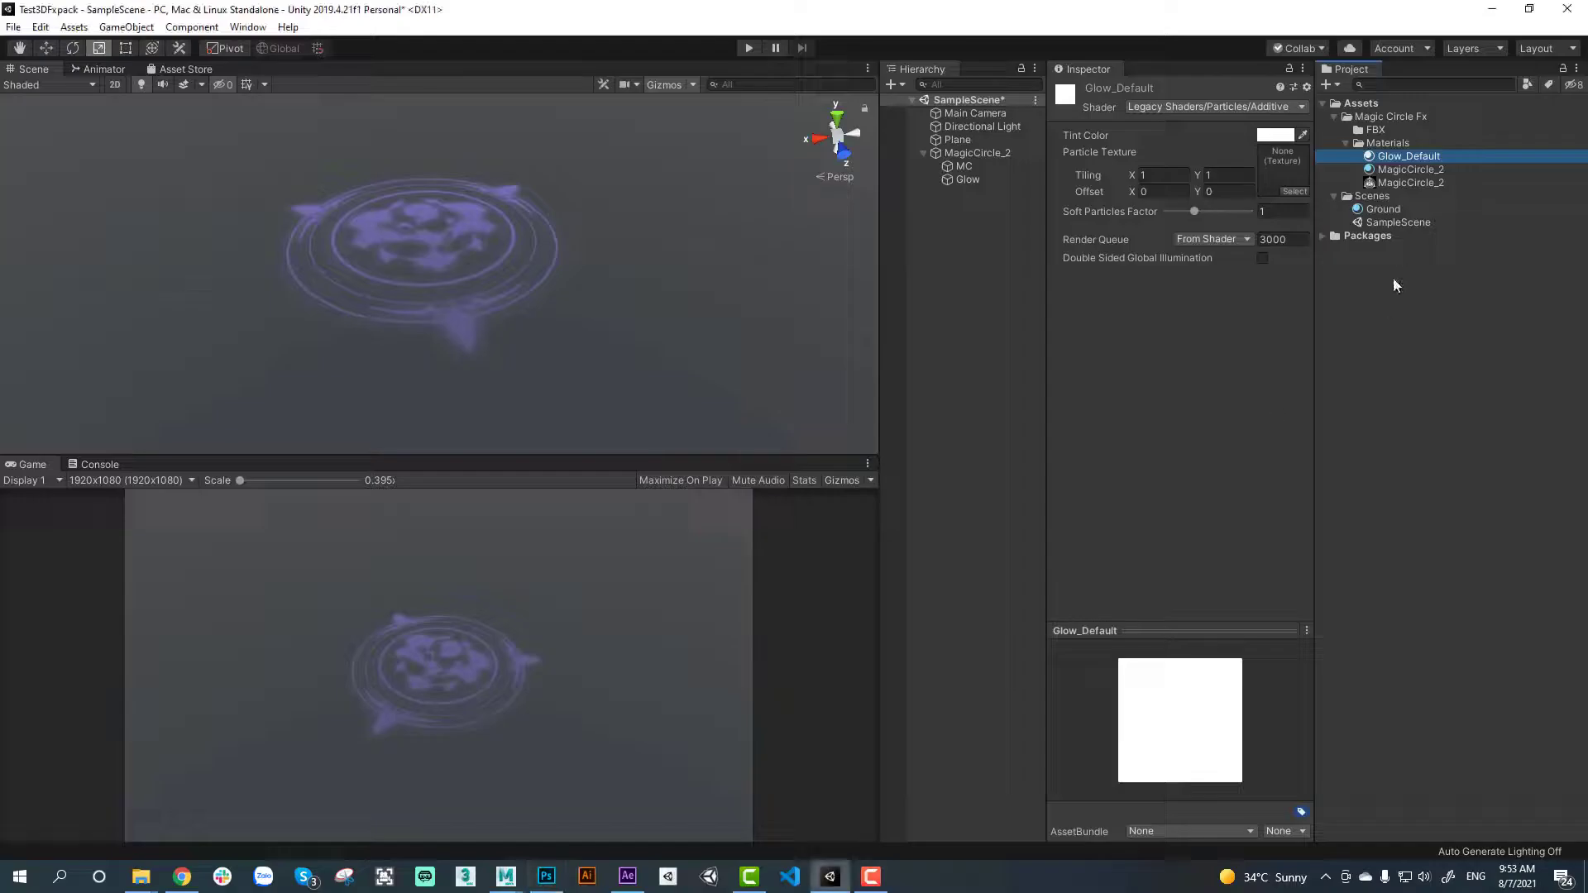
pyautogui.click(1403, 183)
pyautogui.click(546, 876)
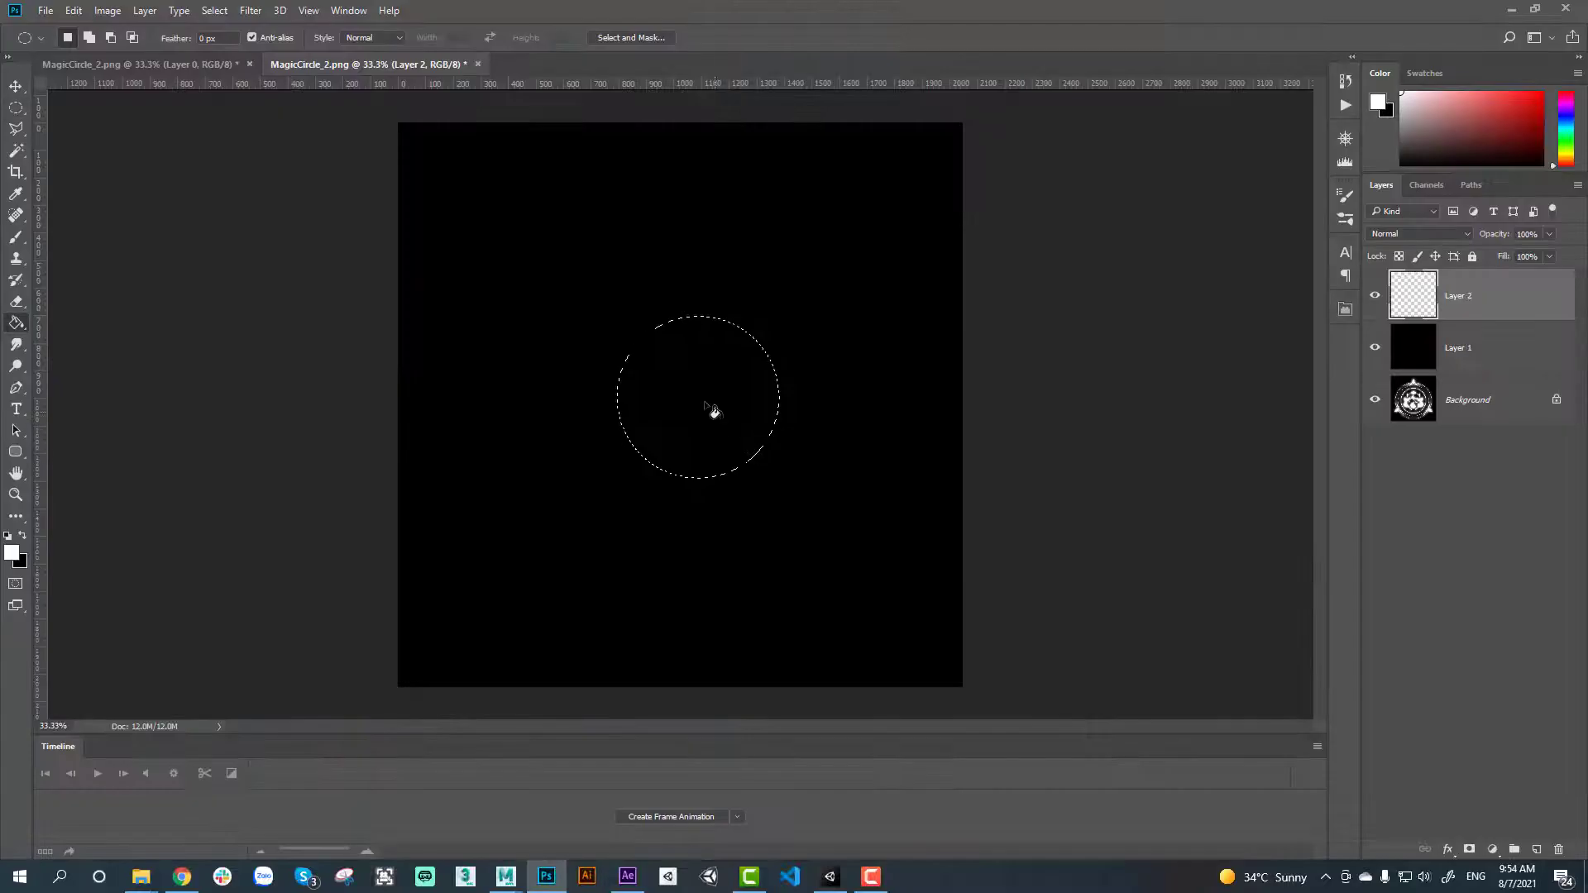
pyautogui.click(701, 402)
pyautogui.hotkey('ctrl', 'd')
pyautogui.press('v')
pyautogui.keyDown('ctrl'); pyautogui.keyDown('shift'); pyautogui.click(563, 159); pyautogui.keyUp('shift'); pyautogui.keyUp('ctrl')
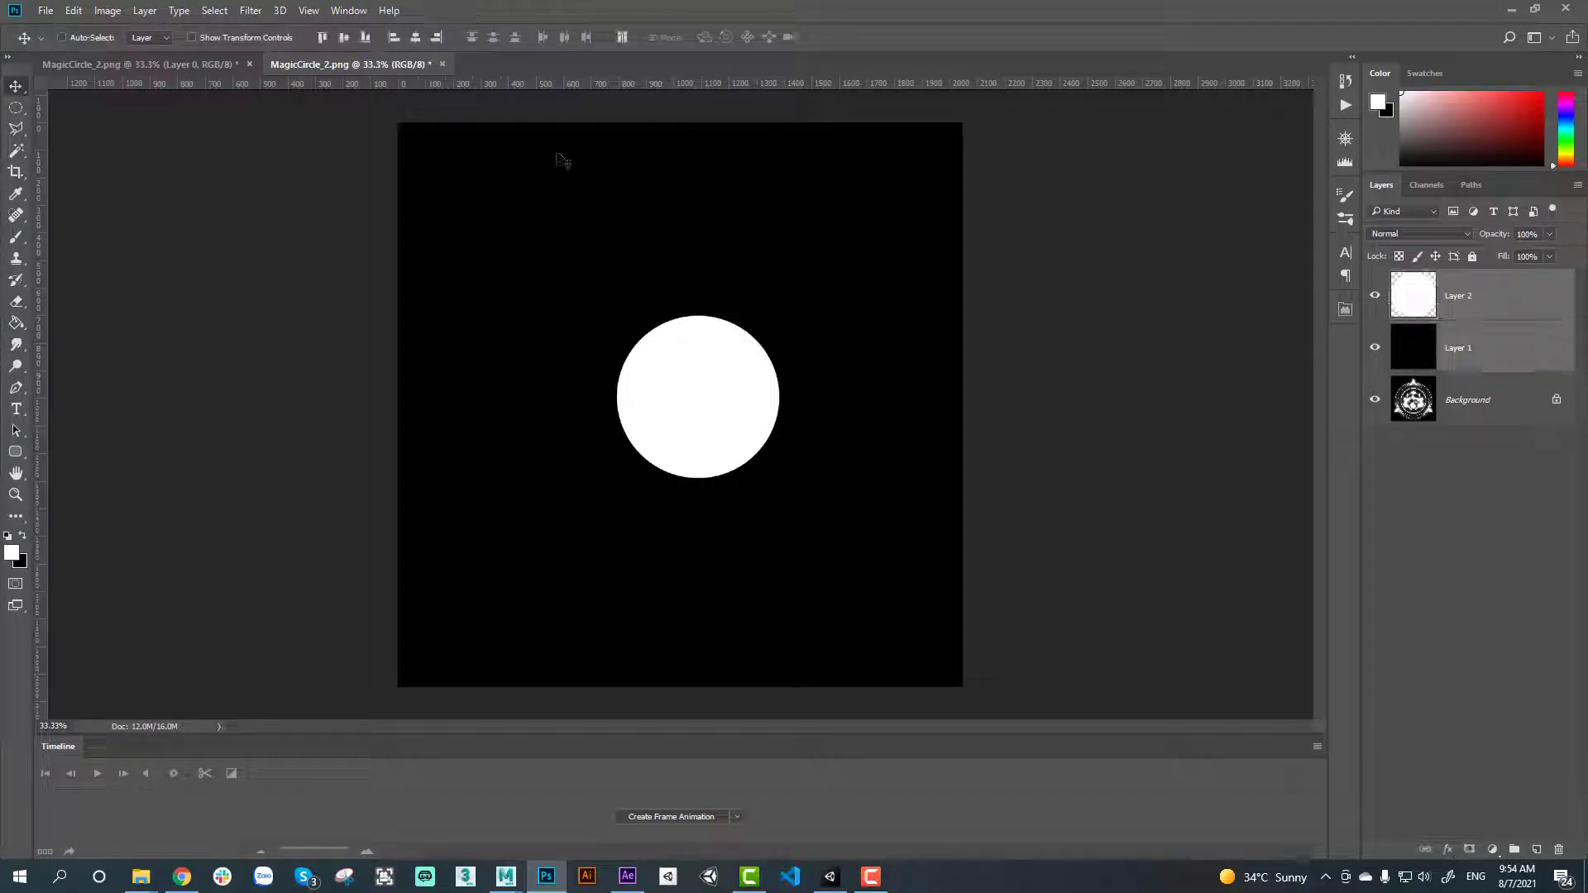
pyautogui.click(411, 38)
pyautogui.click(341, 38)
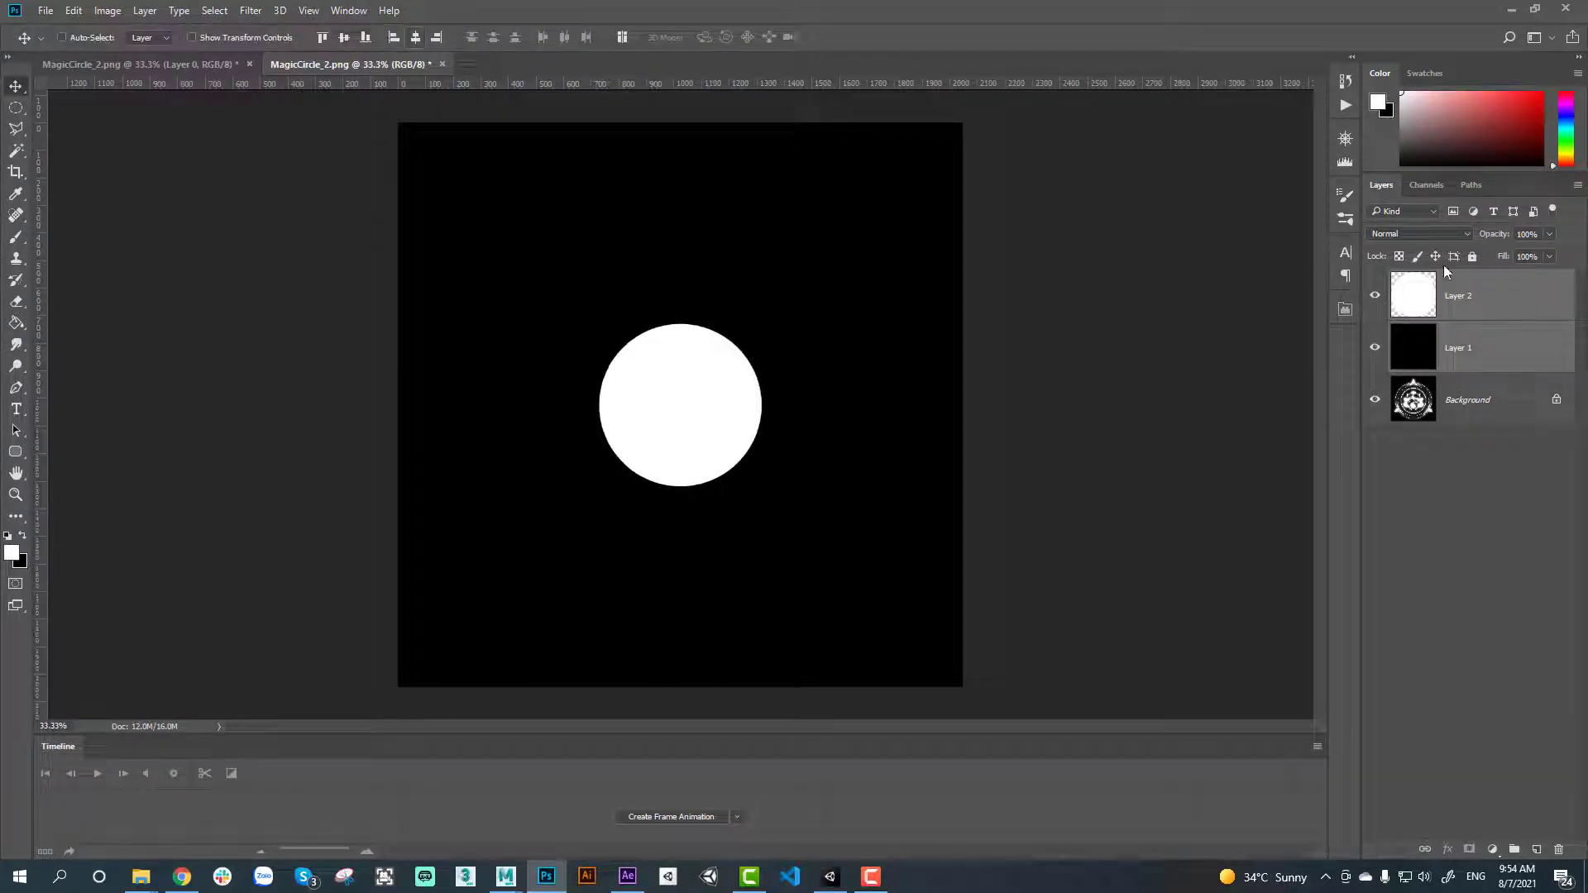
# Blur the circle with a 78.4 Gaussian Blur and give Glow the Glow_Default material
pyautogui.click(1472, 298)
pyautogui.click(215, 10)
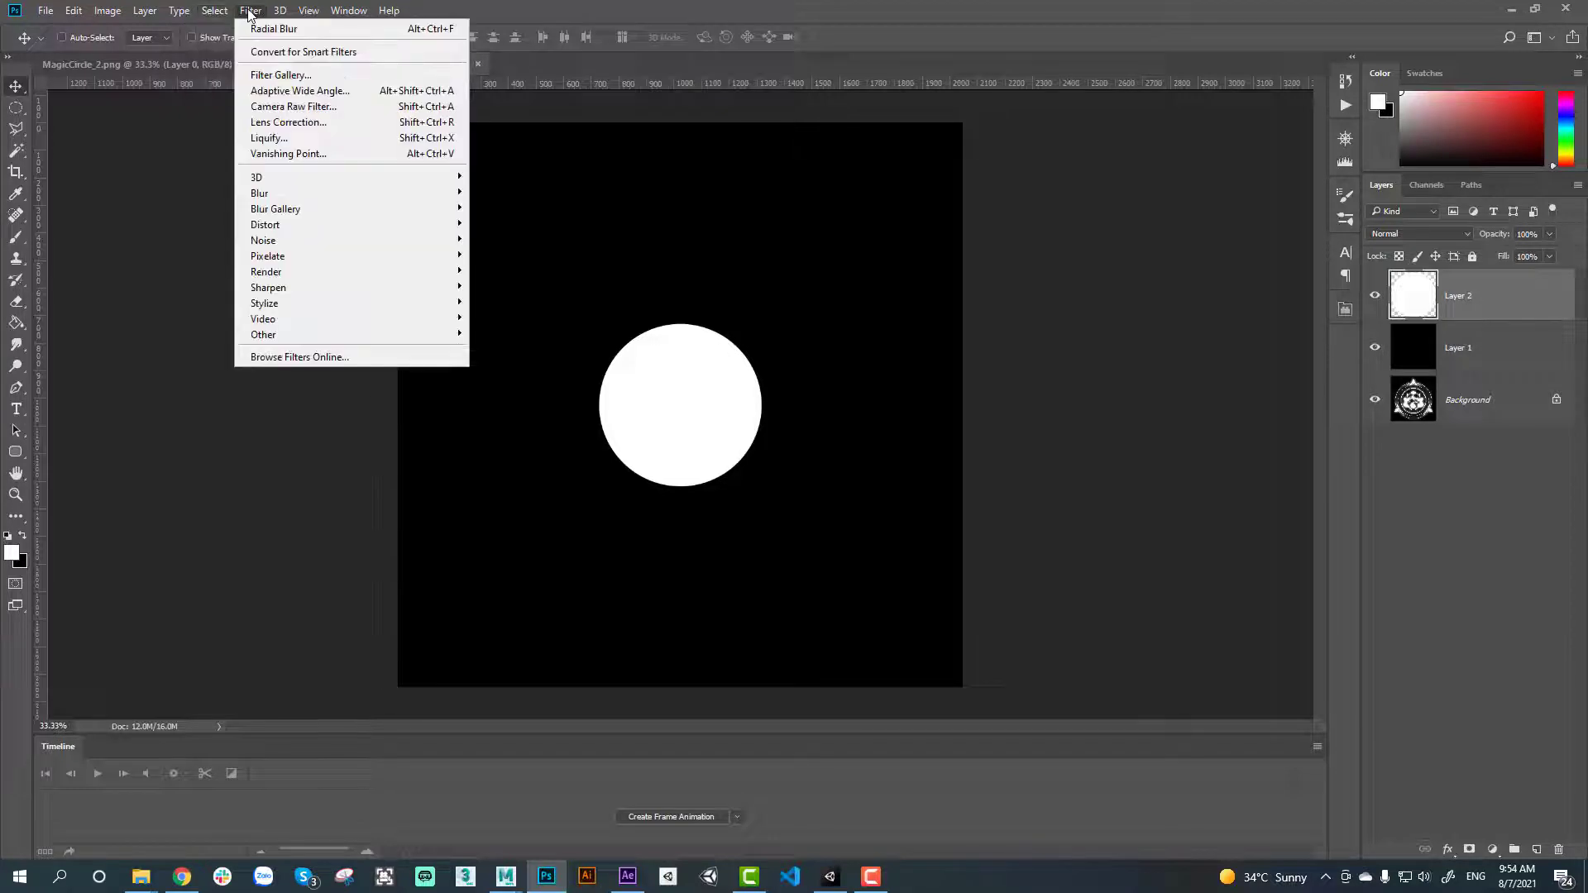
pyautogui.click(249, 11)
pyautogui.click(251, 11)
pyautogui.moveTo(346, 195)
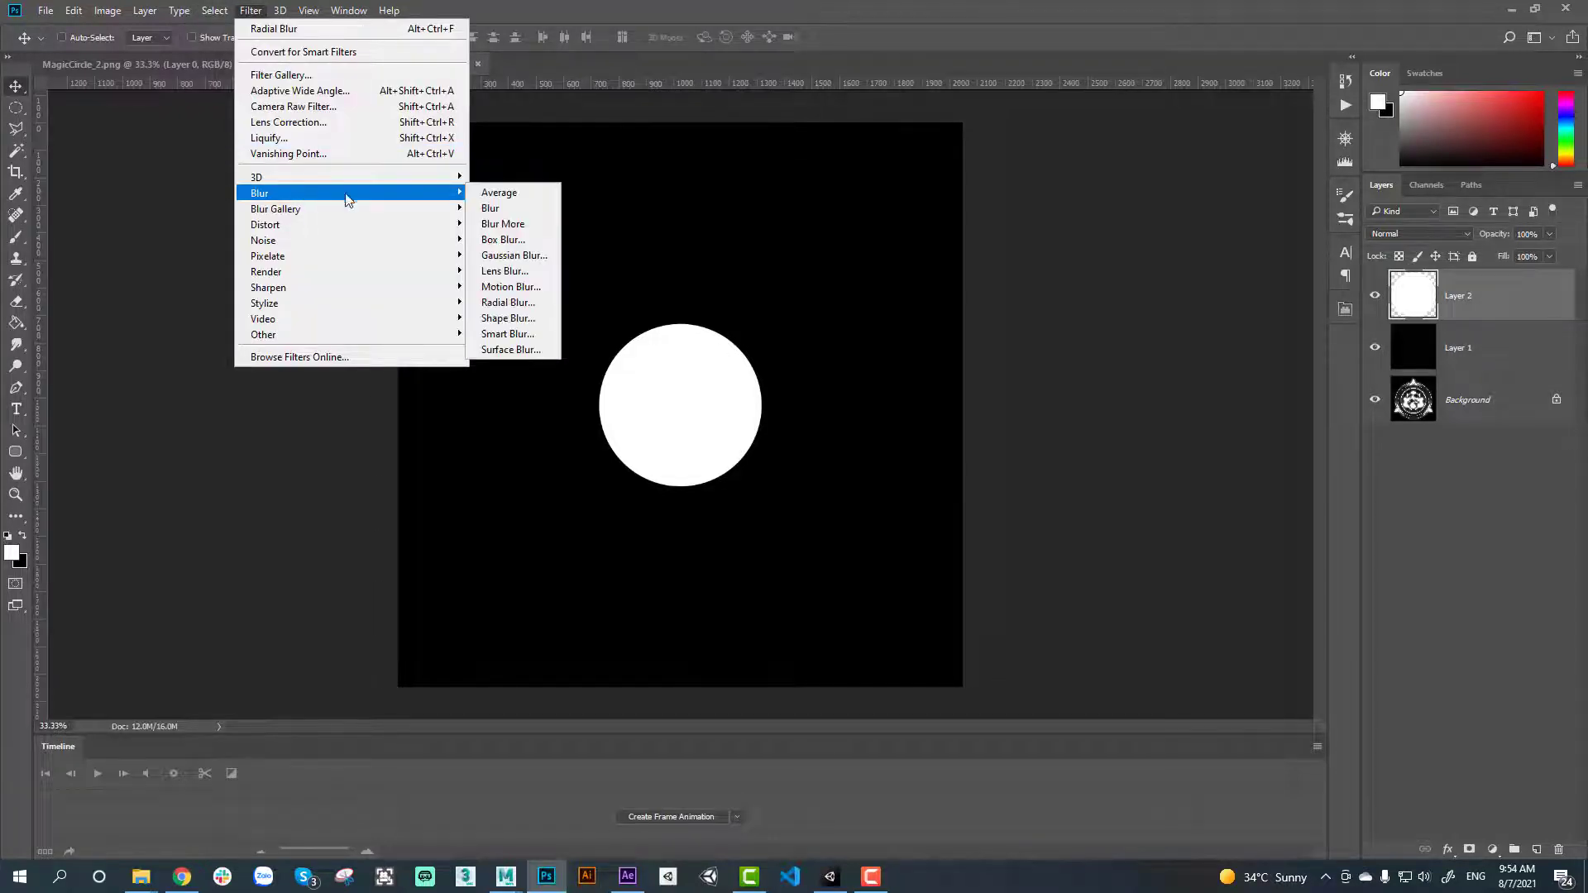
pyautogui.click(514, 256)
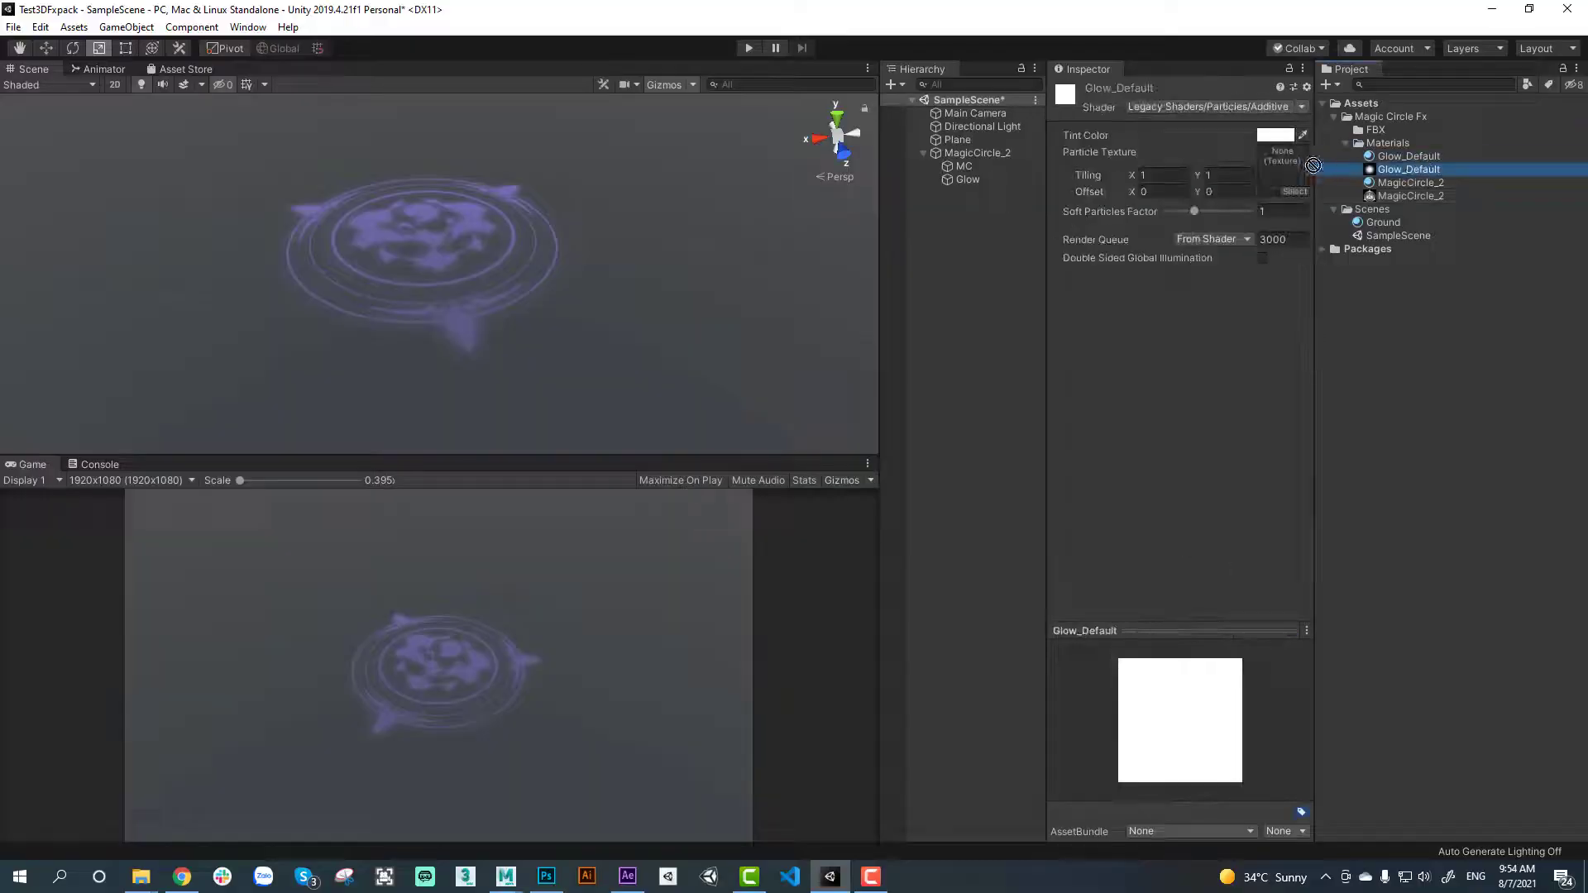
pyautogui.moveTo(1396, 160); pyautogui.dragTo(950, 187)
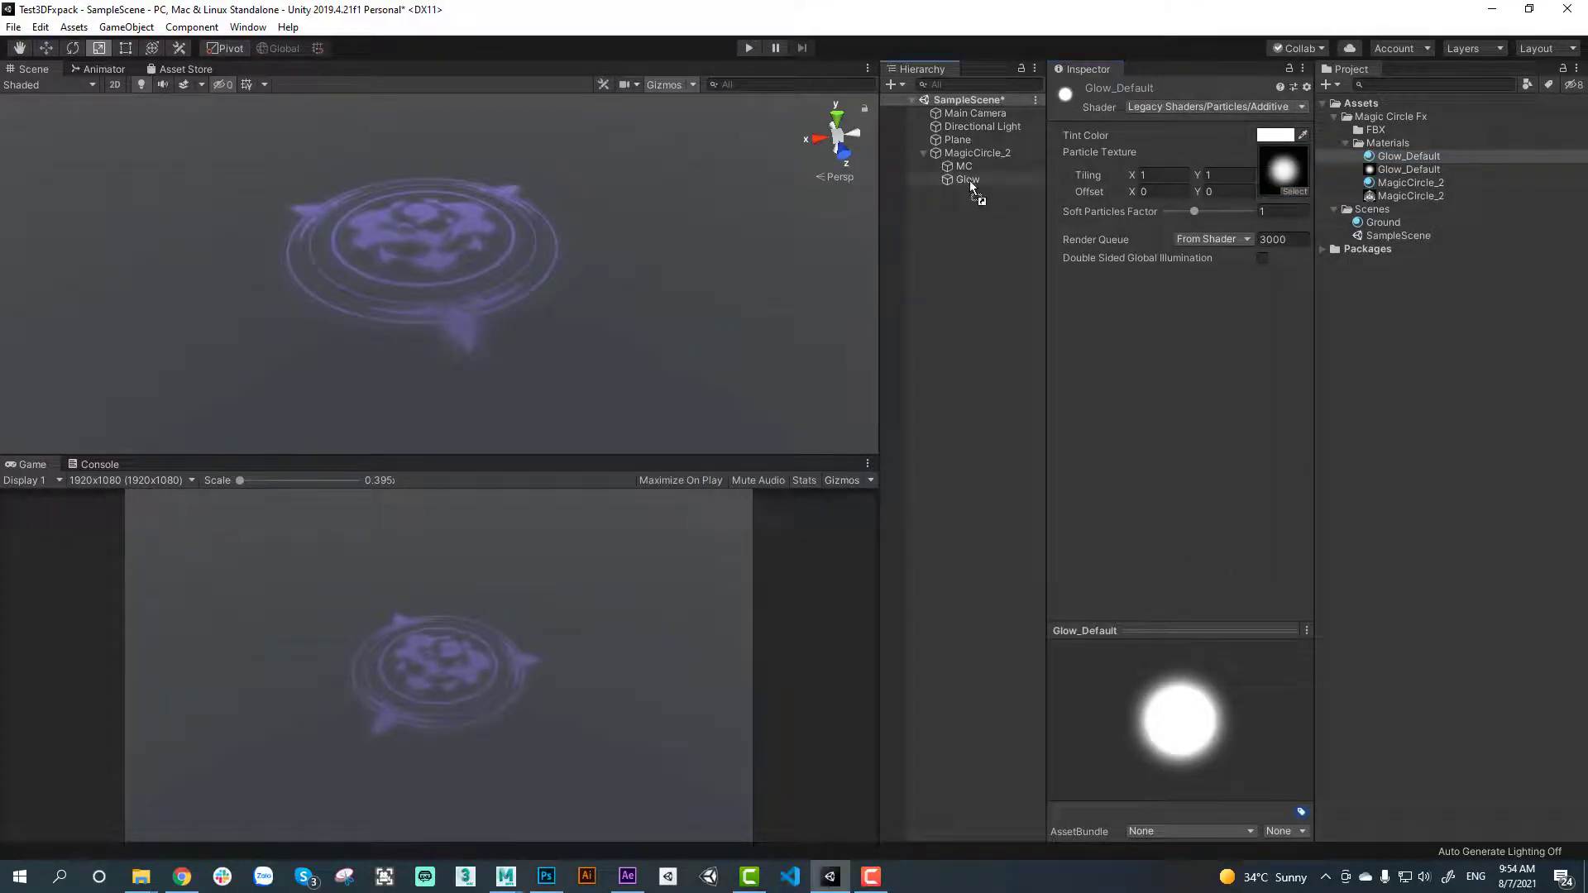
# Select Glow and adjust its Order in Layer in the Renderer settings
pyautogui.click(968, 179)
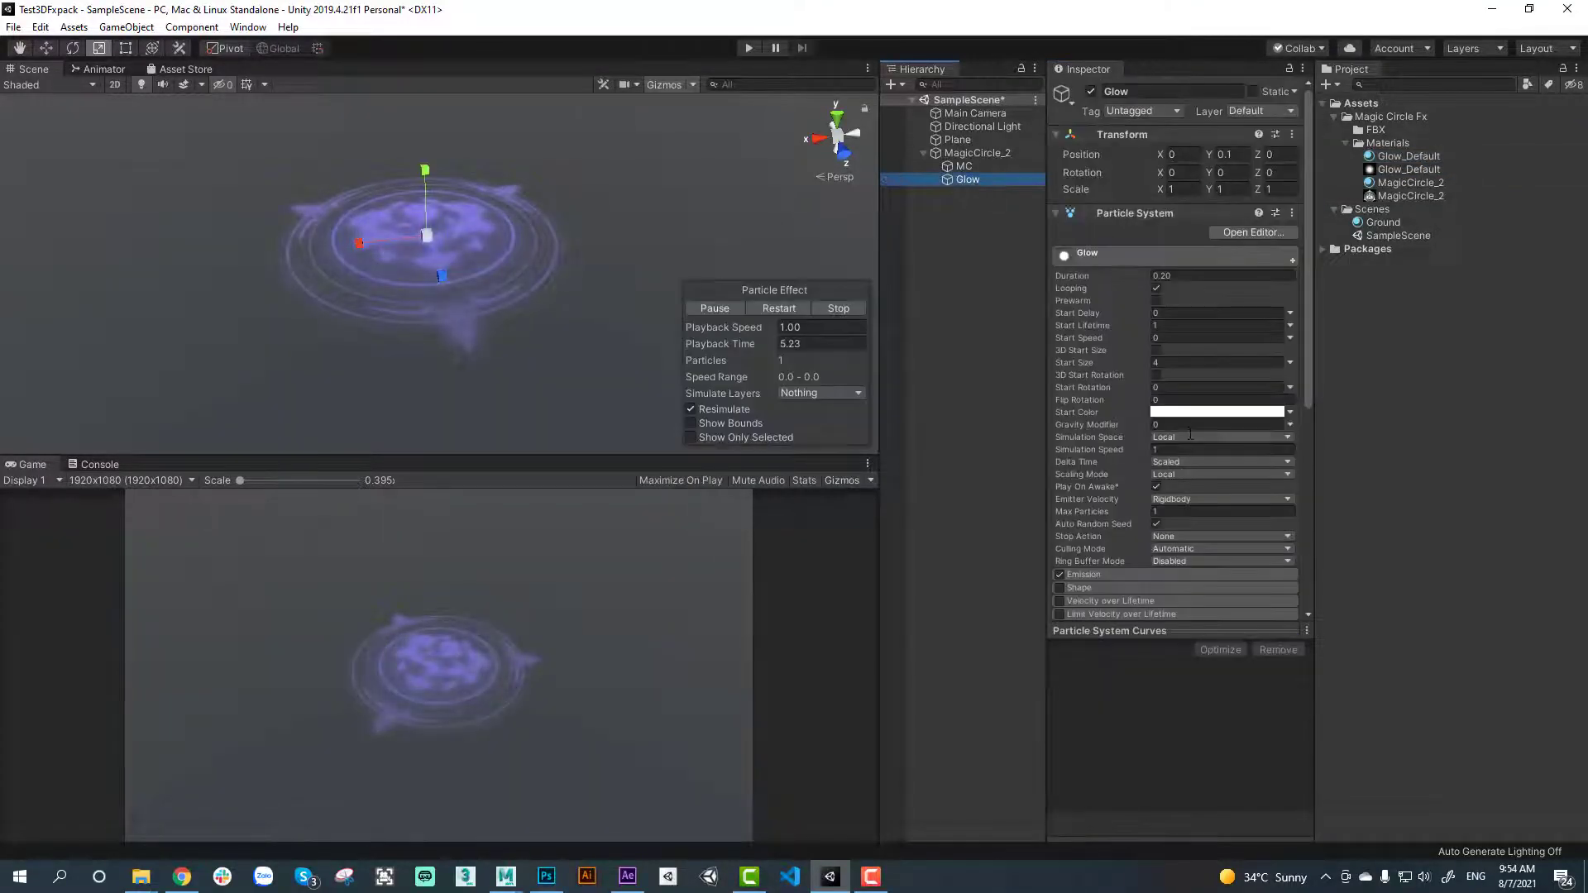
pyautogui.scroll(-10, 1188, 435)
pyautogui.click(1114, 514)
pyautogui.scroll(-5, 1193, 523)
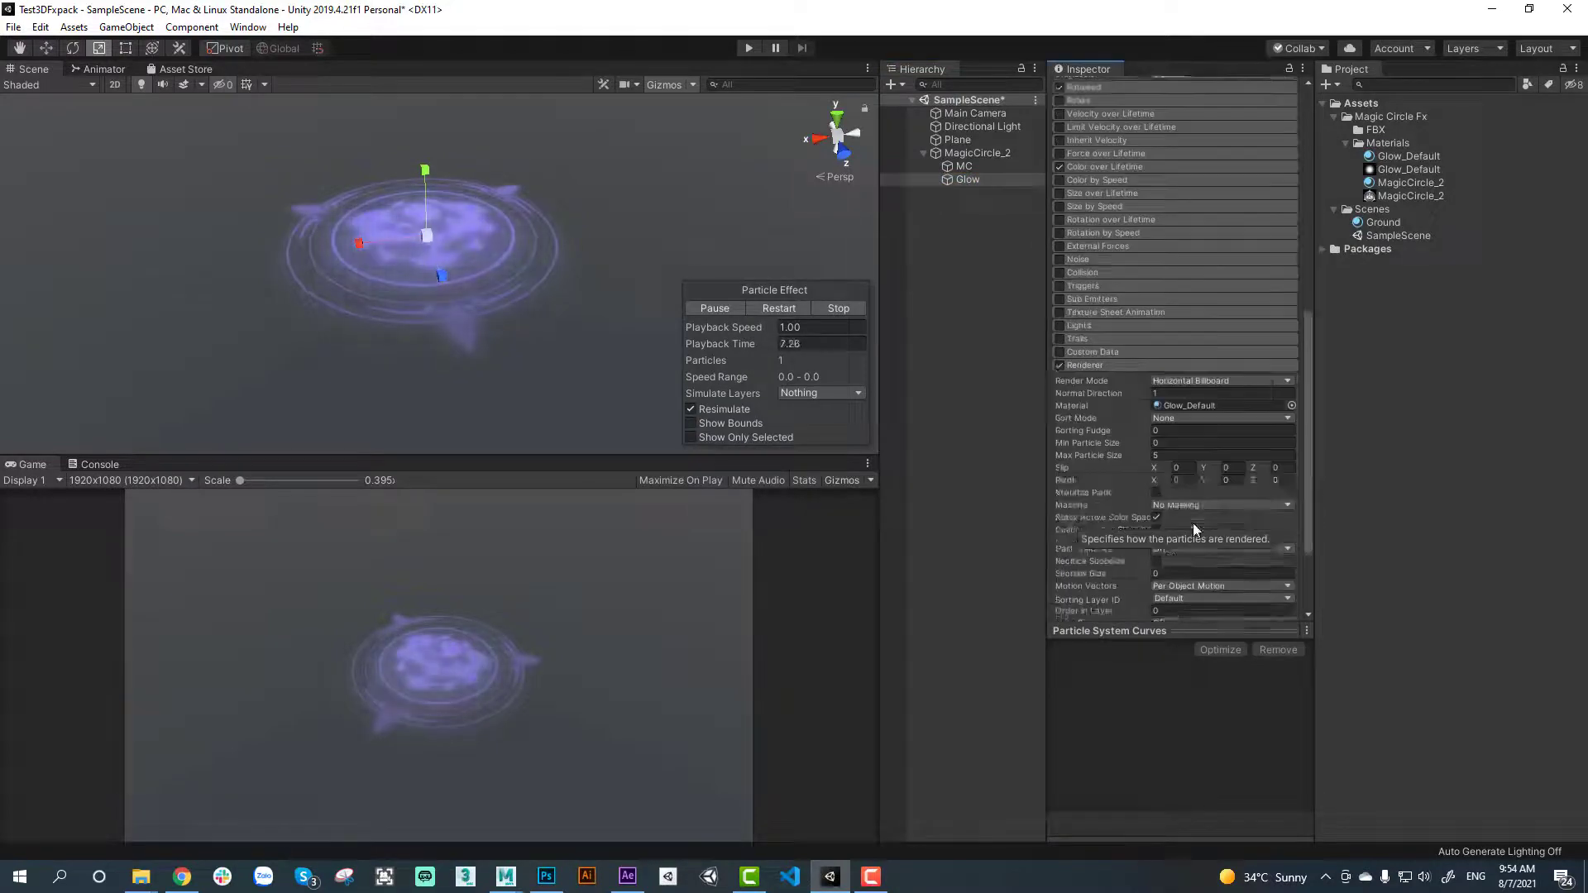
pyautogui.click(1168, 488)
pyautogui.write('5')
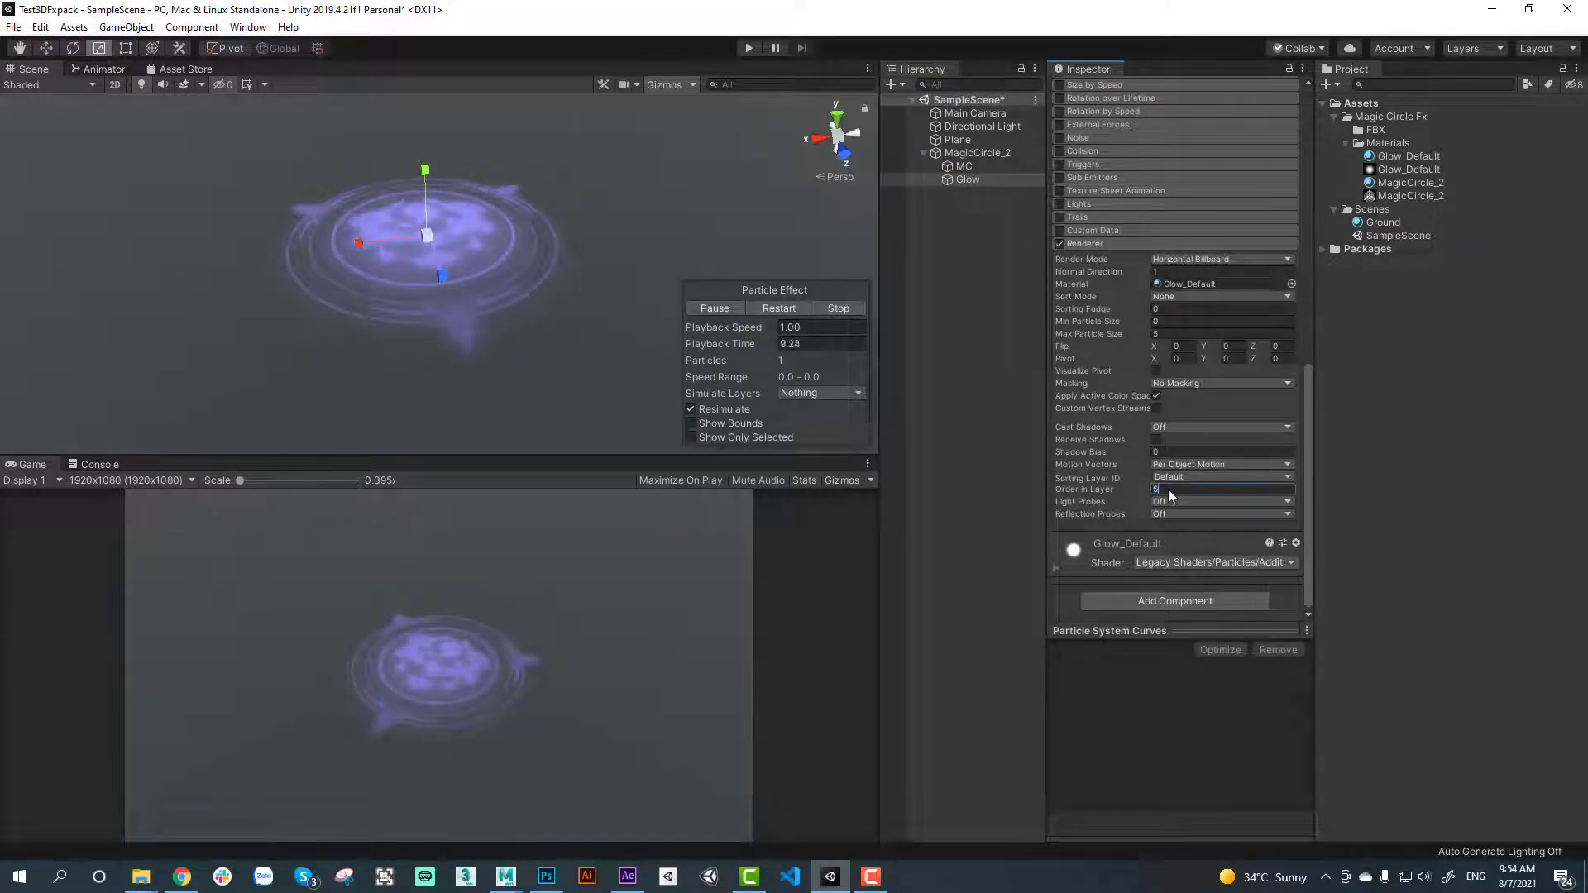
pyautogui.scroll(10, 1191, 413)
pyautogui.scroll(5, 1179, 364)
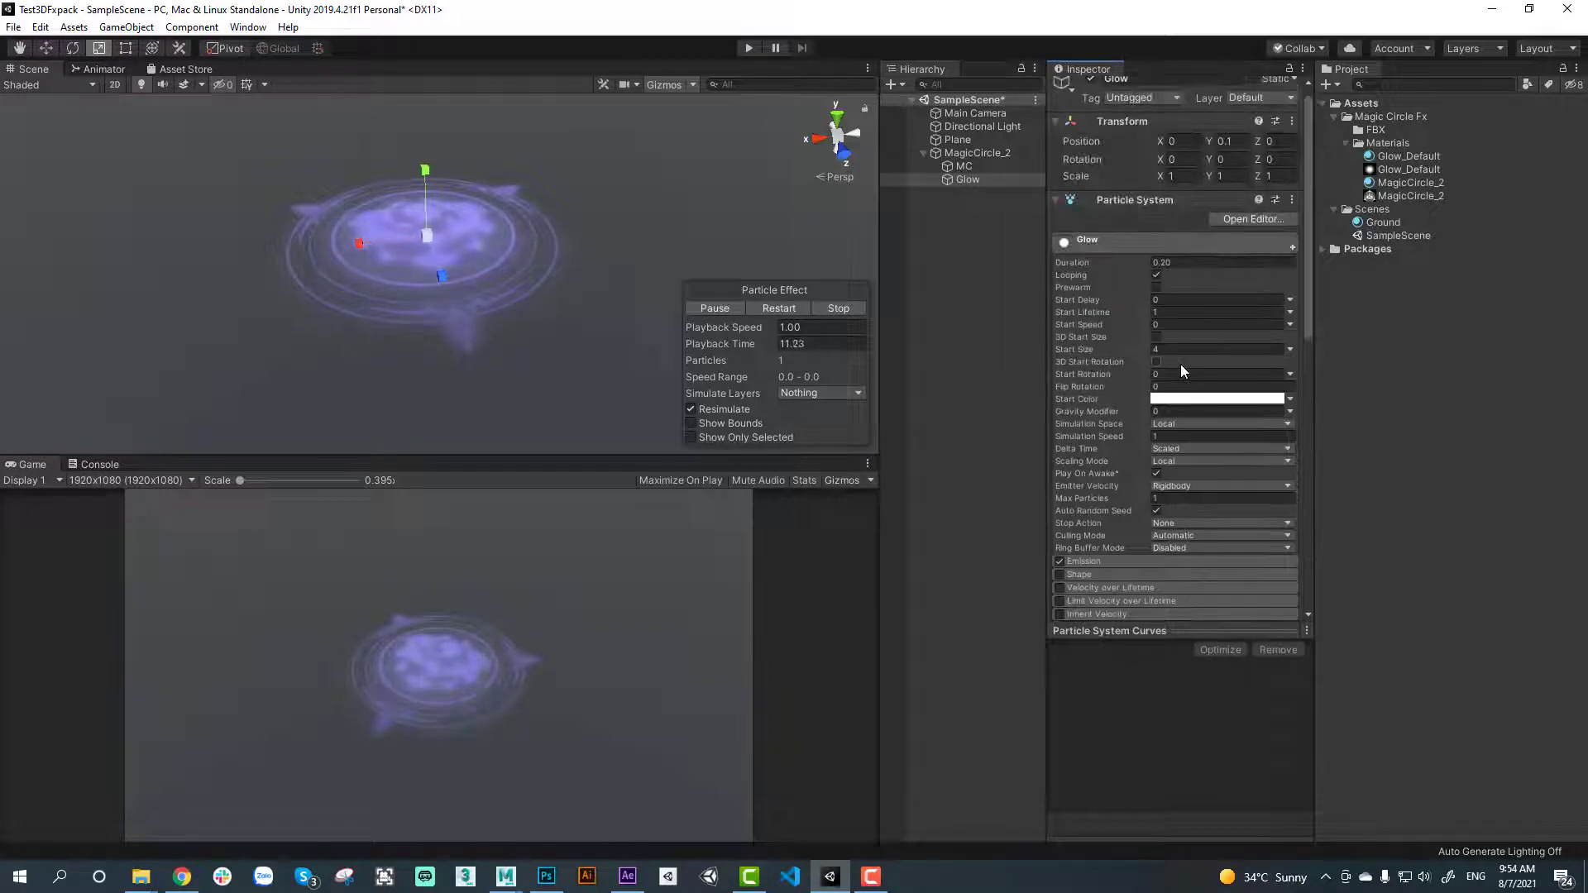
pyautogui.scroll(-3, 1179, 364)
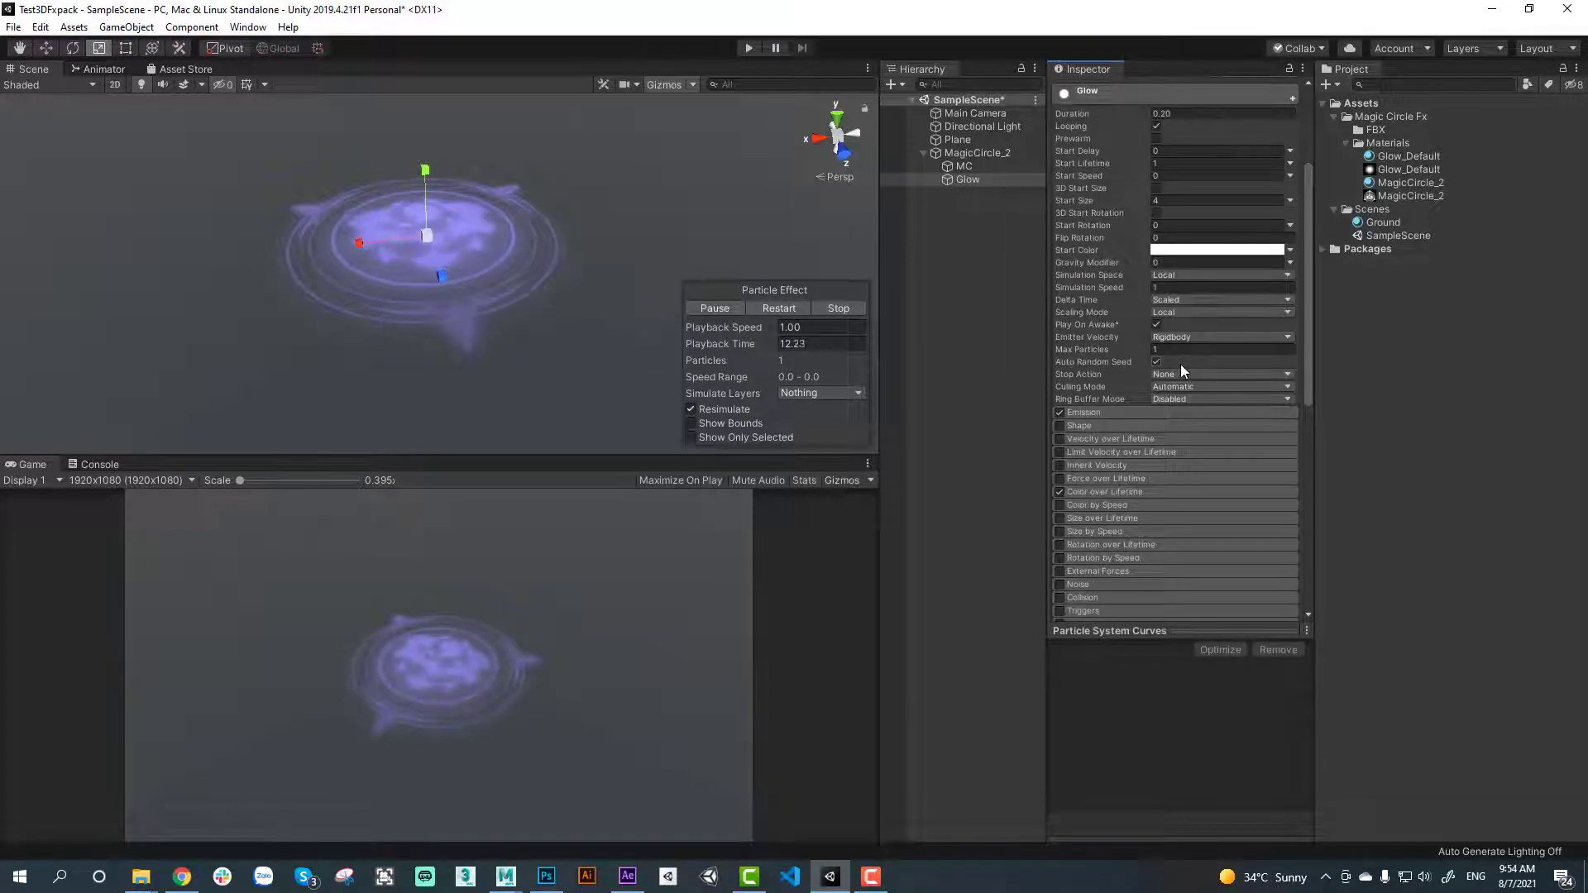
# Give Glow's Color over Lifetime the white-fade preset with a blue 0B6AFB end colour
pyautogui.click(1113, 491)
pyautogui.click(1183, 506)
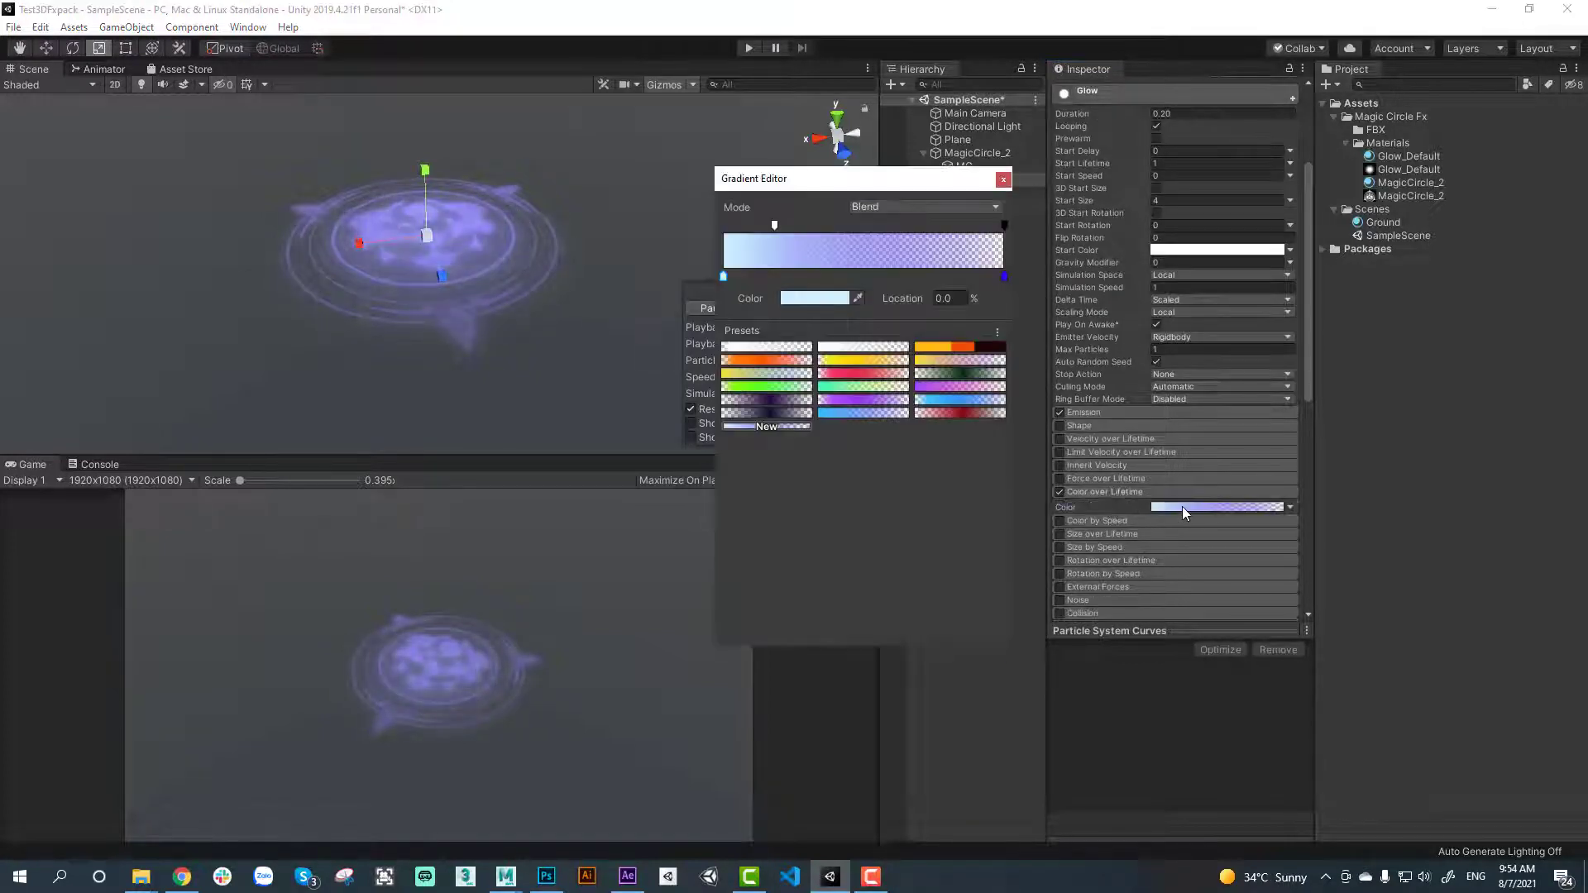
pyautogui.click(764, 345)
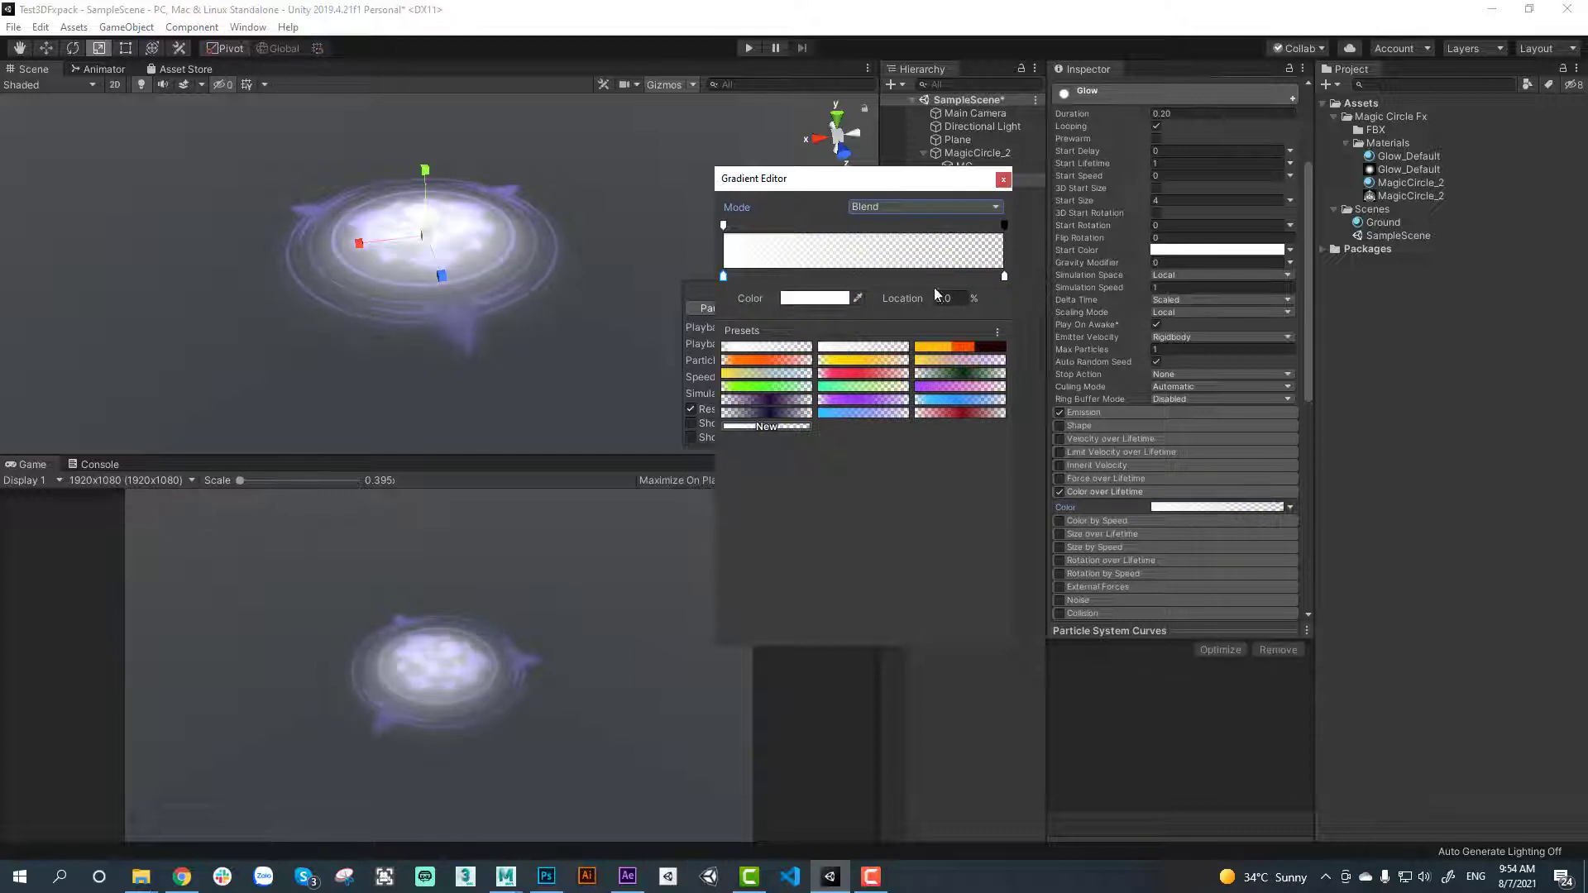
pyautogui.doubleClick(1004, 276)
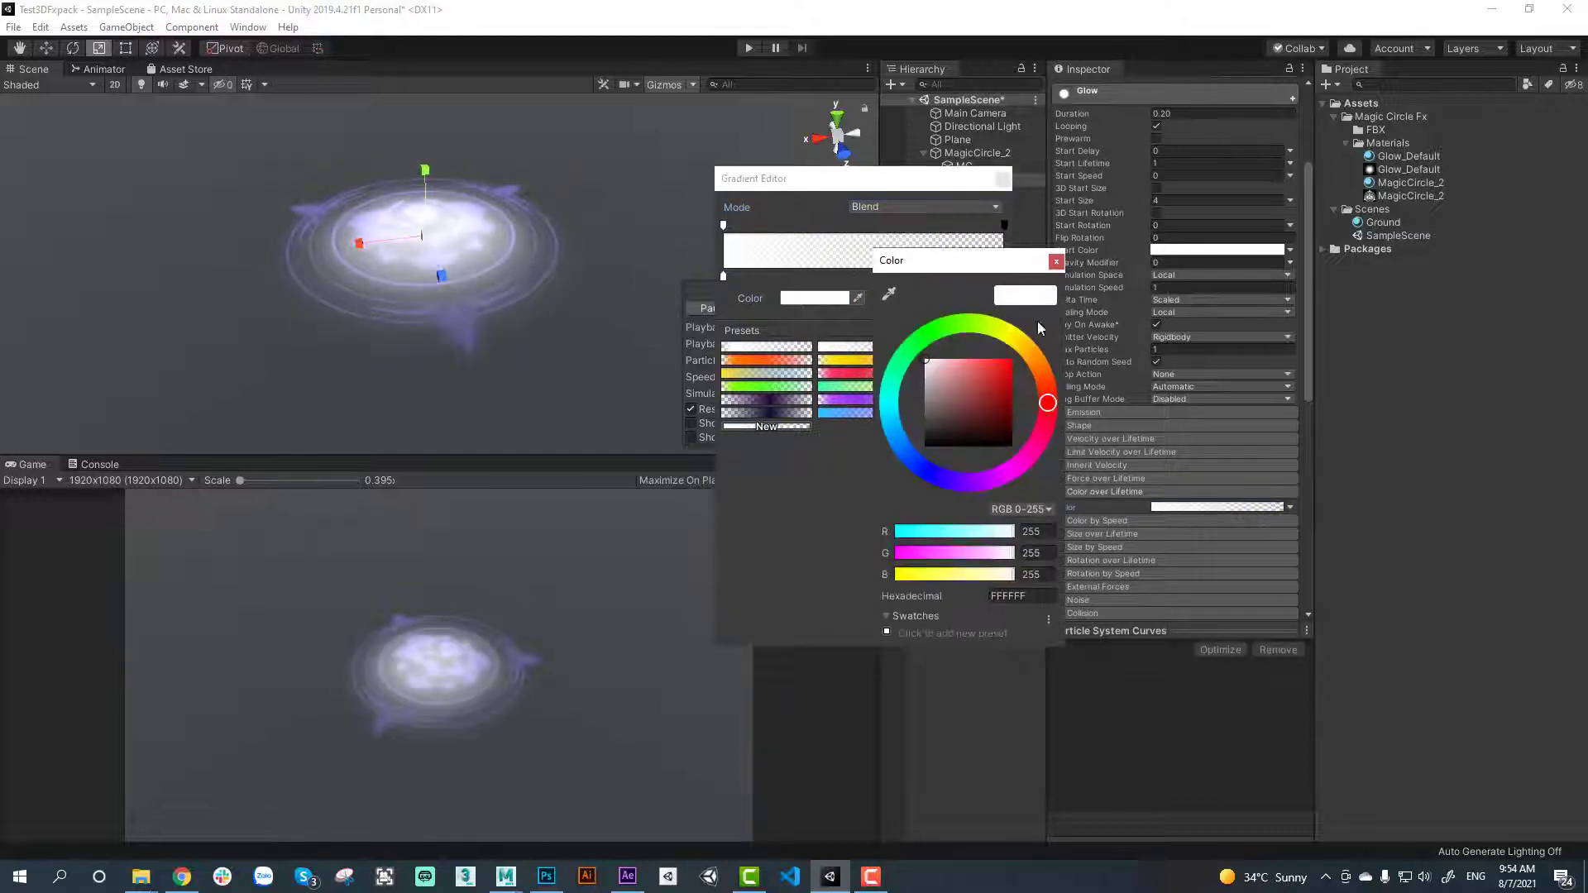
pyautogui.click(905, 451)
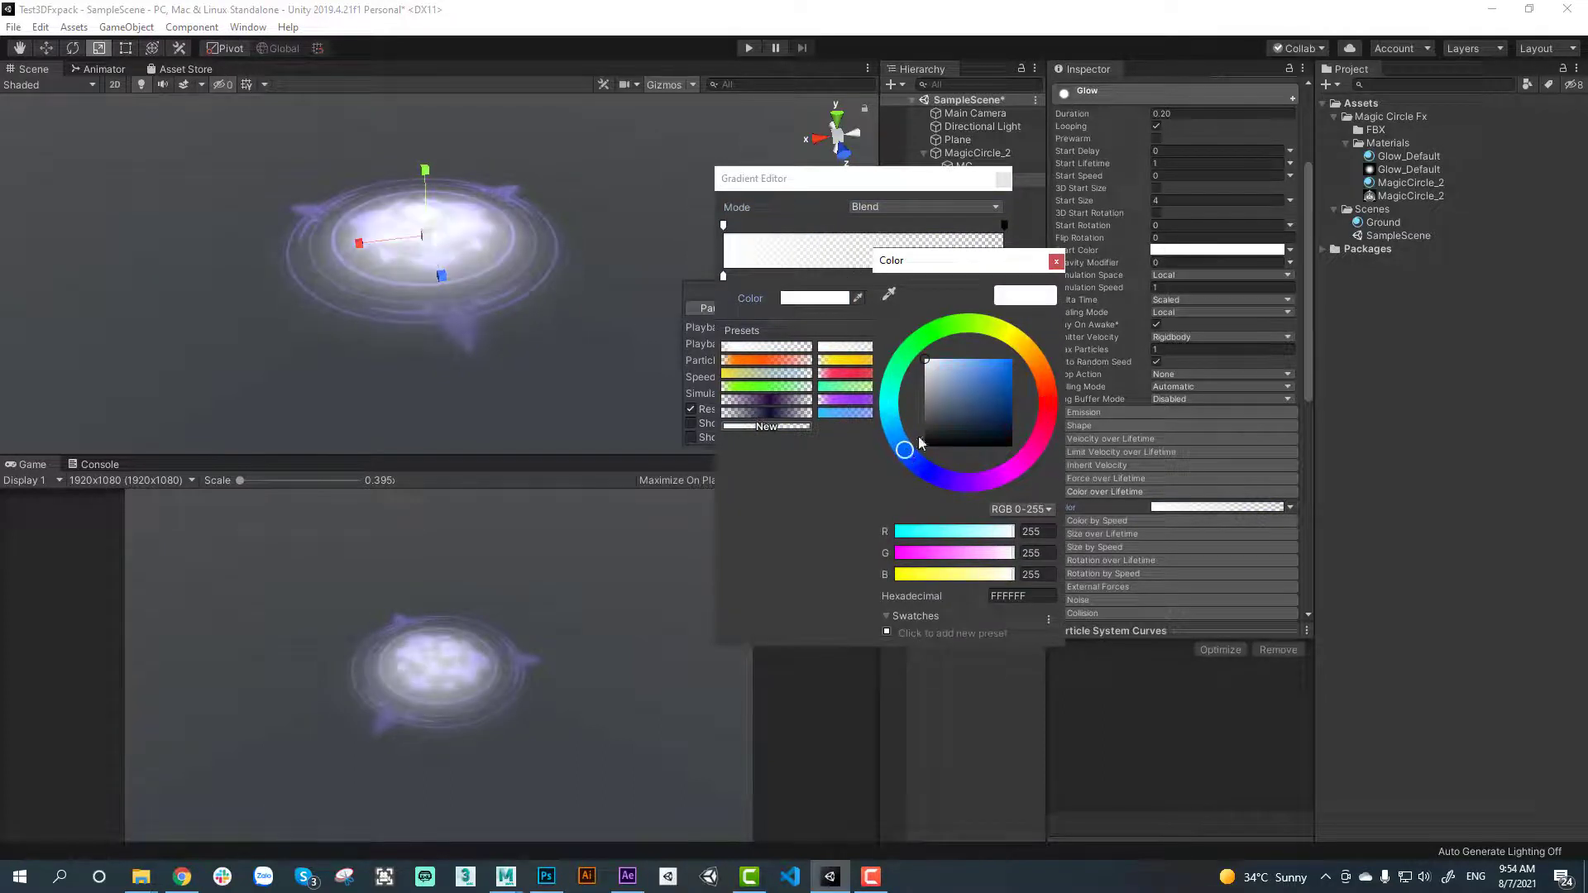
pyautogui.click(1007, 362)
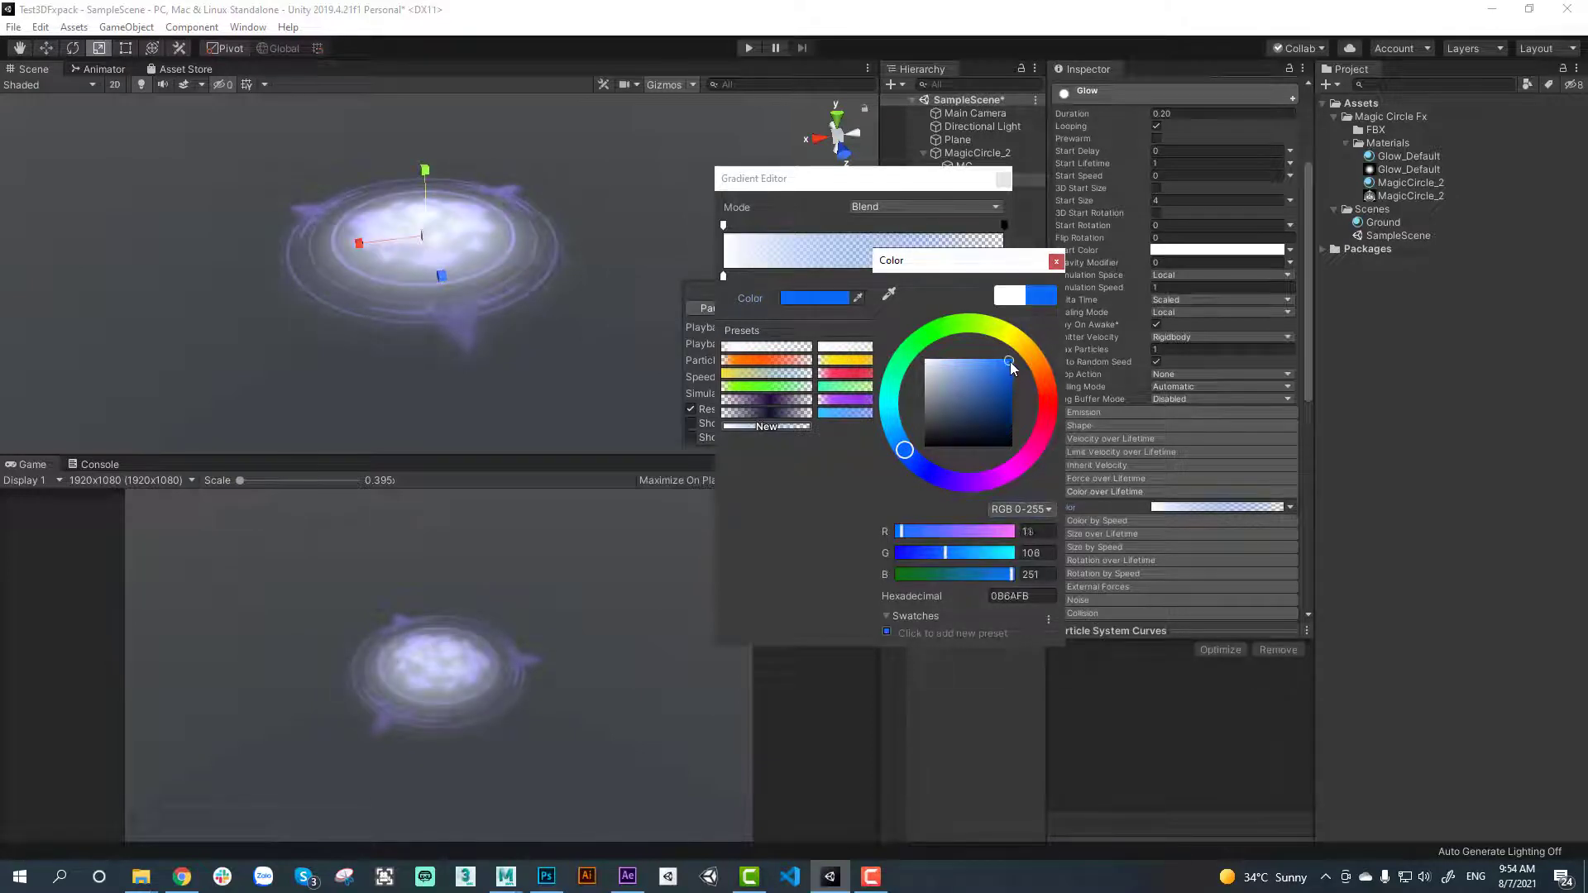
pyautogui.click(1056, 262)
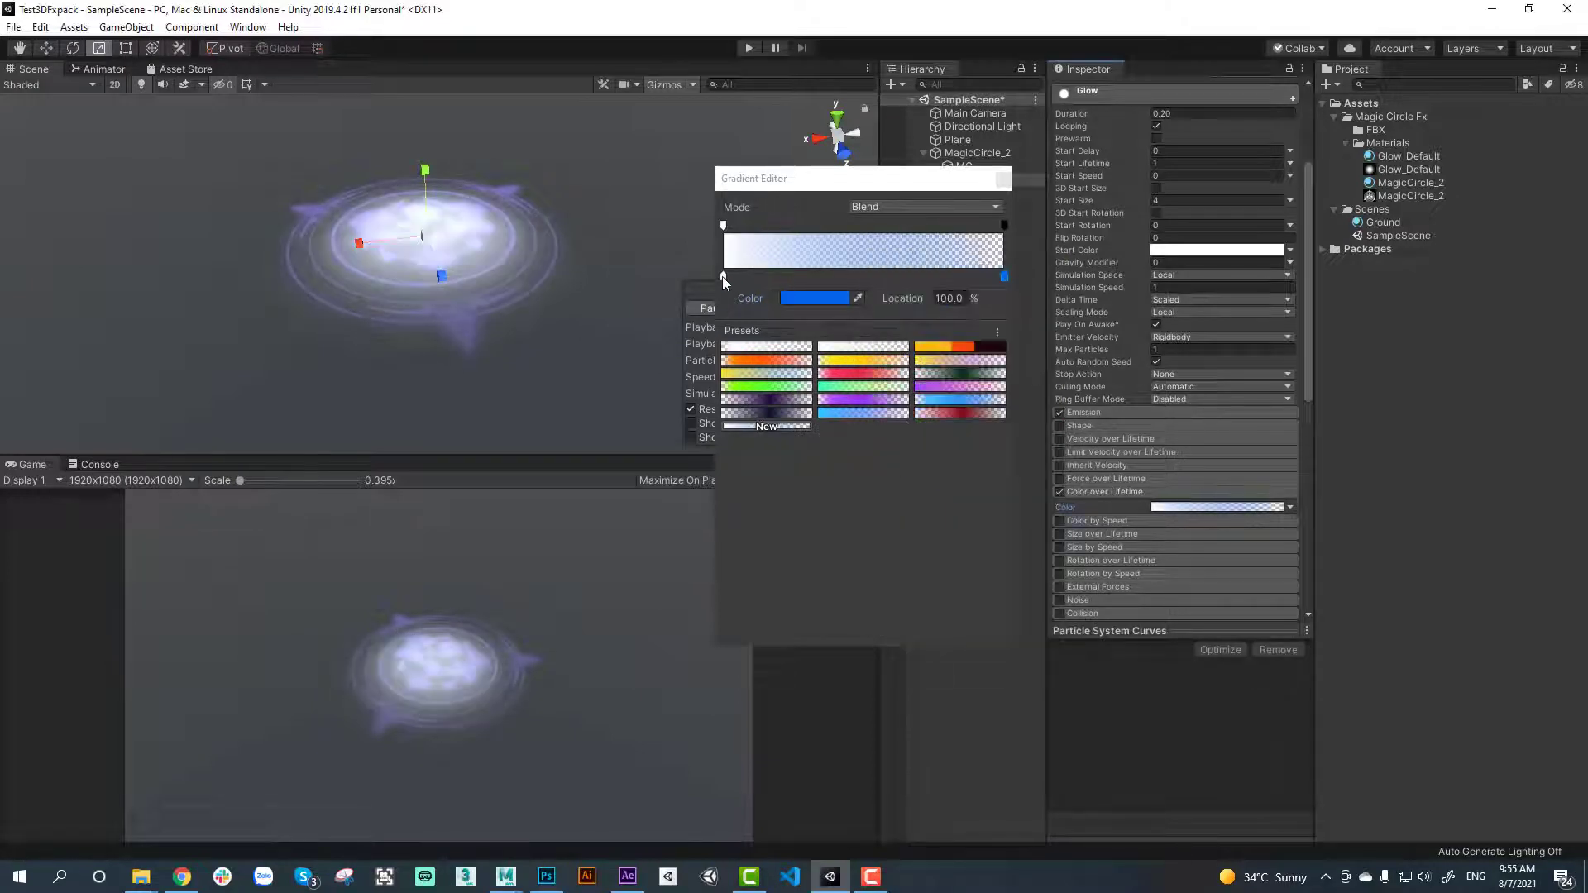
# Set the gradient's start colour to pale cyan and close the Gradient Editor
pyautogui.click(723, 276)
pyautogui.click(815, 298)
pyautogui.click(888, 411)
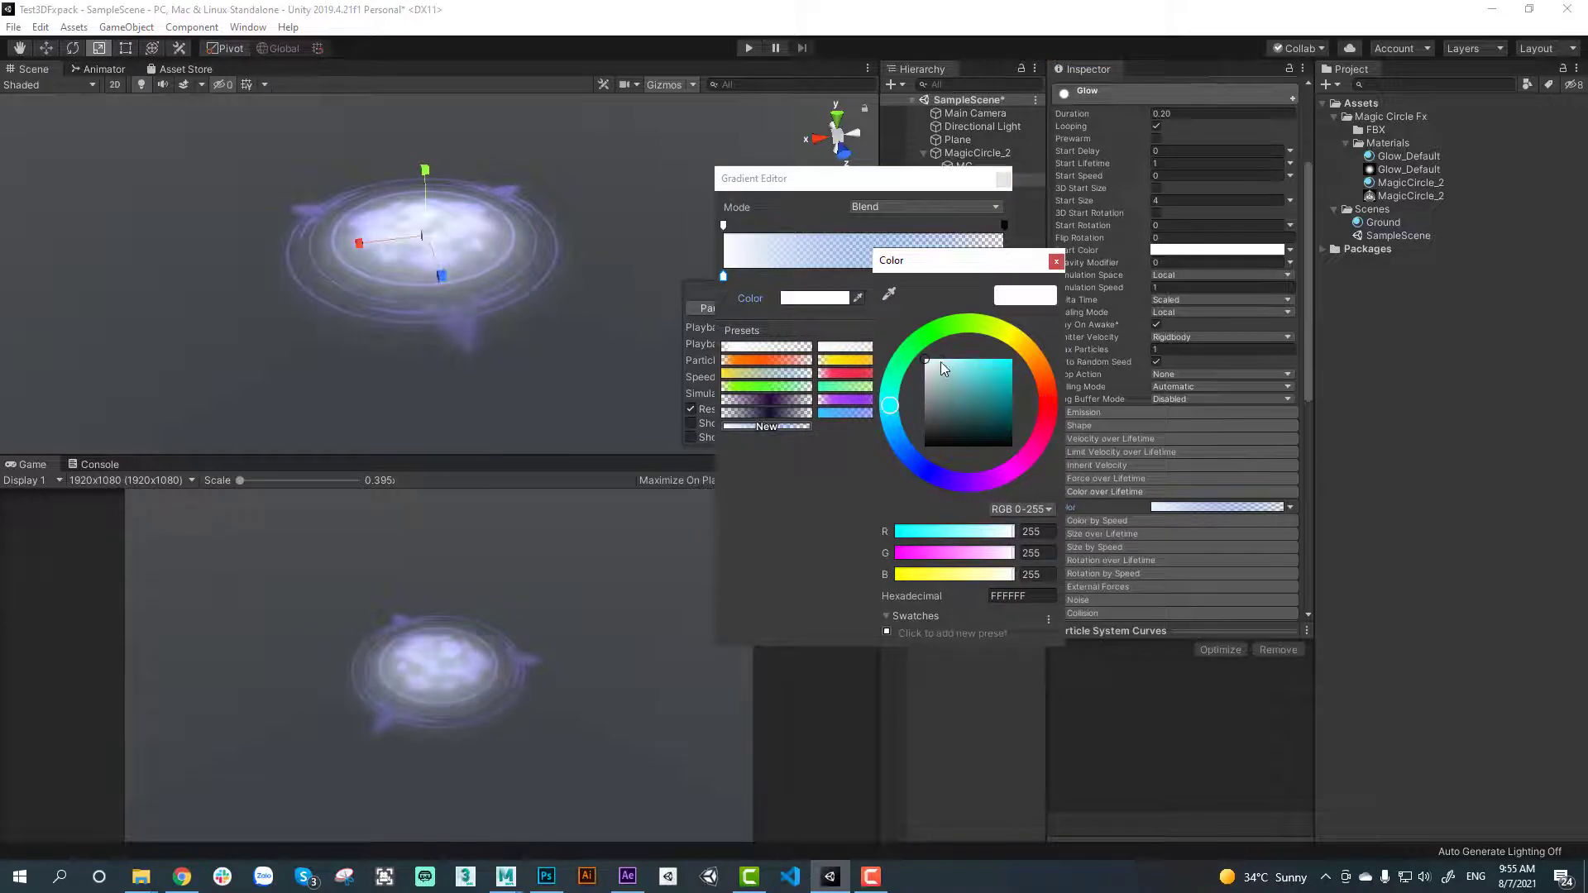
pyautogui.click(942, 360)
pyautogui.click(1056, 262)
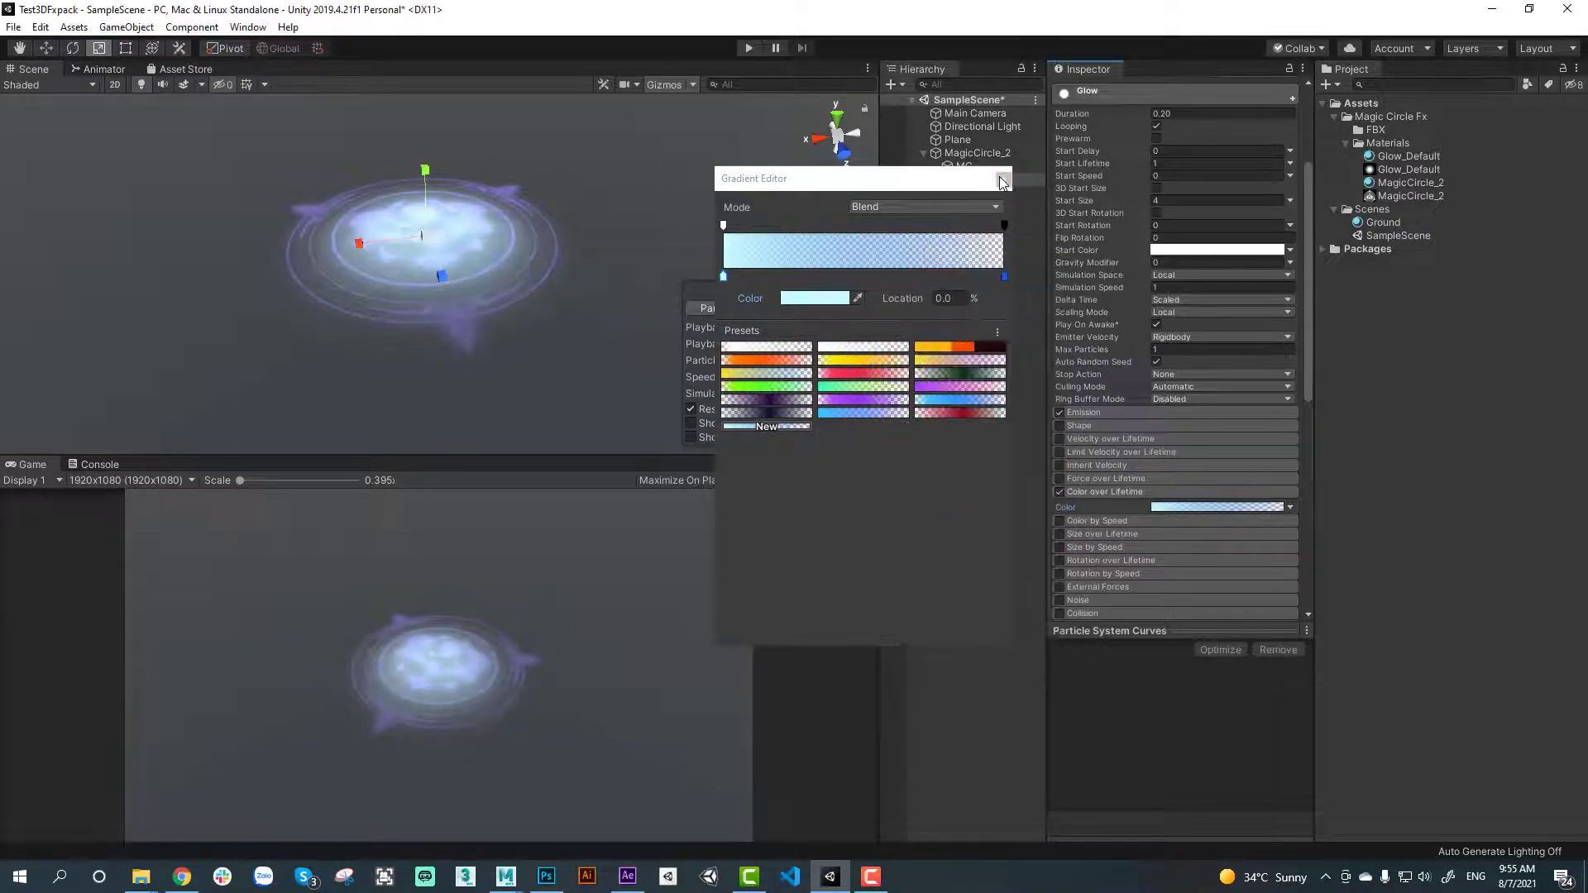
pyautogui.click(1004, 179)
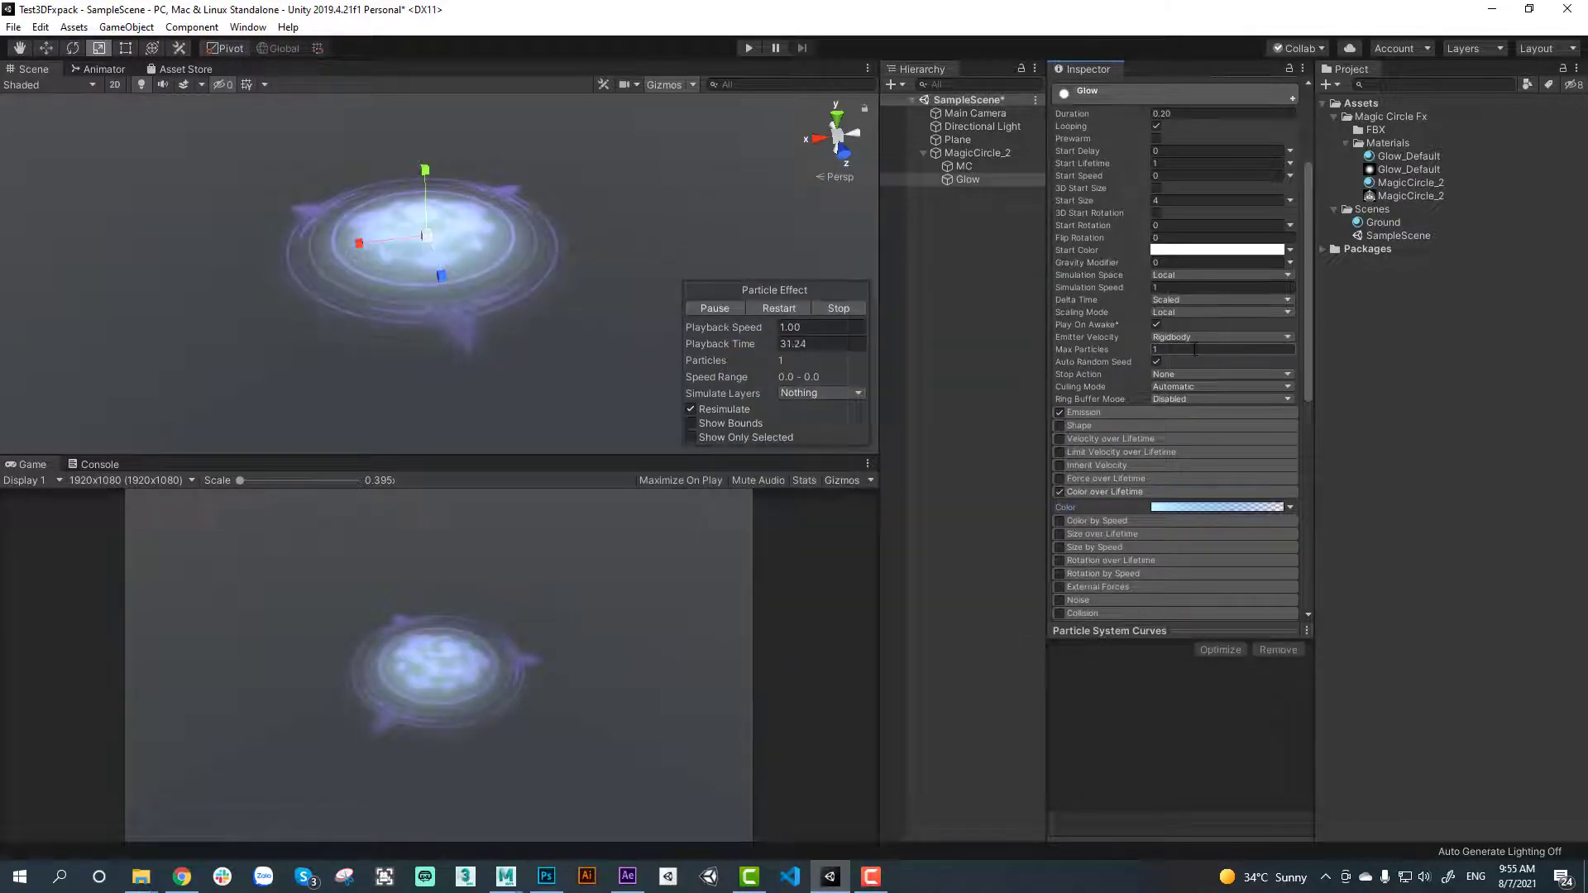
# Set Glow's Start Size to 5
pyautogui.scroll(3, 1175, 331)
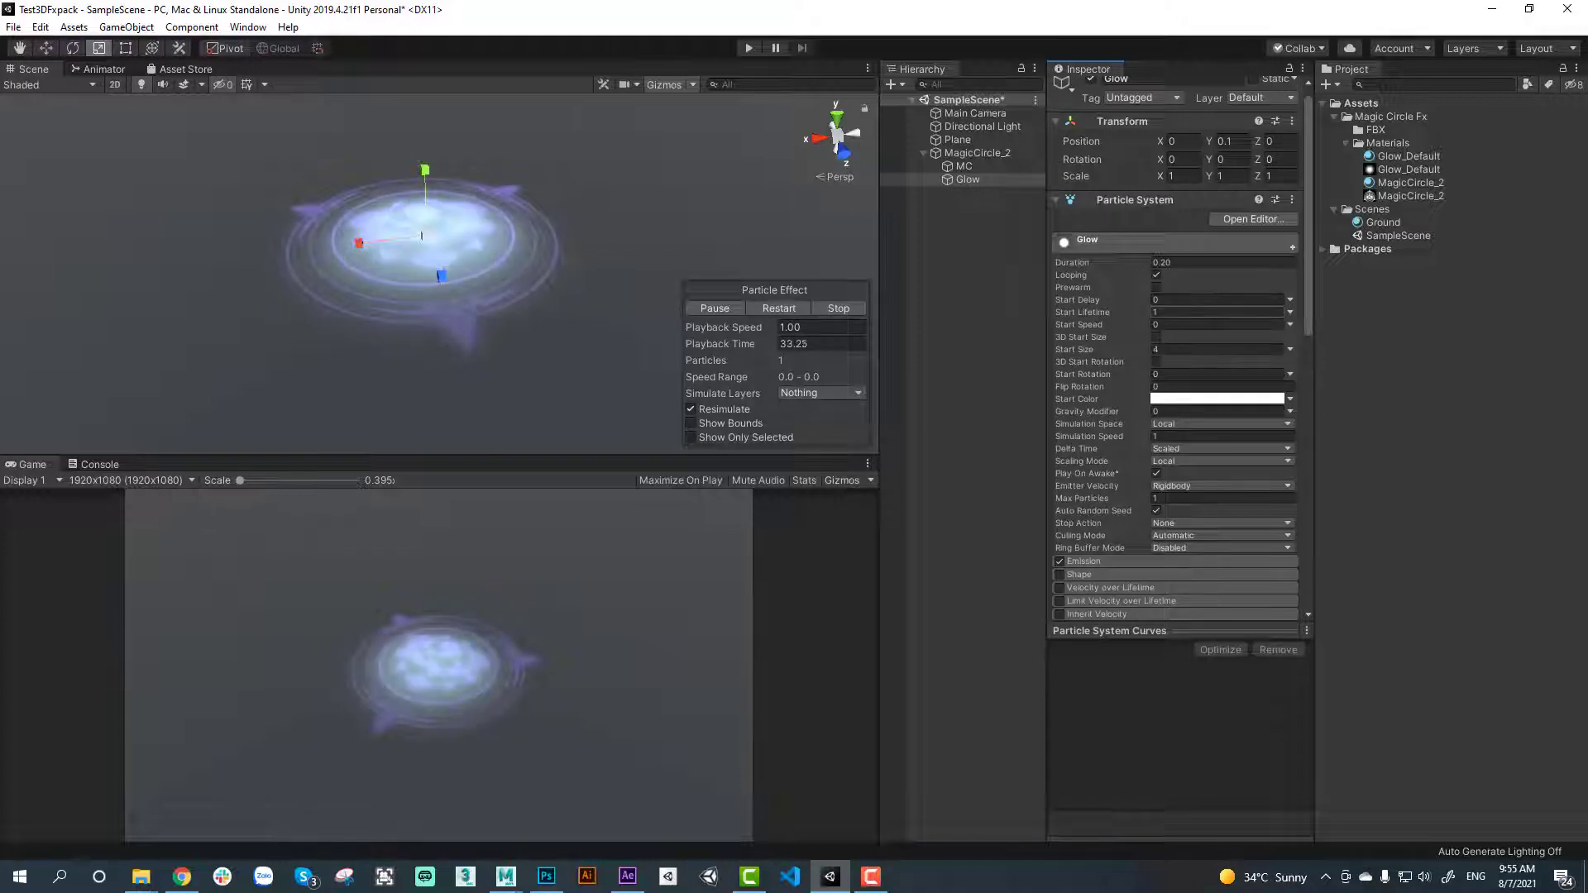
pyautogui.click(1169, 353)
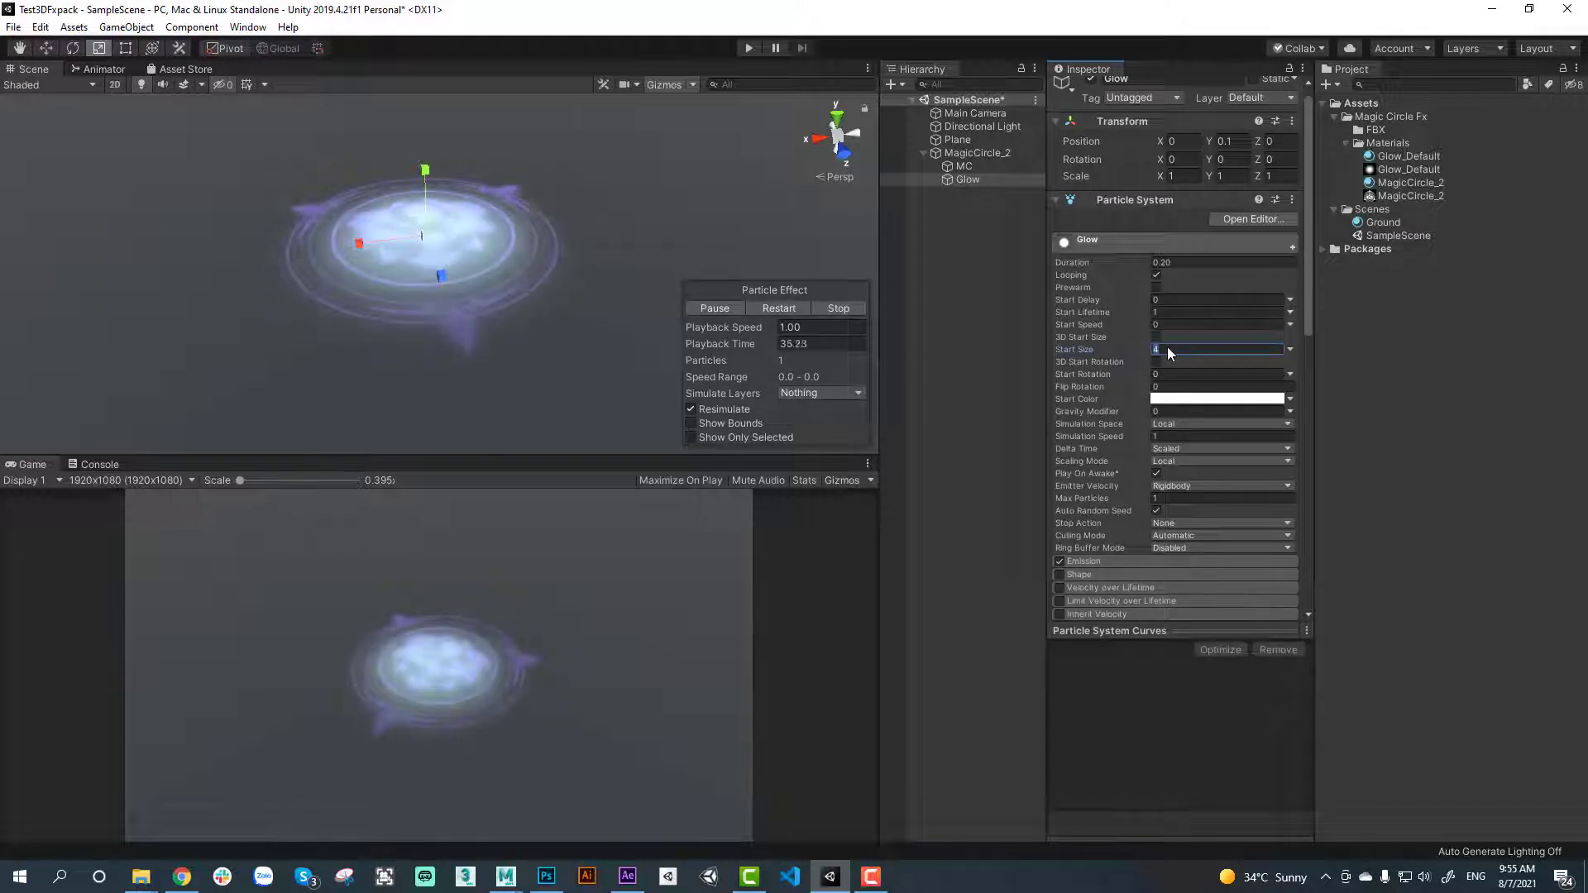
pyautogui.write('5')
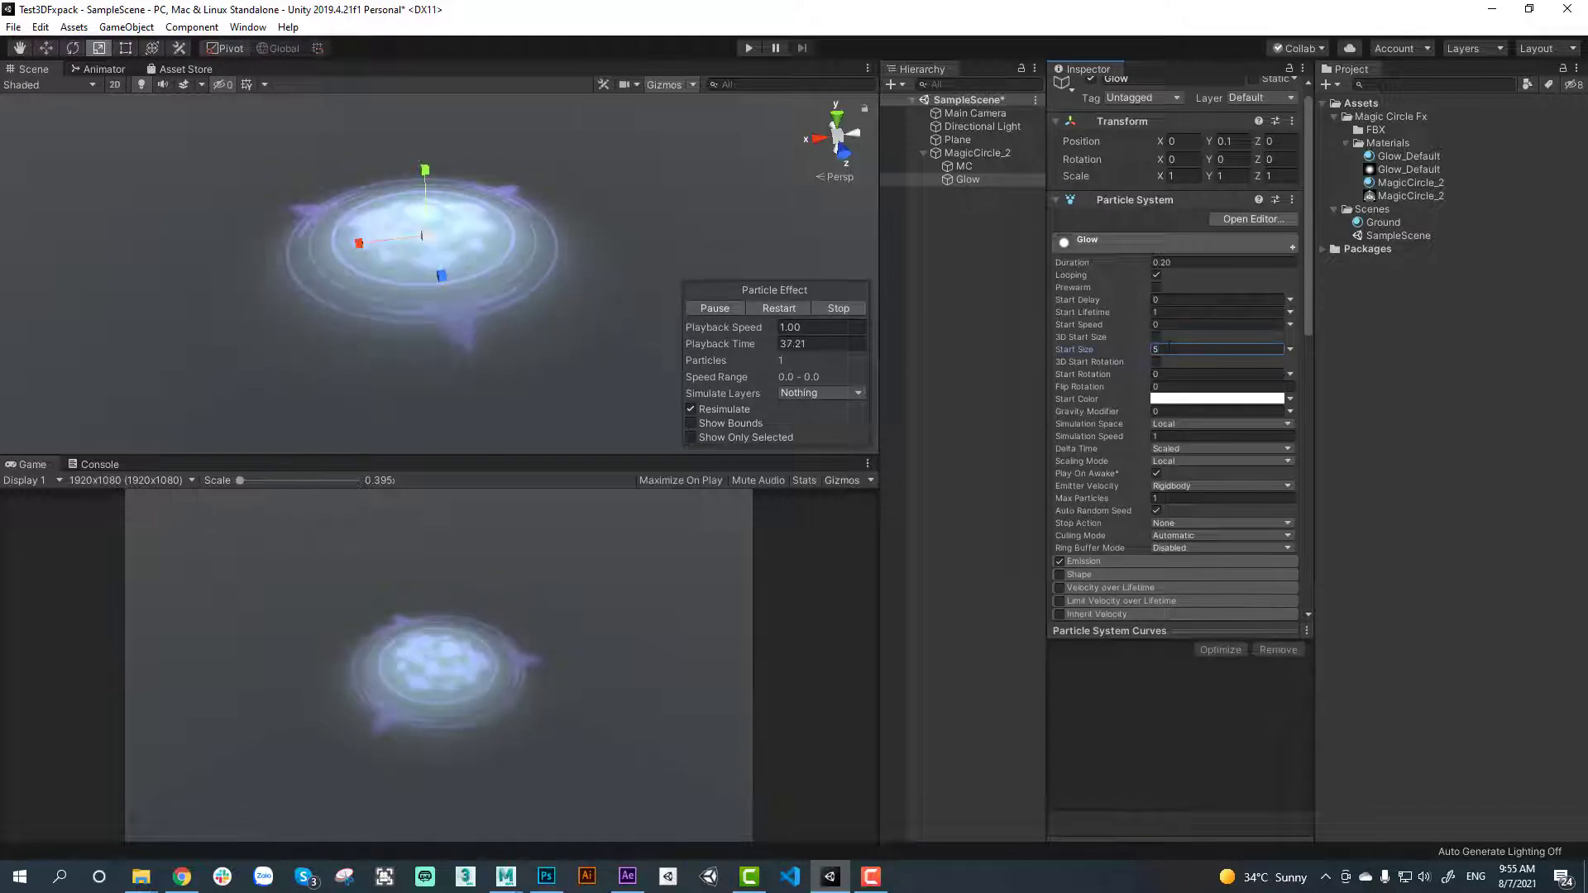
# Disable looping on MC, set Glow's Start Lifetime to 0.3, and restart both together
pyautogui.click(985, 166)
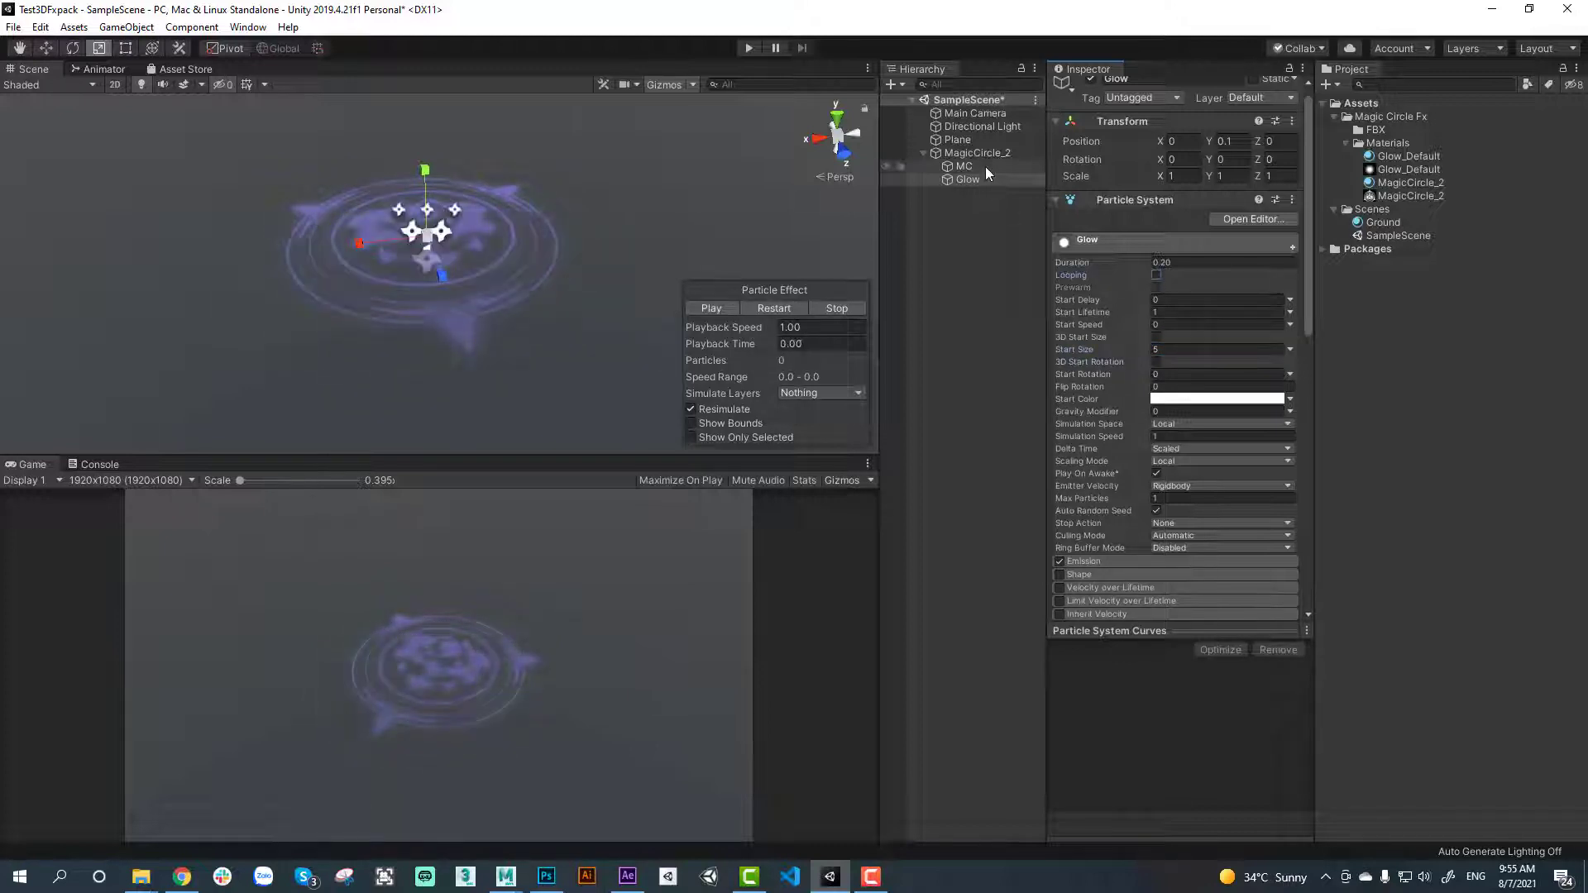
pyautogui.click(1156, 274)
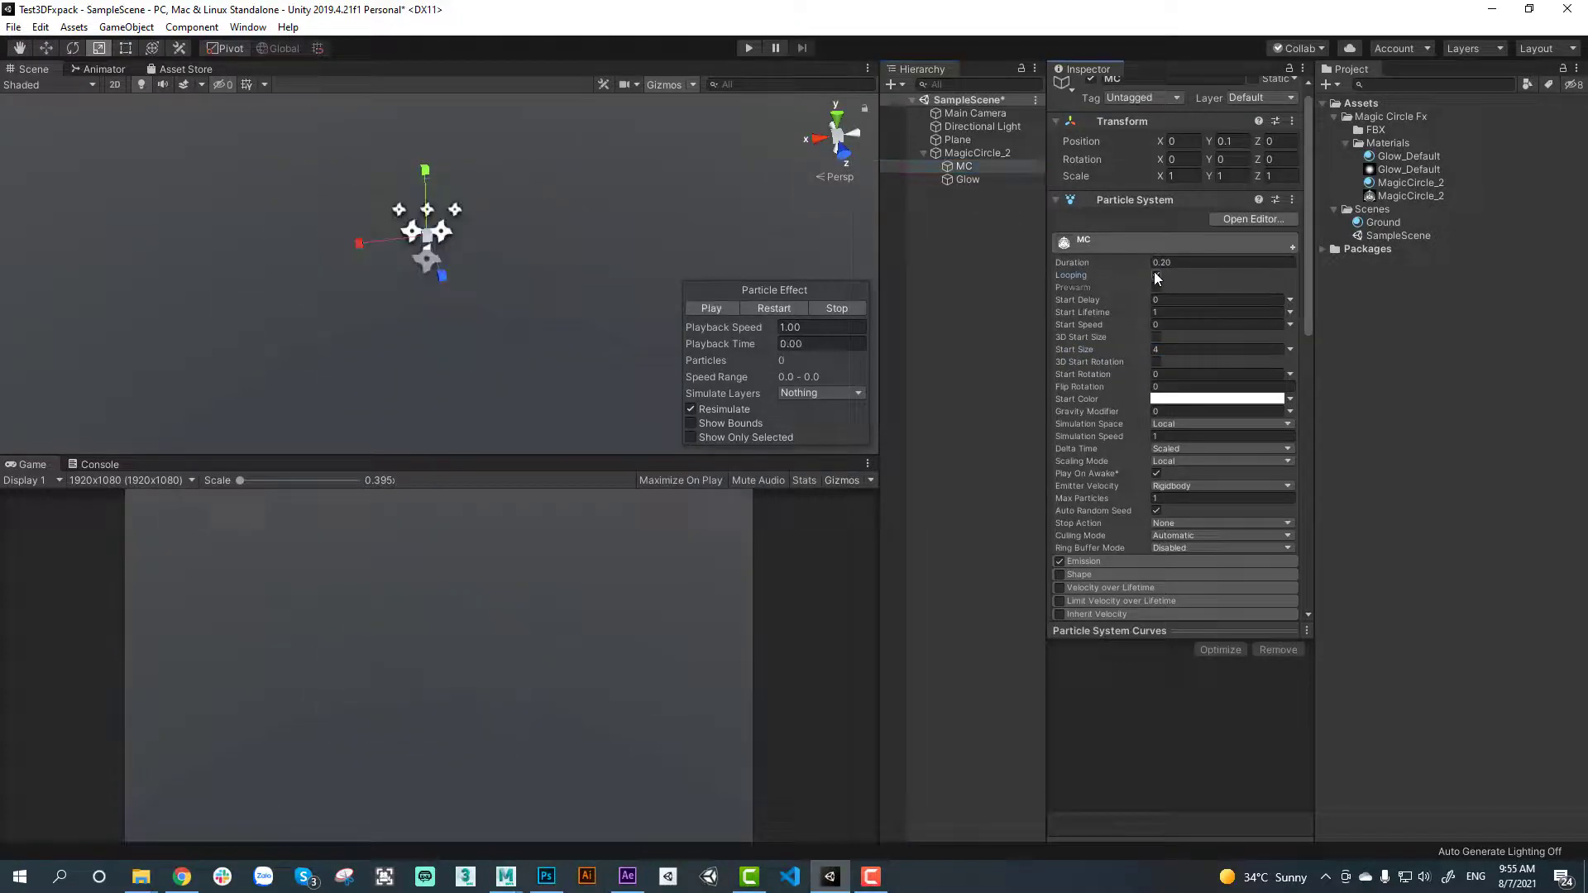
pyautogui.click(981, 182)
pyautogui.click(1177, 312)
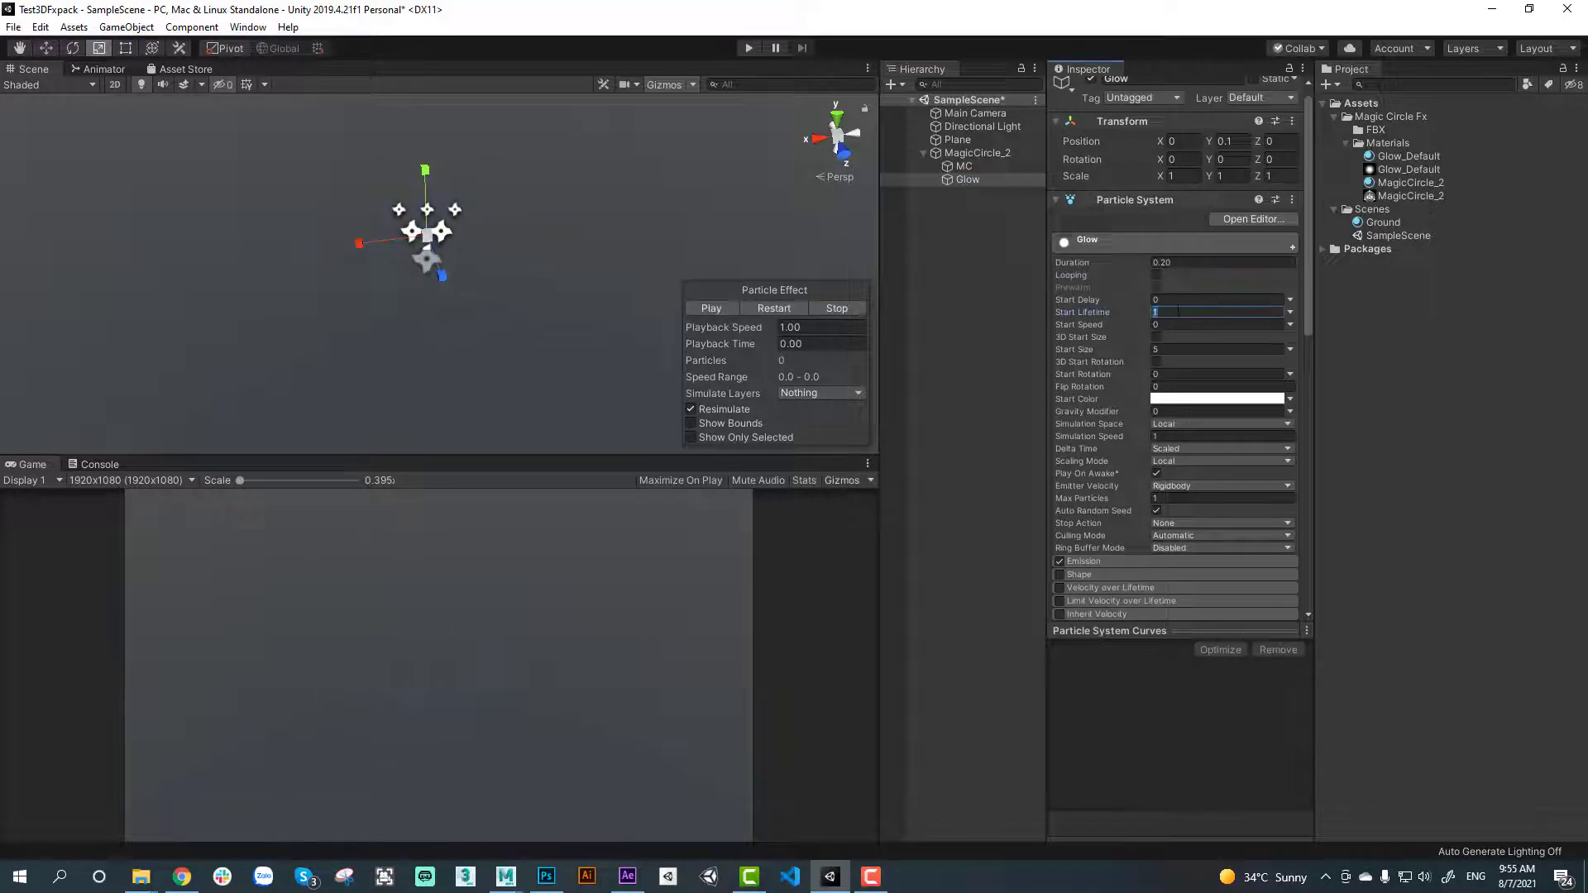
pyautogui.keyDown('ctrl'); pyautogui.click(967, 166); pyautogui.keyUp('ctrl')
pyautogui.click(770, 307)
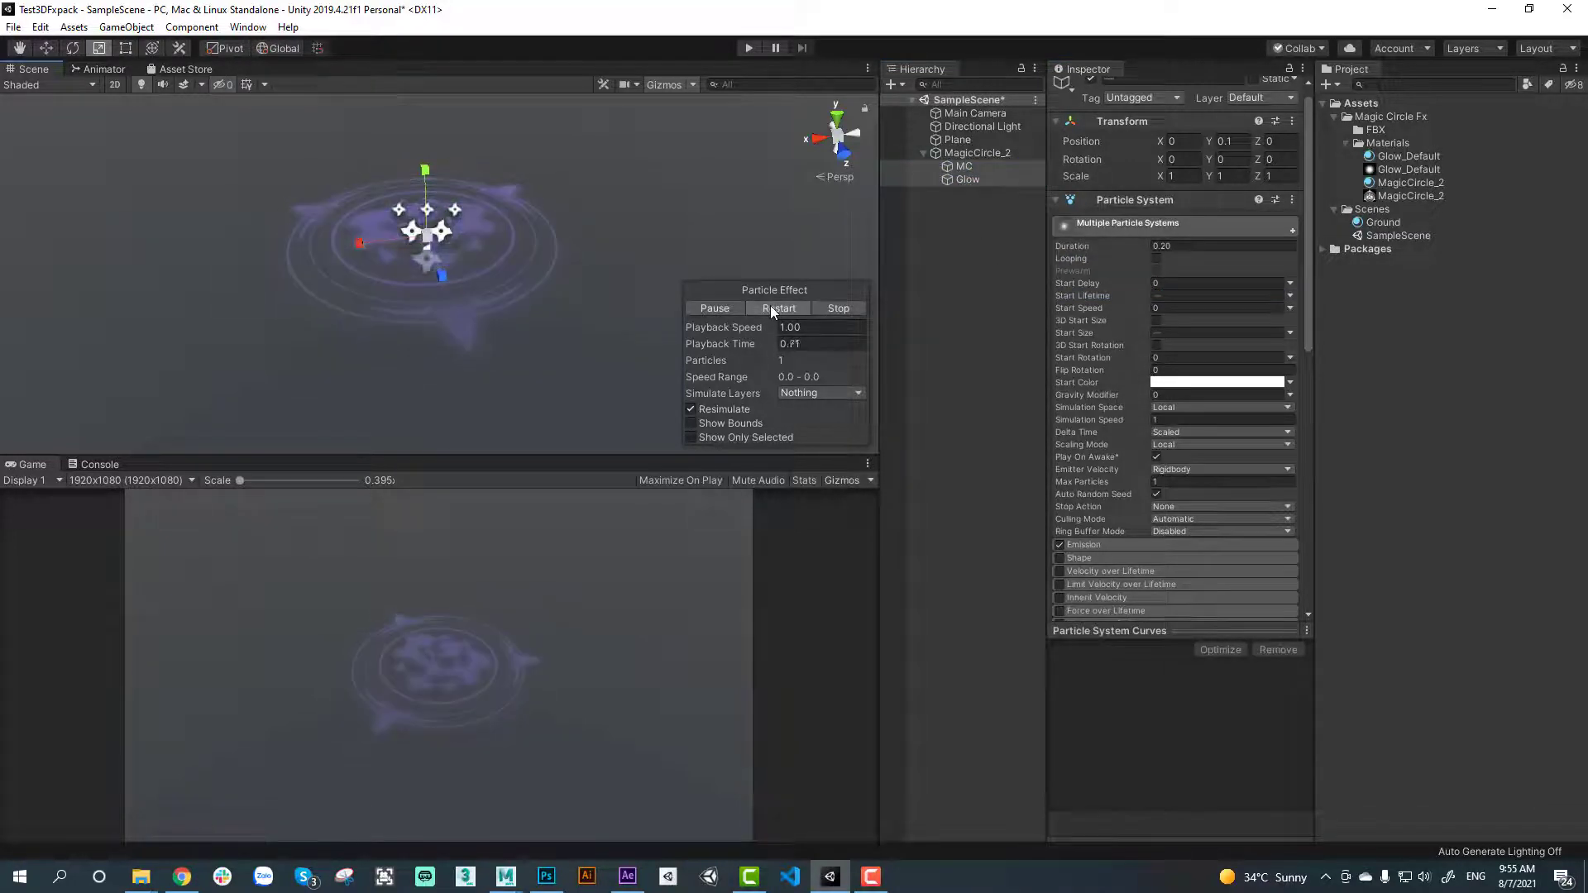
# Replay the effect and rename the duplicated glow copy to Glow_Mul
pyautogui.click(770, 308)
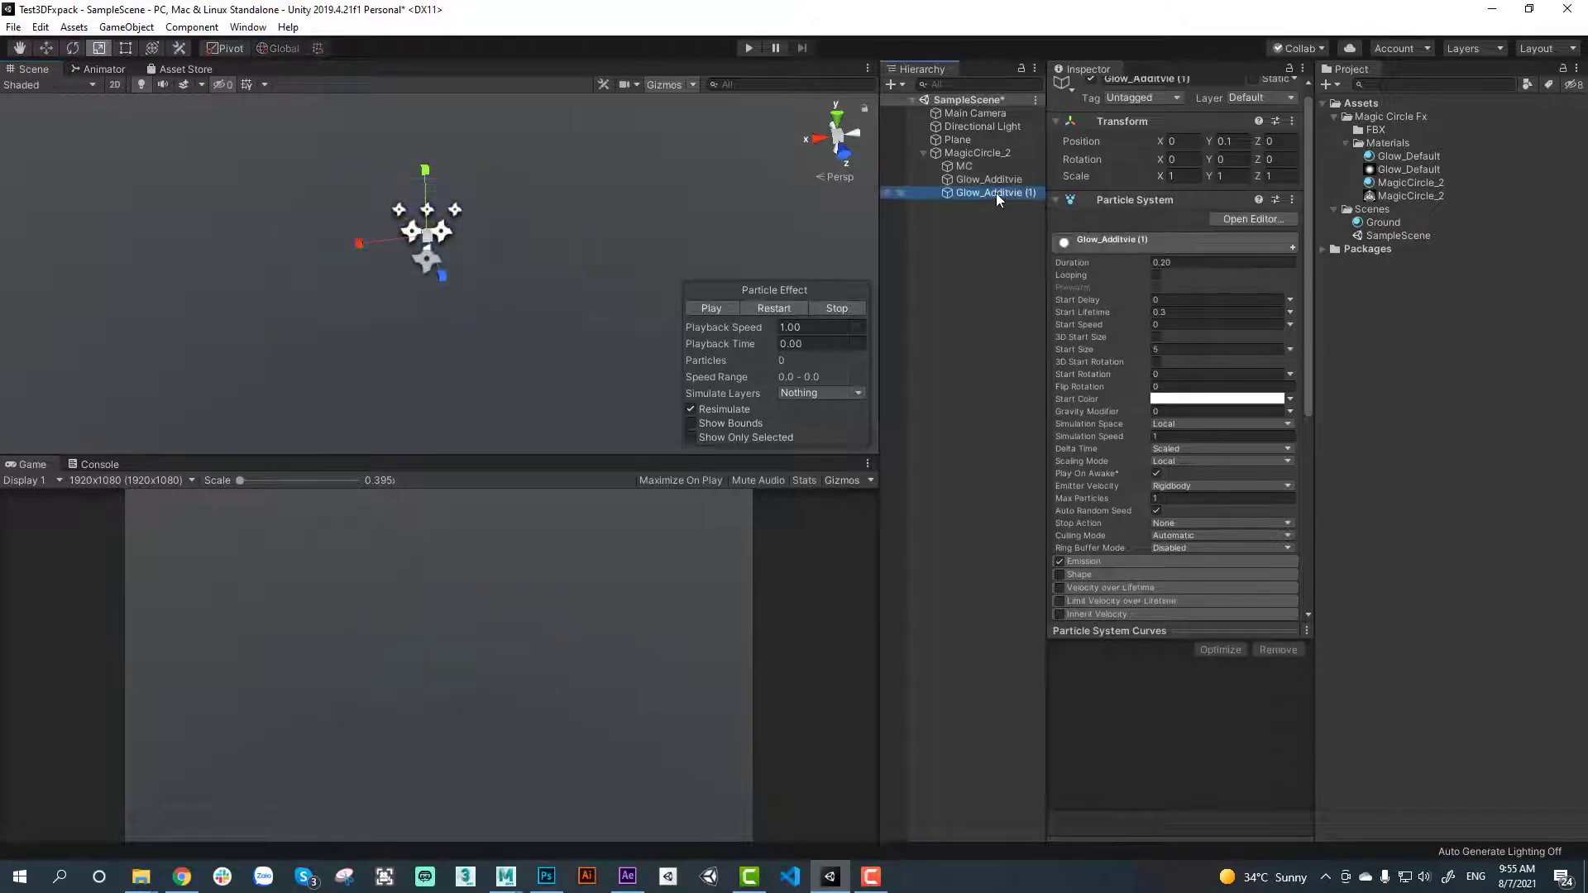
pyautogui.press('F2')
pyautogui.write('Glow_Mul')
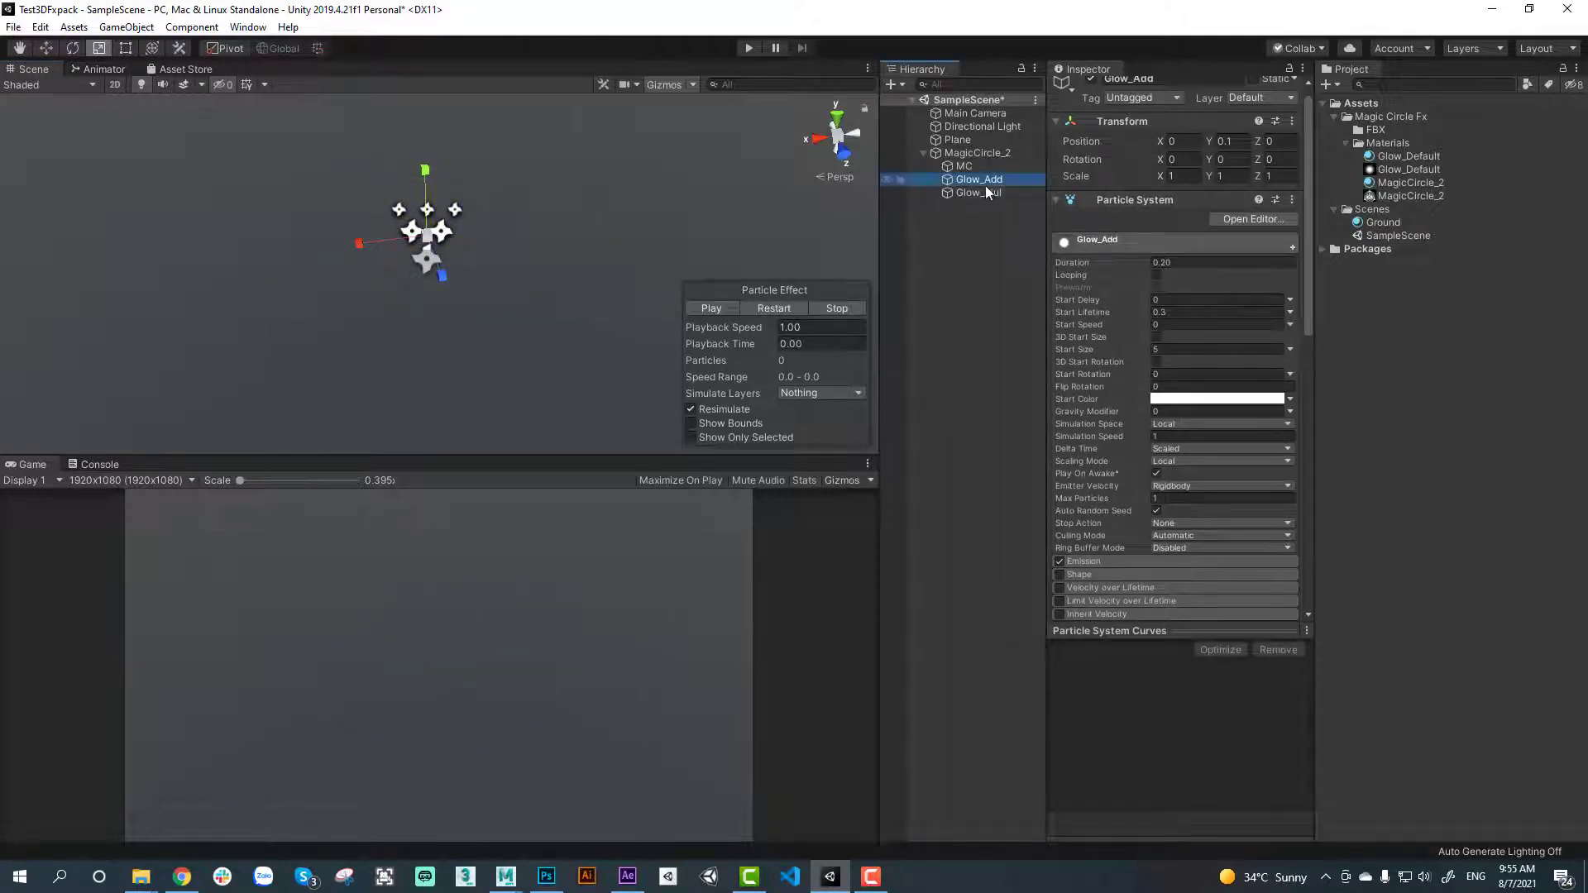
pyautogui.click(980, 191)
# Duplicate Glow_Default as Glow_Default_Mul with the Legacy Particles Alpha Blended shader
pyautogui.click(1412, 156)
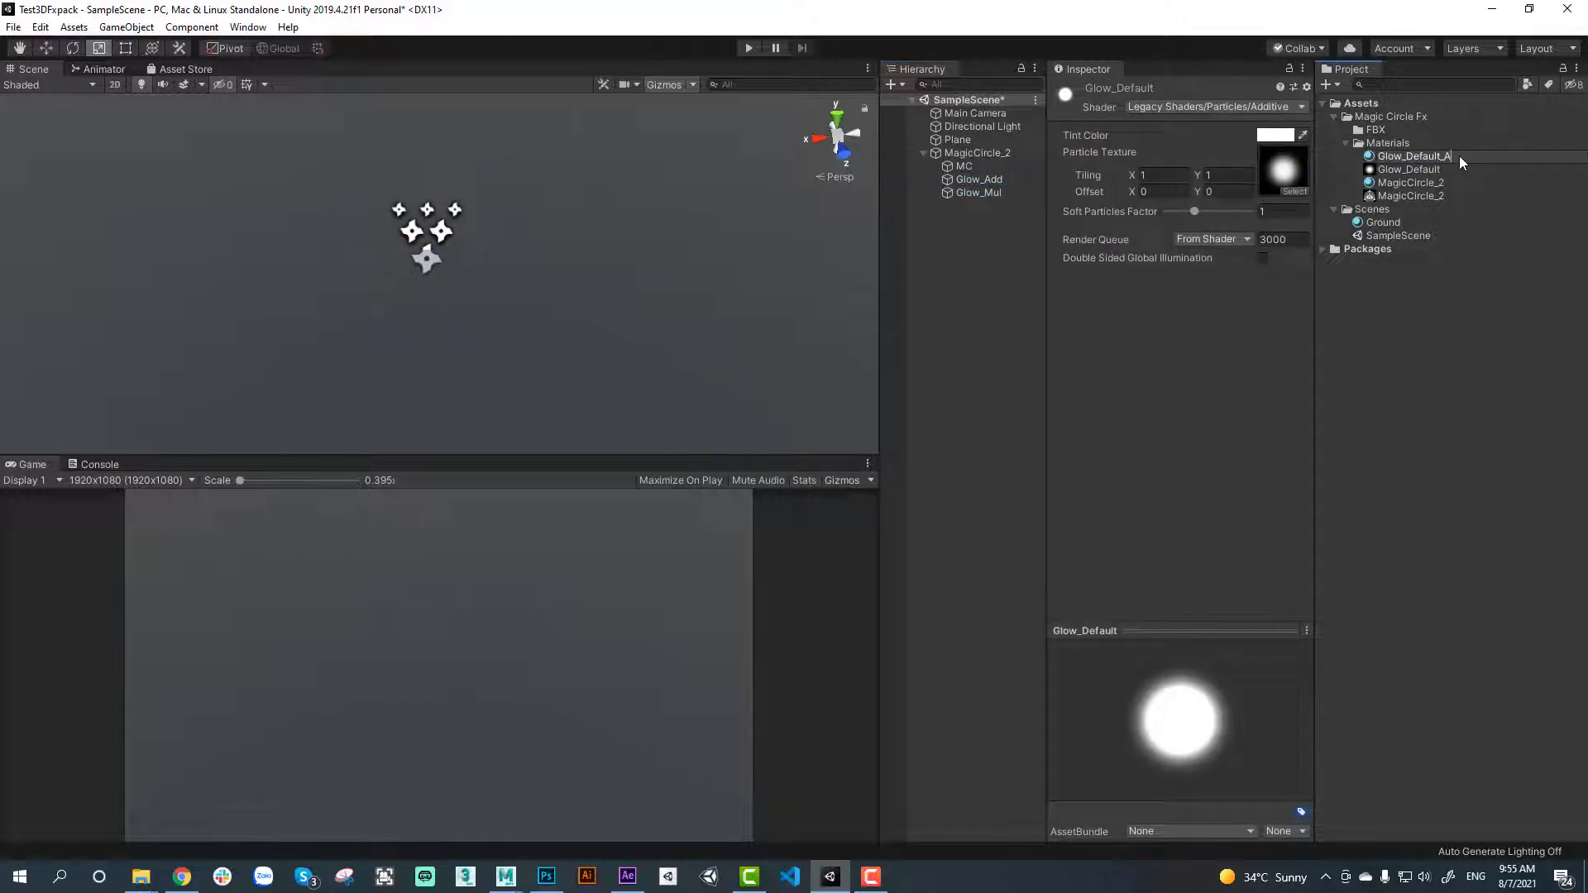
pyautogui.hotkey('ctrl', 'd')
pyautogui.write('Glow_Default_Mul')
pyautogui.press('Return')
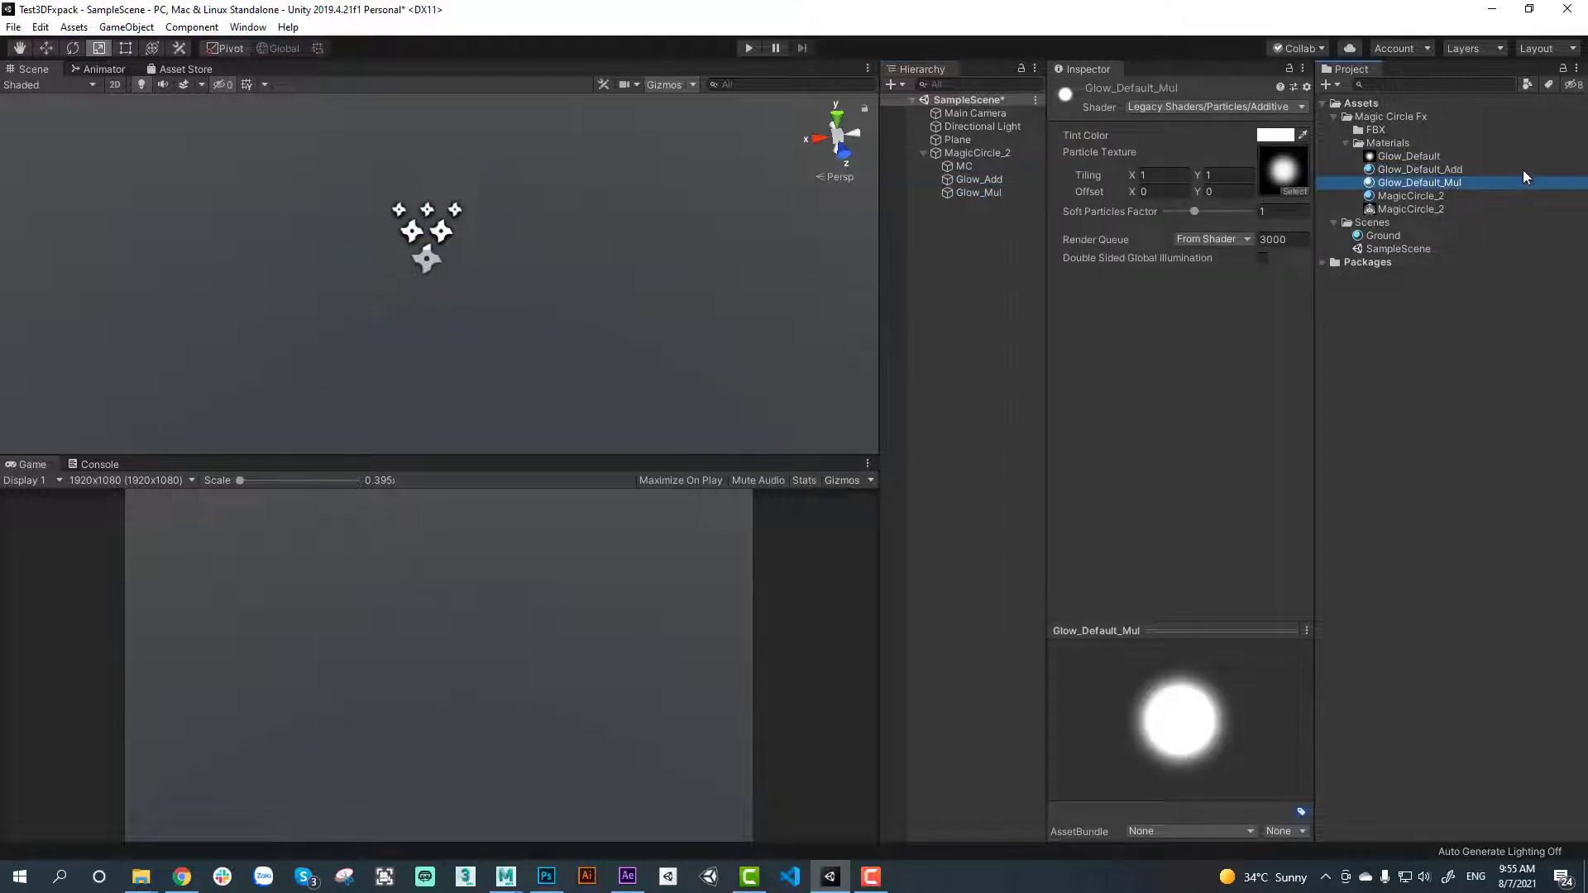
pyautogui.click(1239, 106)
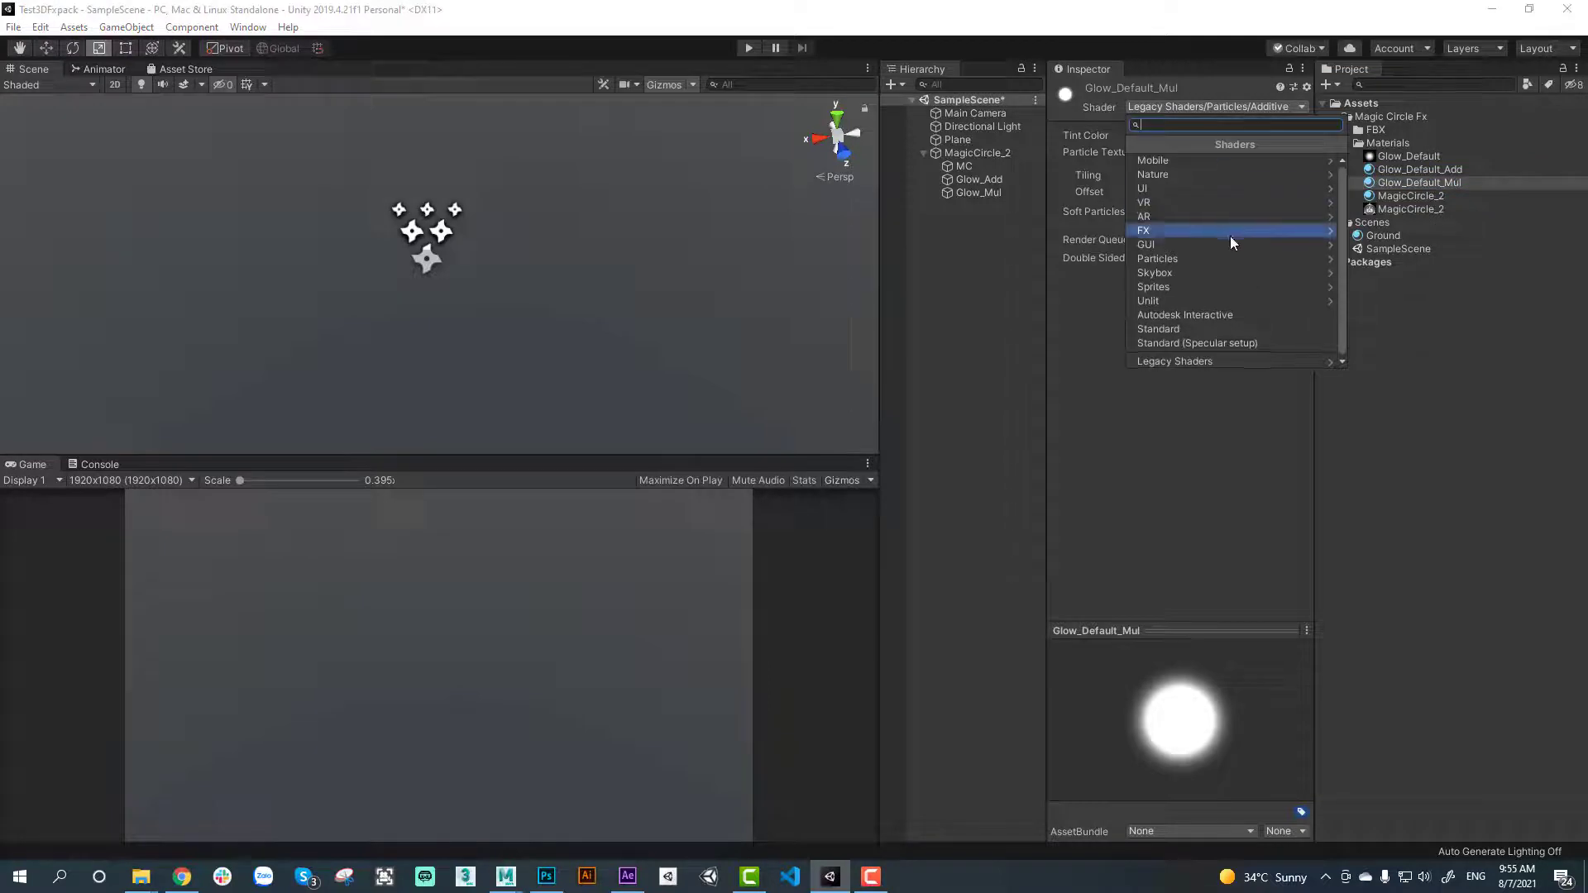
pyautogui.click(1211, 366)
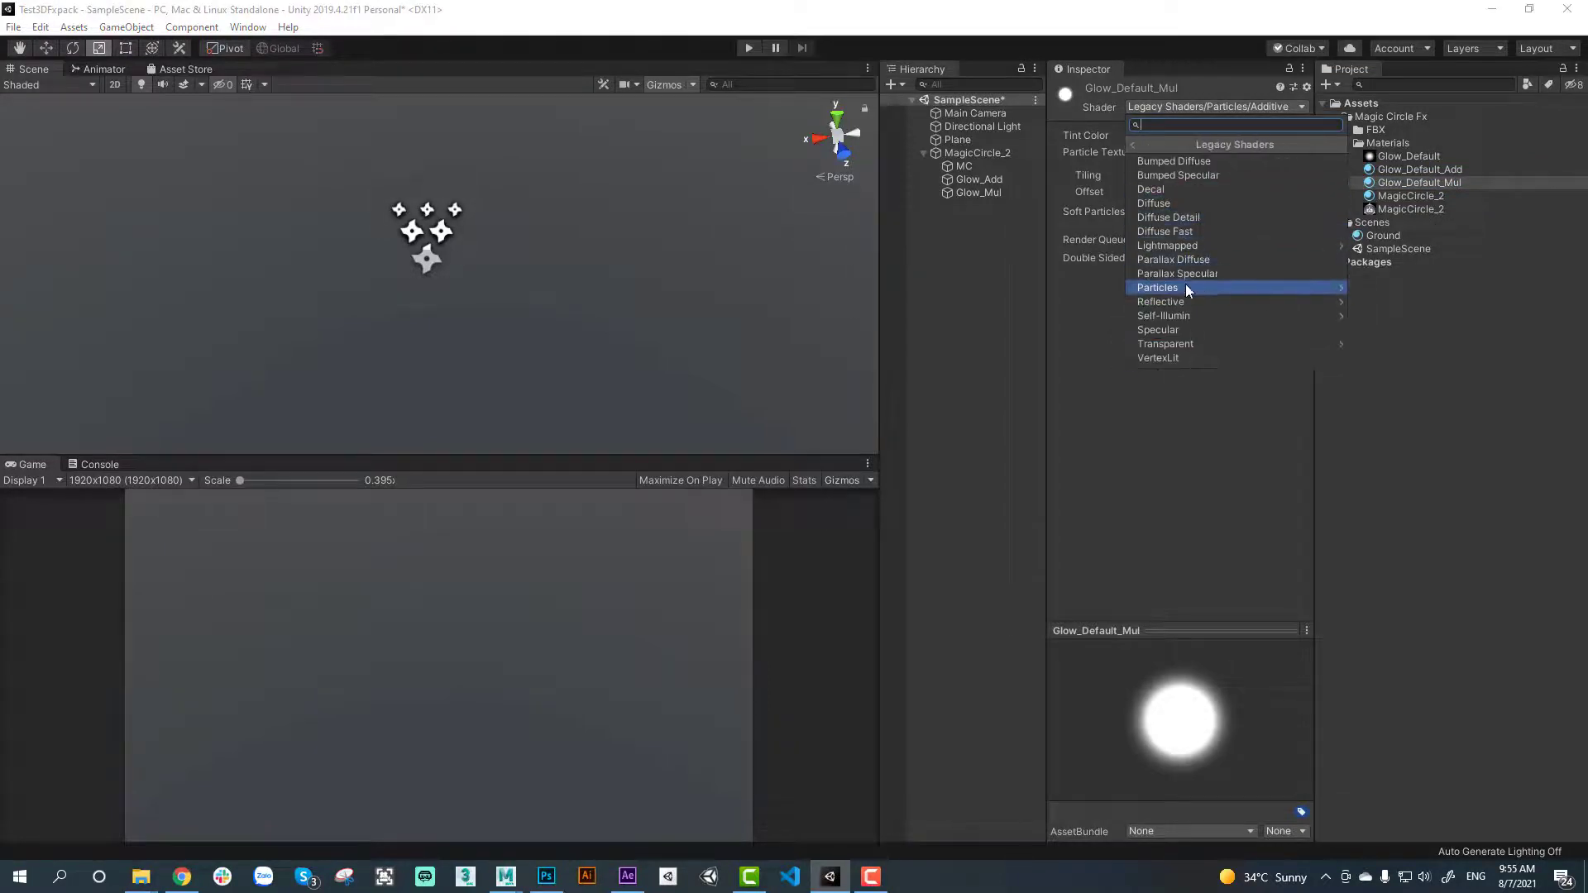
pyautogui.click(1184, 286)
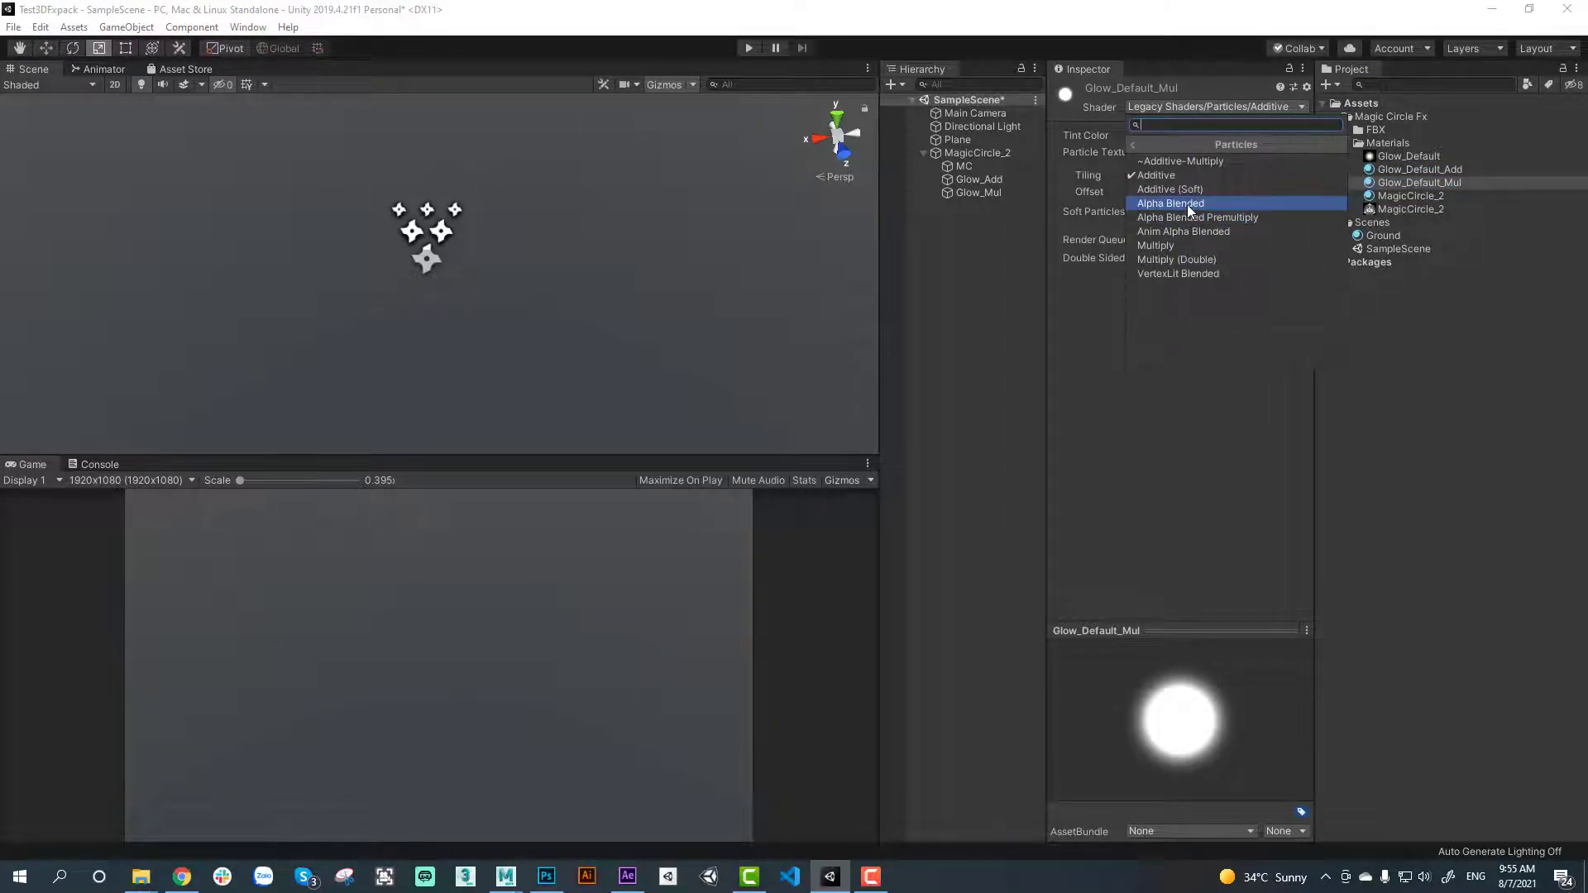
pyautogui.click(1187, 204)
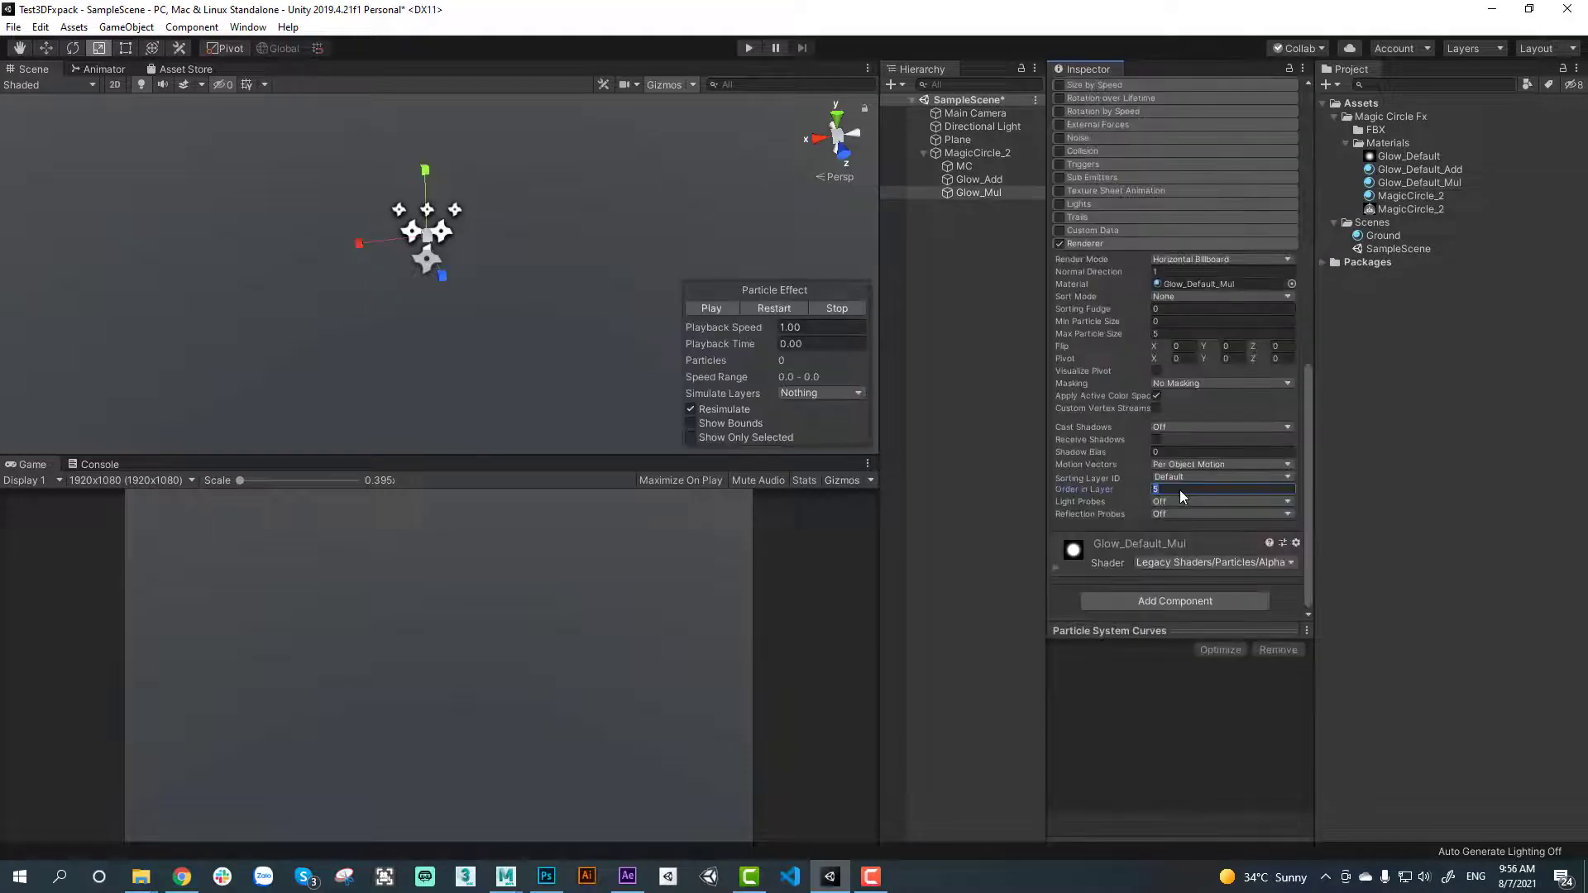
# Enter -1 for Glow_Mul and deepen its Color over Lifetime start colour to darker blue
pyautogui.write('-1')
pyautogui.scroll(3, 1198, 260)
pyautogui.click(1139, 193)
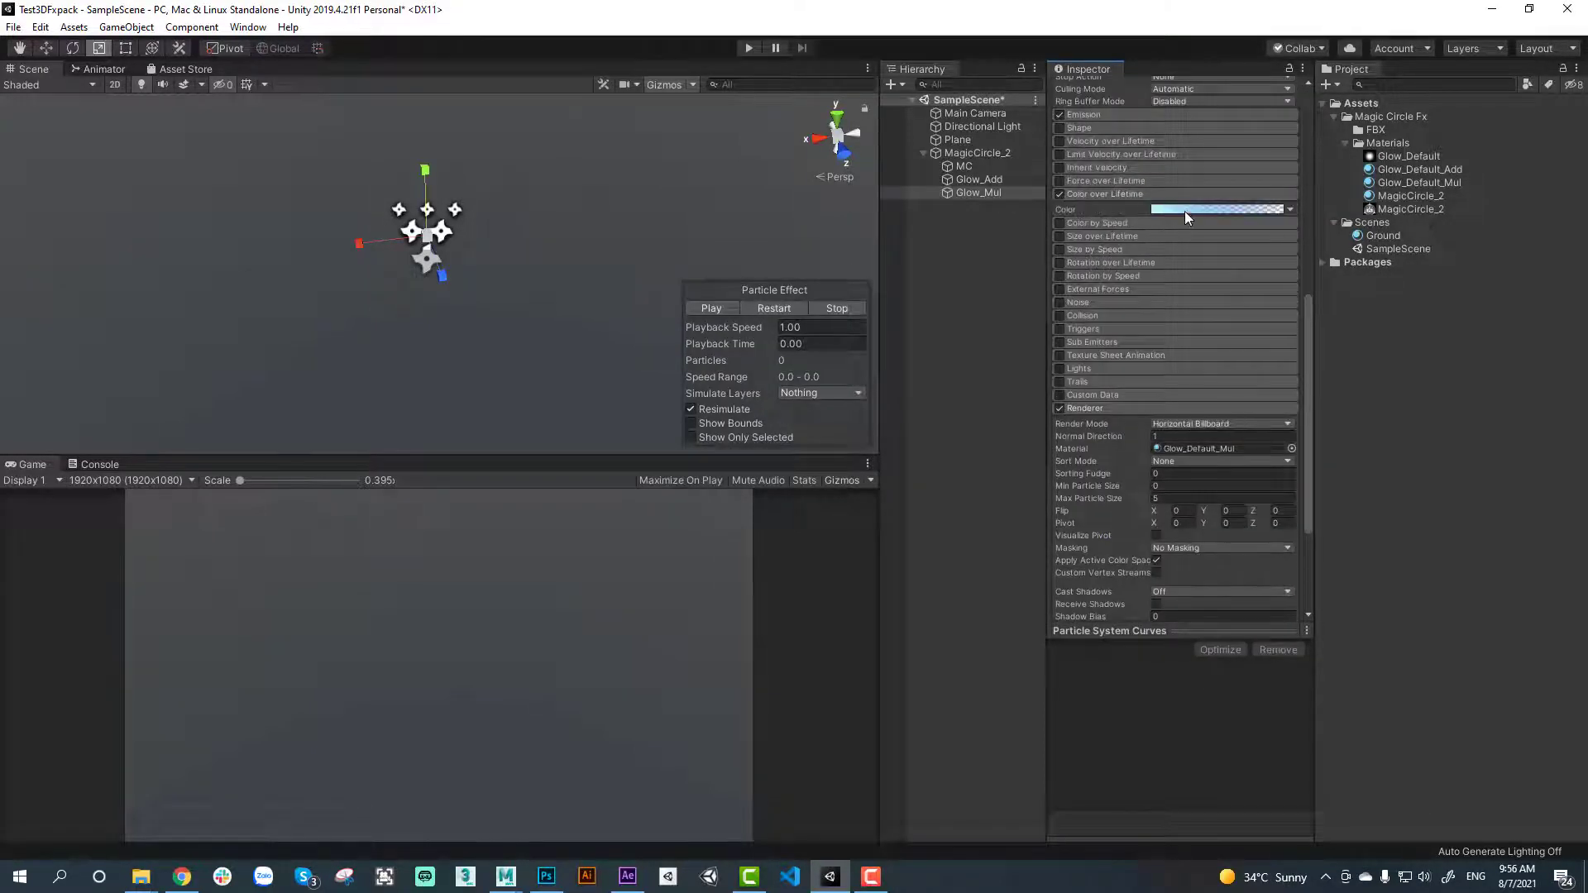
pyautogui.click(1184, 211)
pyautogui.moveTo(905, 447); pyautogui.dragTo(907, 454)
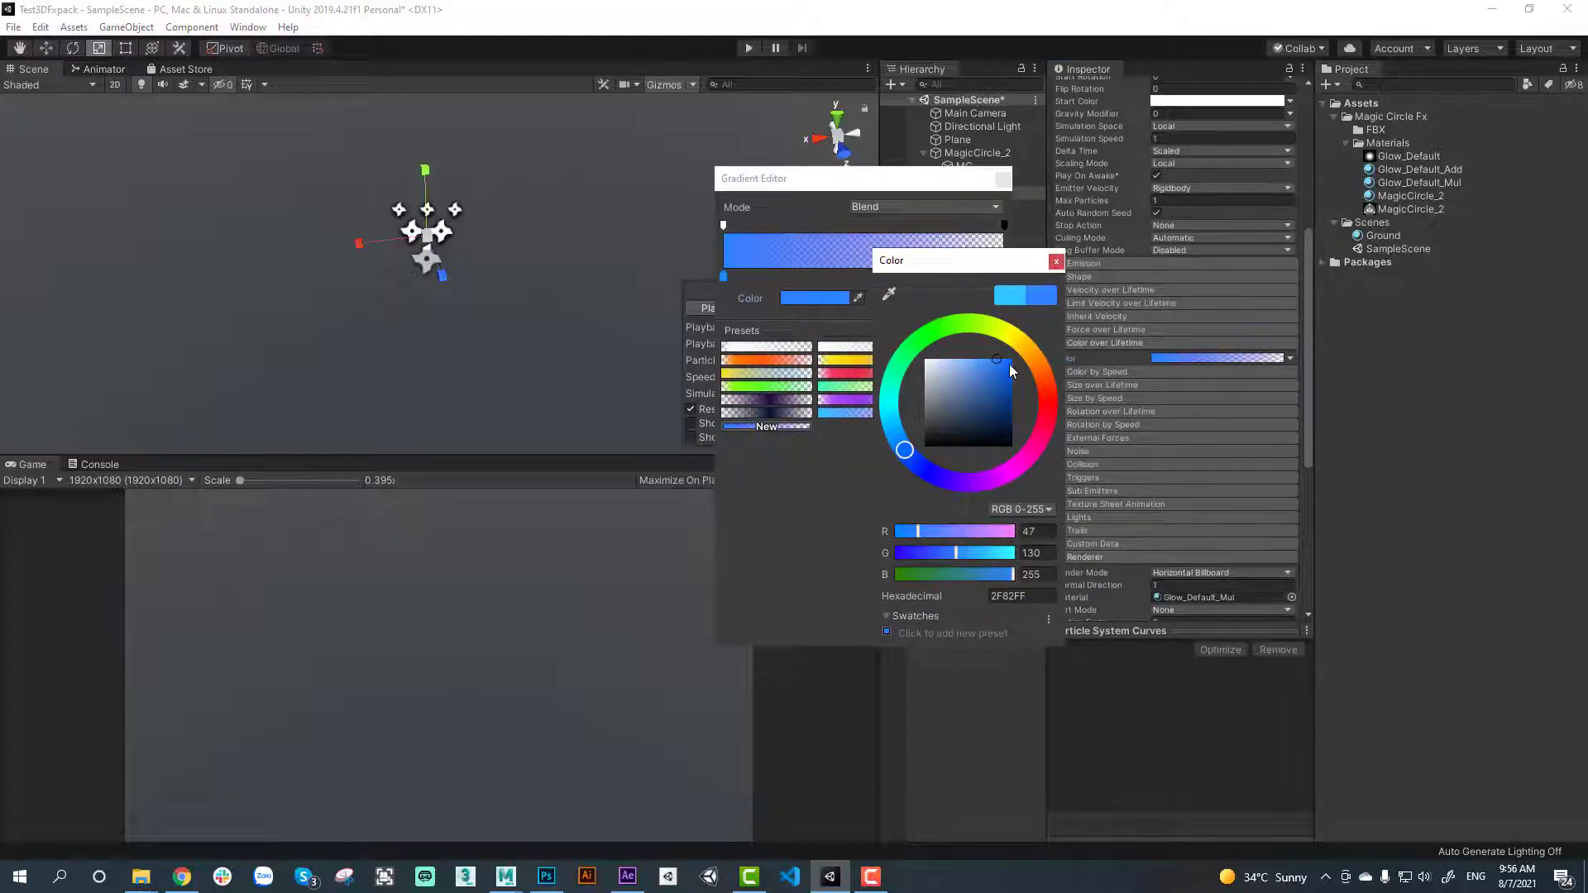
pyautogui.click(1055, 261)
# Change the Glow_Mul gradient's end colour to violet 4000C8
pyautogui.click(1006, 278)
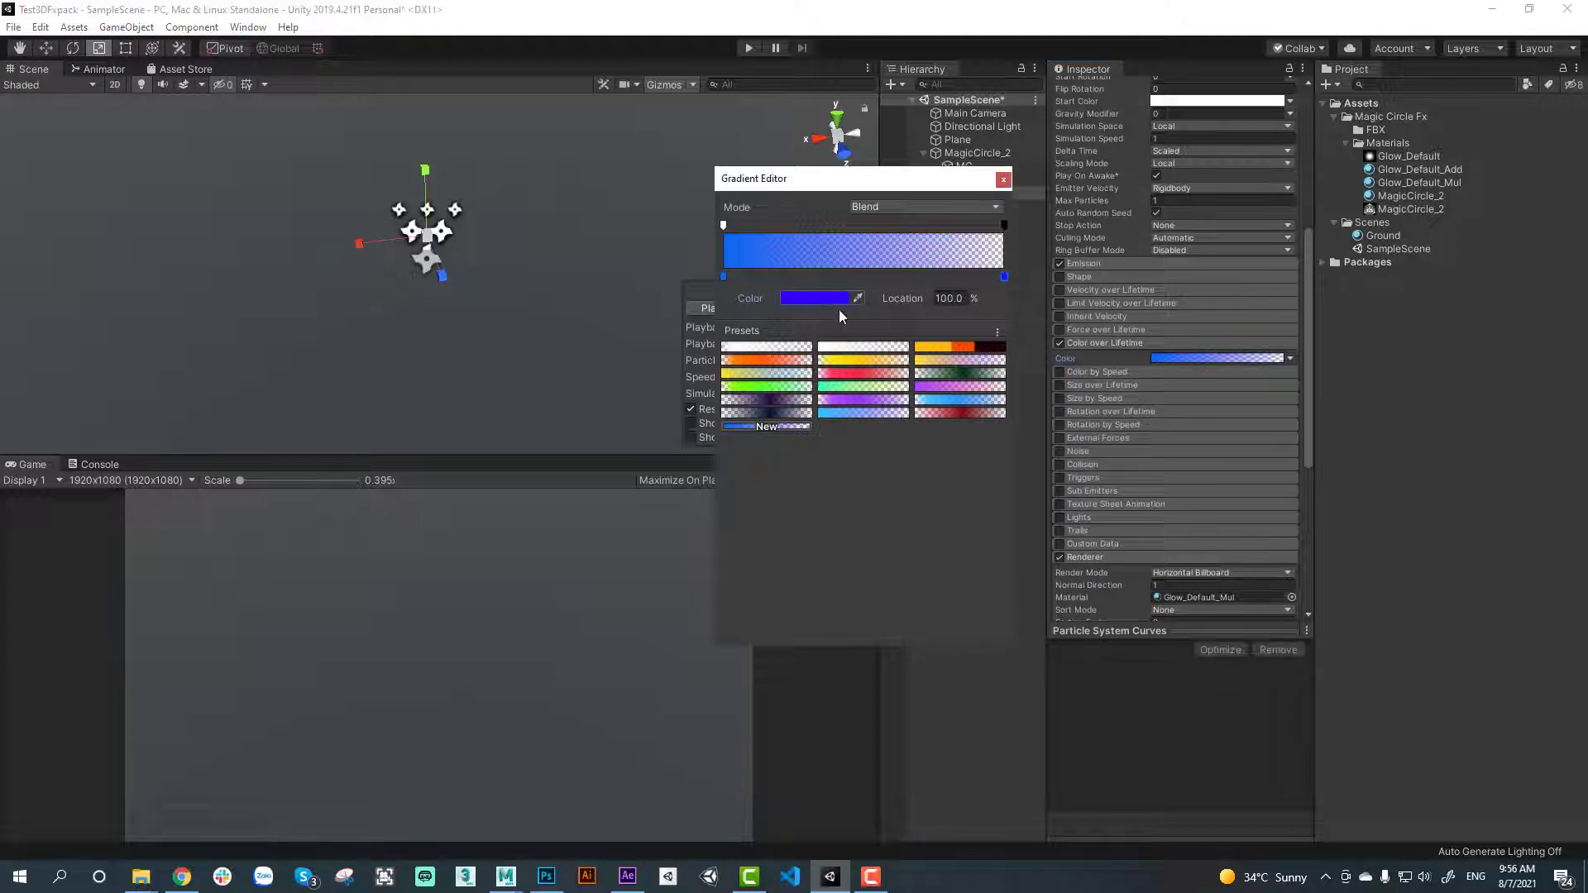
pyautogui.click(860, 298)
pyautogui.moveTo(947, 485); pyautogui.dragTo(963, 475)
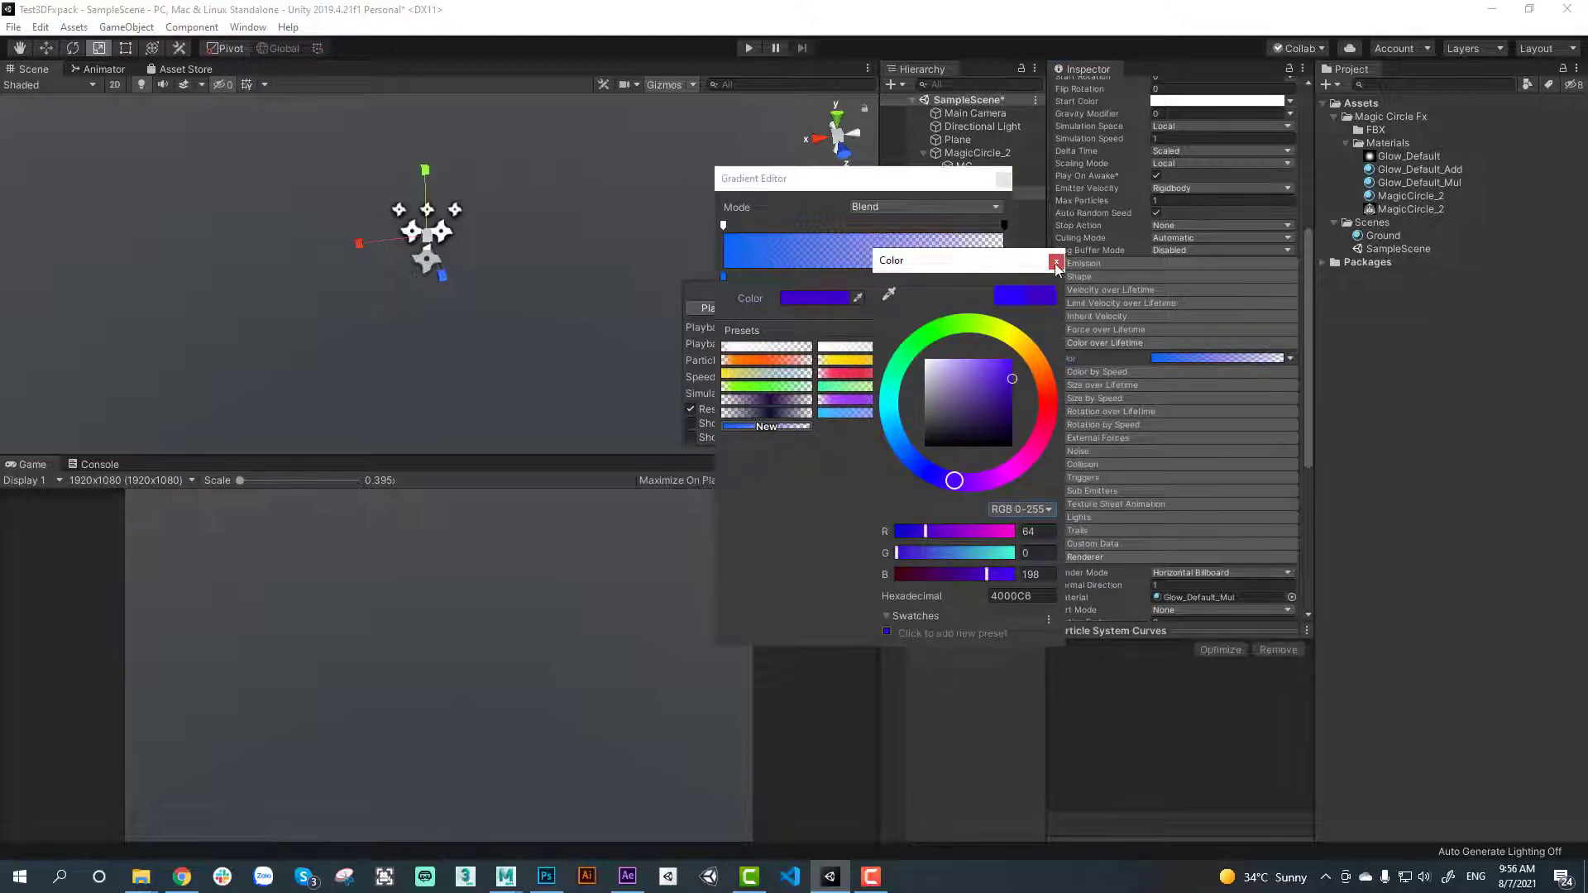
pyautogui.click(1055, 261)
pyautogui.click(1004, 181)
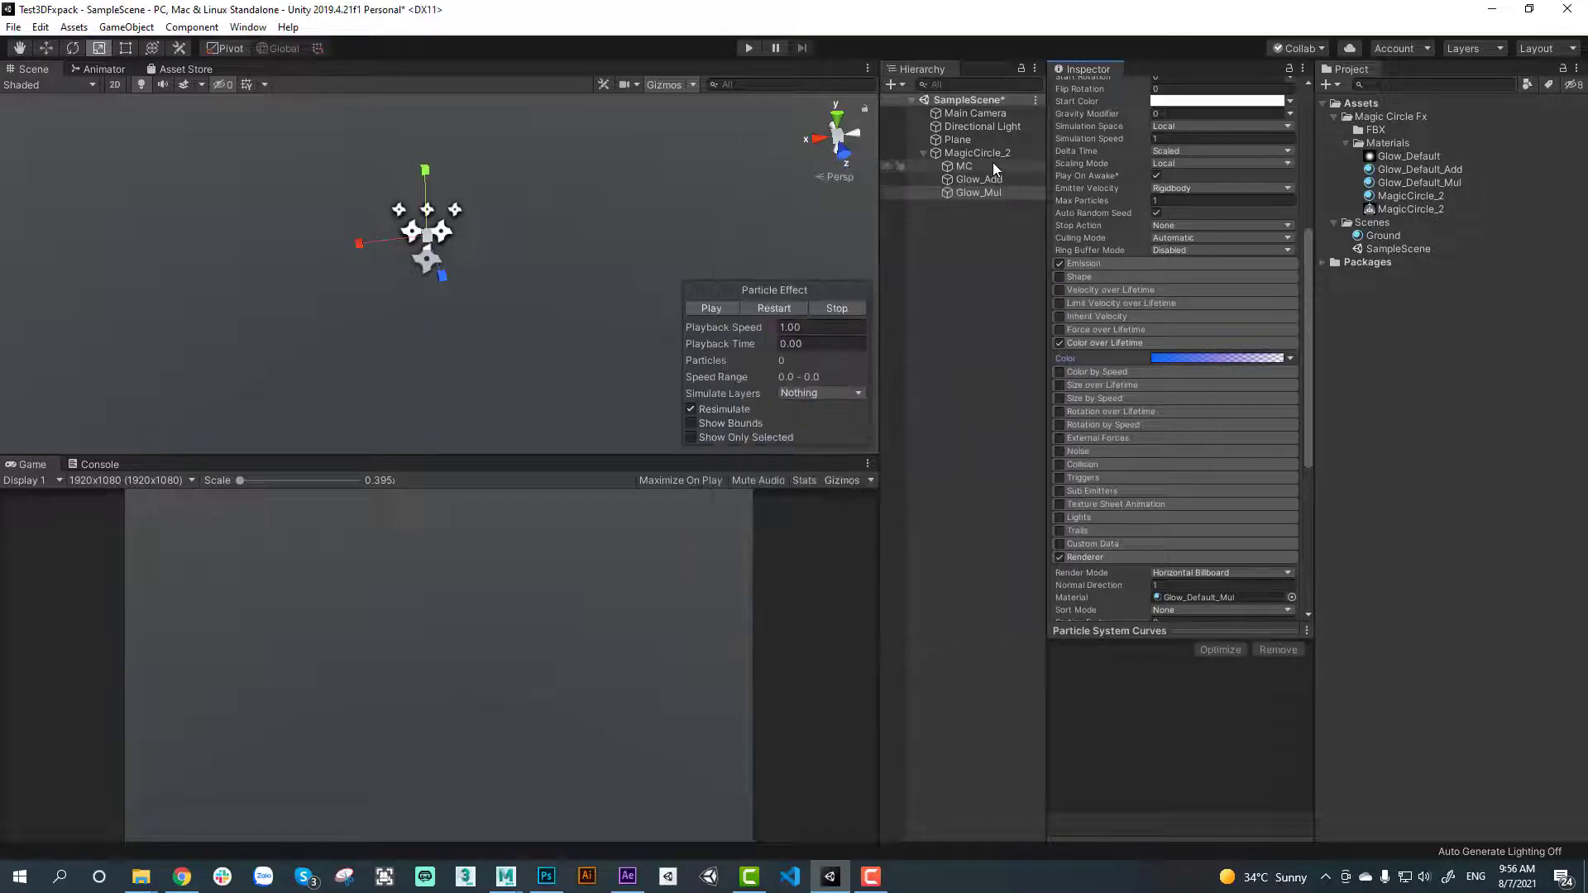
# Pick the Glow_Default texture asset and bring it up in Photoshop for editing
pyautogui.keyDown('shift'); pyautogui.click(992, 164); pyautogui.keyUp('shift')
pyautogui.click(979, 191)
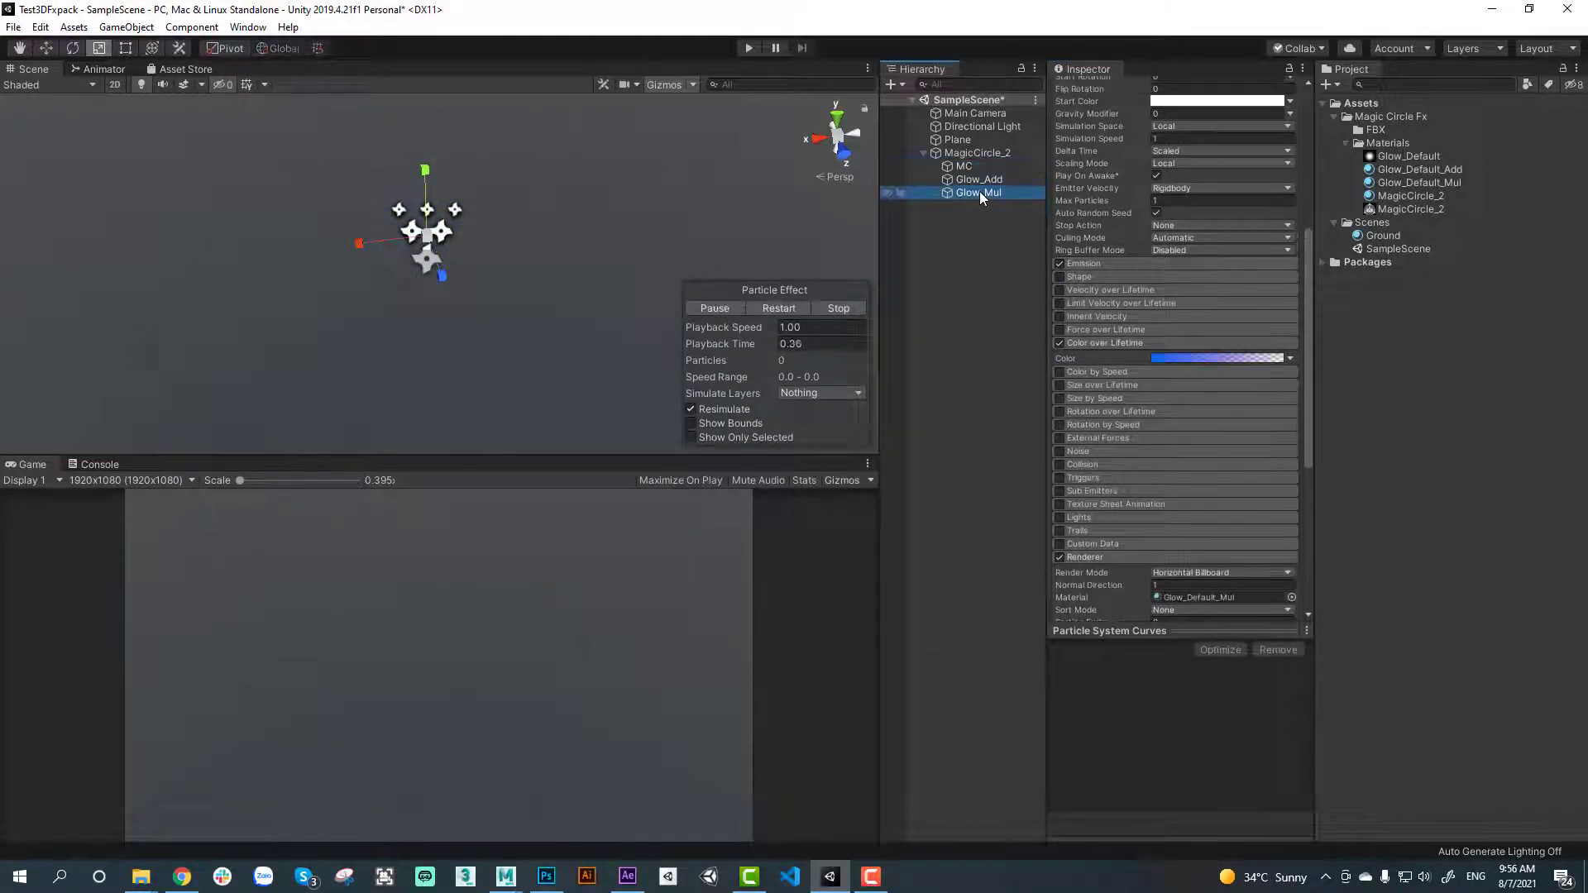
pyautogui.click(1401, 157)
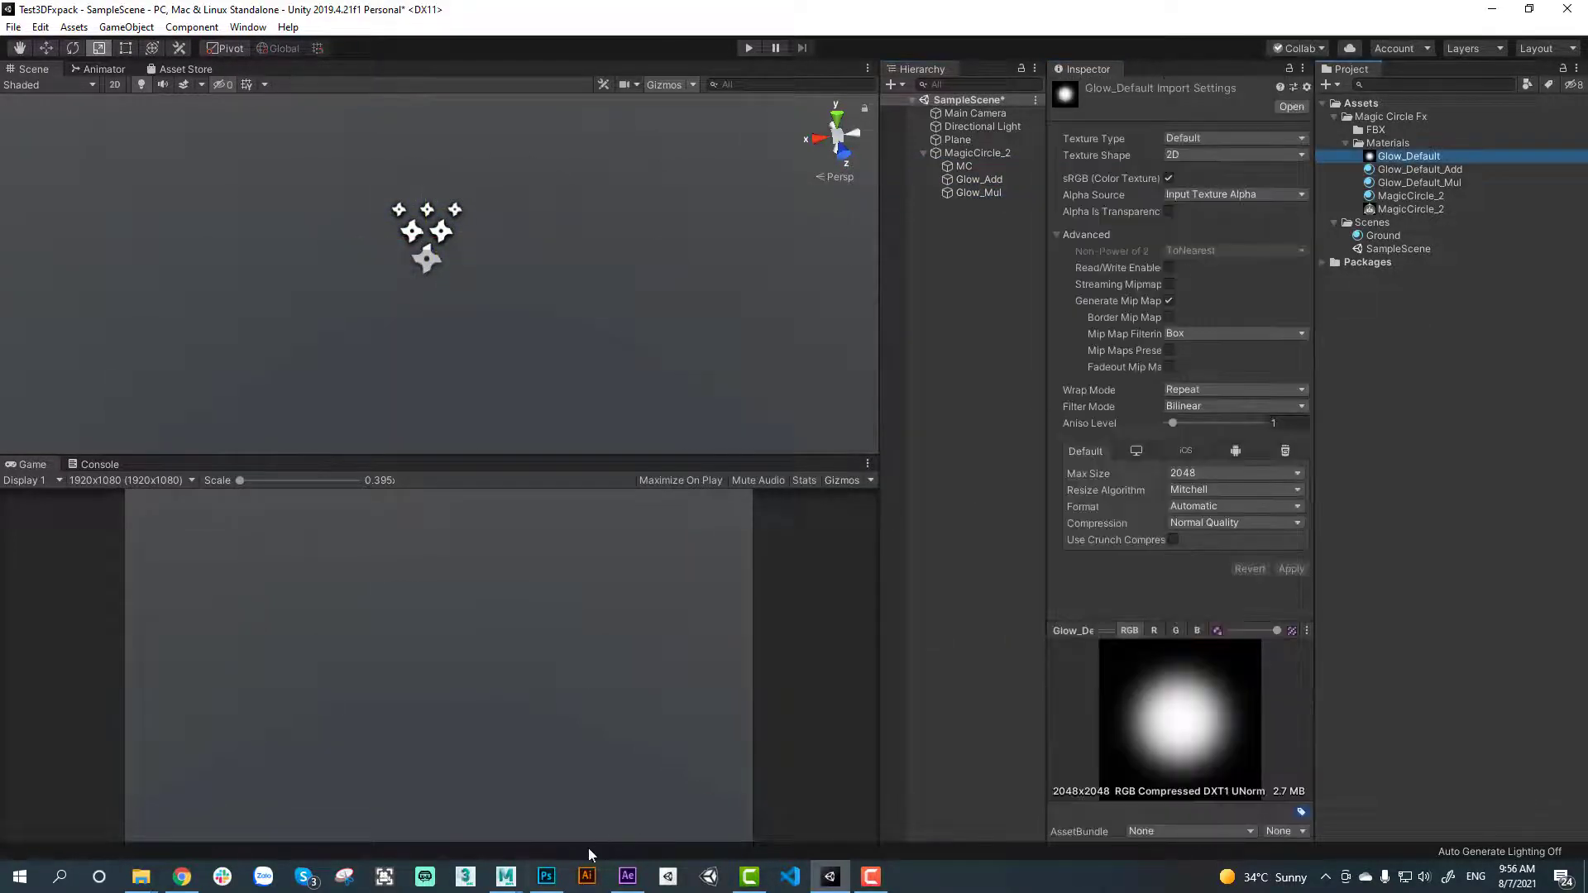
pyautogui.click(546, 876)
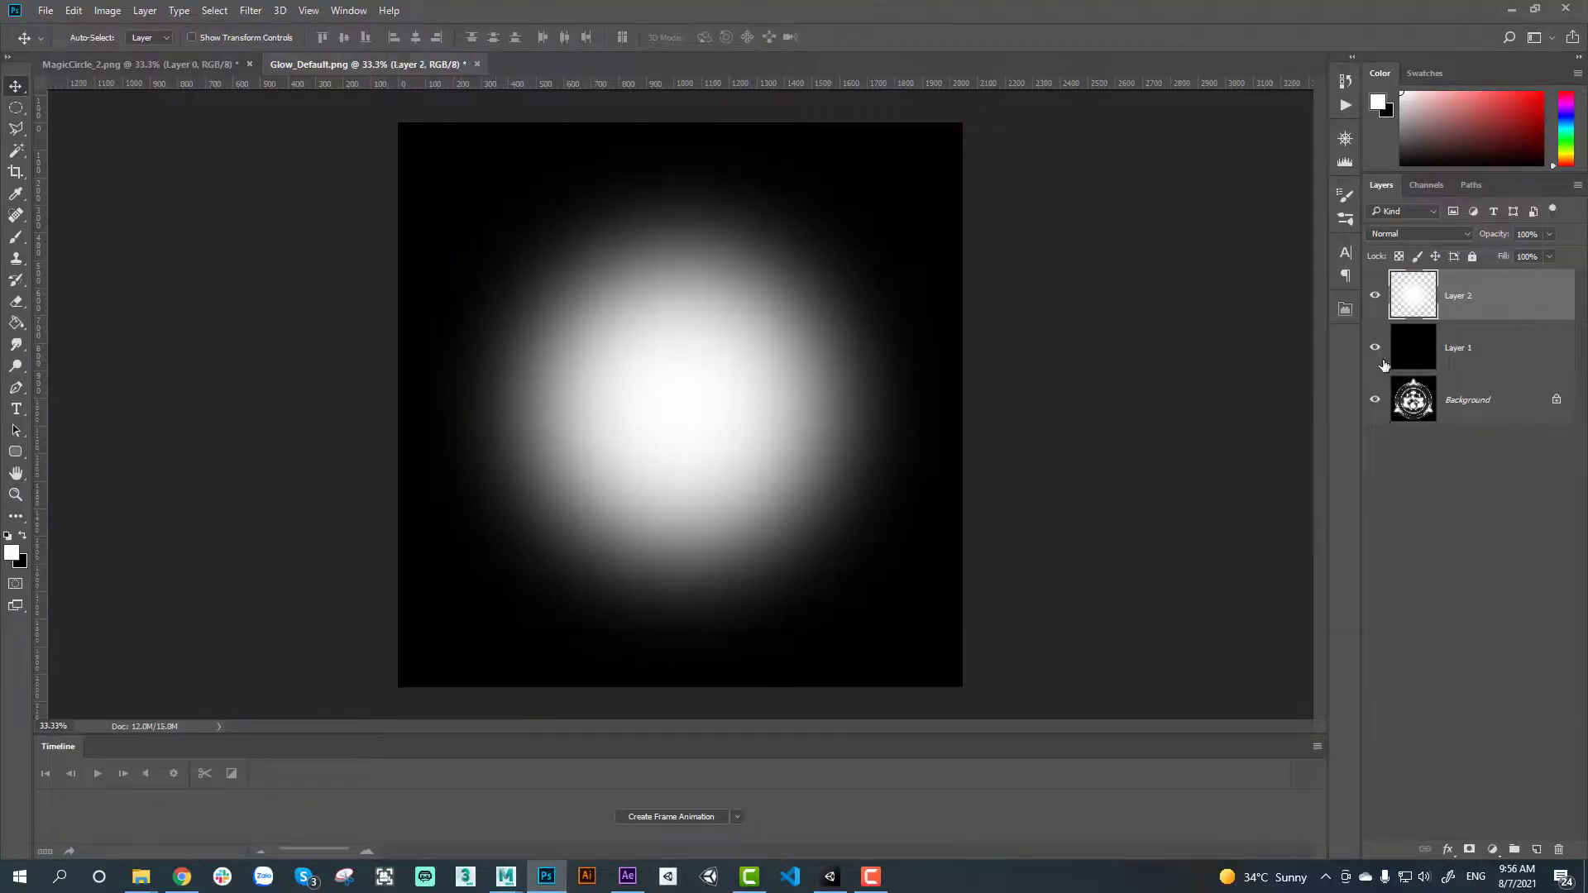
# Delete the black Layer 1 and the Background, leaving only the glow layer
pyautogui.moveTo(1381, 364); pyautogui.dragTo(1377, 410)
pyautogui.click(1475, 348)
pyautogui.click(1494, 402)
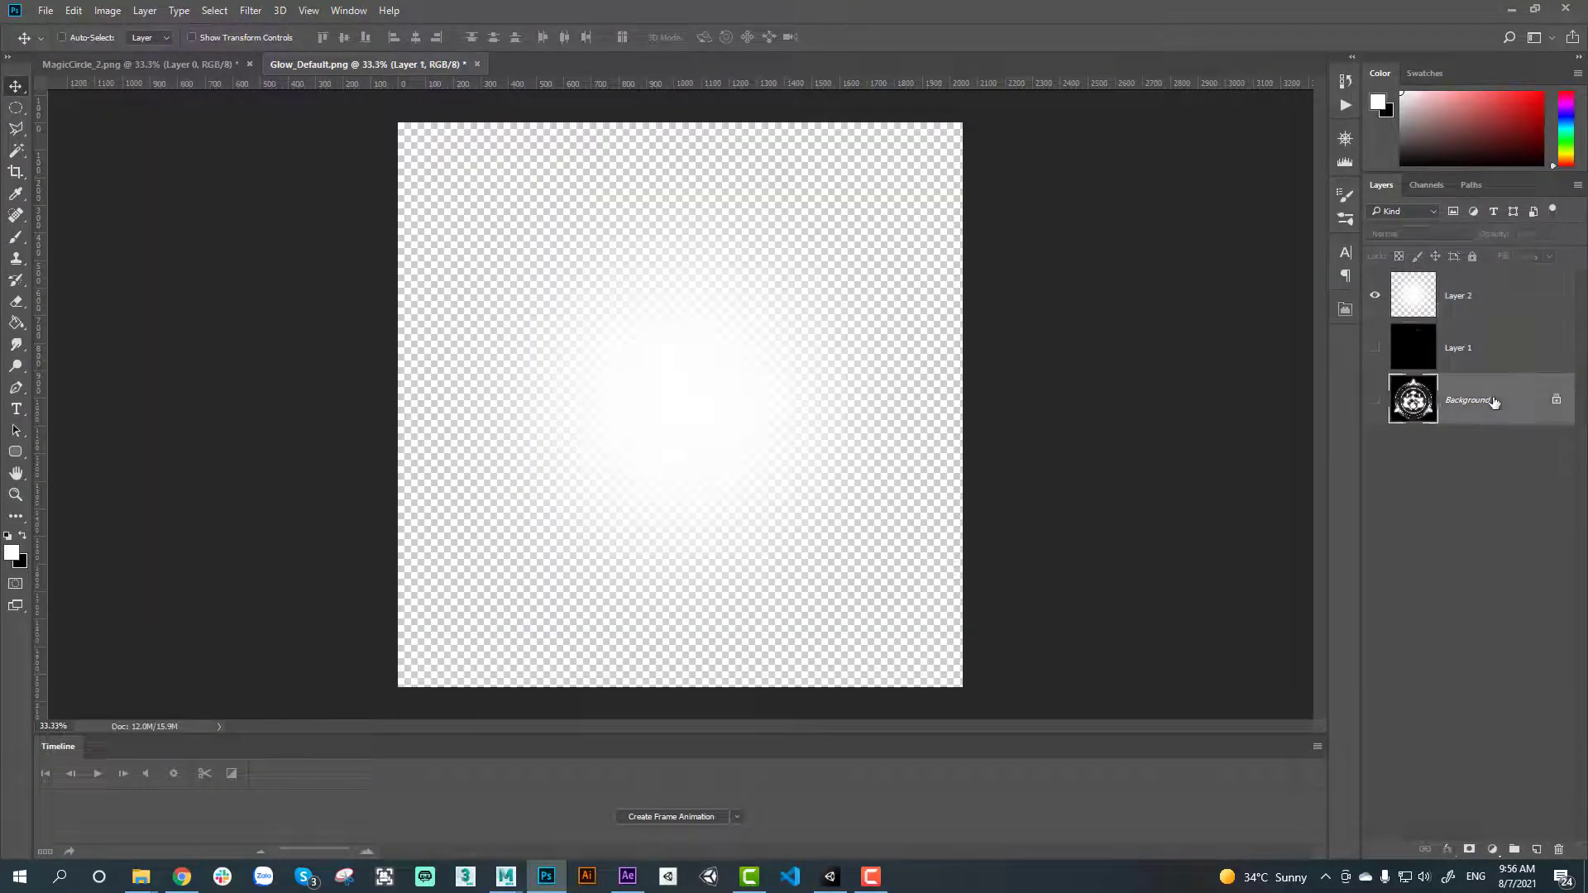
pyautogui.doubleClick(1494, 402)
pyautogui.press('Return')
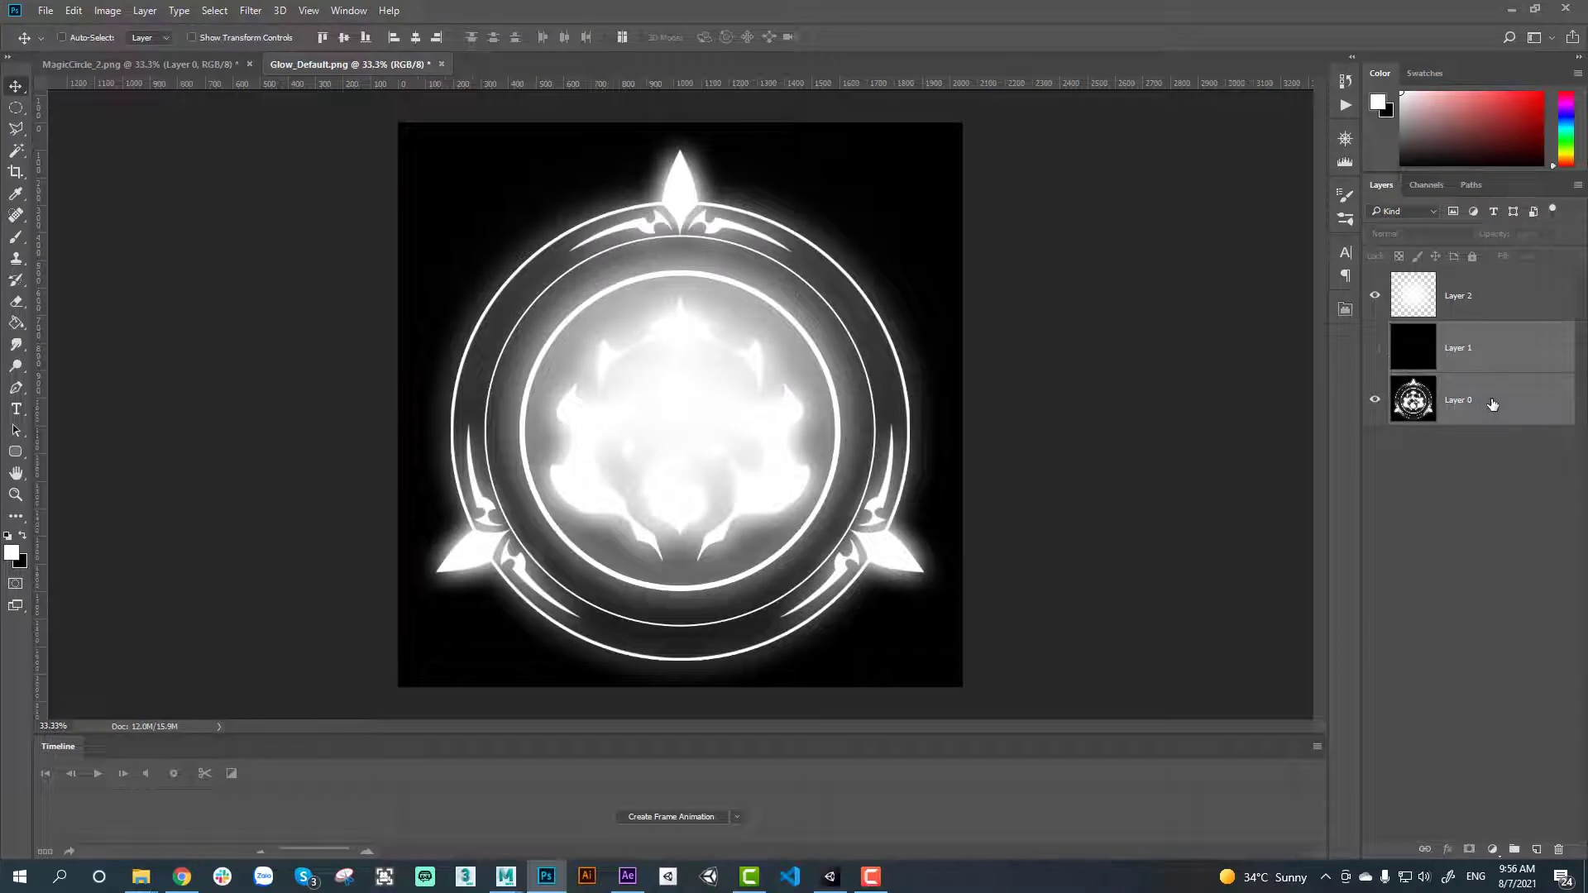
pyautogui.press('Delete')
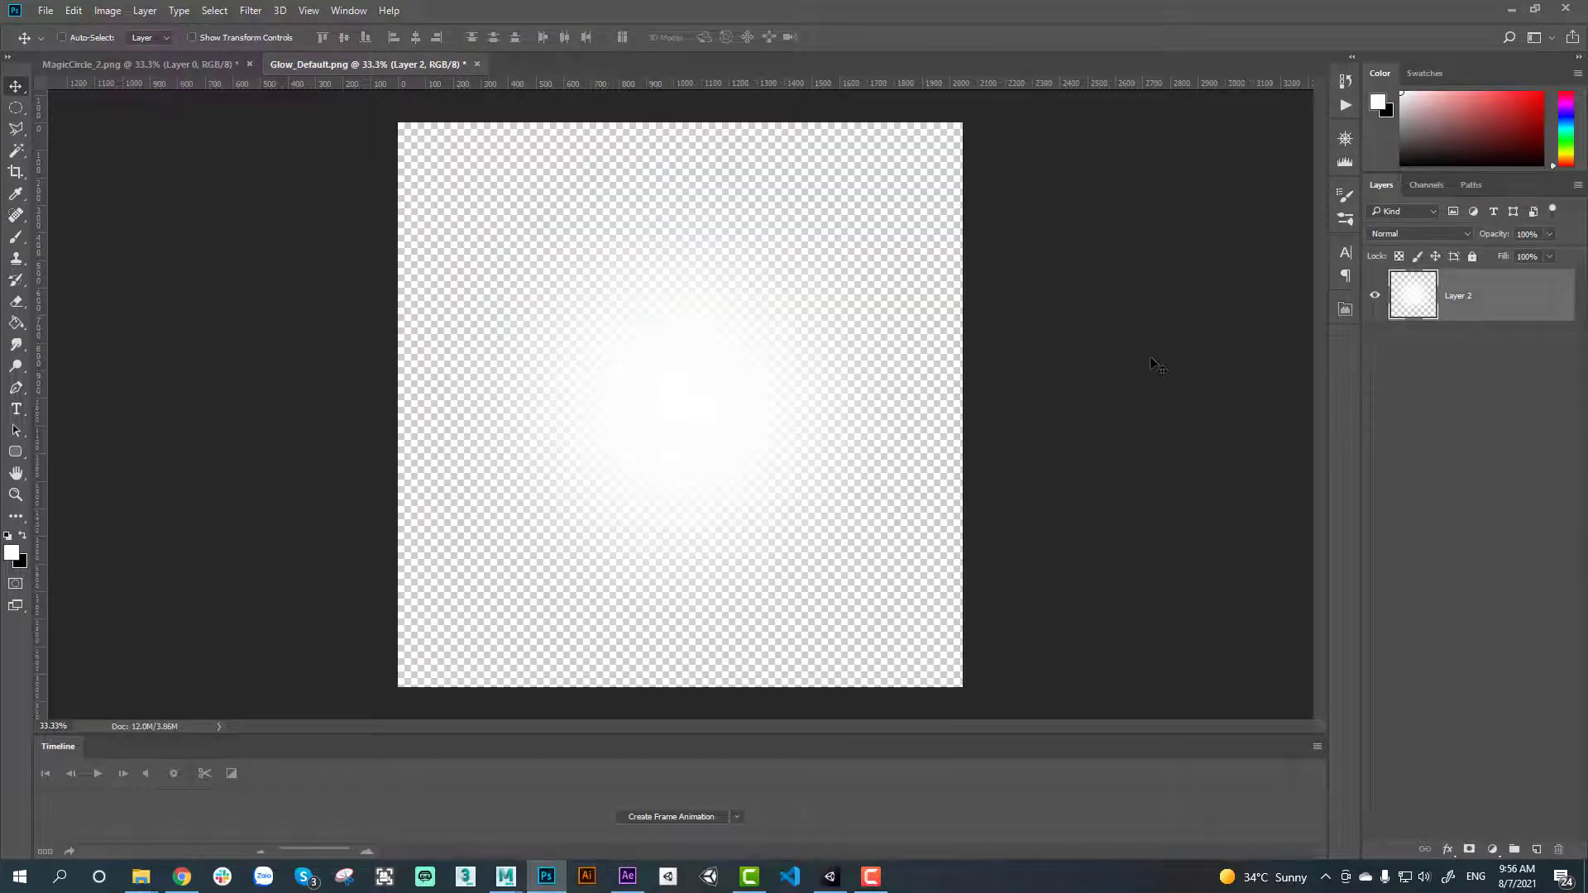
# Save over the existing Glow_Default.png file
pyautogui.hotkey('ctrl', 'shift', 's')
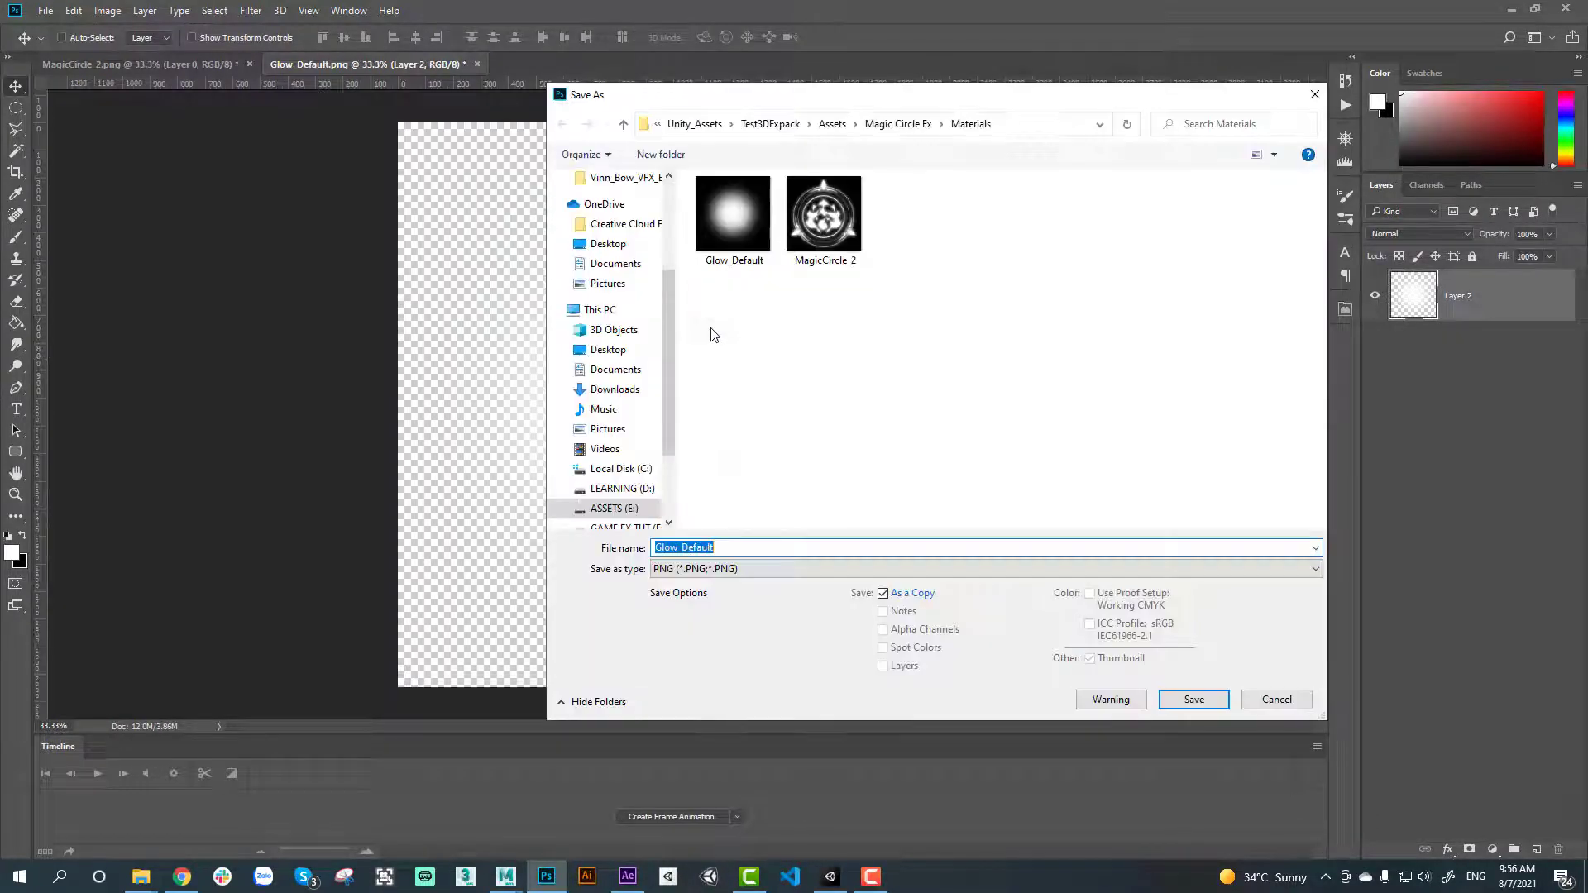
pyautogui.doubleClick(734, 236)
pyautogui.click(826, 440)
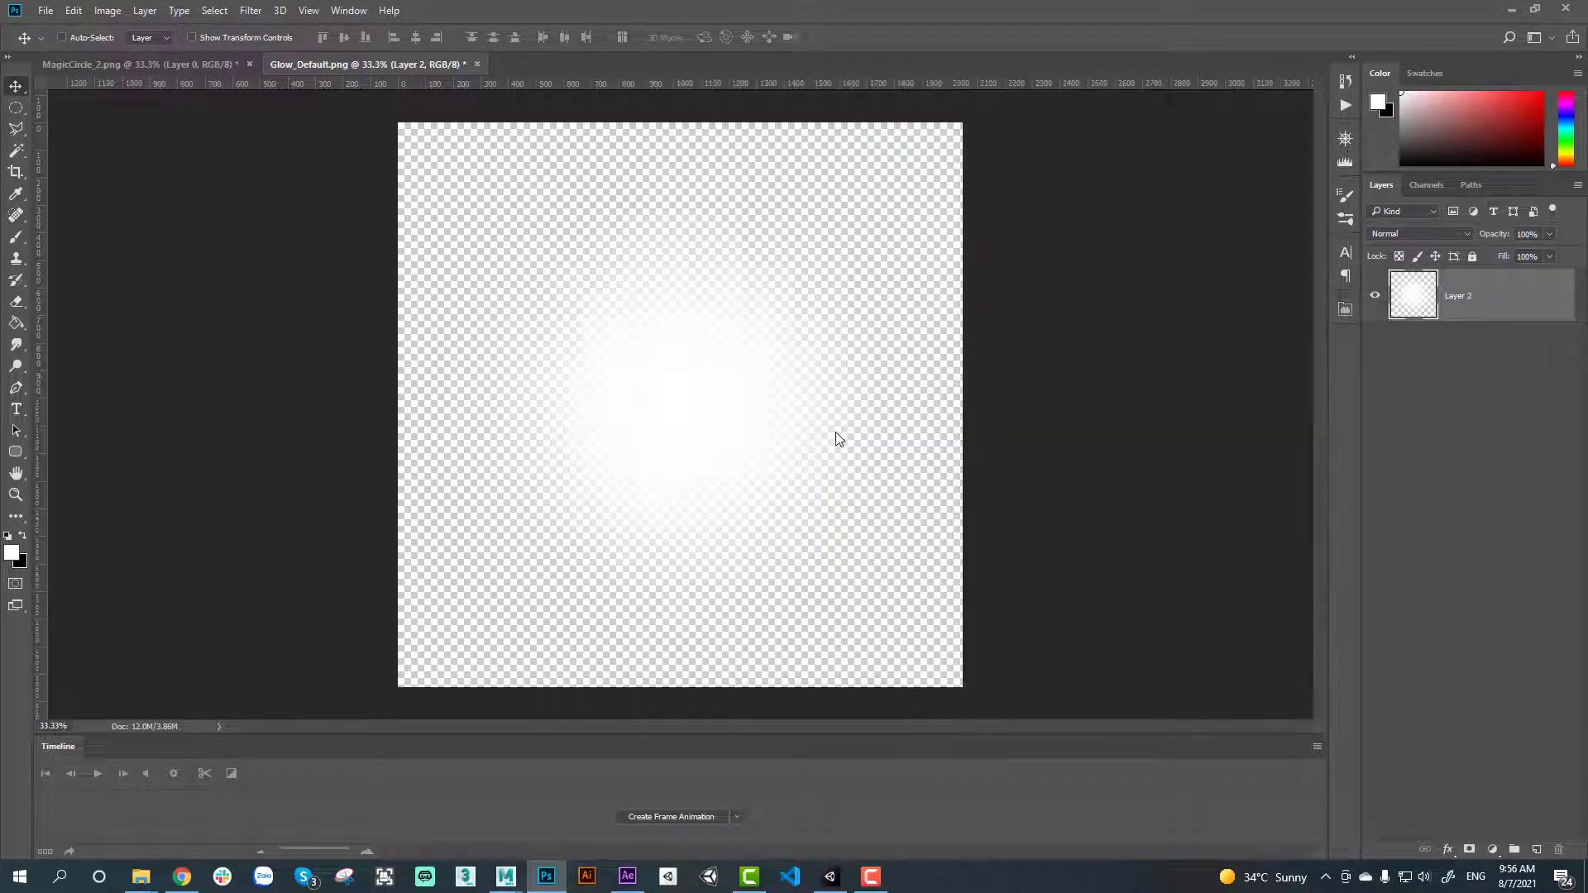
pyautogui.click(890, 282)
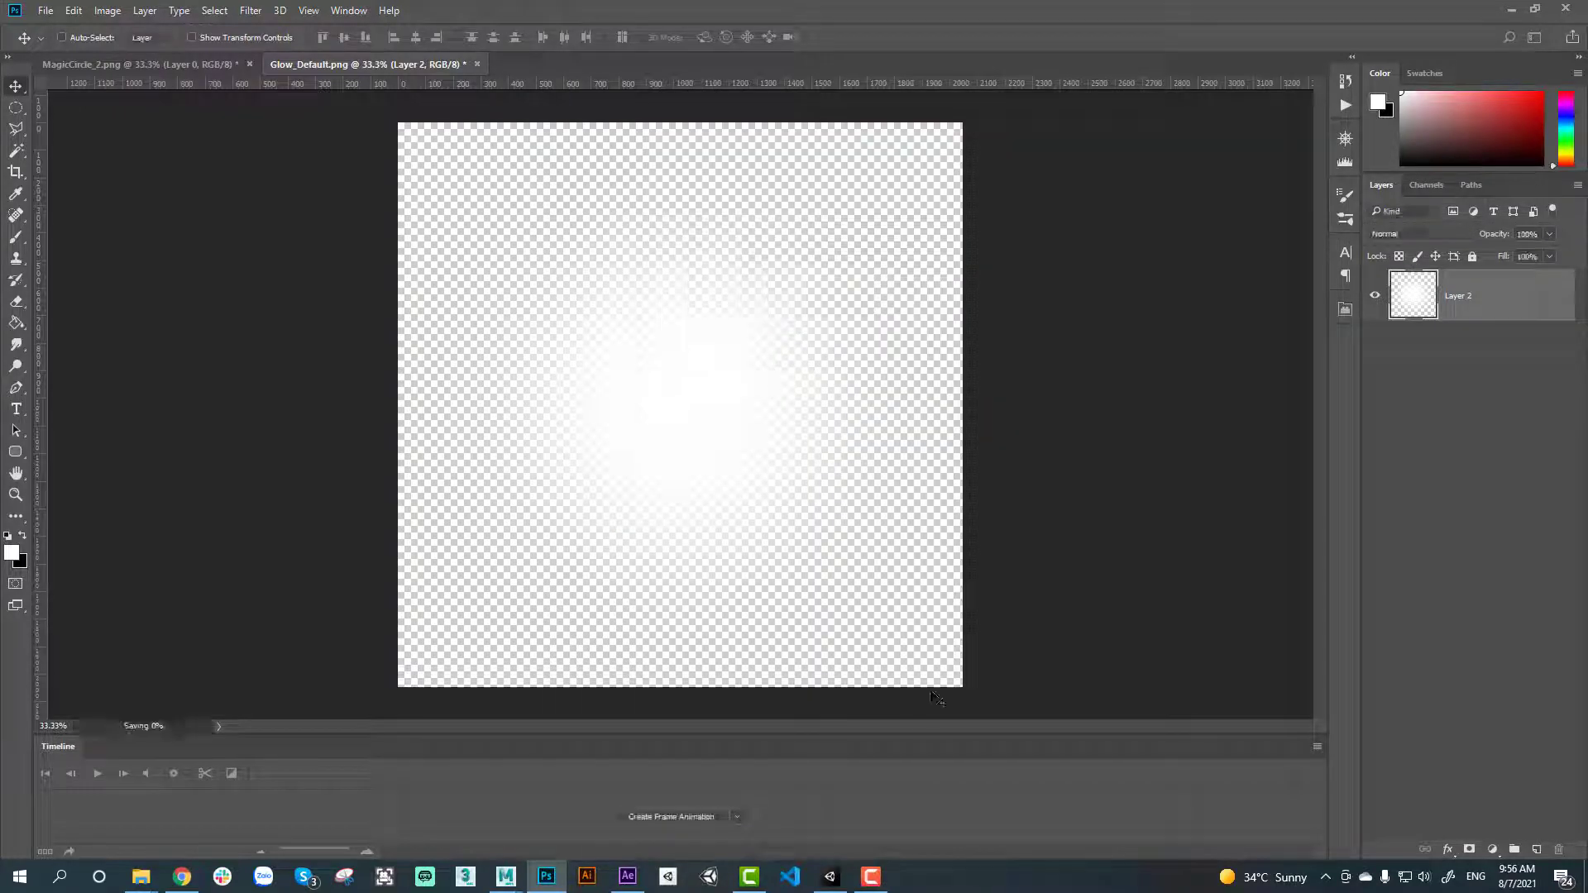
# In Unity, select MC, Glow_Add and Glow_Mul and restart the effect to preview the glow
pyautogui.click(831, 876)
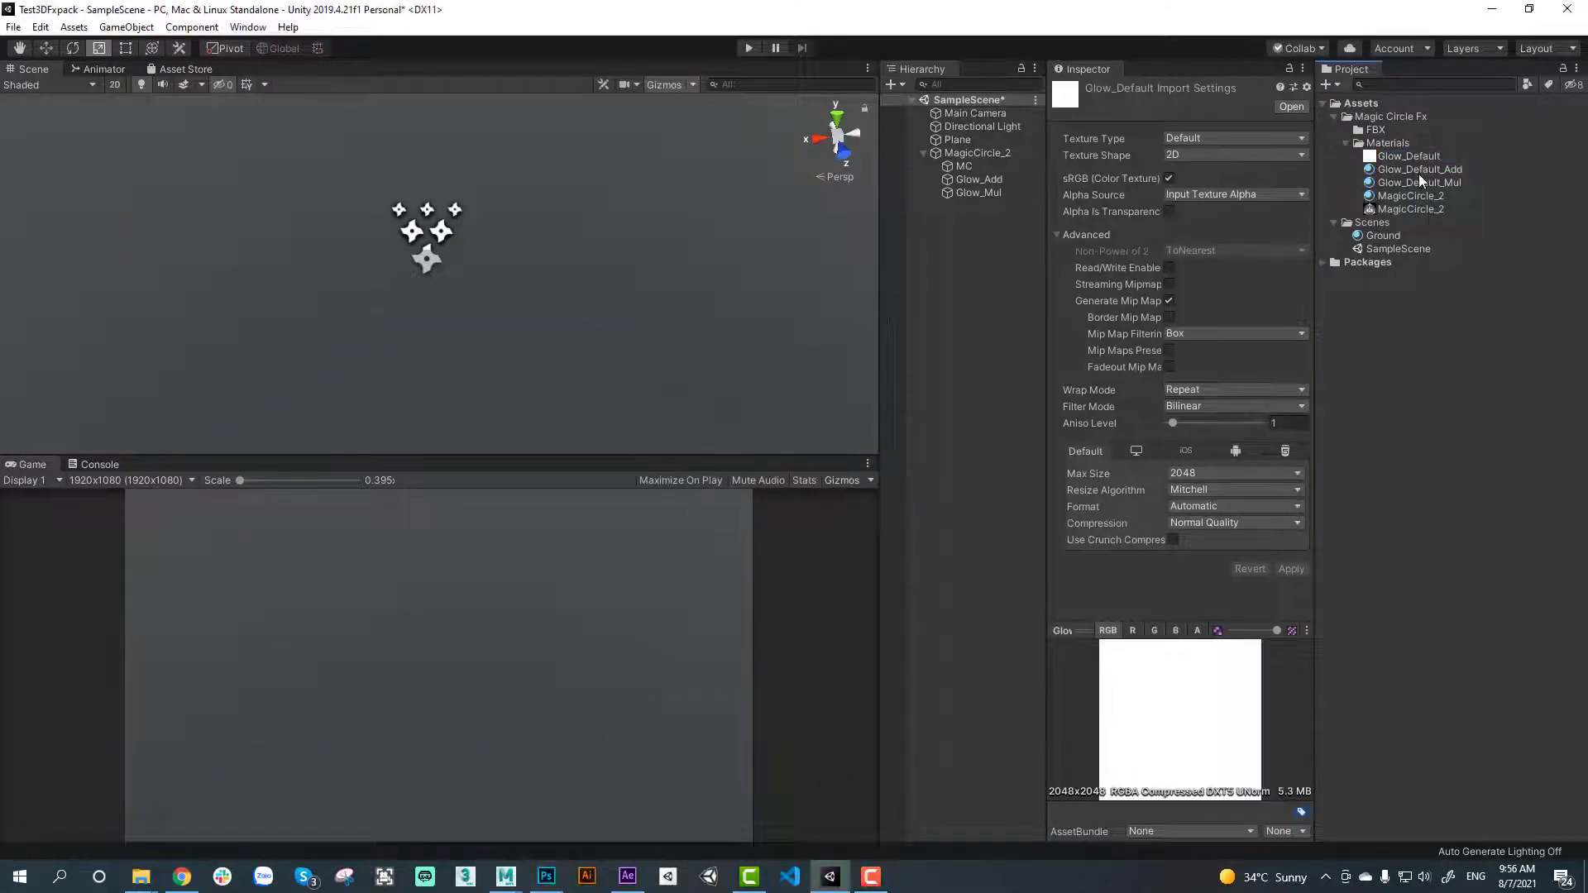
pyautogui.click(988, 169)
pyautogui.keyDown('shift'); pyautogui.click(989, 195); pyautogui.keyUp('shift')
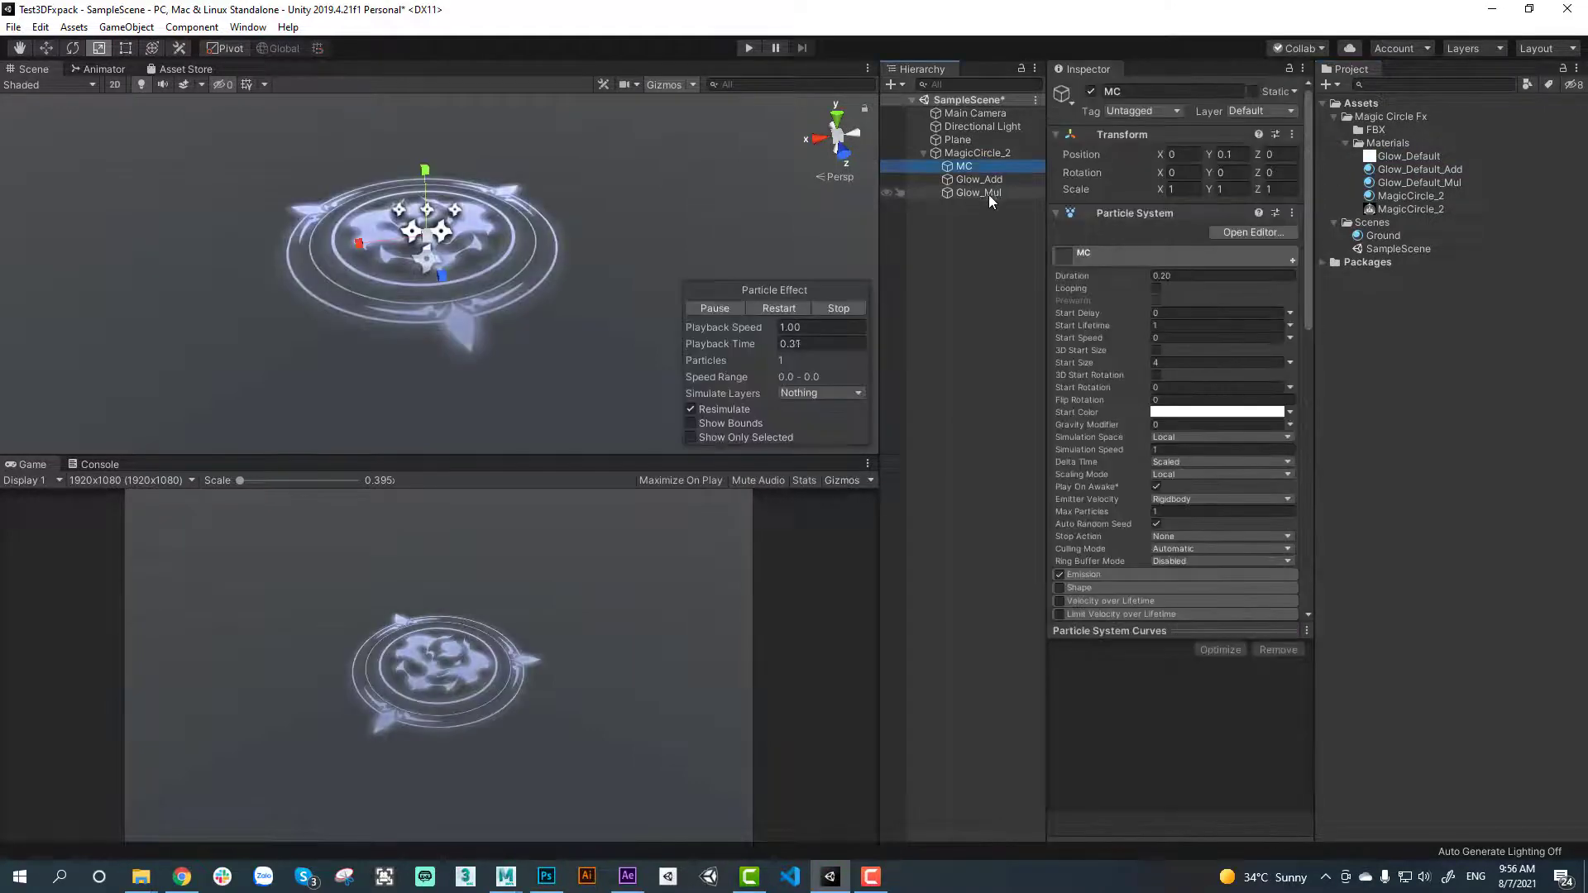
pyautogui.click(771, 311)
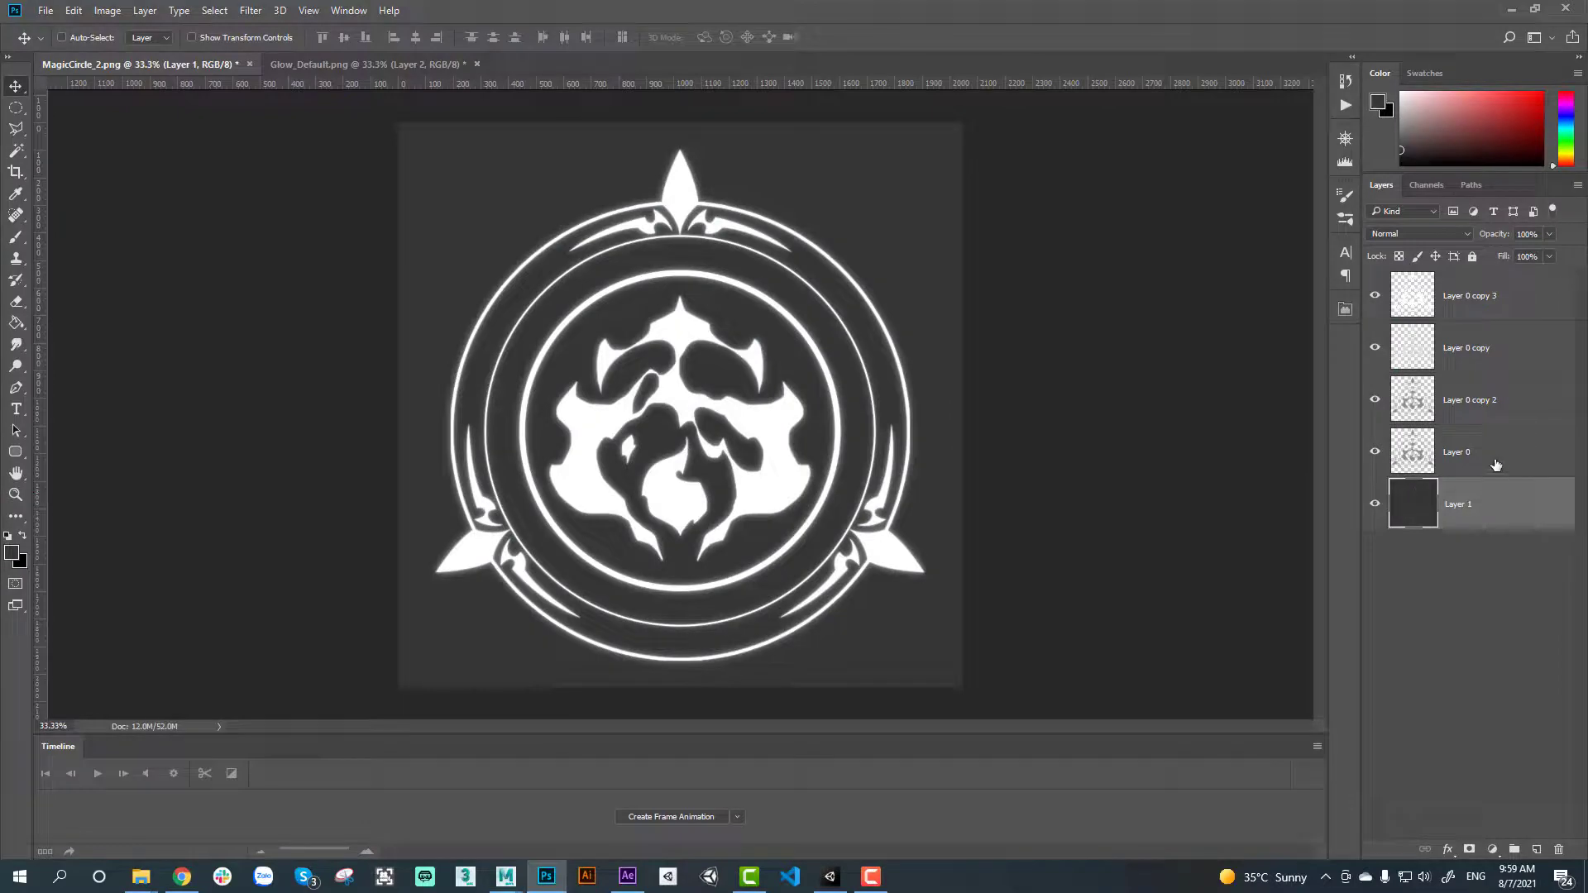
# Duplicate Layer 1, fill the copy with black, and move it to the top
pyautogui.click(1484, 302)
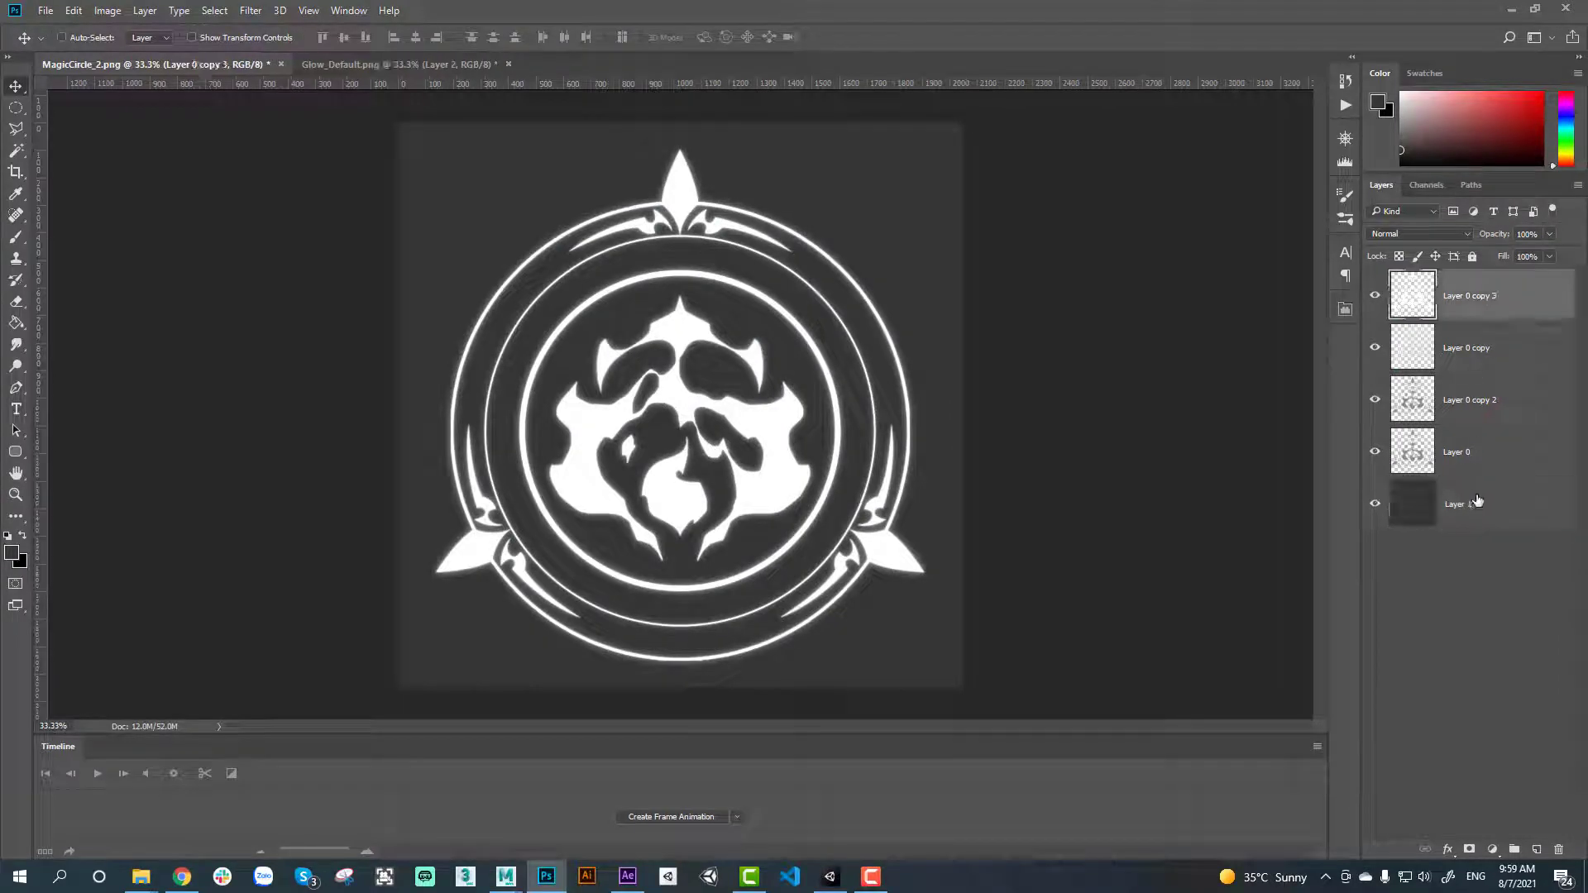
pyautogui.click(1478, 500)
pyautogui.hotkey('ctrl', 'j')
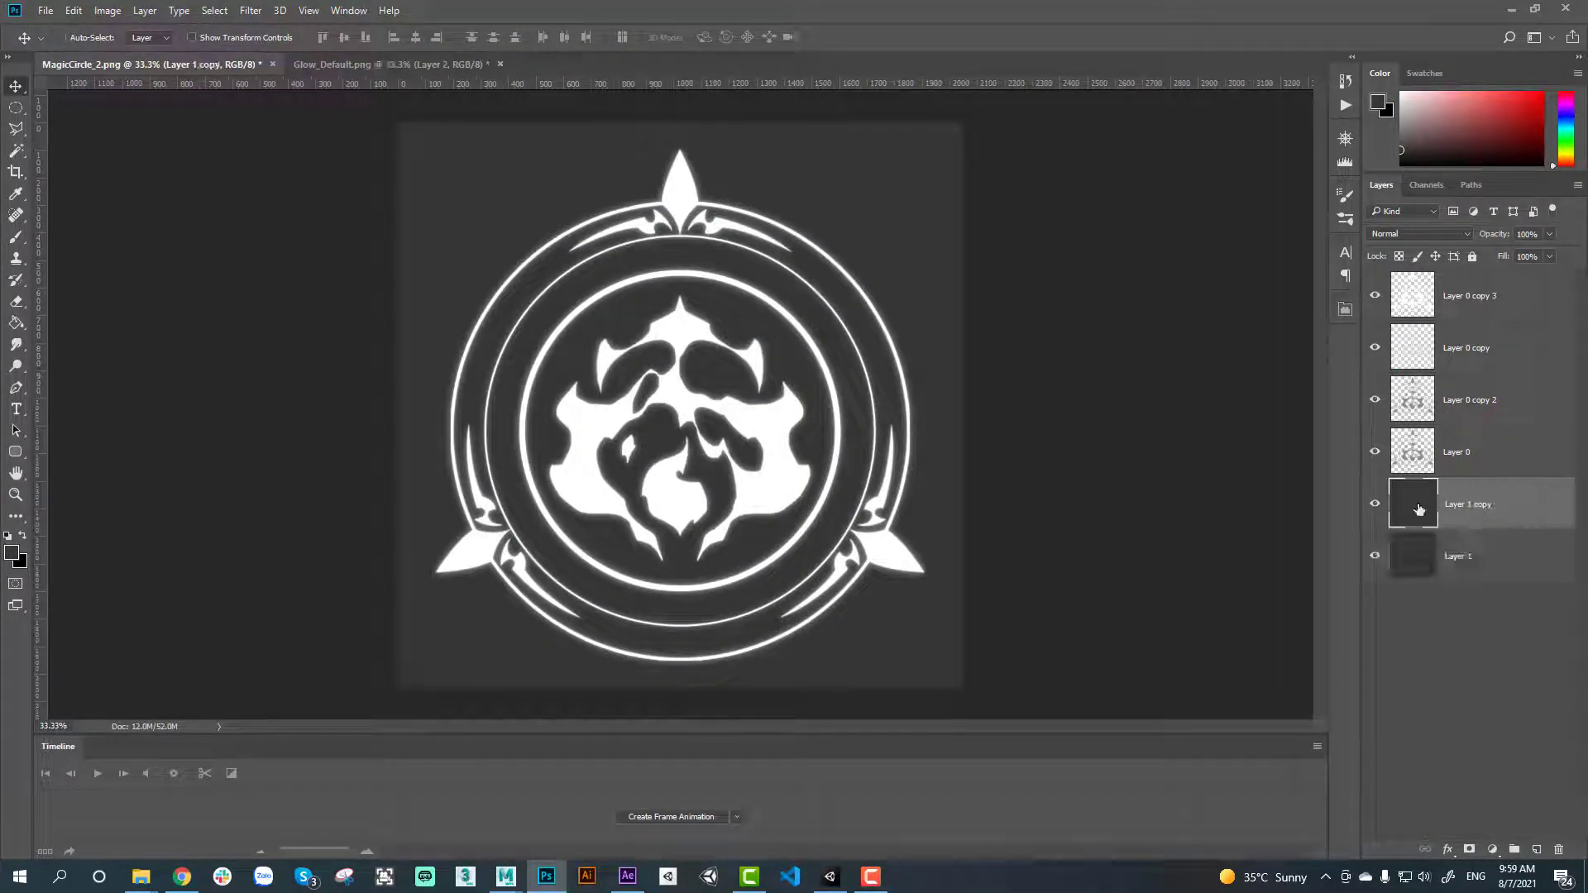
pyautogui.press('x')
pyautogui.hotkey('alt', 'BackSpace')
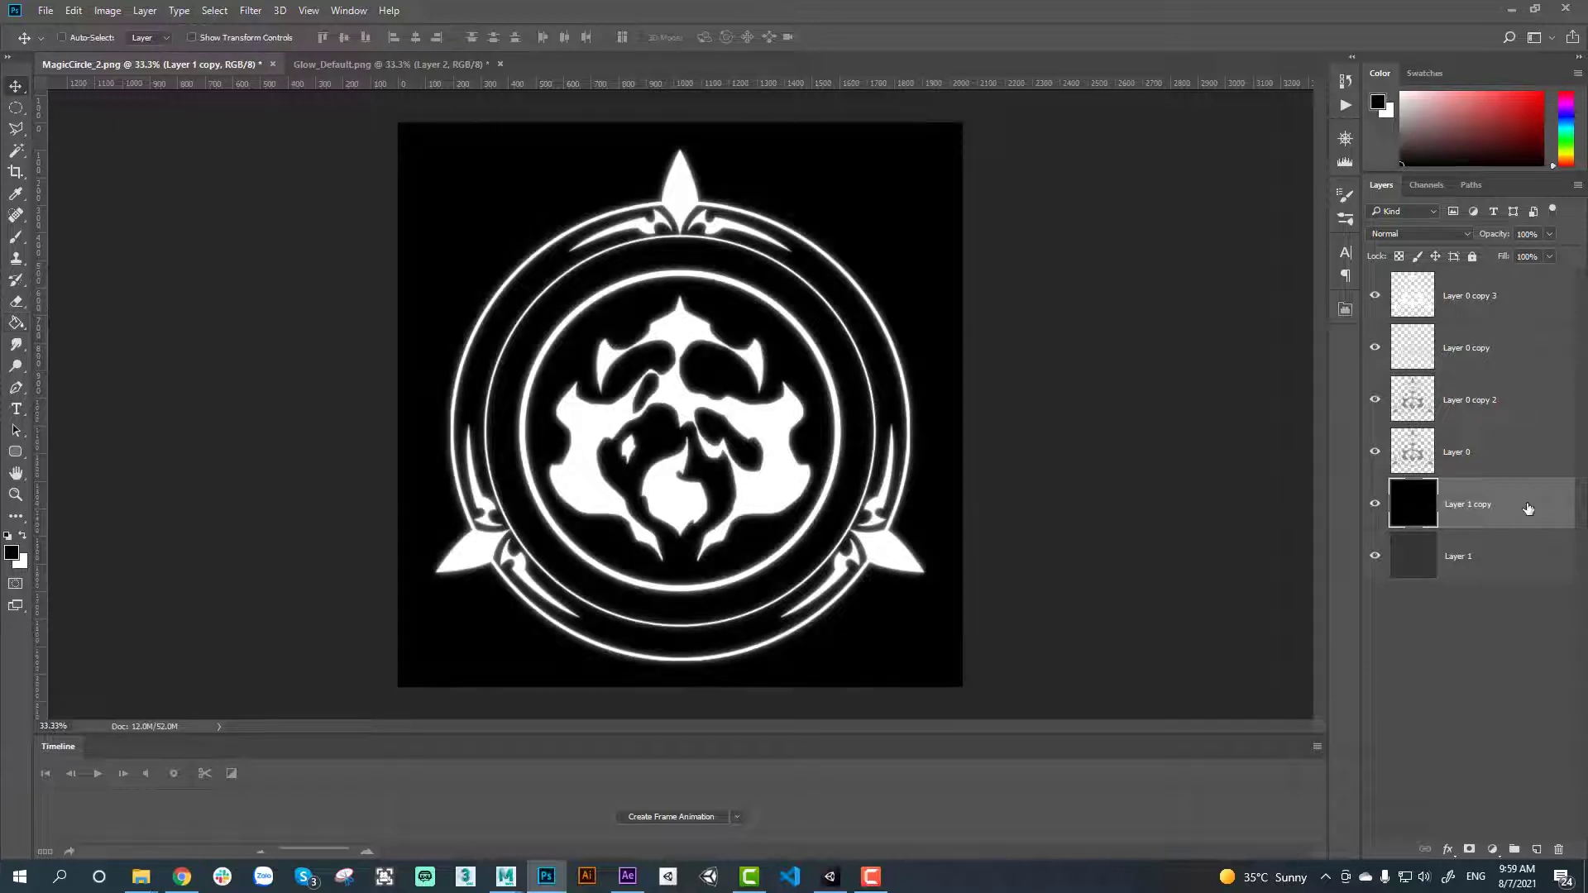
pyautogui.moveTo(1511, 278); pyautogui.dragTo(1511, 281)
# Put a copy of Layer 0 copy 3 above it, raise Lightness by 33, merge, and select all
pyautogui.click(1506, 363)
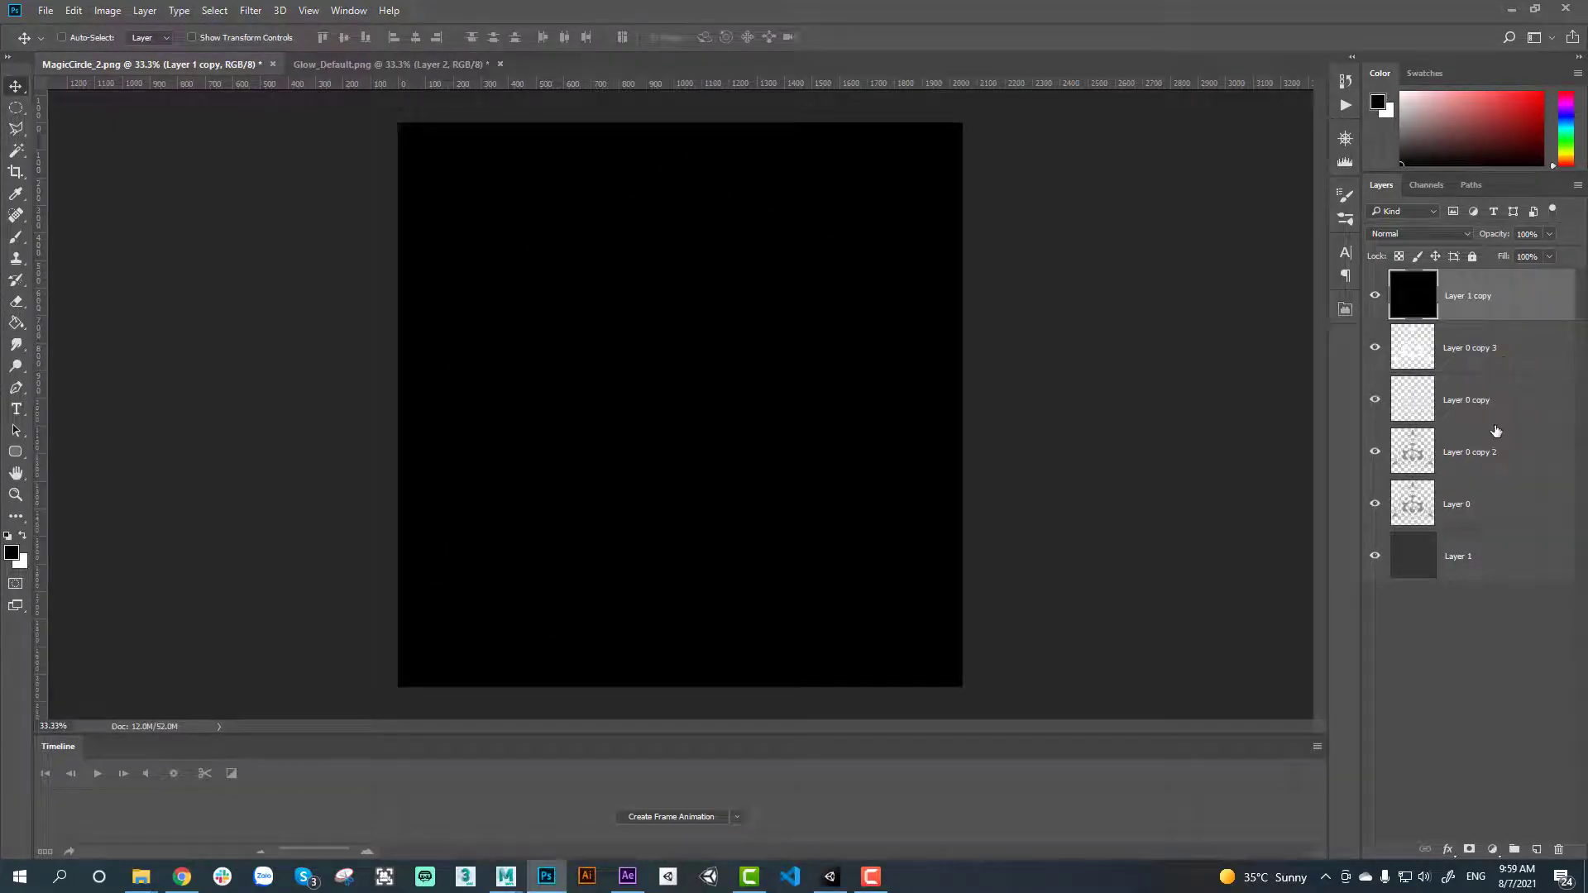
pyautogui.hotkey('ctrl', 'j')
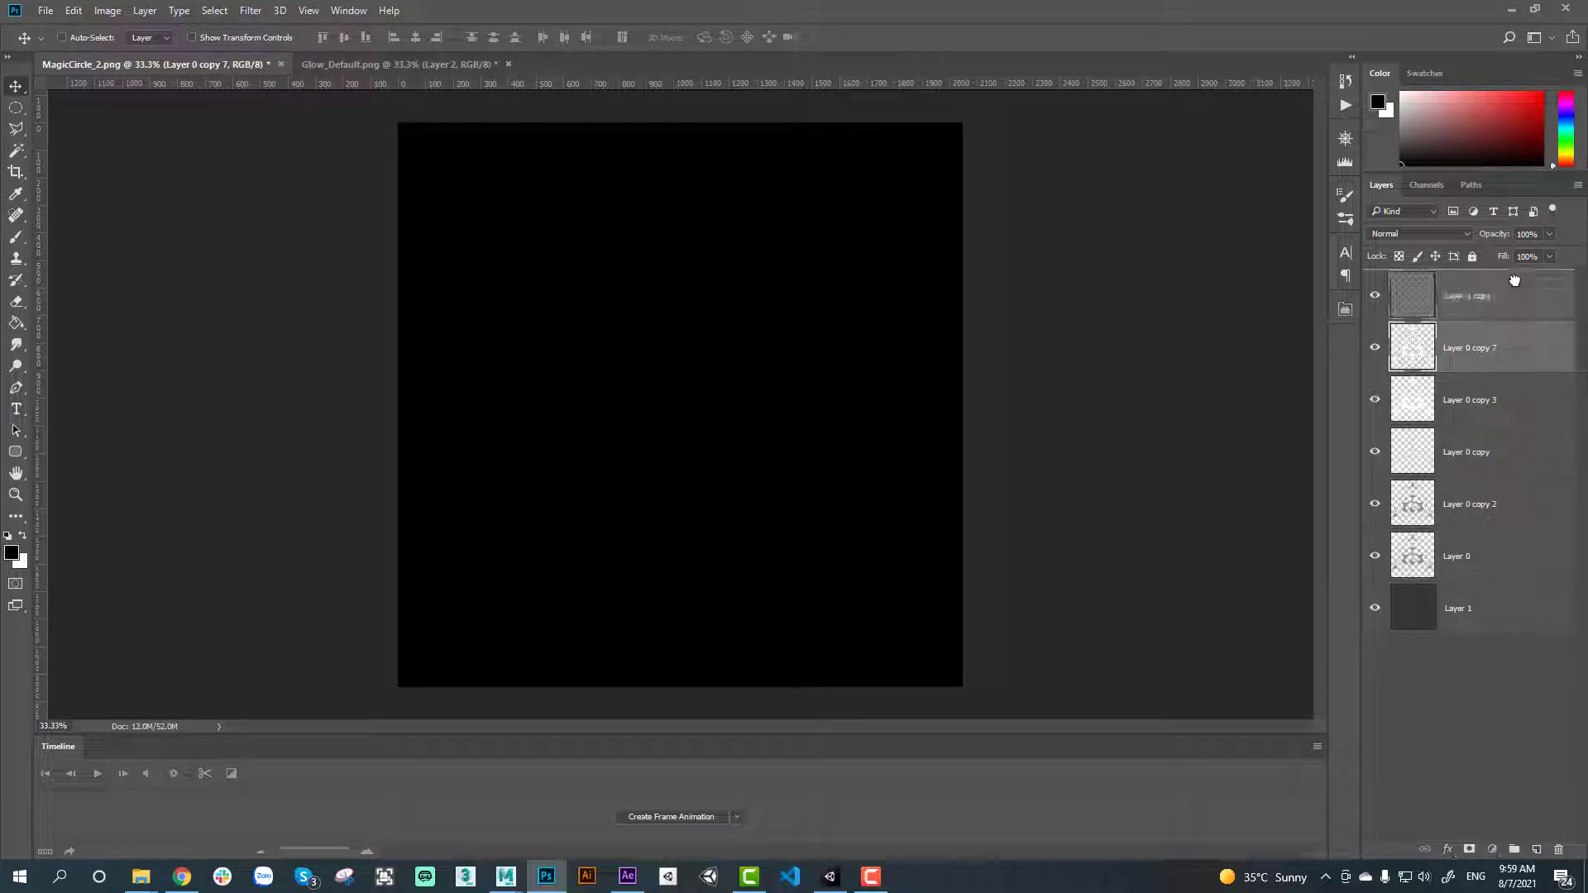
pyautogui.moveTo(1516, 324); pyautogui.dragTo(1513, 287)
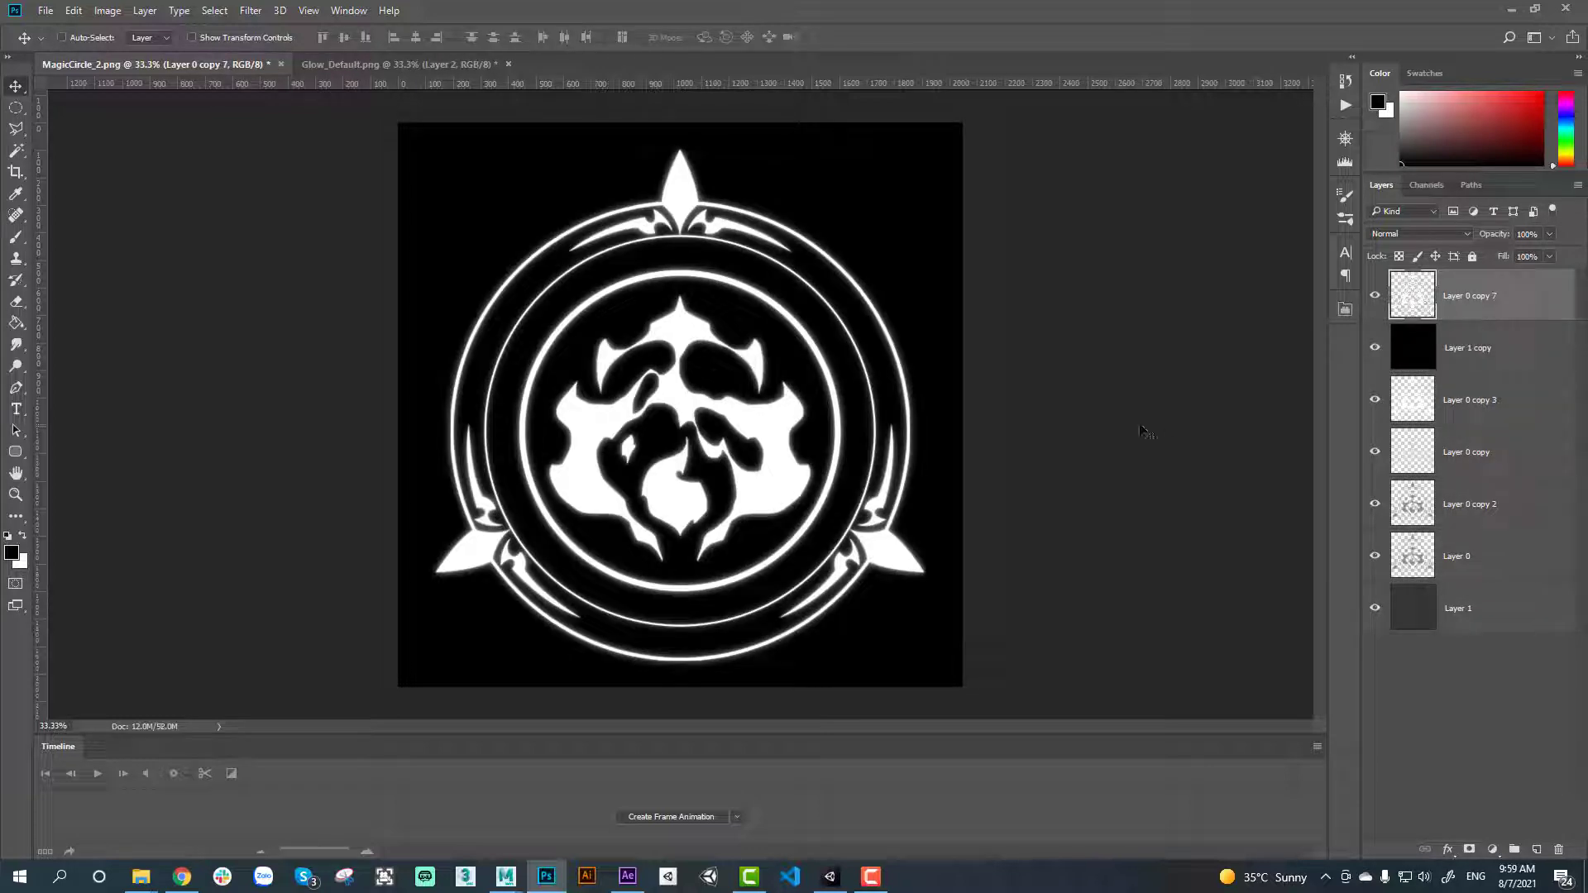
pyautogui.hotkey('ctrl', 'u')
pyautogui.moveTo(1241, 476); pyautogui.dragTo(1323, 475)
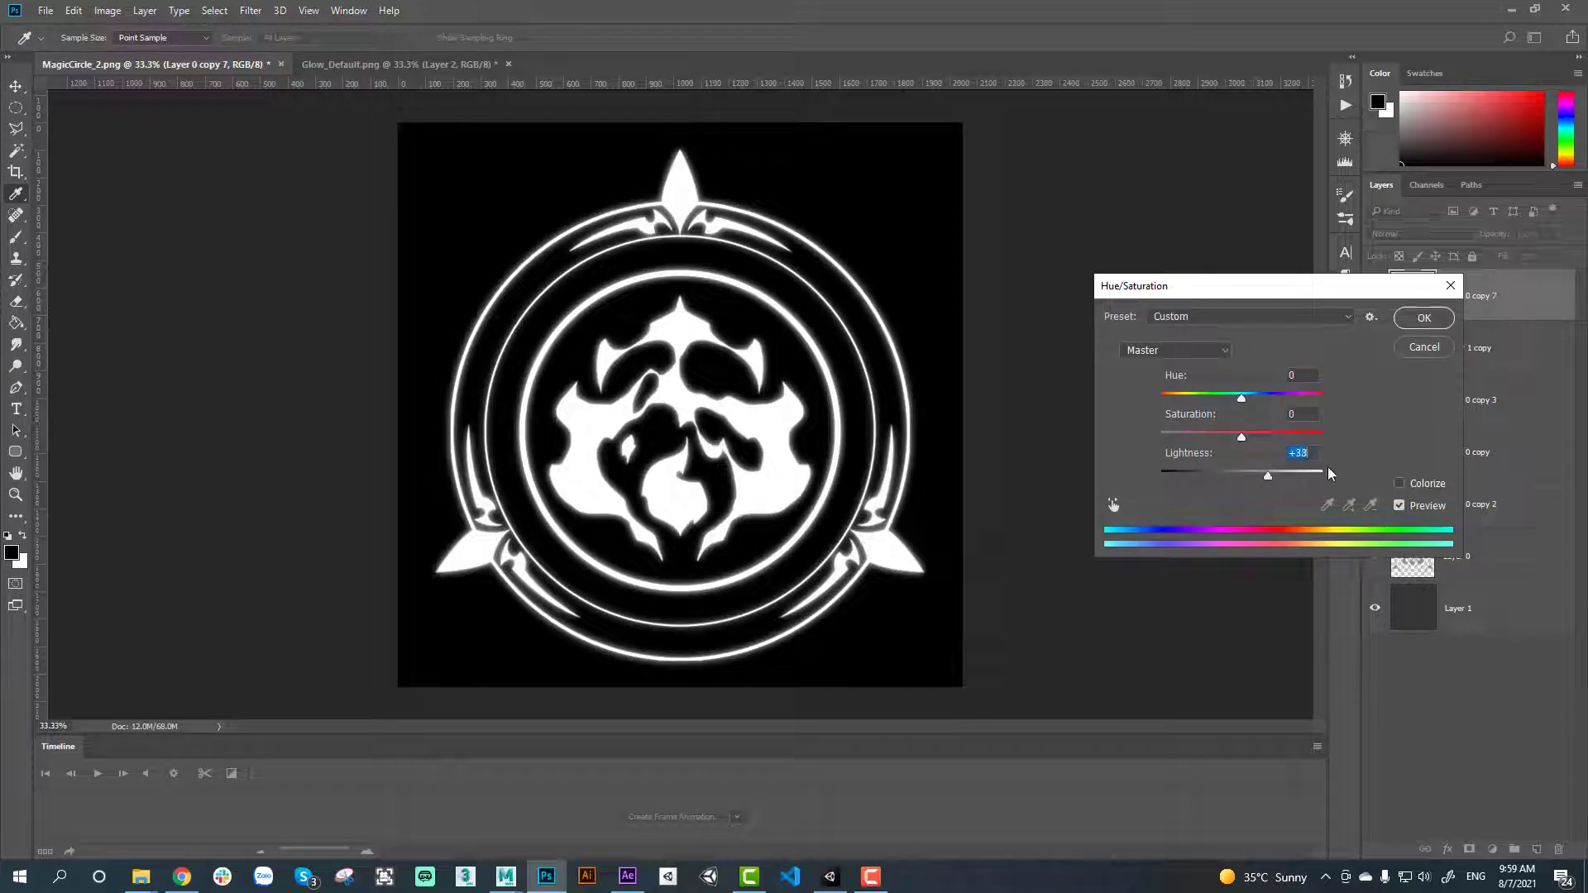
pyautogui.click(1423, 318)
pyautogui.press('v')
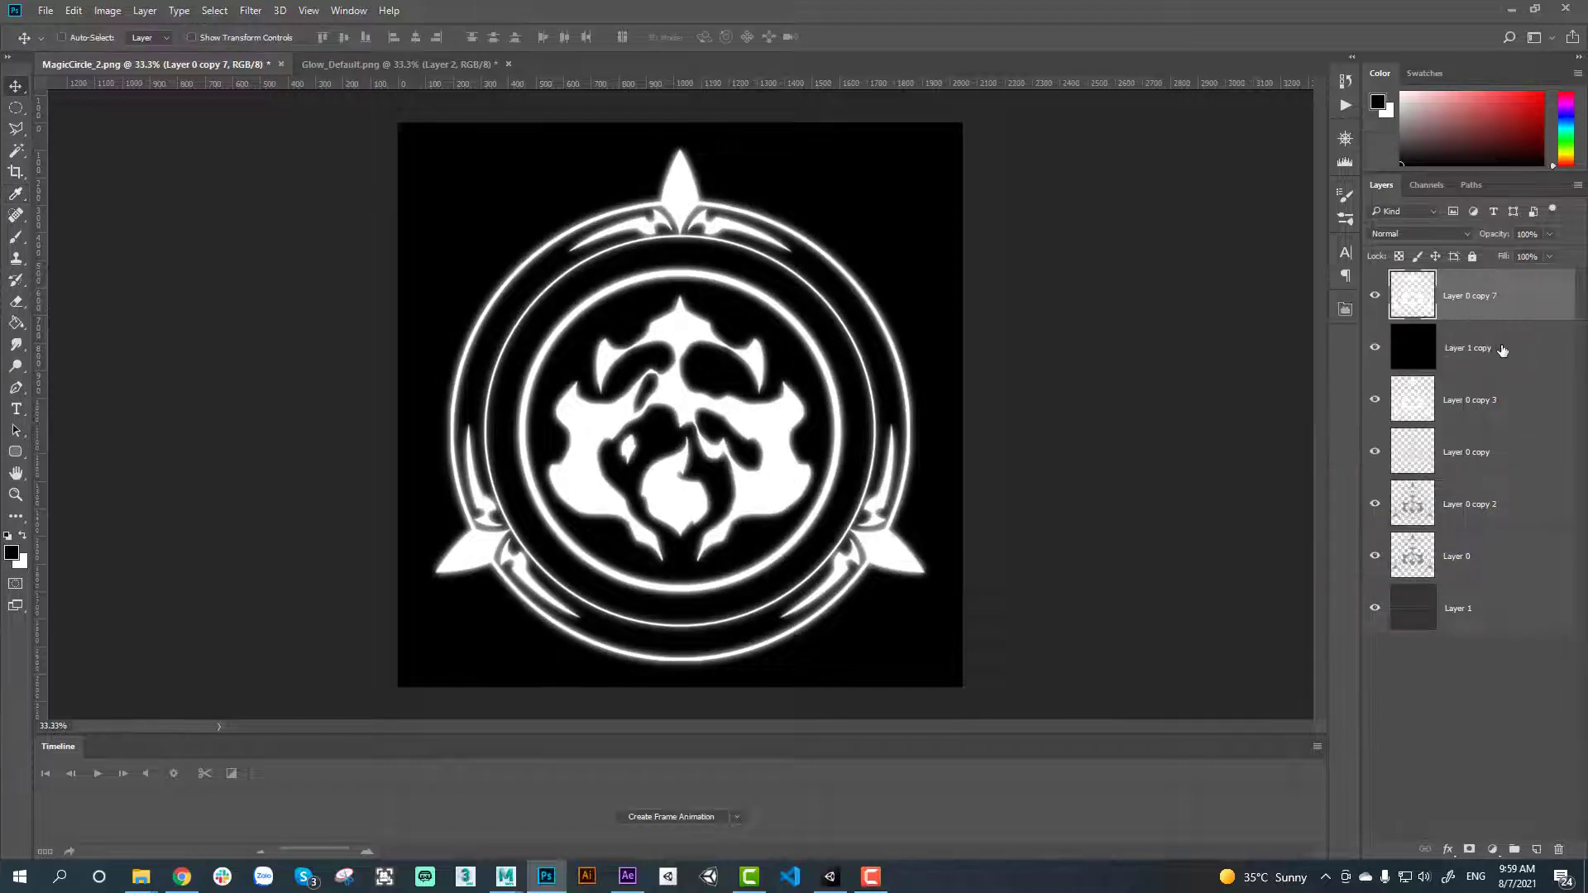
pyautogui.keyDown('shift'); pyautogui.click(1499, 348); pyautogui.keyUp('shift')
pyautogui.hotkey('ctrl', 'e')
pyautogui.keyDown('ctrl'); pyautogui.click(1414, 302); pyautogui.keyUp('ctrl')
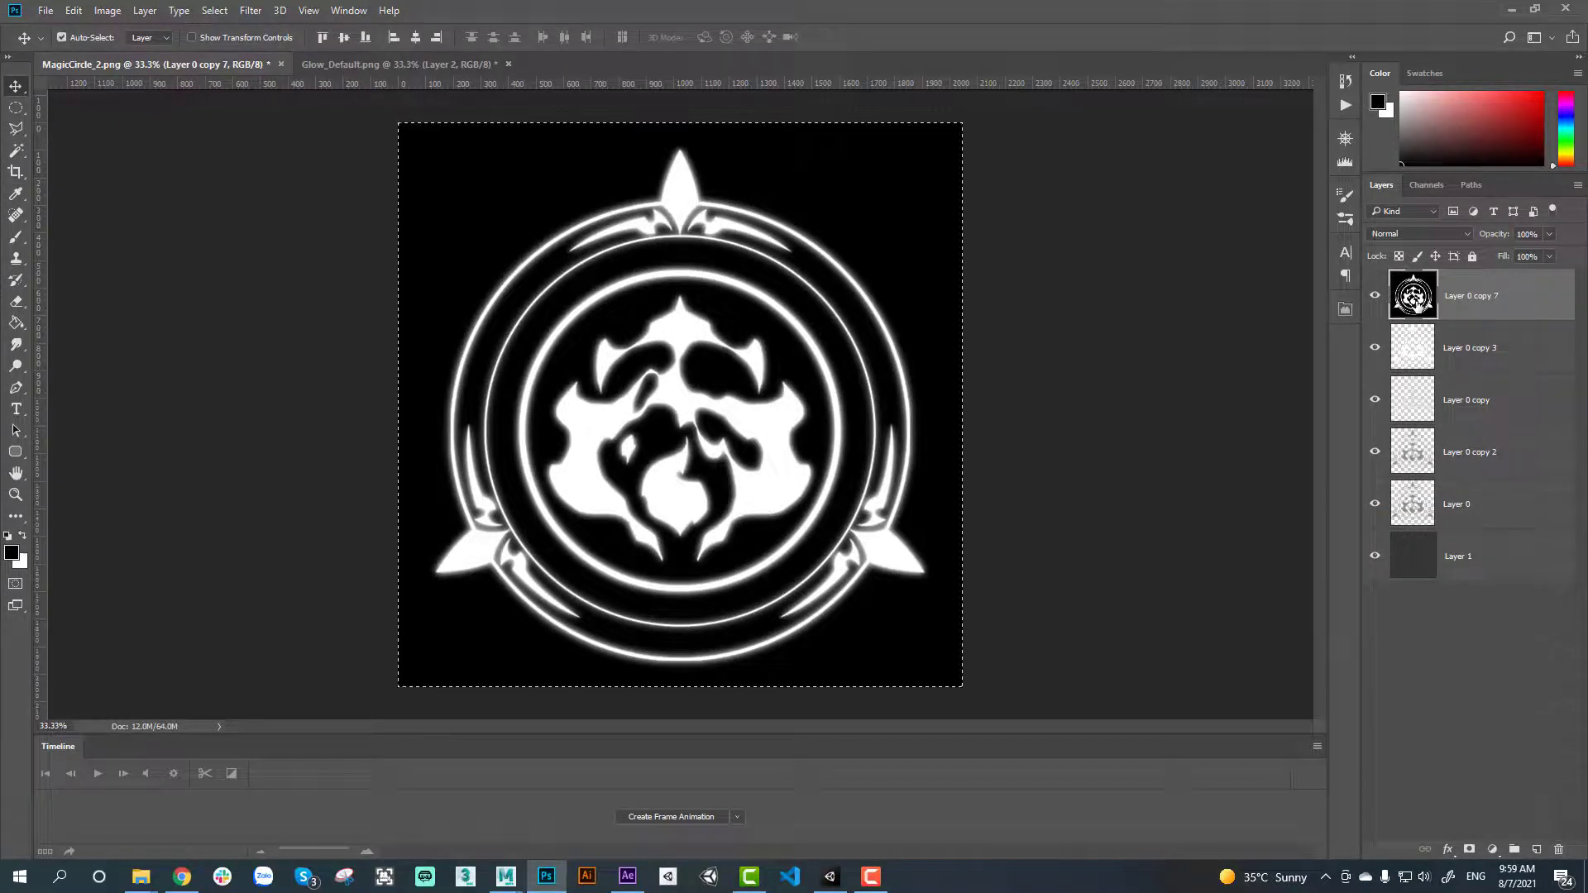
# Paste the merged black-and-white circle into a new Alpha 1 channel
pyautogui.click(1424, 185)
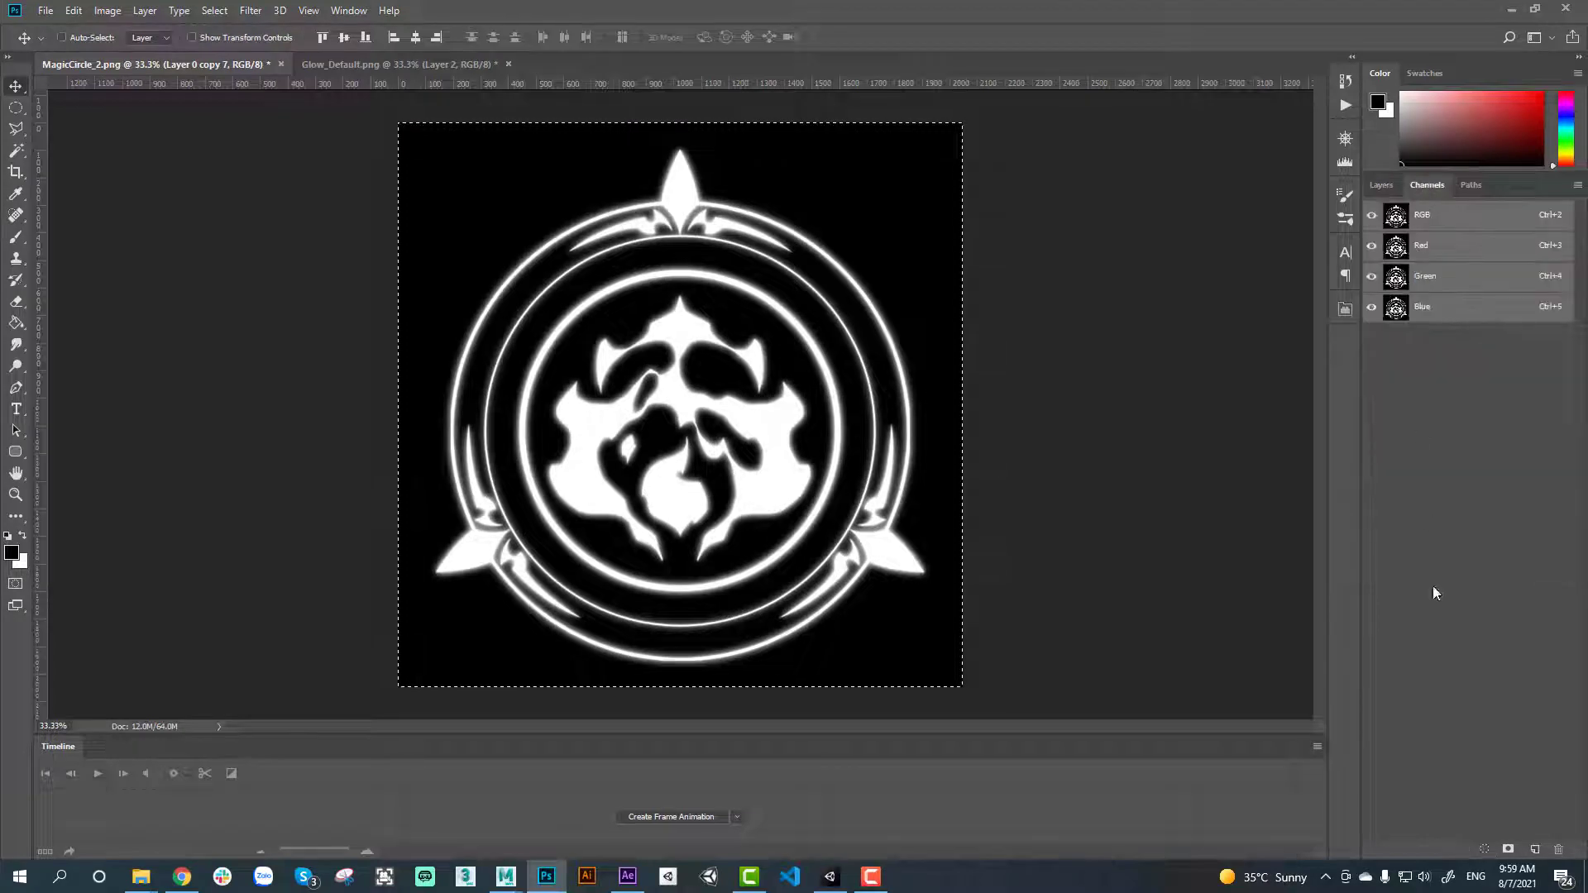
pyautogui.click(1534, 850)
pyautogui.hotkey('ctrl', 'v')
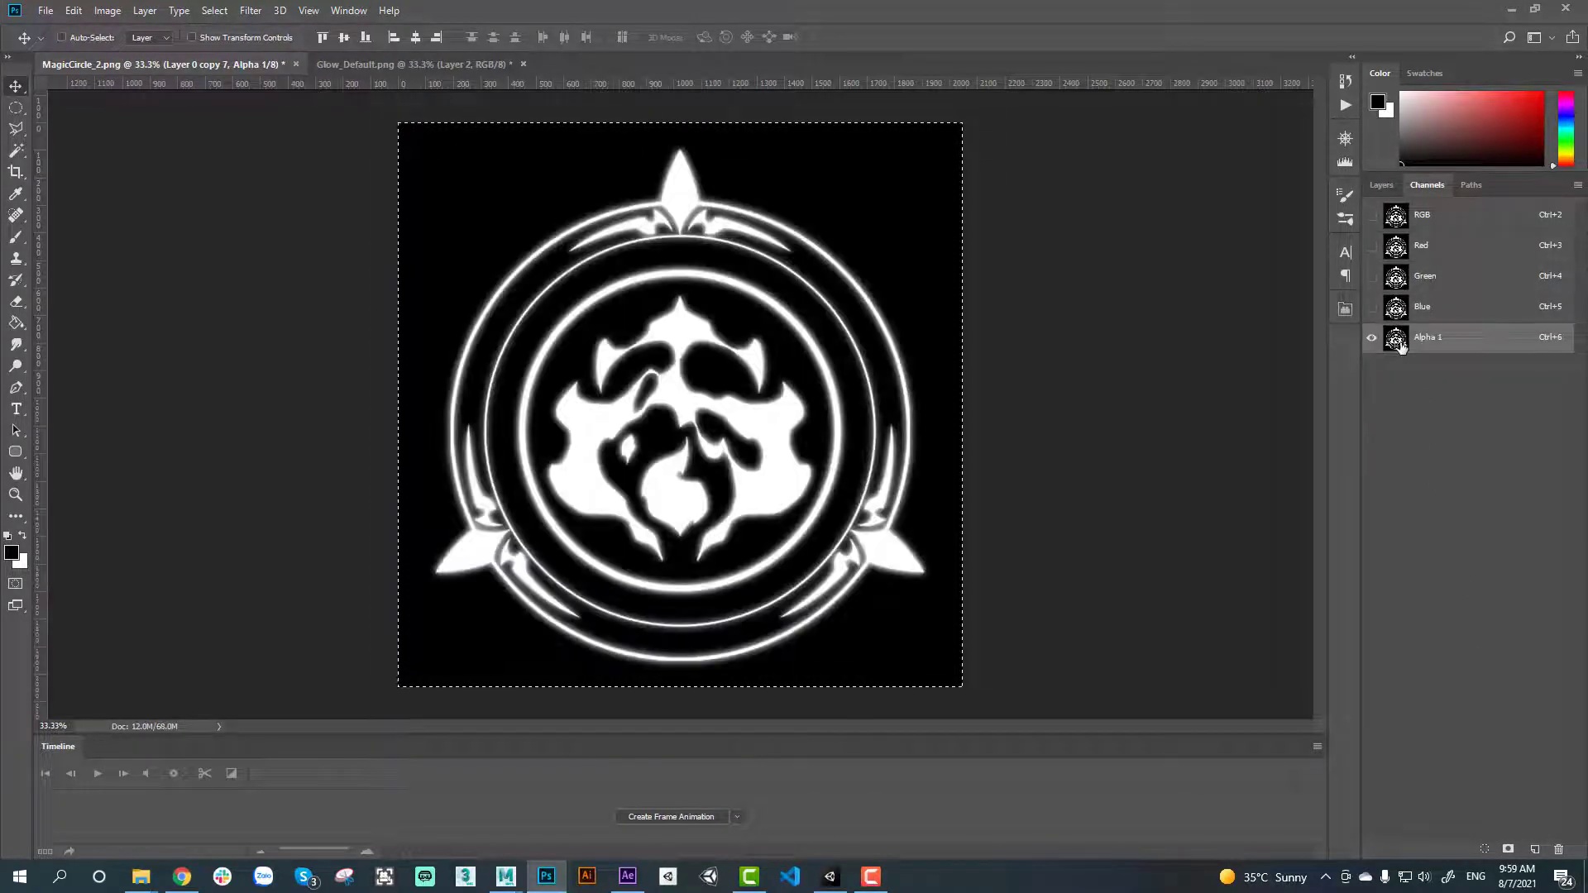
pyautogui.hotkey('ctrl', 'd')
# Hide and delete Layer 0 copy 7
pyautogui.click(1381, 185)
pyautogui.click(1472, 347)
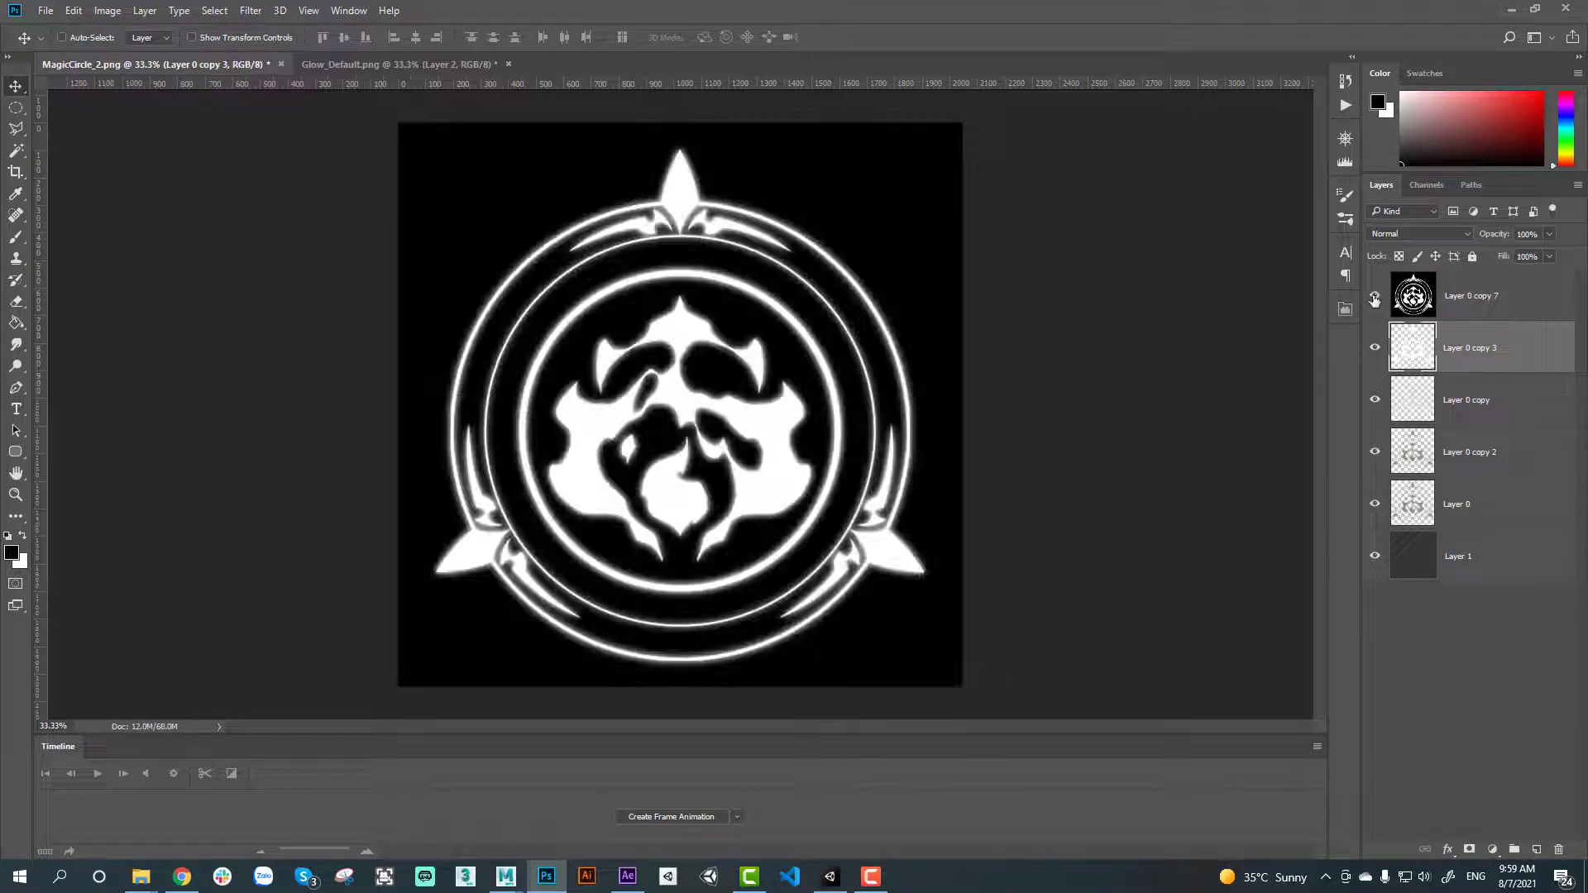
pyautogui.click(1374, 296)
pyautogui.click(1476, 304)
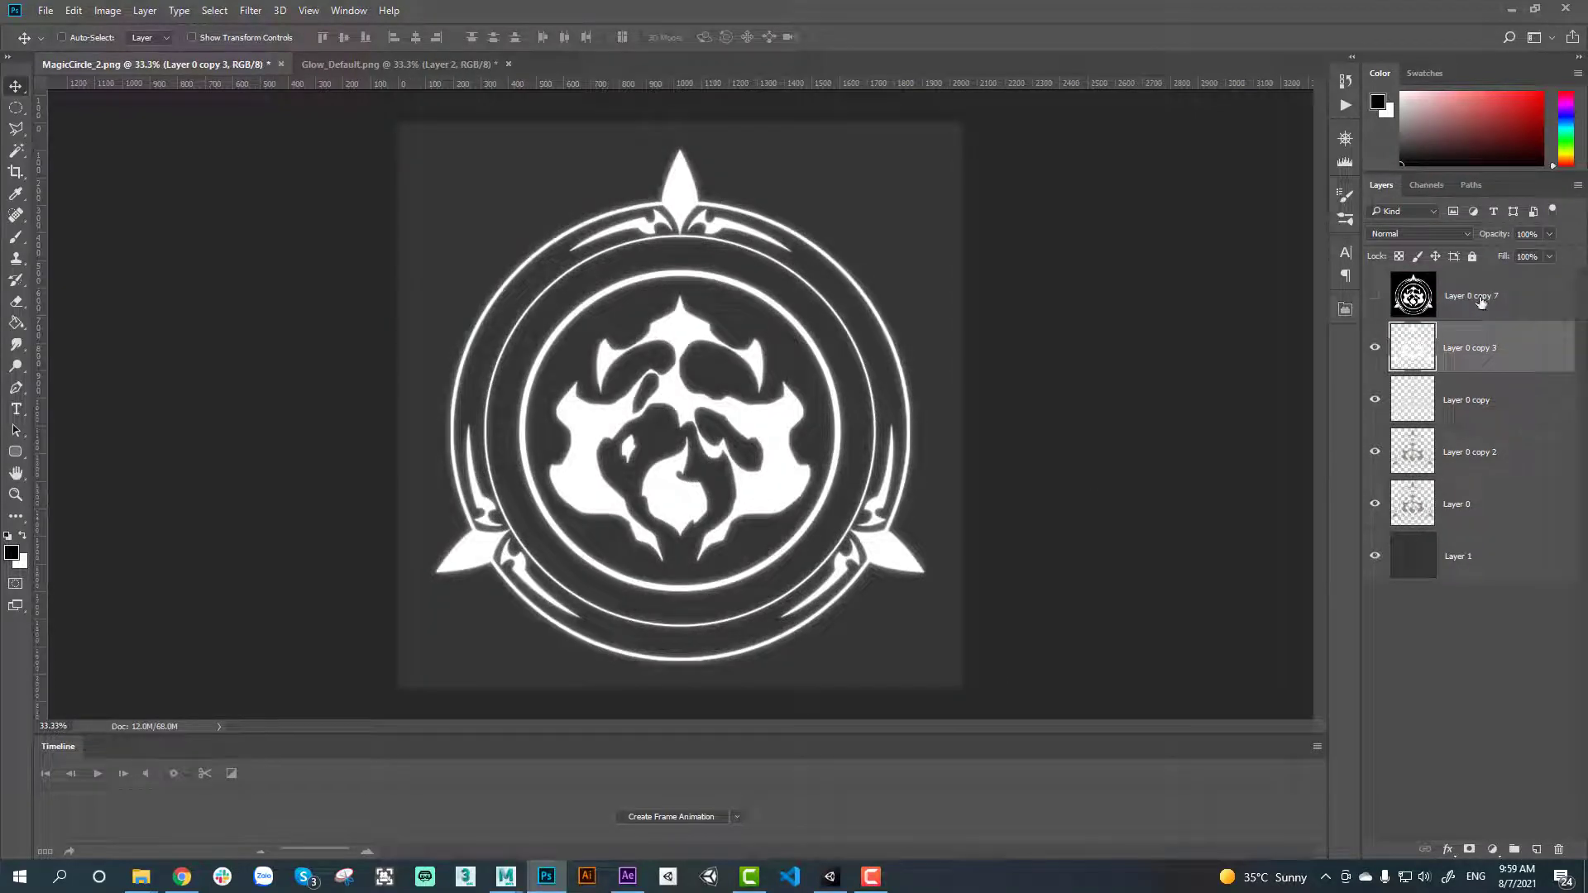
pyautogui.press('Delete')
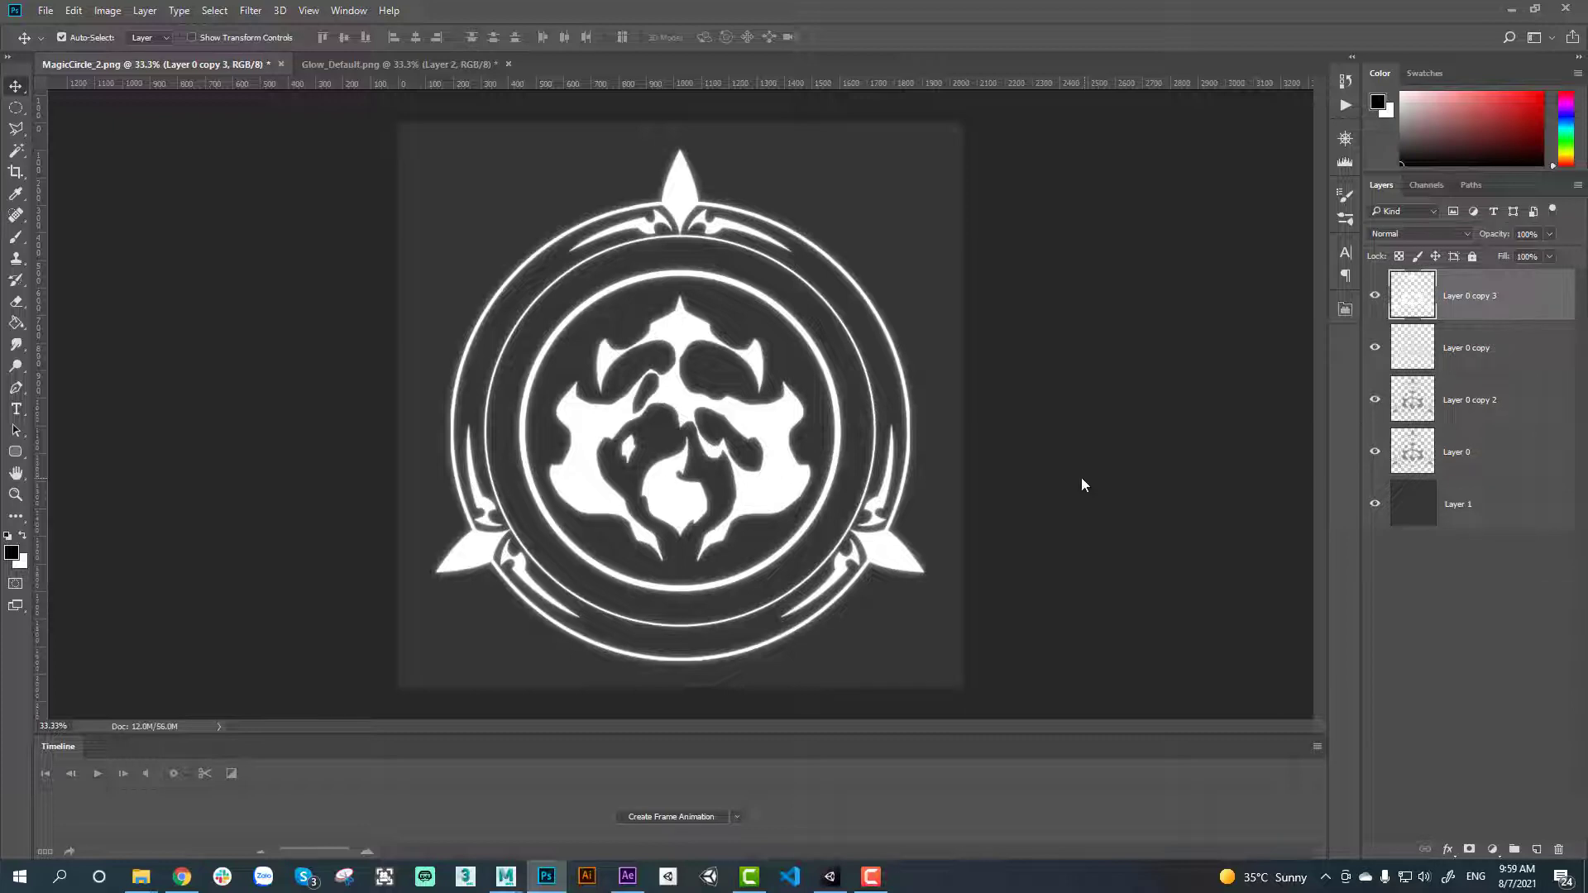
# Start saving the image in Targa format with the name being edited
pyautogui.hotkey('ctrl', 's')
pyautogui.click(744, 568)
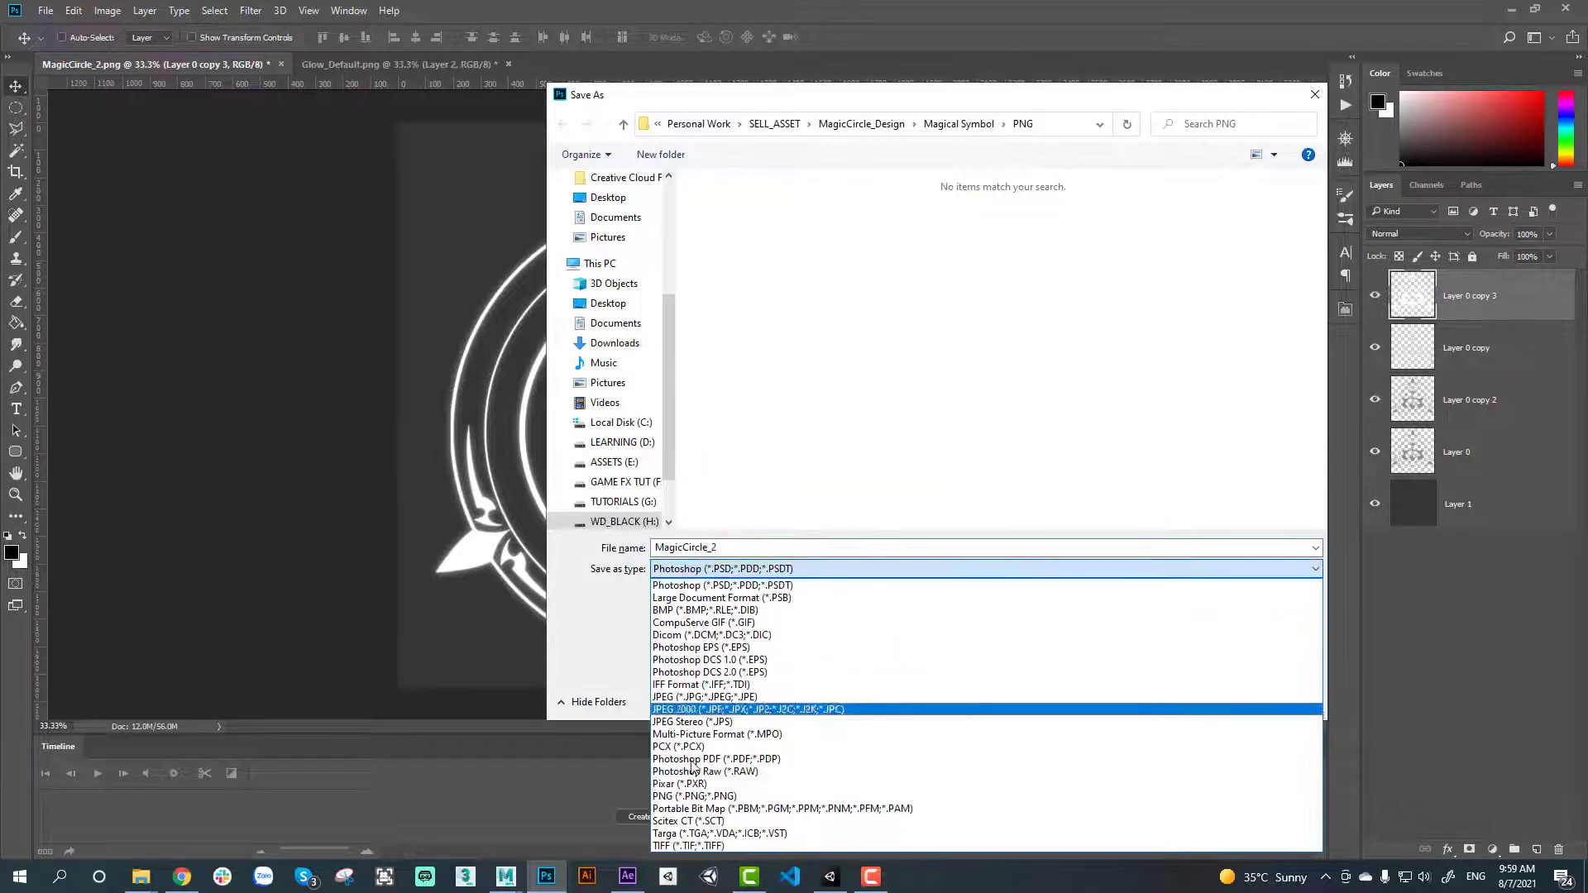
pyautogui.click(827, 836)
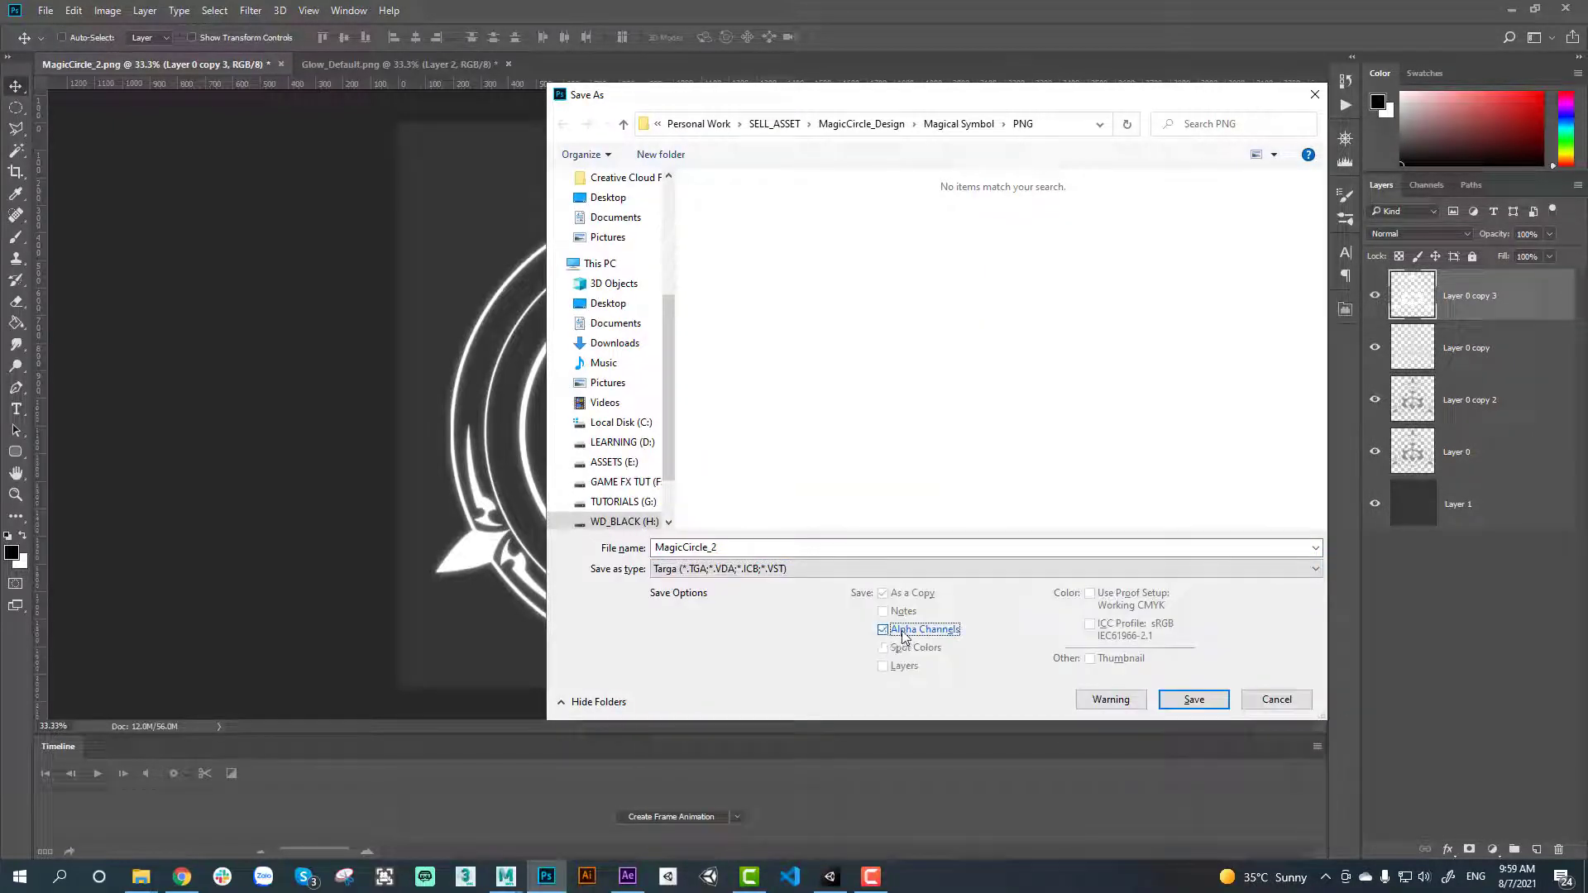
pyautogui.click(765, 548)
# Name the file MagicCircle_2_TGA and assign that texture to the MagicCircle_2 material
pyautogui.write('_TGA')
pyautogui.click(1416, 196)
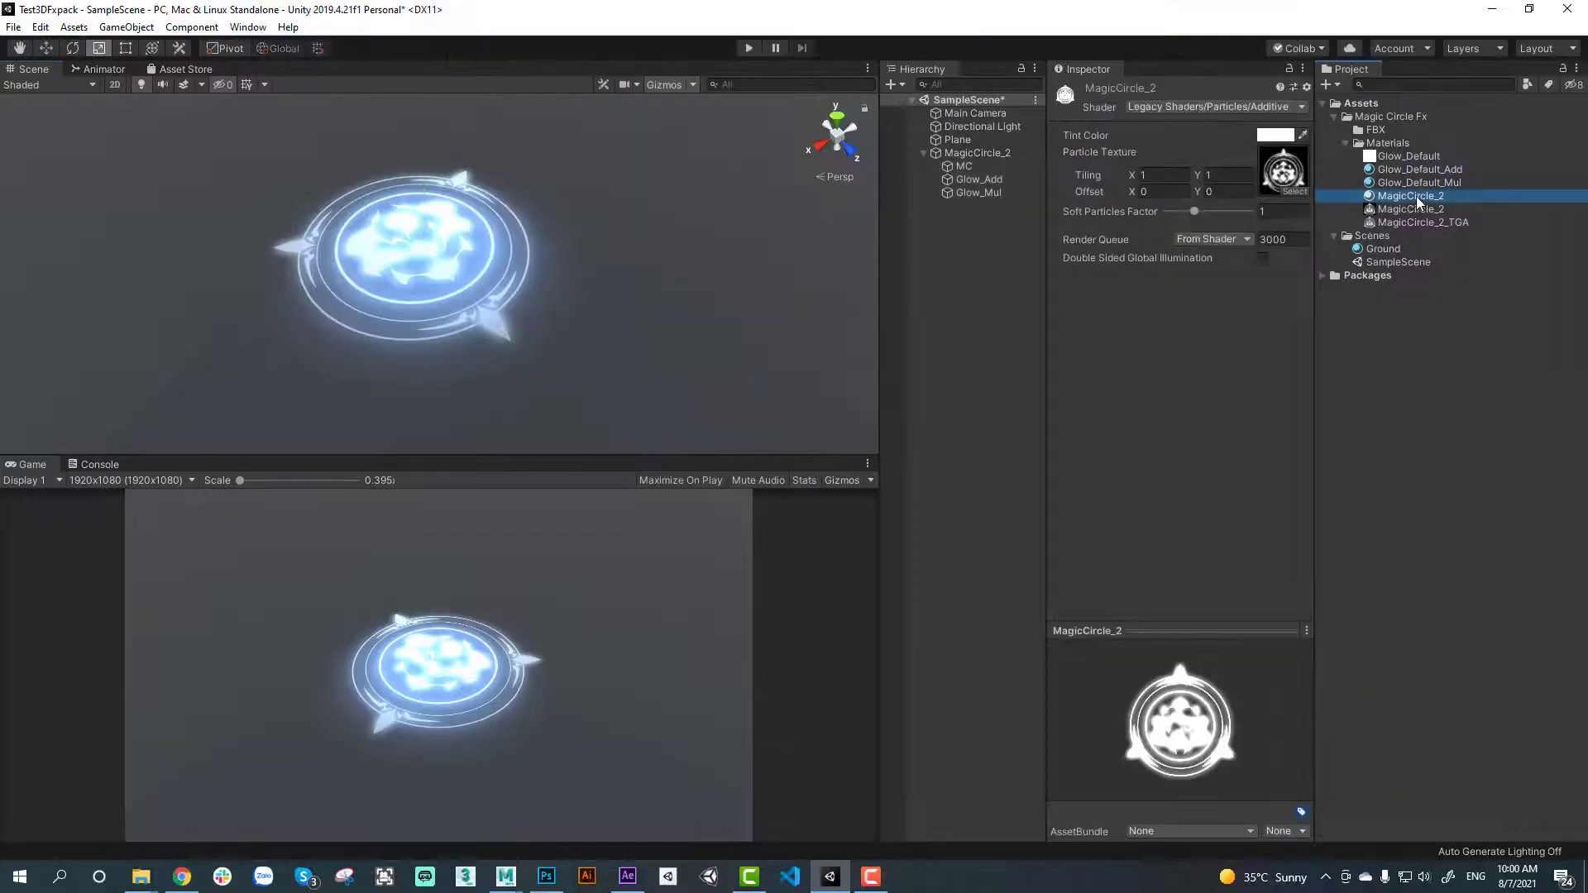
pyautogui.moveTo(1418, 221); pyautogui.dragTo(1287, 174)
# Make MC's gradient start colour cyan 7CFFF8 and move its alpha key to 14.7%
pyautogui.click(1168, 369)
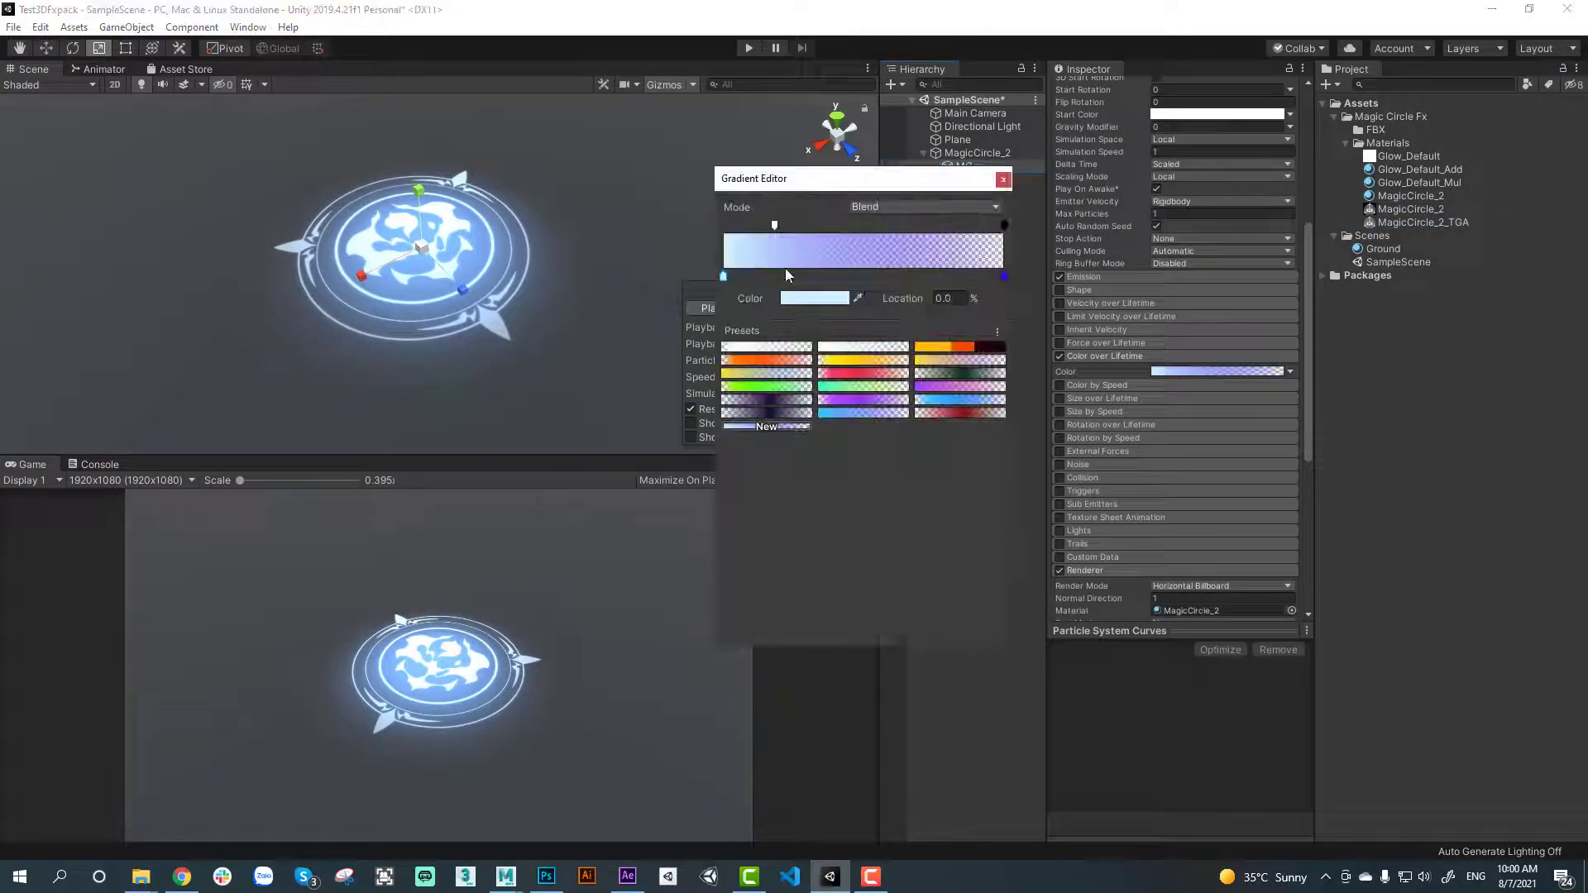
pyautogui.click(814, 297)
pyautogui.moveTo(970, 364); pyautogui.dragTo(979, 348)
pyautogui.click(1056, 263)
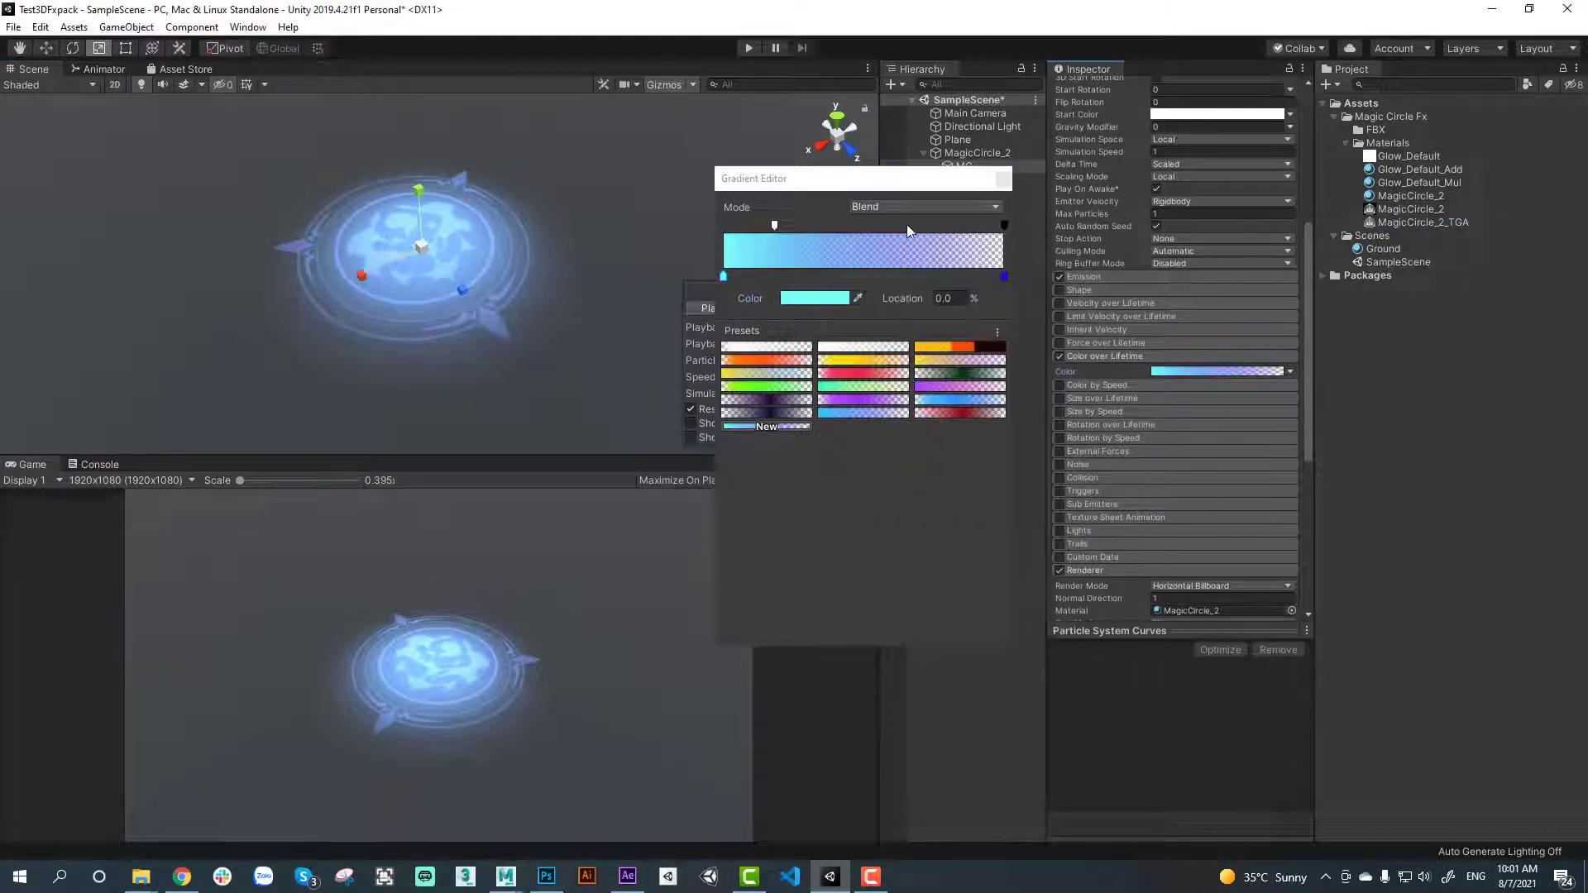
pyautogui.moveTo(776, 225); pyautogui.dragTo(764, 224)
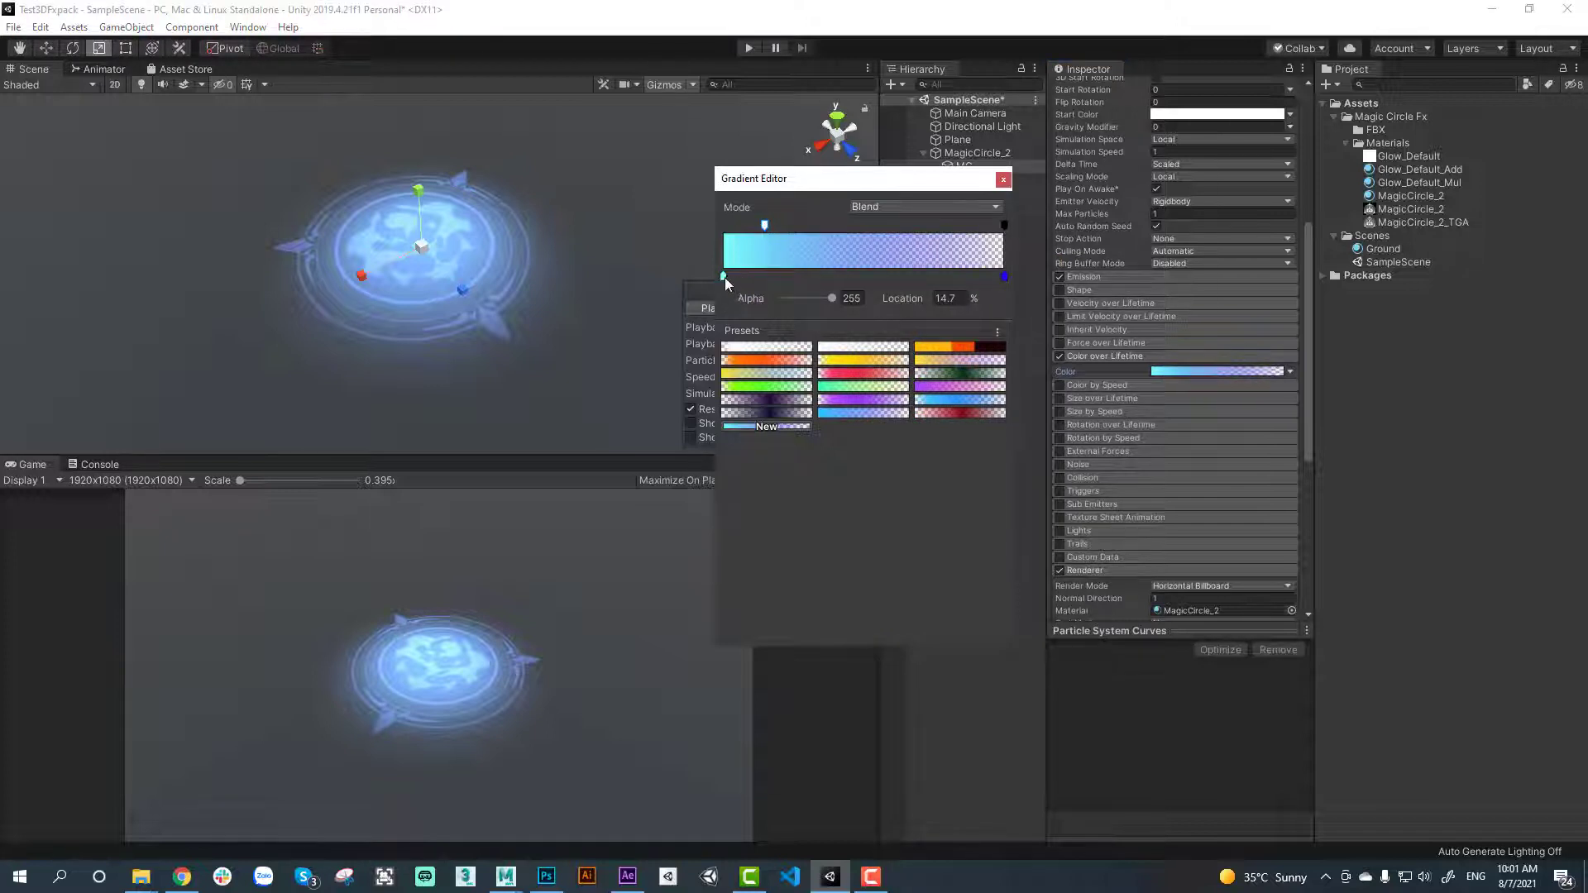
# Add a near-white cyan D1FFFD colour key, then play the effect and view it at an angle
pyautogui.click(745, 276)
pyautogui.click(814, 297)
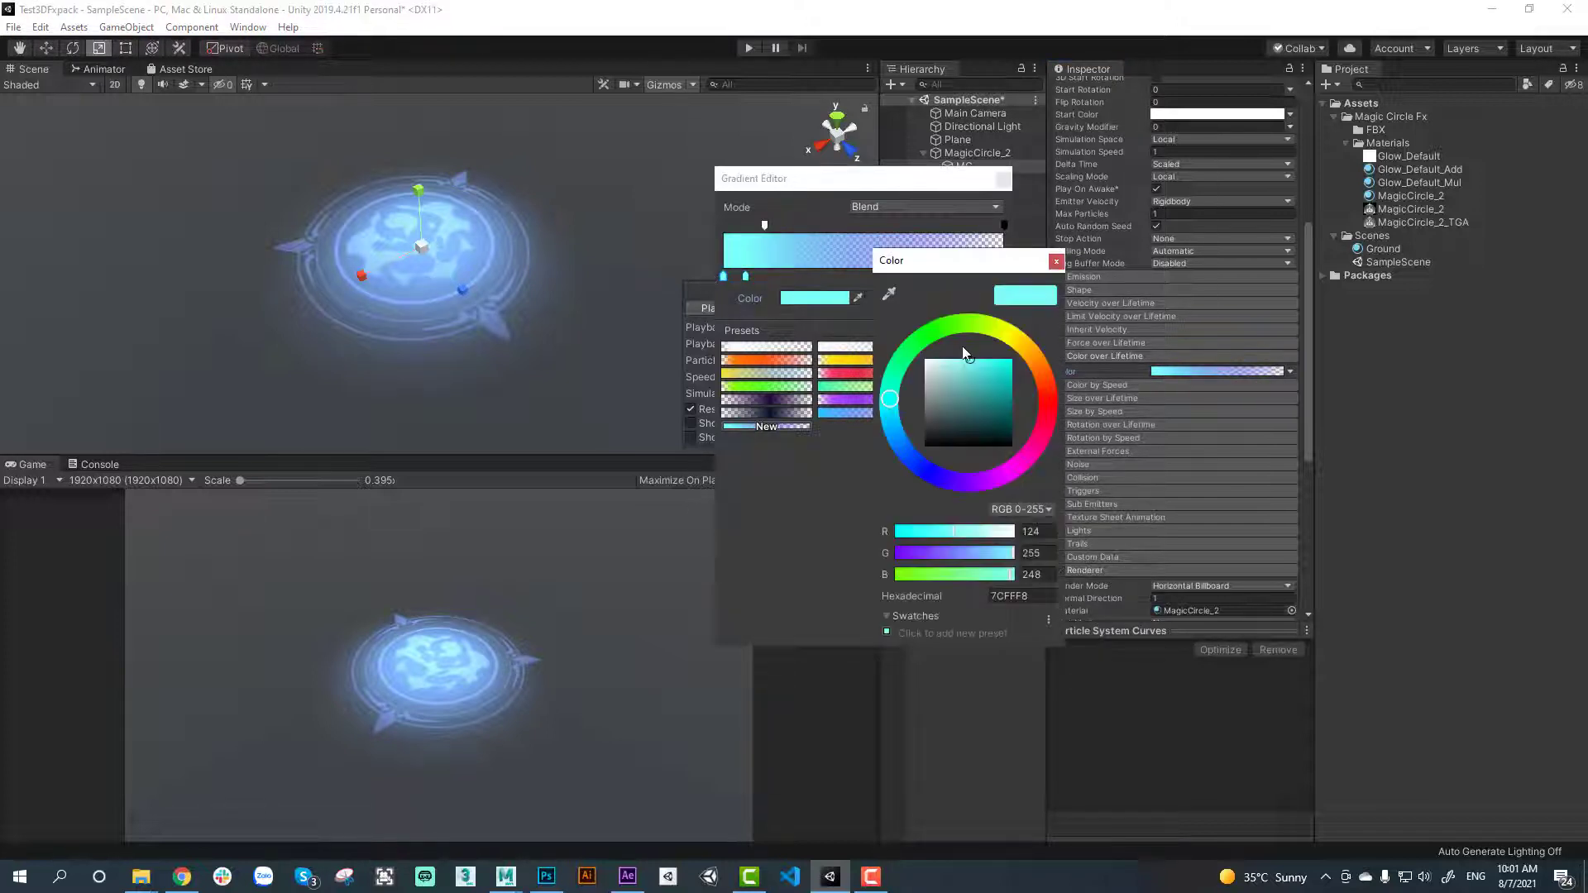
pyautogui.moveTo(968, 354); pyautogui.dragTo(938, 358)
pyautogui.click(1056, 261)
pyautogui.press('Escape')
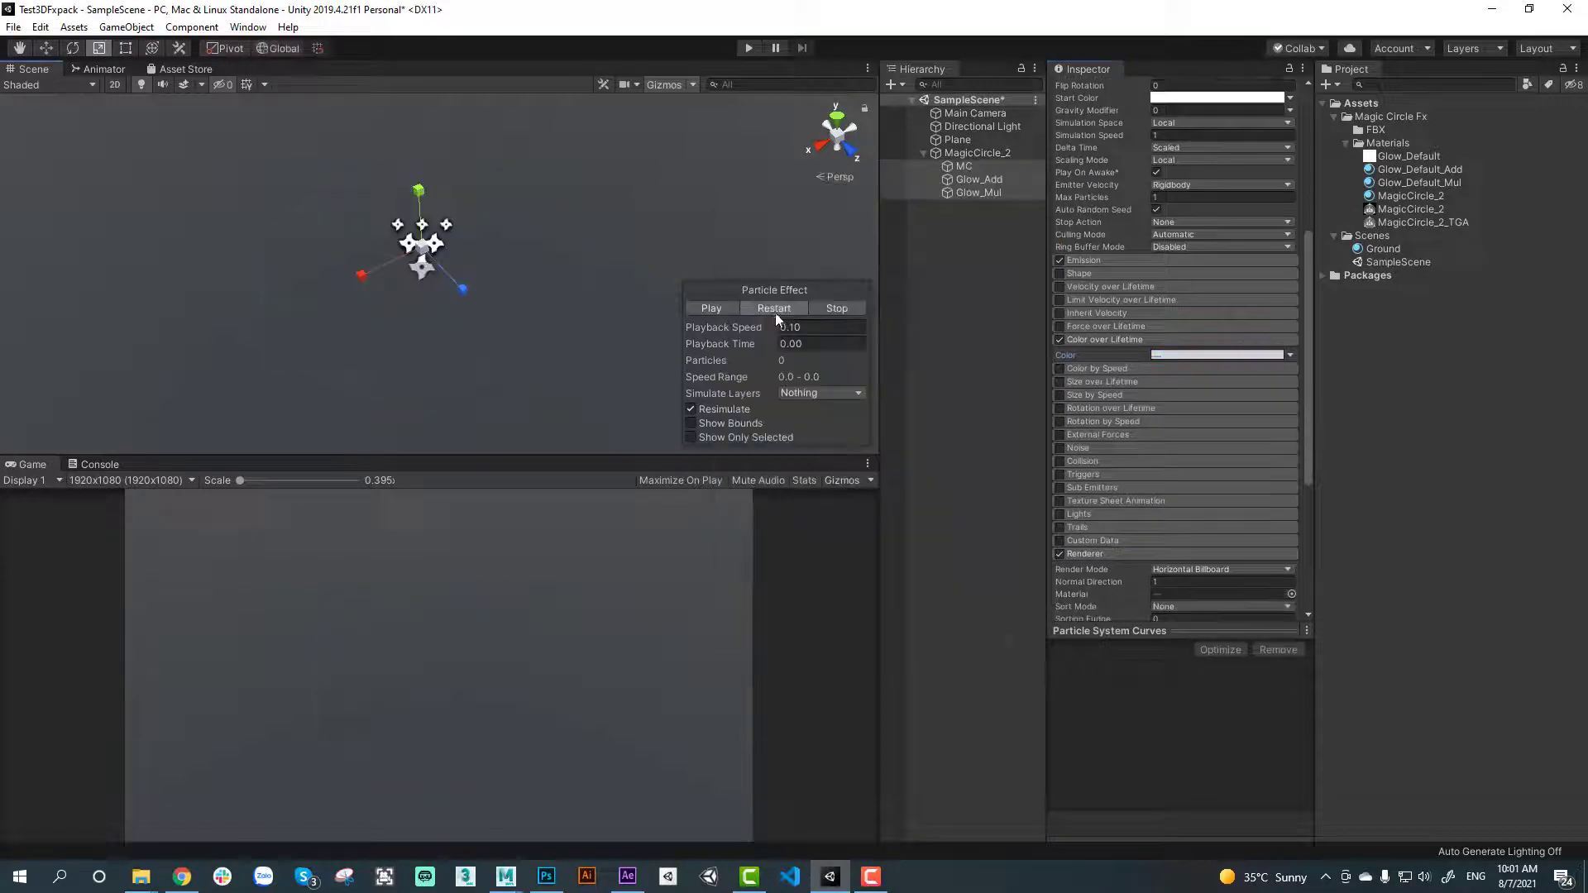
pyautogui.click(717, 309)
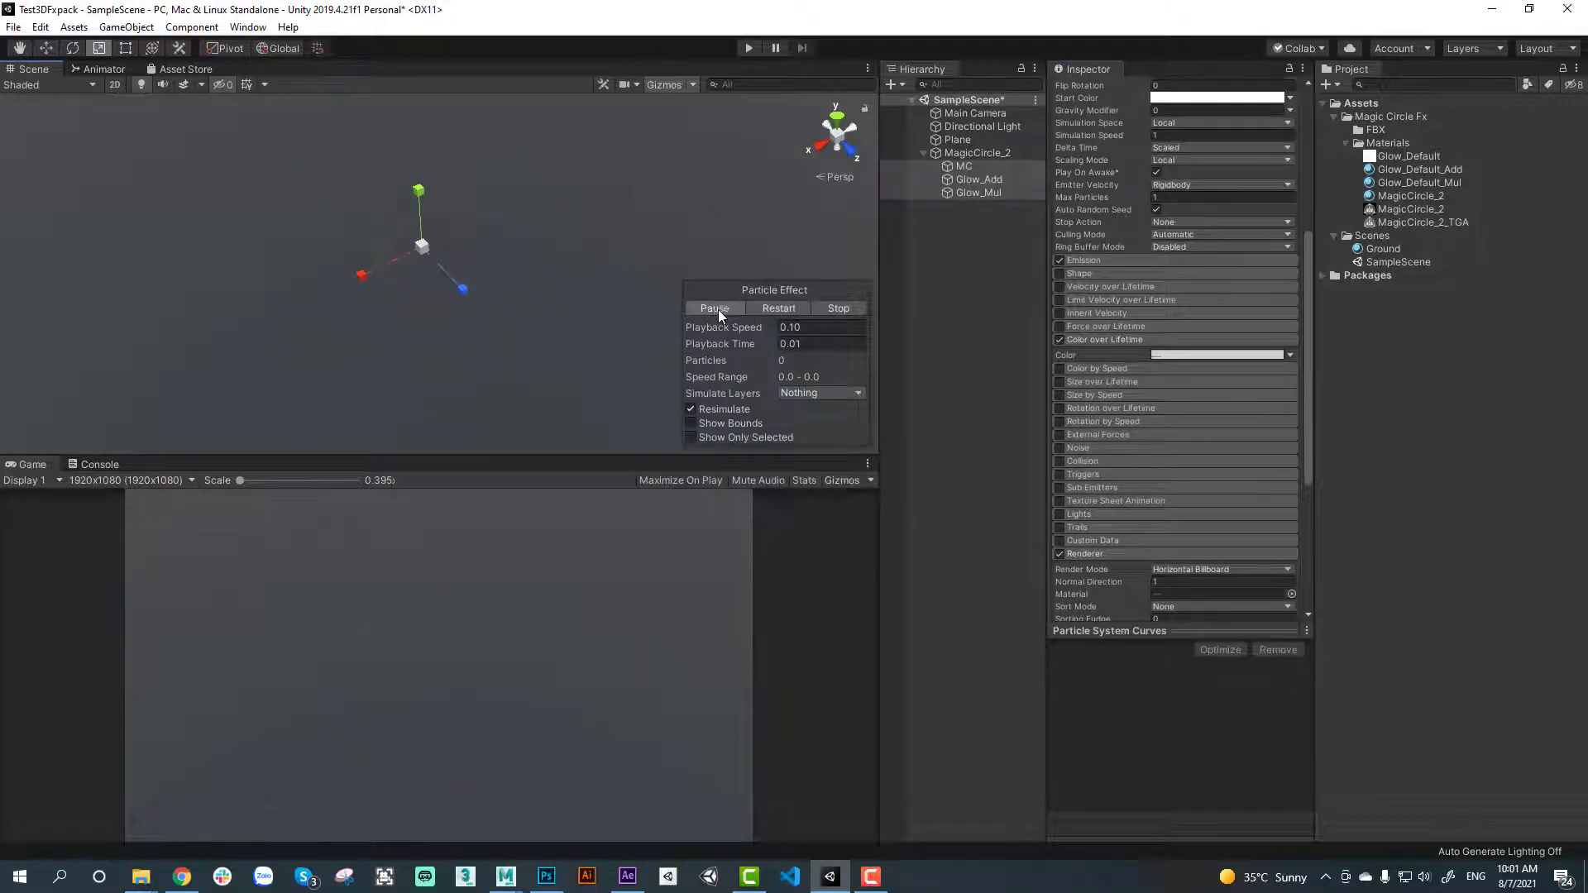
pyautogui.keyDown('alt'); pyautogui.moveTo(554, 309); pyautogui.dragTo(550, 319); pyautogui.keyUp('alt')
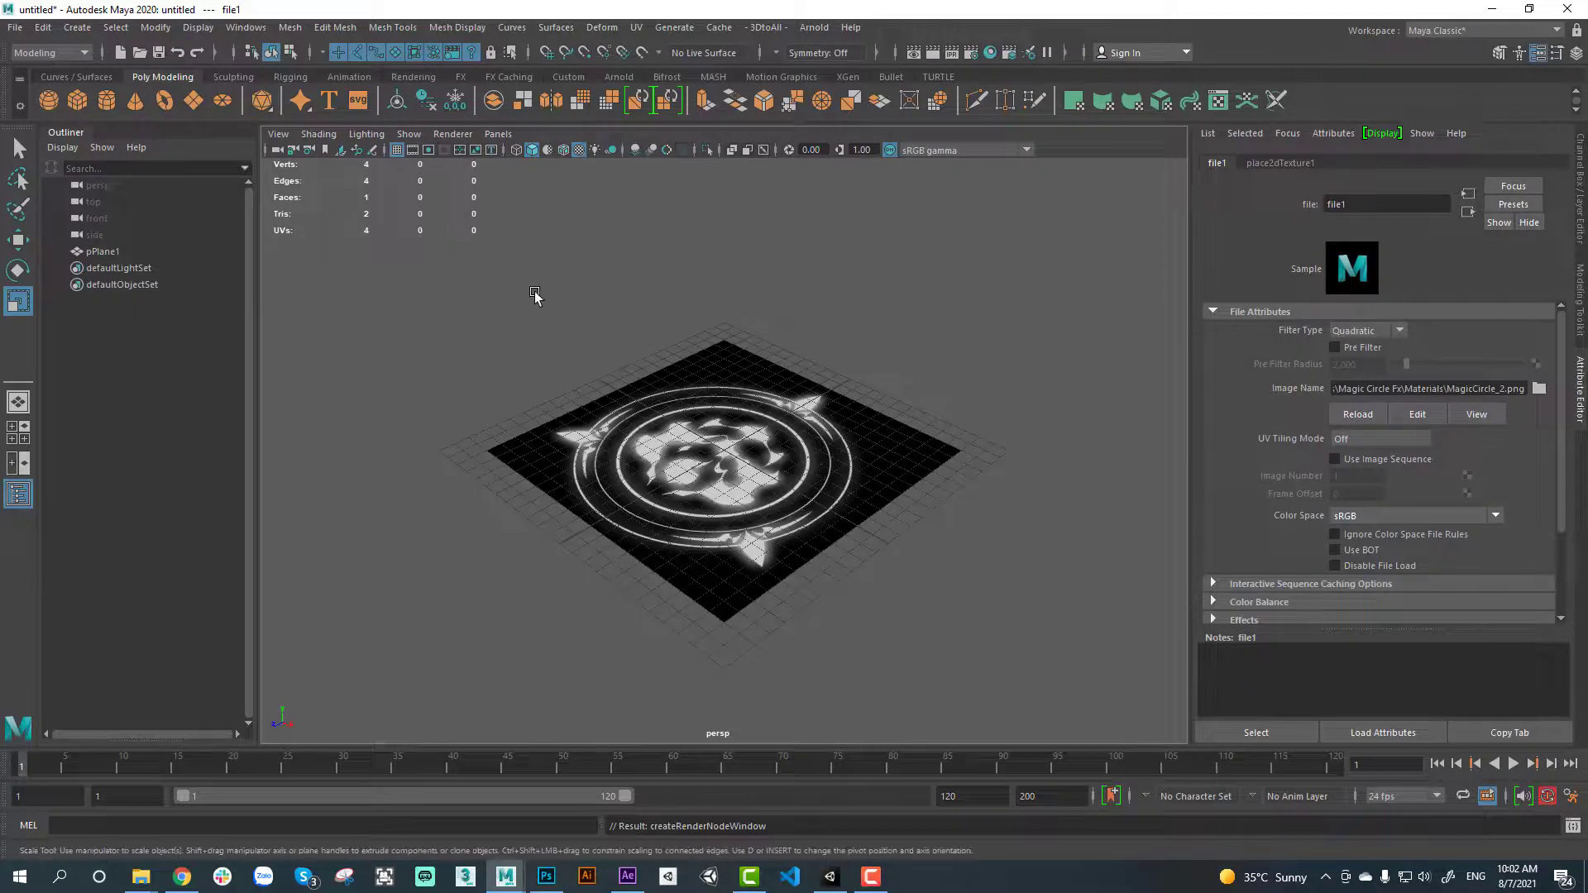
# Create a polygon cylinder, scale it to 8.151, centre it over the circle and raise it
pyautogui.click(107, 100)
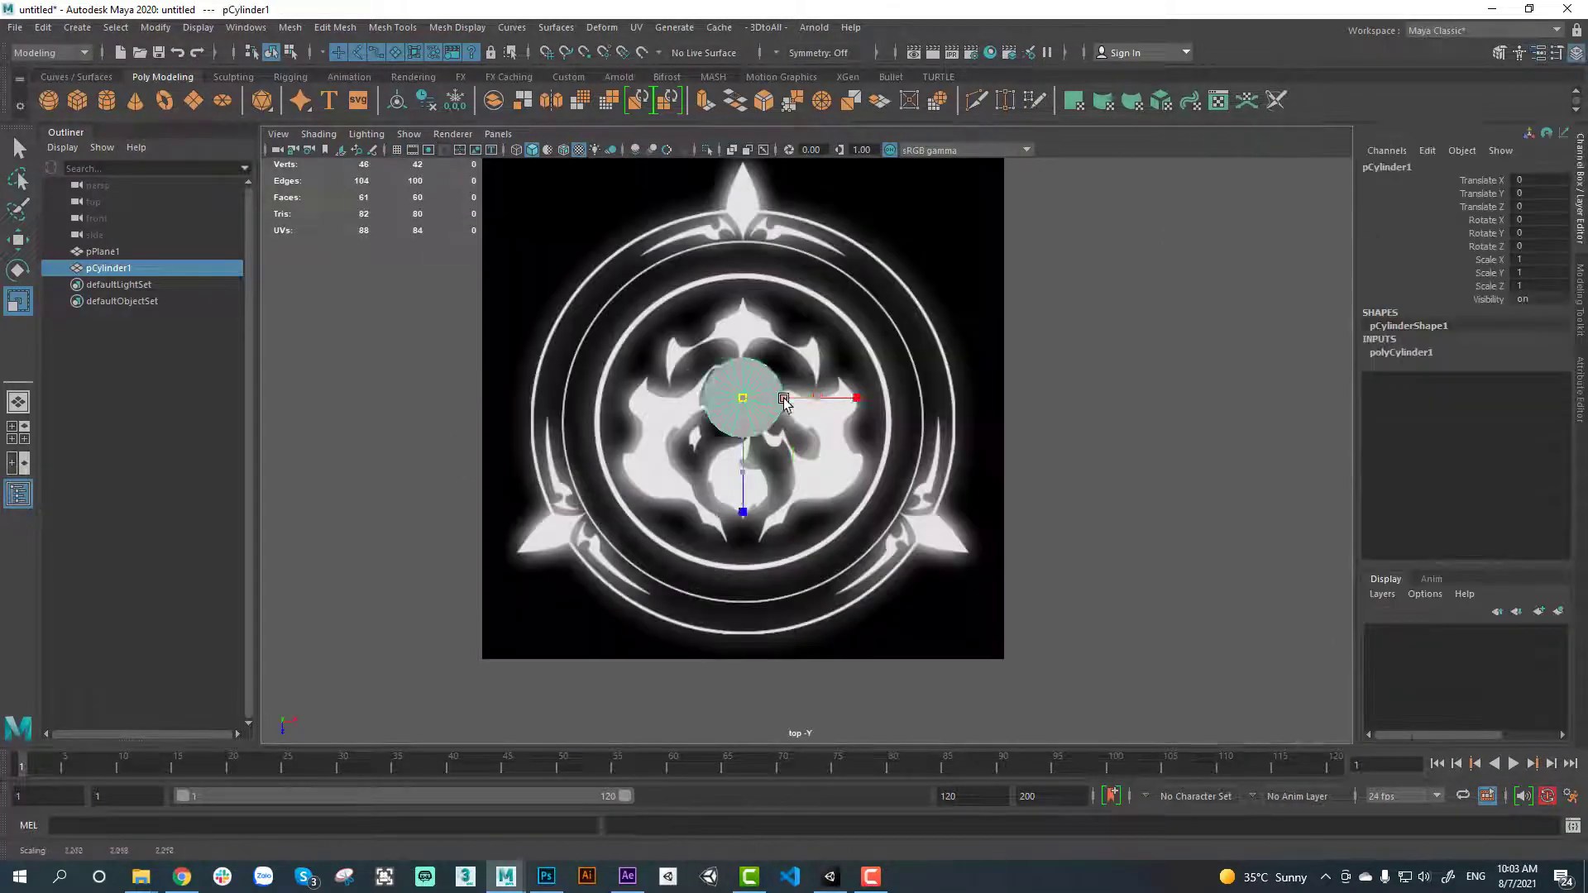
pyautogui.moveTo(784, 400); pyautogui.dragTo(1029, 403)
pyautogui.press('w')
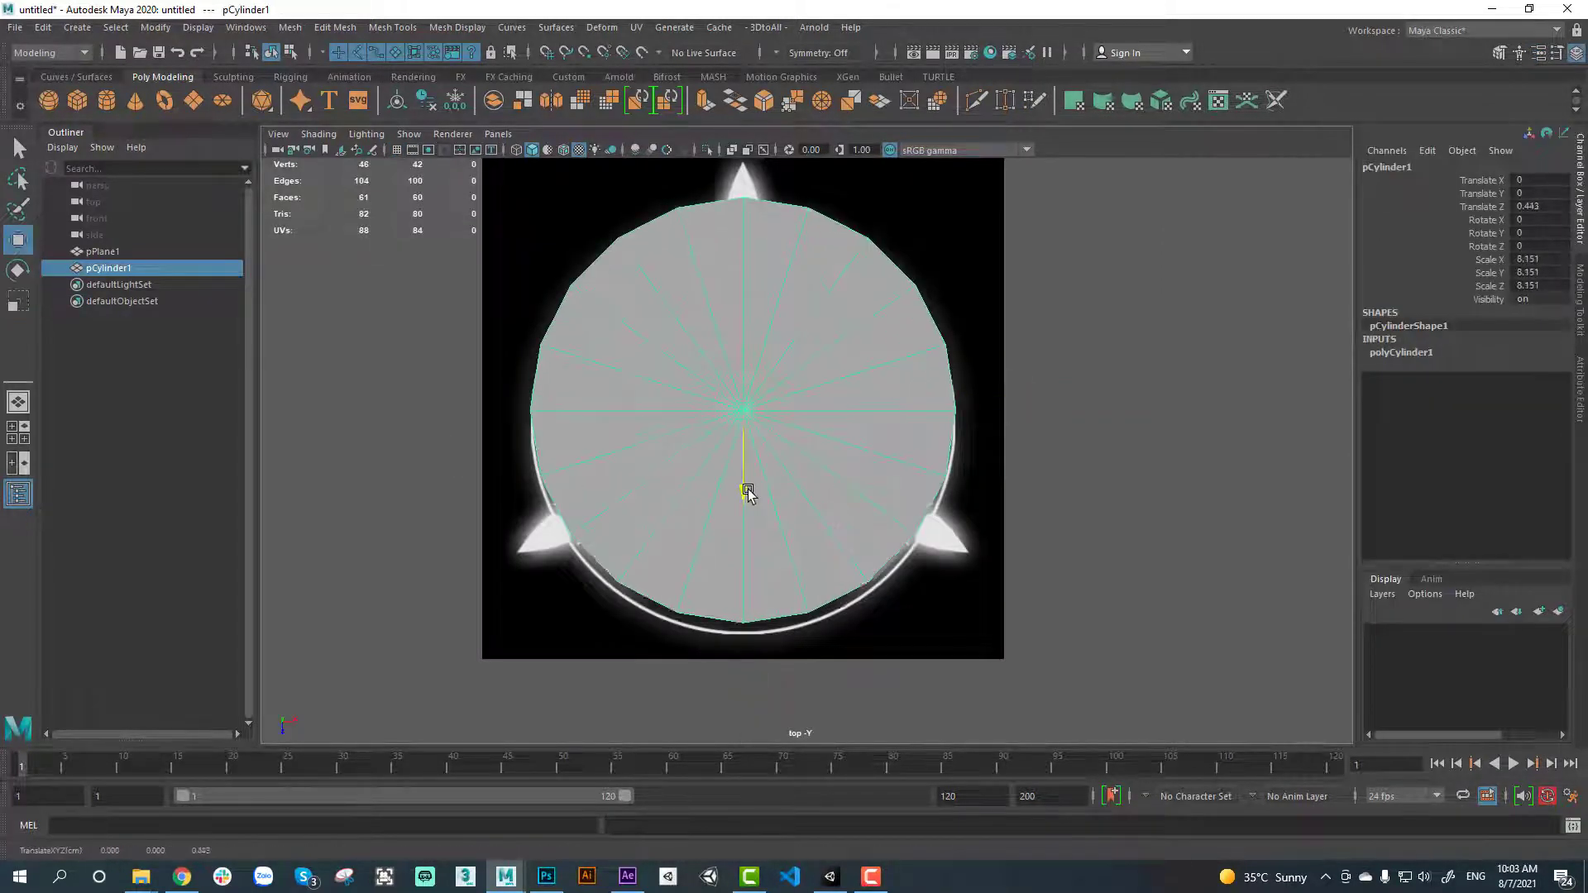
pyautogui.moveTo(744, 486); pyautogui.dragTo(750, 499)
pyautogui.press('space')
pyautogui.press('space')
pyautogui.moveTo(836, 273); pyautogui.dragTo(853, 273)
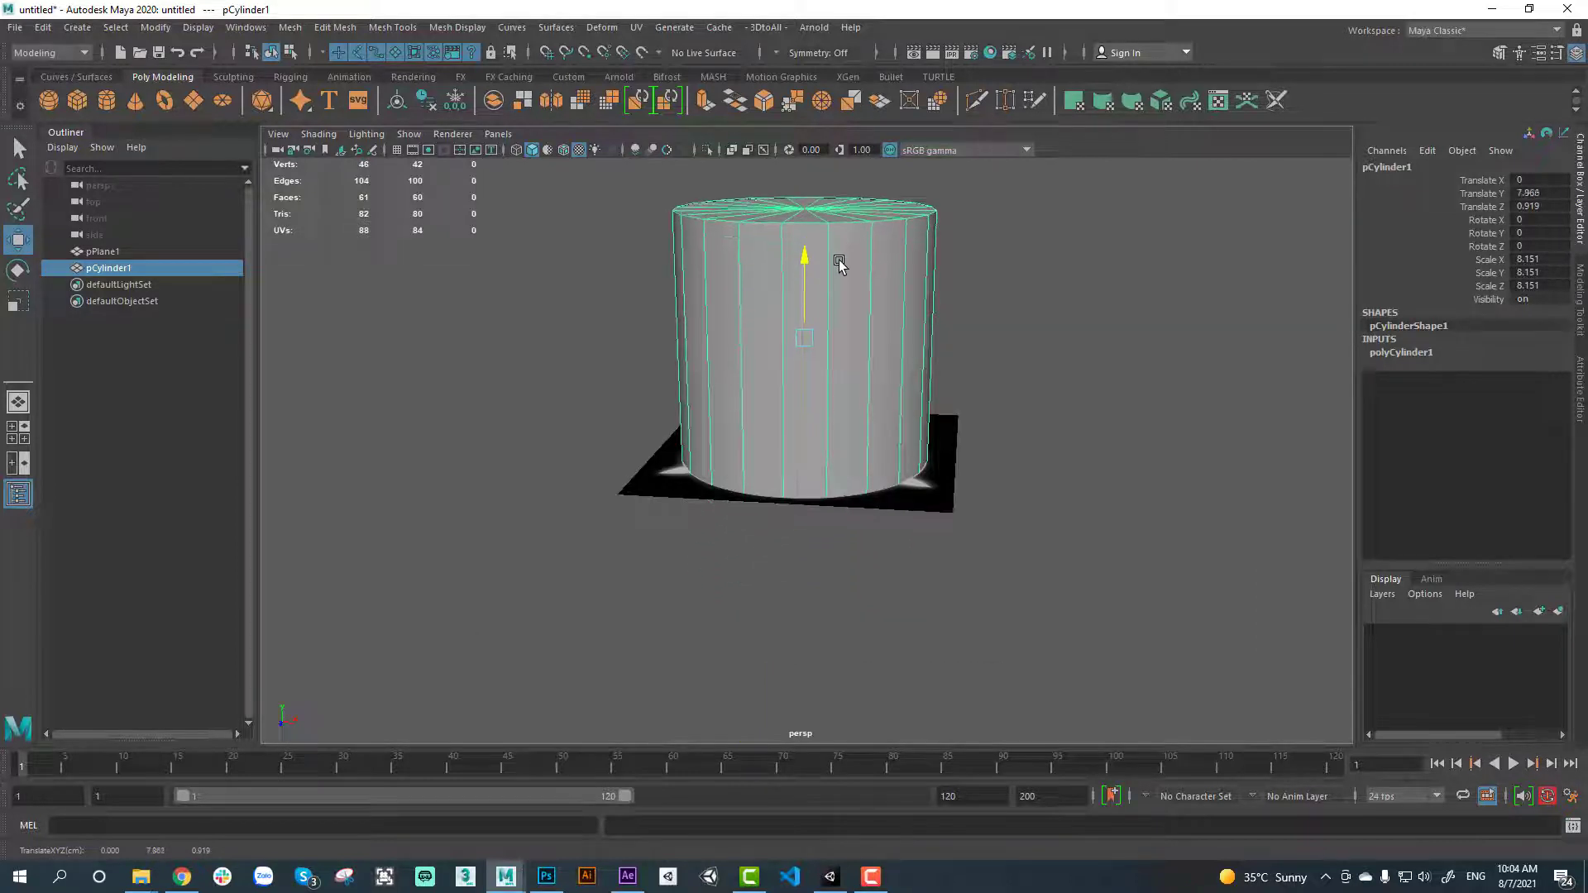
# Delete the cylinder's top and bottom cap faces and open the UV Editor
pyautogui.moveTo(853, 273); pyautogui.dragTo(849, 318, button='right')
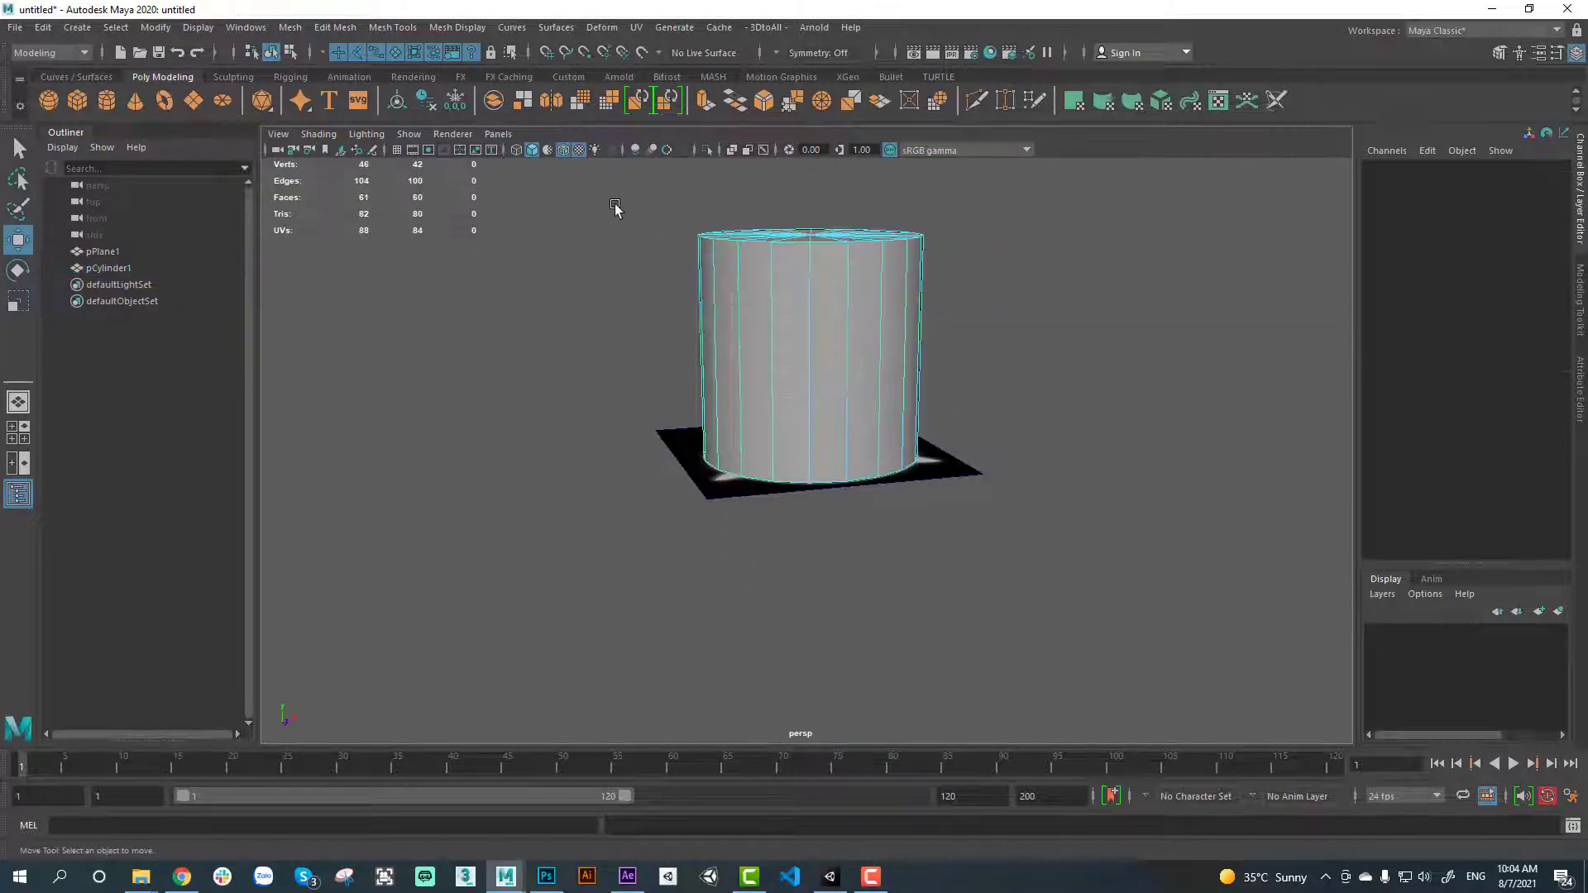
pyautogui.moveTo(614, 202); pyautogui.dragTo(1075, 532)
pyautogui.keyDown('ctrl'); pyautogui.moveTo(599, 317); pyautogui.dragTo(1074, 363); pyautogui.keyUp('ctrl')
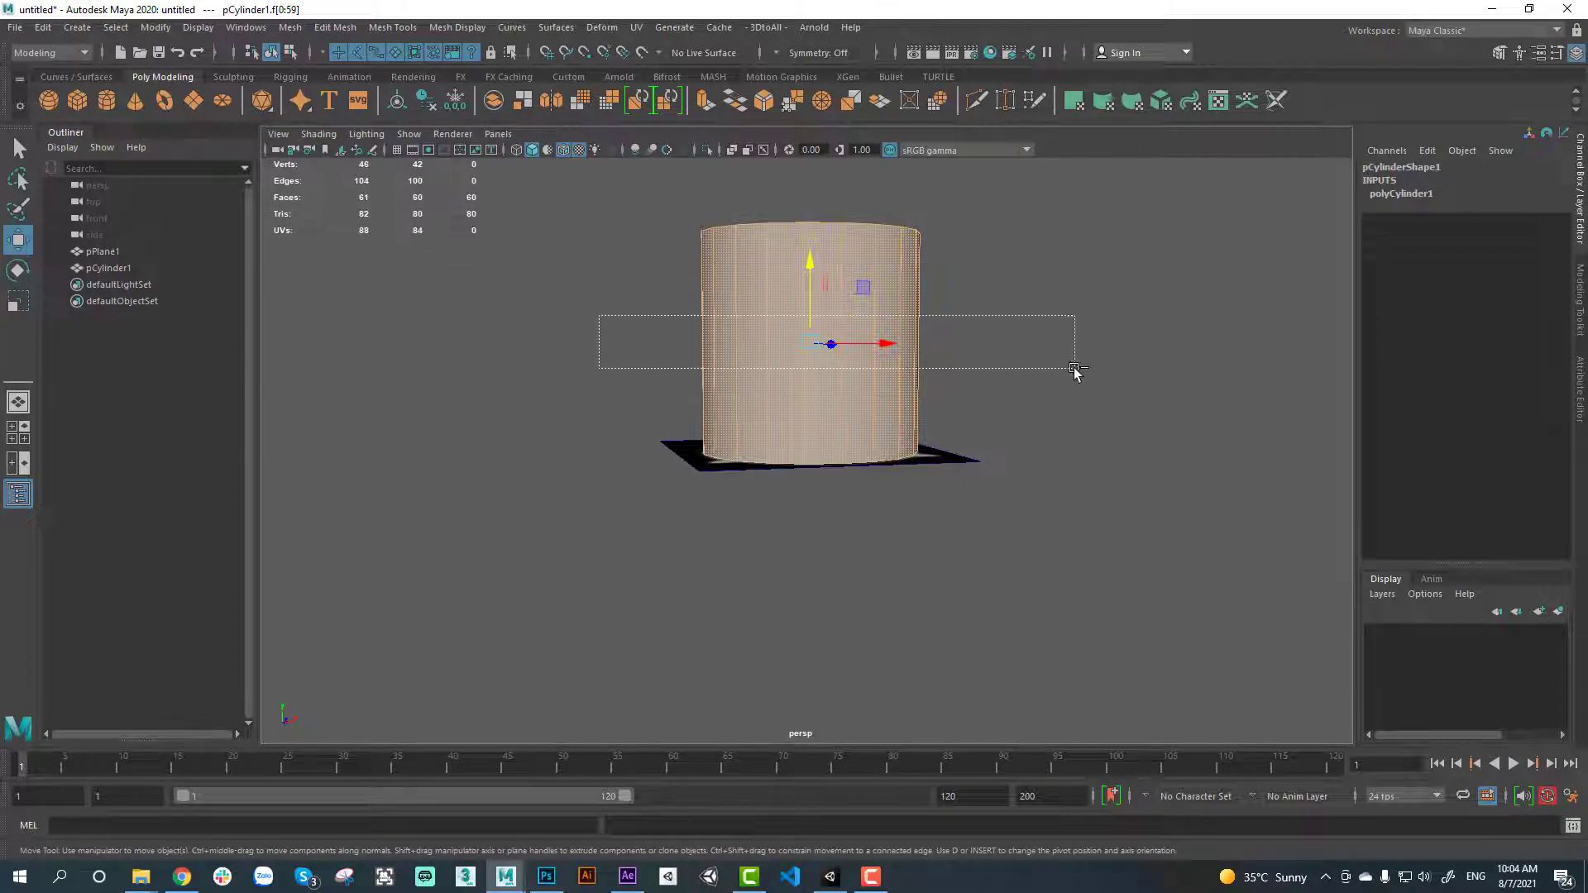
pyautogui.keyDown('alt'); pyautogui.moveTo(1066, 419); pyautogui.dragTo(1046, 436); pyautogui.keyUp('alt')
pyautogui.press('Delete')
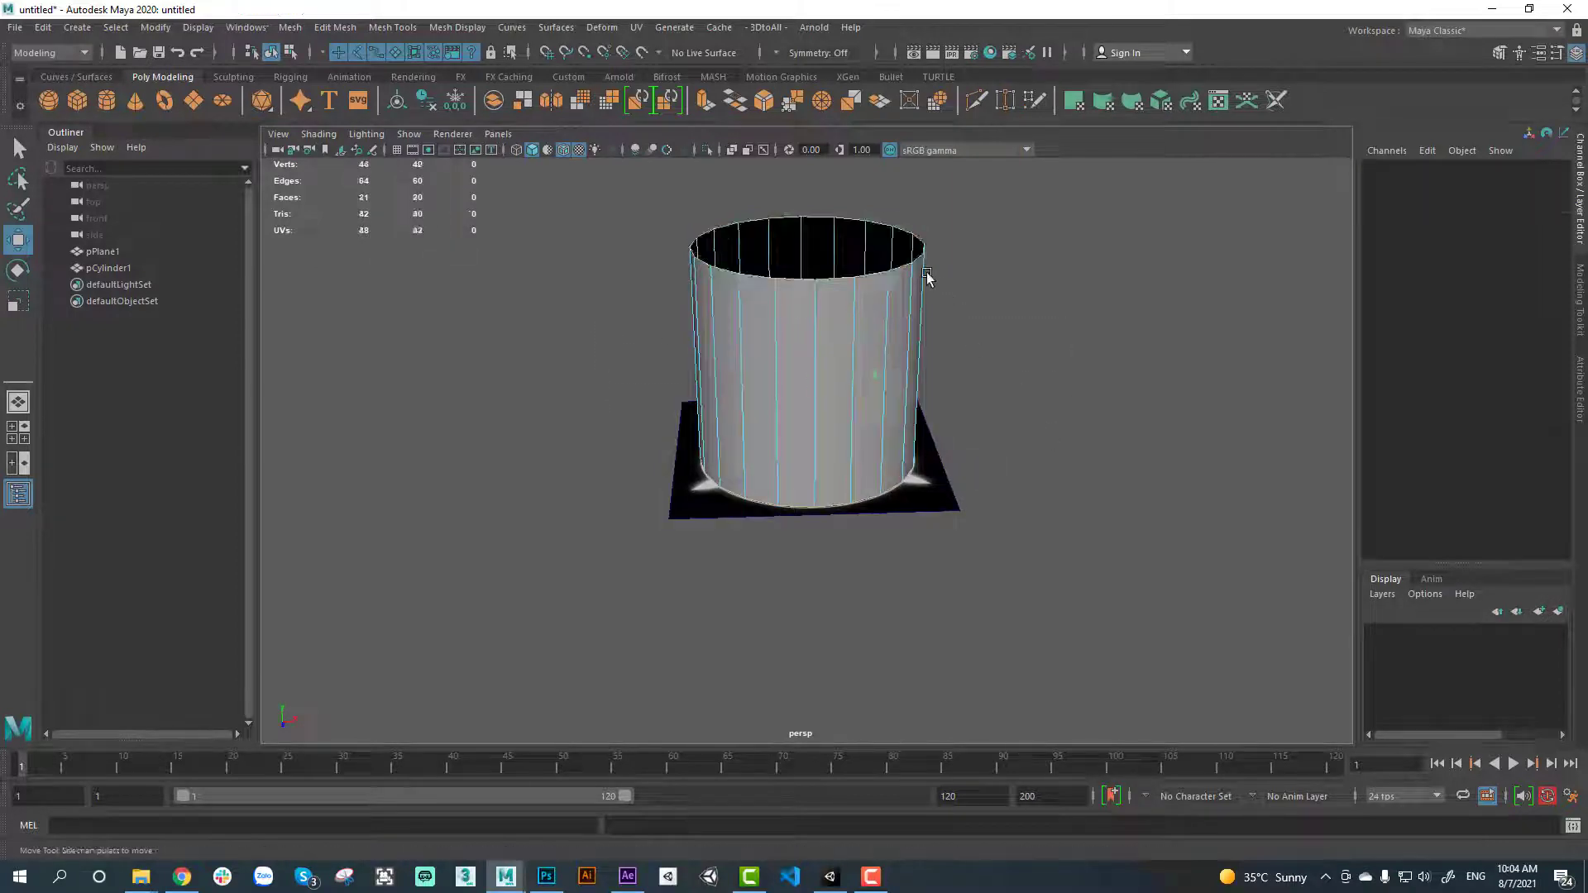
pyautogui.moveTo(921, 270); pyautogui.dragTo(996, 241, button='right')
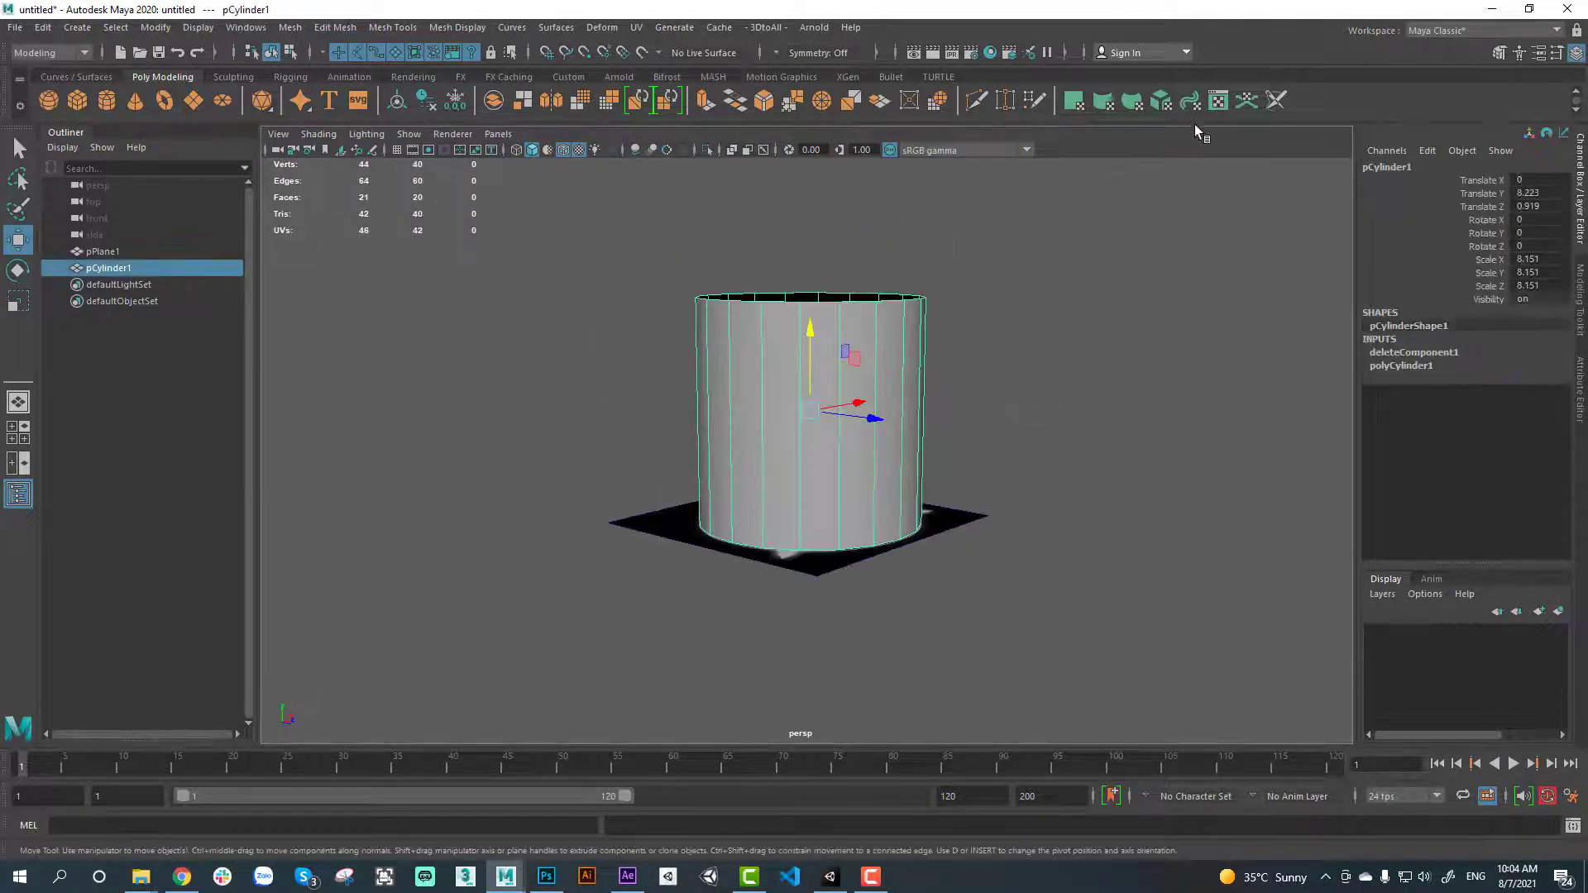
pyautogui.click(1218, 101)
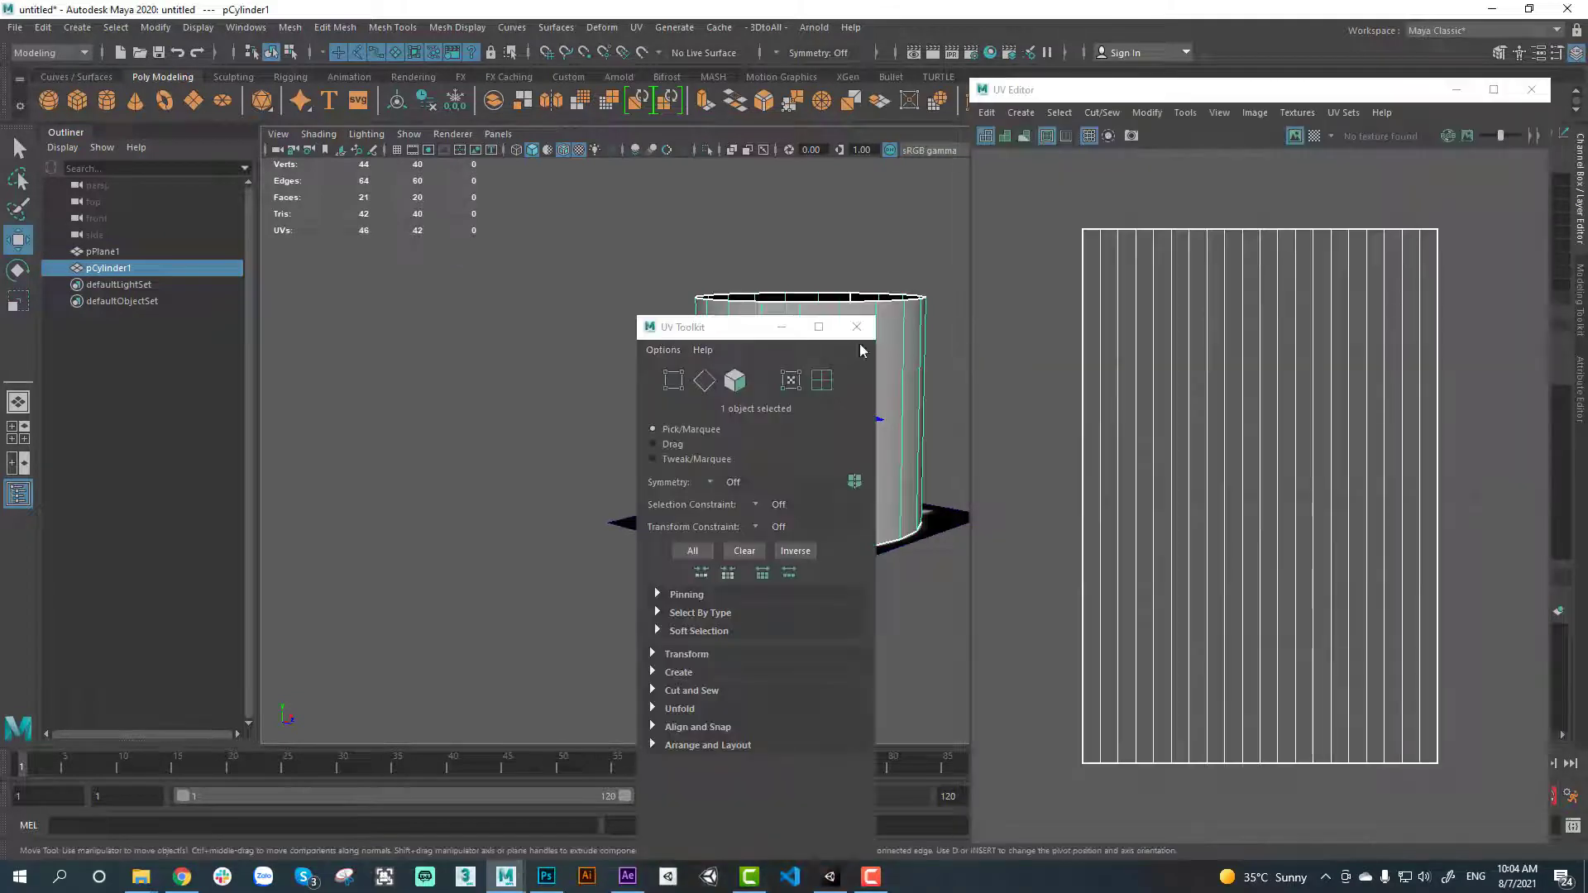
# Frame the cylinder, select its top vertex ring, then reselect the whole cylinder
pyautogui.click(856, 327)
pyautogui.scroll(-3, 1237, 436)
pyautogui.scroll(-2, 1054, 452)
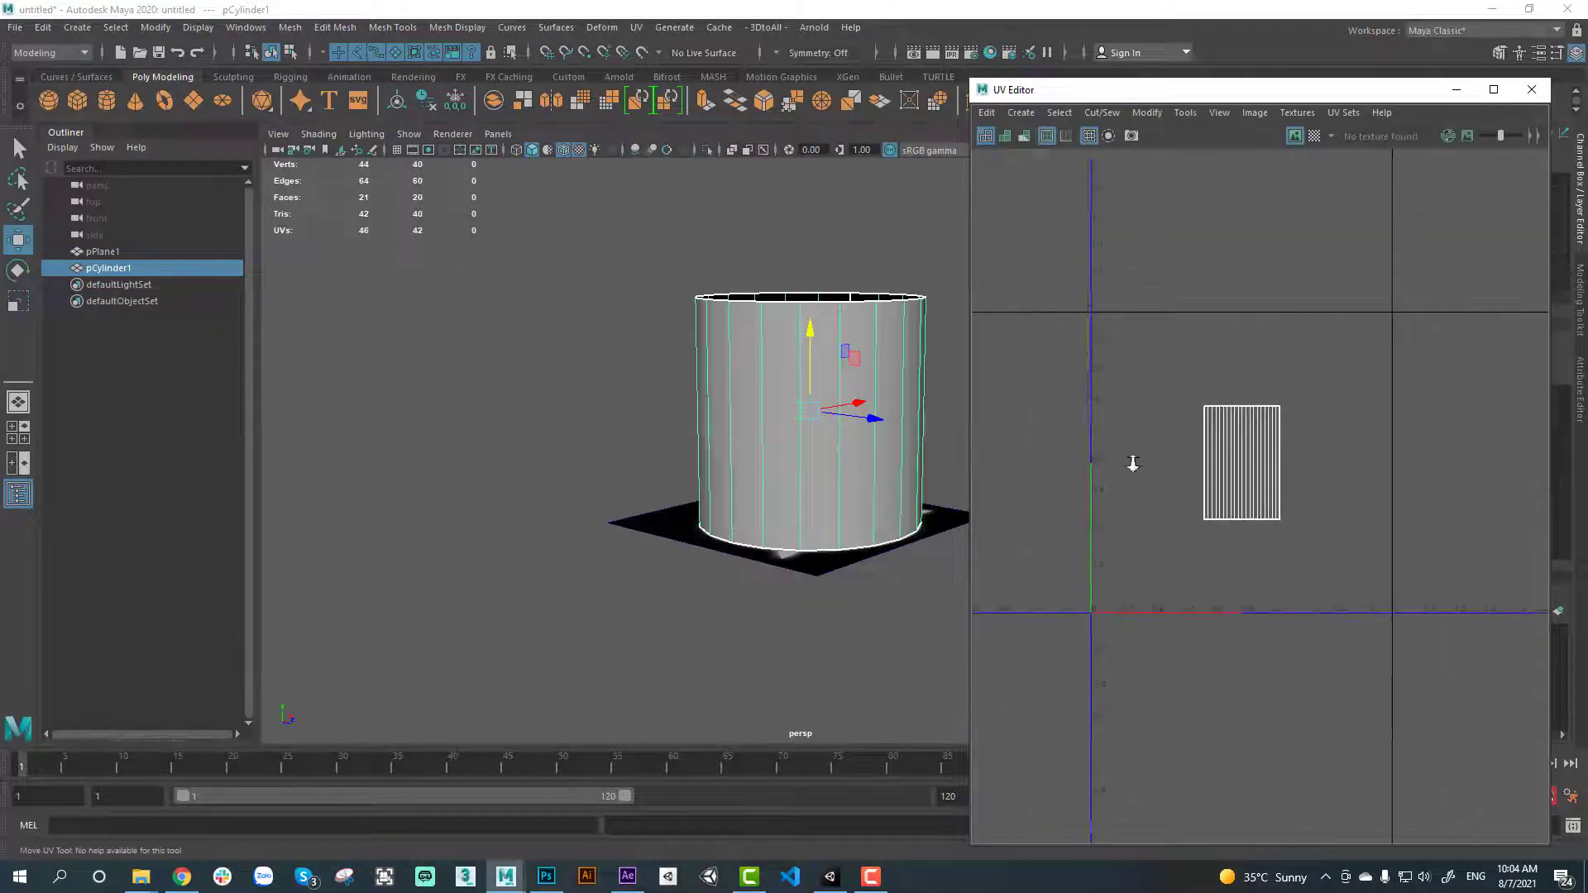
pyautogui.press('f')
pyautogui.rightClick(664, 319)
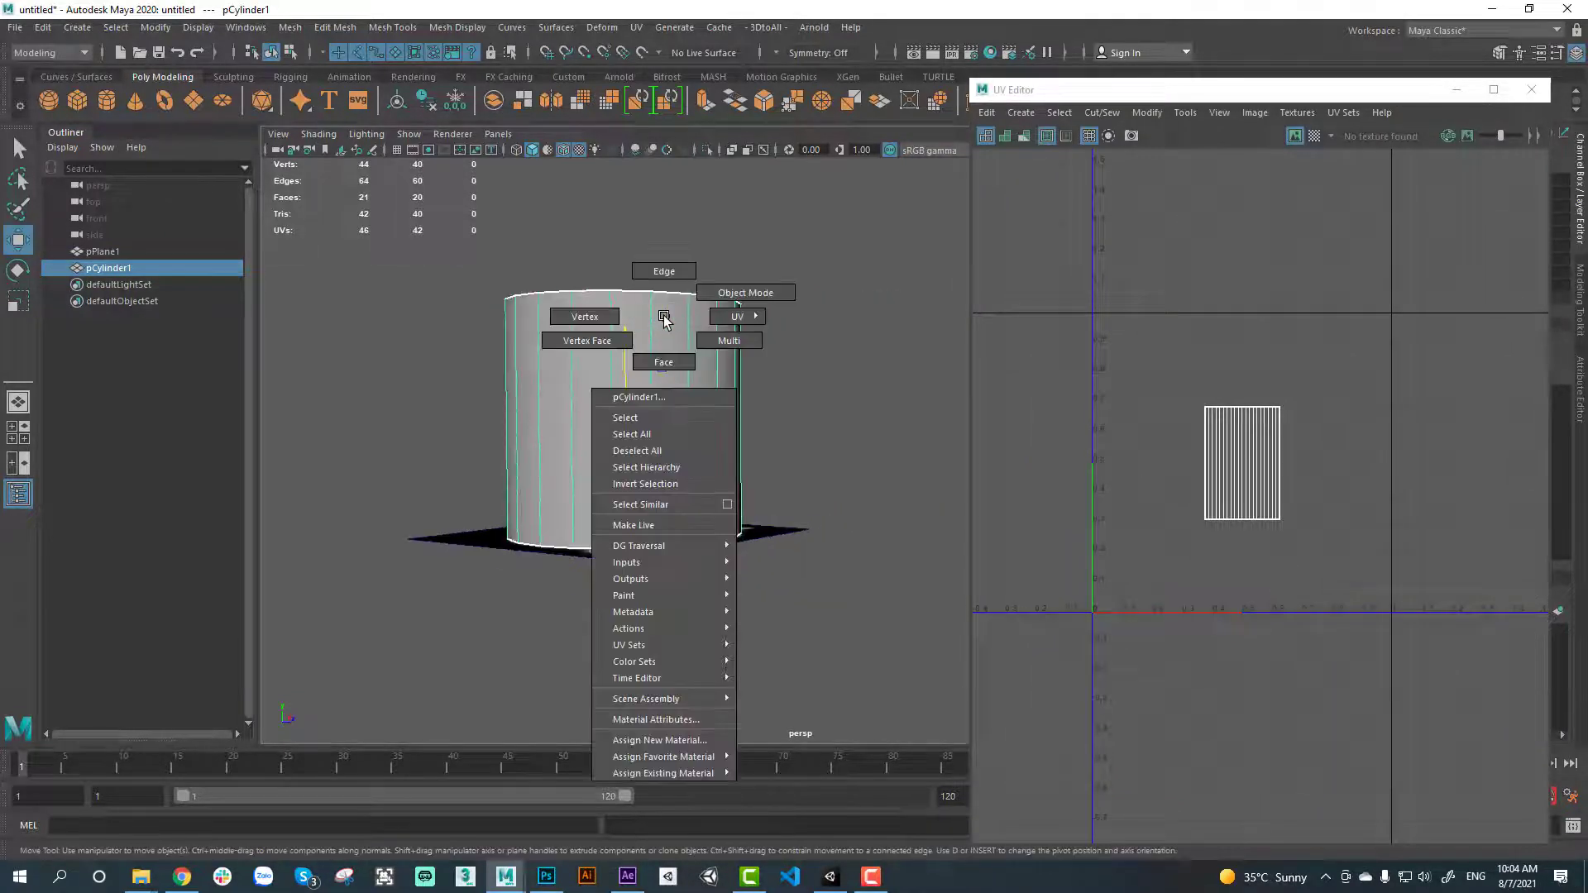
pyautogui.click(638, 321)
pyautogui.moveTo(415, 242); pyautogui.dragTo(887, 348)
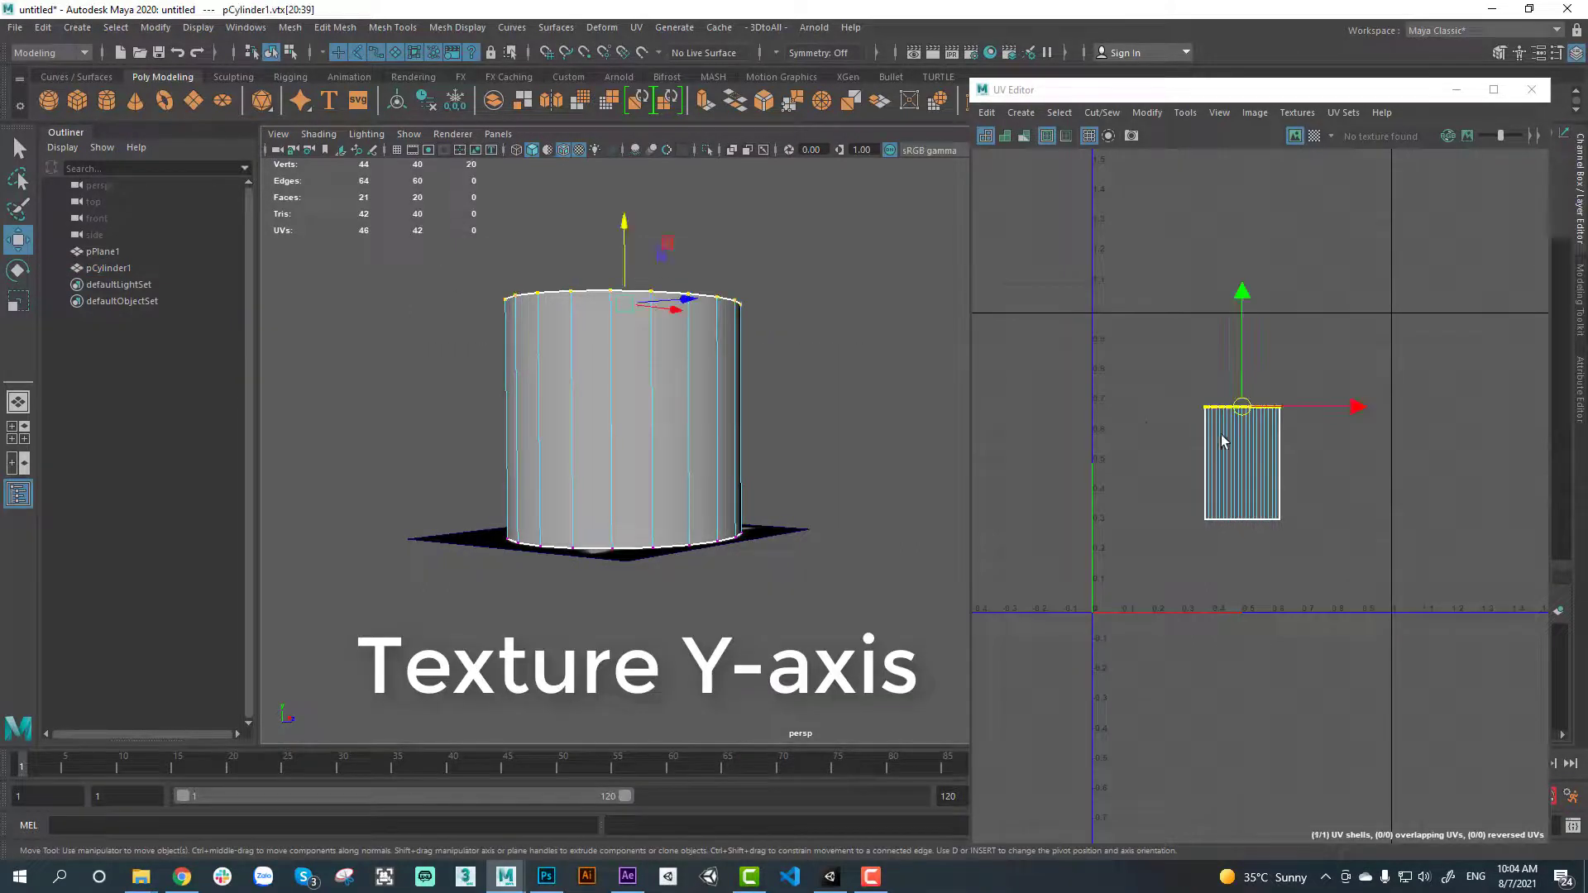
pyautogui.rightClick(698, 331)
pyautogui.click(773, 313)
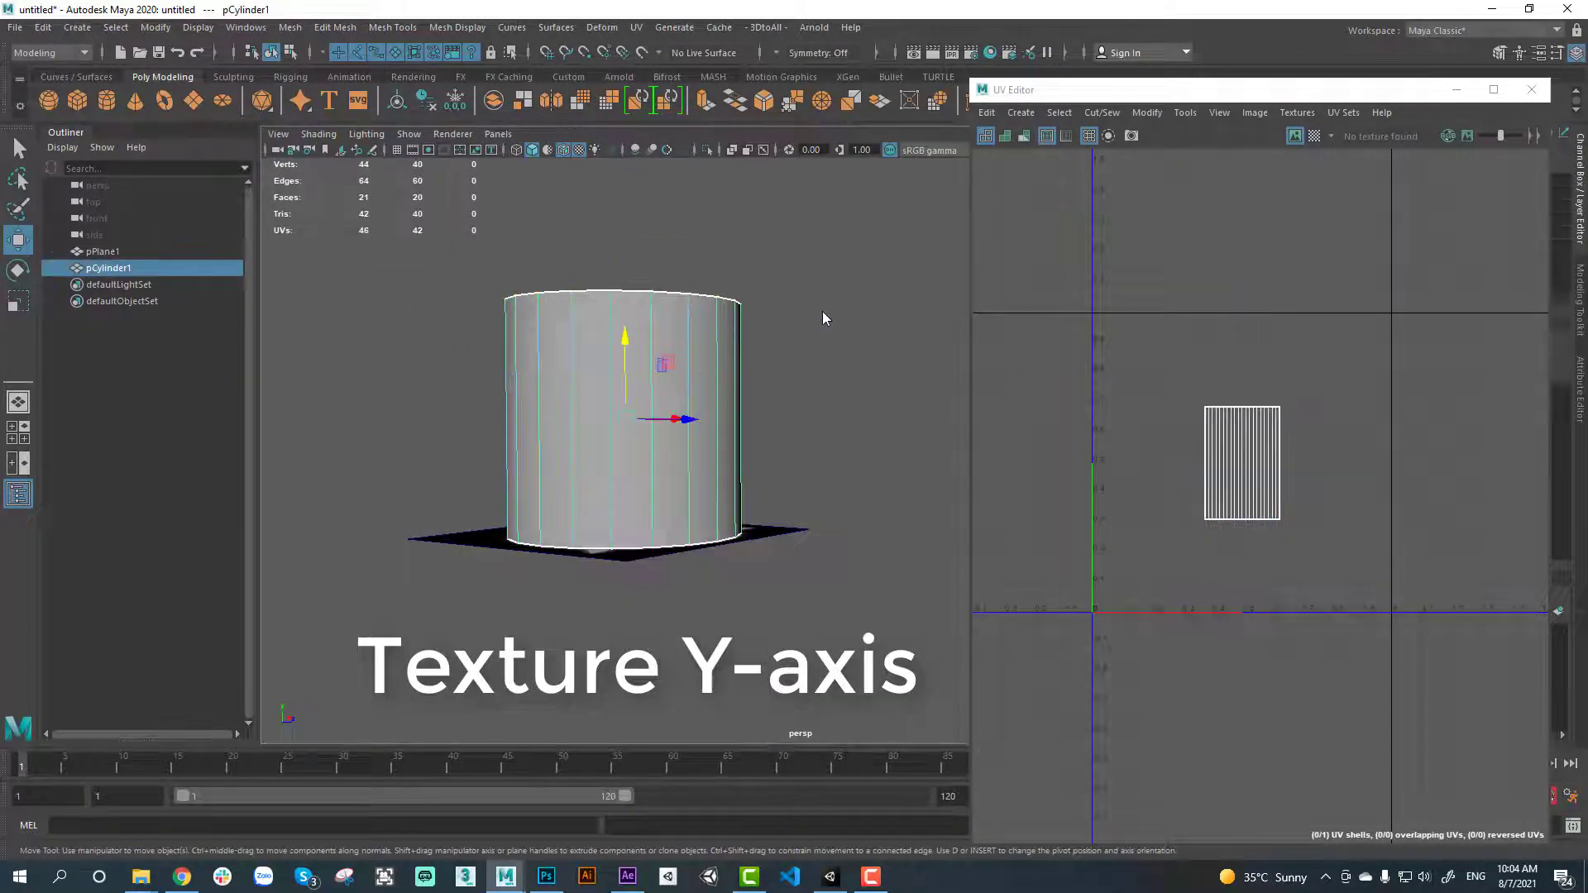
pyautogui.click(814, 319)
pyautogui.click(719, 331)
# Select all the cylinder's UVs and normalize them to fill the 0–1 square
pyautogui.moveTo(1267, 435); pyautogui.dragTo(1340, 431, button='right')
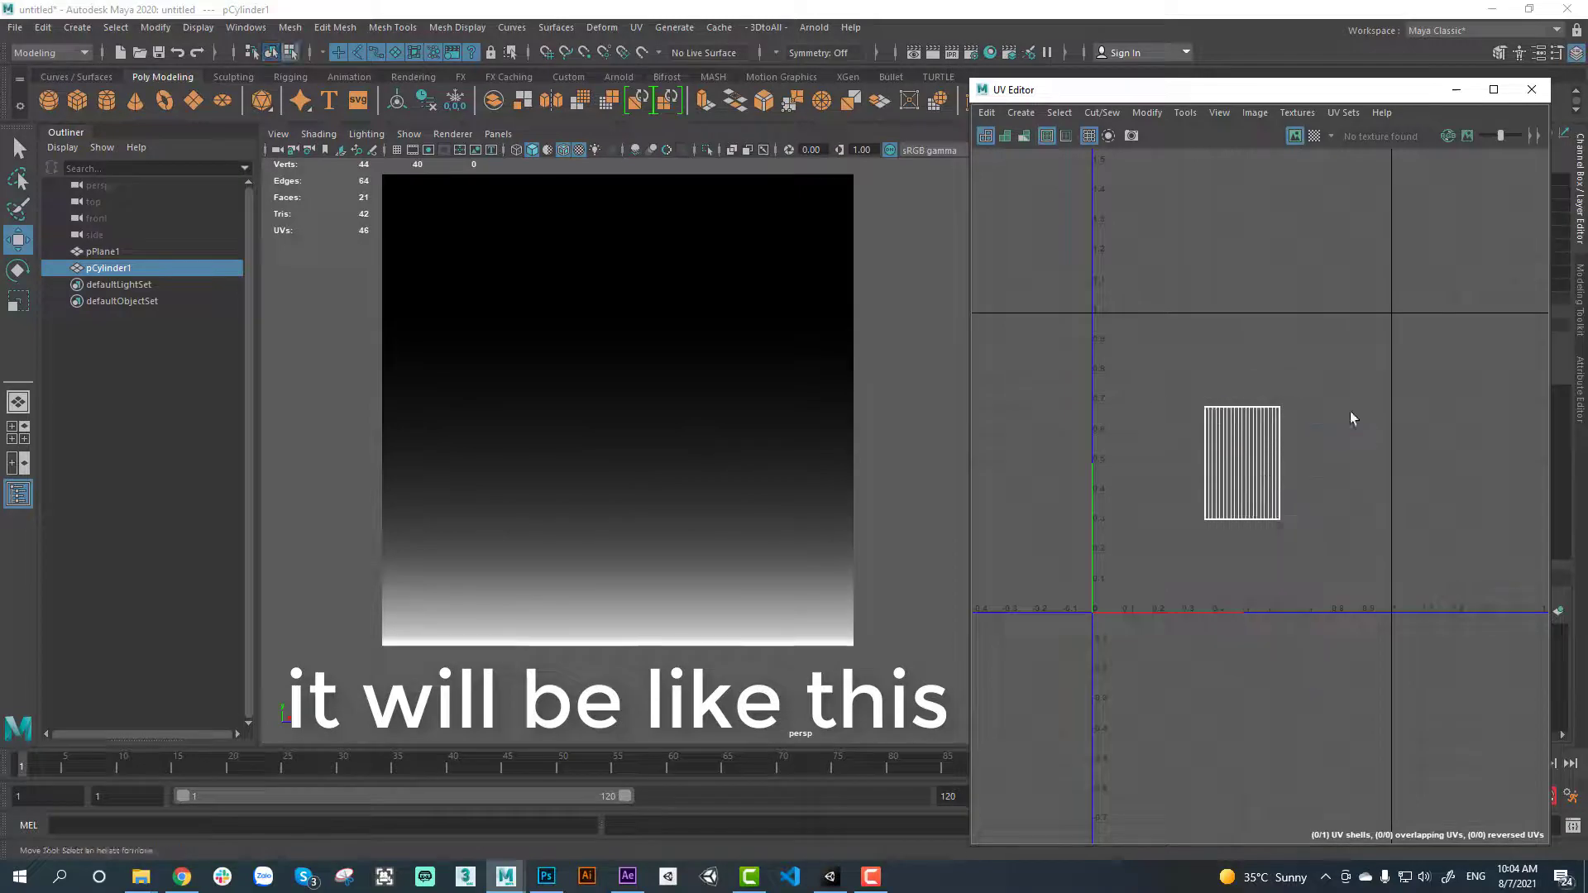
pyautogui.moveTo(1390, 364); pyautogui.dragTo(1152, 549)
pyautogui.click(1146, 113)
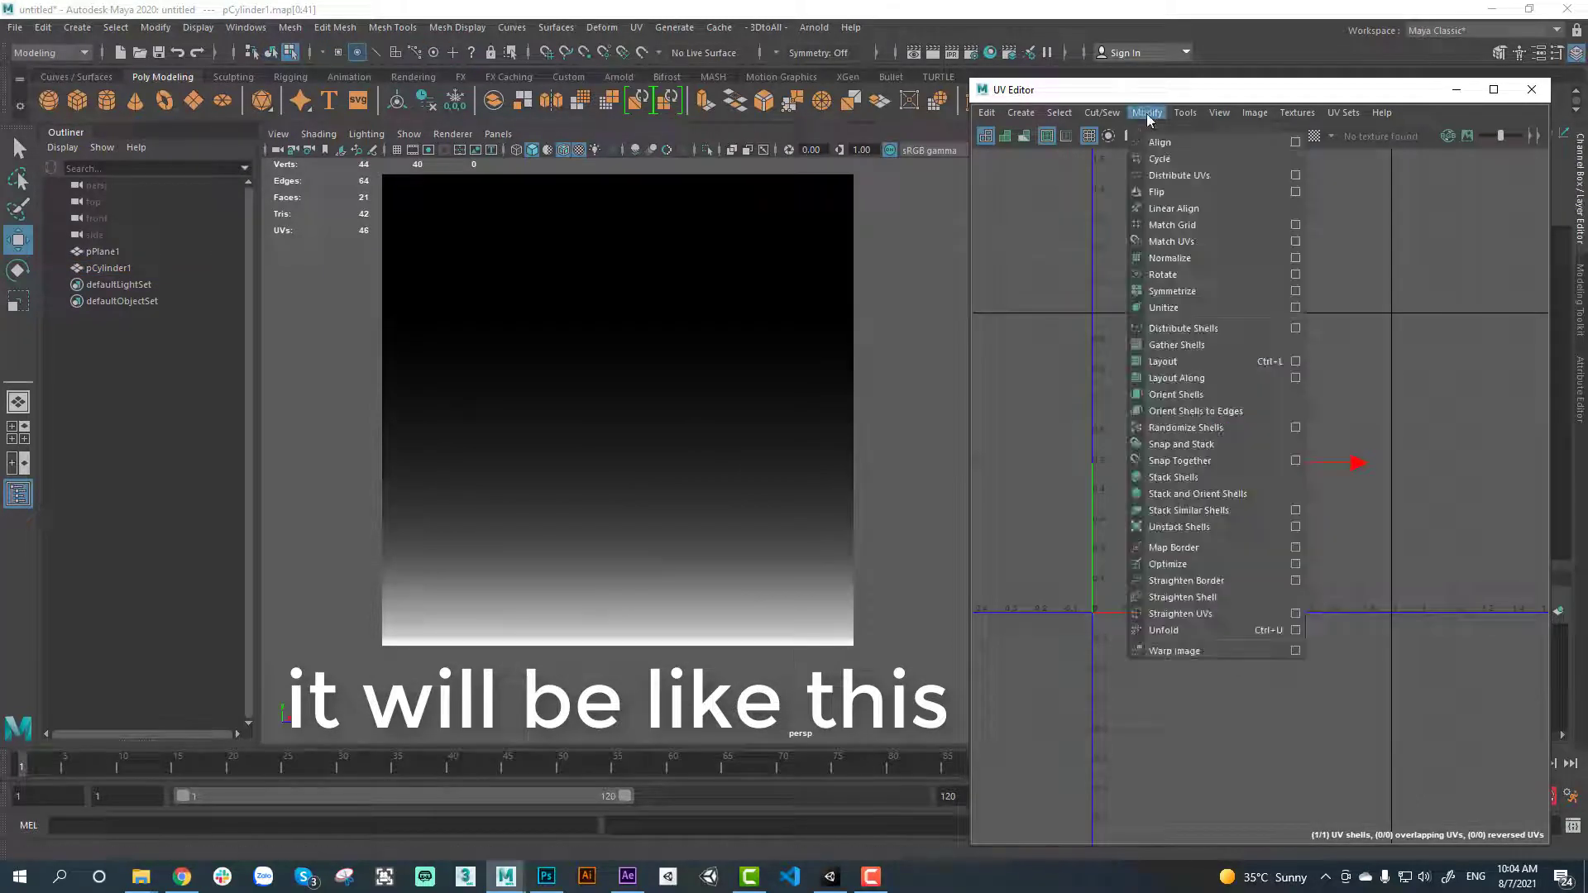
pyautogui.click(1170, 258)
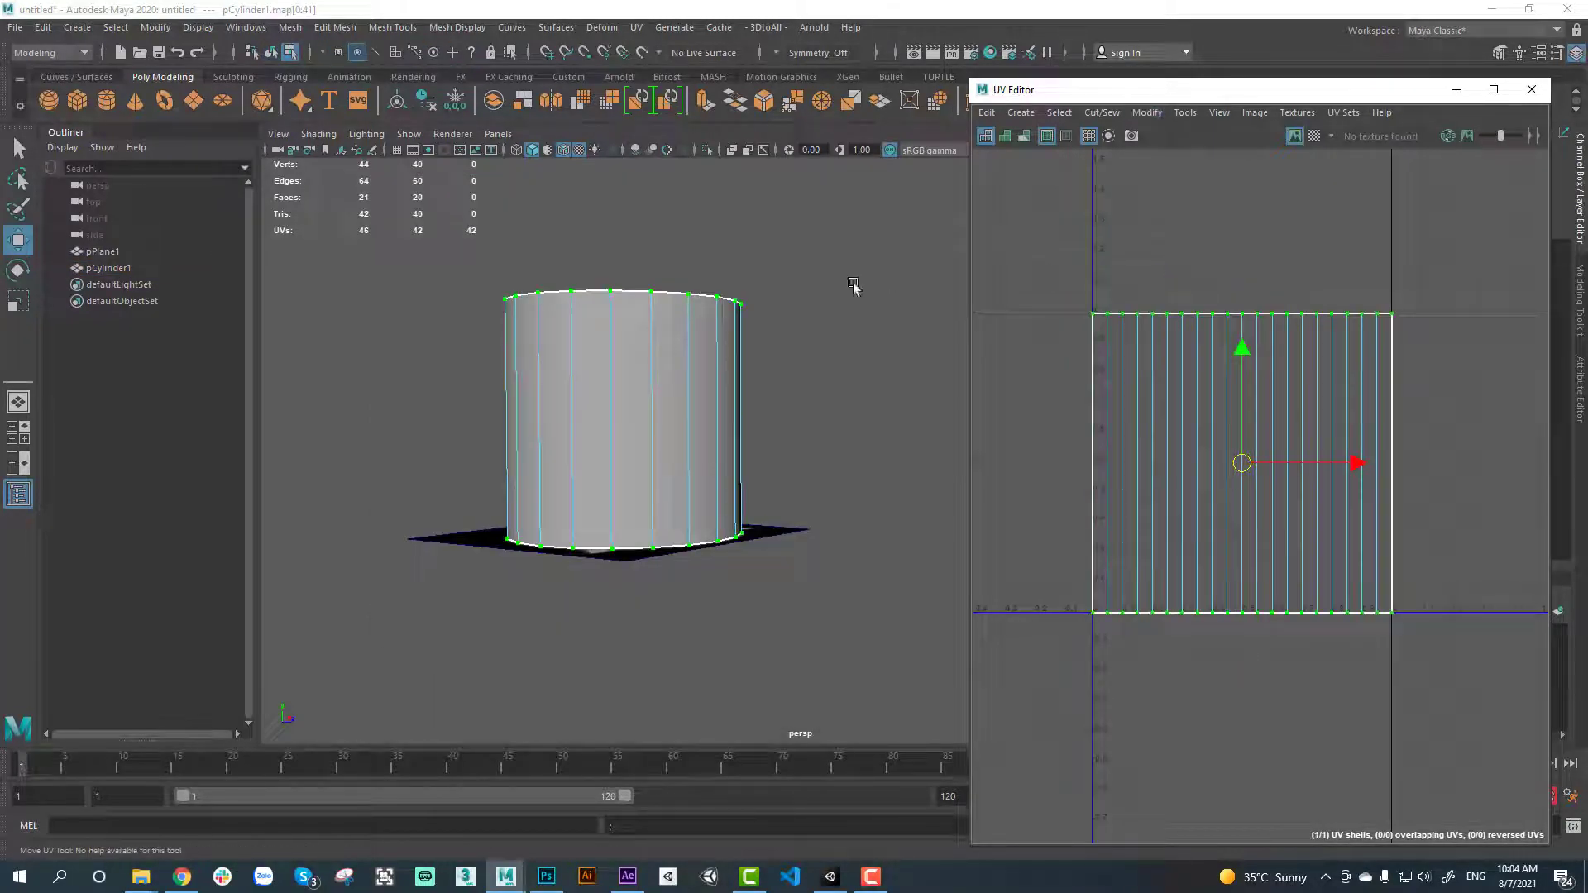
# Rename the cylinder to Lightray_Circle in the Outliner
pyautogui.click(108, 268)
pyautogui.doubleClick(108, 268)
pyautogui.write('Ligh')
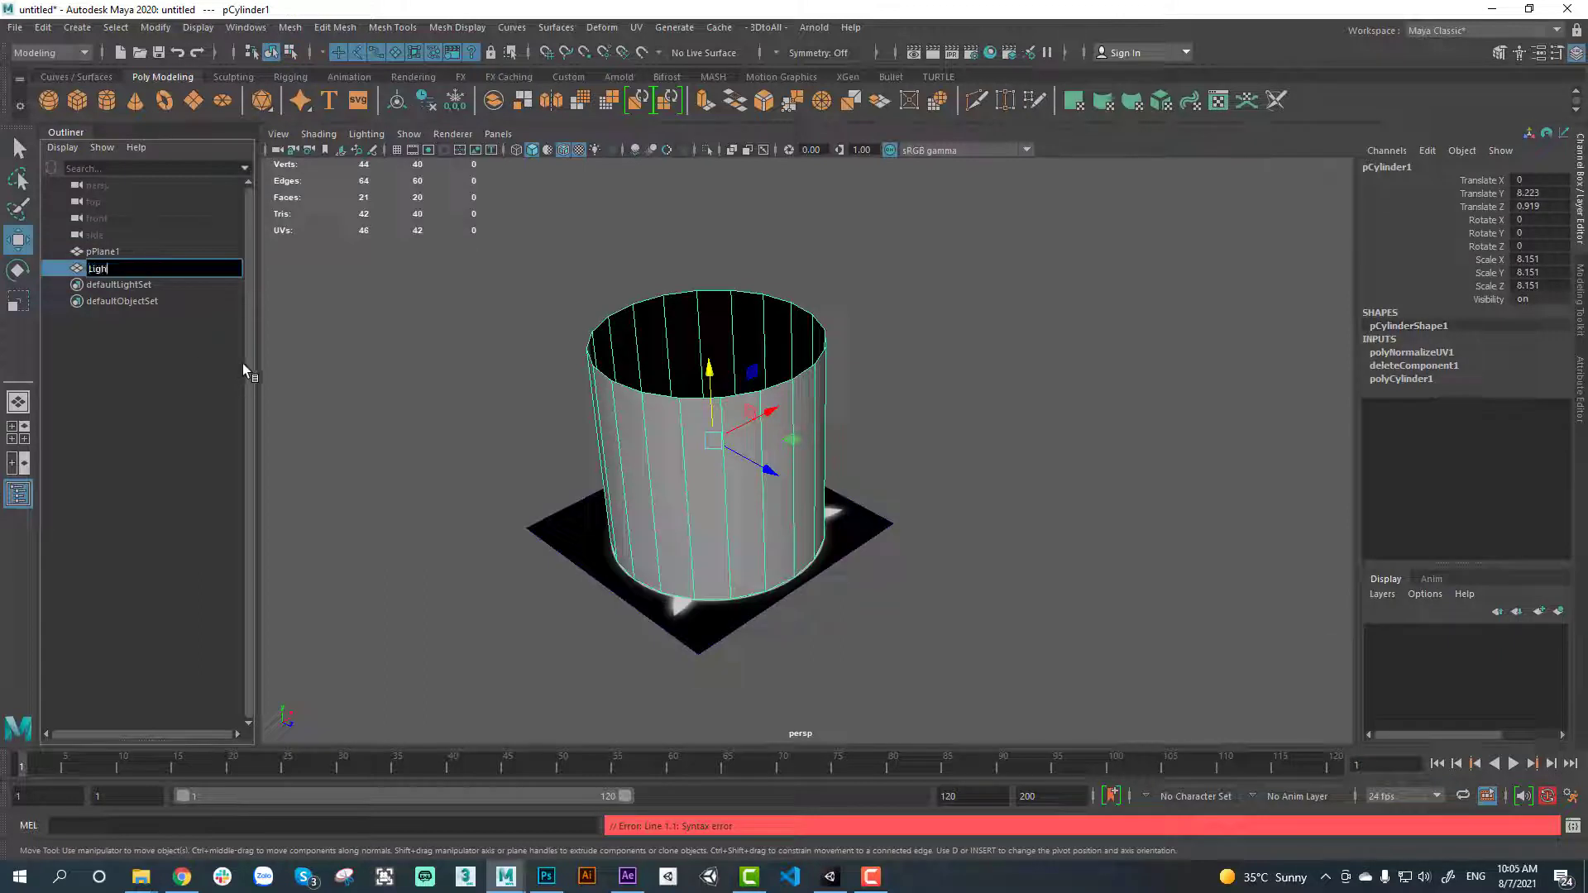
pyautogui.write('tray_')
pyautogui.write('Circle')
pyautogui.press('Return')
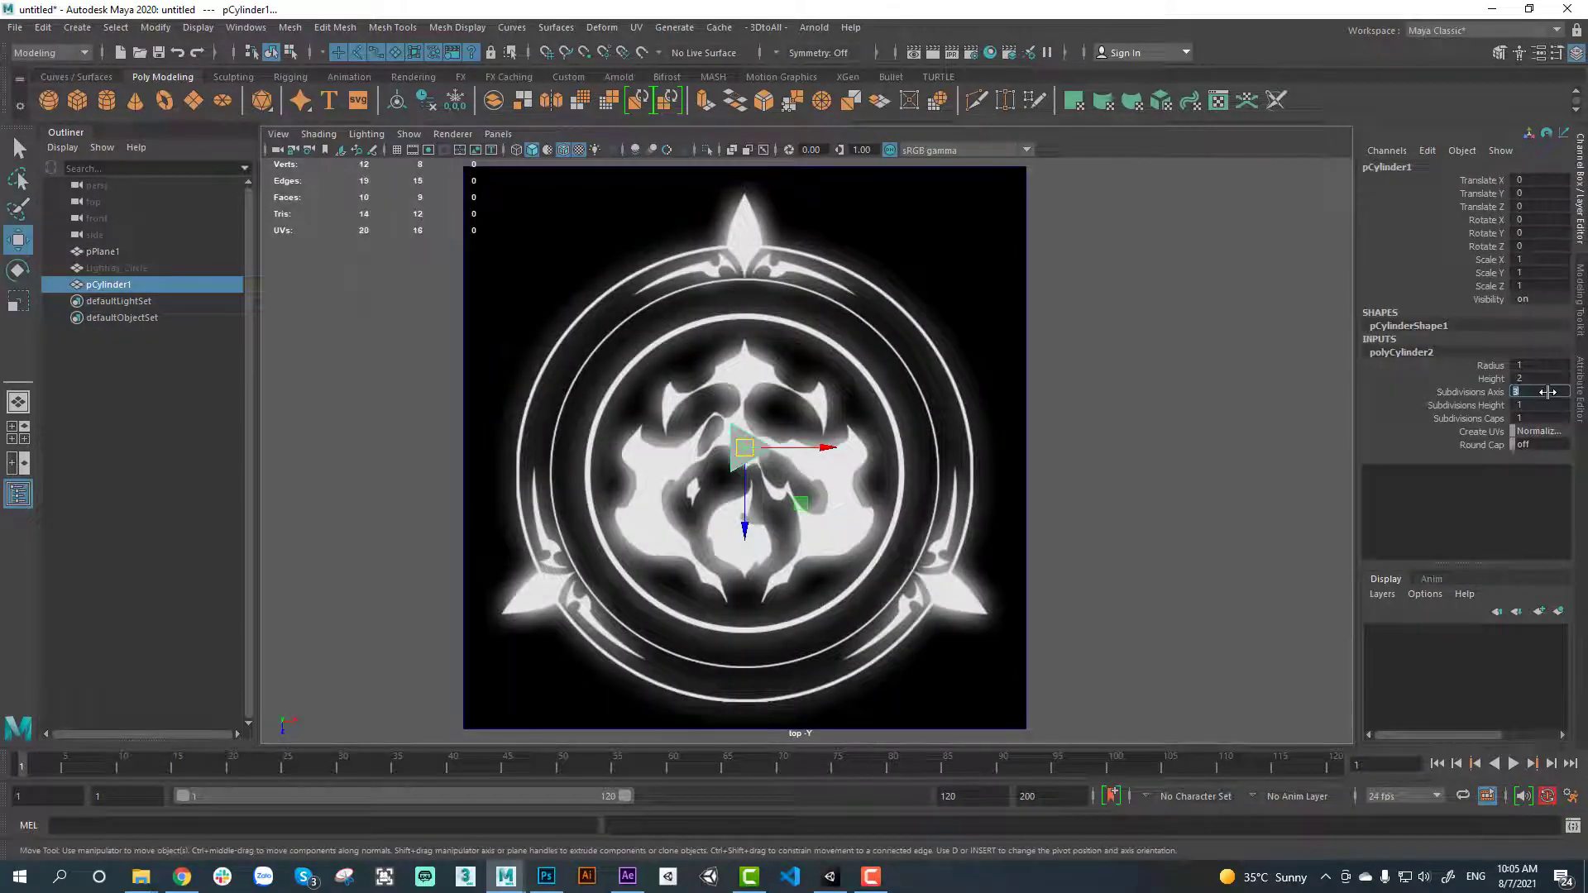
# Scale the triangle prism to about 9.8, rotate it 90 degrees upright, and raise it over the circle
pyautogui.press('r')
pyautogui.moveTo(916, 508); pyautogui.dragTo(1142, 469, button='middle')
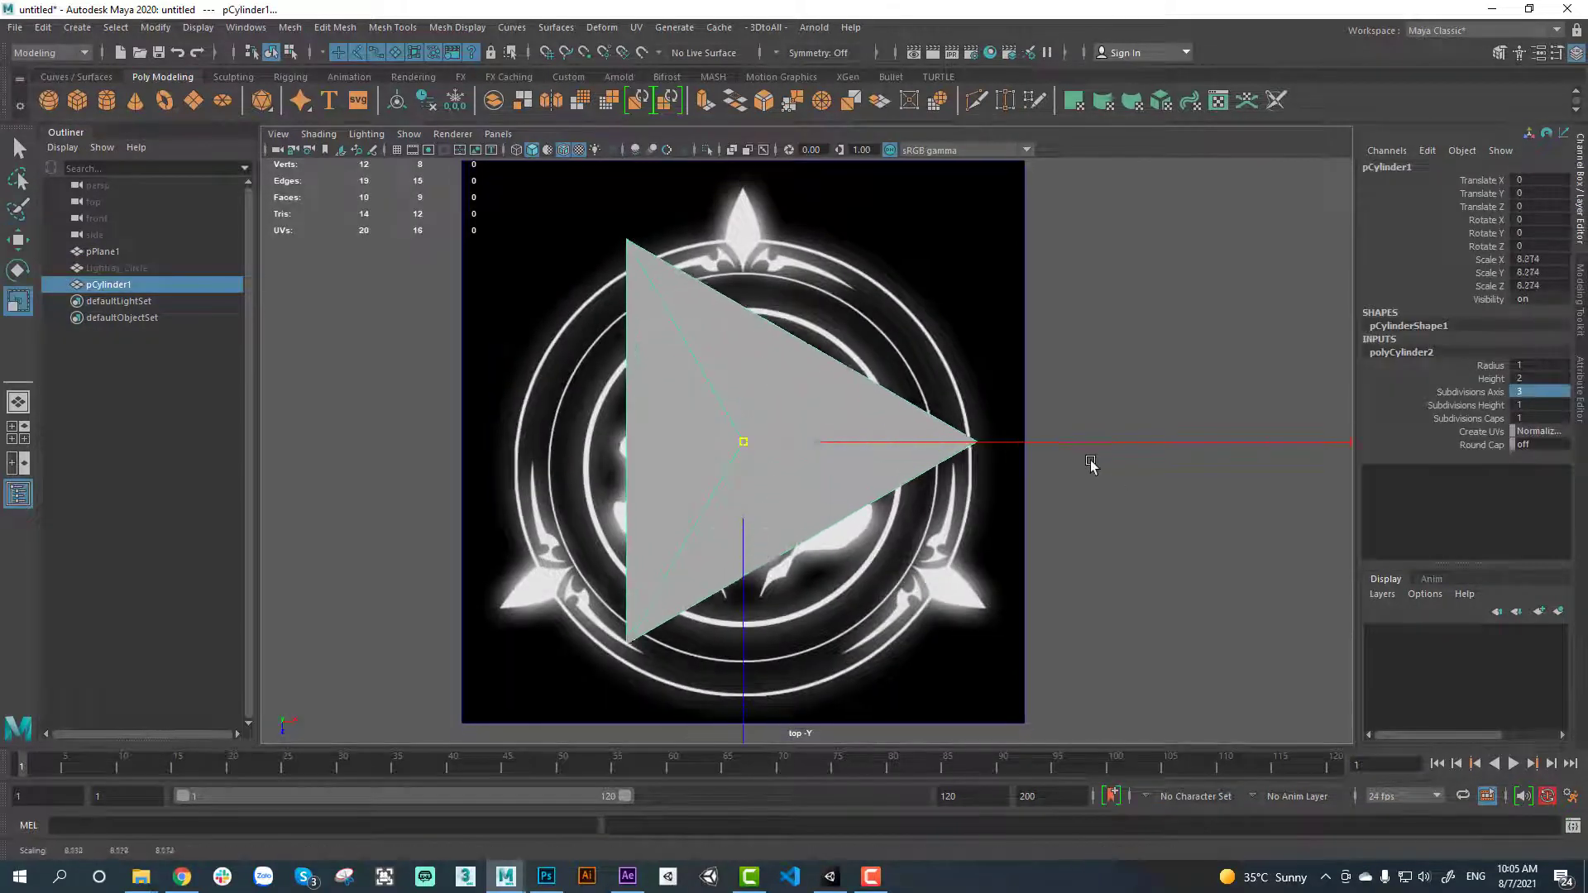
pyautogui.press('e')
pyautogui.moveTo(817, 442); pyautogui.dragTo(761, 369)
pyautogui.press('w')
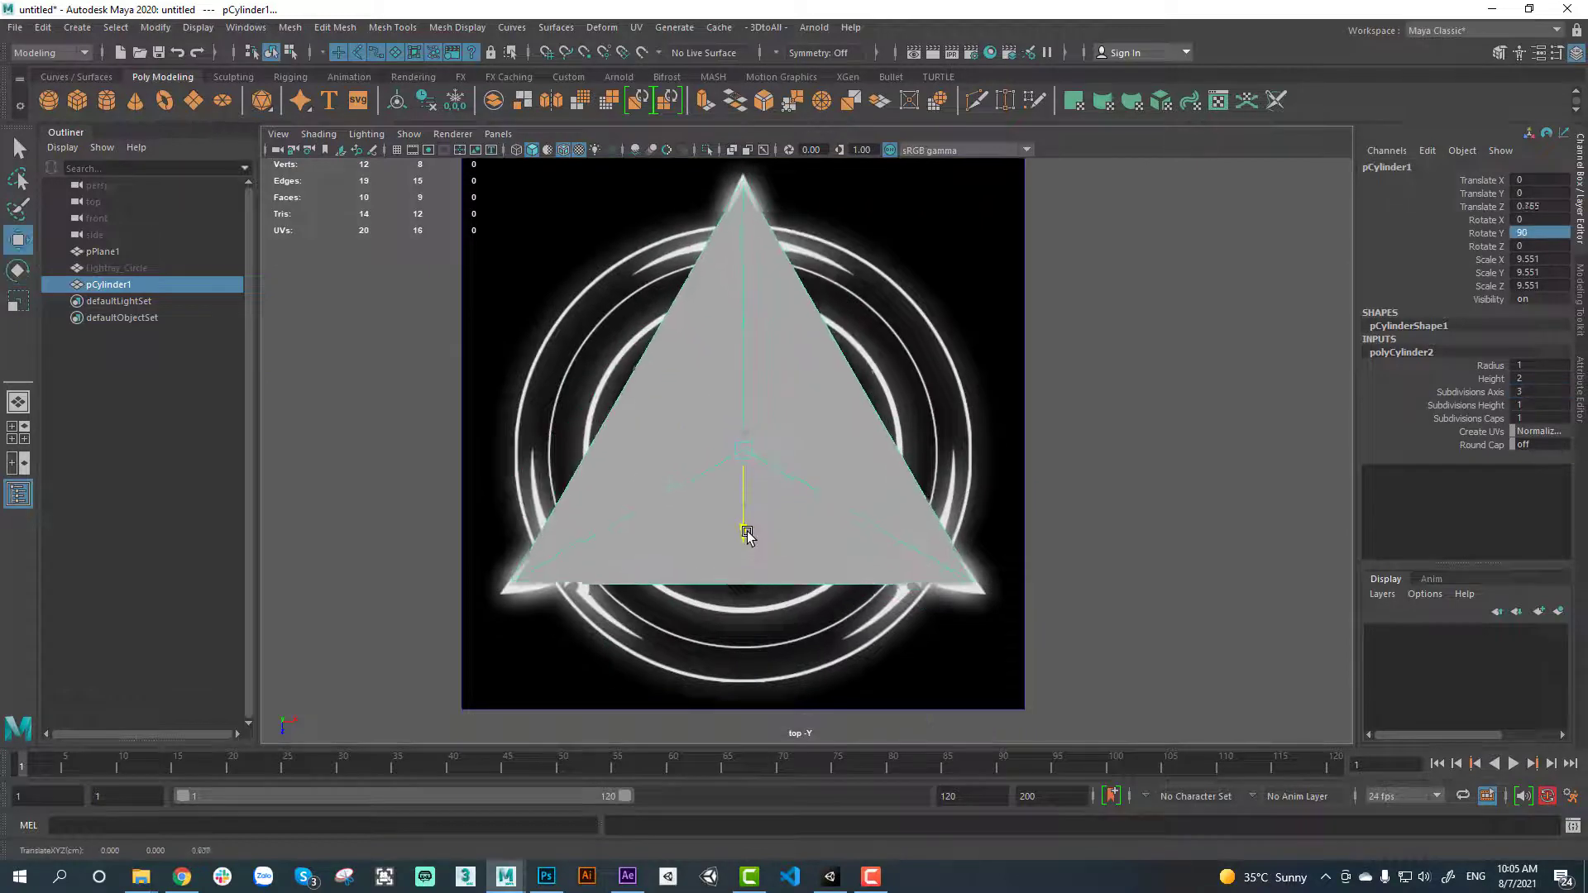
pyautogui.moveTo(744, 496); pyautogui.dragTo(747, 537)
pyautogui.press('r')
pyautogui.moveTo(748, 454); pyautogui.dragTo(758, 456)
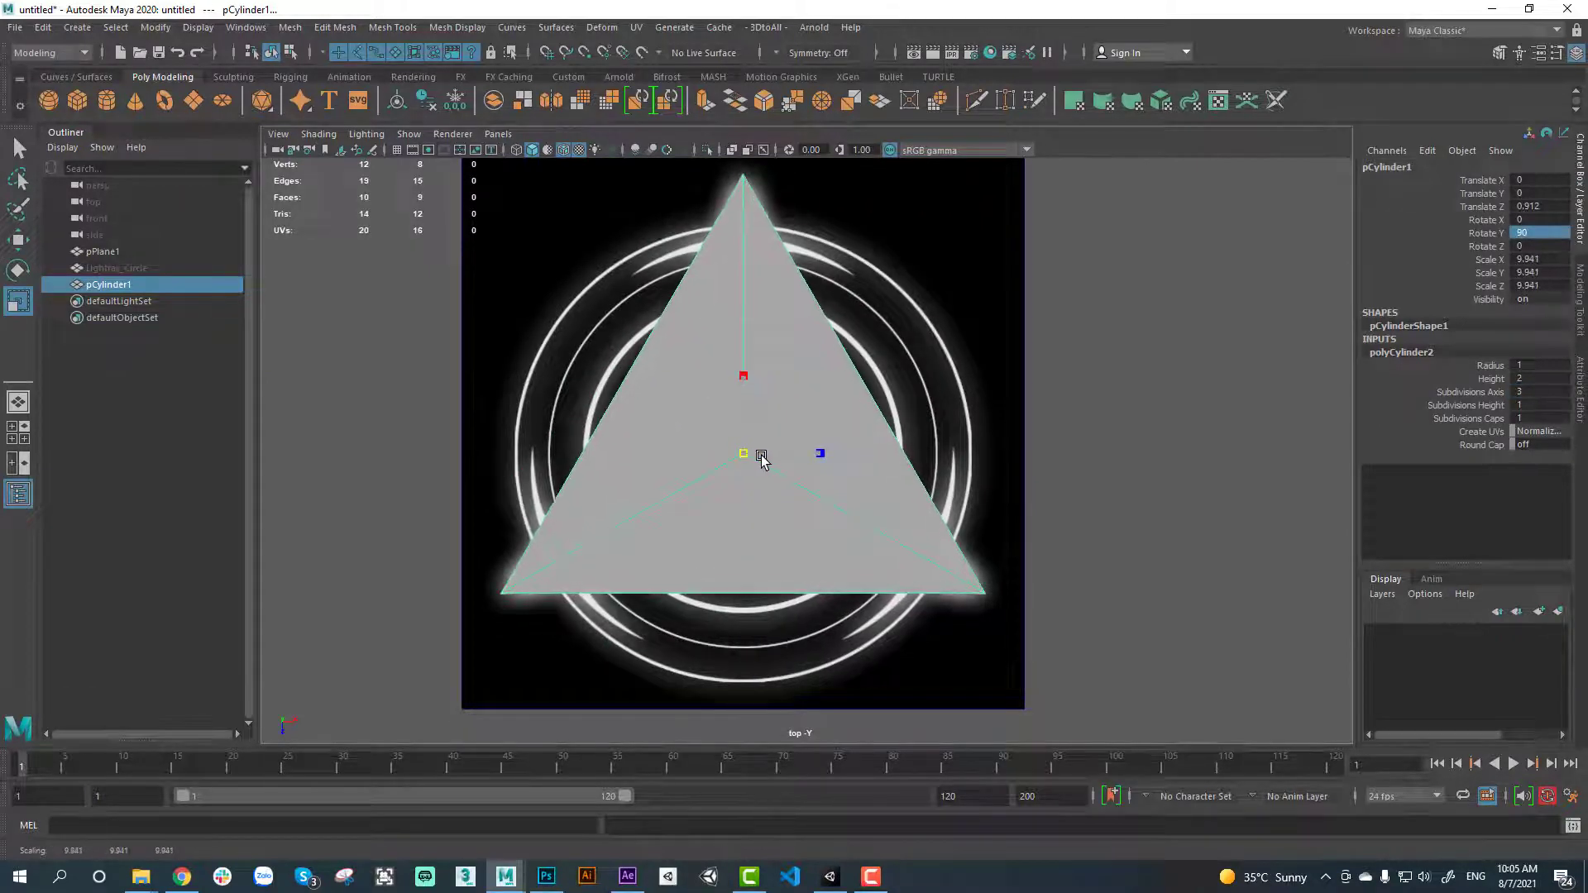
pyautogui.press('w')
pyautogui.moveTo(773, 347); pyautogui.dragTo(784, 298)
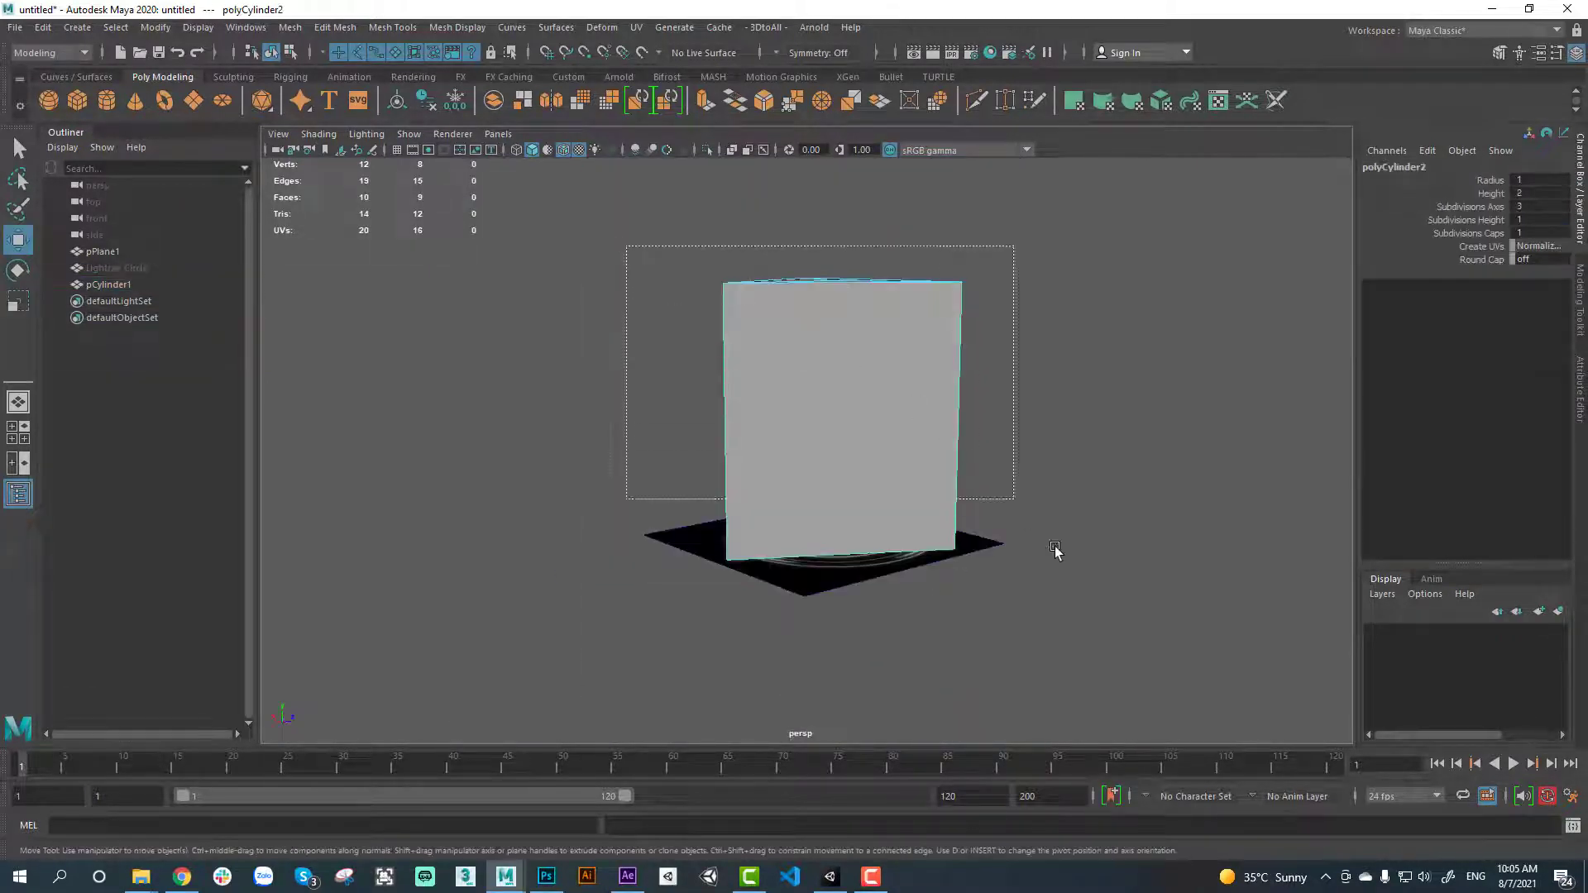
# Delete the triangular prism's cap faces, leaving an open three-sided shell
pyautogui.moveTo(1055, 552); pyautogui.dragTo(1110, 622)
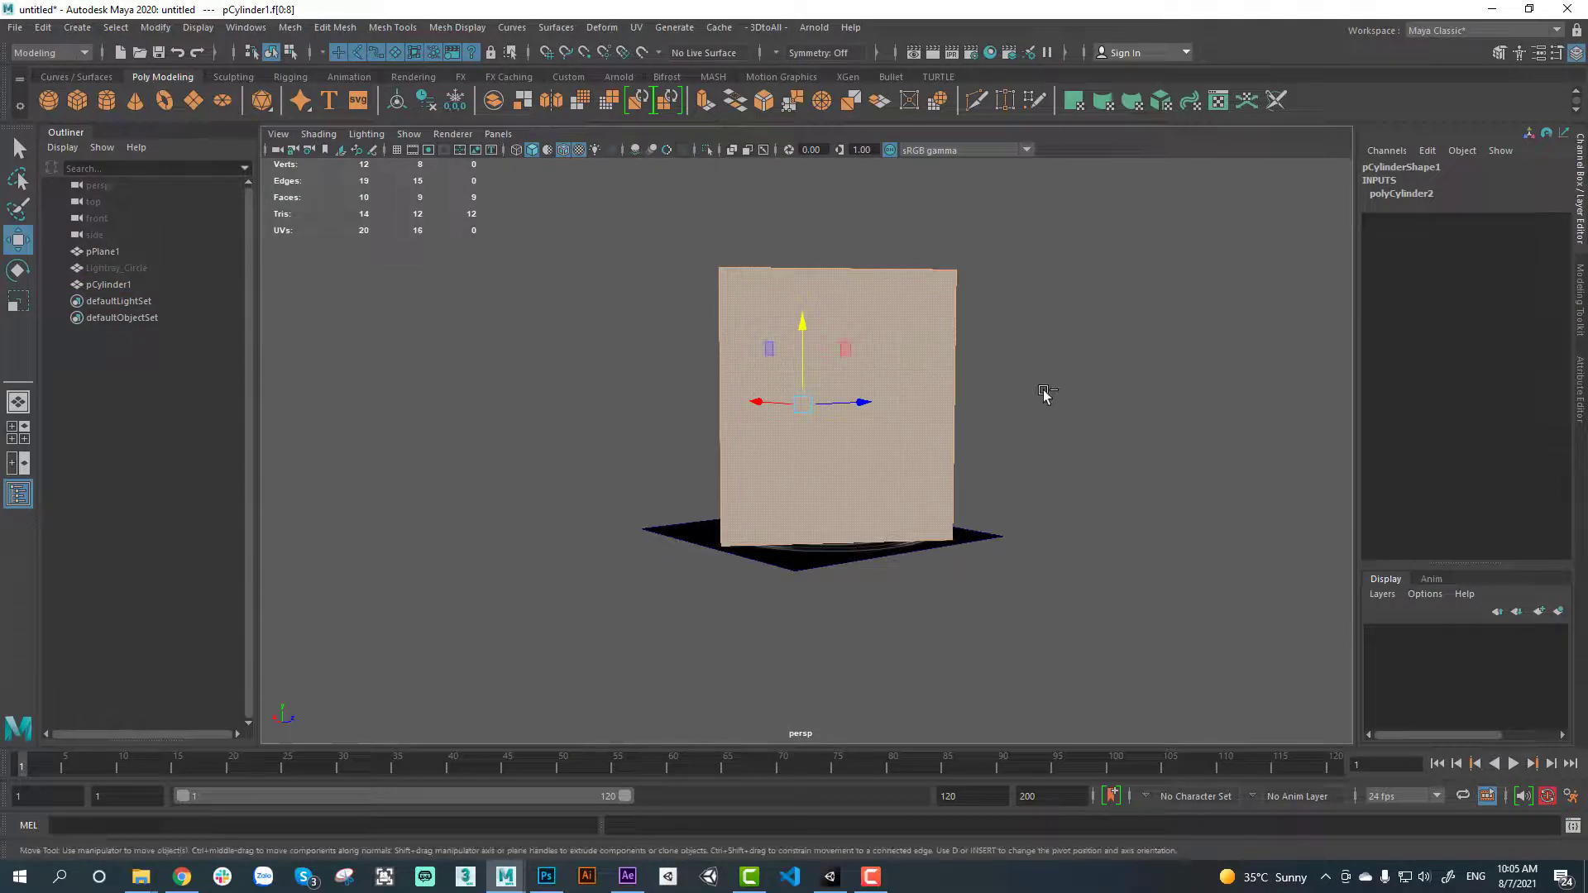
pyautogui.keyDown('alt'); pyautogui.moveTo(1044, 395); pyautogui.dragTo(1016, 501); pyautogui.keyUp('alt')
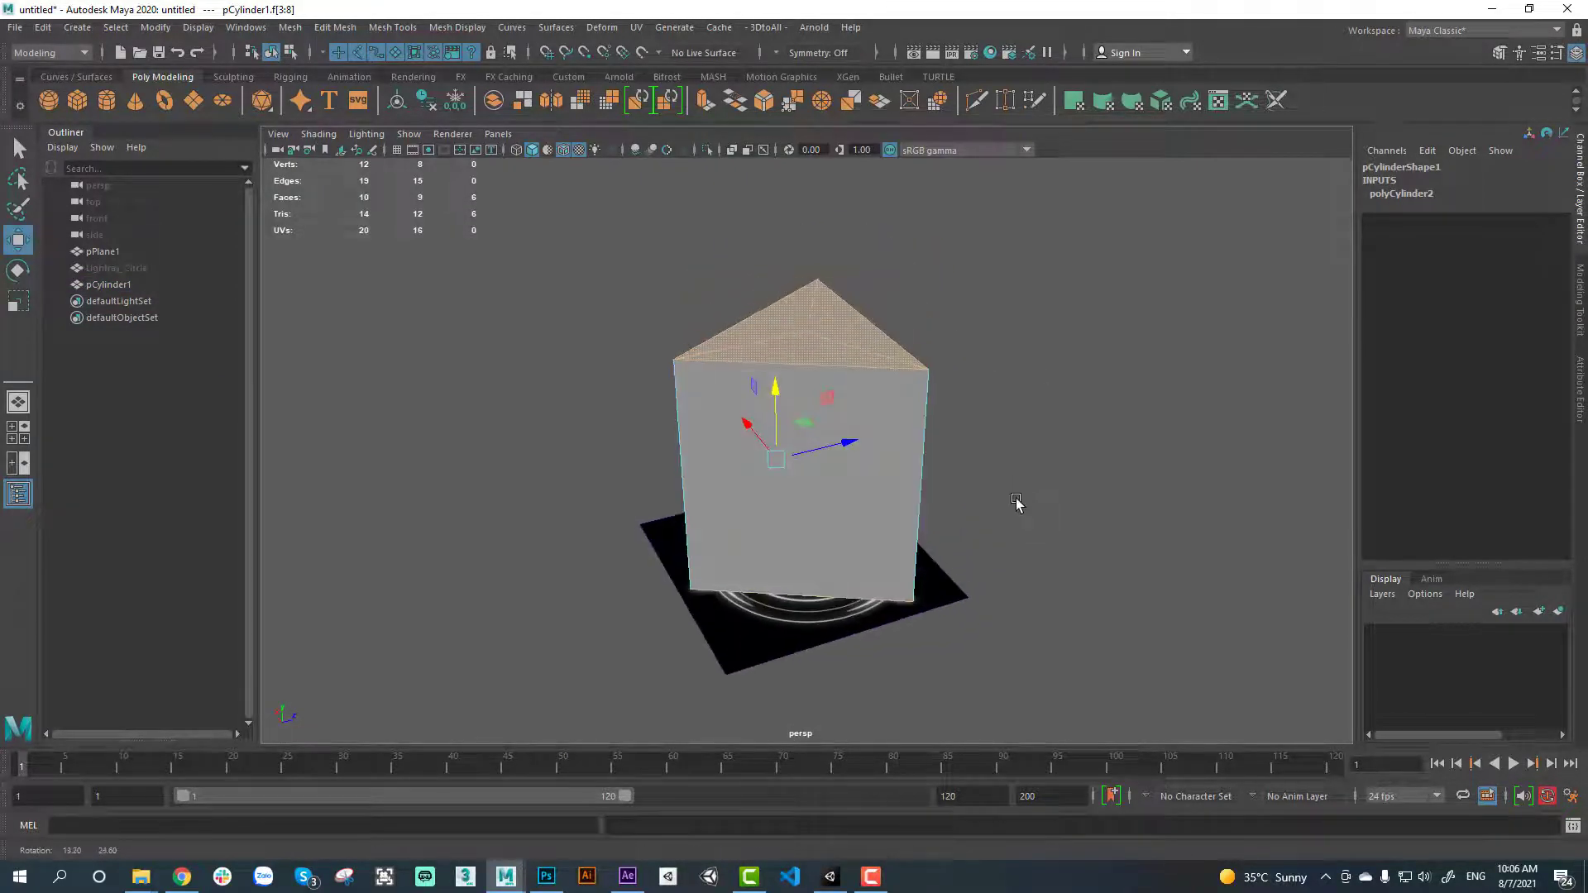
pyautogui.press('Delete')
pyautogui.moveTo(854, 388); pyautogui.dragTo(983, 362, button='right')
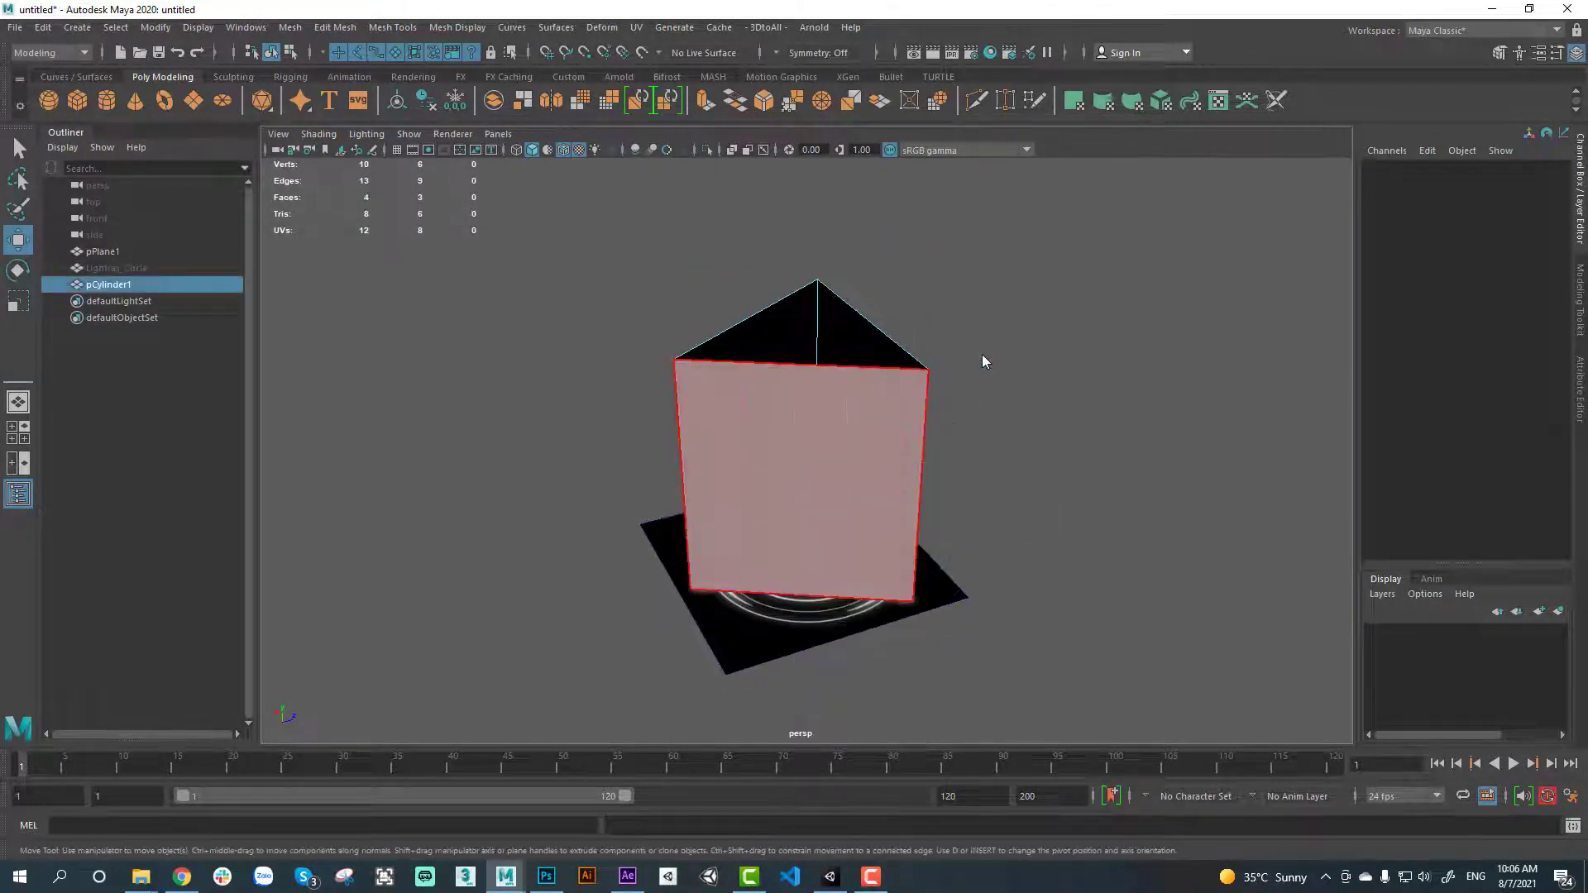
pyautogui.click(968, 400)
pyautogui.keyDown('alt'); pyautogui.moveTo(967, 400); pyautogui.dragTo(958, 521); pyautogui.keyUp('alt')
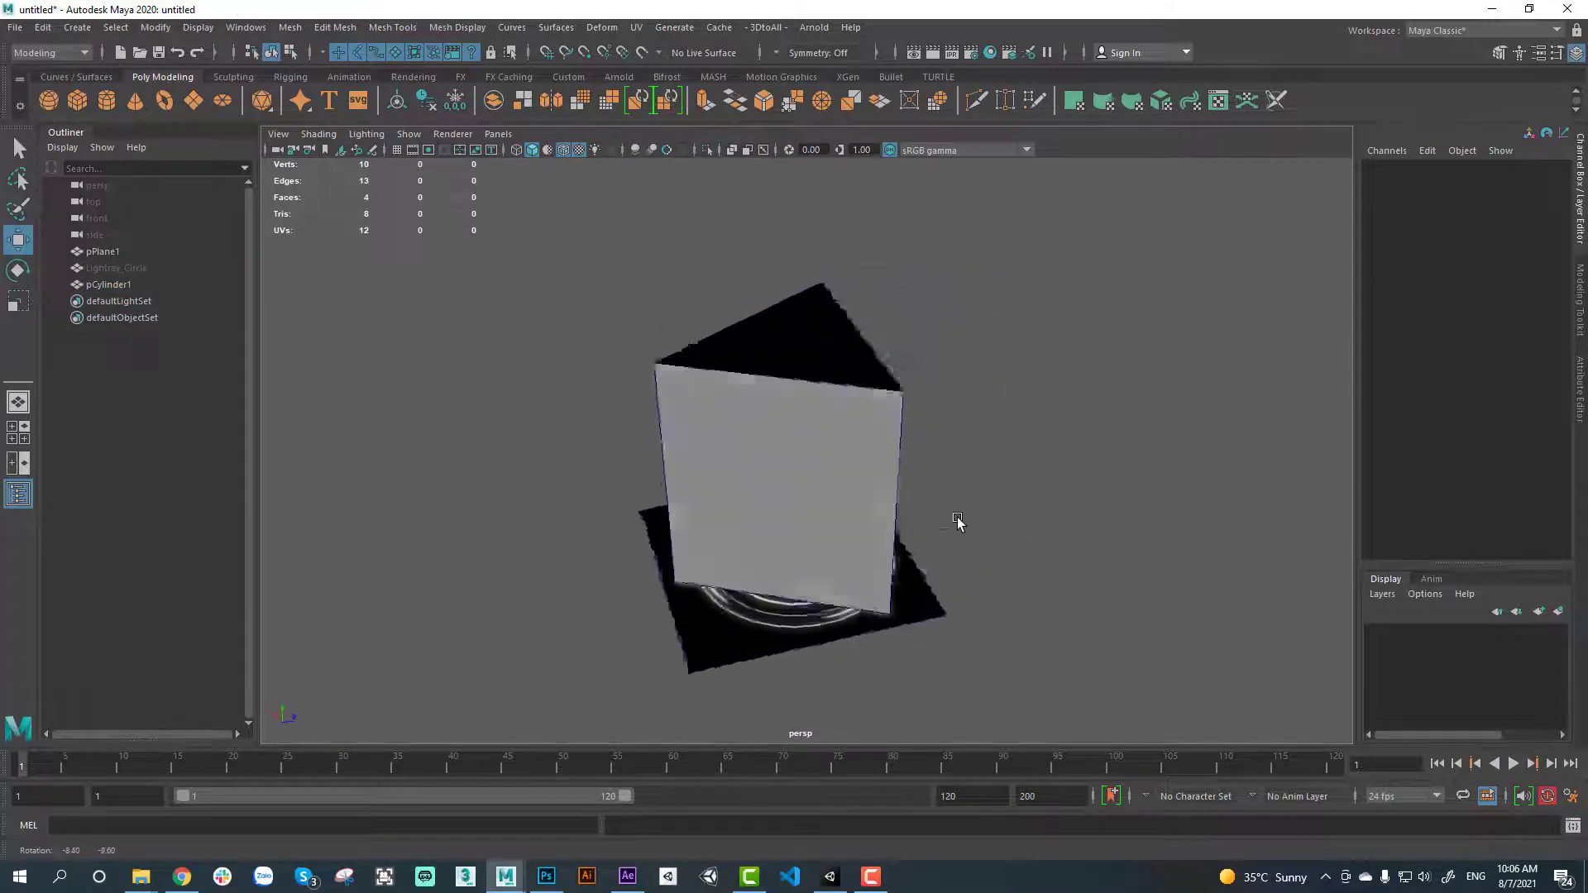
pyautogui.click(830, 339)
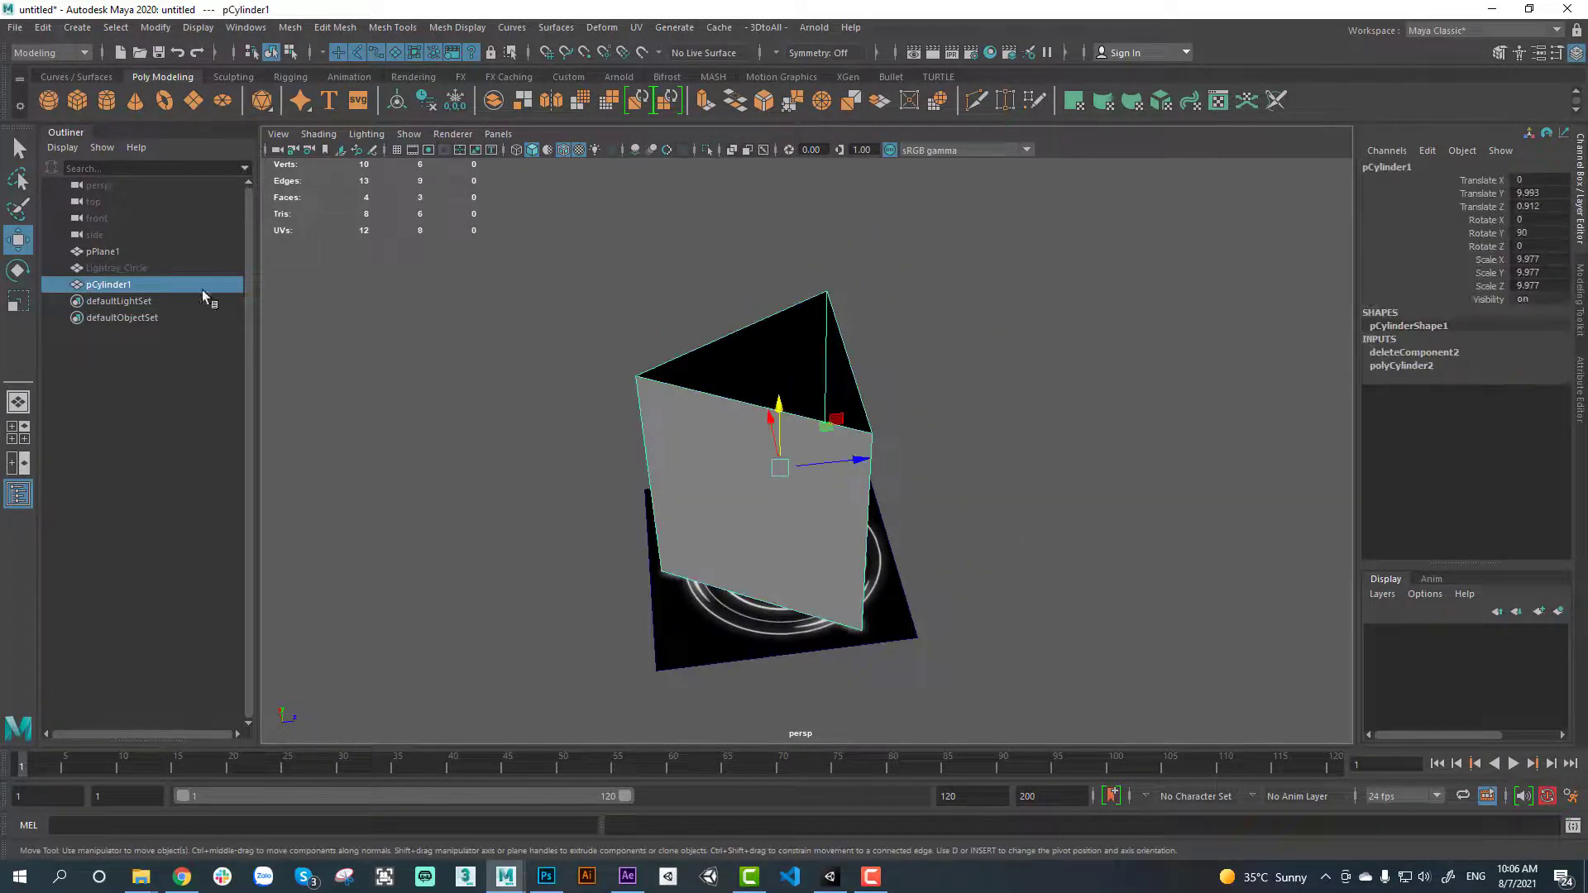
# Rename pCylinder1 to Lightray_Triangle and rescale its UV shell
pyautogui.click(116, 268)
pyautogui.click(113, 285)
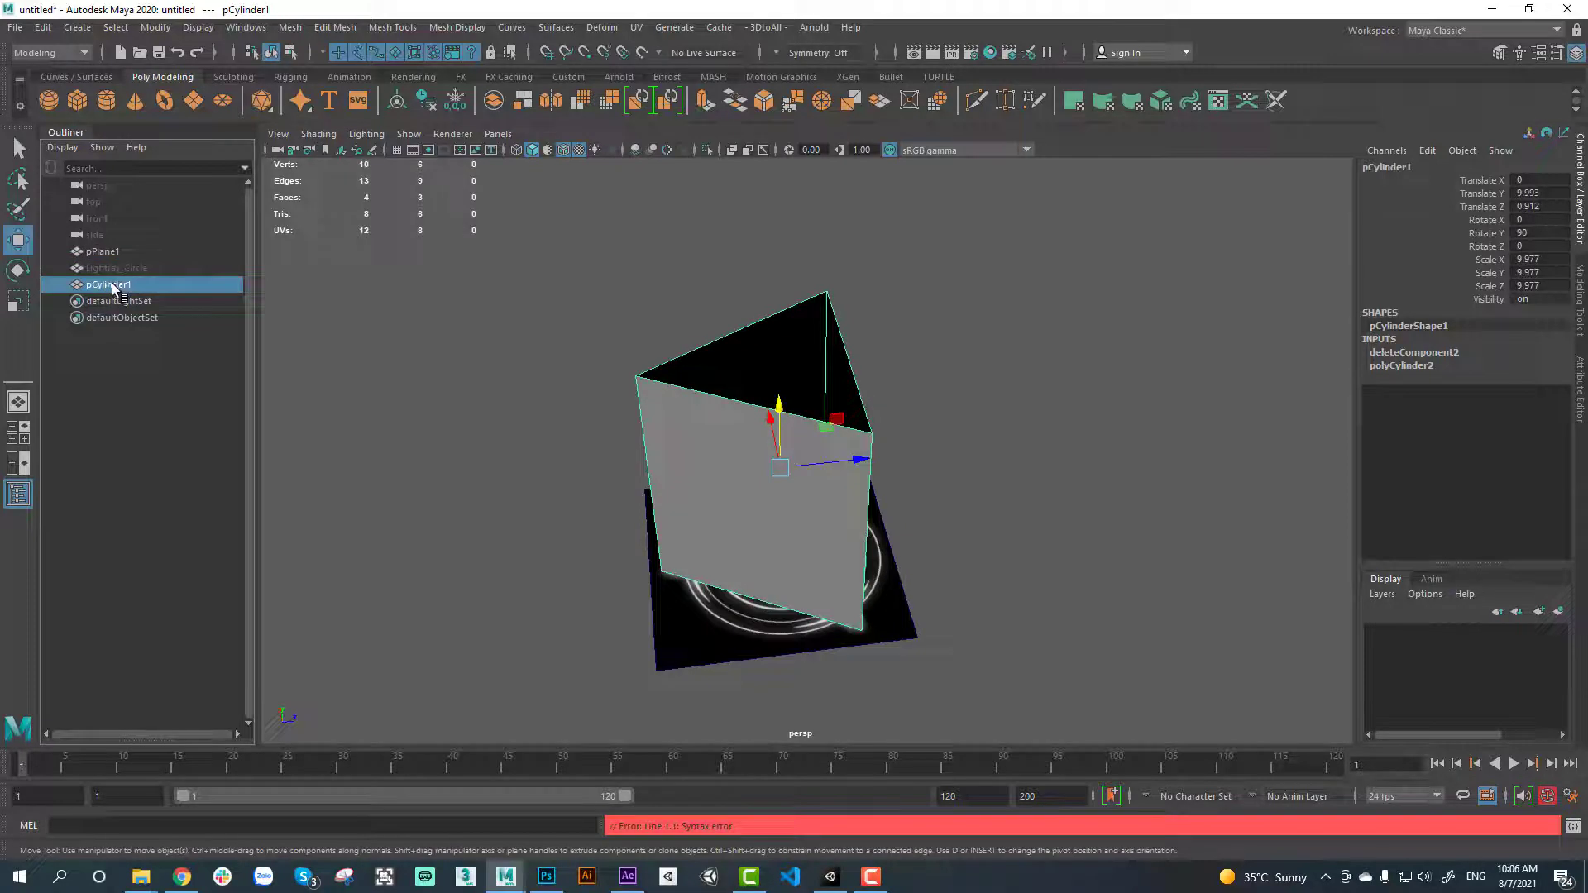
pyautogui.write('Lightray_Triangle')
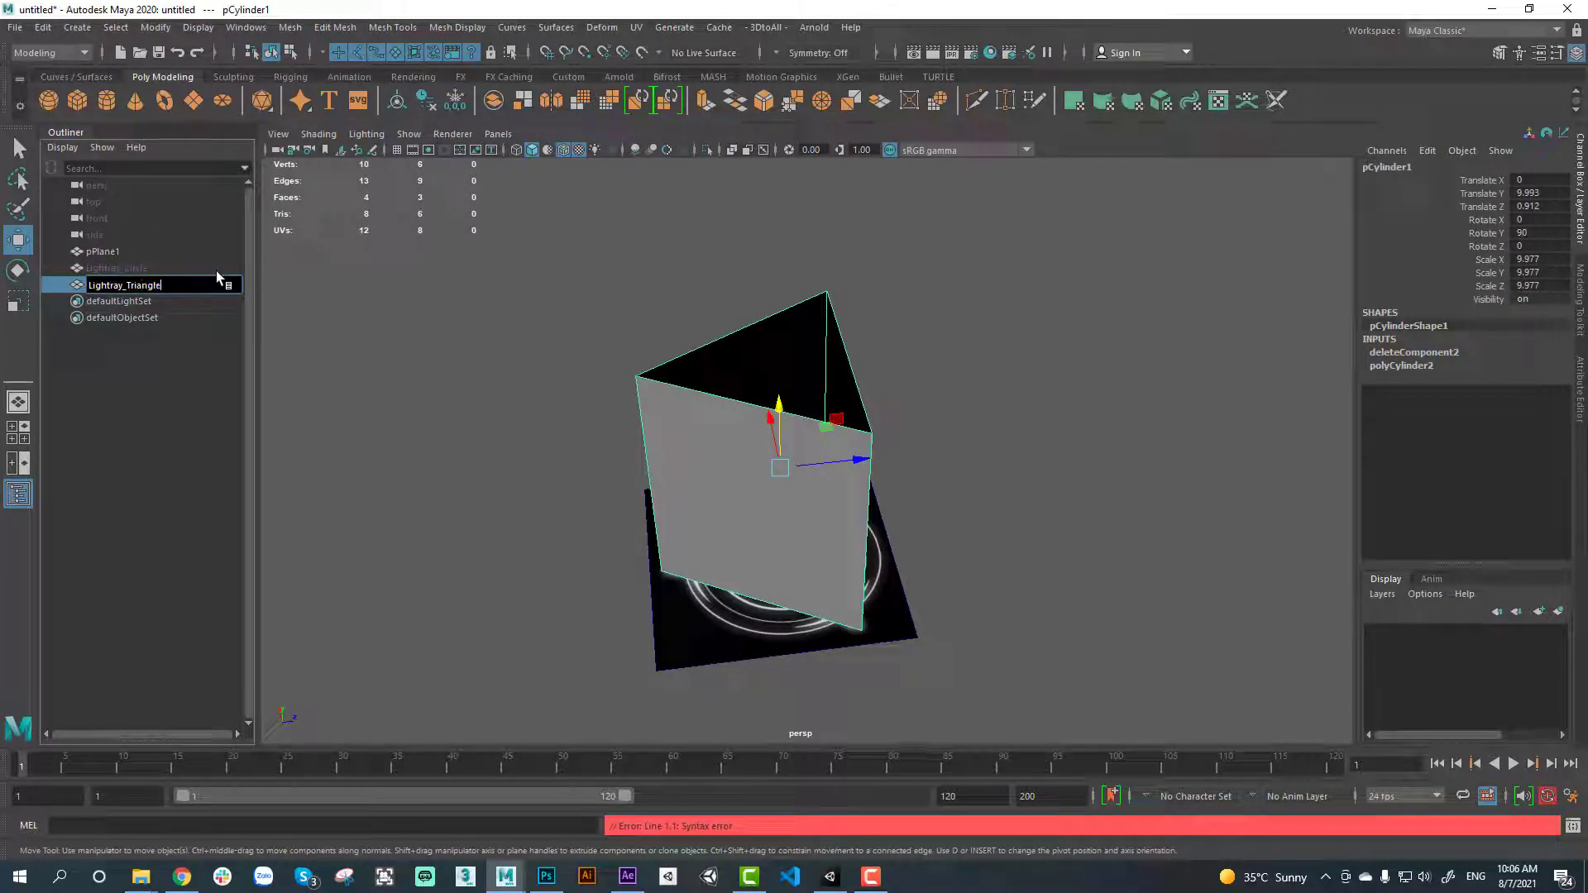
pyautogui.click(1146, 112)
pyautogui.click(1183, 259)
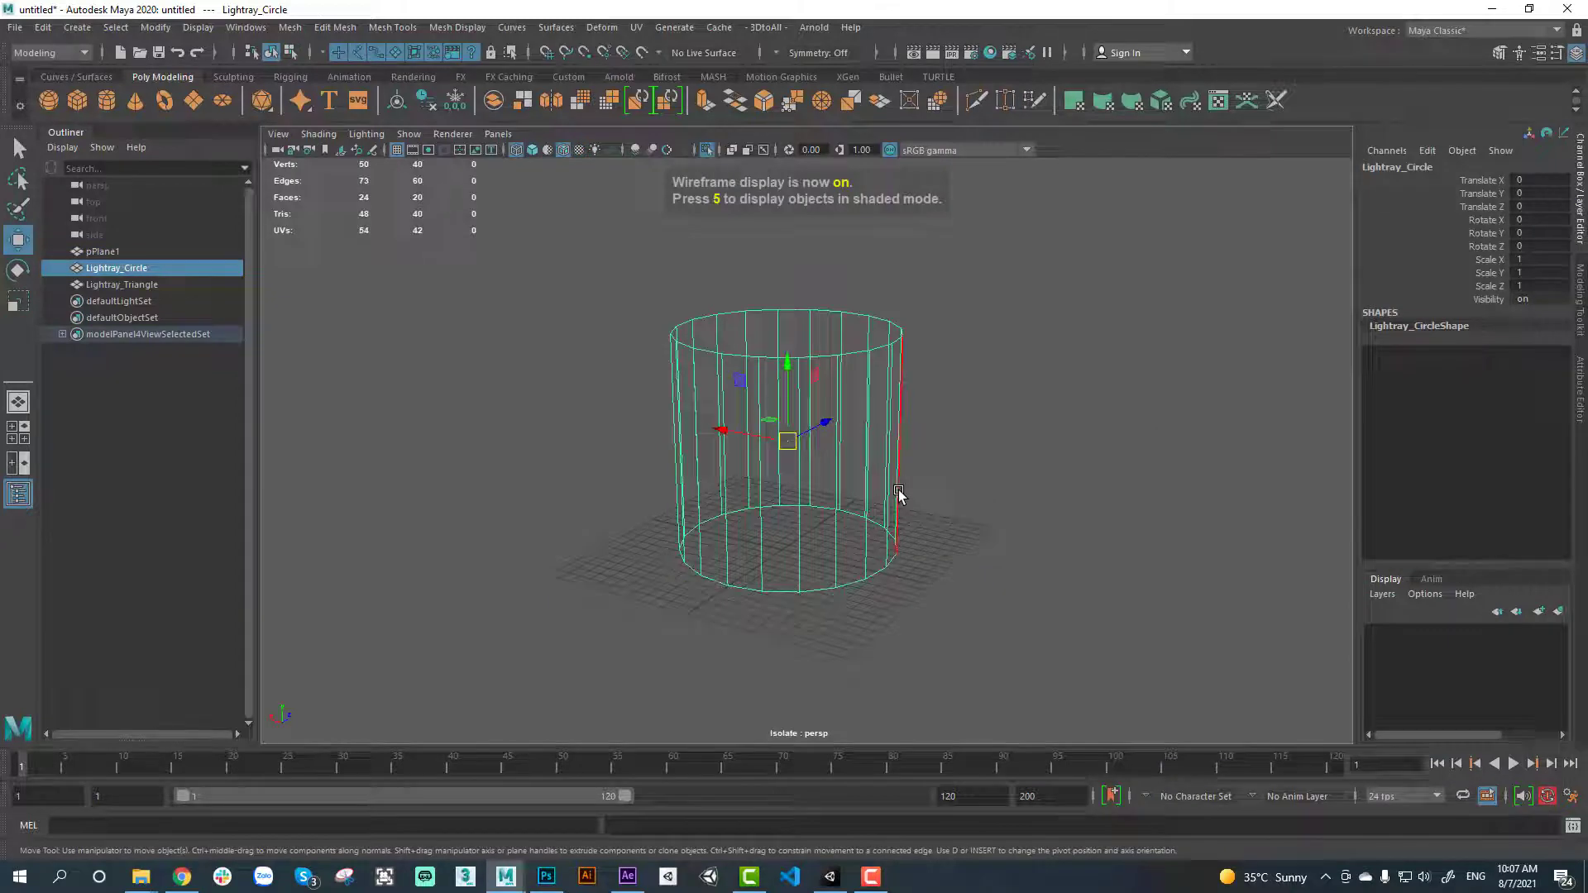
# Reposition the circle mesh's pivot and move Lightray_Triangle down against it
pyautogui.press('d')
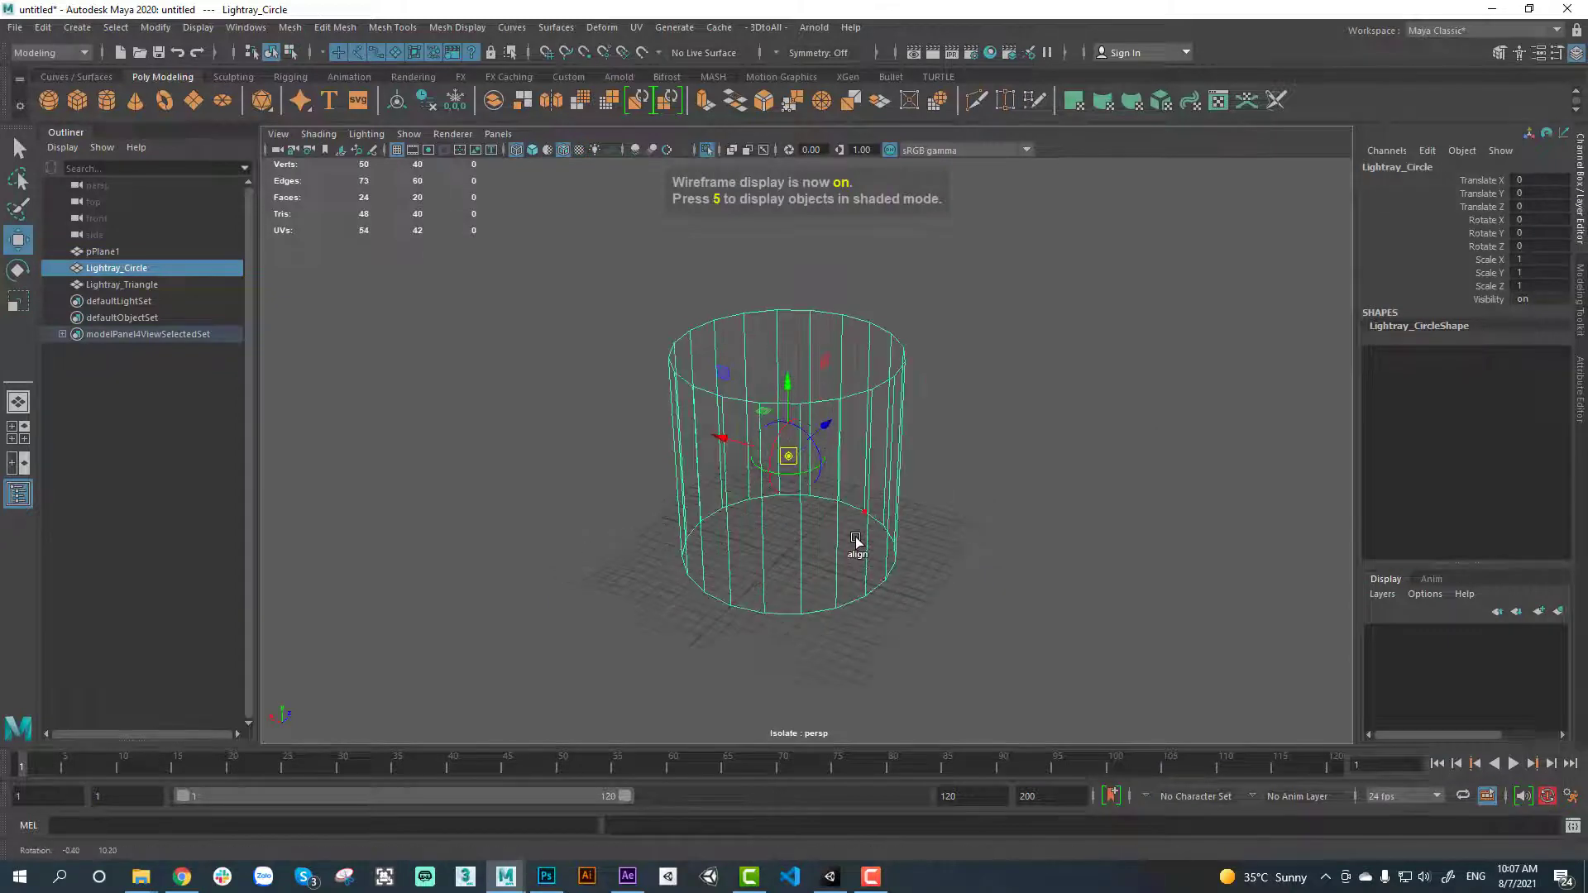
pyautogui.moveTo(854, 539)
pyautogui.keyDown('alt'); pyautogui.keyDown('shift'); pyautogui.mouseDown()
pyautogui.moveTo(746, 332)
pyautogui.moveTo(764, 587)
pyautogui.moveTo(794, 532)
pyautogui.moveTo(732, 455)
pyautogui.mouseUp(); pyautogui.keyUp('shift'); pyautogui.keyUp('alt')
pyautogui.press('space')
pyautogui.press('space')
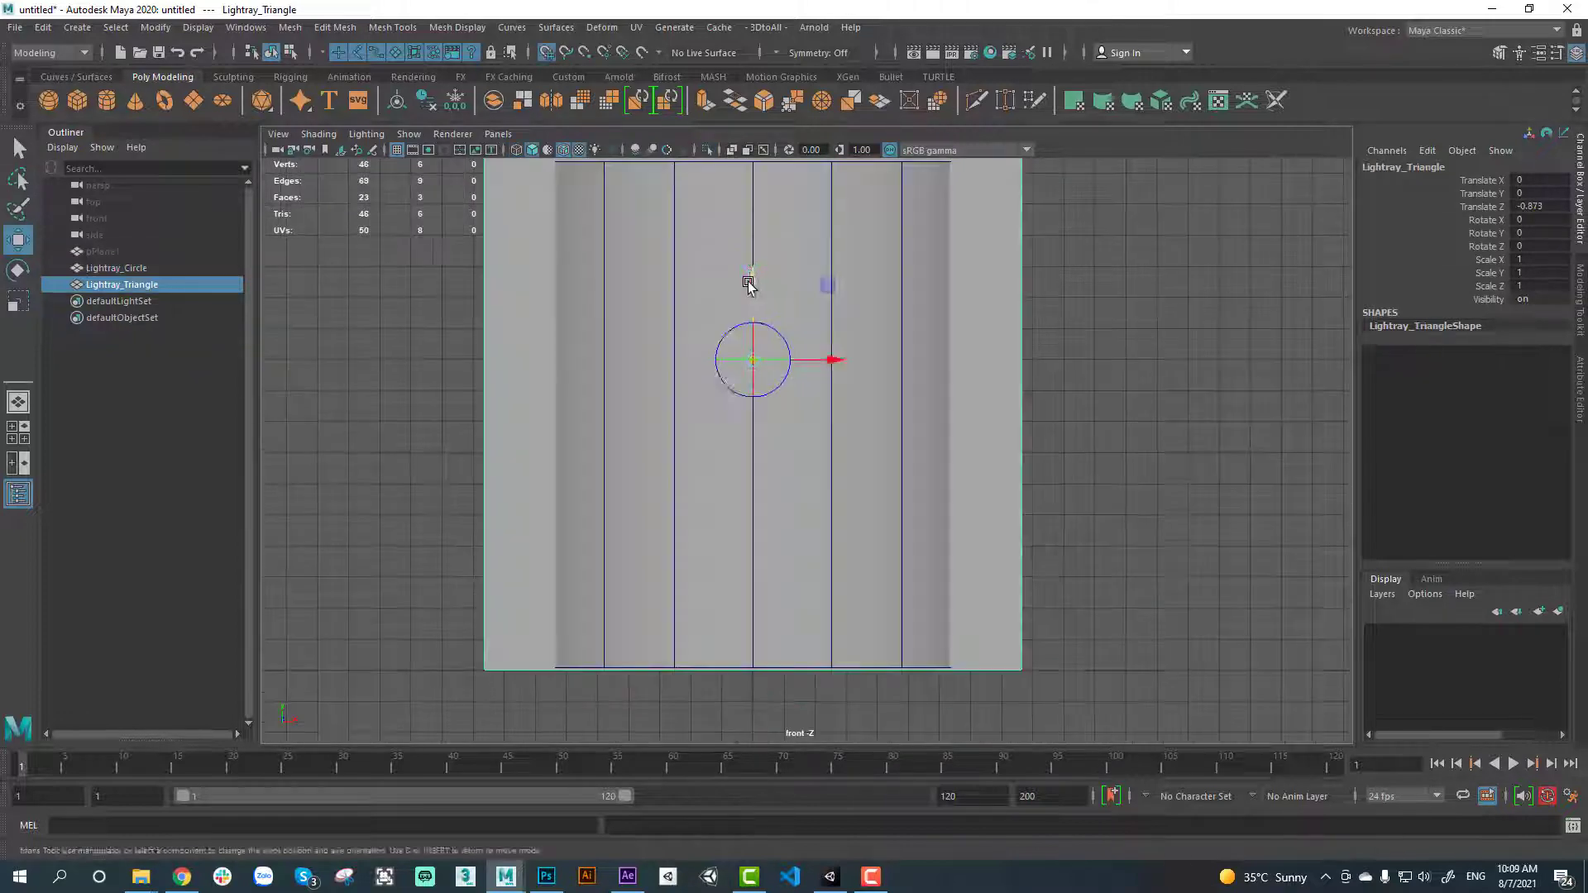
pyautogui.moveTo(745, 283); pyautogui.dragTo(759, 467)
pyautogui.press('space')
pyautogui.press('r')
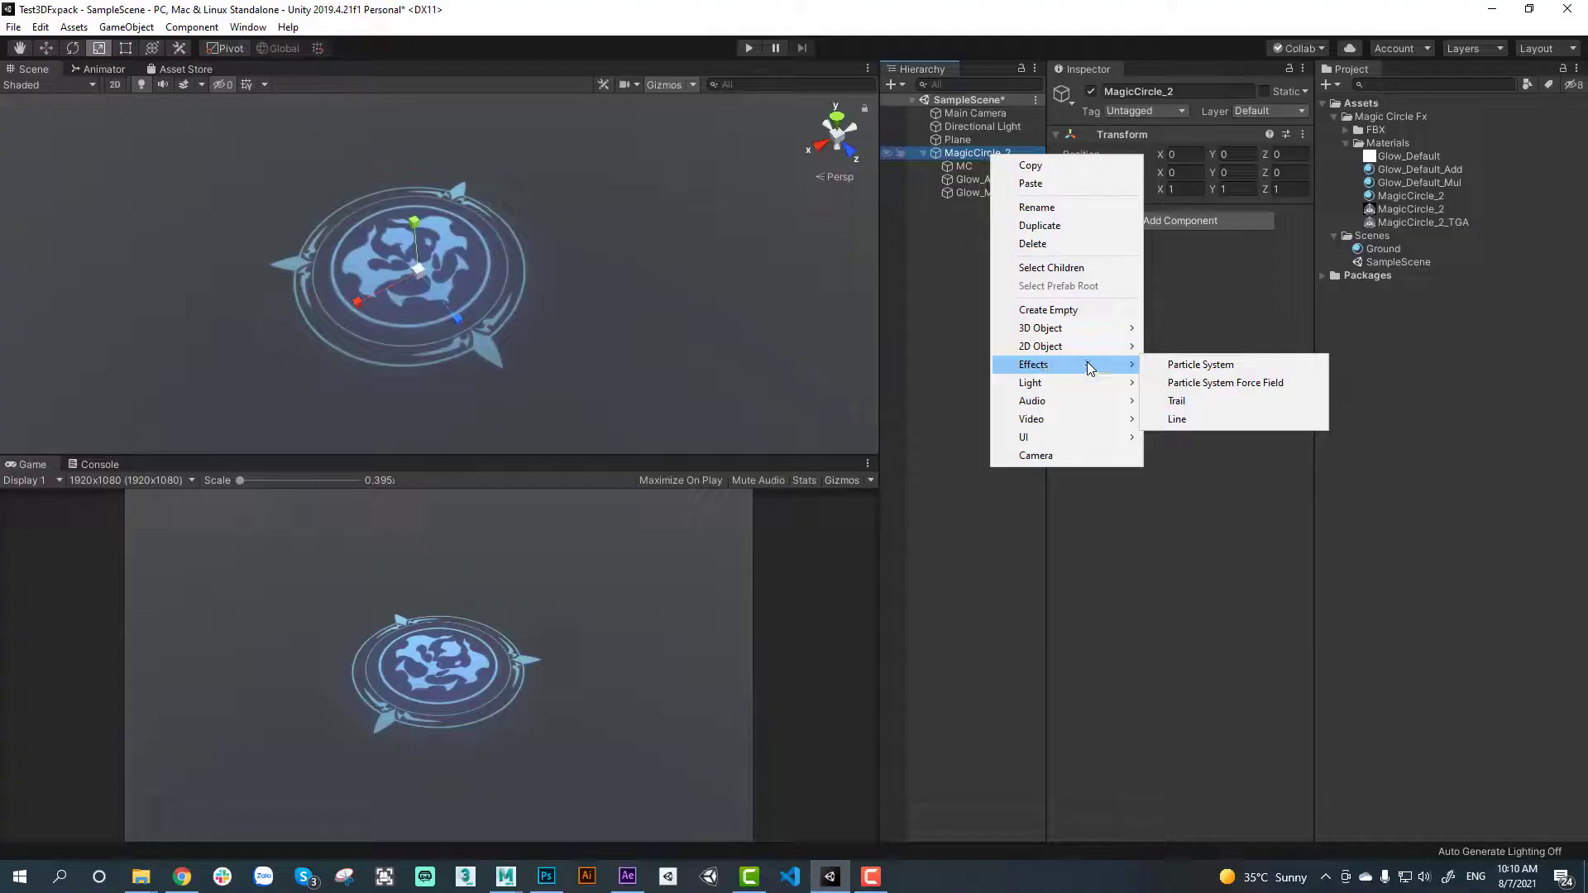
# Add a Lightray_Circle_L particle system under MagicCircle_2 with a single emission burst
pyautogui.click(1216, 358)
pyautogui.write('Lightray_Cl')
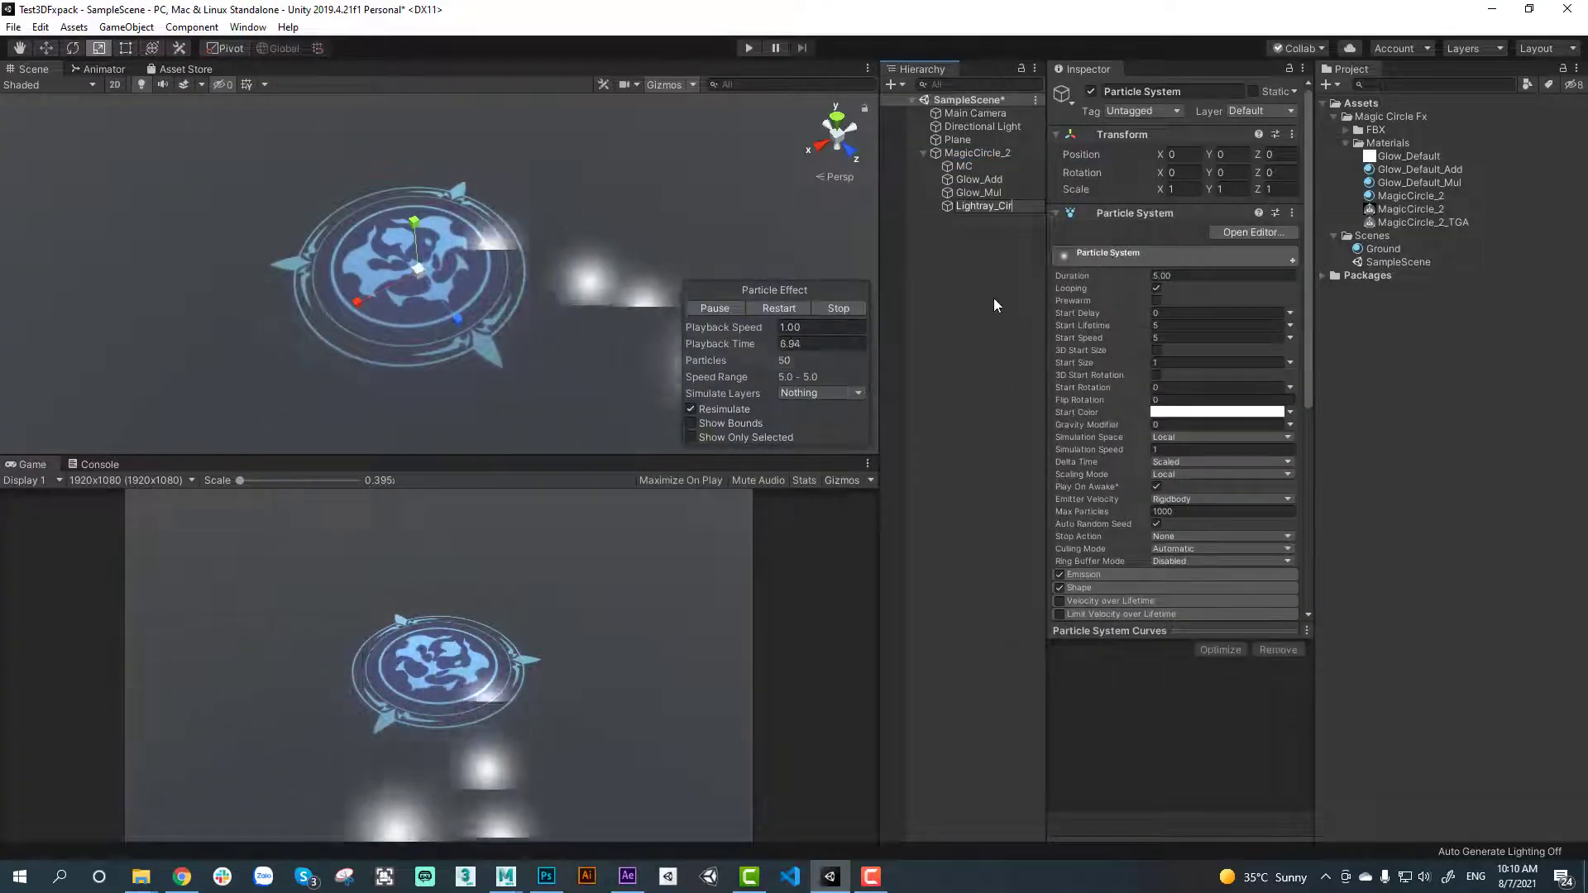
pyautogui.write('ircle_L')
pyautogui.press('Return')
pyautogui.click(1084, 574)
pyautogui.scroll(-3, 1174, 463)
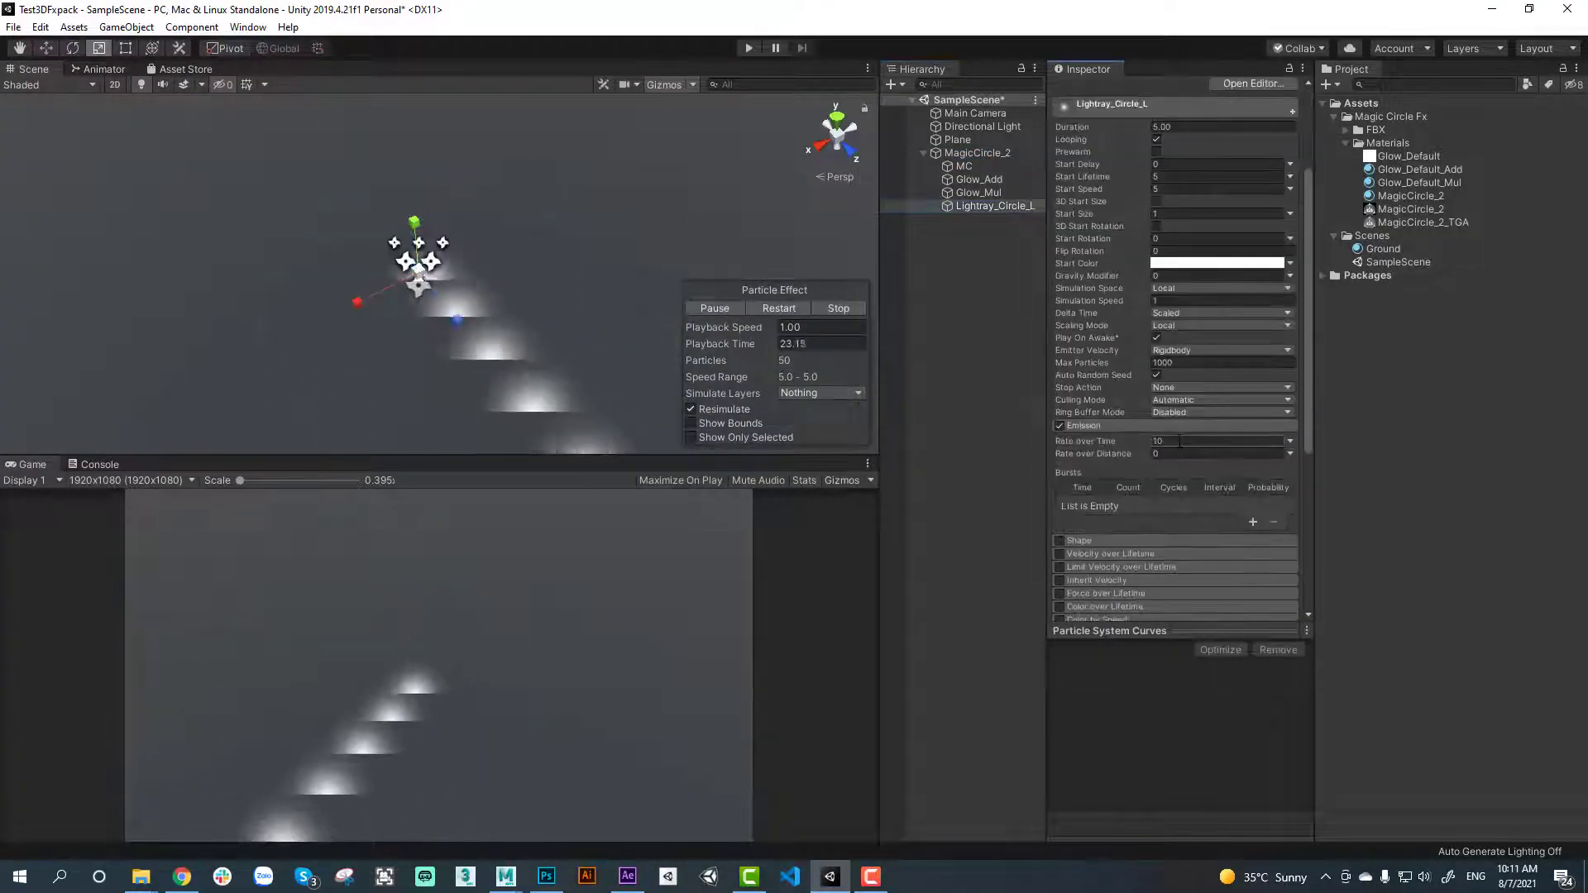
pyautogui.click(1253, 522)
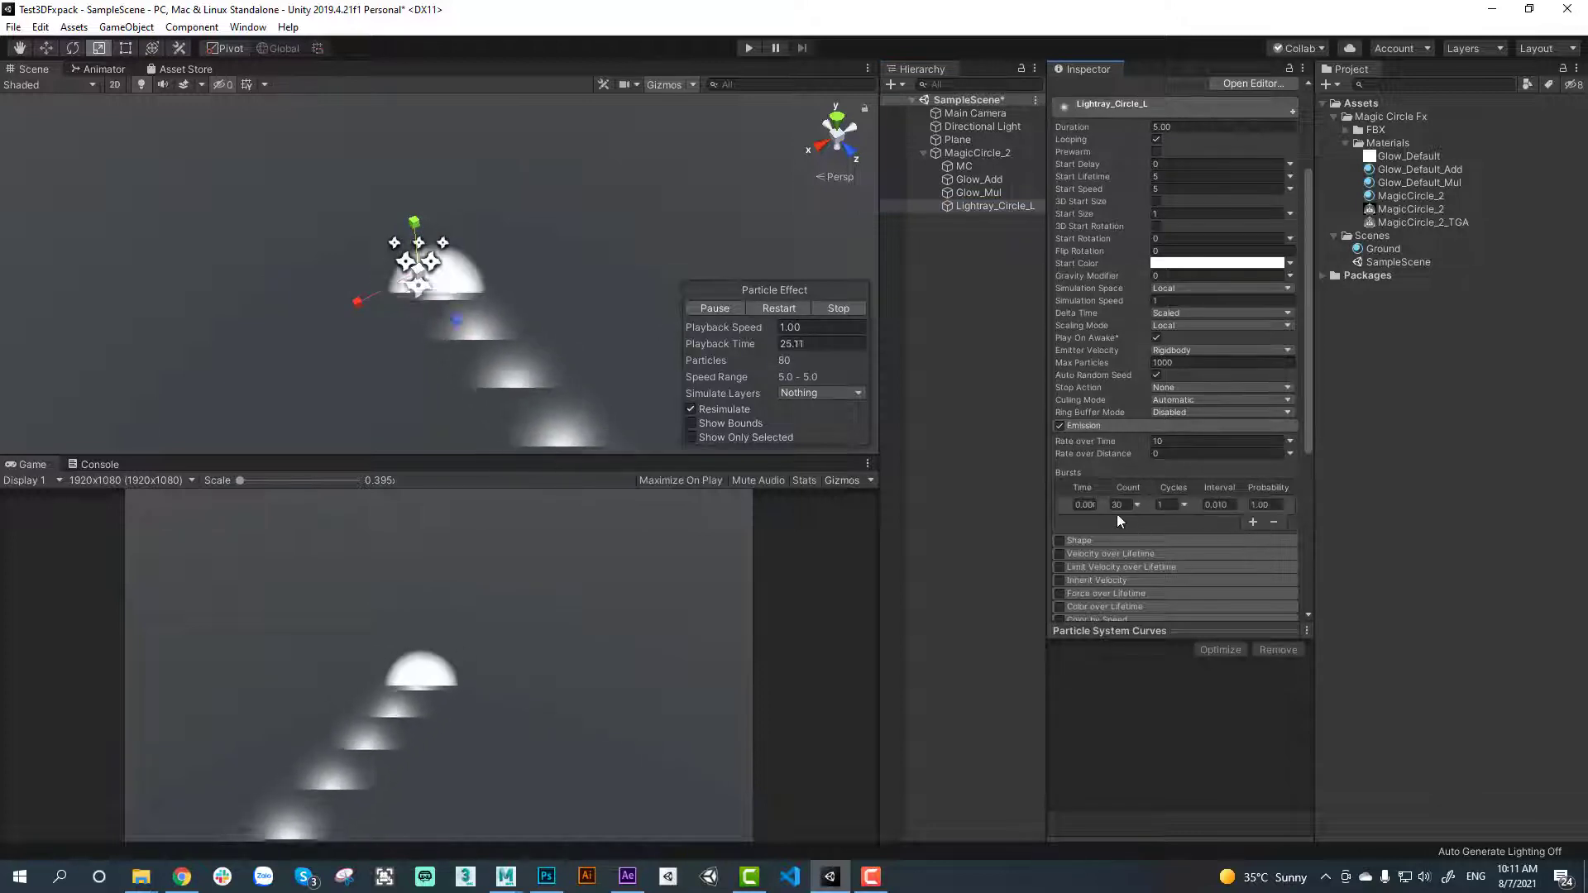
pyautogui.click(1120, 504)
pyautogui.write('1')
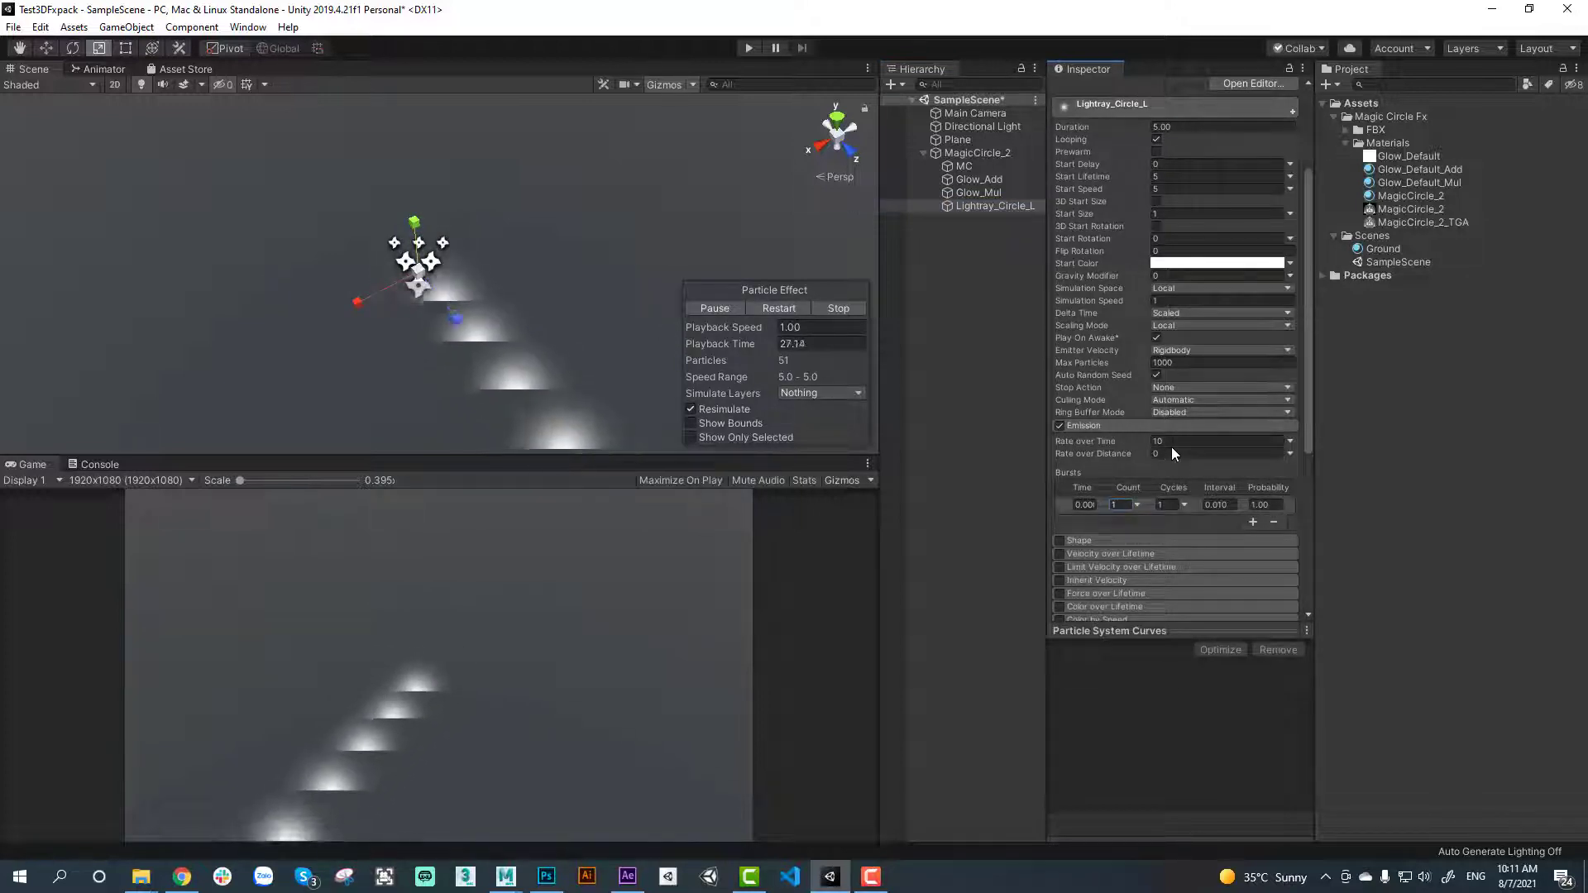
# Set Max Particles to 1 and Start Speed to 0
pyautogui.click(1188, 362)
pyautogui.write('1')
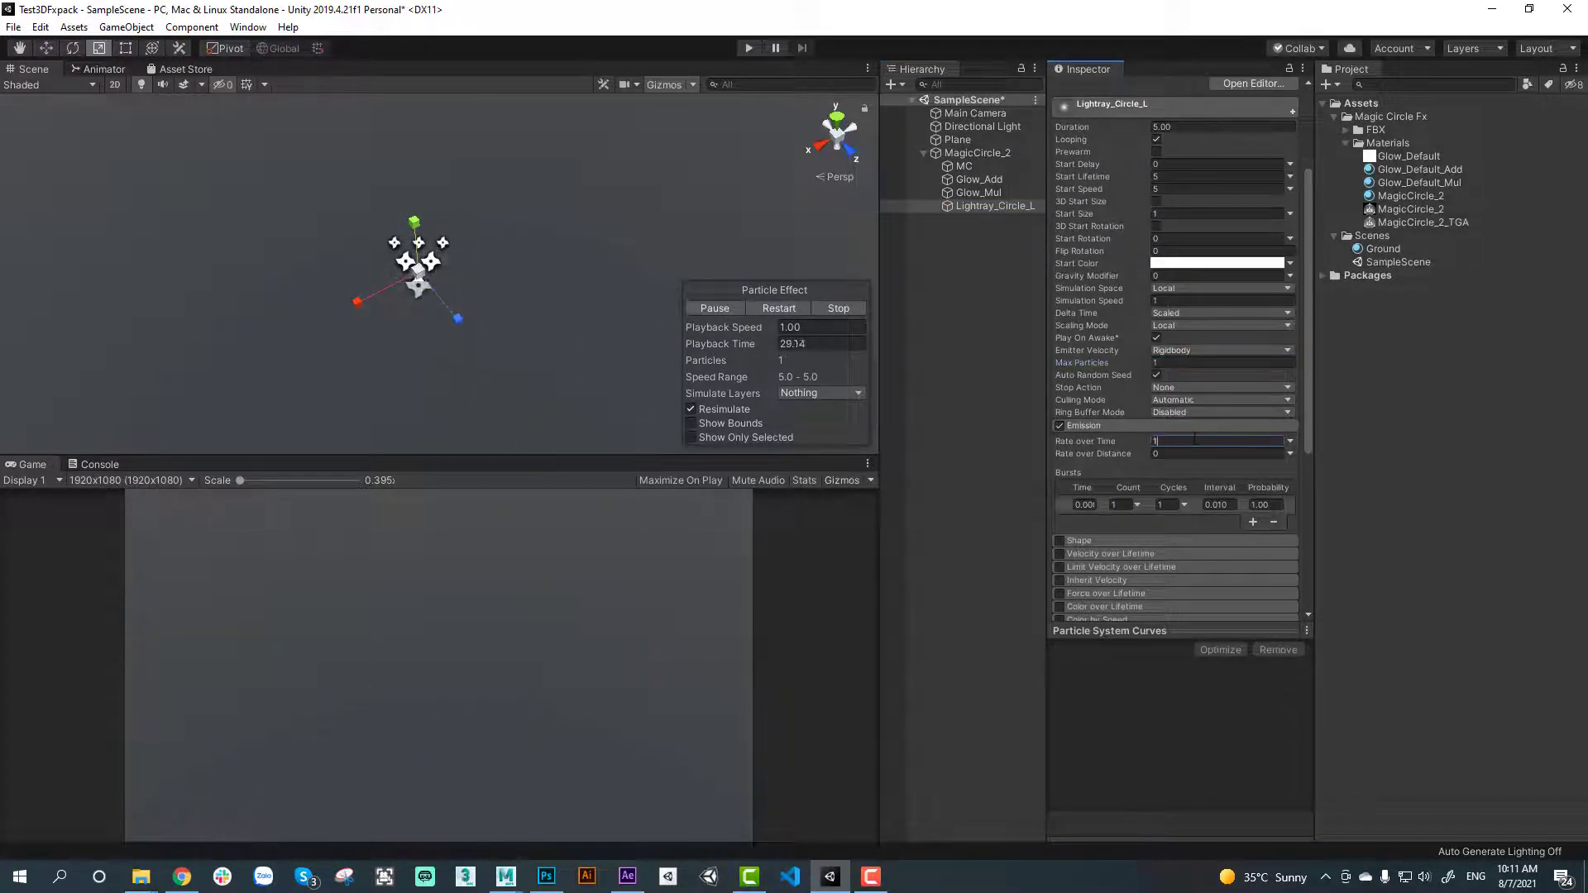
pyautogui.click(1173, 189)
pyautogui.write('0')
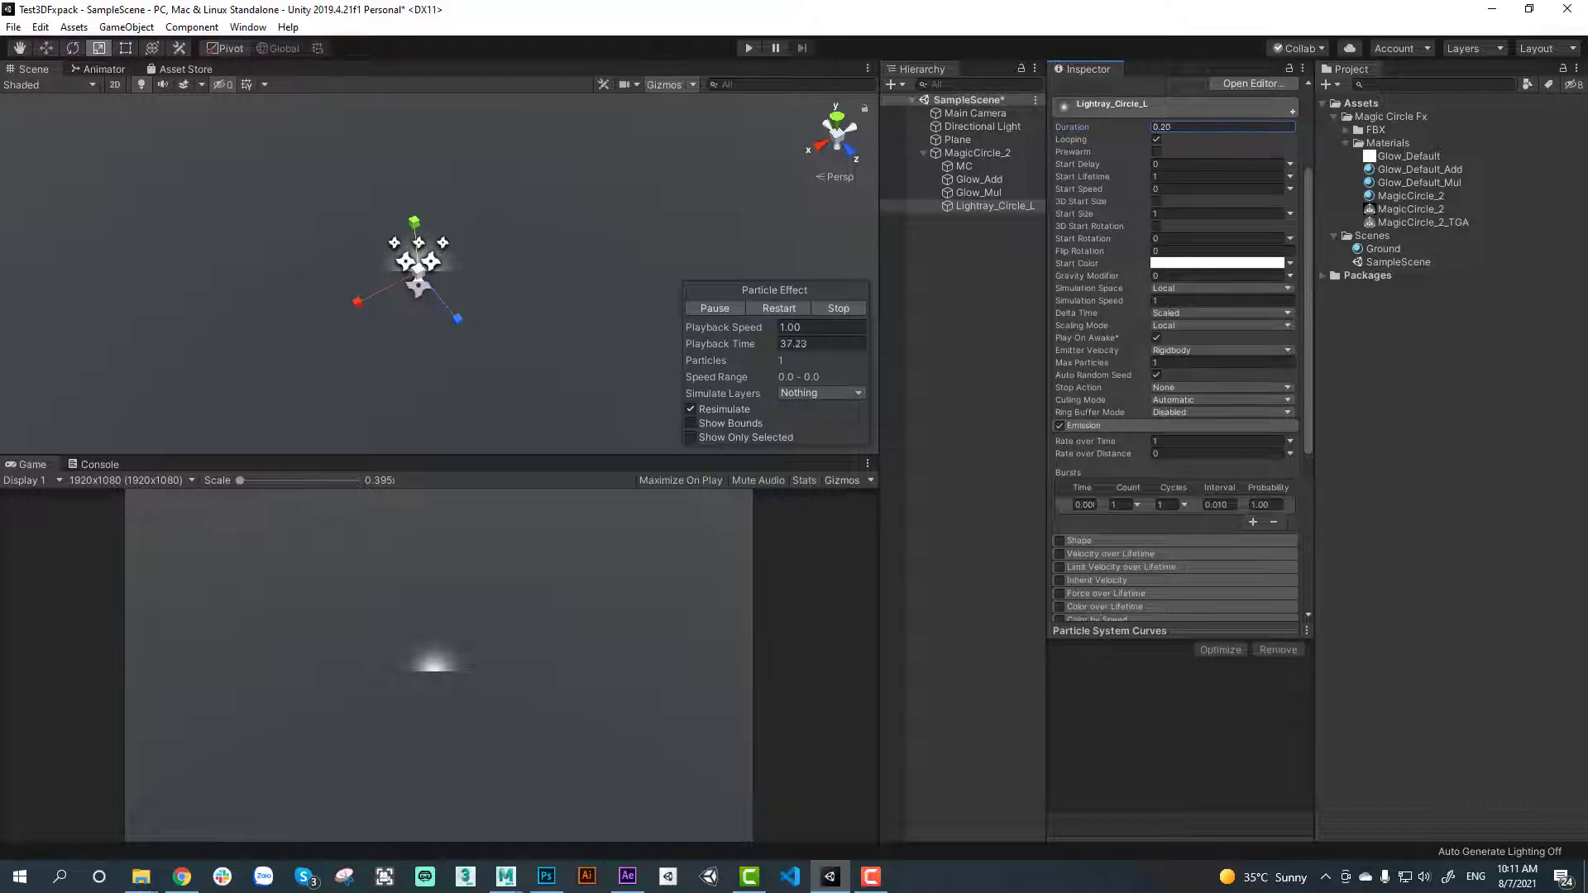
pyautogui.scroll(-5, 1167, 459)
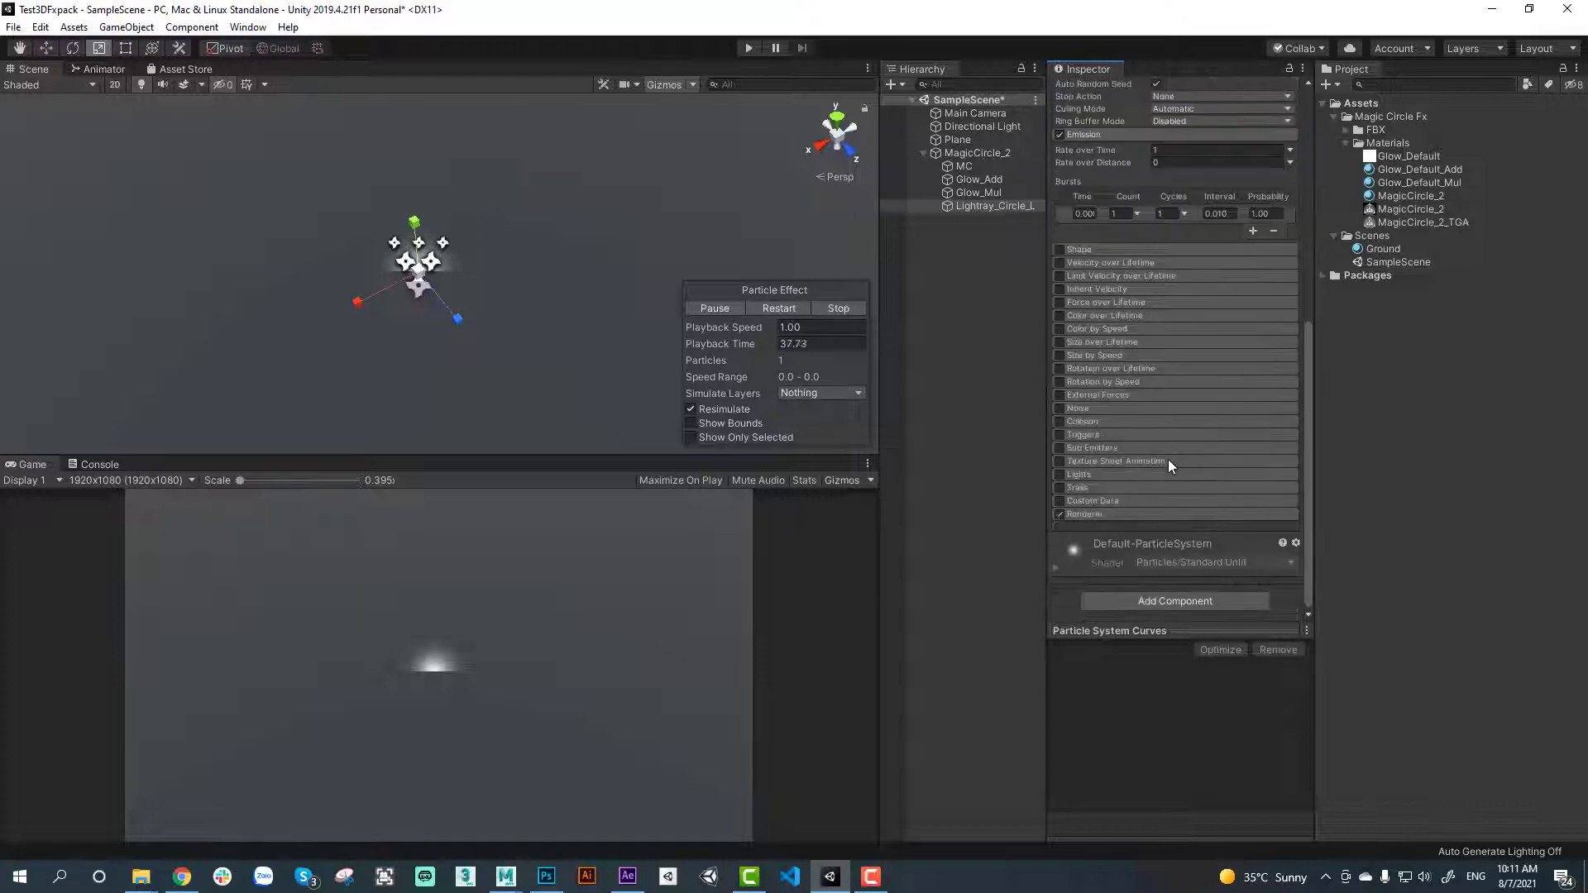
# Render the particle as the Lightray_Circle mesh with World render alignment
pyautogui.click(1129, 513)
pyautogui.scroll(-5, 1128, 513)
pyautogui.click(1199, 234)
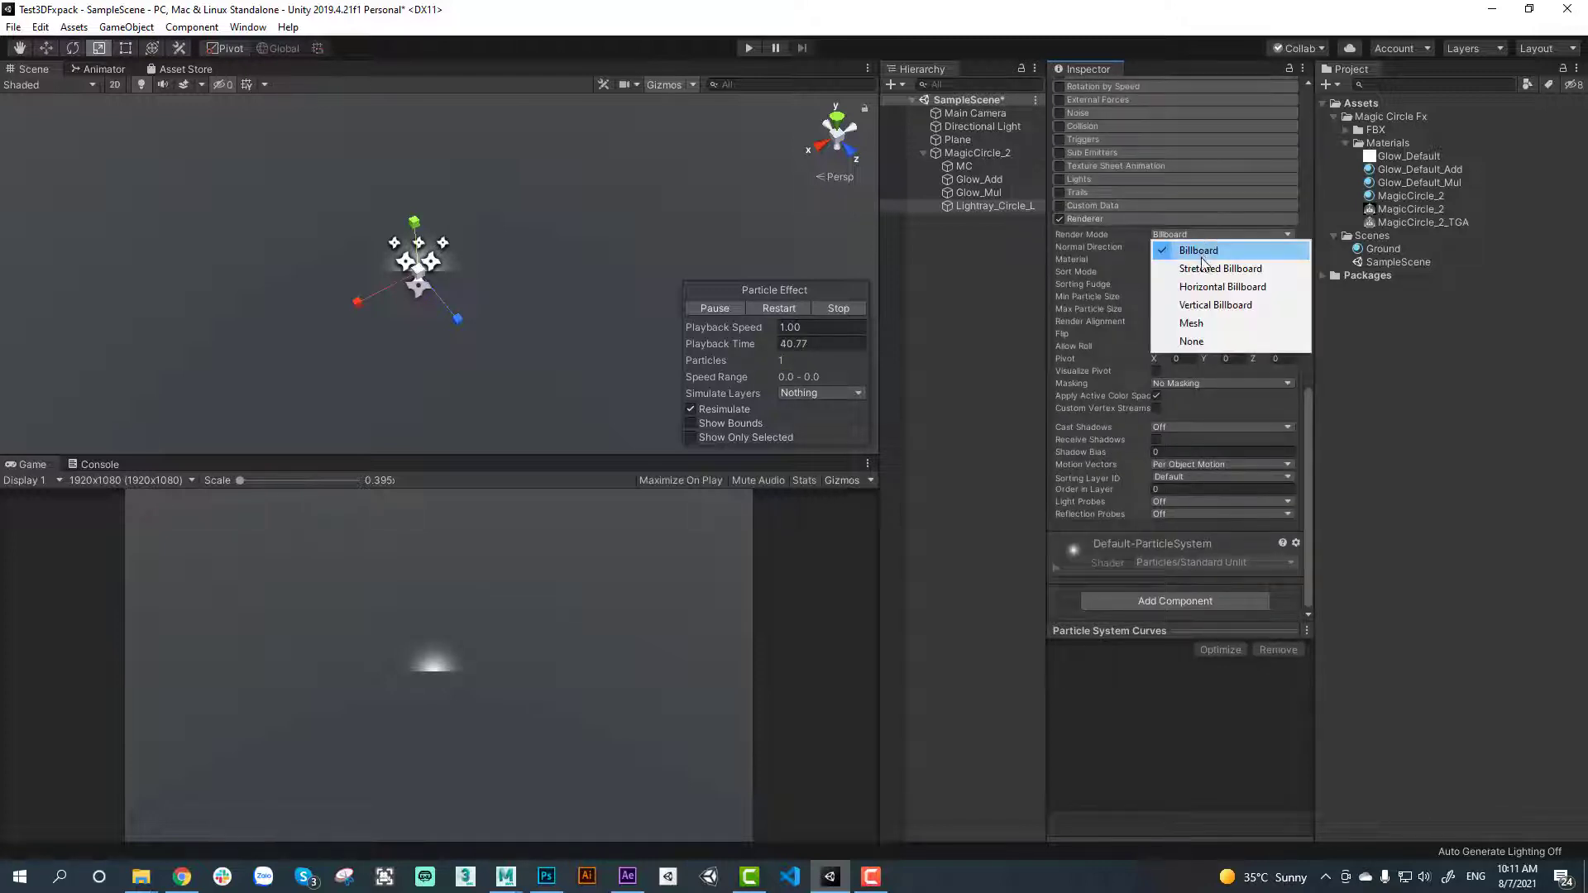
pyautogui.click(1203, 323)
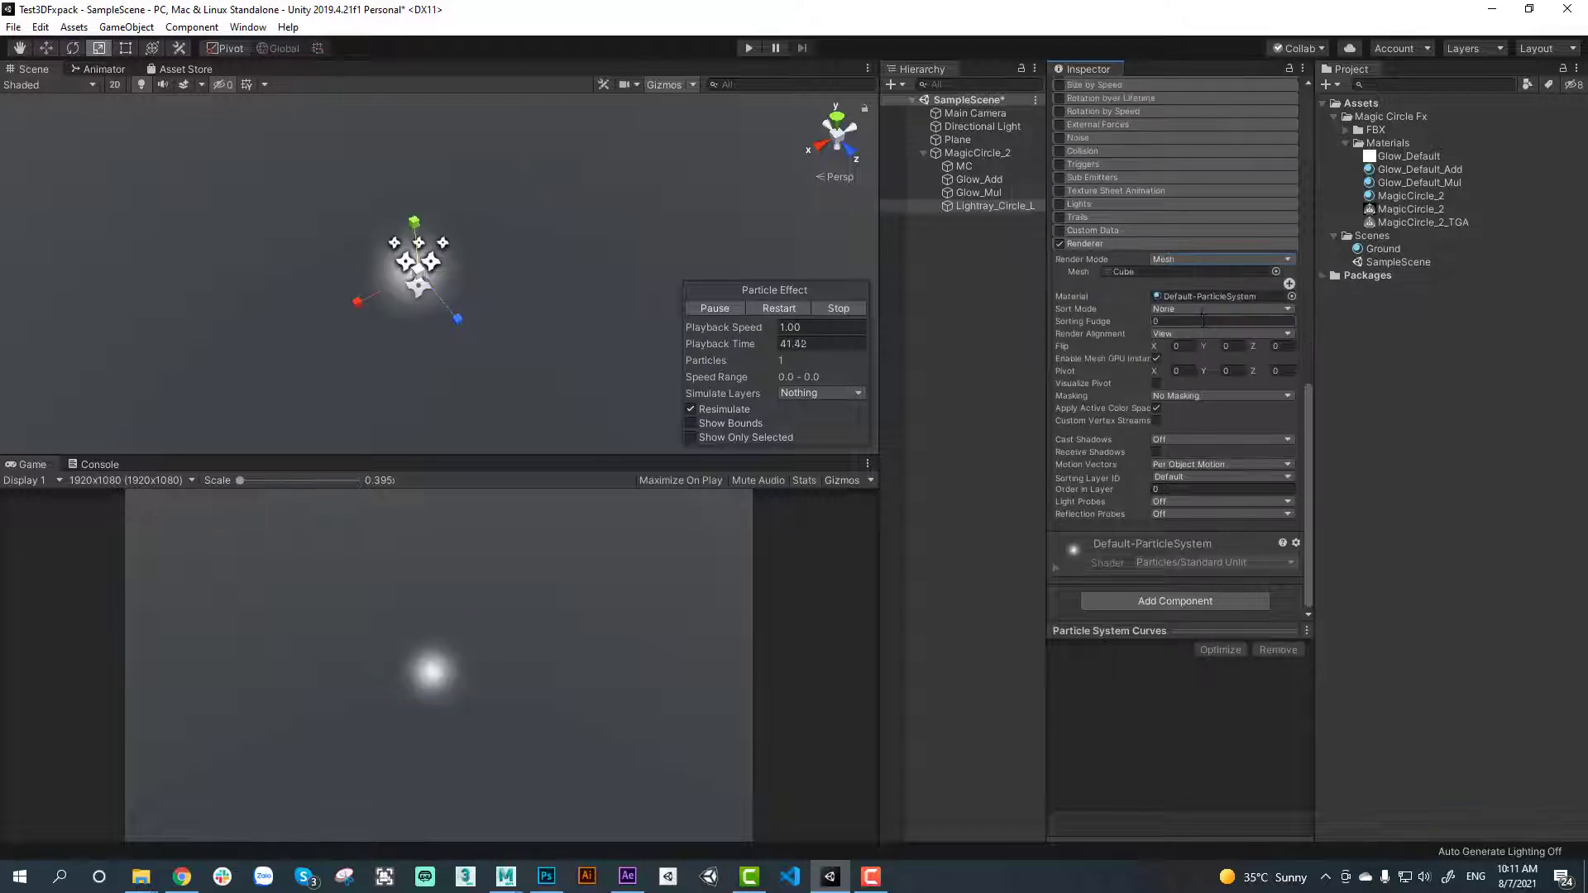
pyautogui.click(1346, 130)
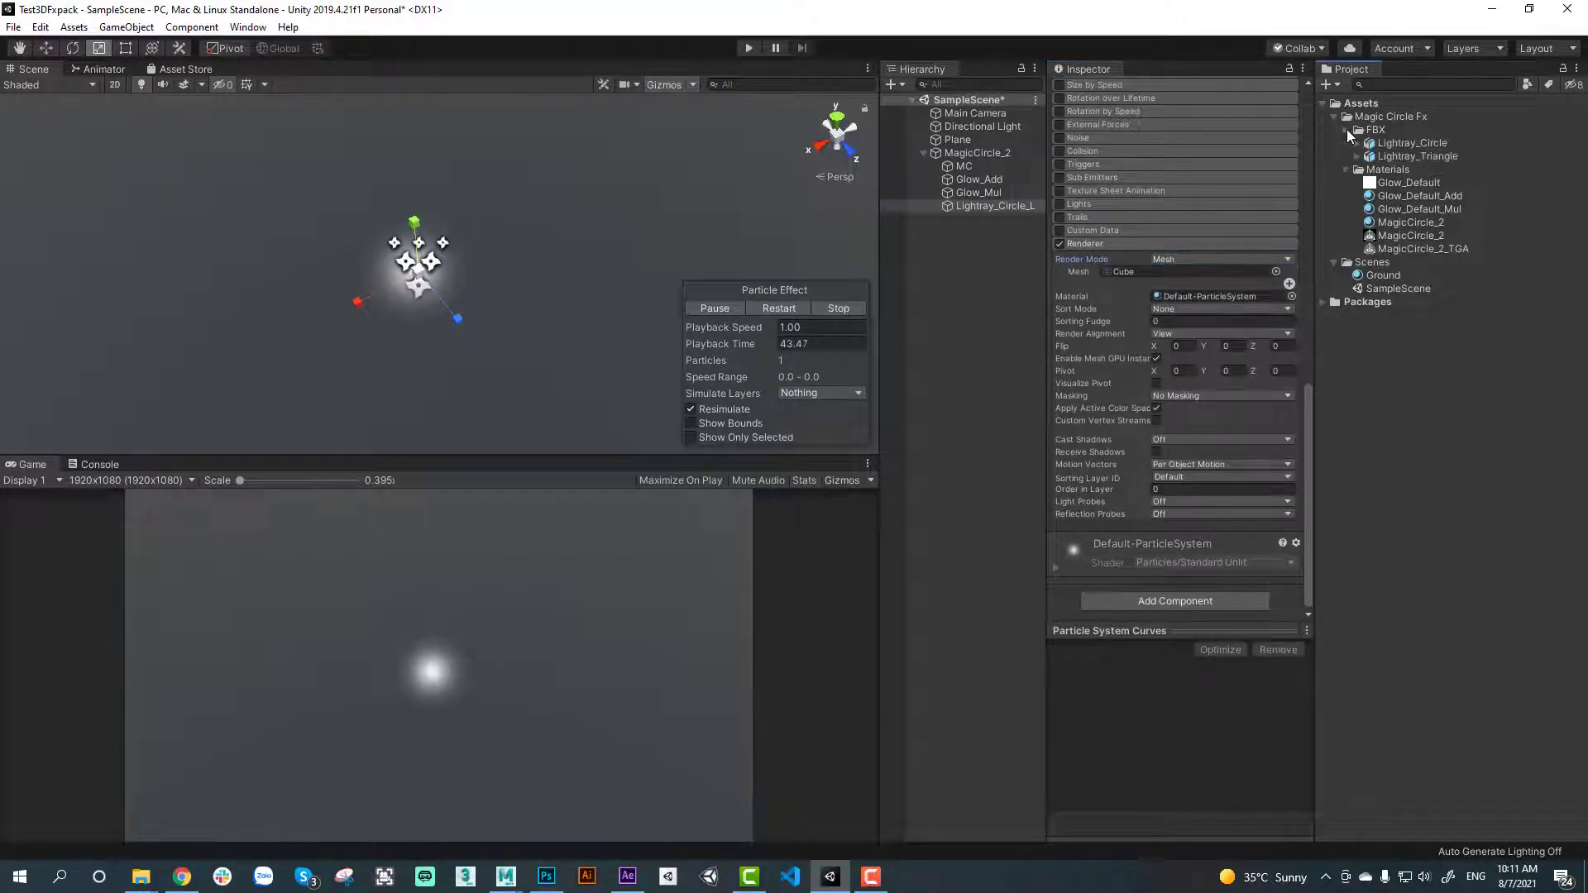
pyautogui.click(1357, 143)
pyautogui.click(1407, 169)
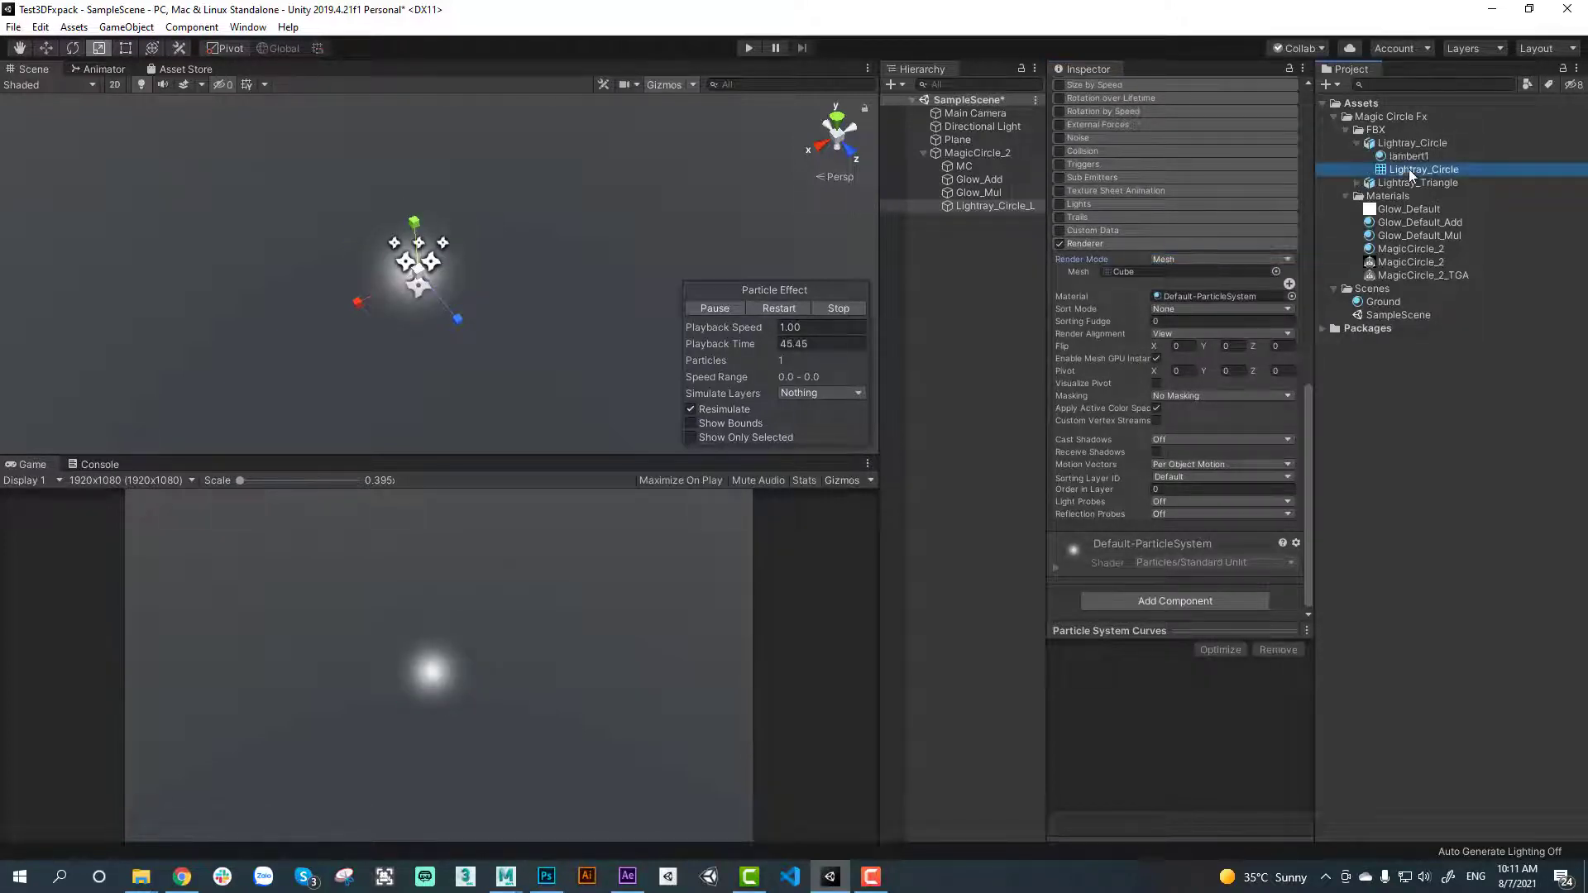
pyautogui.moveTo(1407, 169); pyautogui.dragTo(1149, 275)
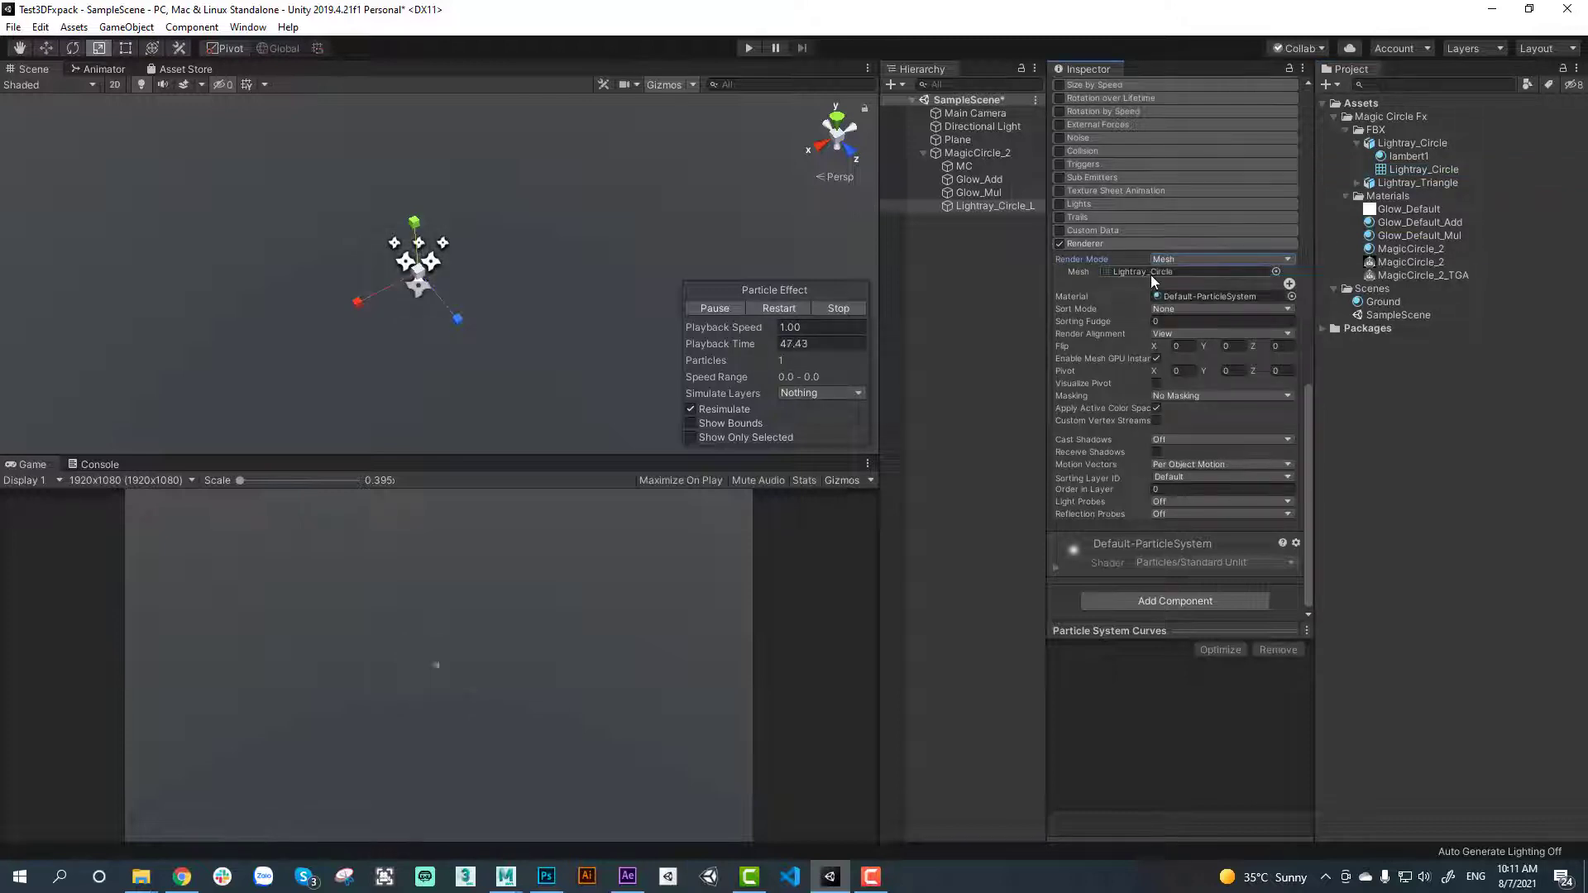
pyautogui.click(1183, 333)
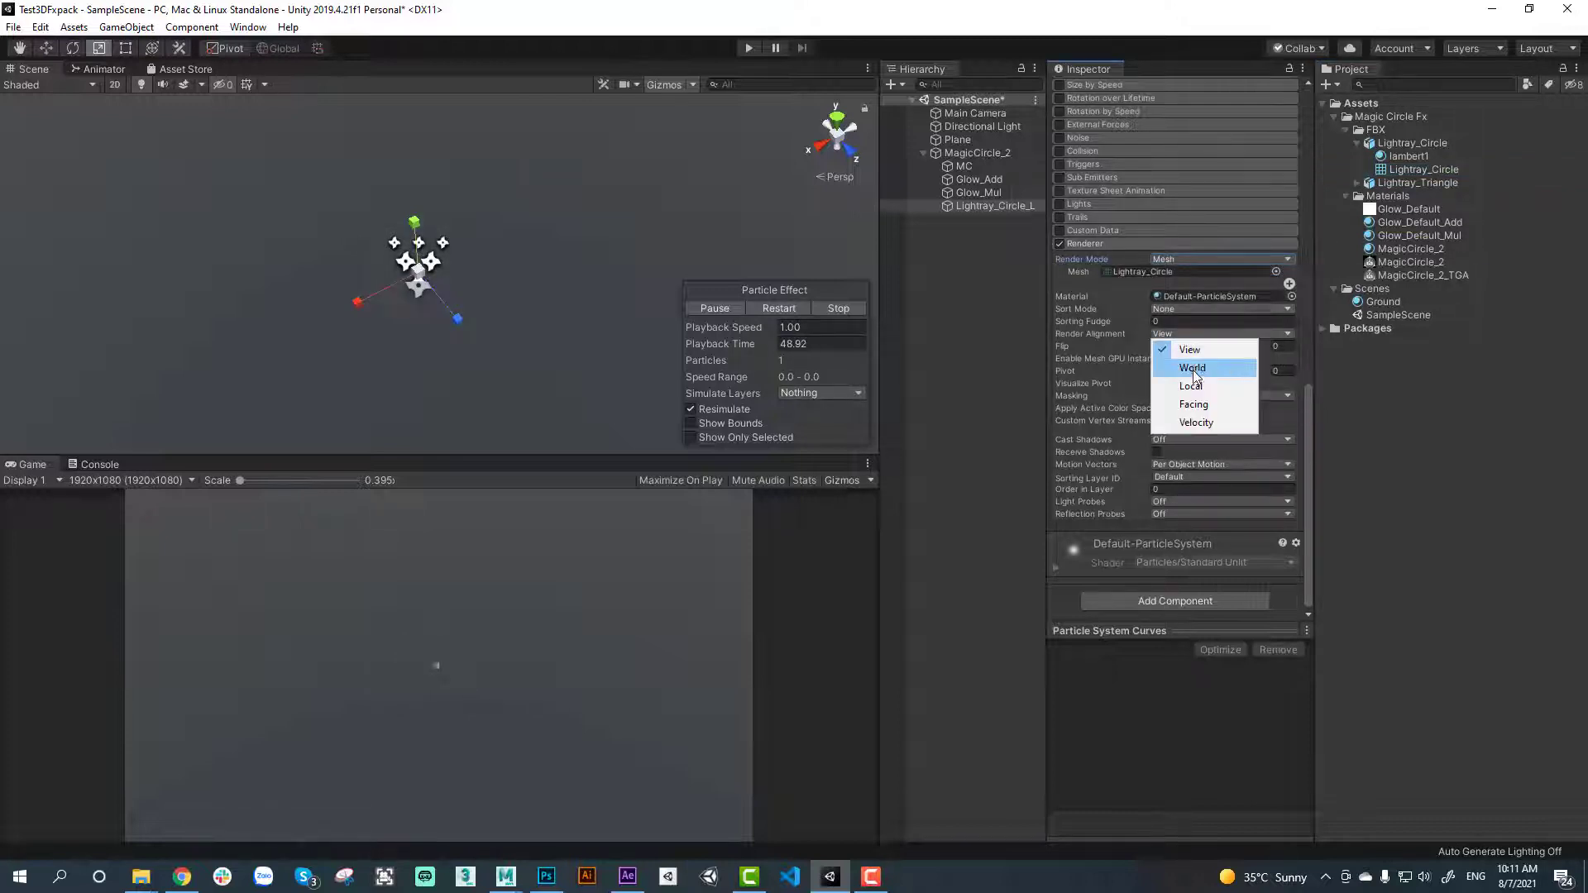
pyautogui.click(1192, 365)
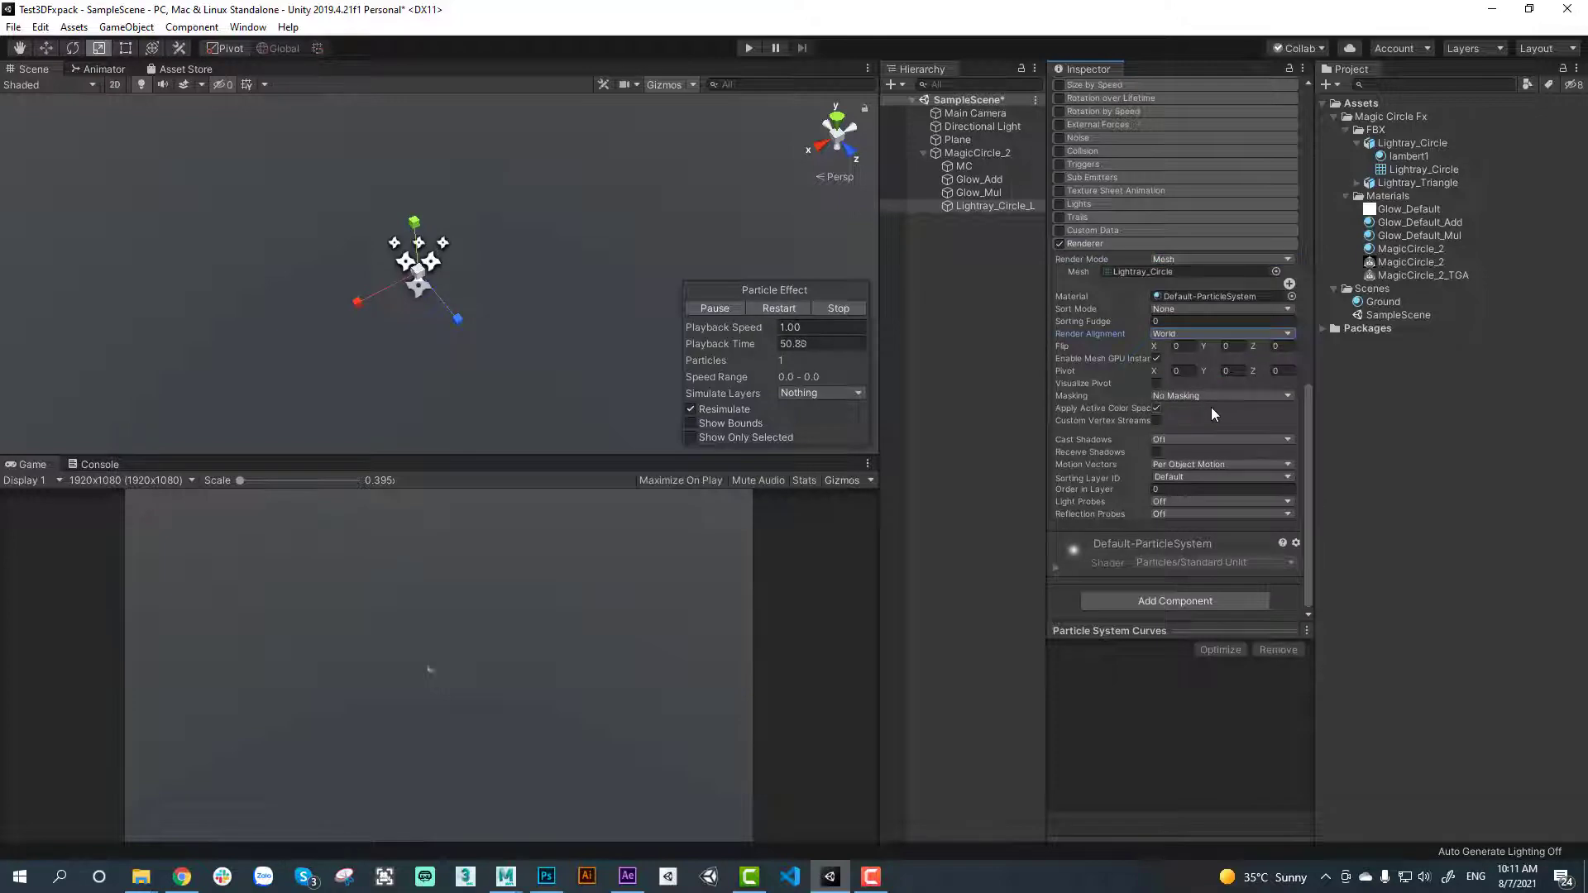
# Set the Lightray_Circle model's import Scale Factor to 5 and apply it
pyautogui.scroll(3, 1210, 407)
pyautogui.doubleClick(1204, 405)
pyautogui.click(1189, 171)
pyautogui.write('5')
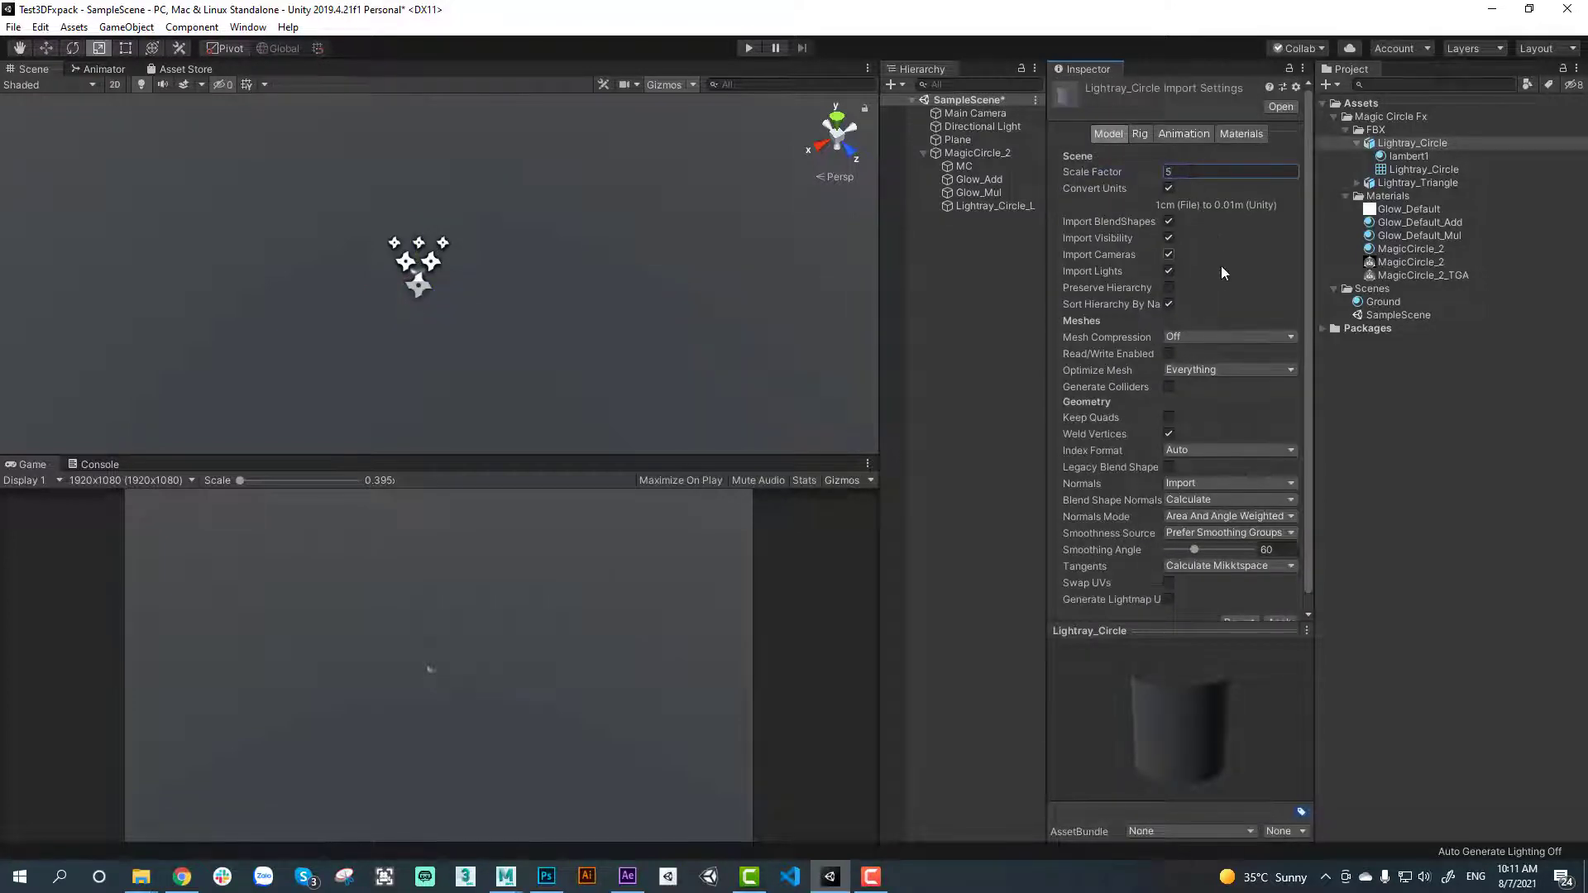
pyautogui.scroll(-1, 1292, 515)
pyautogui.click(1278, 609)
# Reselect Lightray_Circle_L and enable Size over Lifetime with Separate Axes
pyautogui.click(988, 206)
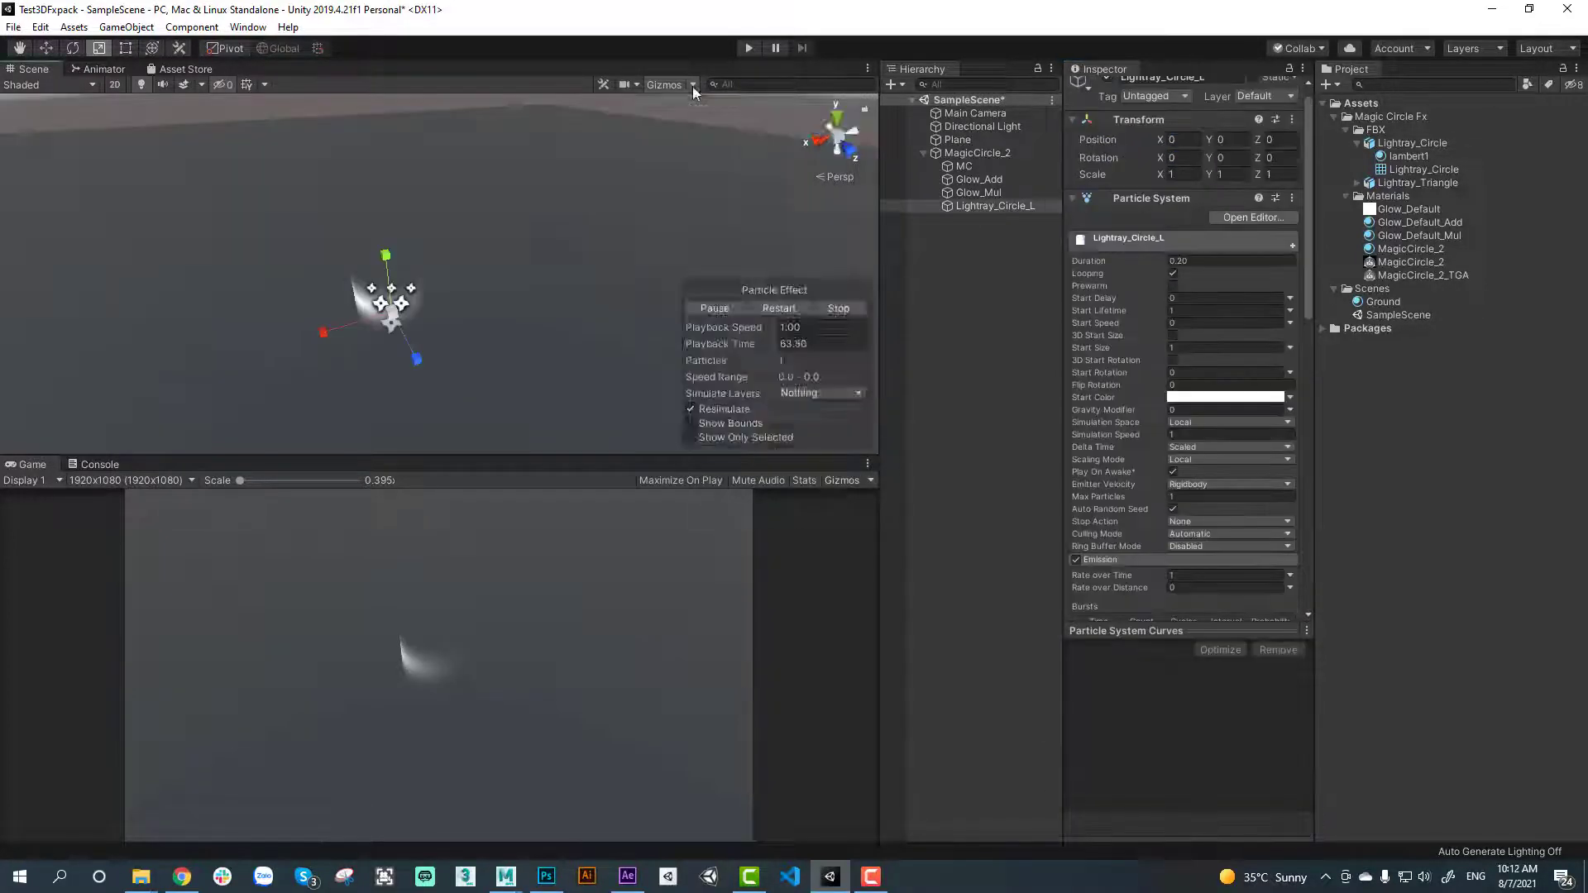
pyautogui.click(692, 85)
pyautogui.click(696, 84)
pyautogui.scroll(-5, 1075, 469)
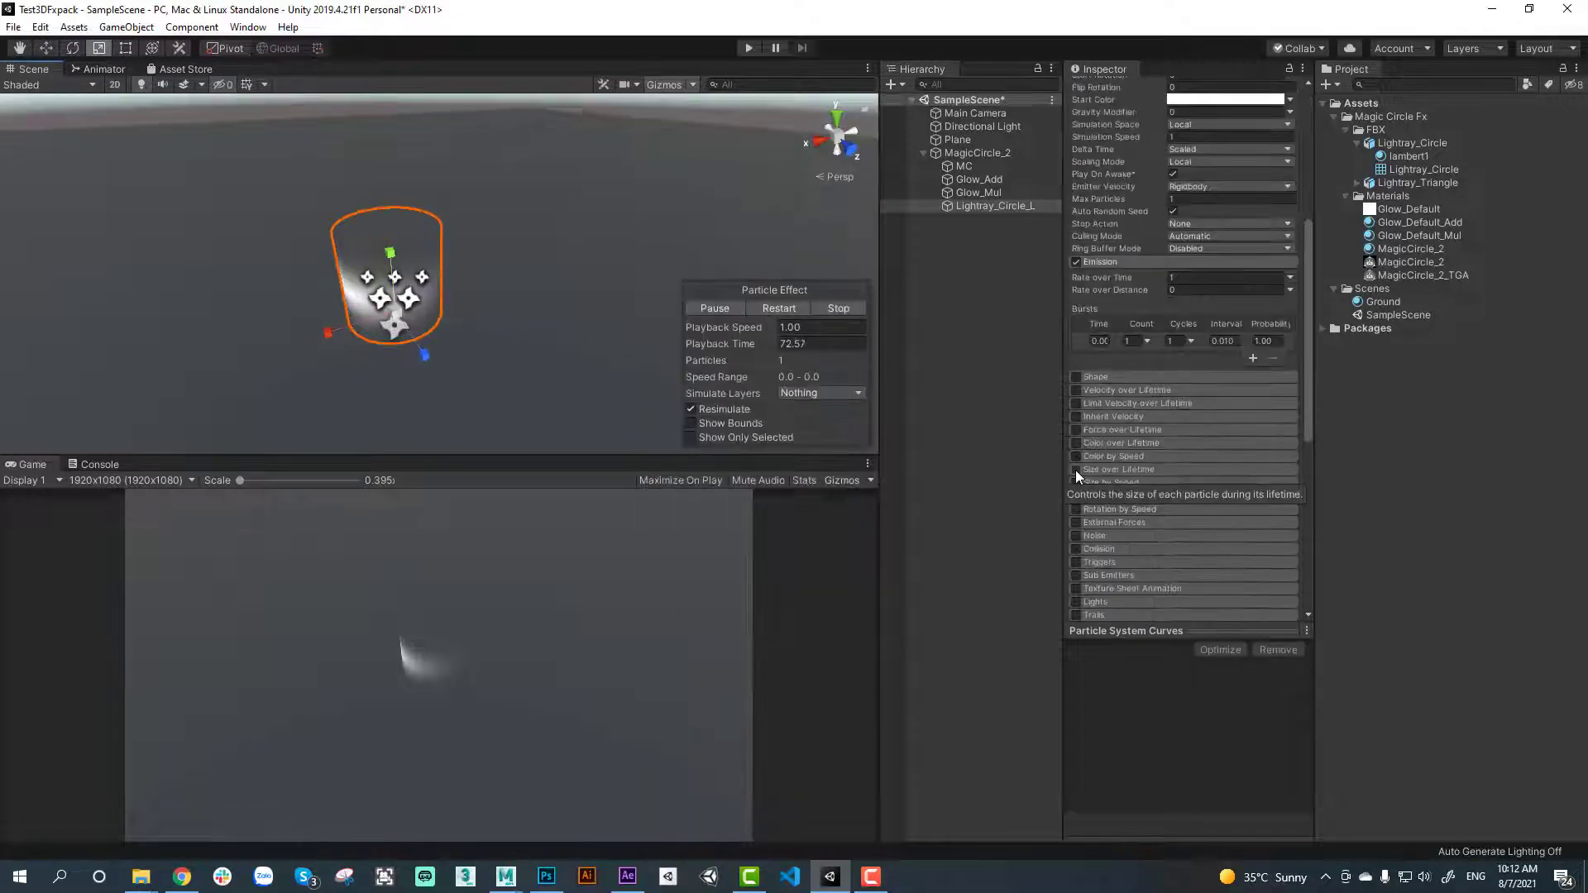
pyautogui.click(1075, 468)
pyautogui.click(1173, 484)
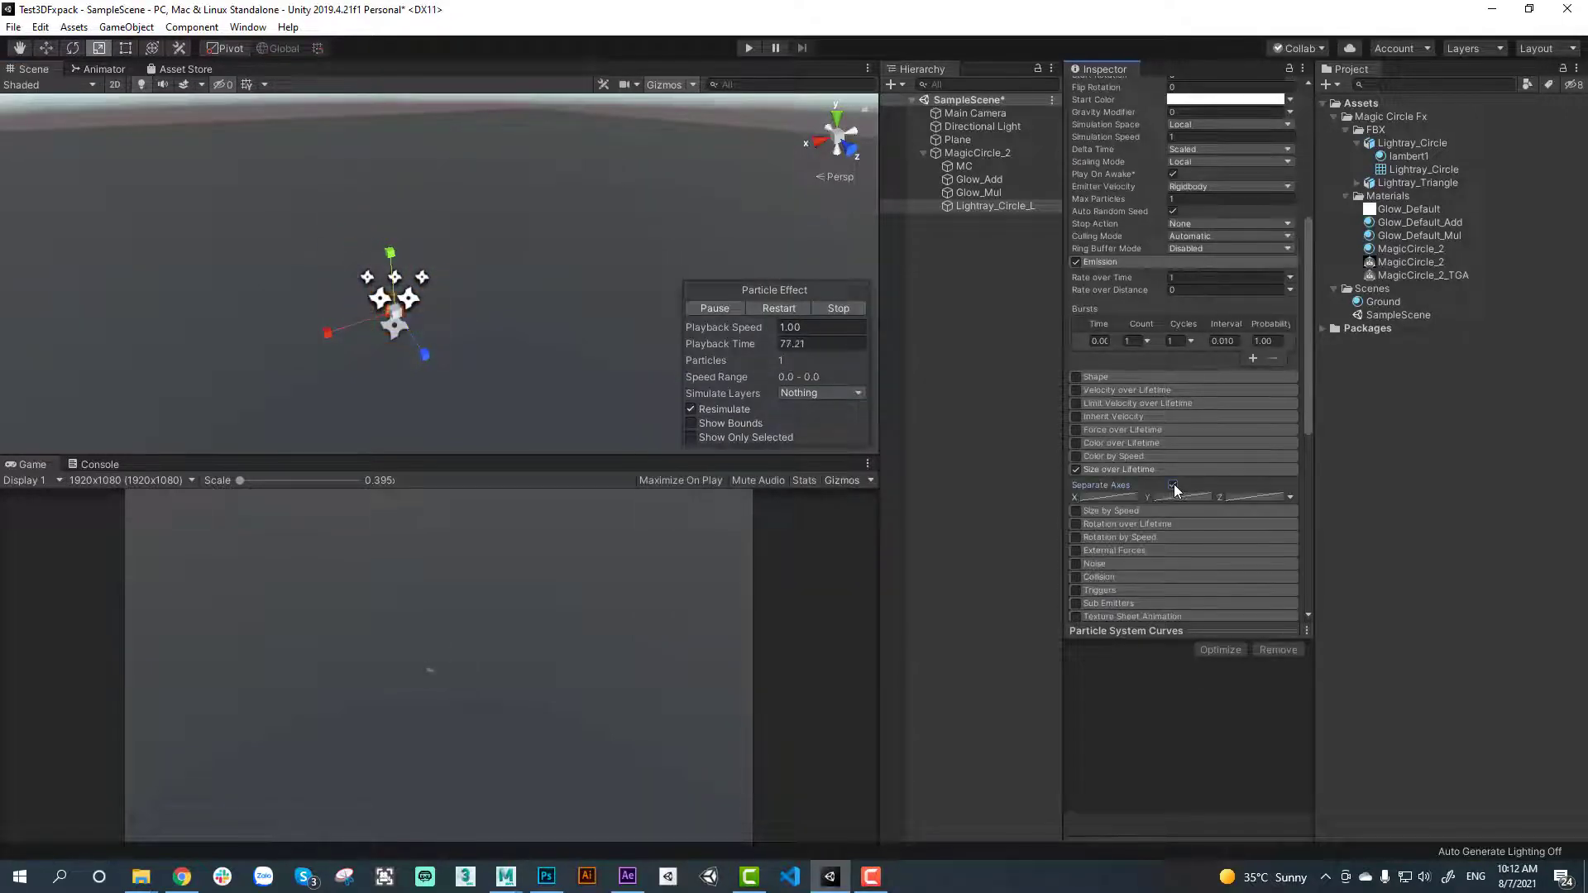
# Give the Y-axis size curve an ease-out shape with a weighted, steeply rising first key
pyautogui.click(1100, 496)
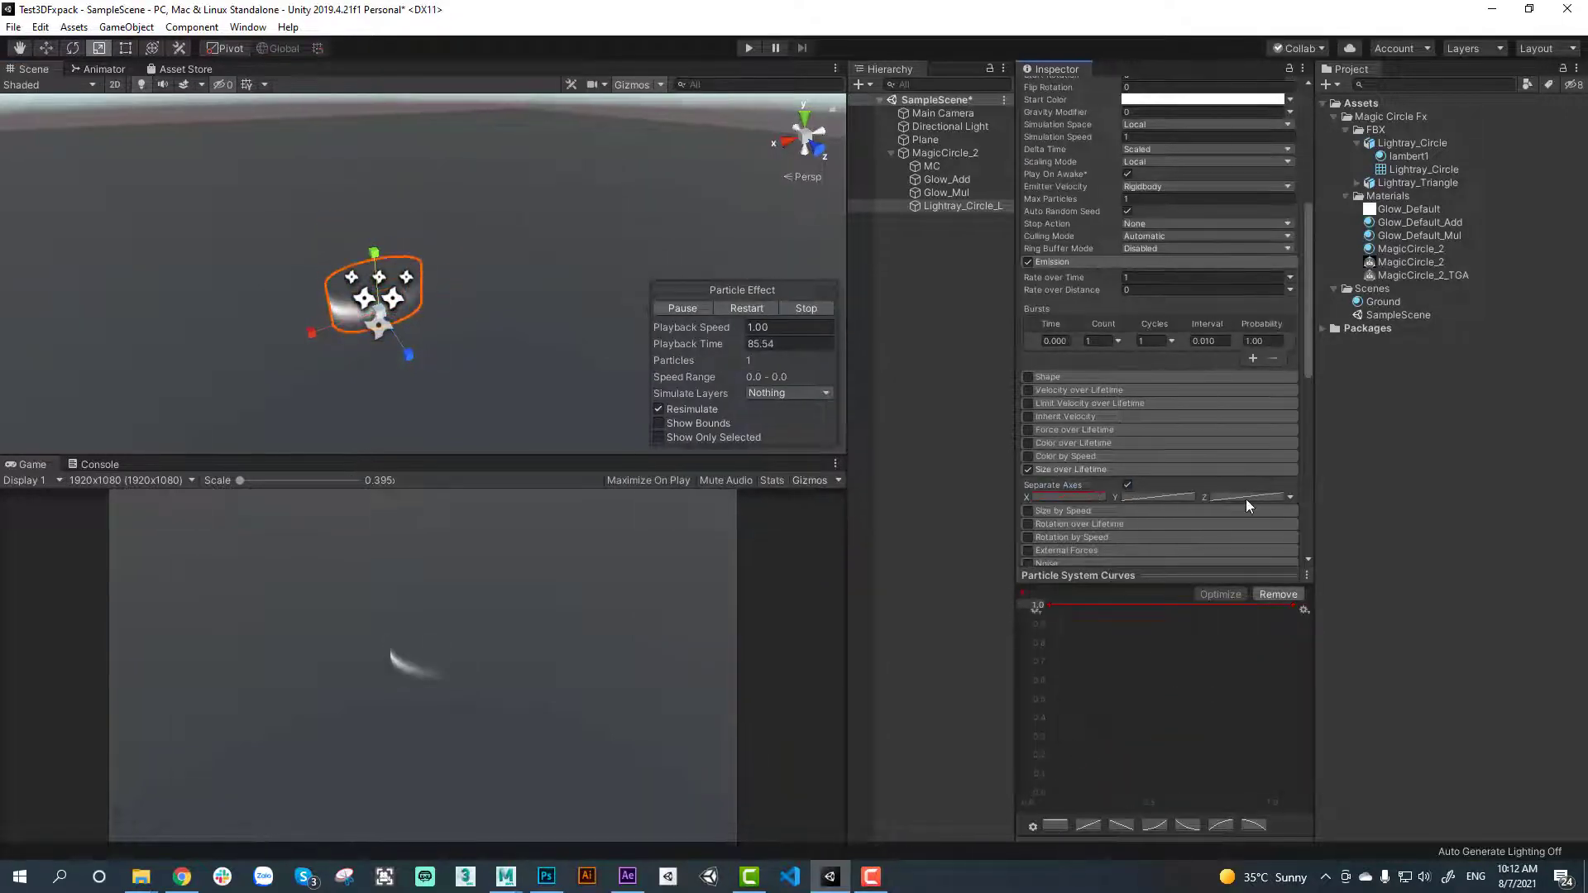
pyautogui.click(1247, 498)
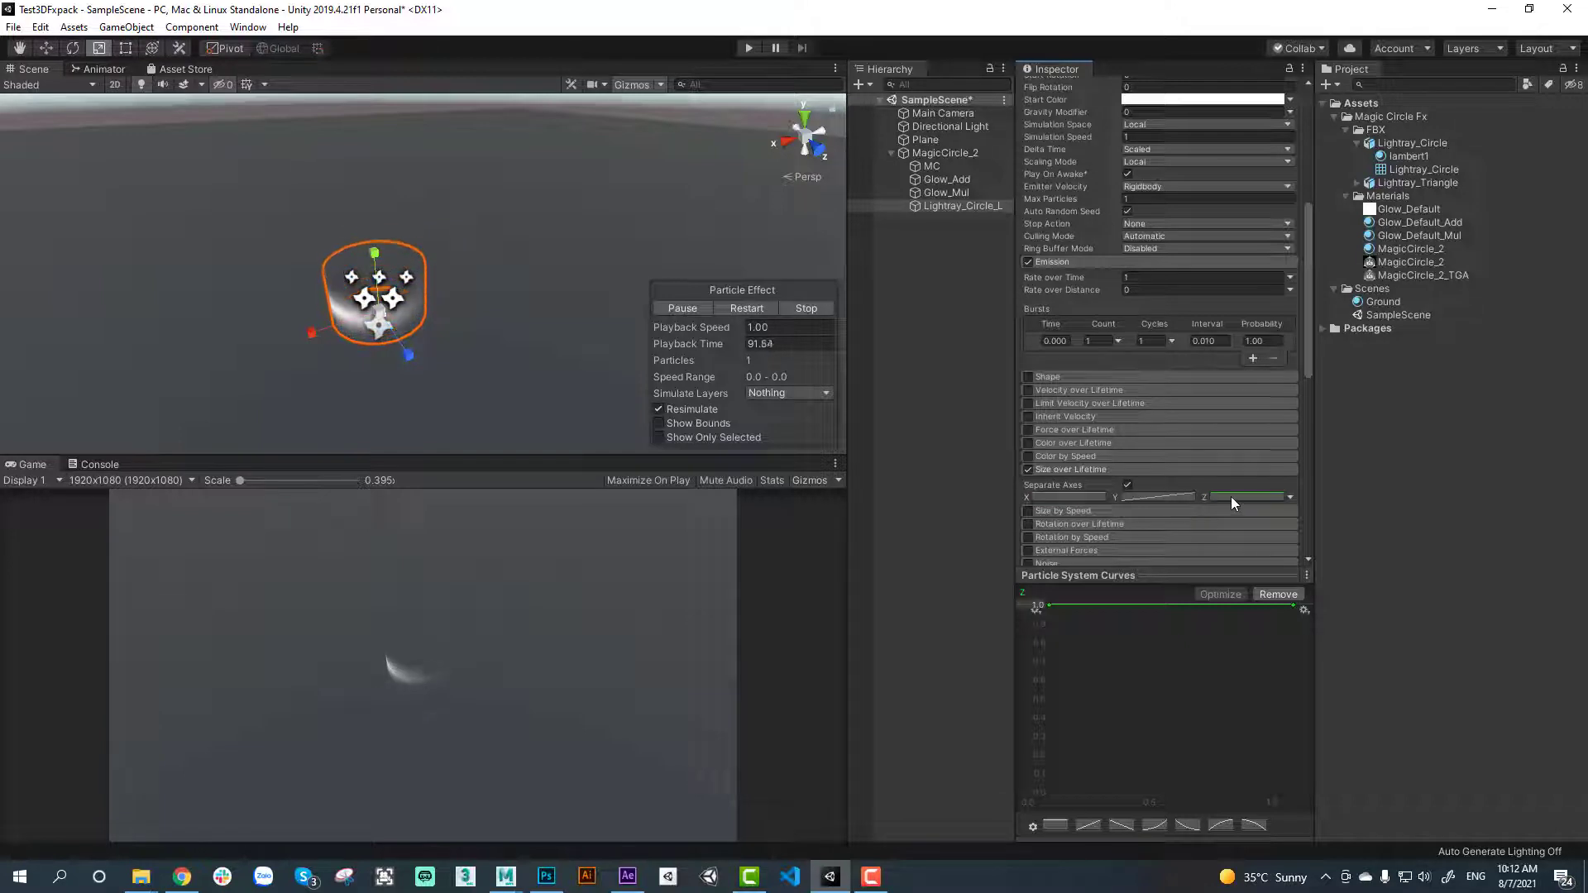
pyautogui.click(1161, 498)
pyautogui.click(1161, 498)
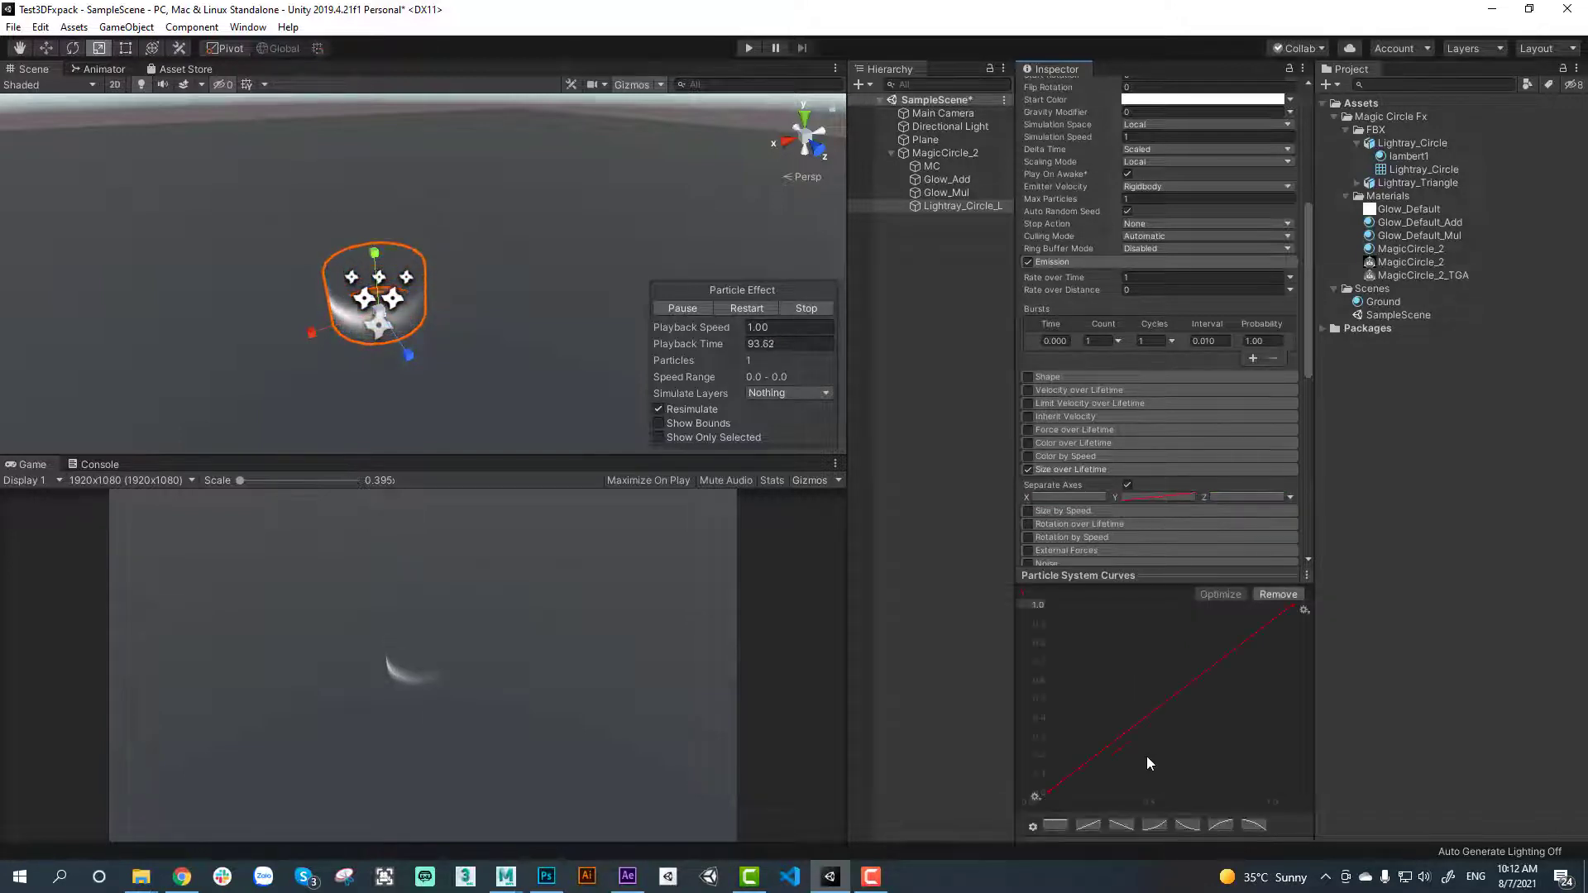
pyautogui.click(1222, 827)
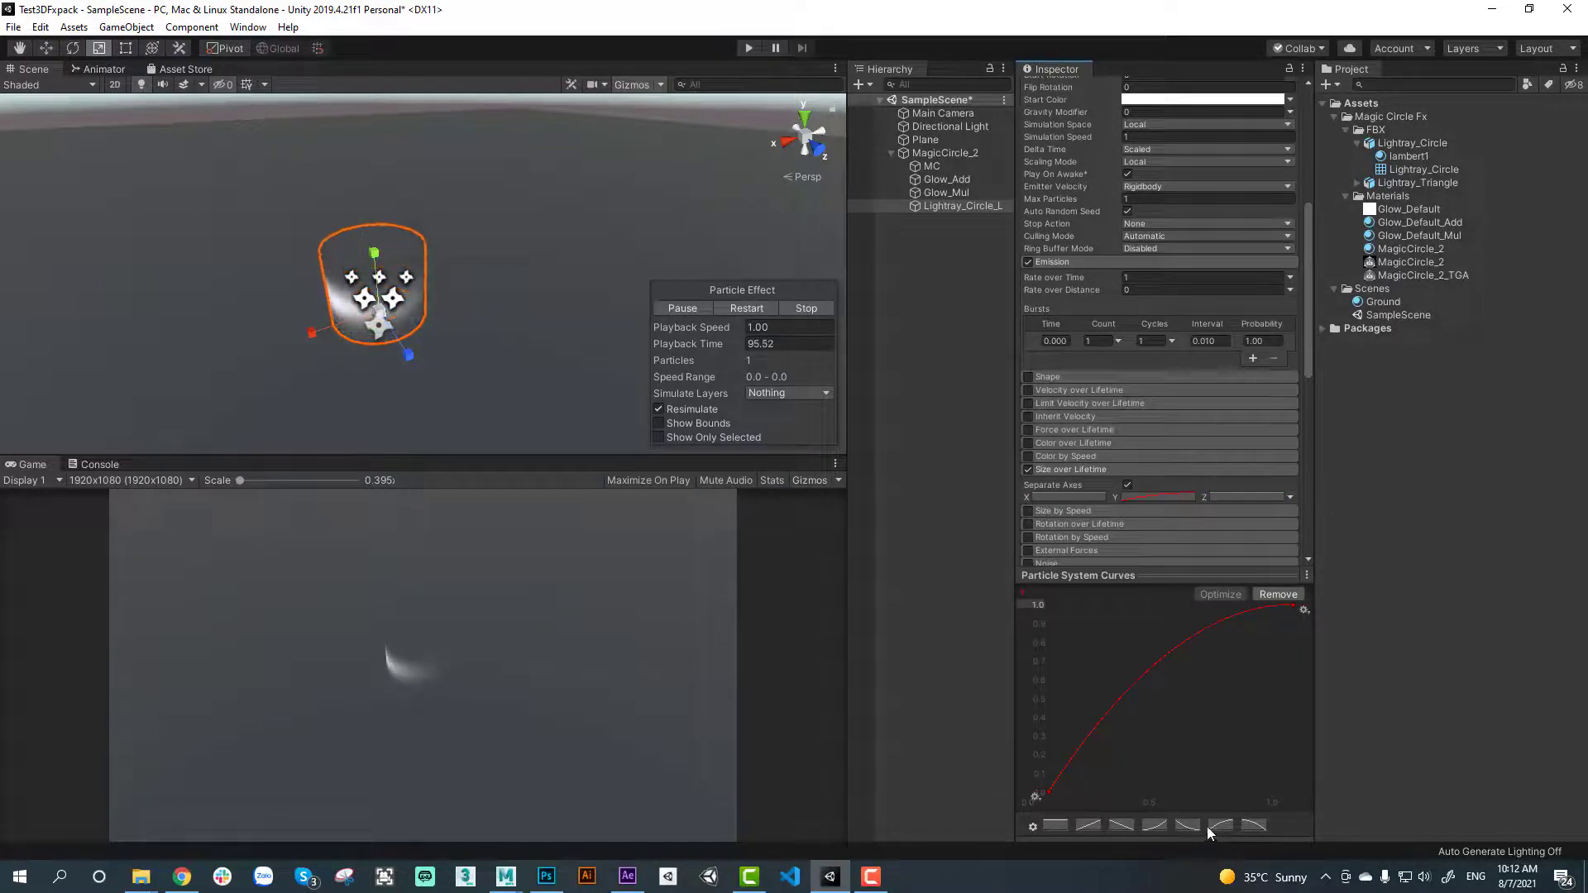
pyautogui.rightClick(1049, 791)
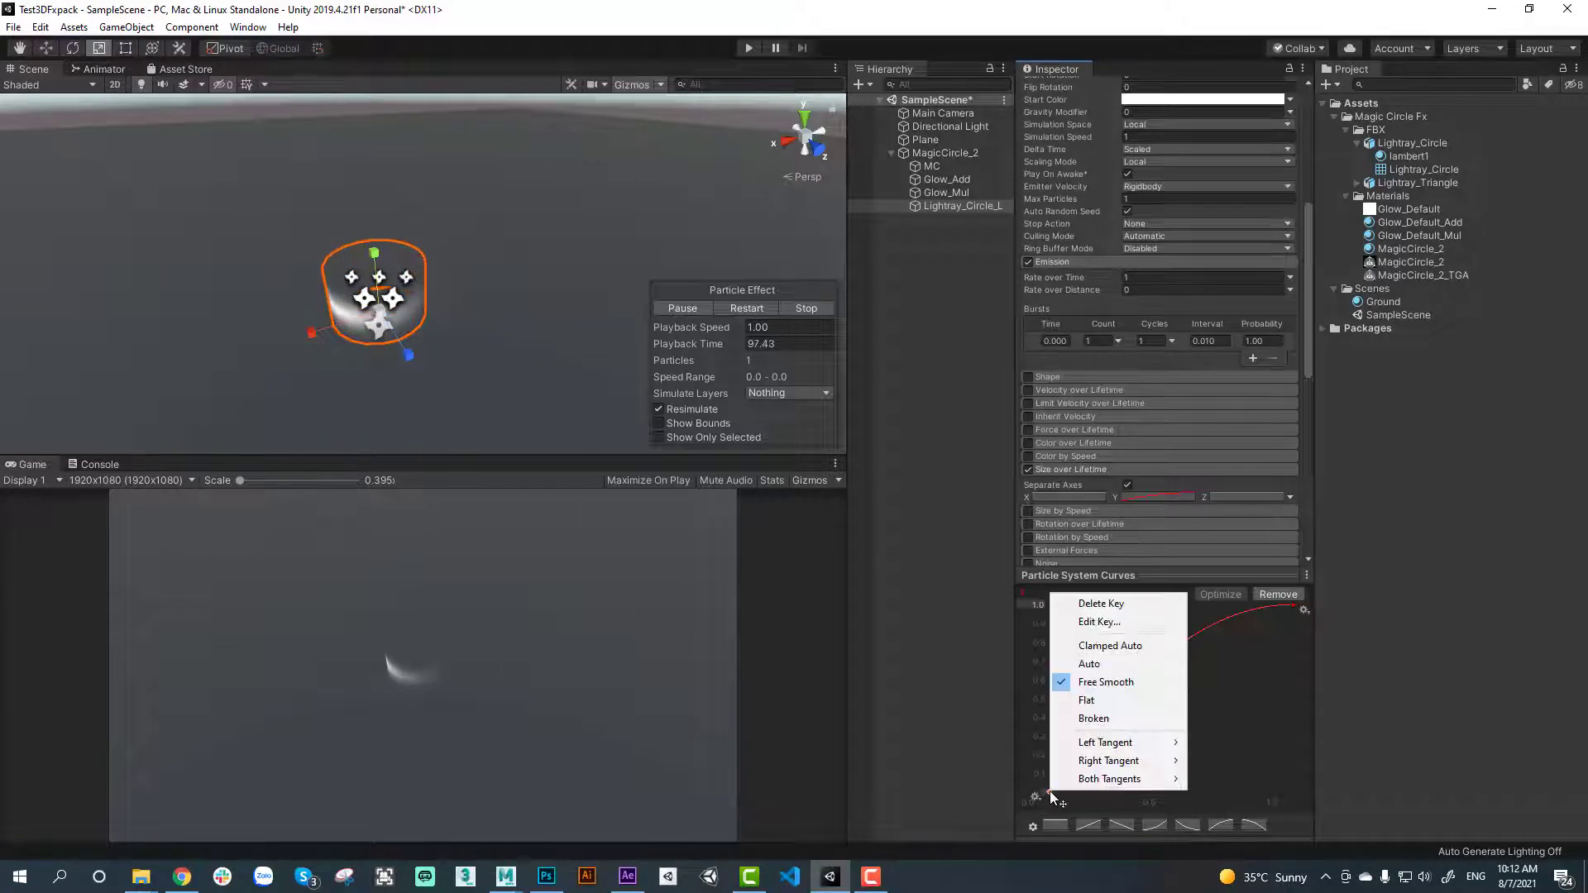
pyautogui.moveTo(1105, 766)
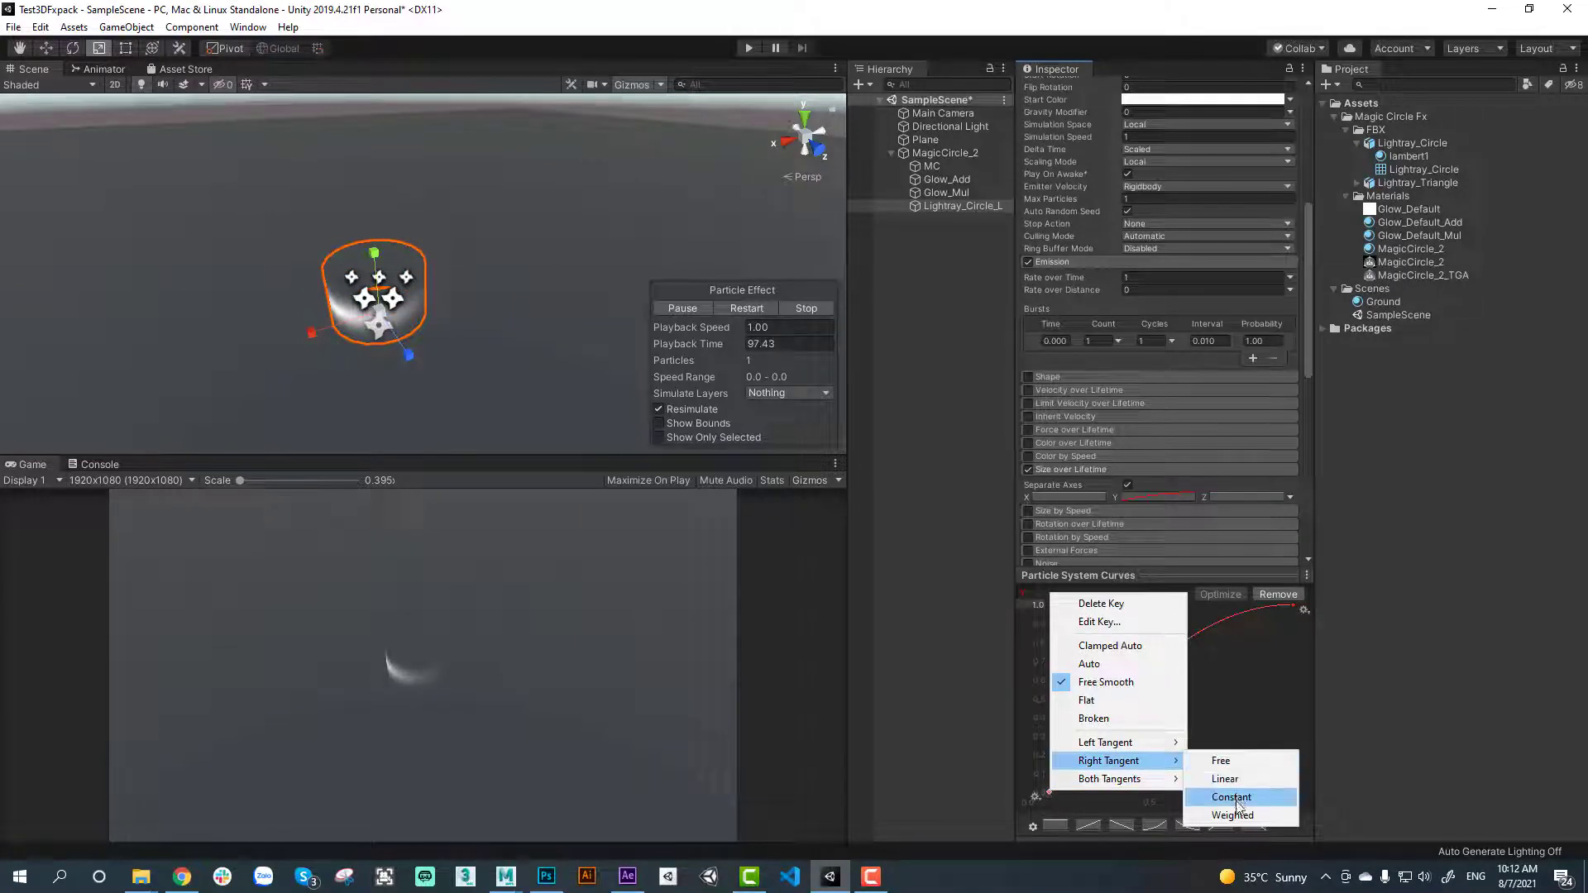
pyautogui.click(1232, 815)
pyautogui.moveTo(1071, 773); pyautogui.dragTo(1052, 610)
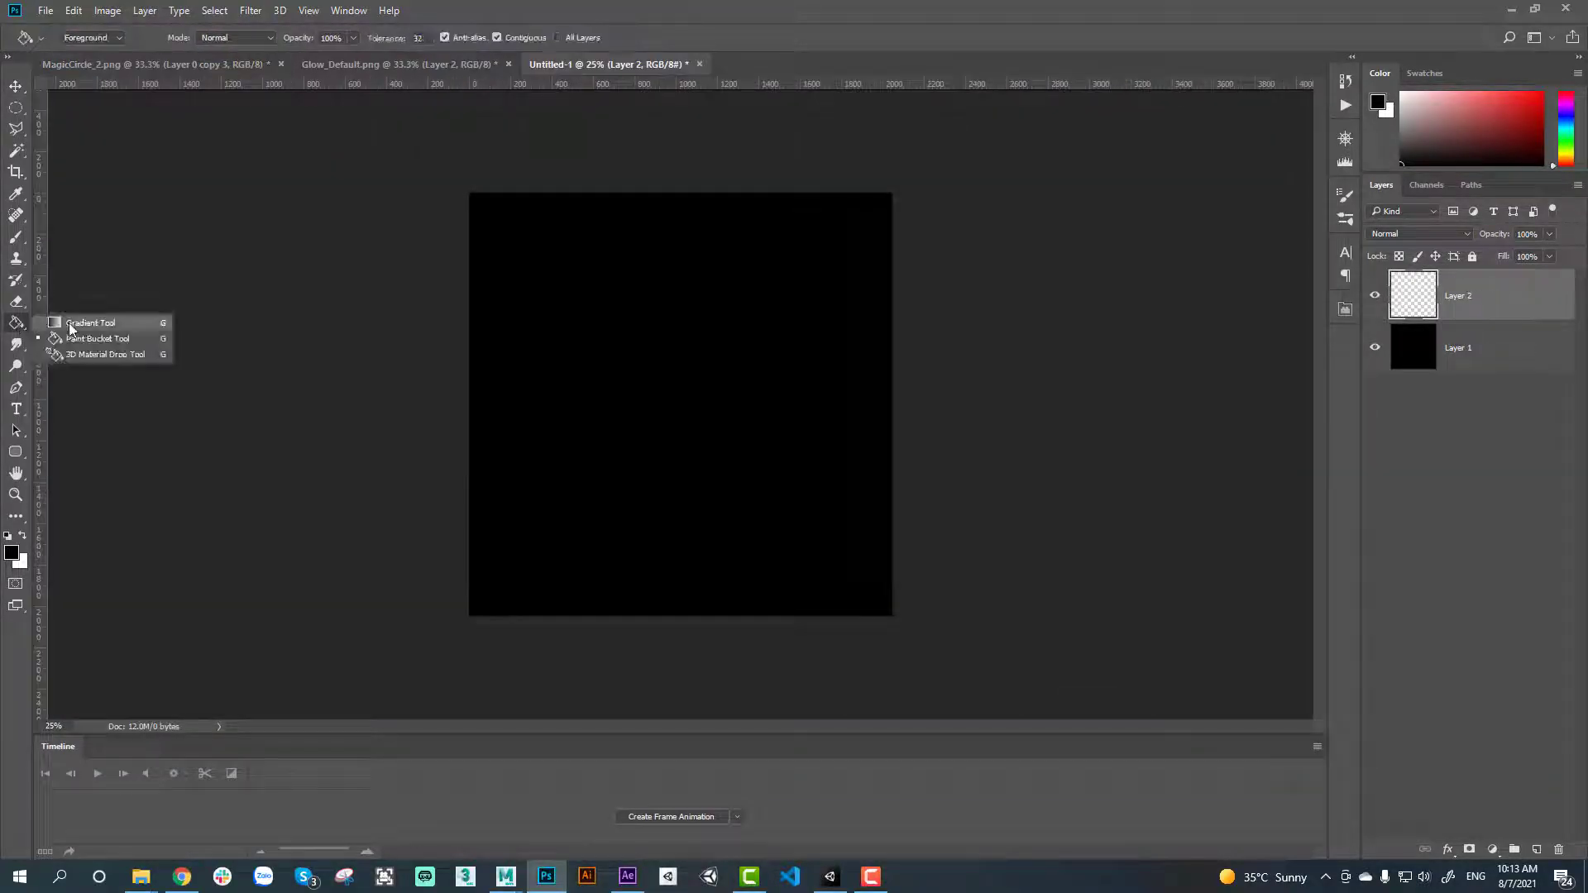
# Fill Layer 2 with a vertical gradient from black to light grey dddddd
pyautogui.click(70, 325)
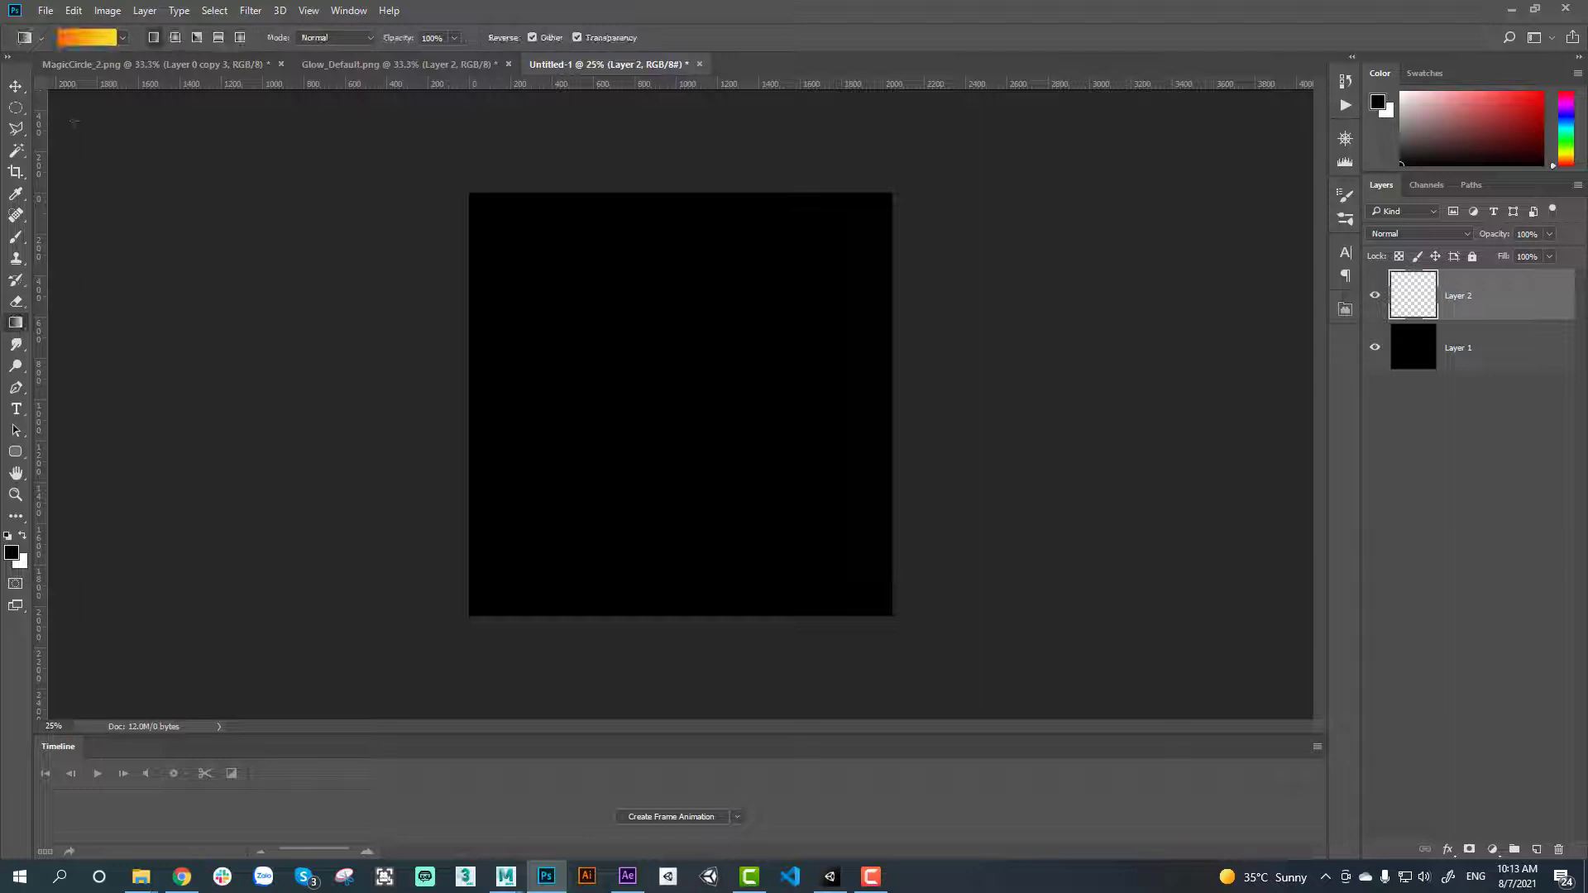
pyautogui.click(82, 39)
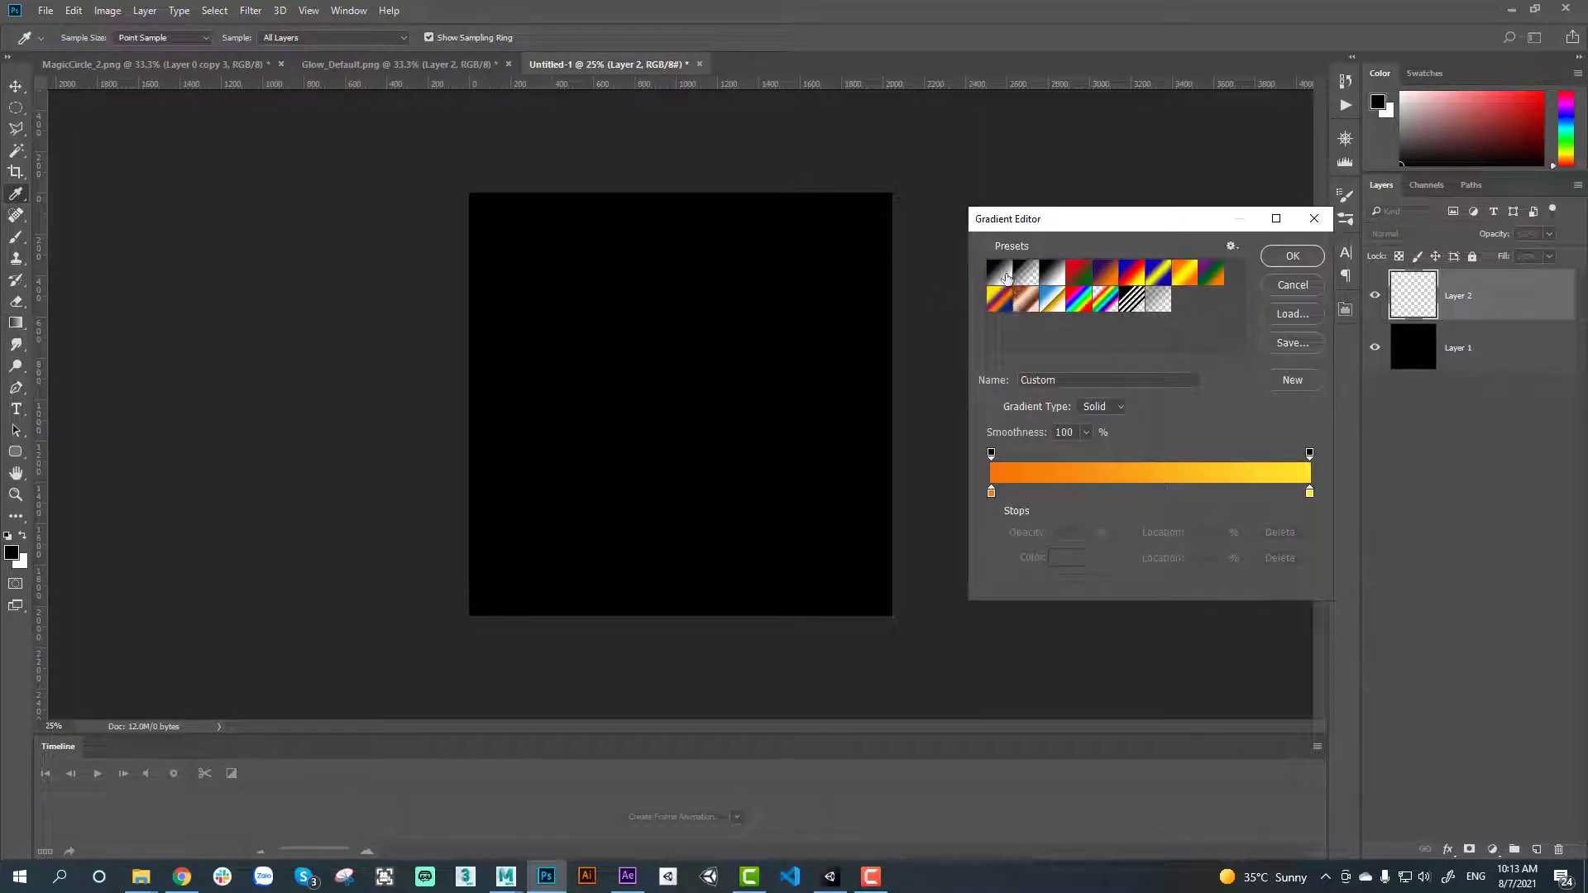
pyautogui.click(998, 275)
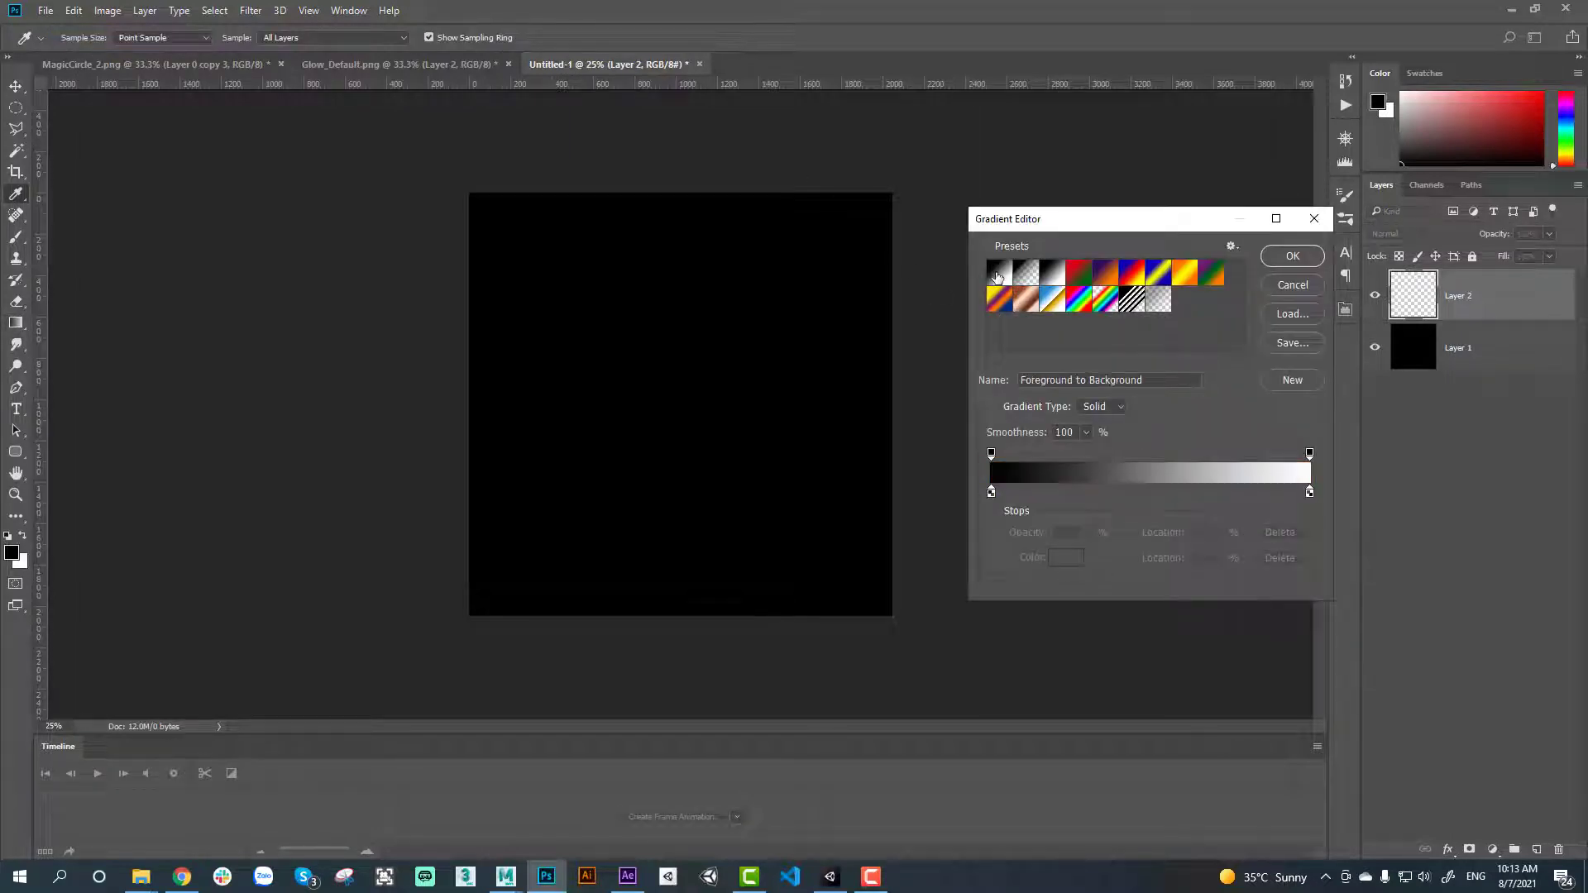
pyautogui.doubleClick(991, 493)
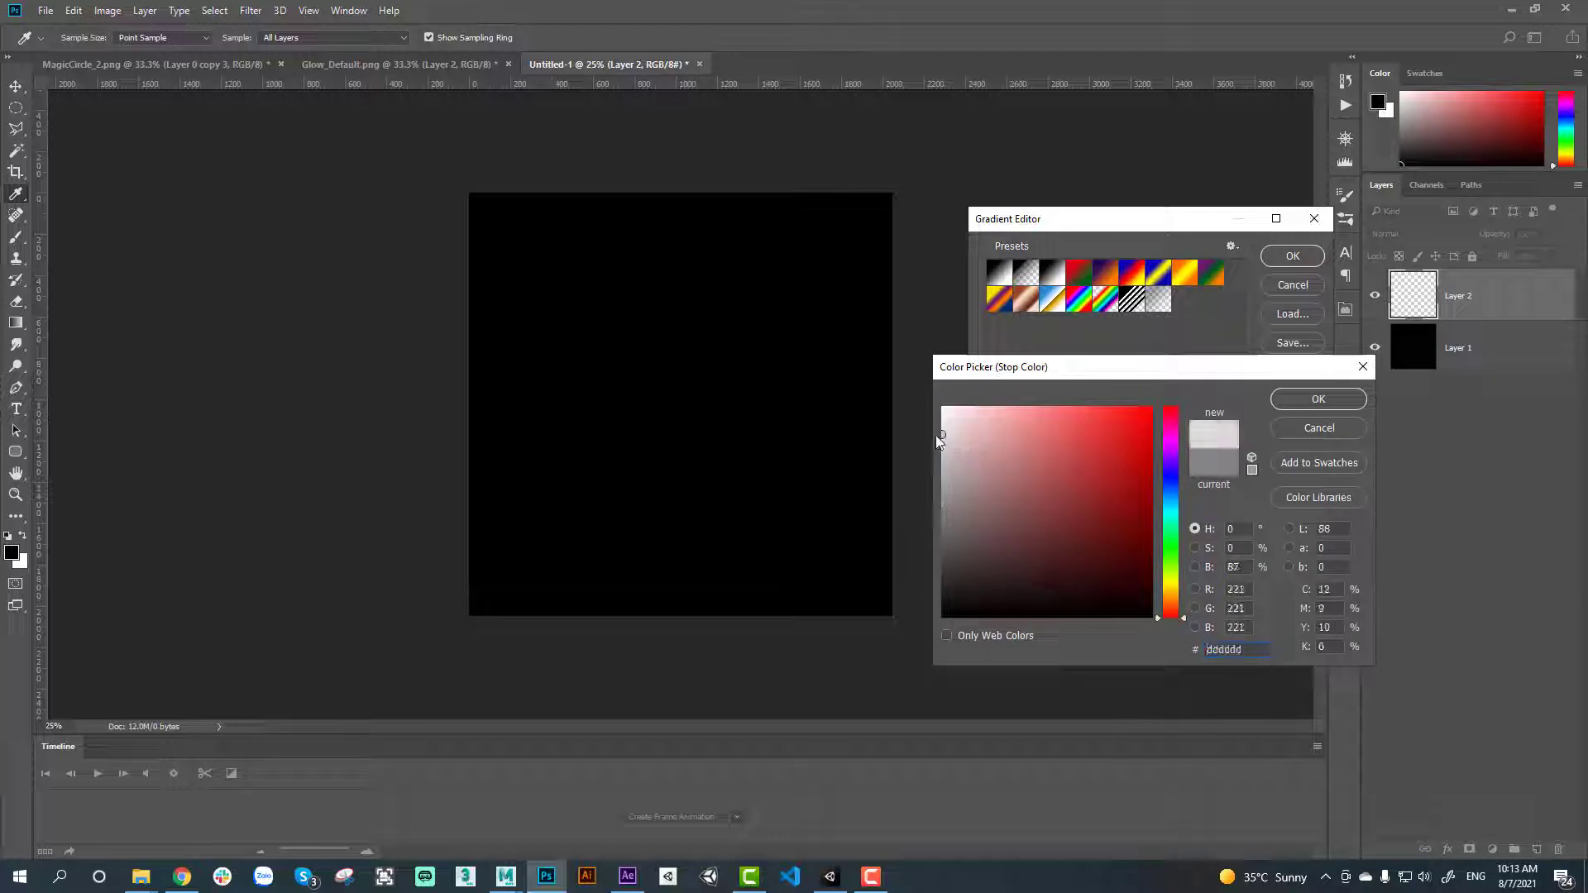
pyautogui.click(1313, 401)
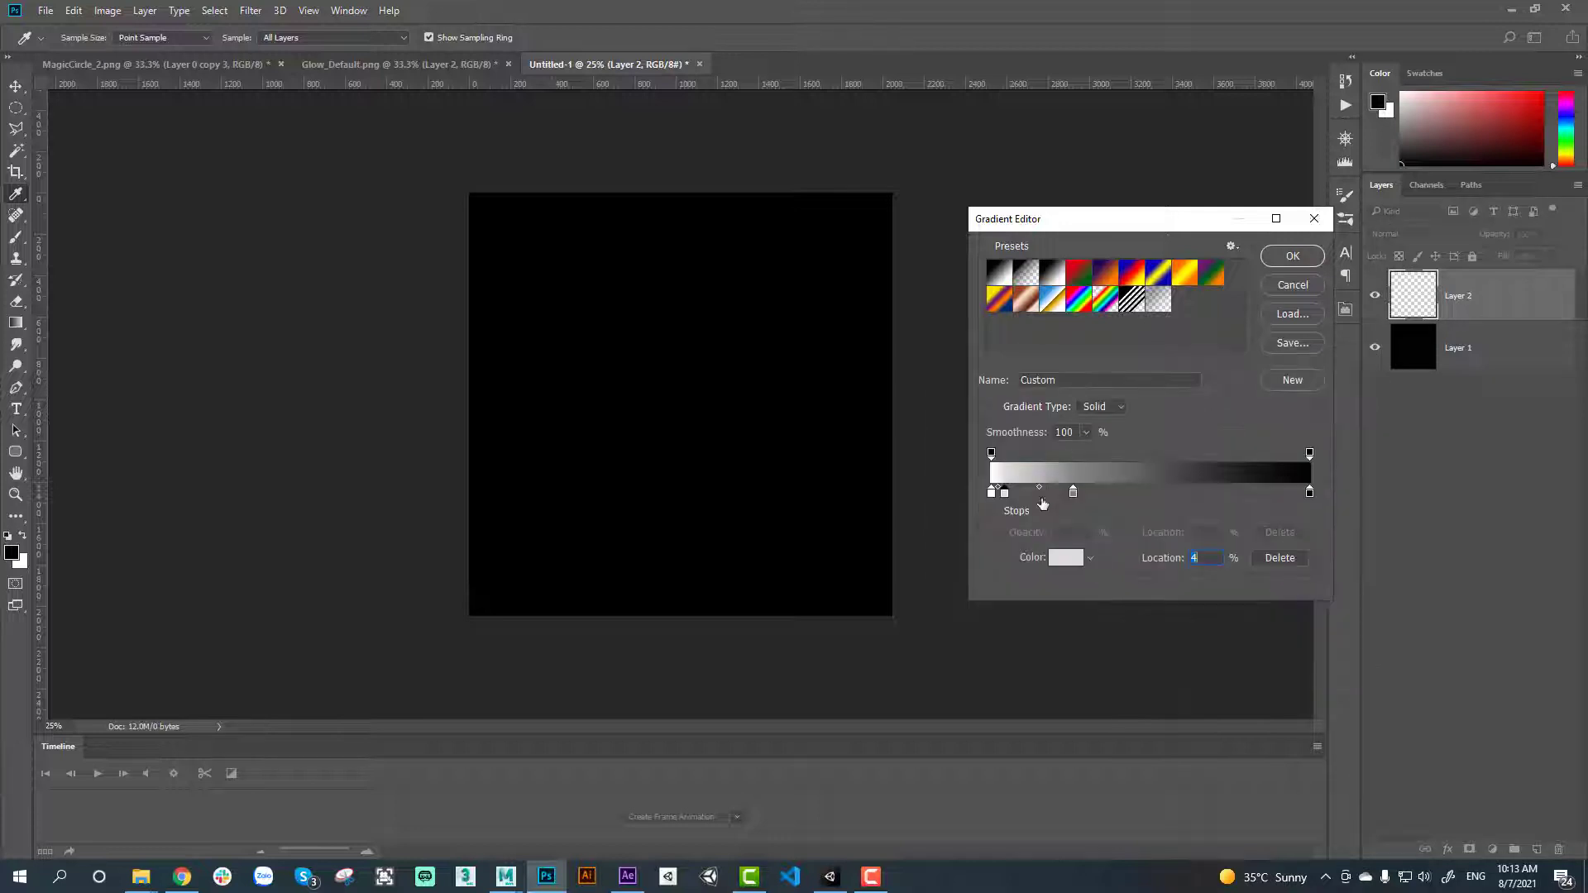
pyautogui.click(1294, 256)
pyautogui.moveTo(672, 318); pyautogui.dragTo(672, 614)
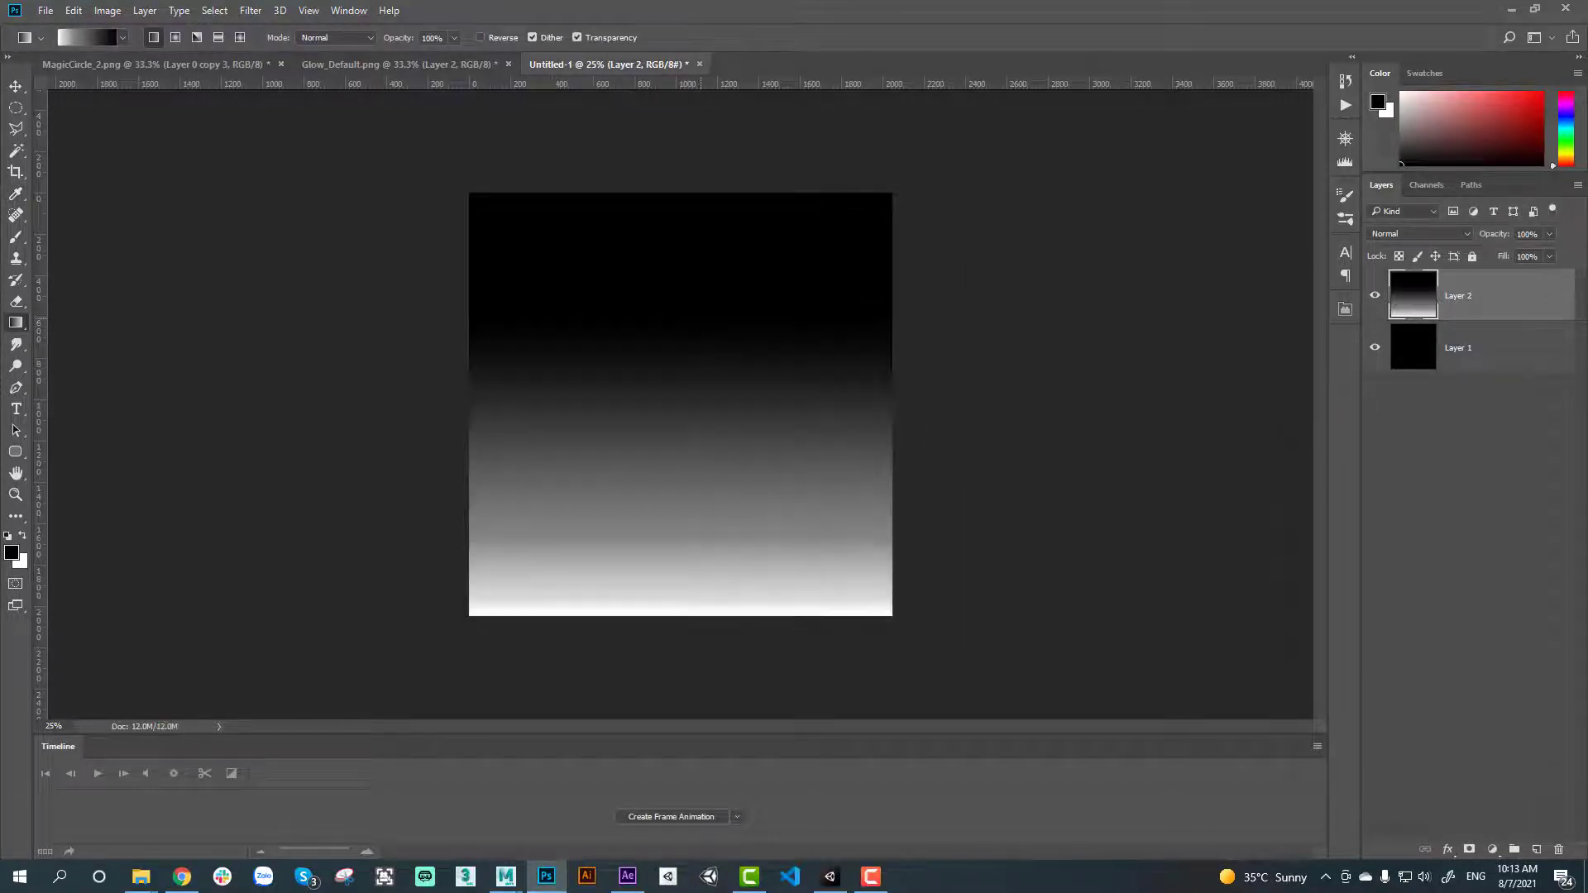
# Apply a Motion Blur filter to the gradient layer
pyautogui.press('v')
pyautogui.click(251, 10)
pyautogui.moveTo(347, 193)
pyautogui.click(506, 286)
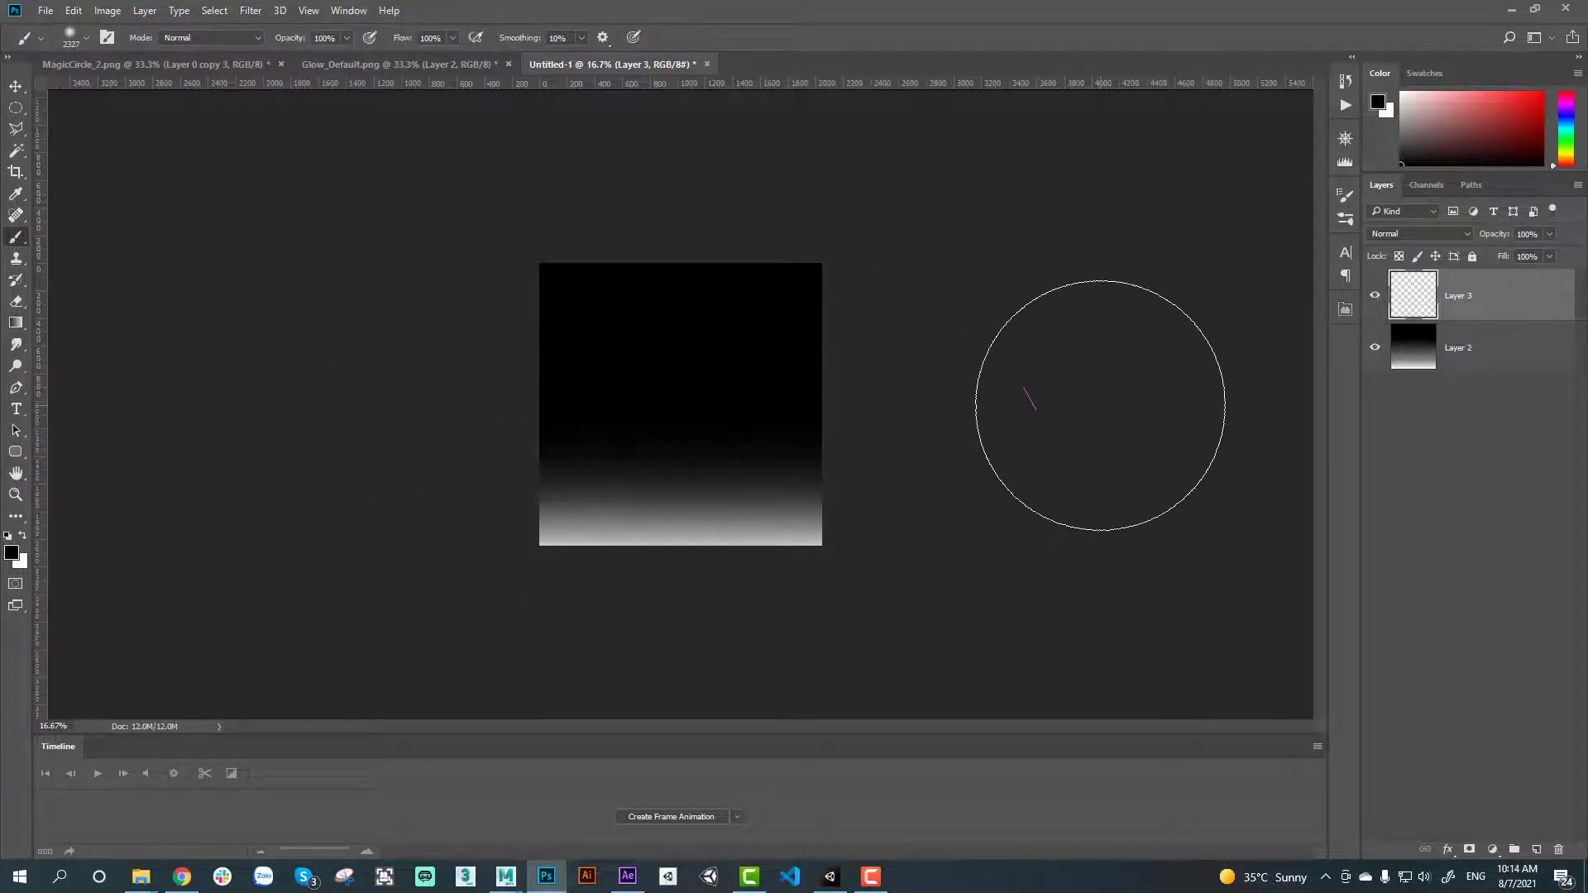
# Brush dark strokes onto Layer 3, set it to 61% opacity, and begin Save As
pyautogui.click(1100, 405)
pyautogui.press('v')
pyautogui.moveTo(1543, 253); pyautogui.dragTo(1518, 251)
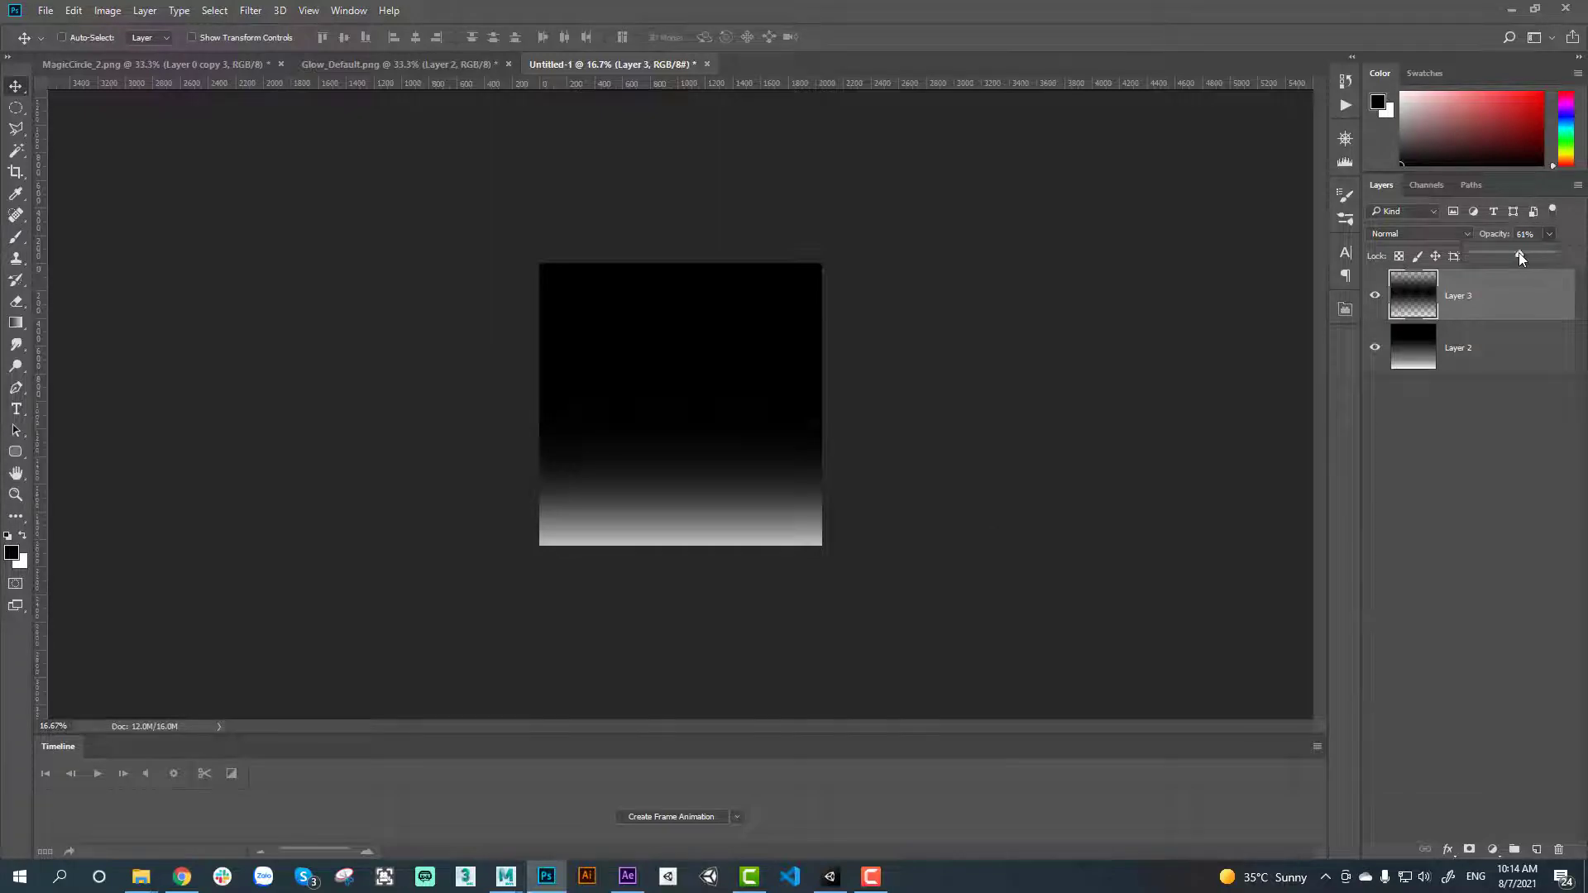
pyautogui.hotkey('ctrl', 'shift', 's')
pyautogui.write('Lightray_Default')
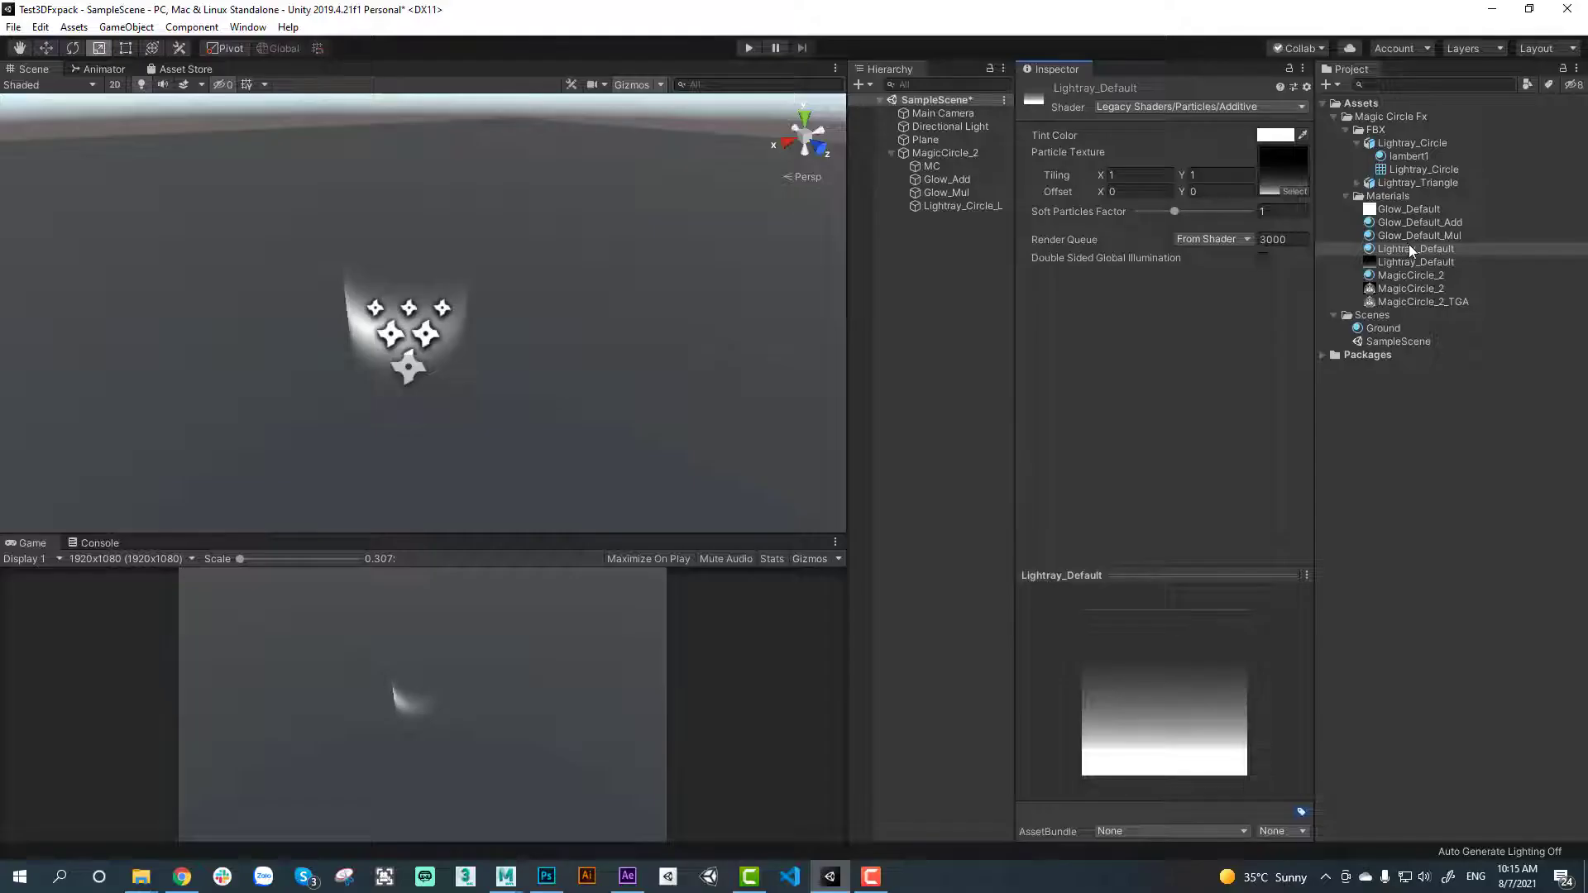
# Apply the Lightray_Default material to Lightray_Circle_L and set its texture Offset Y to -0.03
pyautogui.moveTo(1410, 249); pyautogui.dragTo(959, 207)
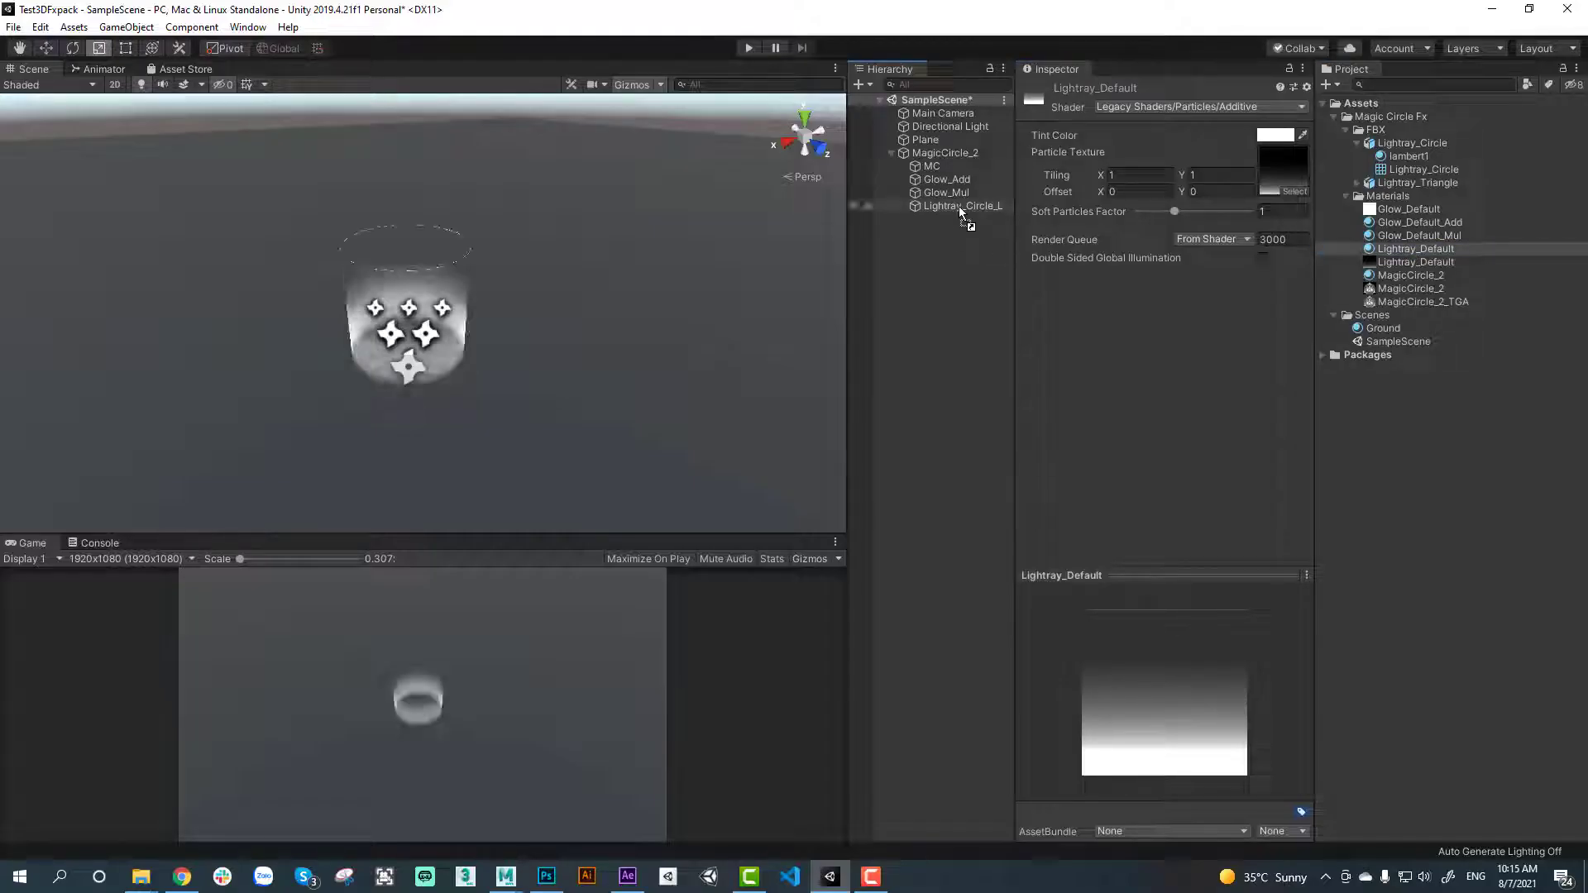
pyautogui.click(1415, 248)
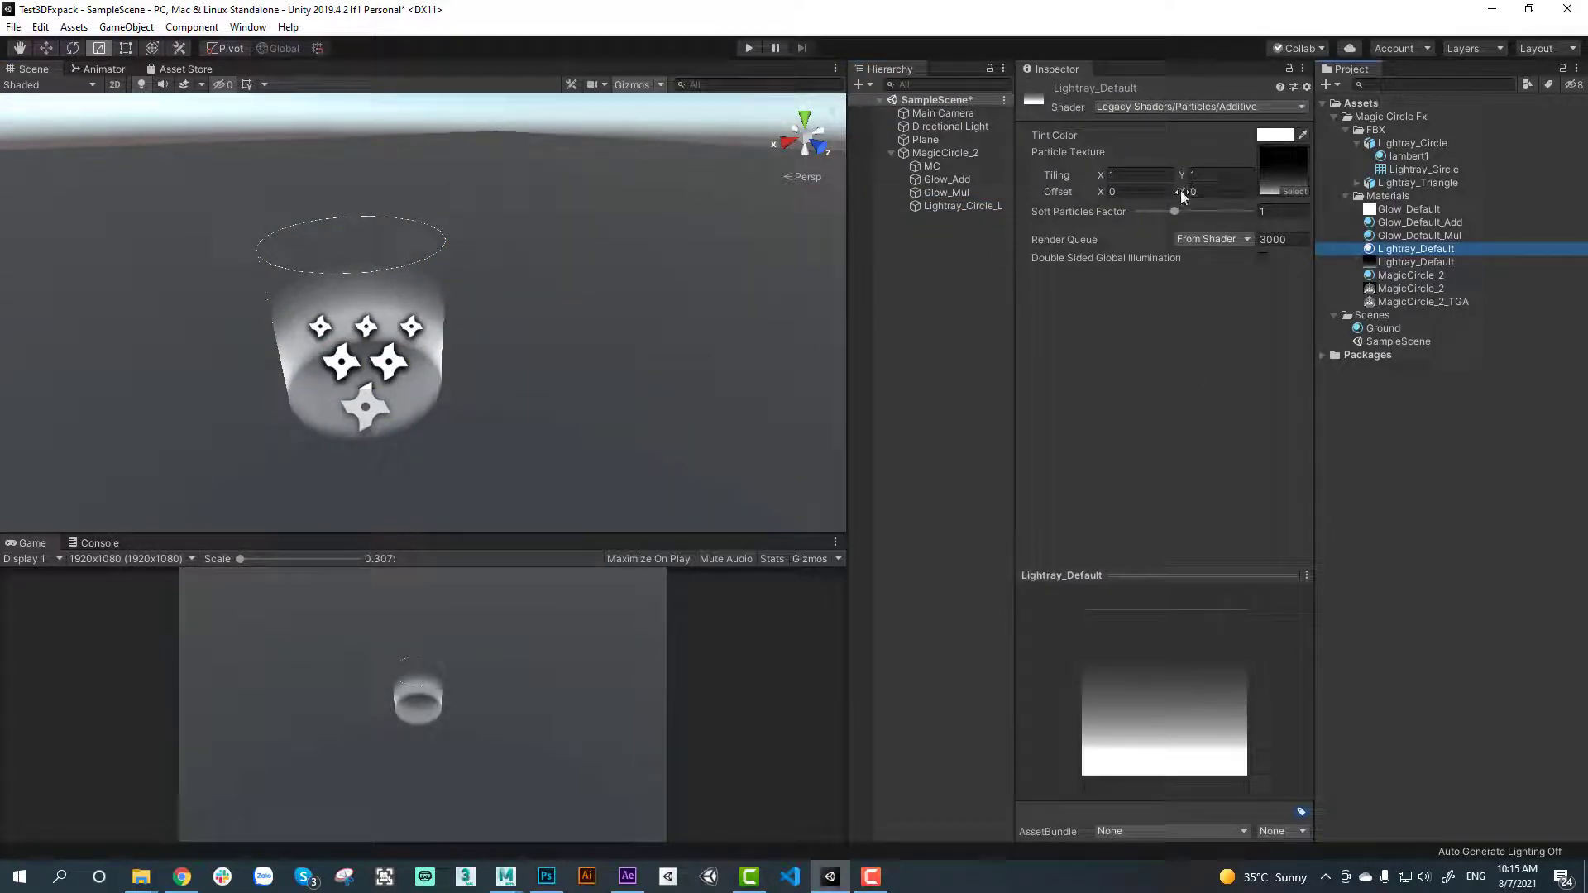
pyautogui.moveTo(1178, 190); pyautogui.dragTo(1174, 190)
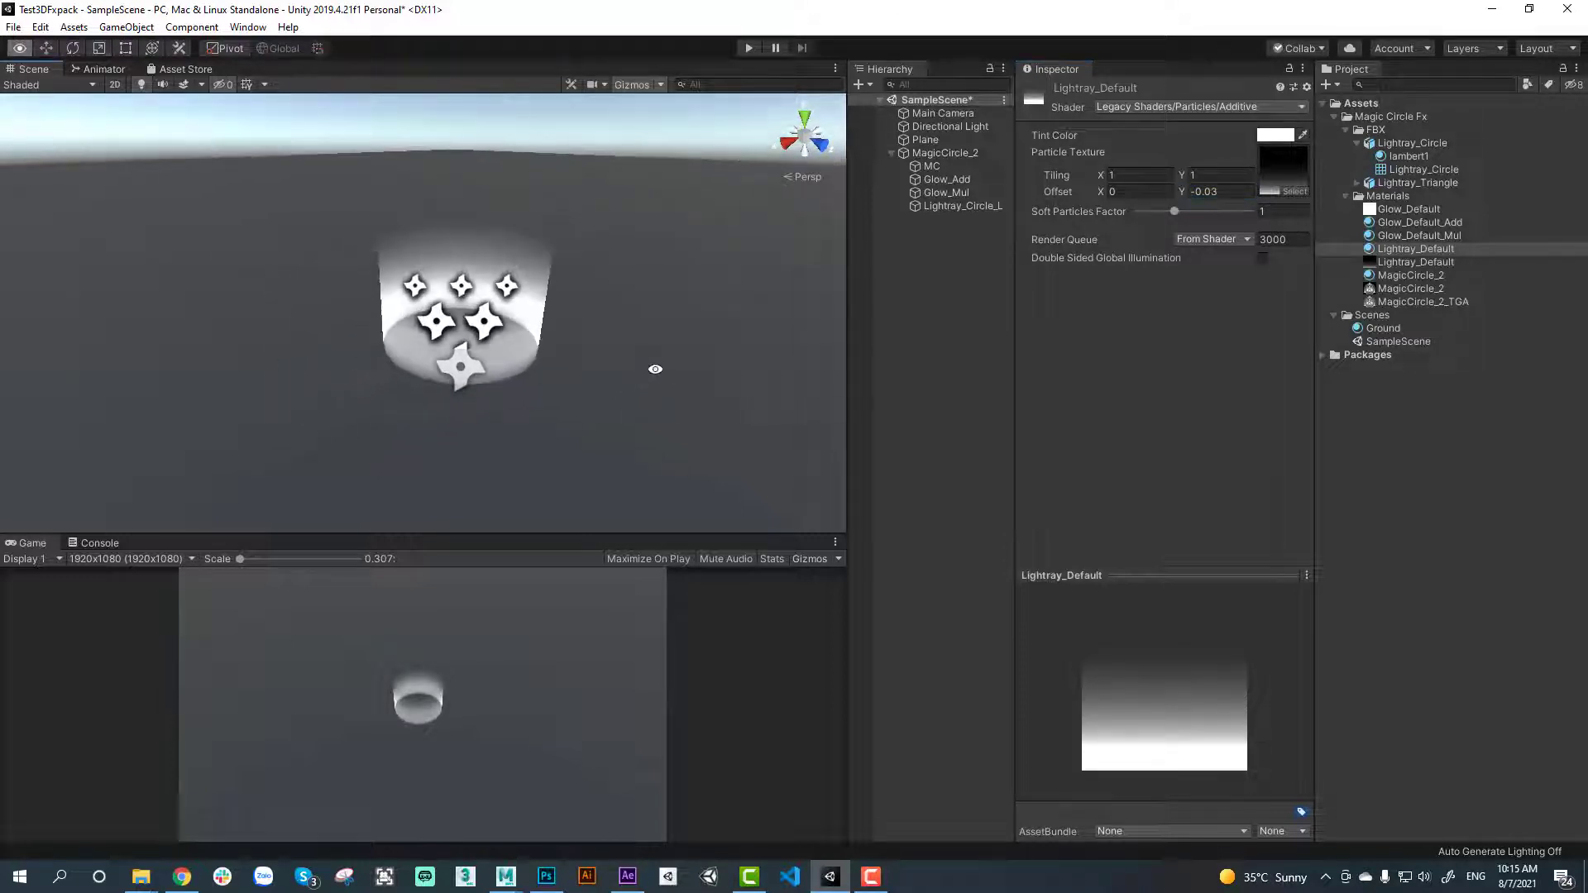
pyautogui.keyDown('alt'); pyautogui.moveTo(618, 384); pyautogui.dragTo(639, 355); pyautogui.keyUp('alt')
# Set Color over Lifetime to a gradient from light cyan to deep blue 3001F3
pyautogui.click(958, 206)
pyautogui.click(1085, 308)
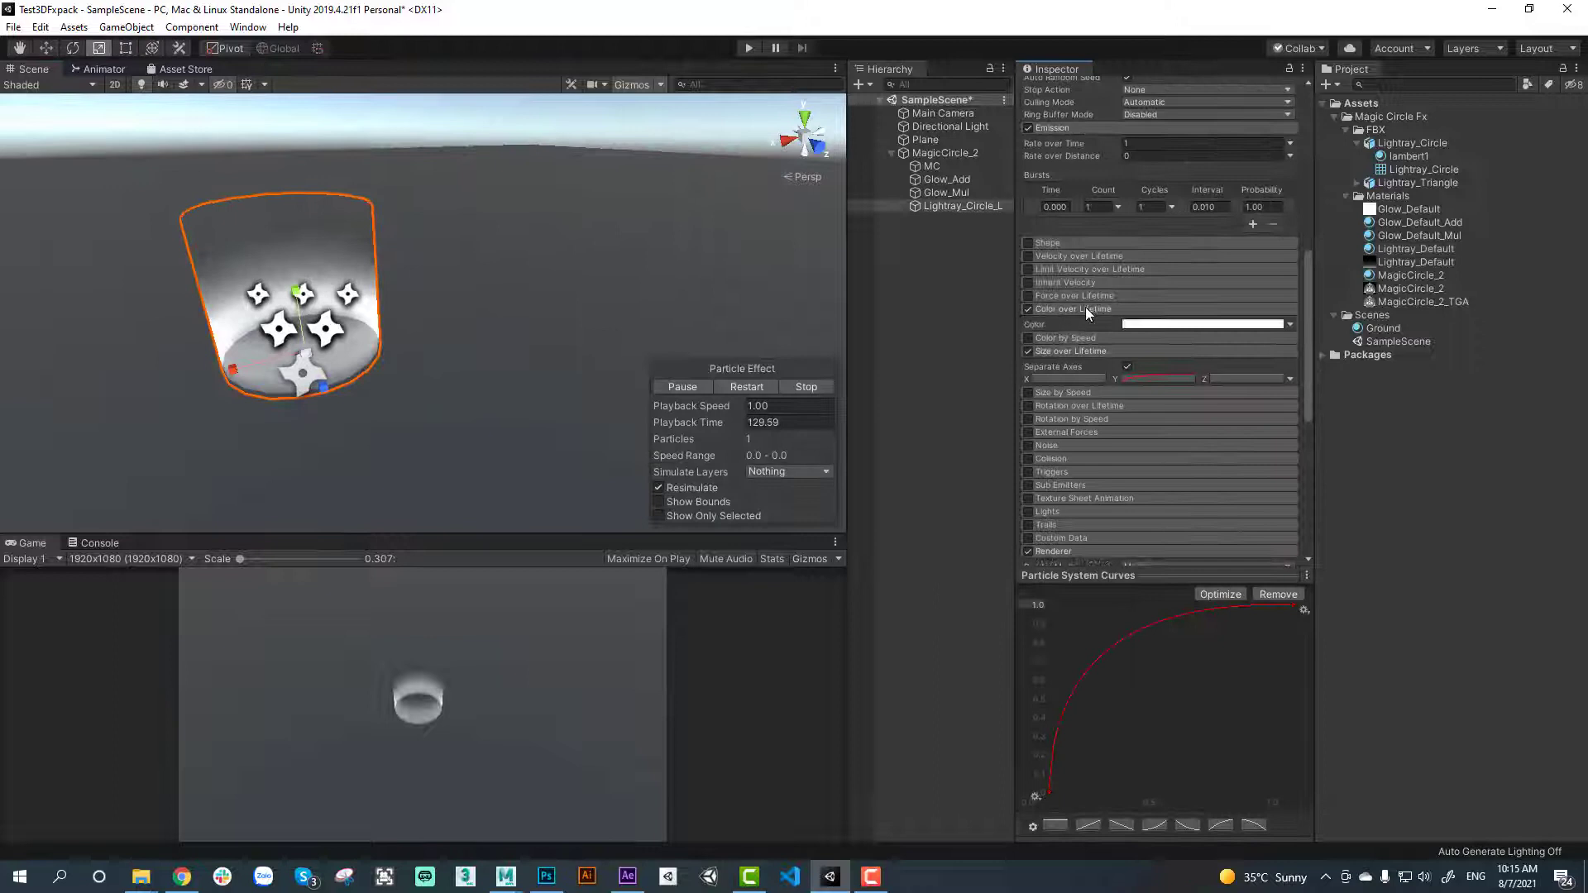
pyautogui.click(1184, 323)
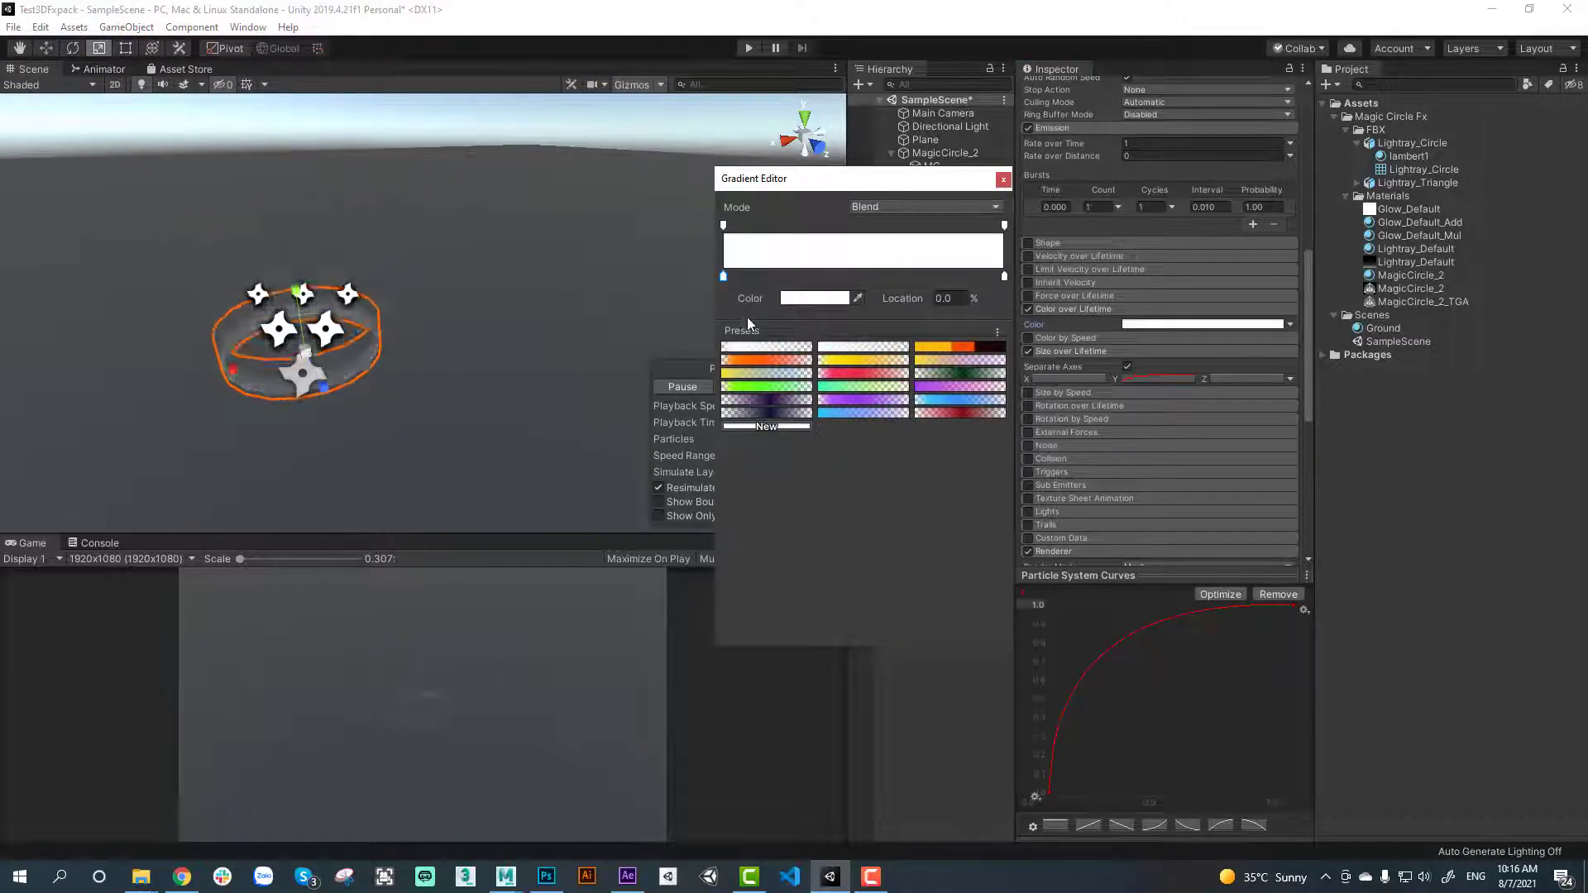
pyautogui.click(858, 413)
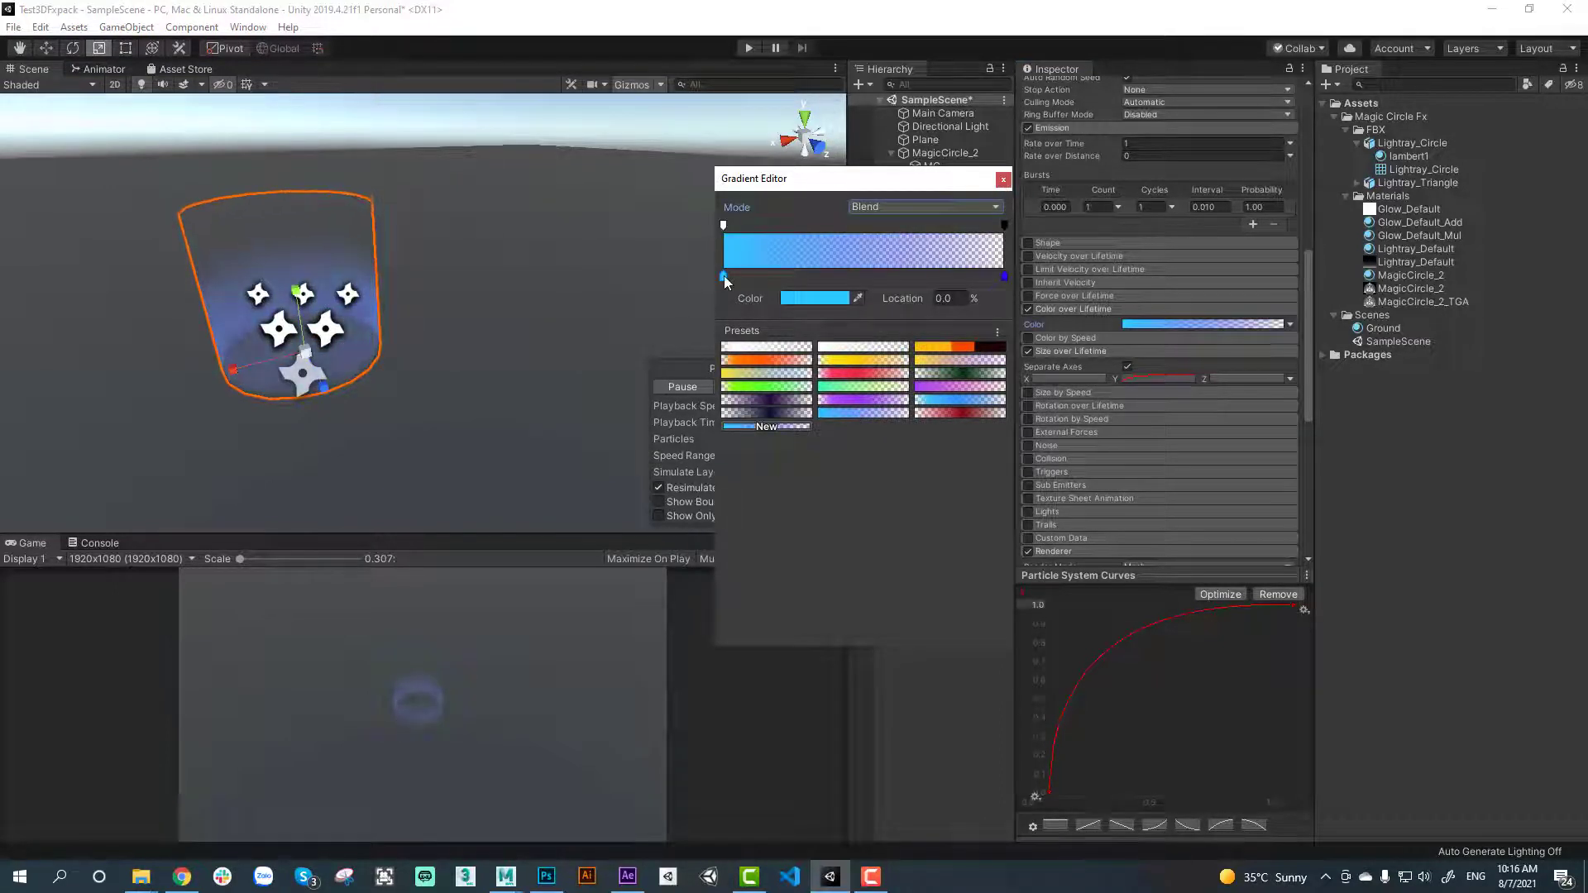
pyautogui.click(812, 300)
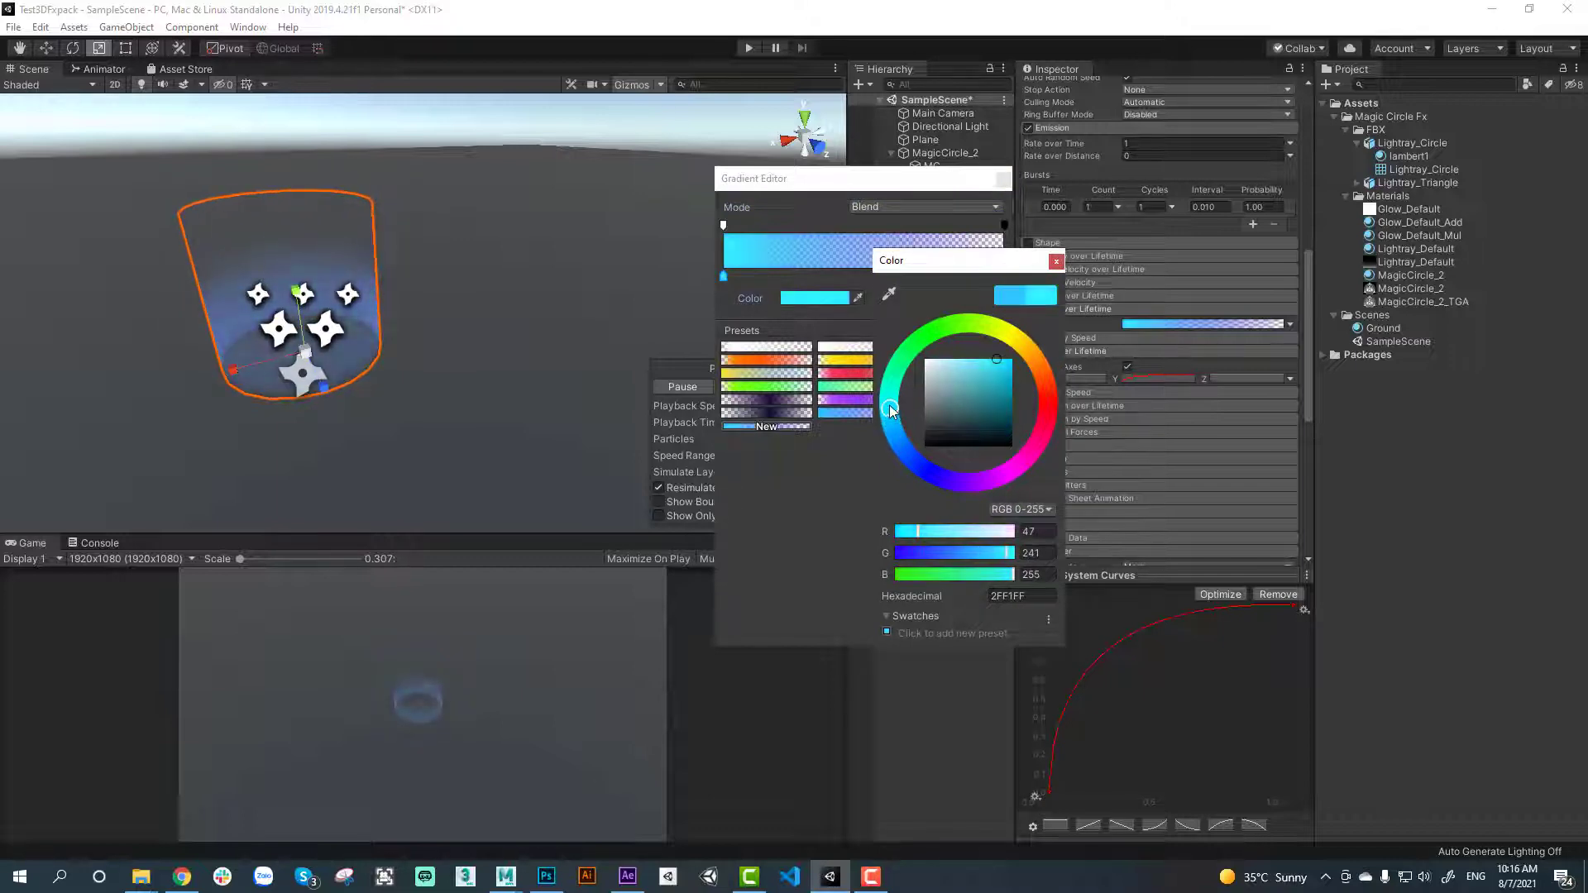
pyautogui.click(951, 372)
pyautogui.click(817, 276)
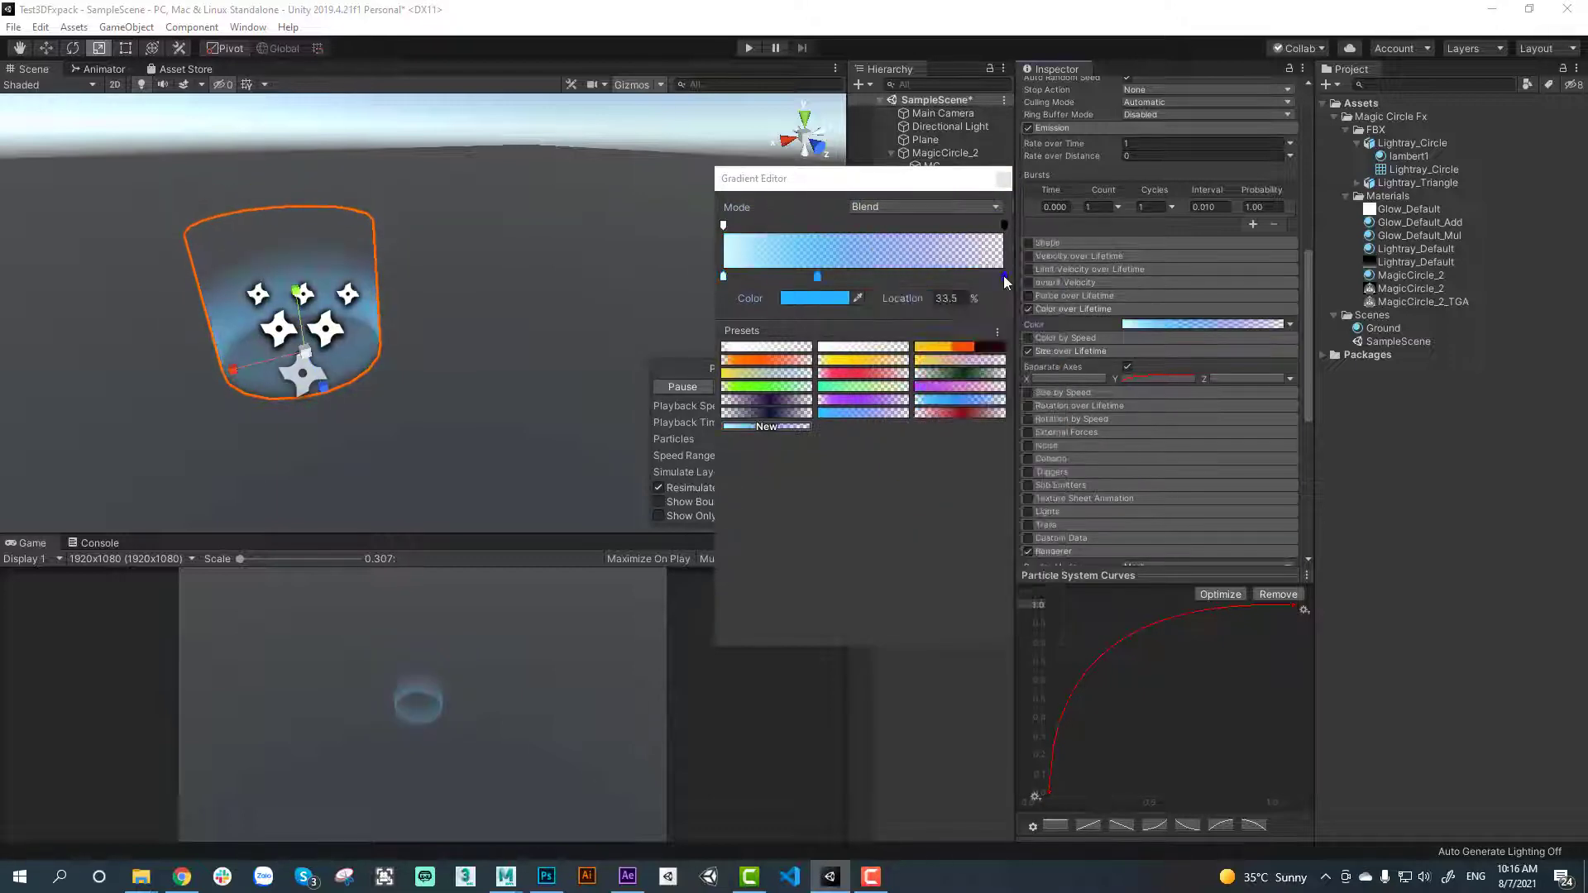
pyautogui.click(821, 295)
pyautogui.click(1055, 263)
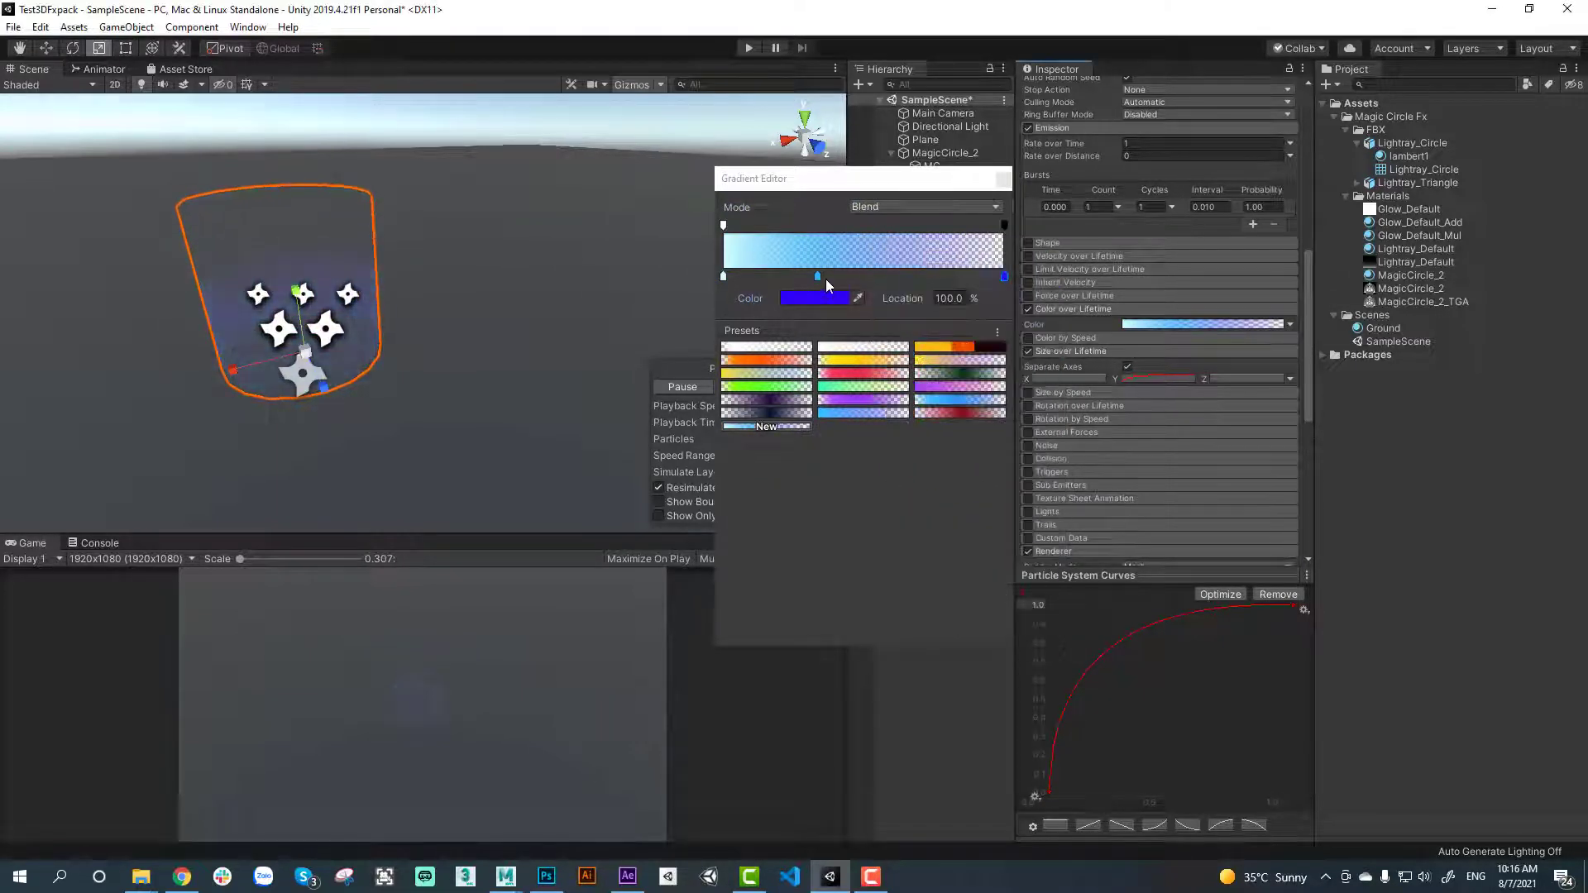
pyautogui.click(1001, 180)
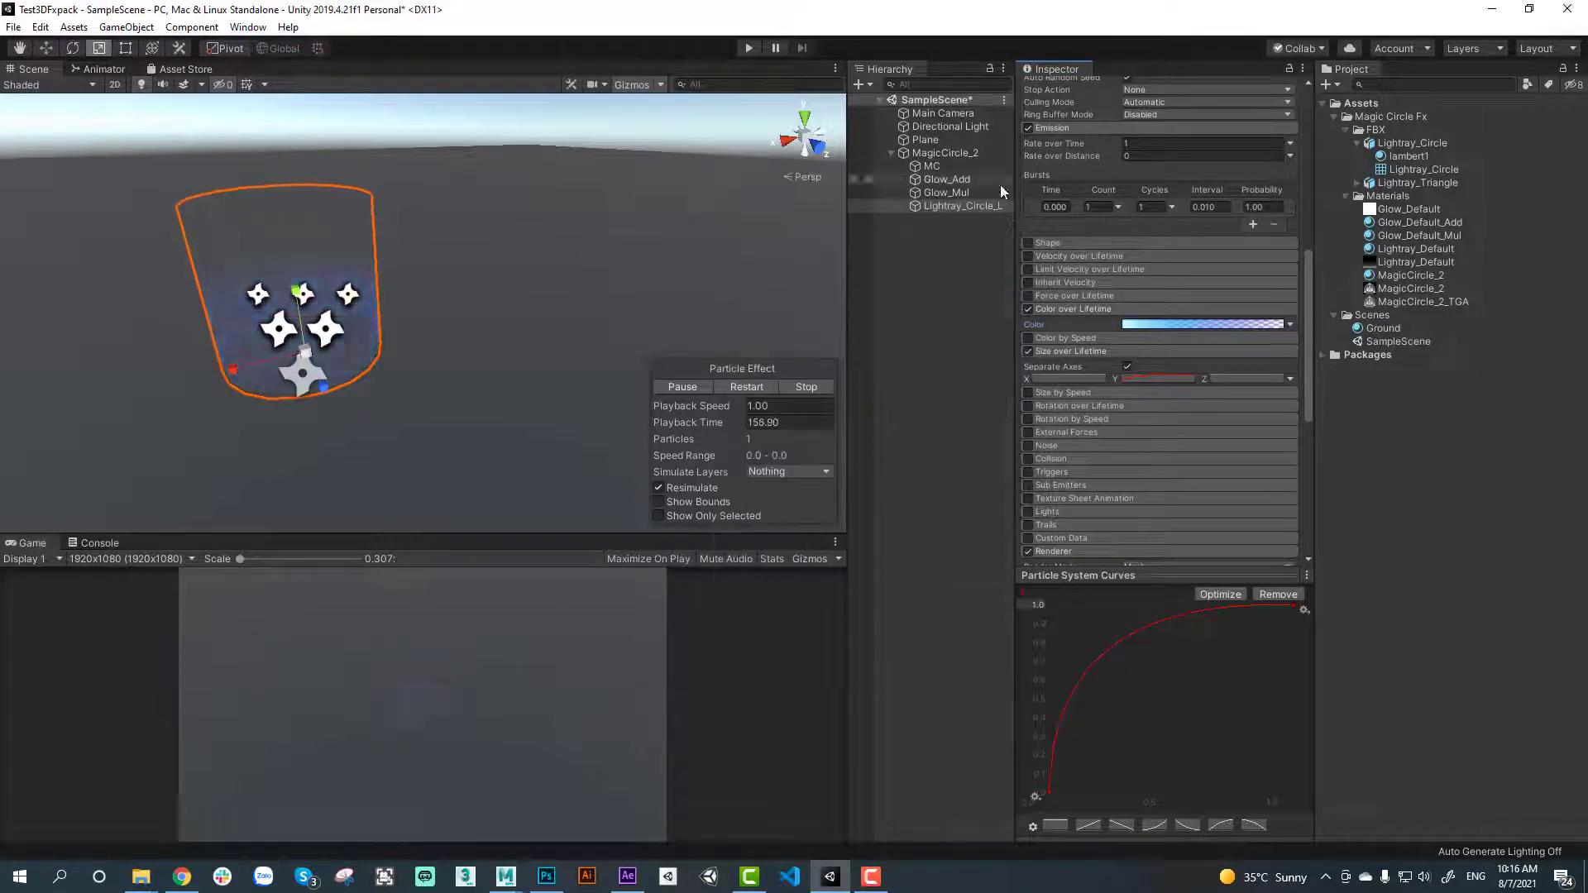
pyautogui.scroll(10, 1055, 362)
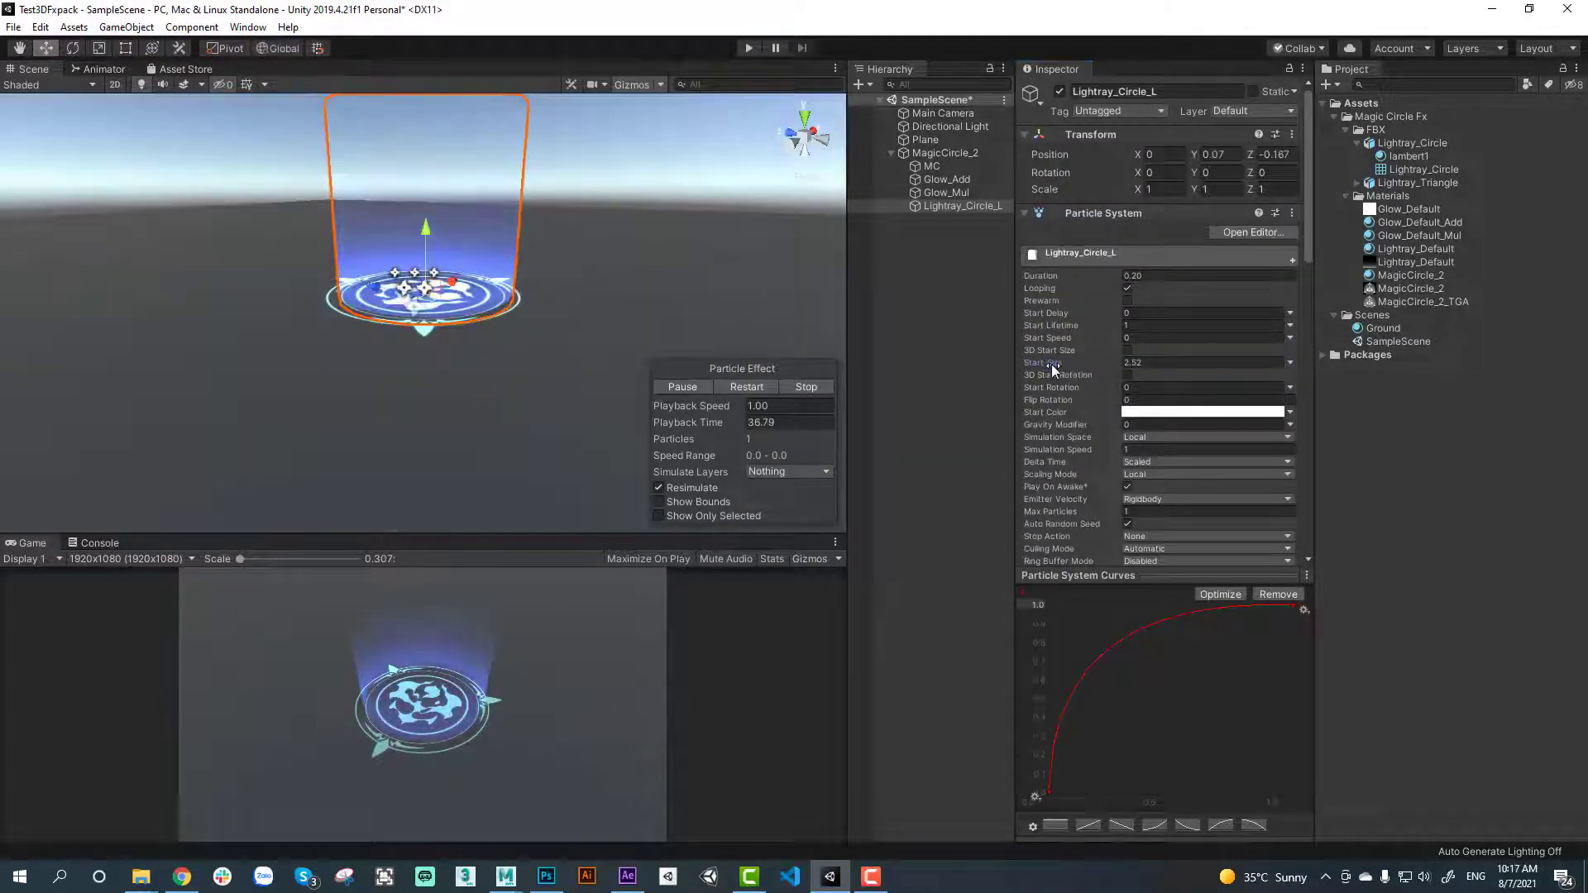
# Drag Lightray_Circle_M's start size down to about 2
pyautogui.moveTo(1050, 364); pyautogui.dragTo(1065, 364)
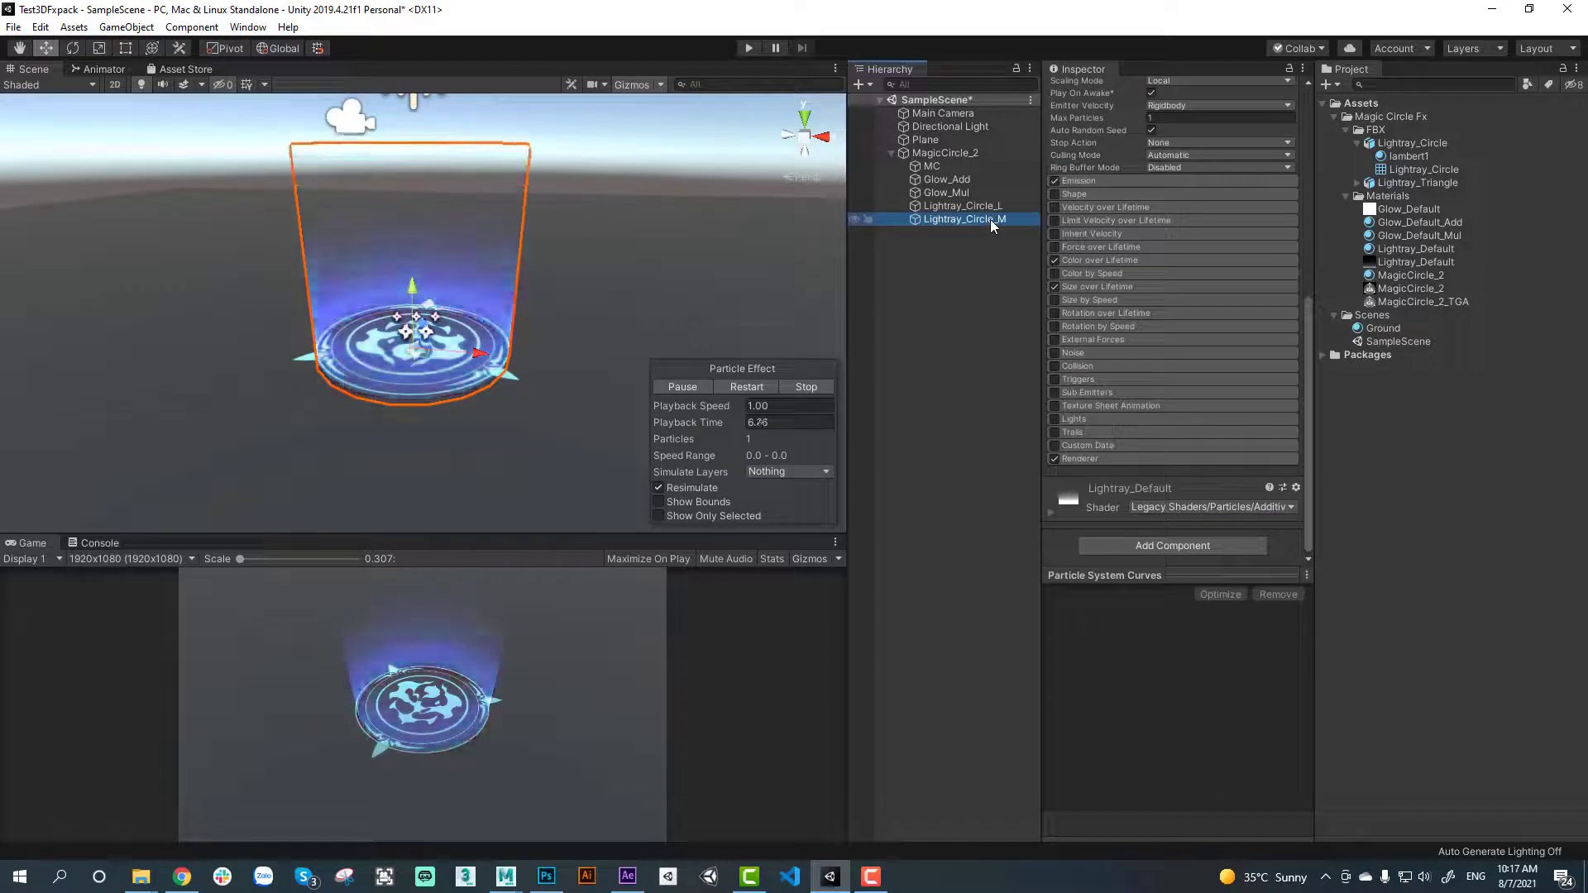
pyautogui.scroll(6, 1213, 272)
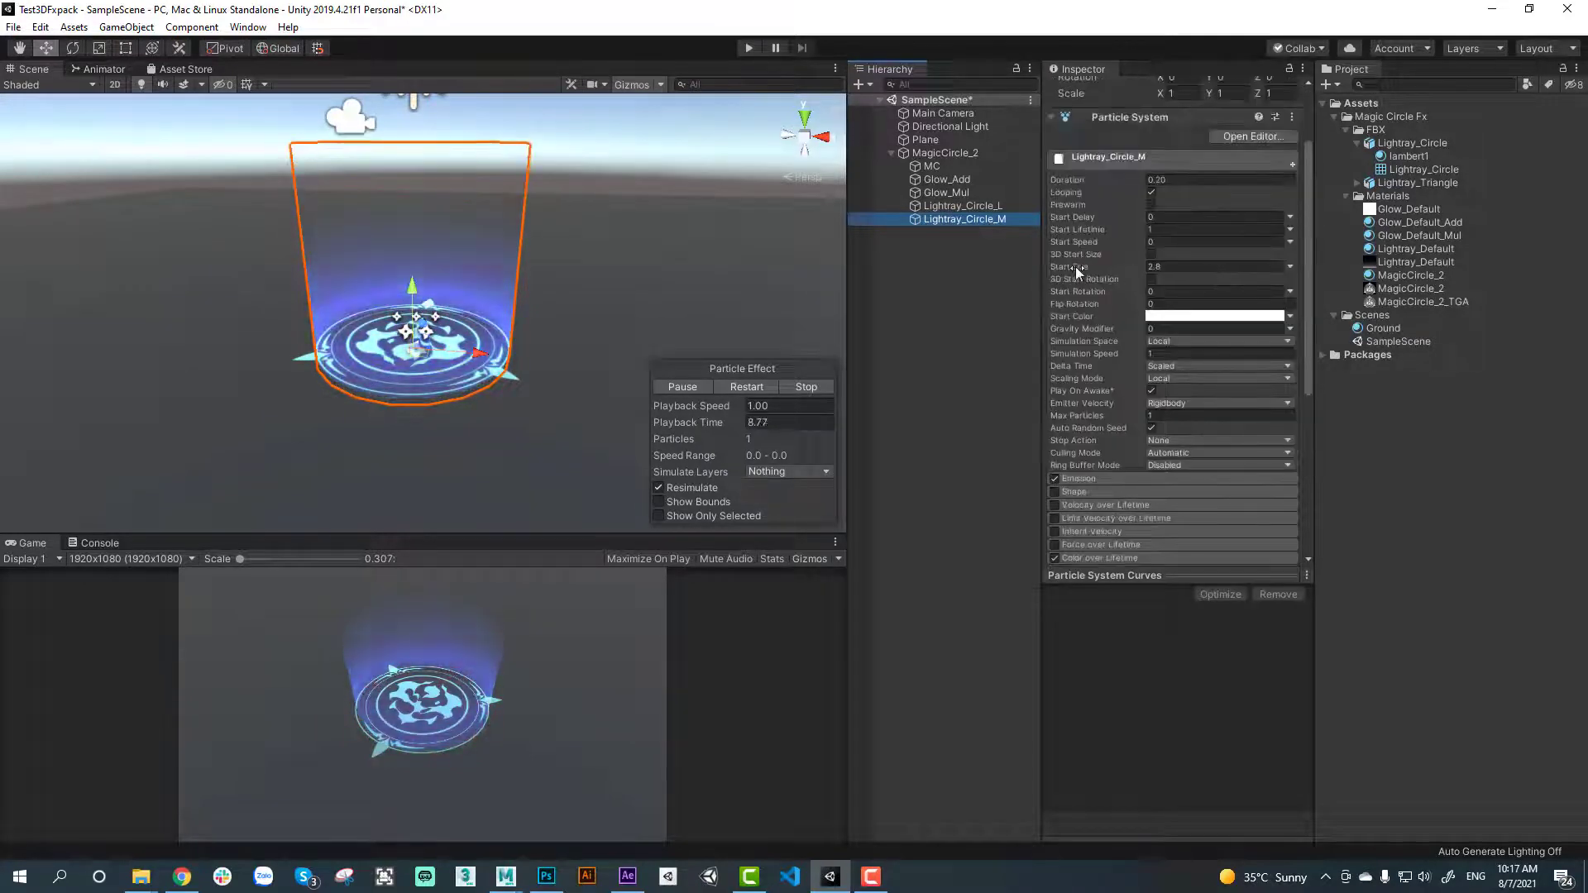
pyautogui.moveTo(1074, 266); pyautogui.dragTo(1058, 266)
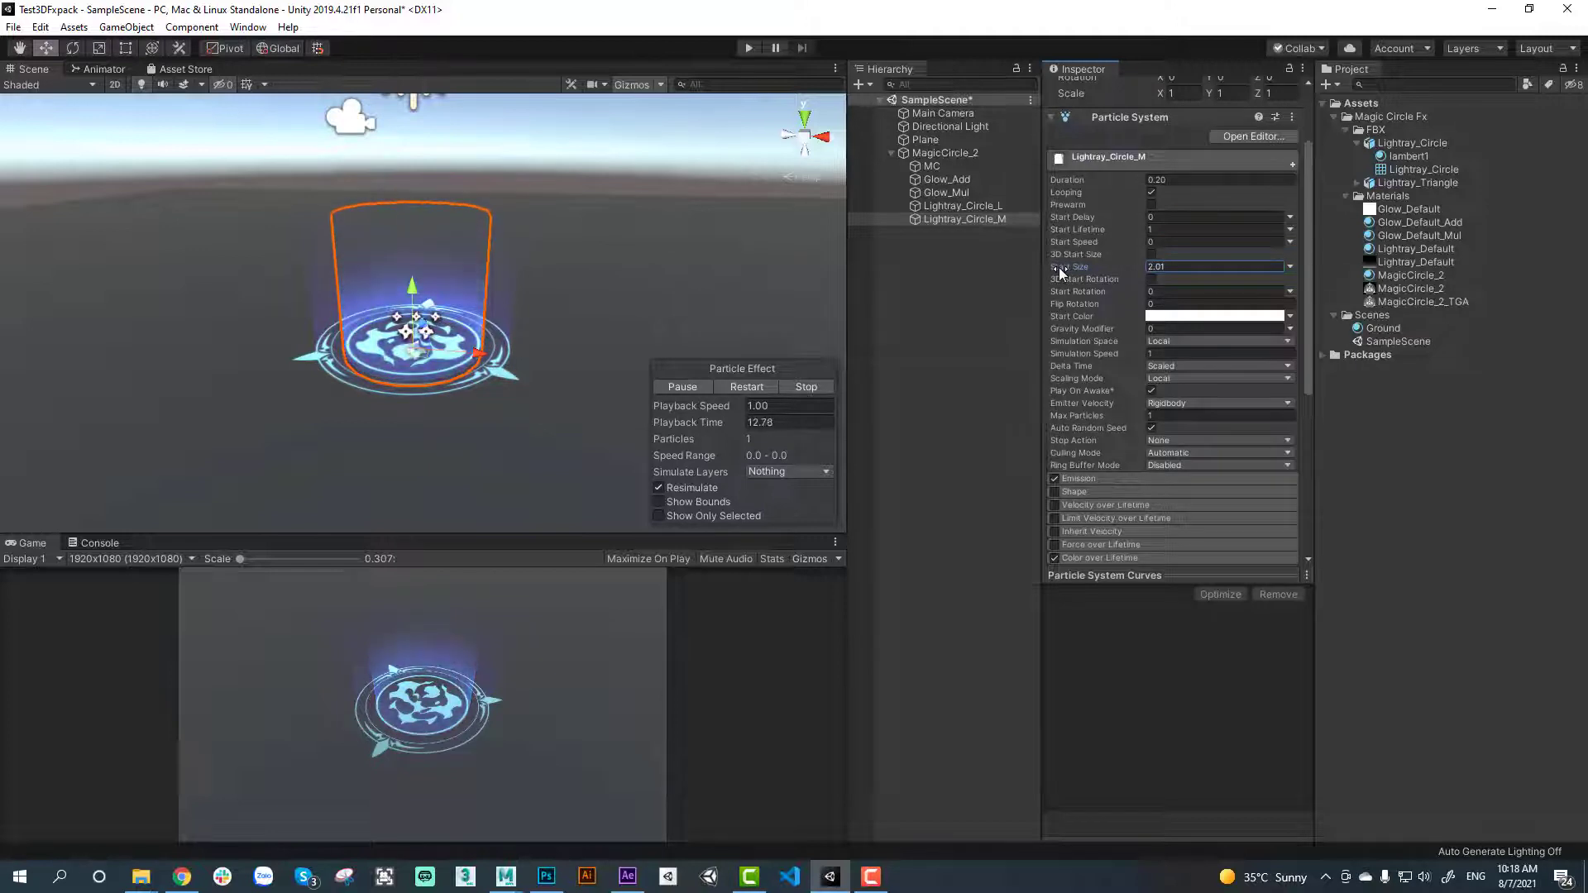
# Duplicate Lightray_Circle_L as Lightray_Triangle and make it emit the Lightray_Triangle mesh
pyautogui.click(961, 206)
pyautogui.hotkey('ctrl', 'd')
pyautogui.press('F2')
pyautogui.write('Lightray_Triangle')
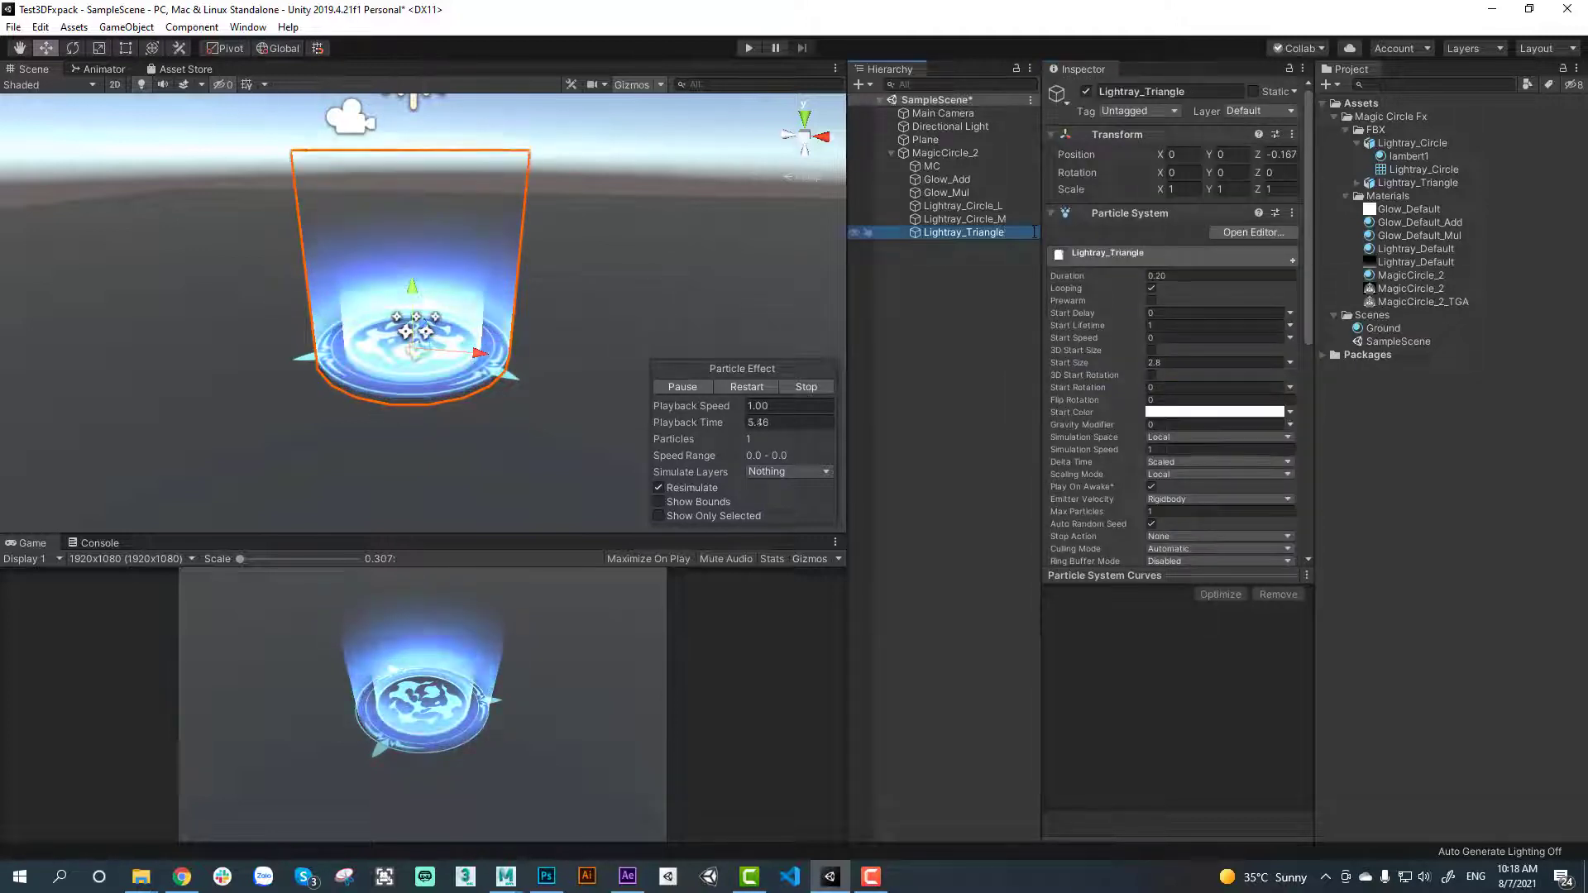
pyautogui.press('Return')
pyautogui.scroll(-10, 1174, 330)
pyautogui.click(1357, 183)
pyautogui.moveTo(1422, 209); pyautogui.dragTo(1183, 337)
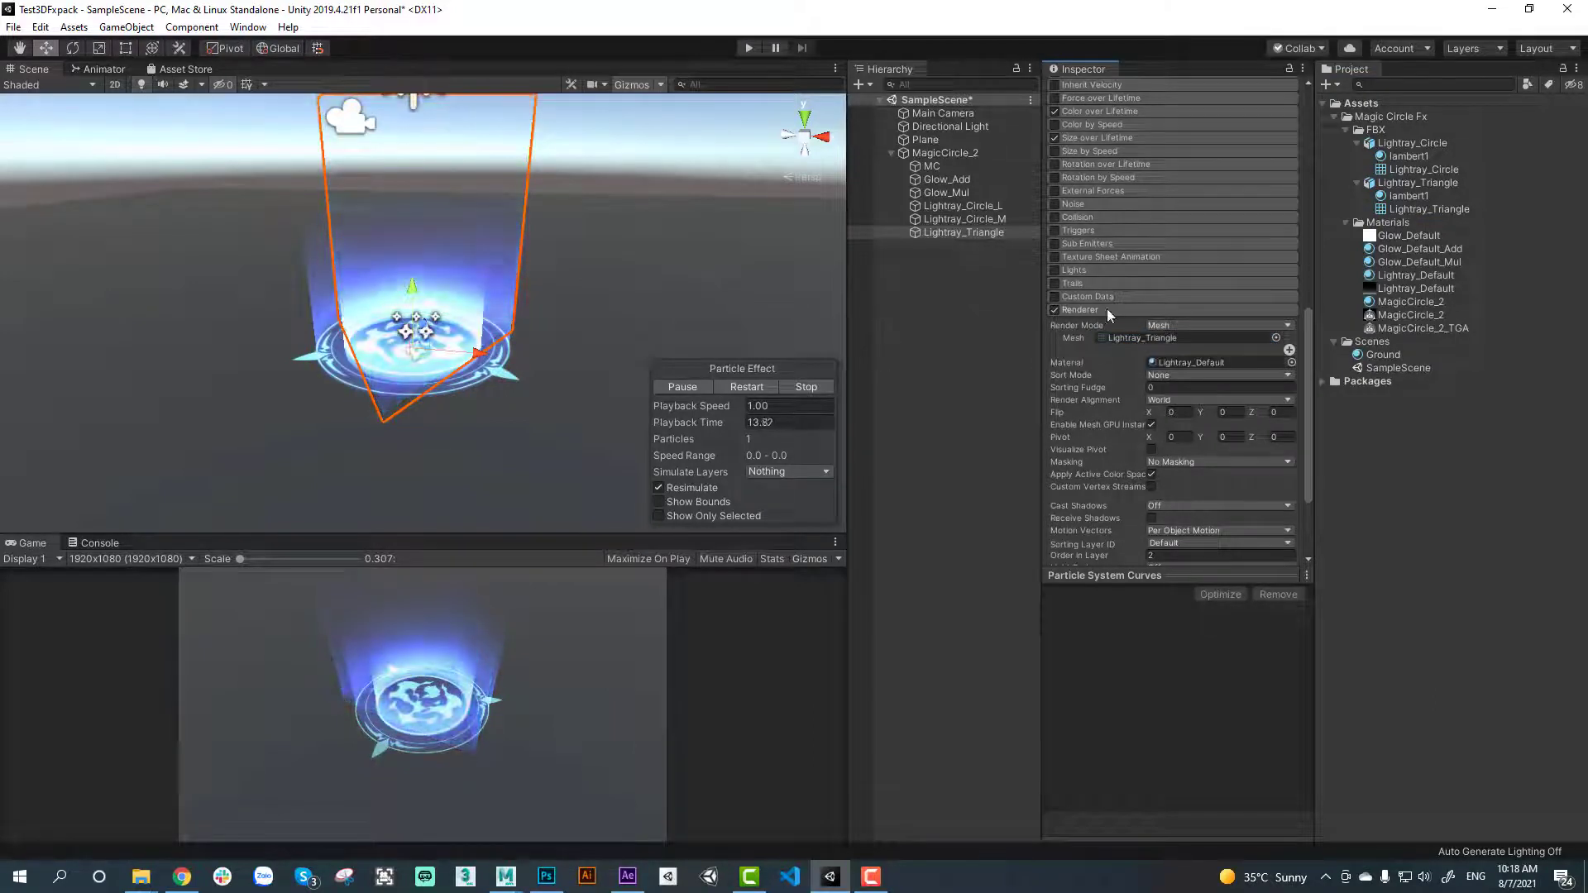
# Rotate the triangle rays 60° on Y and add a colour key to their gradient
pyautogui.scroll(10, 1153, 301)
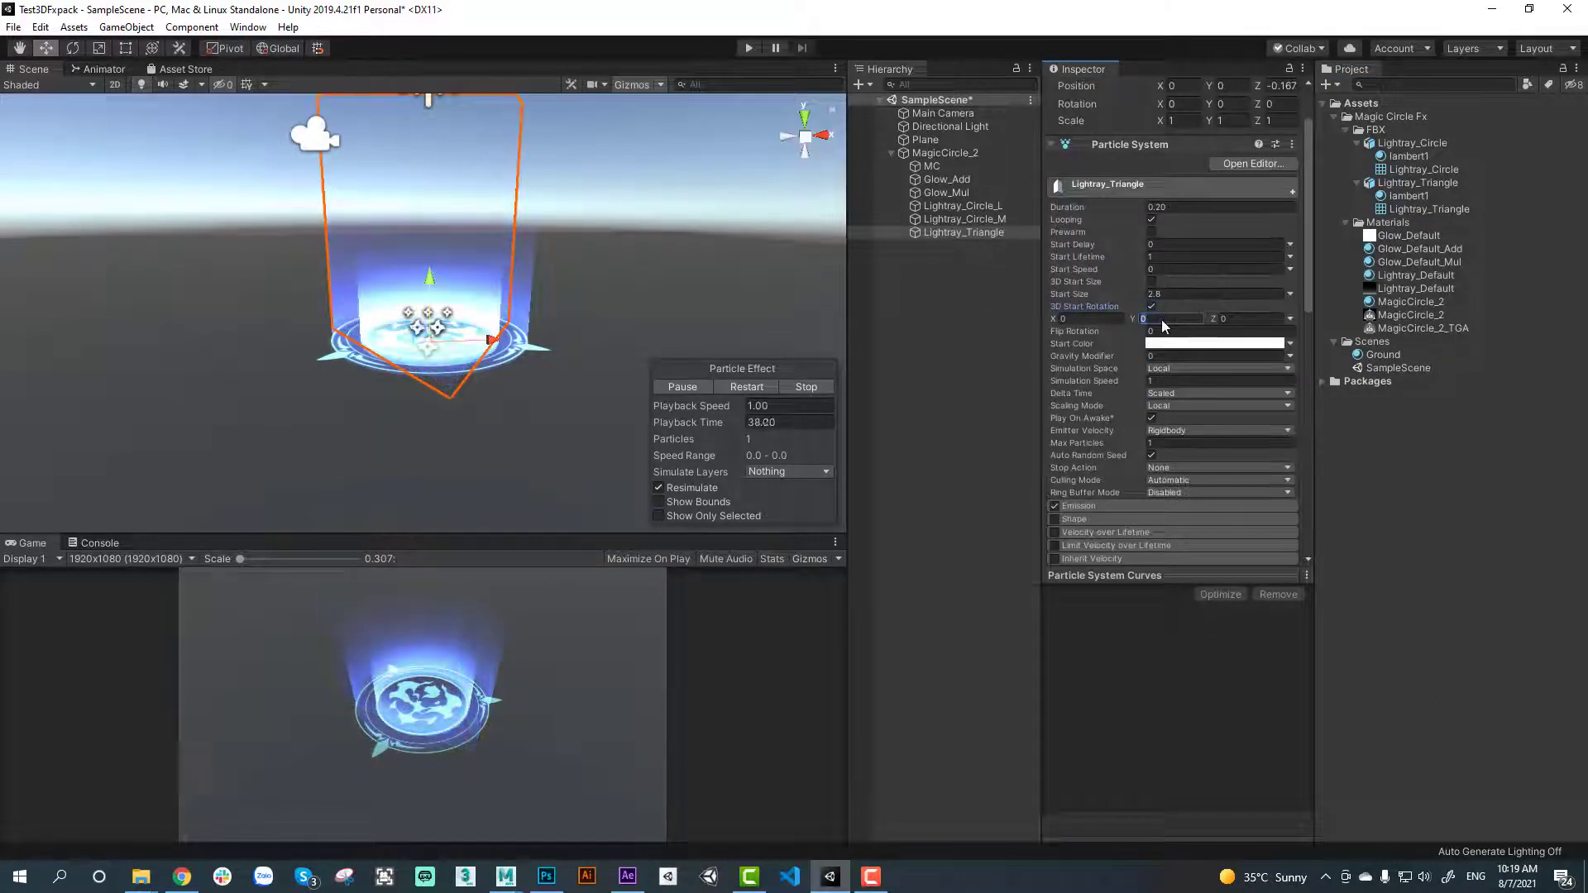
pyautogui.write('45')
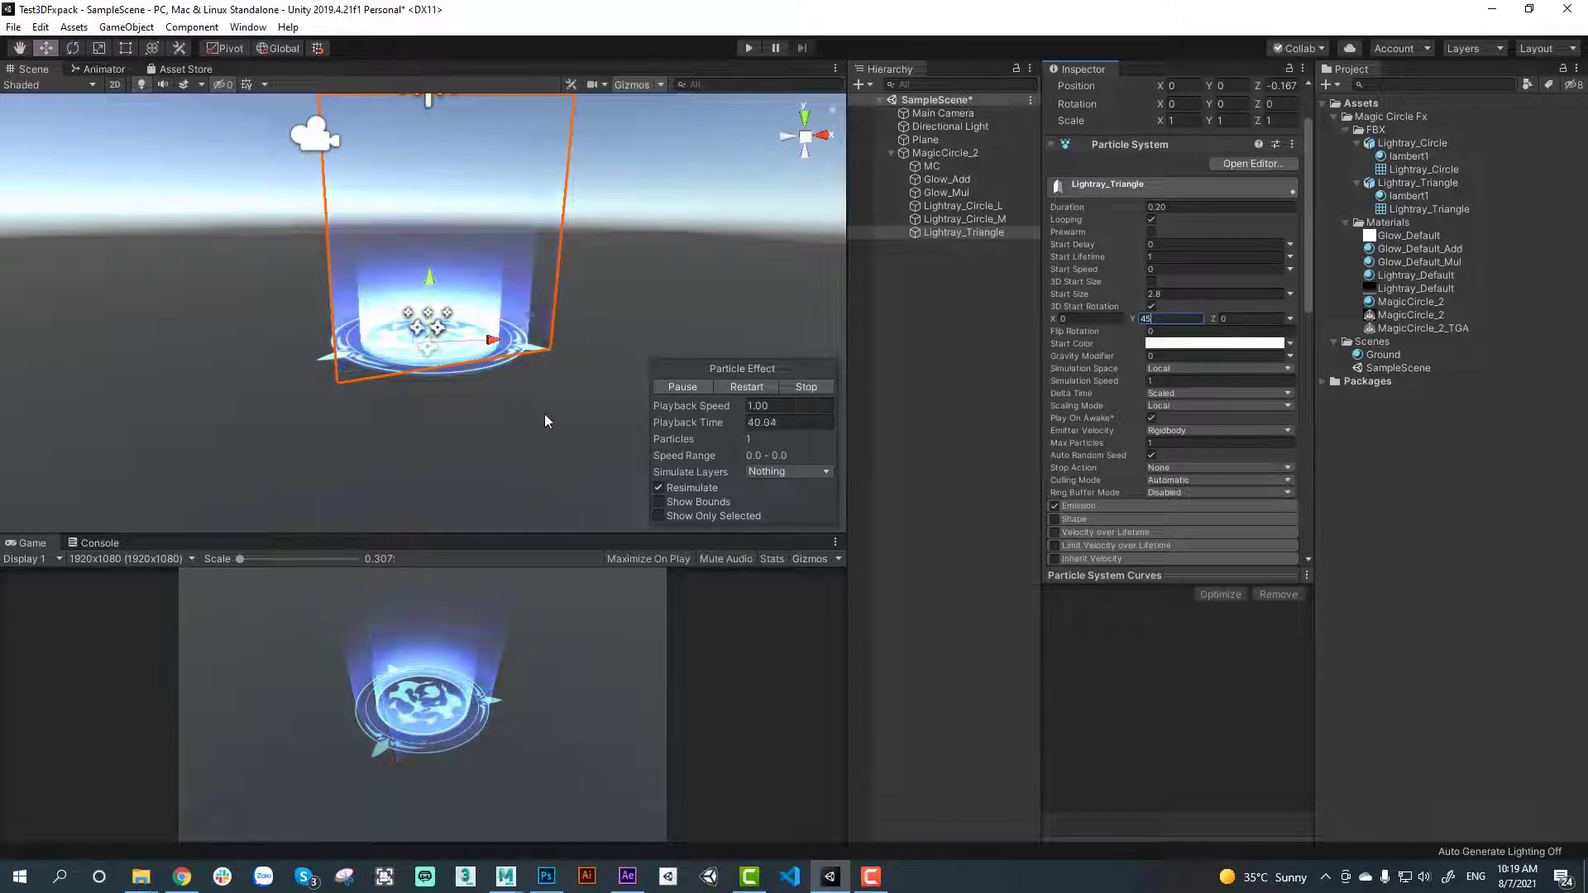
pyautogui.keyDown('alt'); pyautogui.moveTo(544, 421); pyautogui.dragTo(629, 389); pyautogui.keyUp('alt')
pyautogui.click(1166, 318)
pyautogui.write('60')
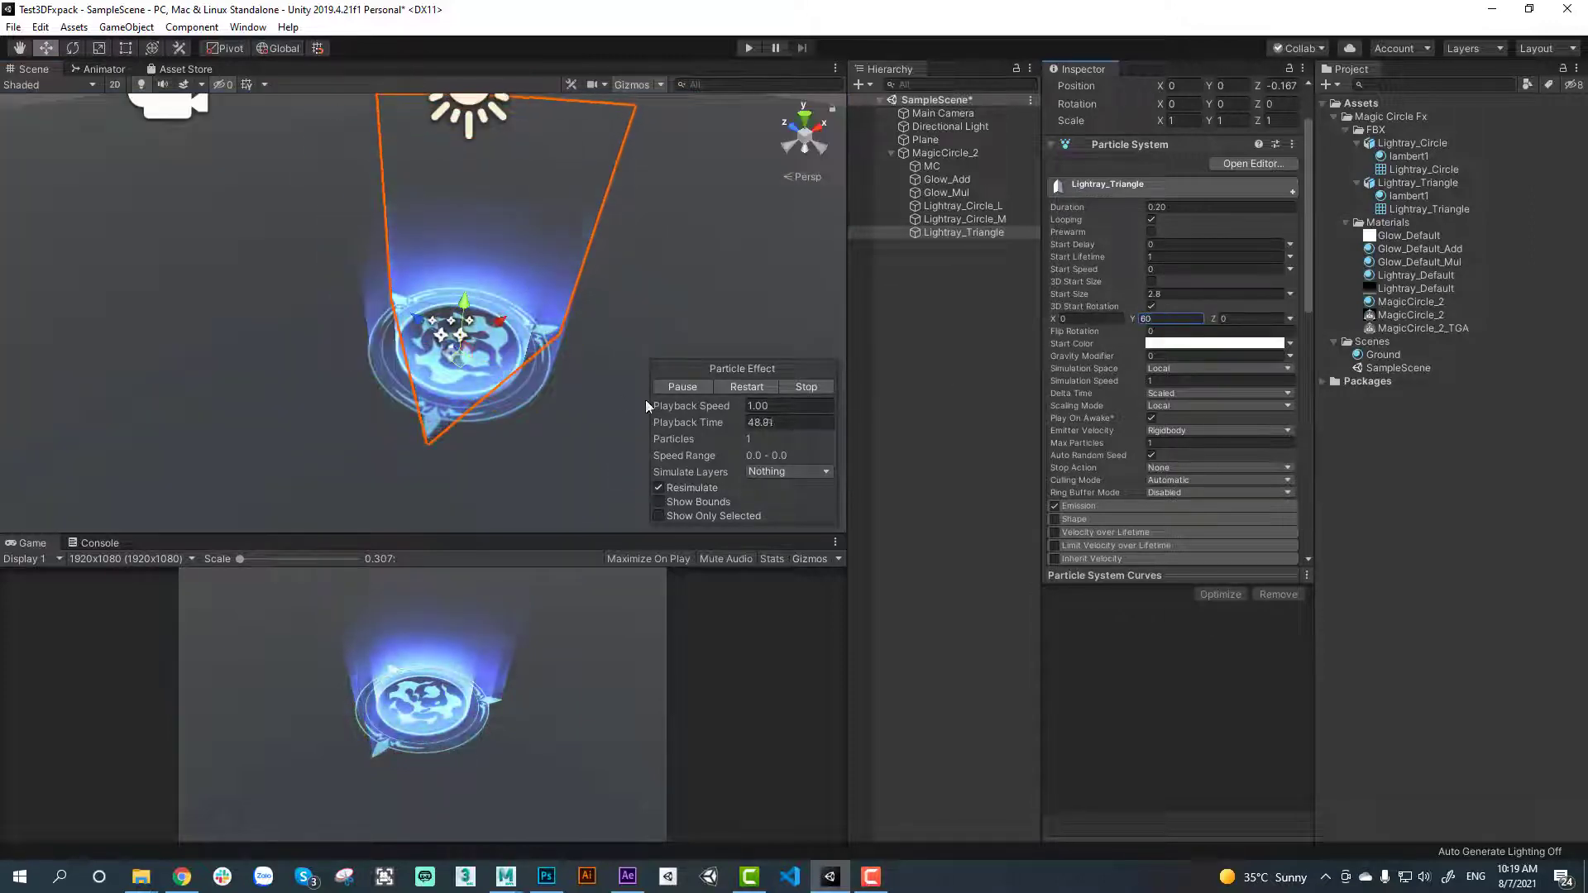
pyautogui.keyDown('alt'); pyautogui.moveTo(508, 406); pyautogui.dragTo(731, 428); pyautogui.keyUp('alt')
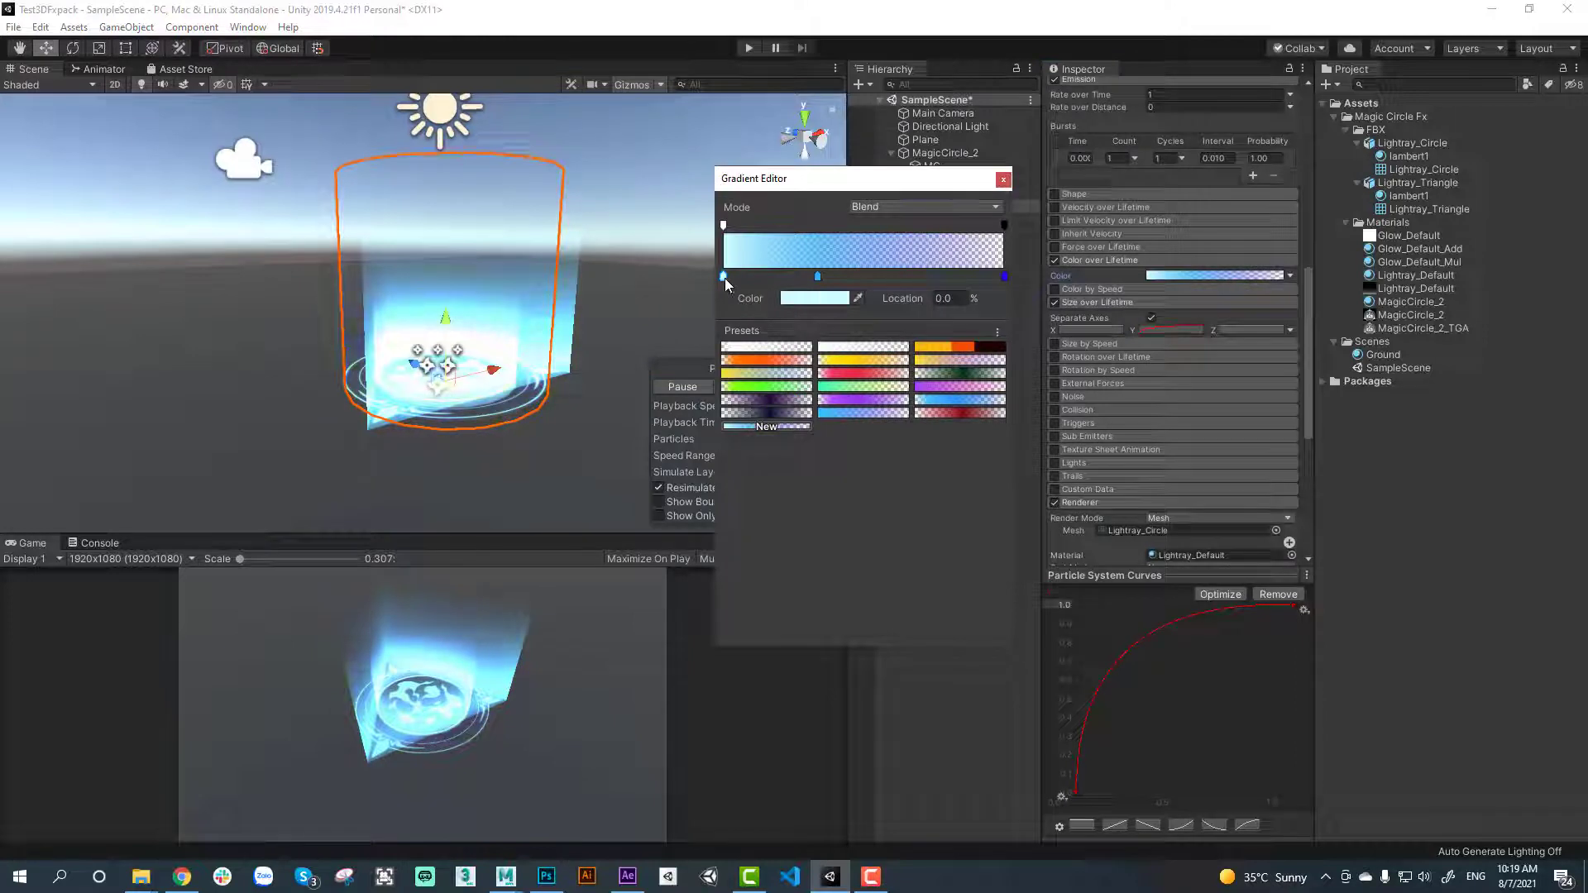
pyautogui.click(812, 276)
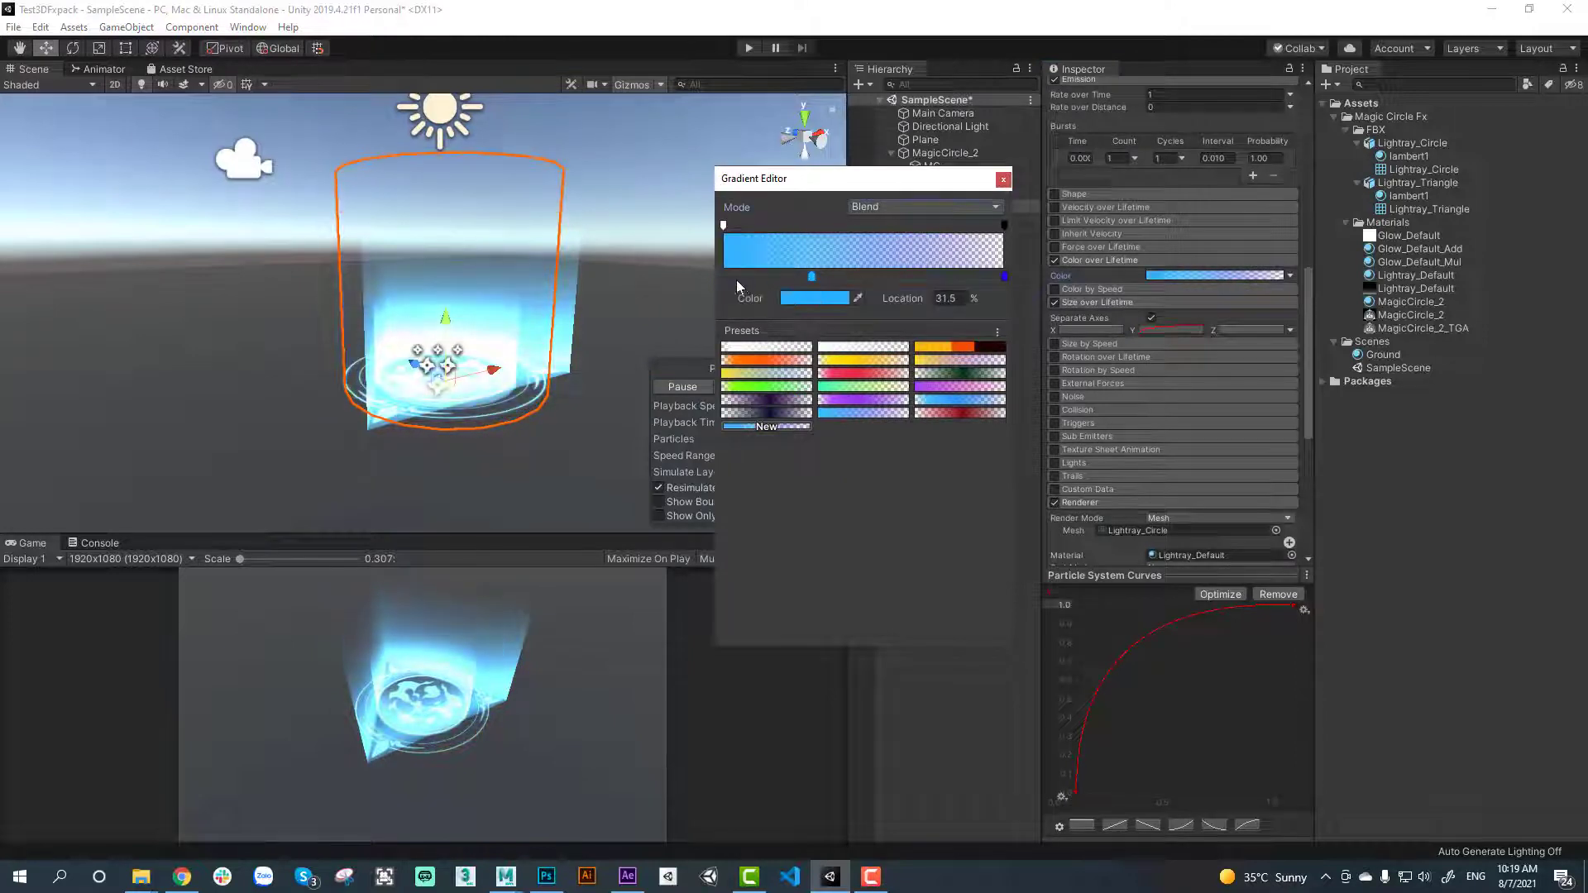
# Remove the middle blue key from Lightray_Triangle's colour over lifetime gradient
pyautogui.click(1003, 178)
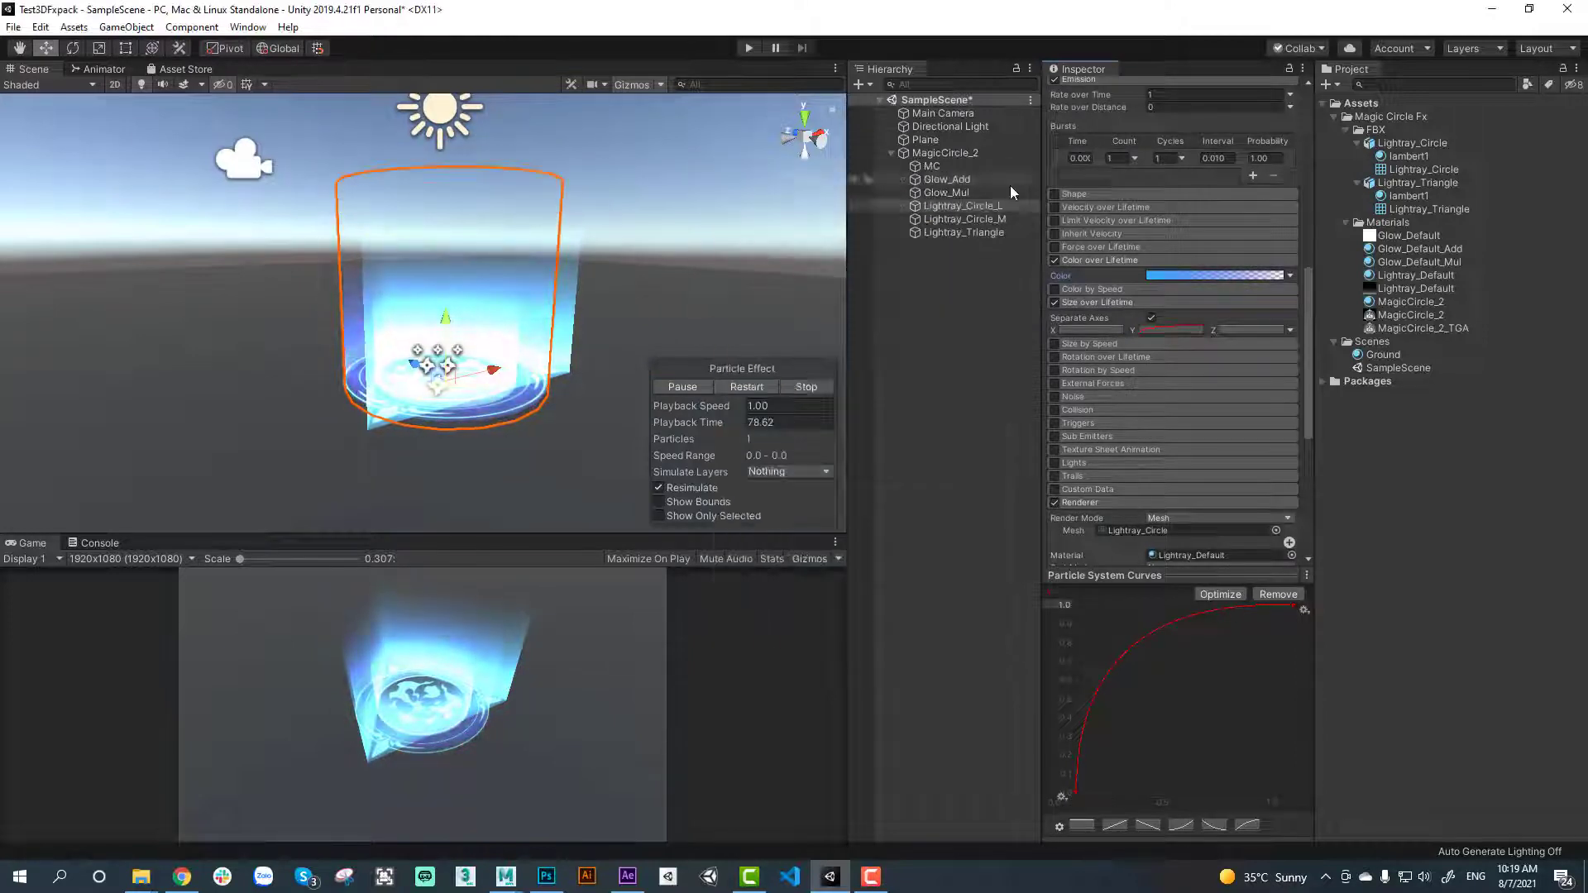
pyautogui.click(964, 233)
pyautogui.click(1162, 175)
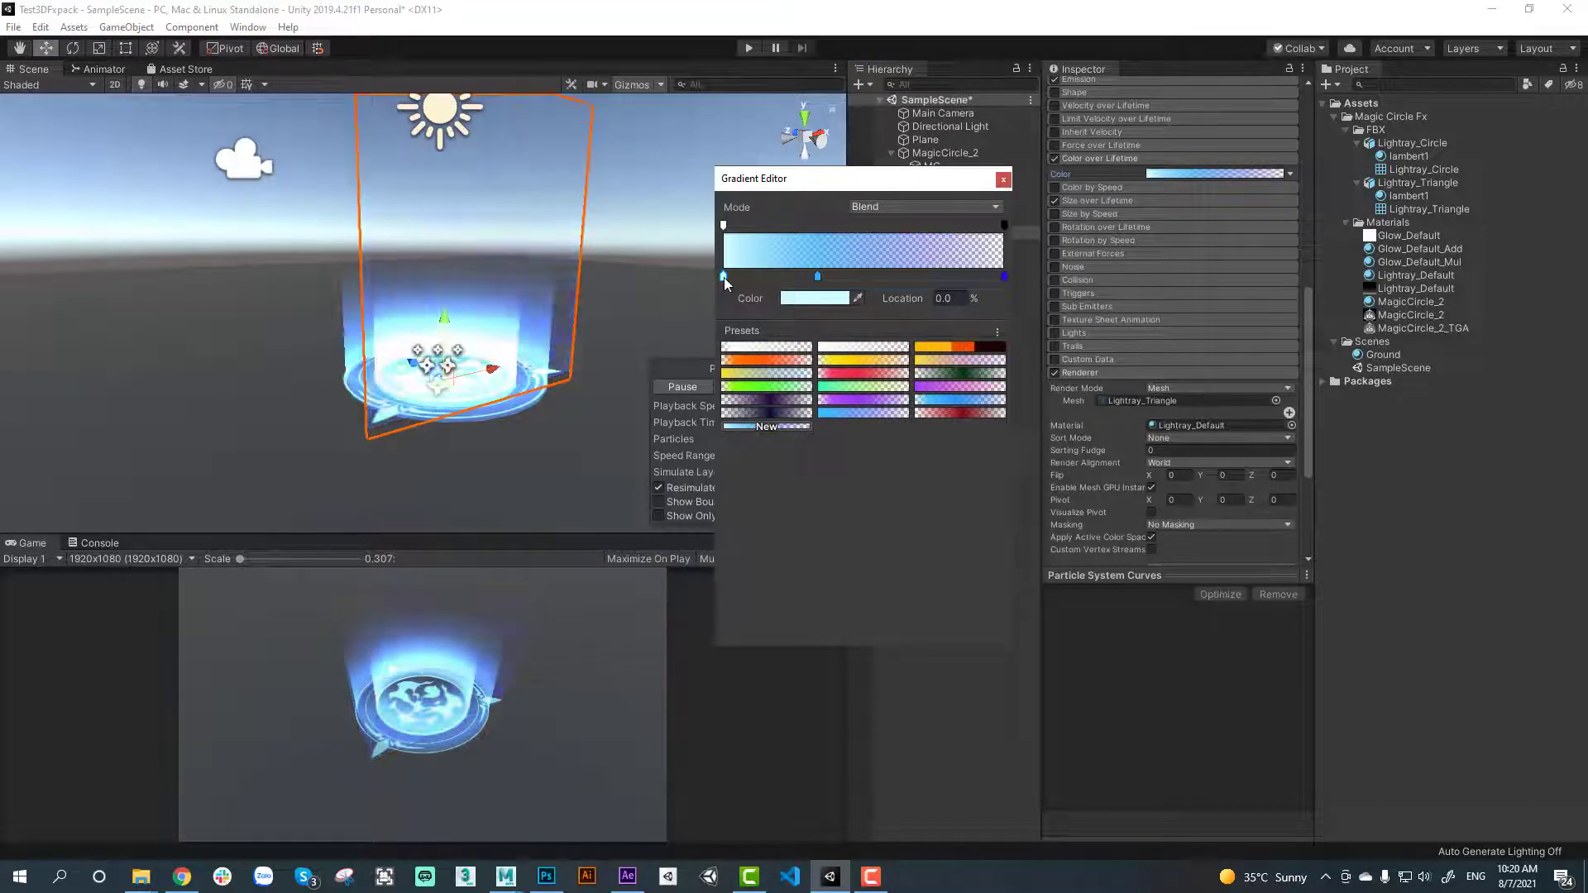
pyautogui.moveTo(817, 276); pyautogui.dragTo(825, 310)
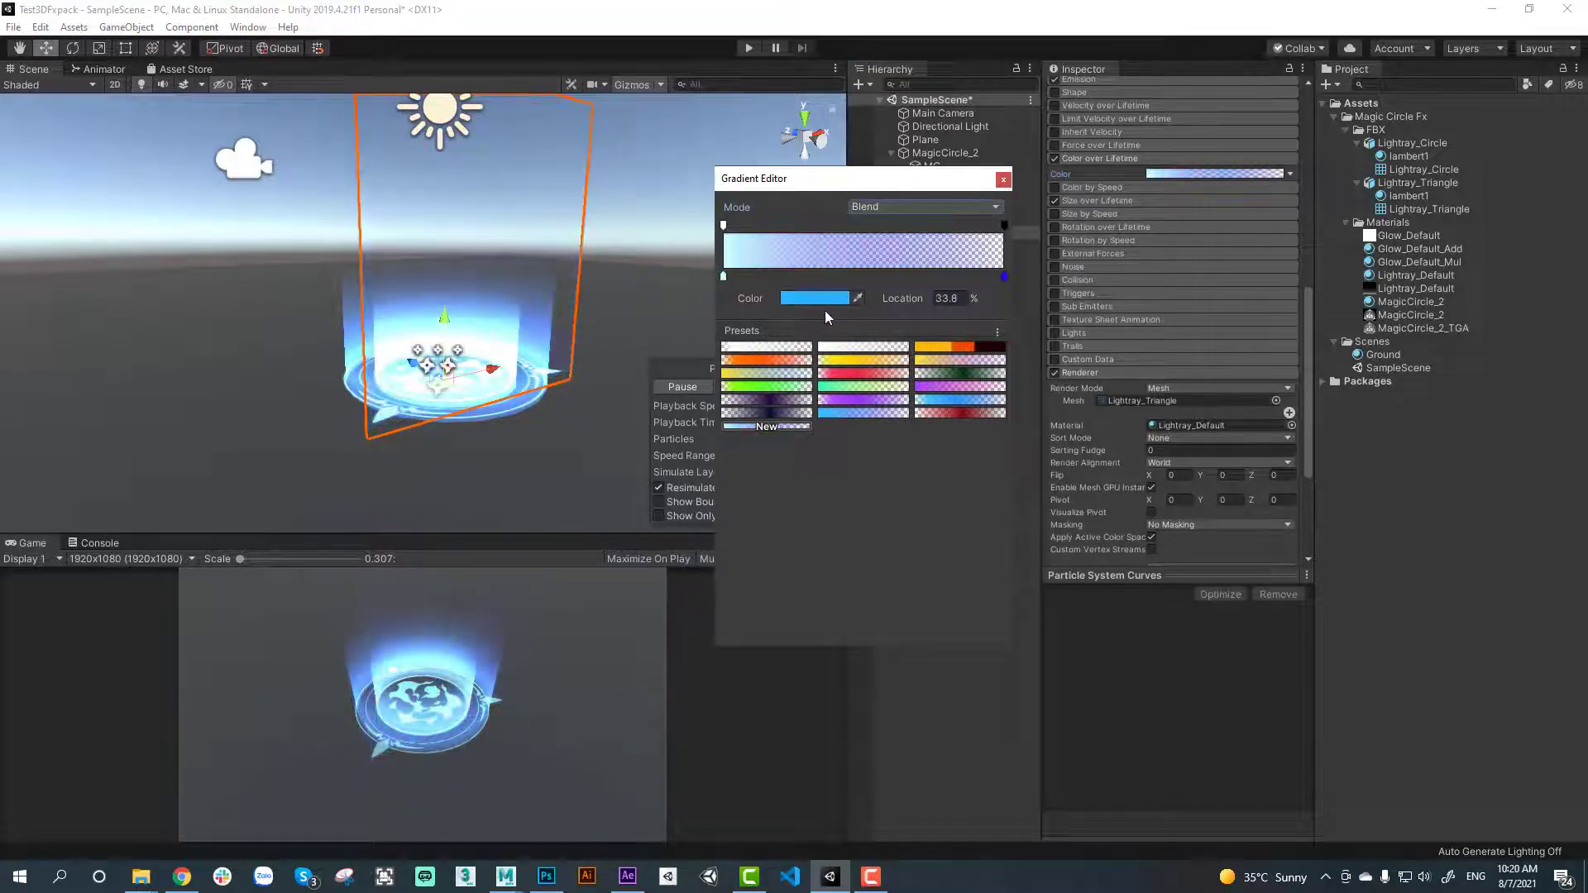
pyautogui.click(1003, 179)
# Set Lightray_Triangle's Order in Layer to 5 and review the circle rays' settings
pyautogui.scroll(-3, 1174, 373)
pyautogui.click(1164, 469)
pyautogui.write('5')
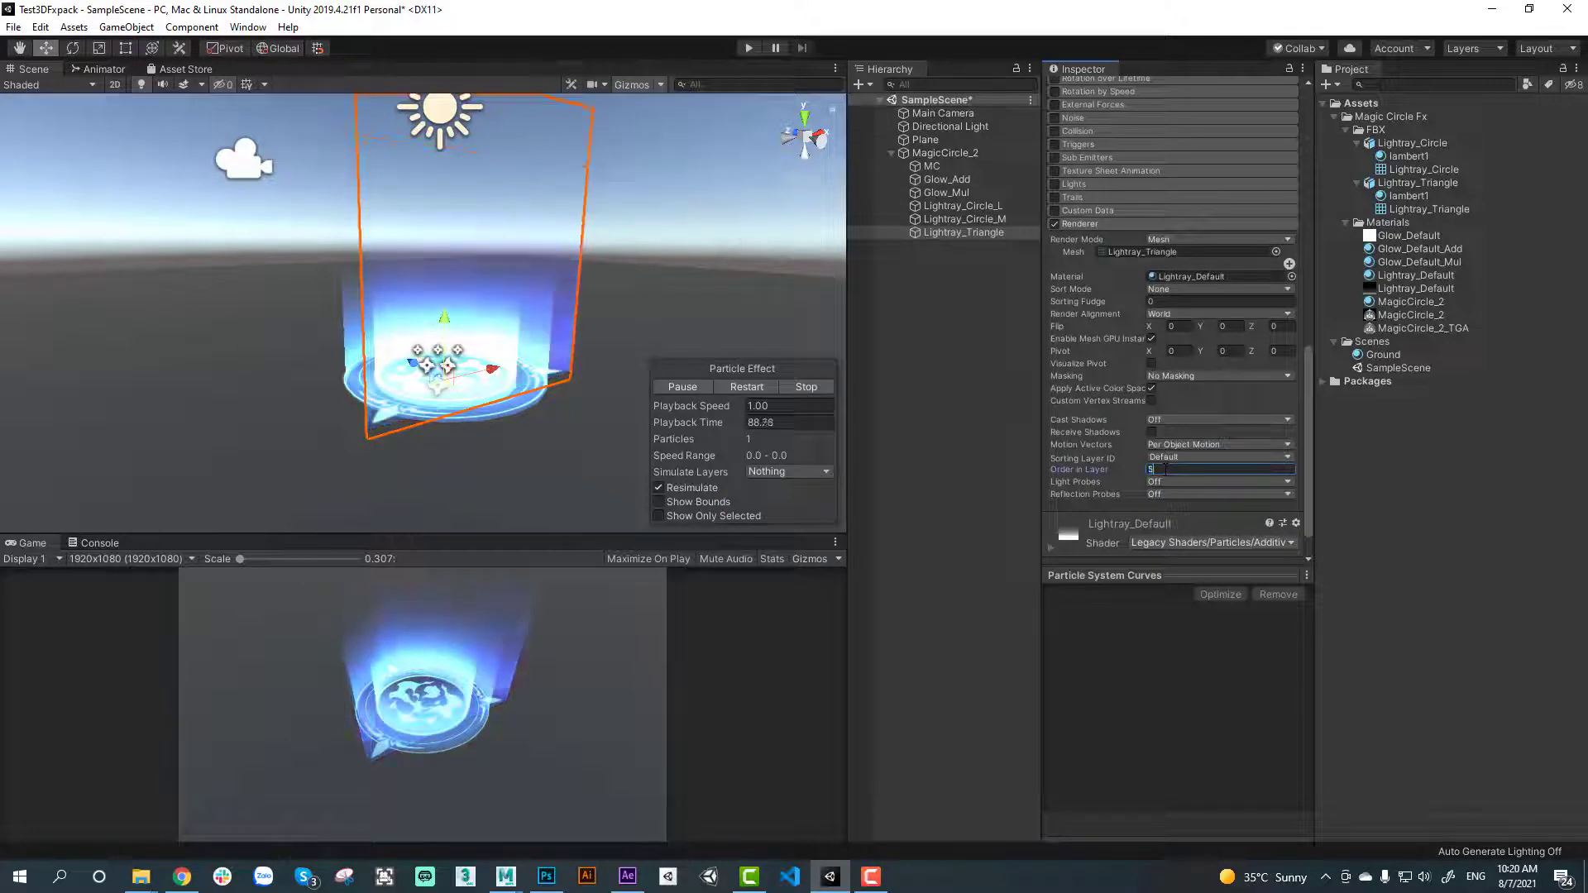
pyautogui.click(961, 206)
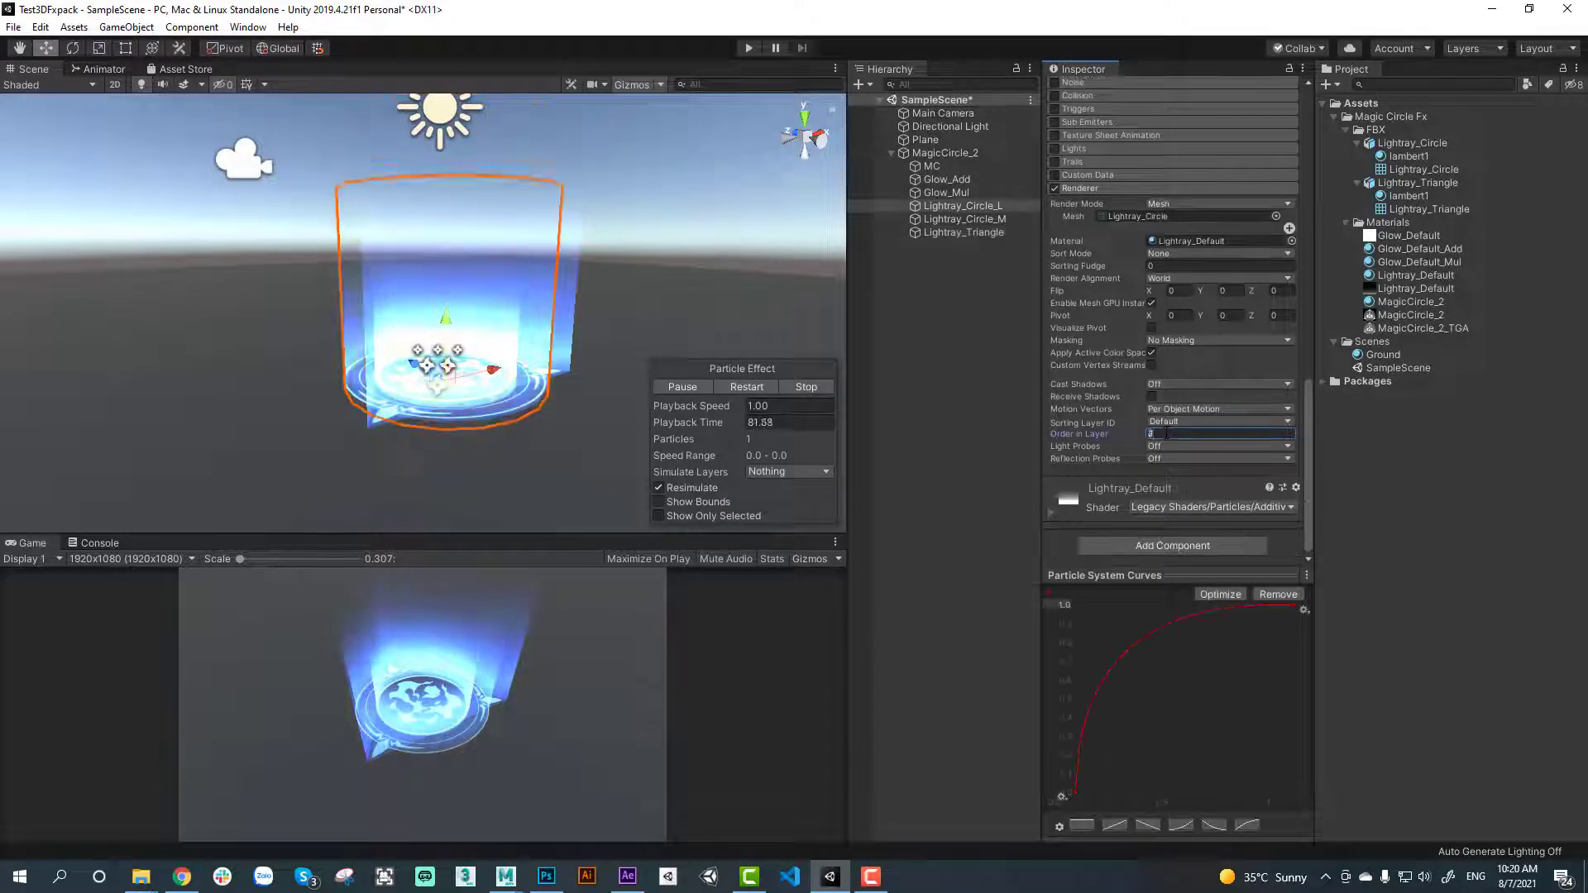
pyautogui.click(980, 218)
pyautogui.scroll(3, 1117, 453)
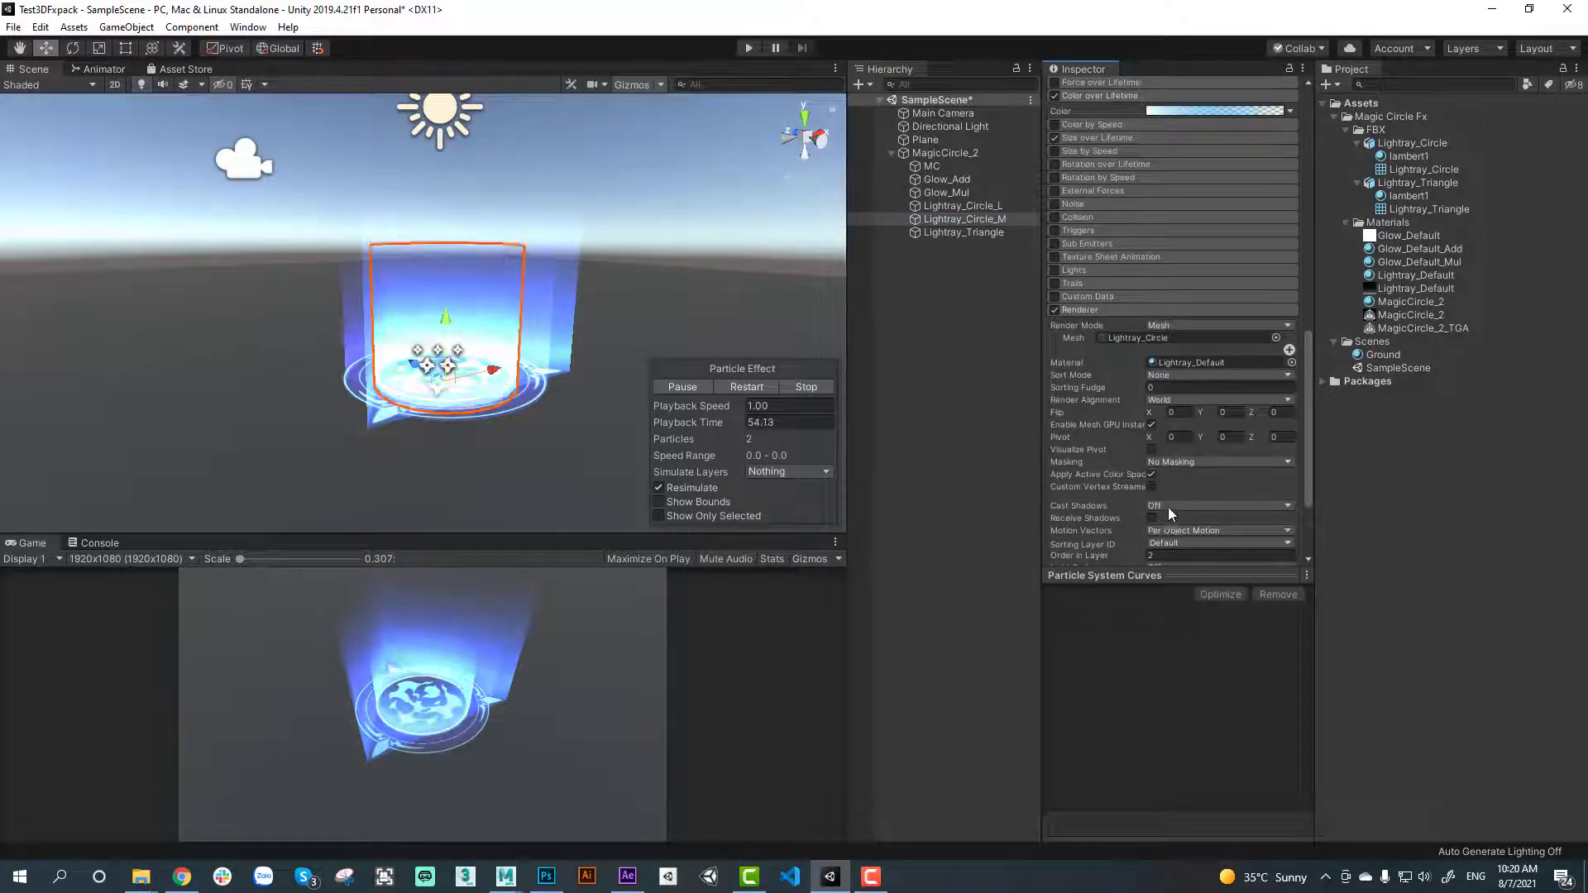
pyautogui.scroll(-3, 1175, 521)
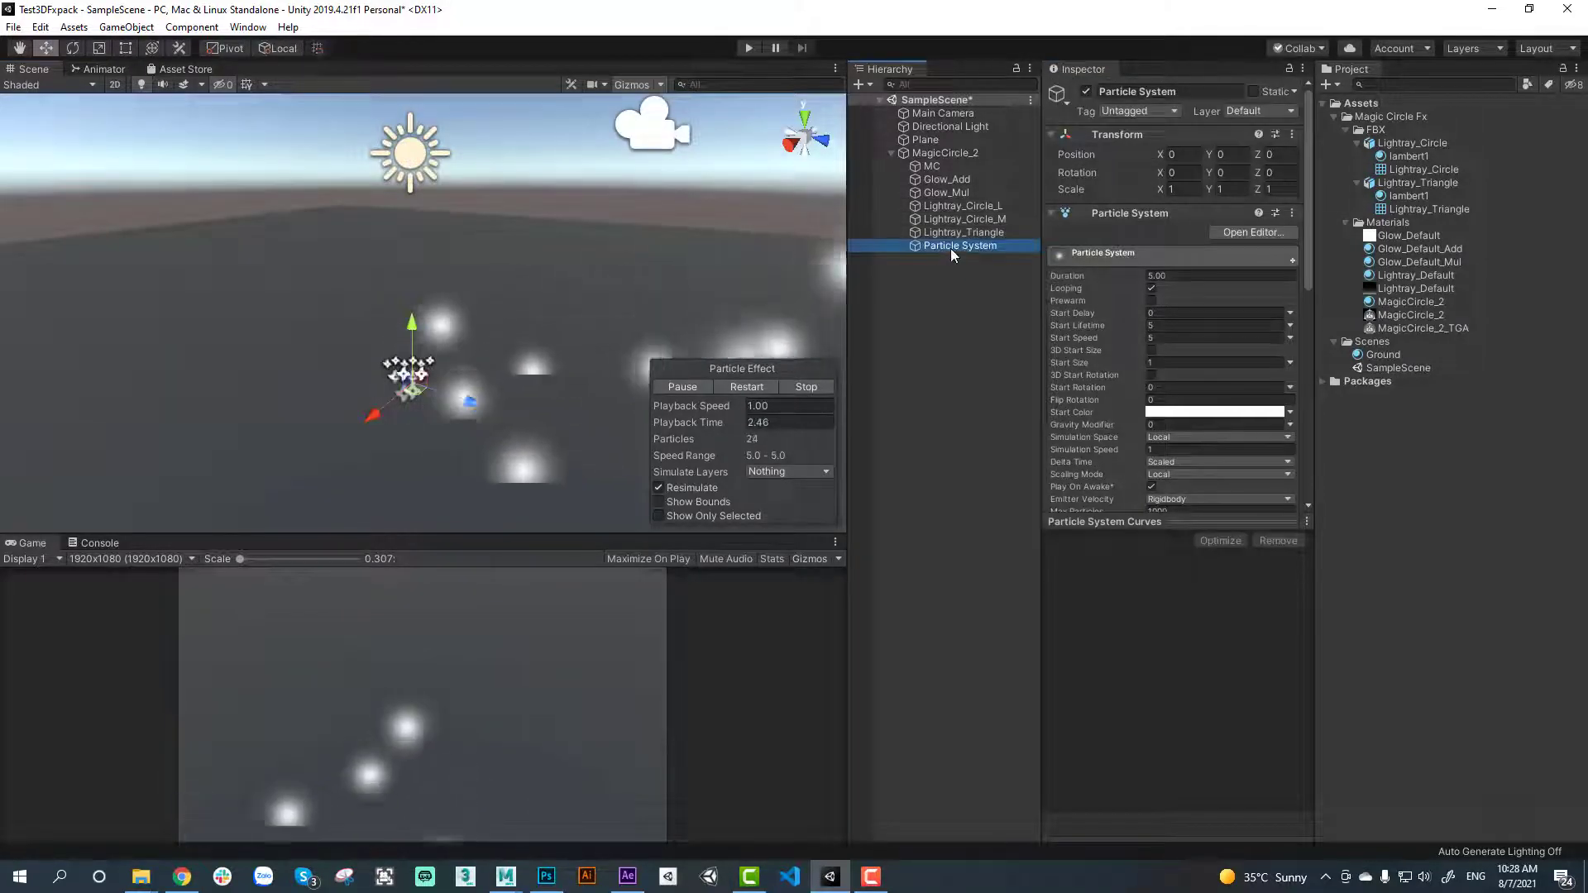
# Rename the new particle system to Sparks and rotate it -90° on X
pyautogui.click(950, 248)
pyautogui.write('Sparks')
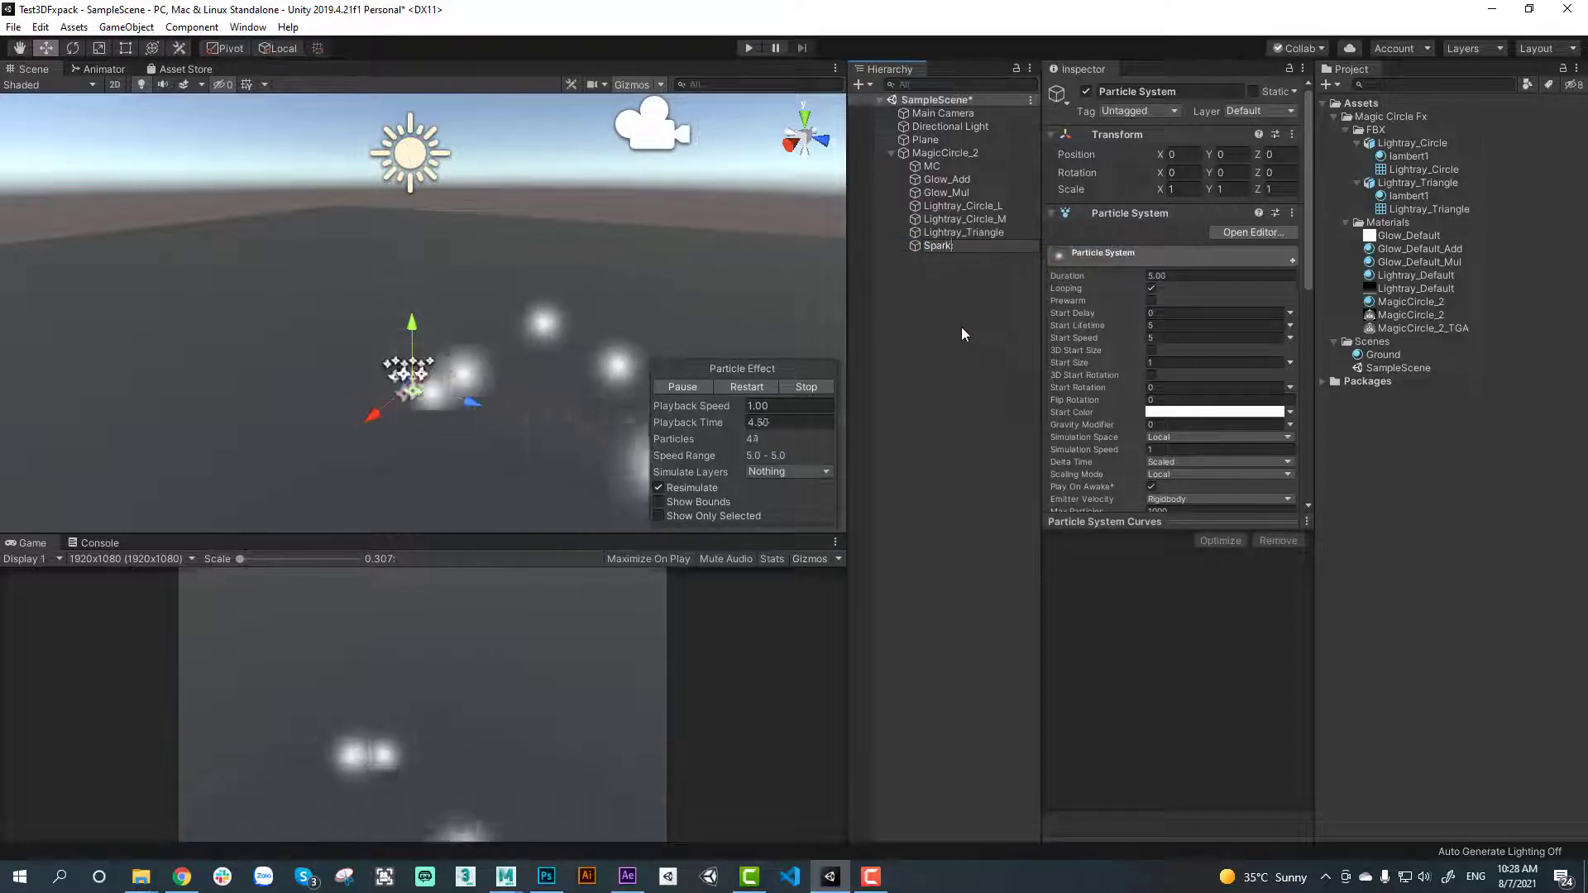
pyautogui.press('Return')
pyautogui.click(1182, 172)
pyautogui.write('-9')
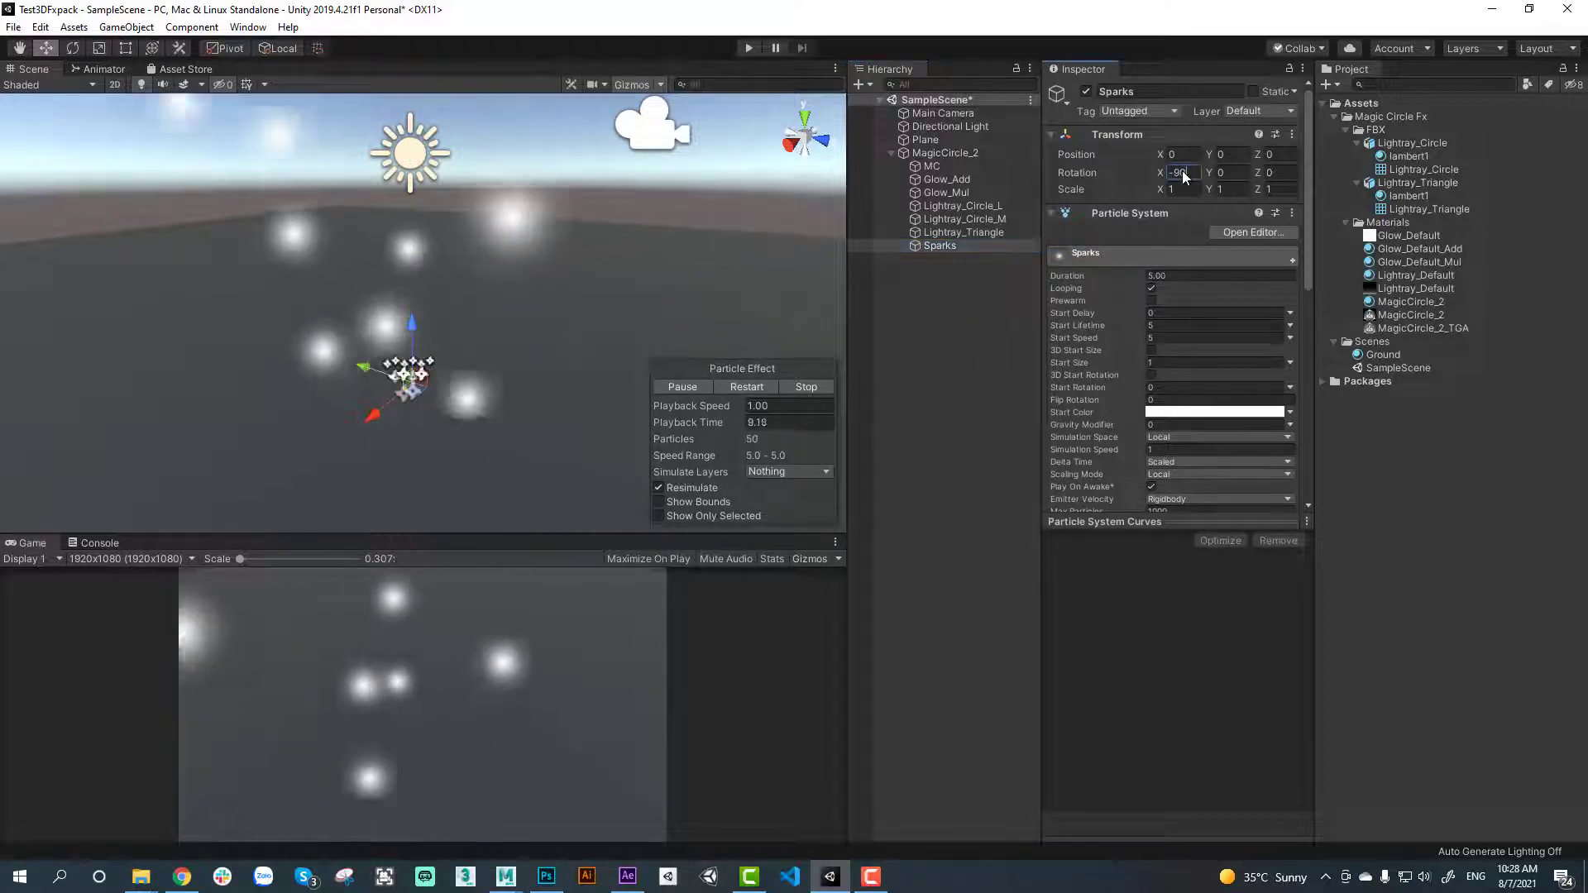
pyautogui.write('0')
pyautogui.press('Return')
# Set the cone shape to angle 0, emit from Volume, length 2.41
pyautogui.scroll(-6, 1183, 297)
pyautogui.click(1089, 291)
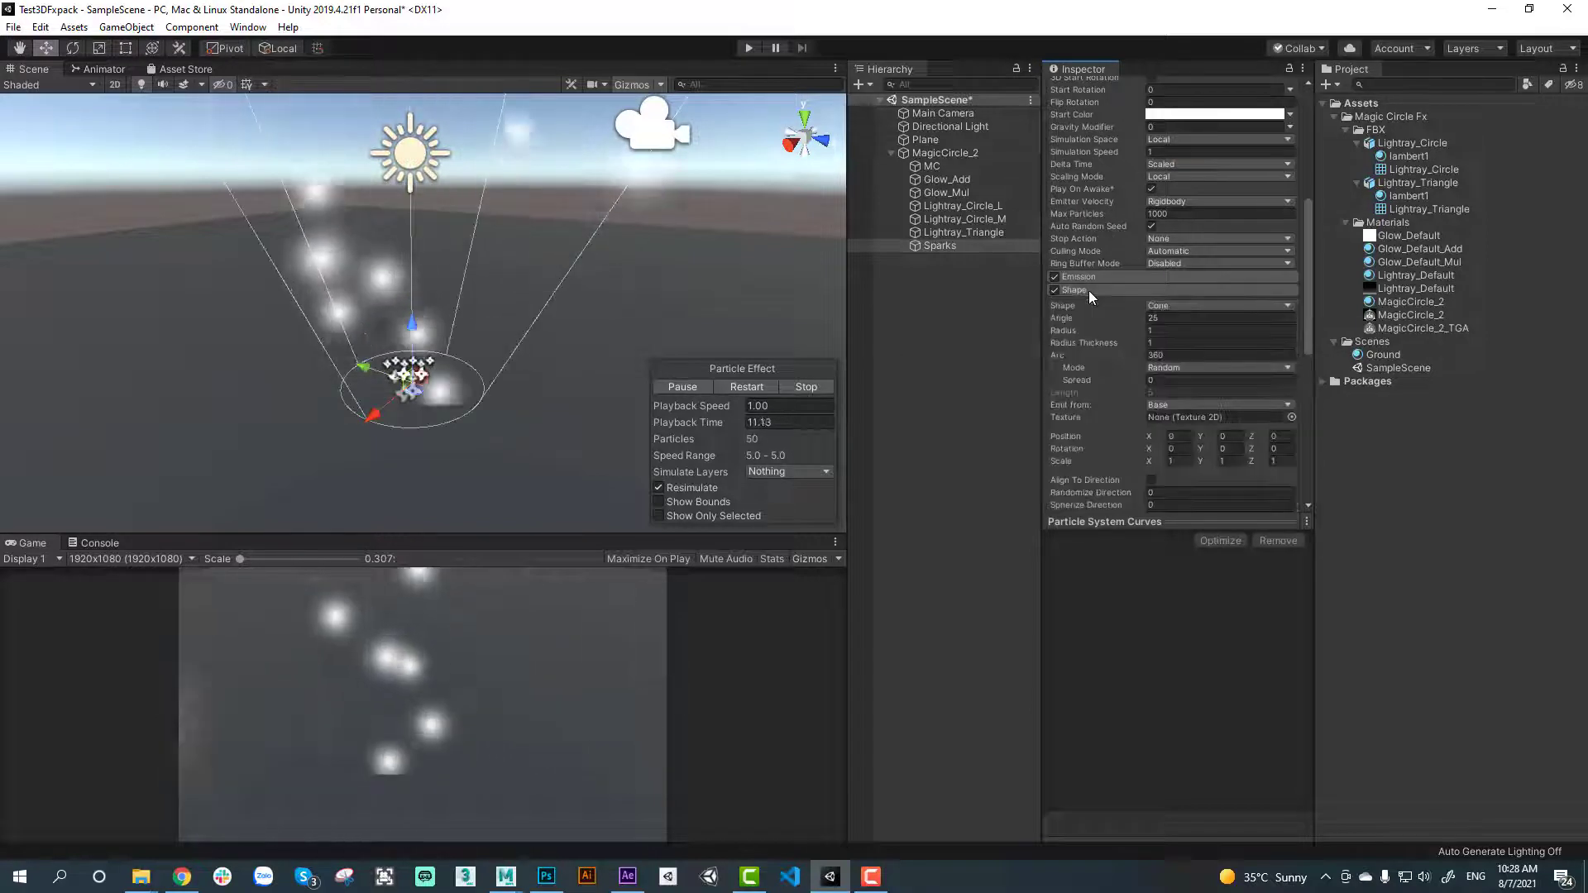
pyautogui.doubleClick(1219, 318)
pyautogui.write('0')
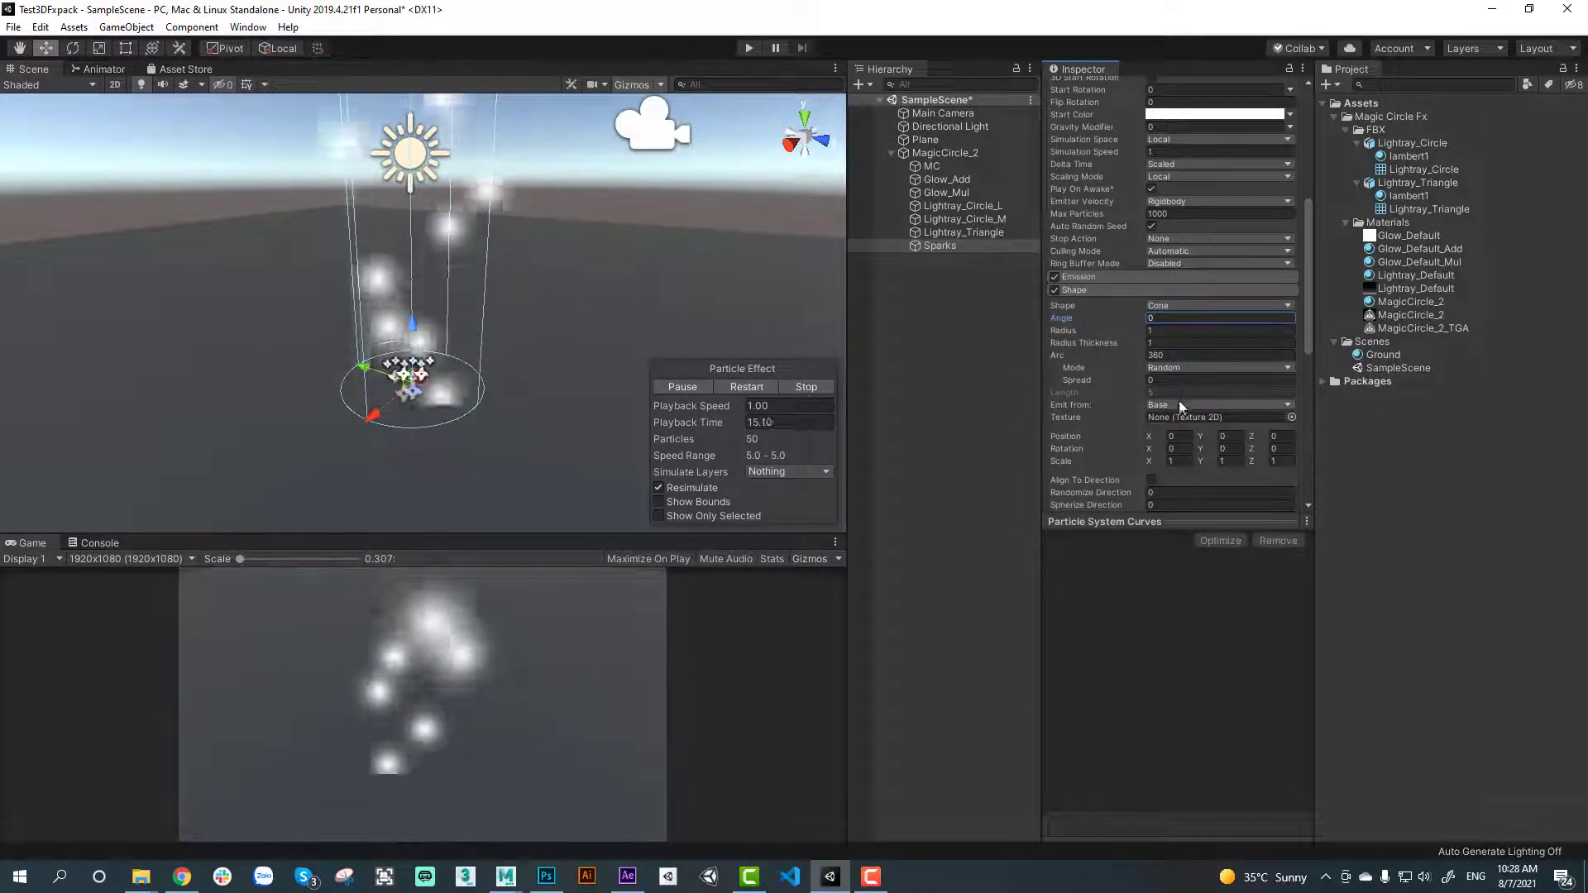
pyautogui.click(1215, 404)
pyautogui.click(1179, 432)
pyautogui.click(1162, 392)
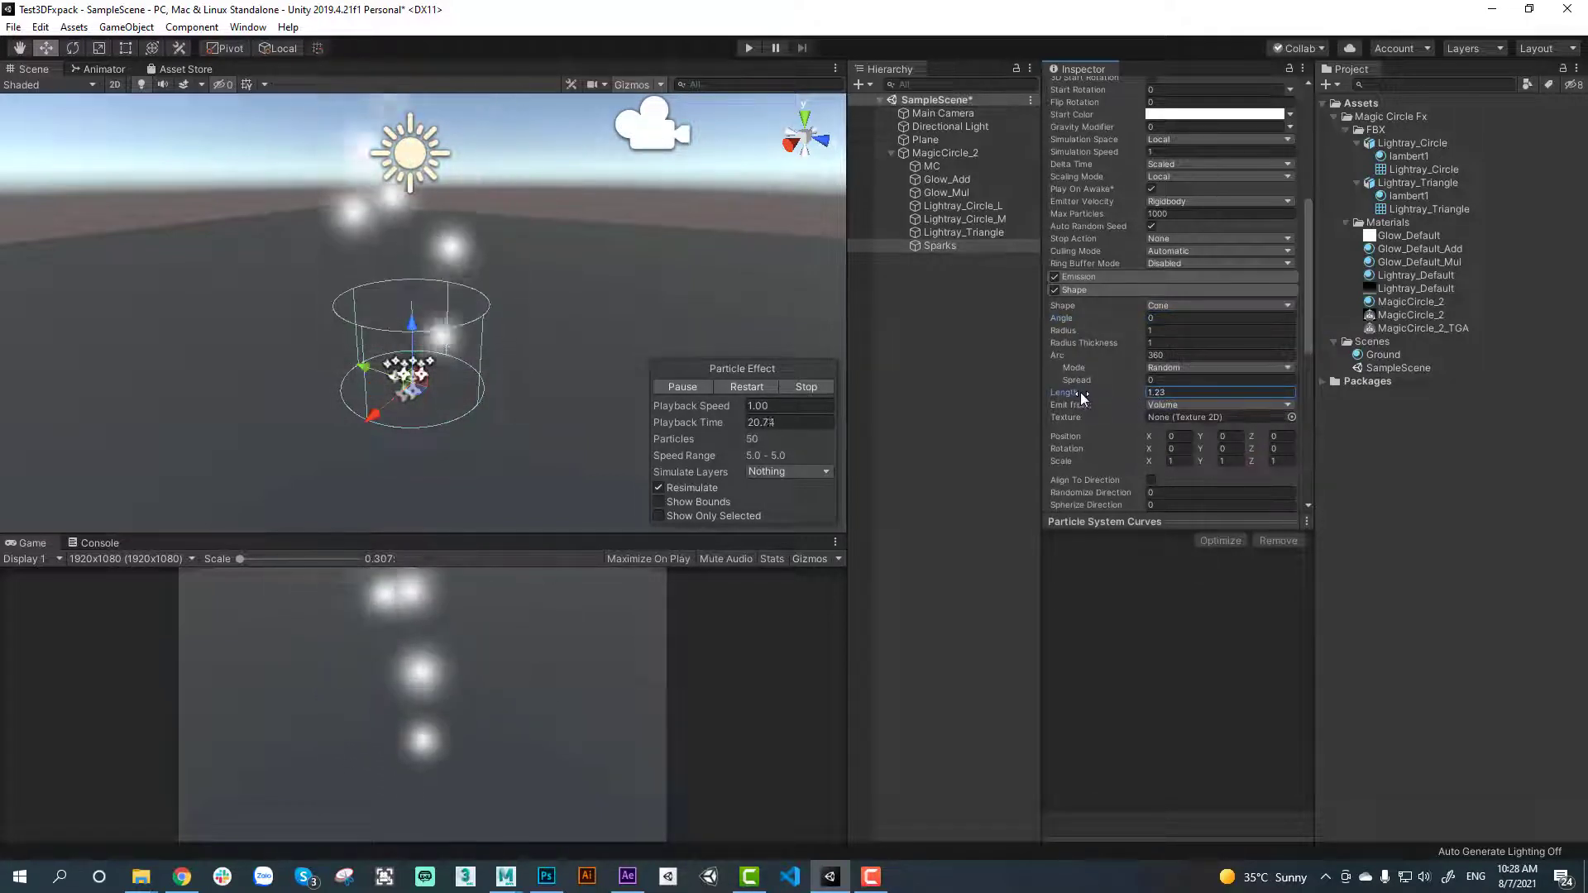
pyautogui.moveTo(1077, 392); pyautogui.dragTo(1187, 357)
# Make Start Speed random between 0.1 and 0.5
pyautogui.scroll(5, 1186, 357)
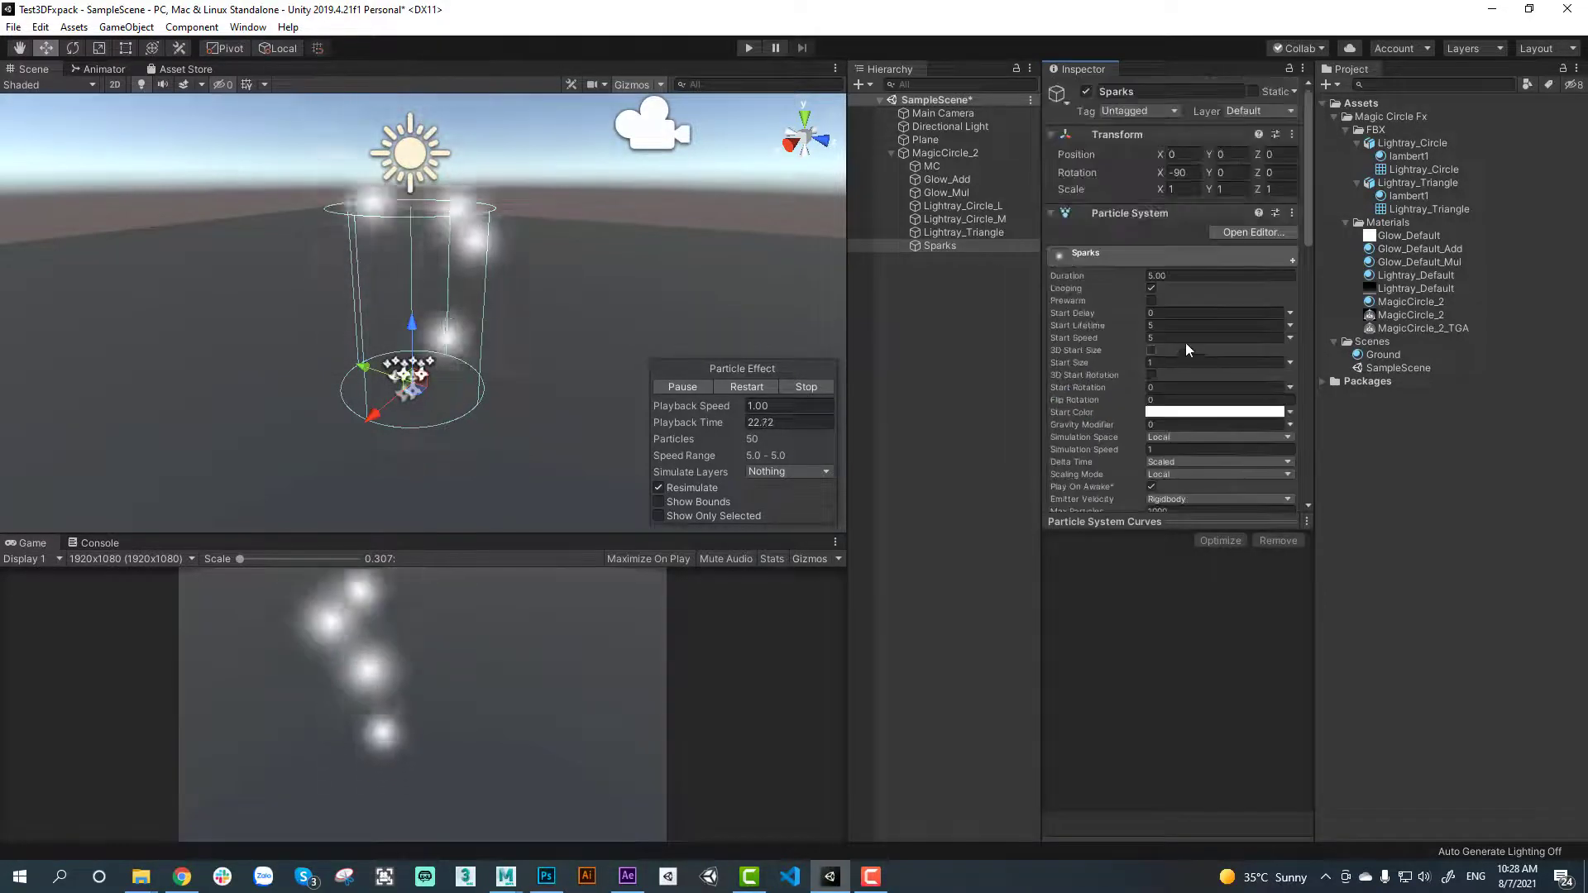
pyautogui.click(1290, 337)
pyautogui.click(1321, 393)
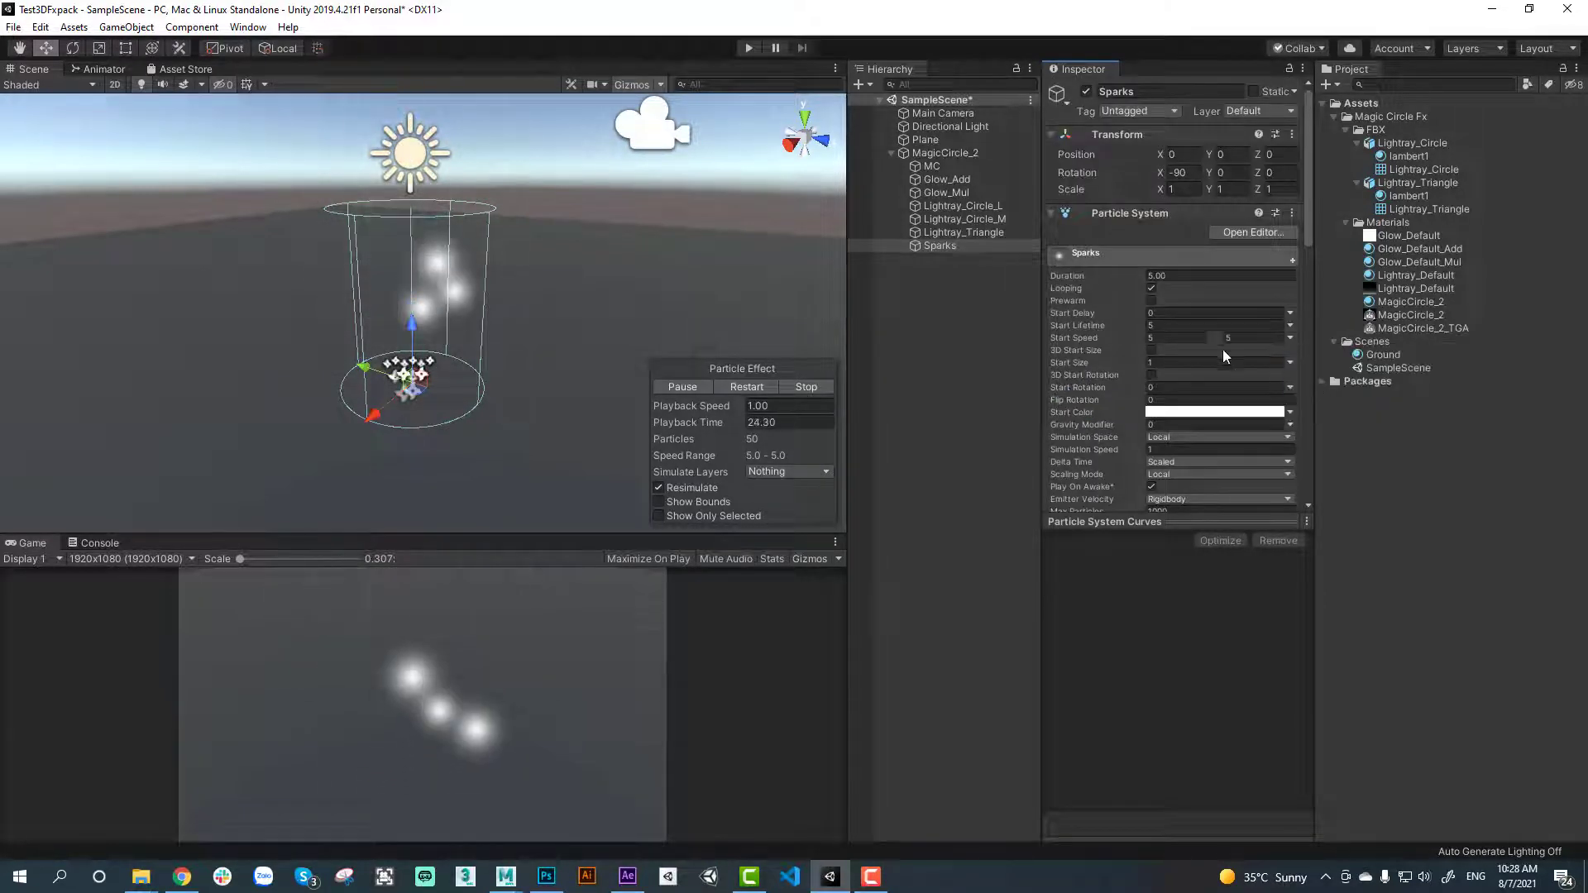
pyautogui.doubleClick(1174, 337)
pyautogui.write('0.1')
pyautogui.doubleClick(1254, 338)
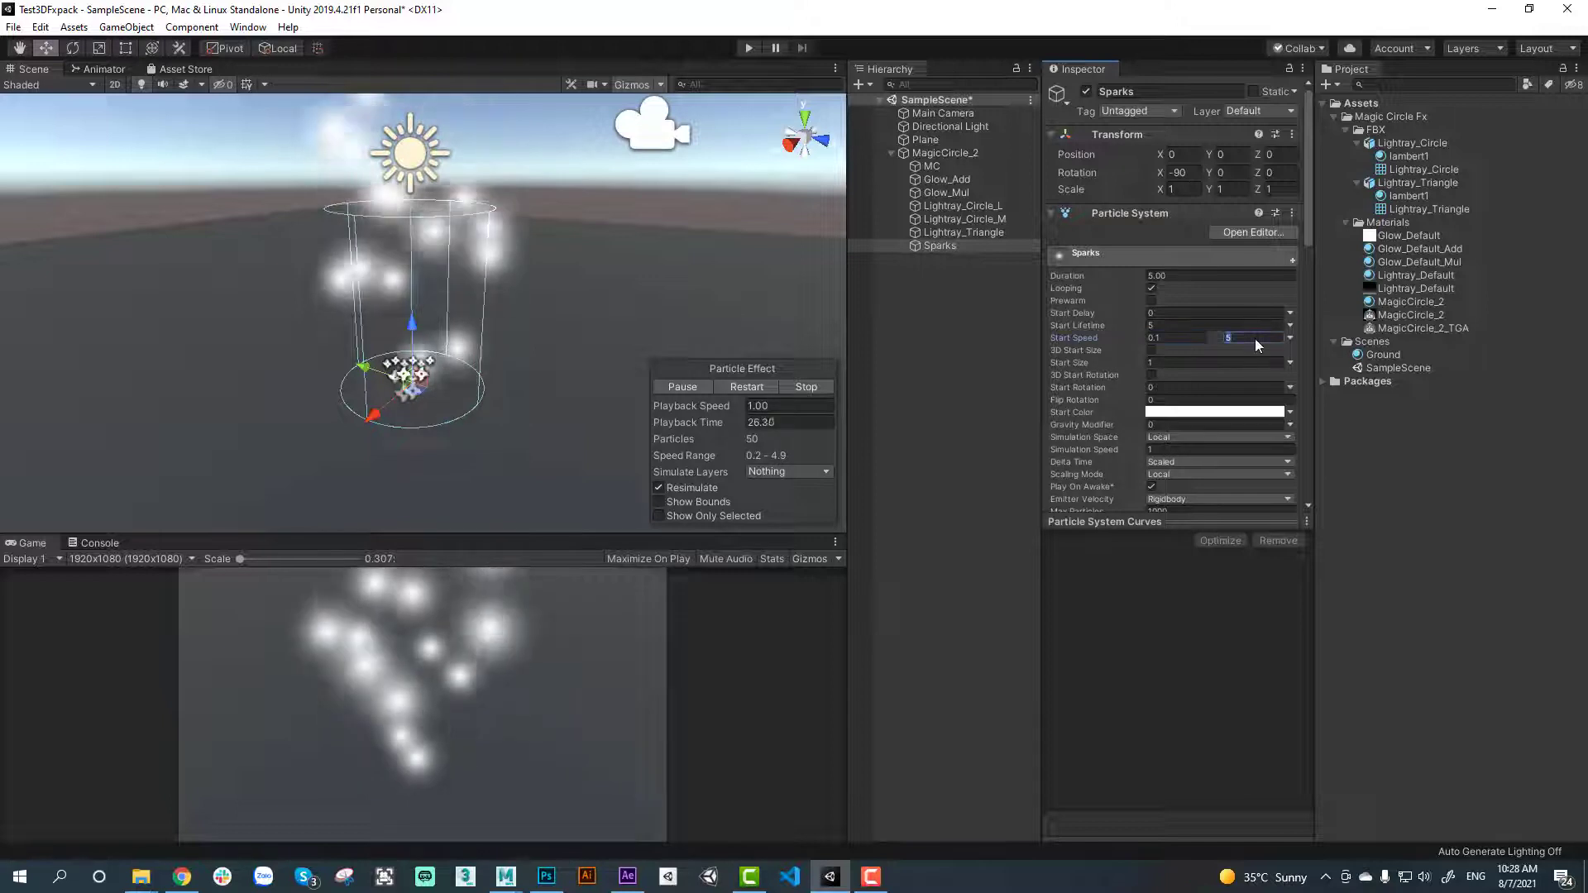
pyautogui.write('0.5')
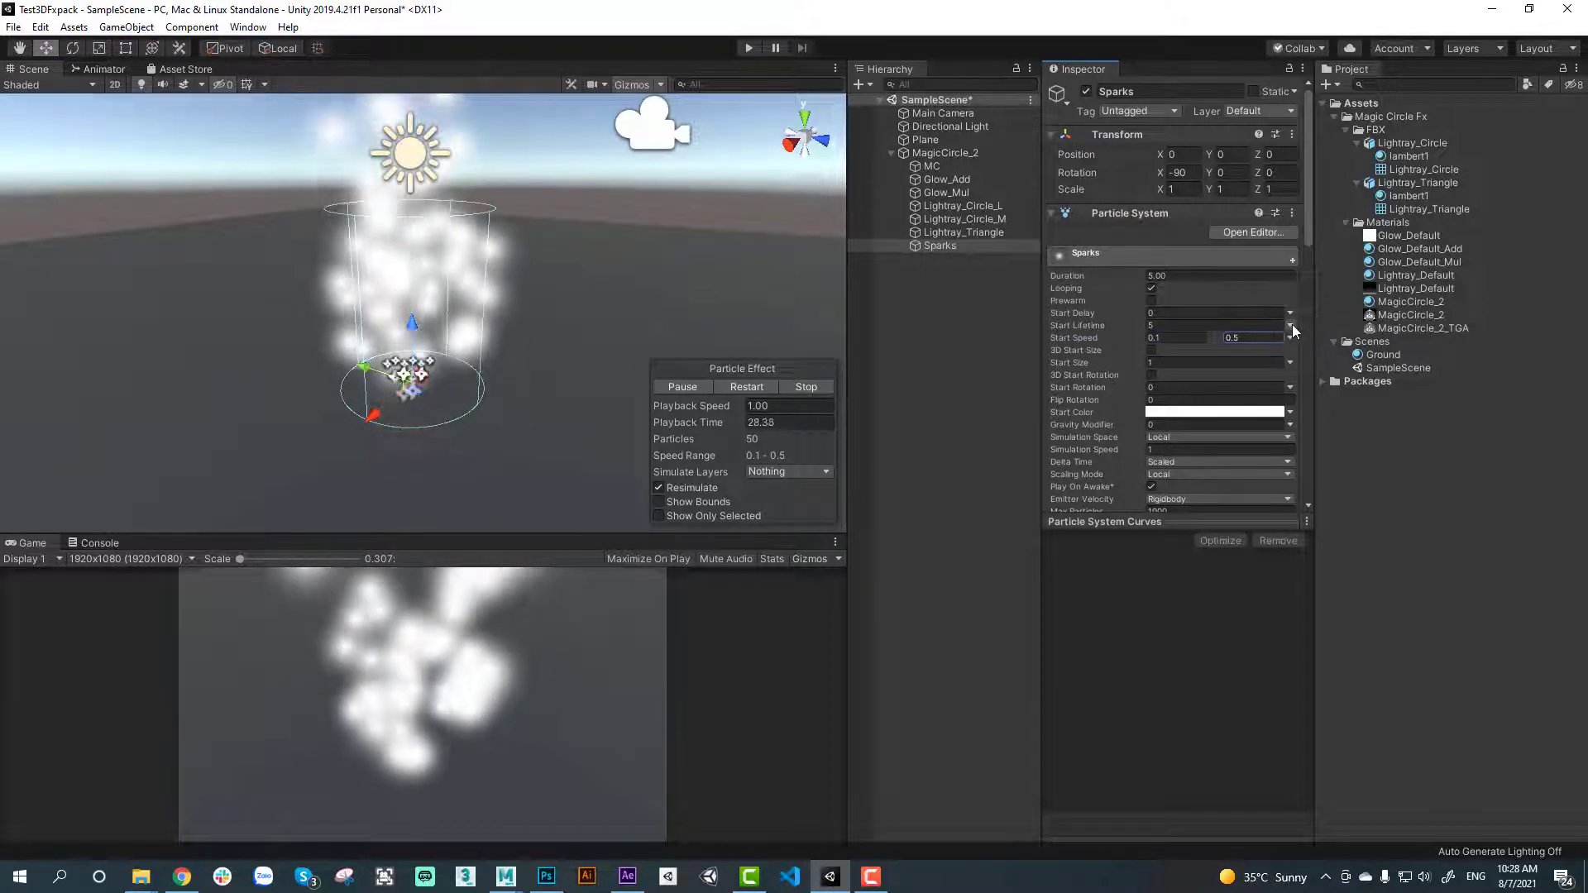
# Make Start Lifetime random between 0.5 and 1.2
pyautogui.click(1290, 325)
pyautogui.click(1322, 376)
pyautogui.doubleClick(1174, 325)
pyautogui.write('0.5')
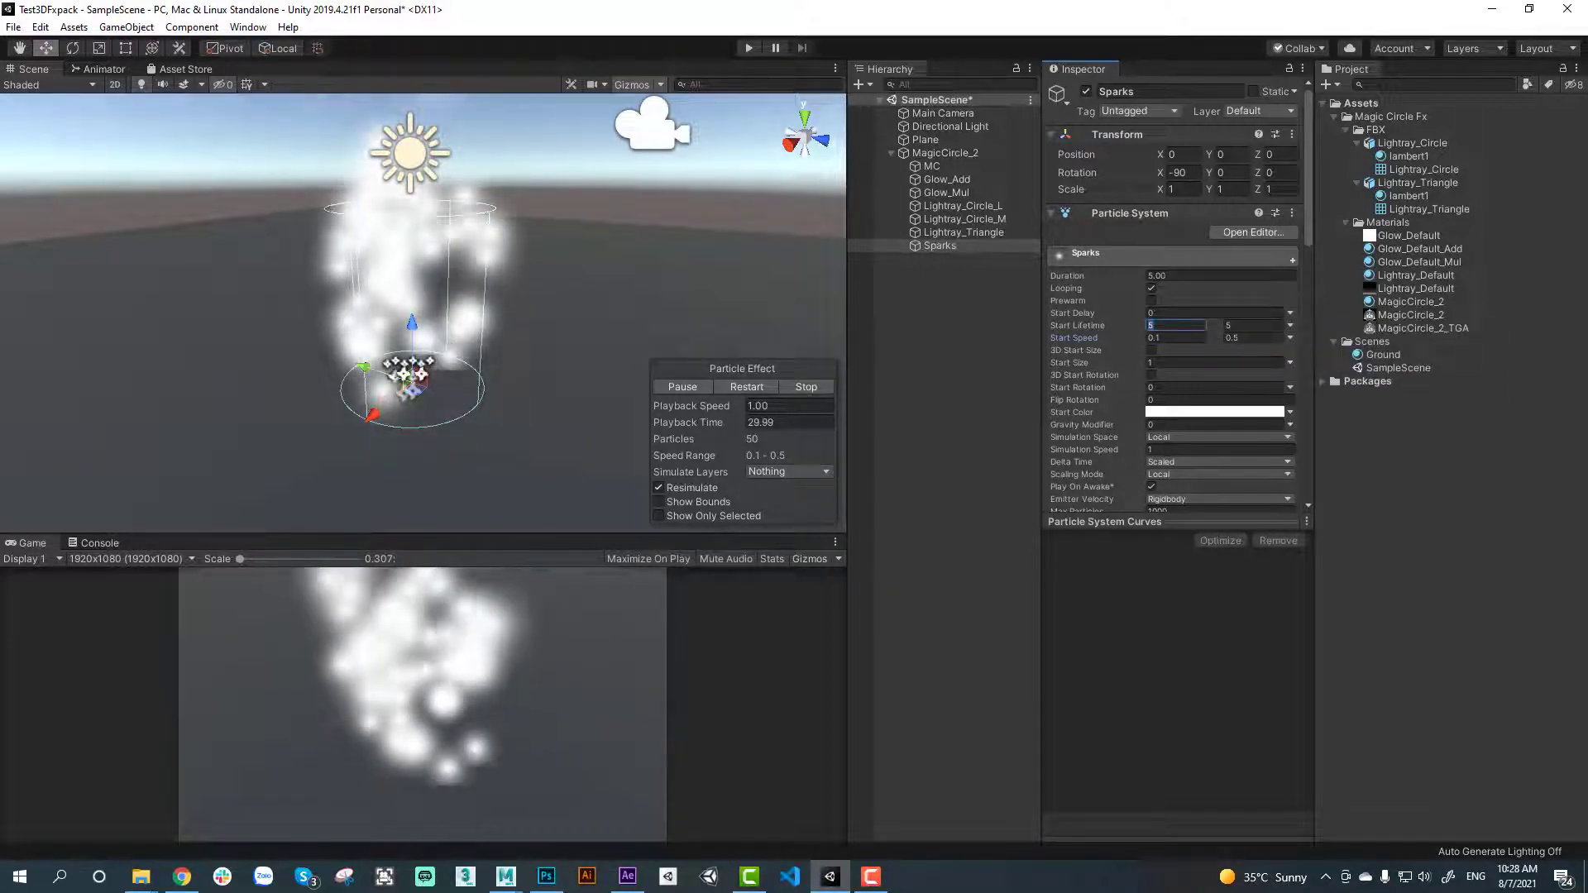
pyautogui.doubleClick(1252, 325)
pyautogui.write('1')
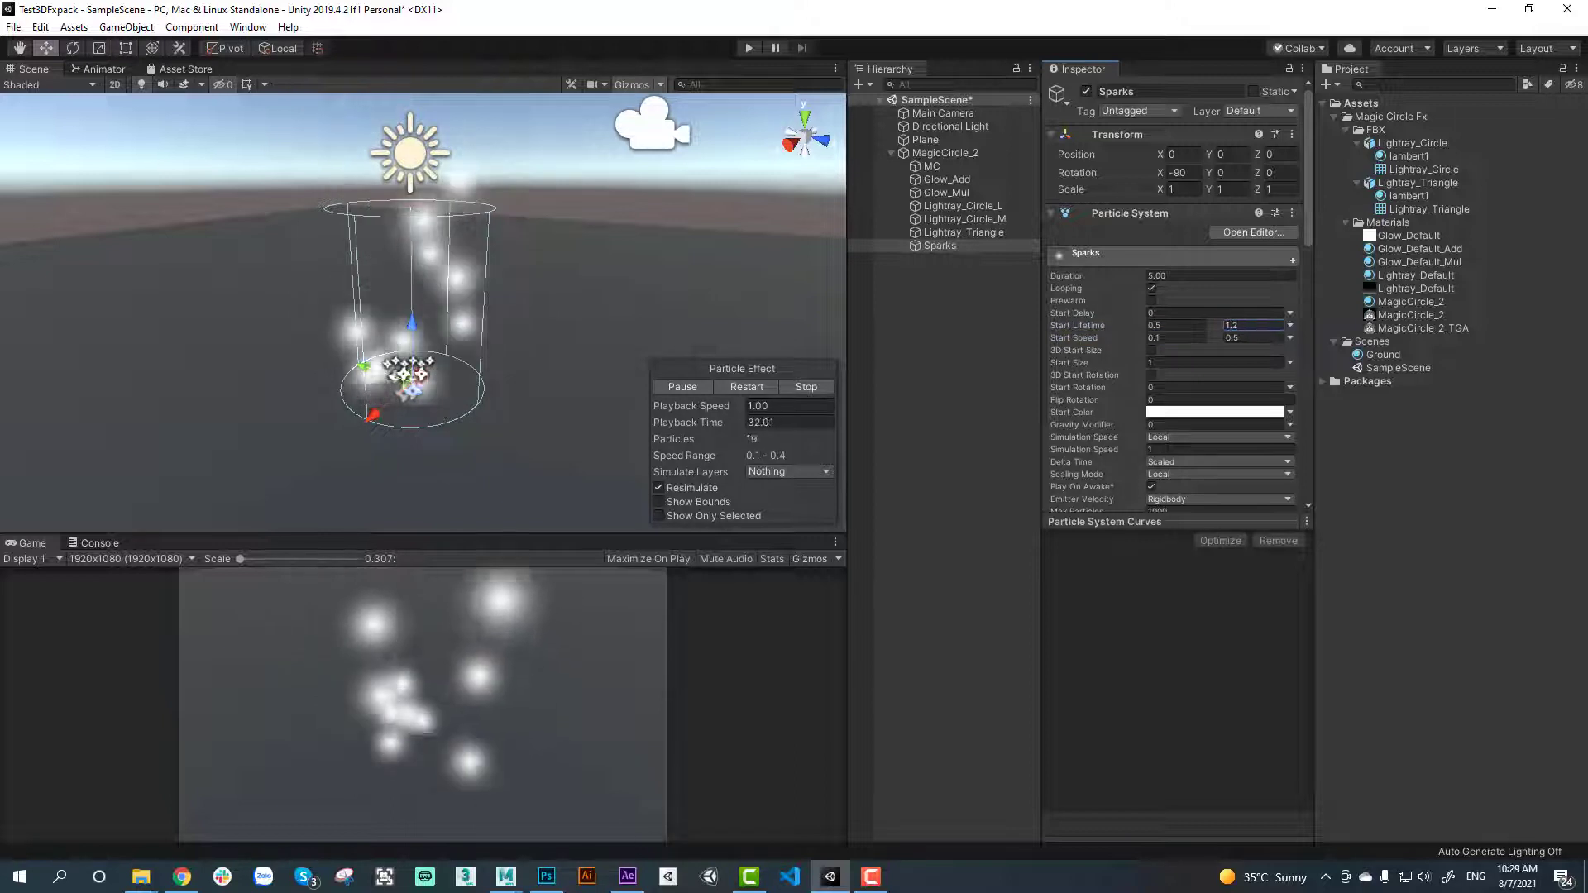
pyautogui.write('.2')
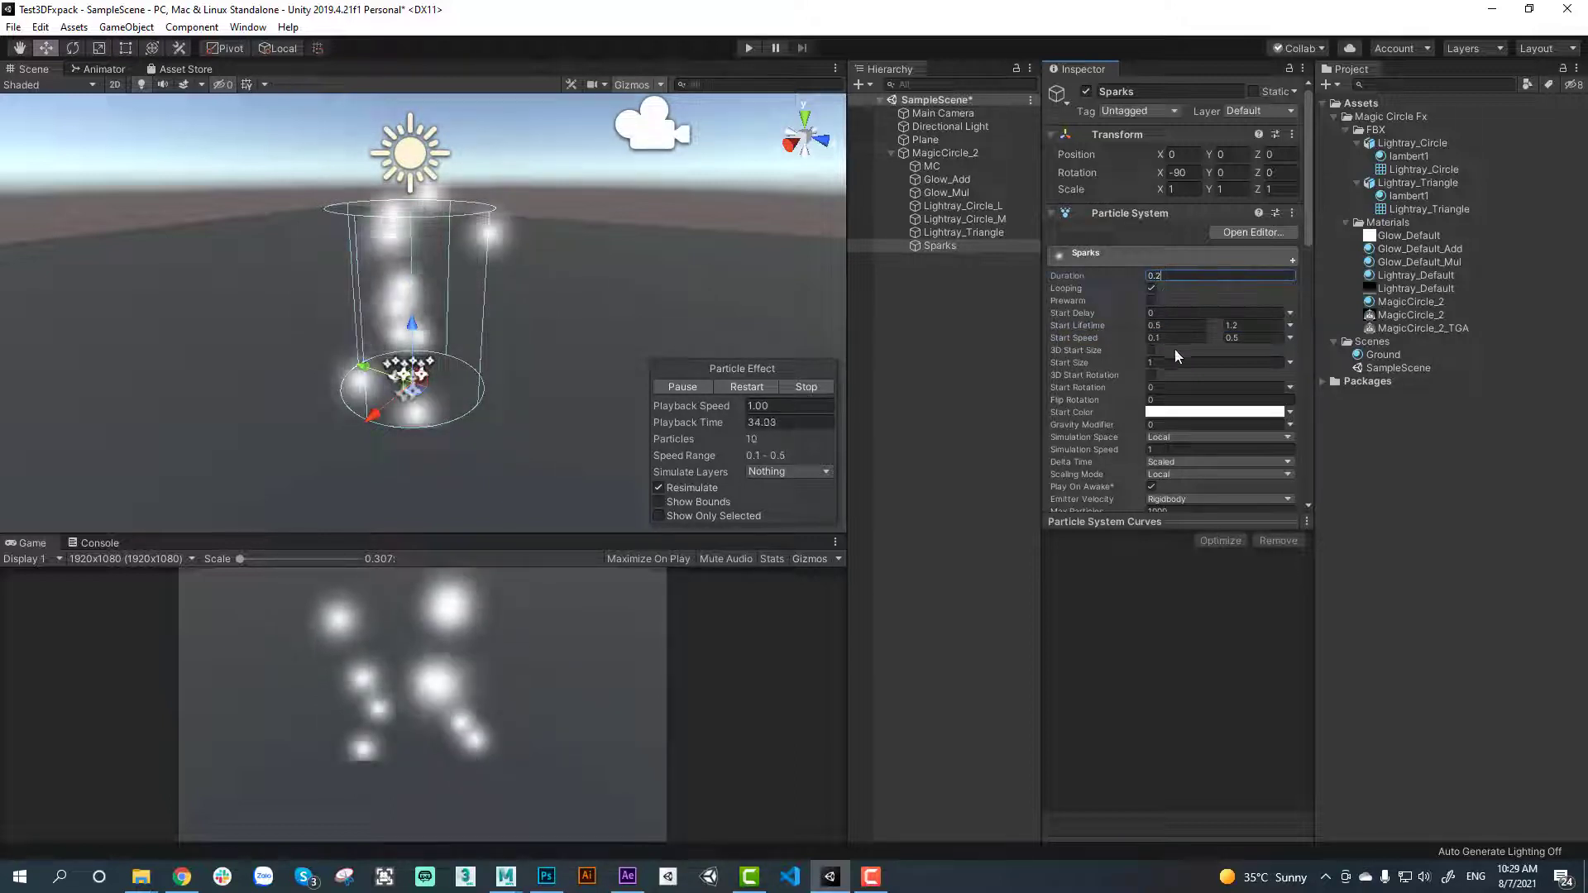
# Add an emission burst of 10 particles
pyautogui.scroll(-3, 1178, 356)
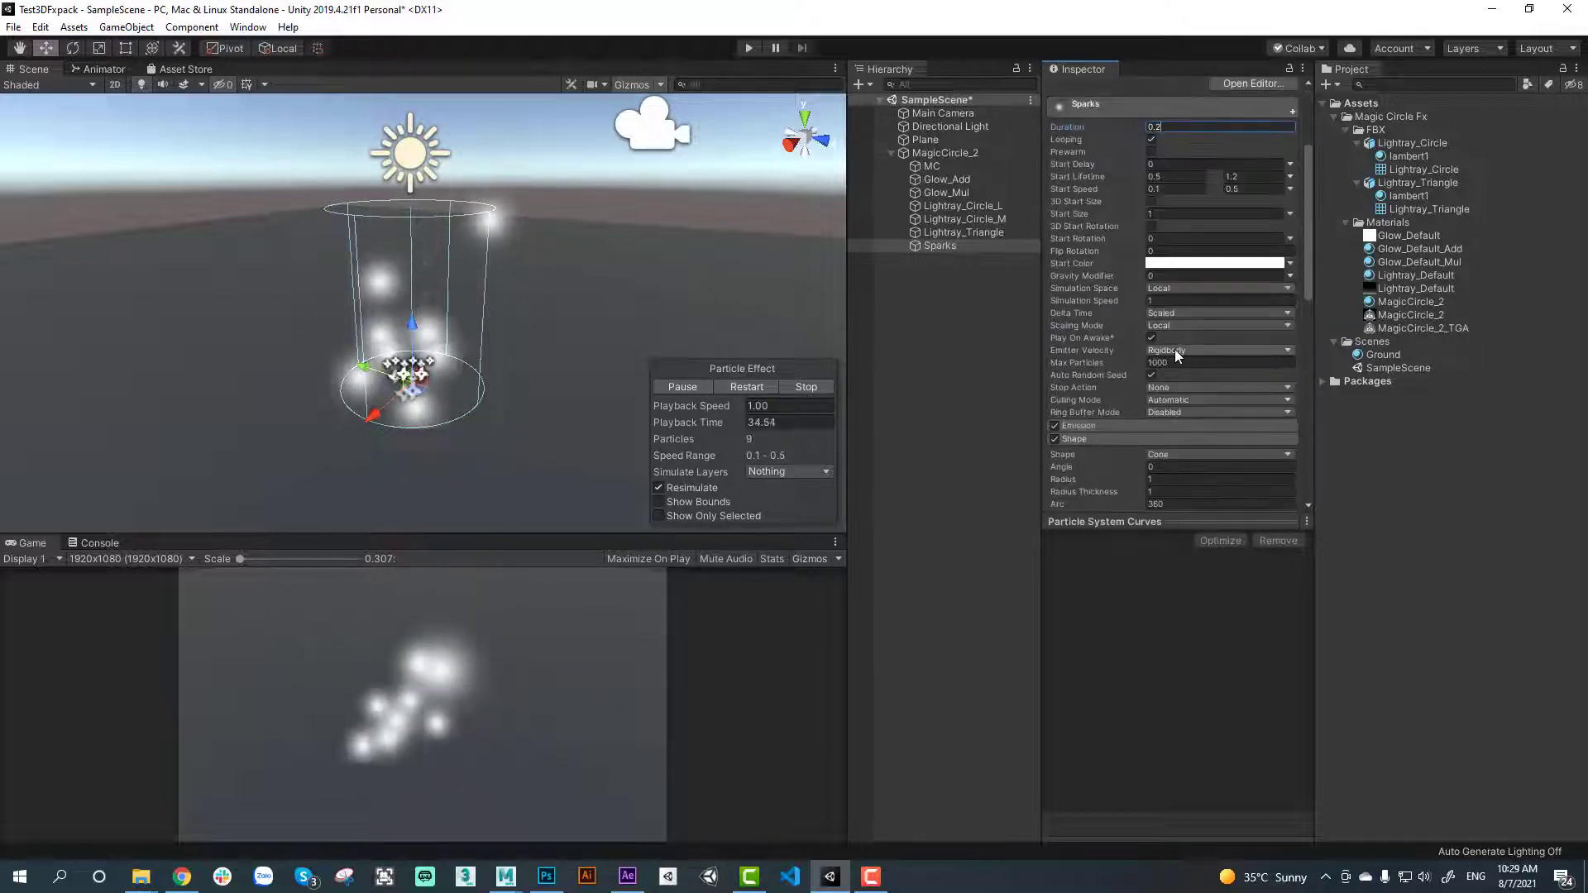
pyautogui.click(1141, 434)
pyautogui.scroll(-3, 1141, 433)
pyautogui.click(1251, 375)
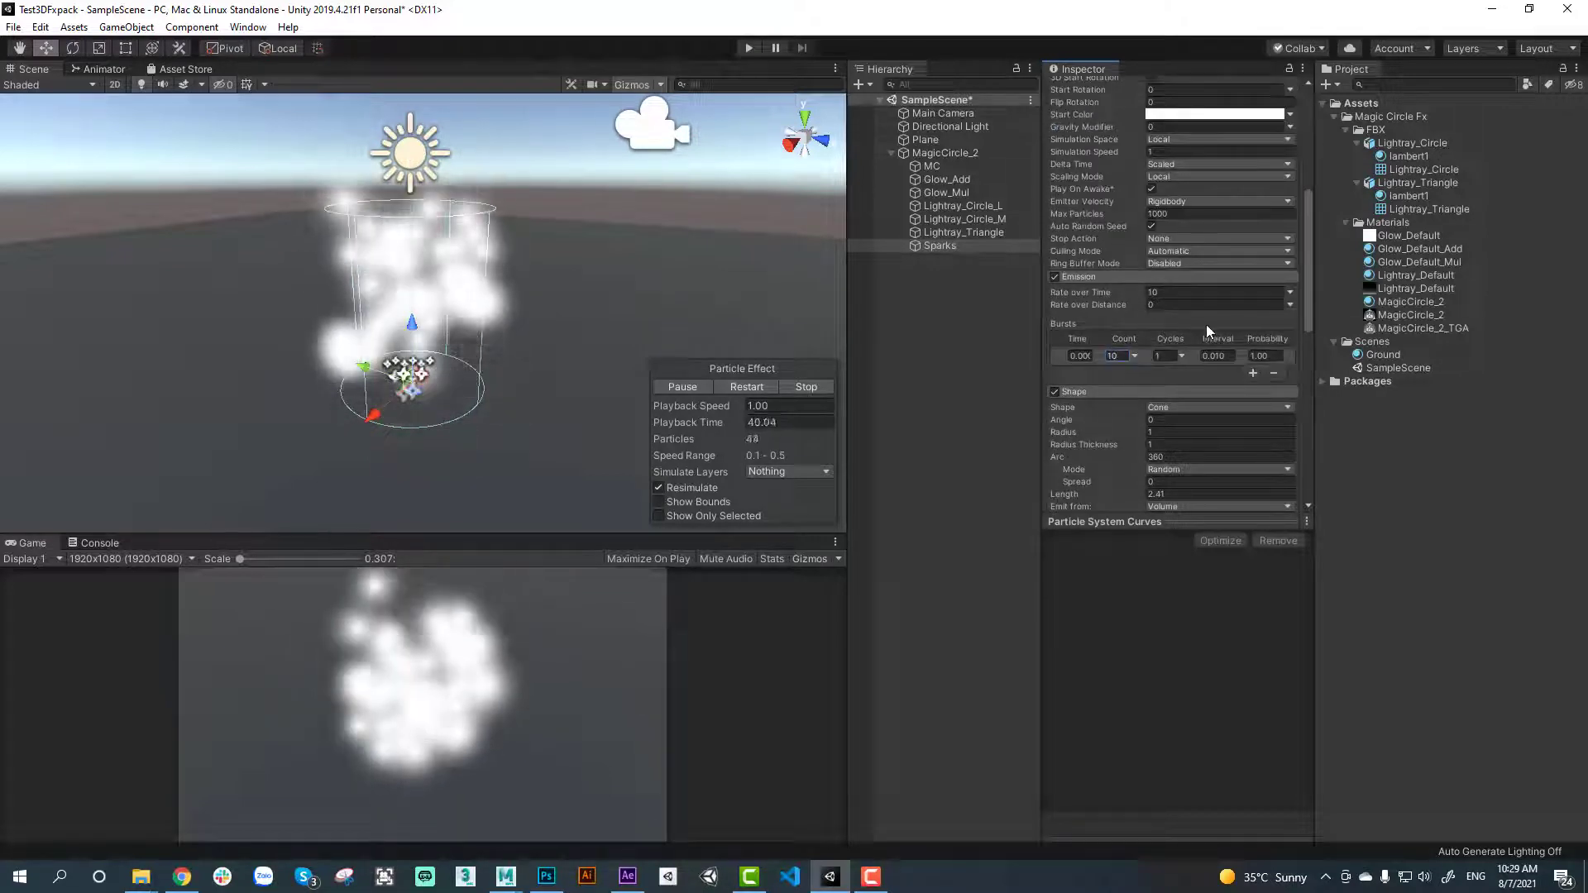
# Make Start Size random between two values, about 0.1 to 0.3
pyautogui.scroll(3, 1208, 330)
pyautogui.click(1289, 213)
pyautogui.click(1317, 266)
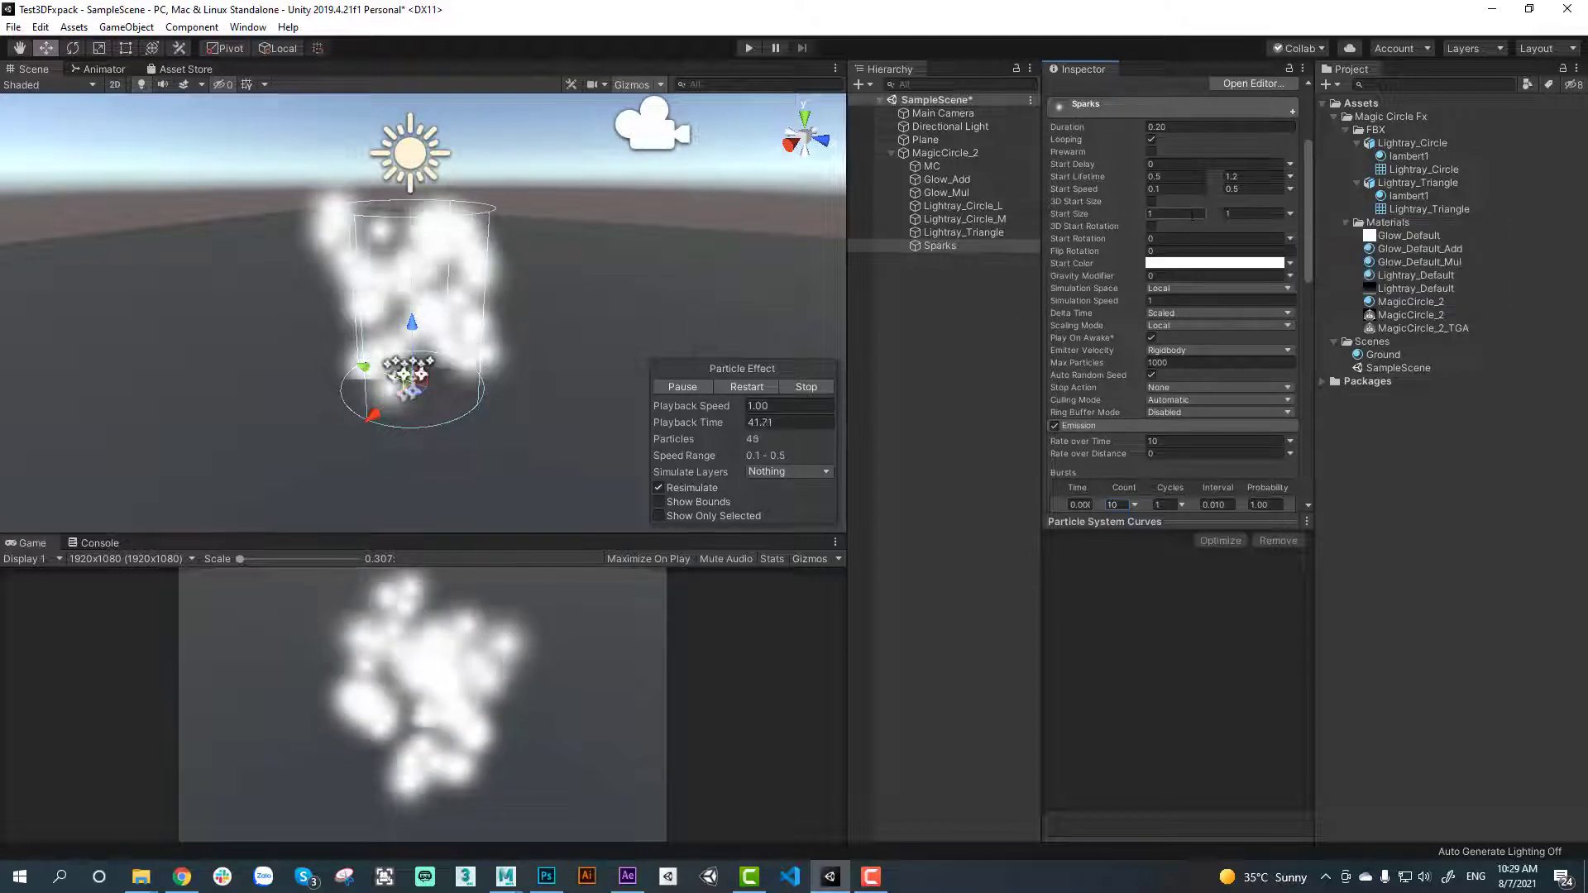
pyautogui.click(1252, 213)
pyautogui.write('0.3')
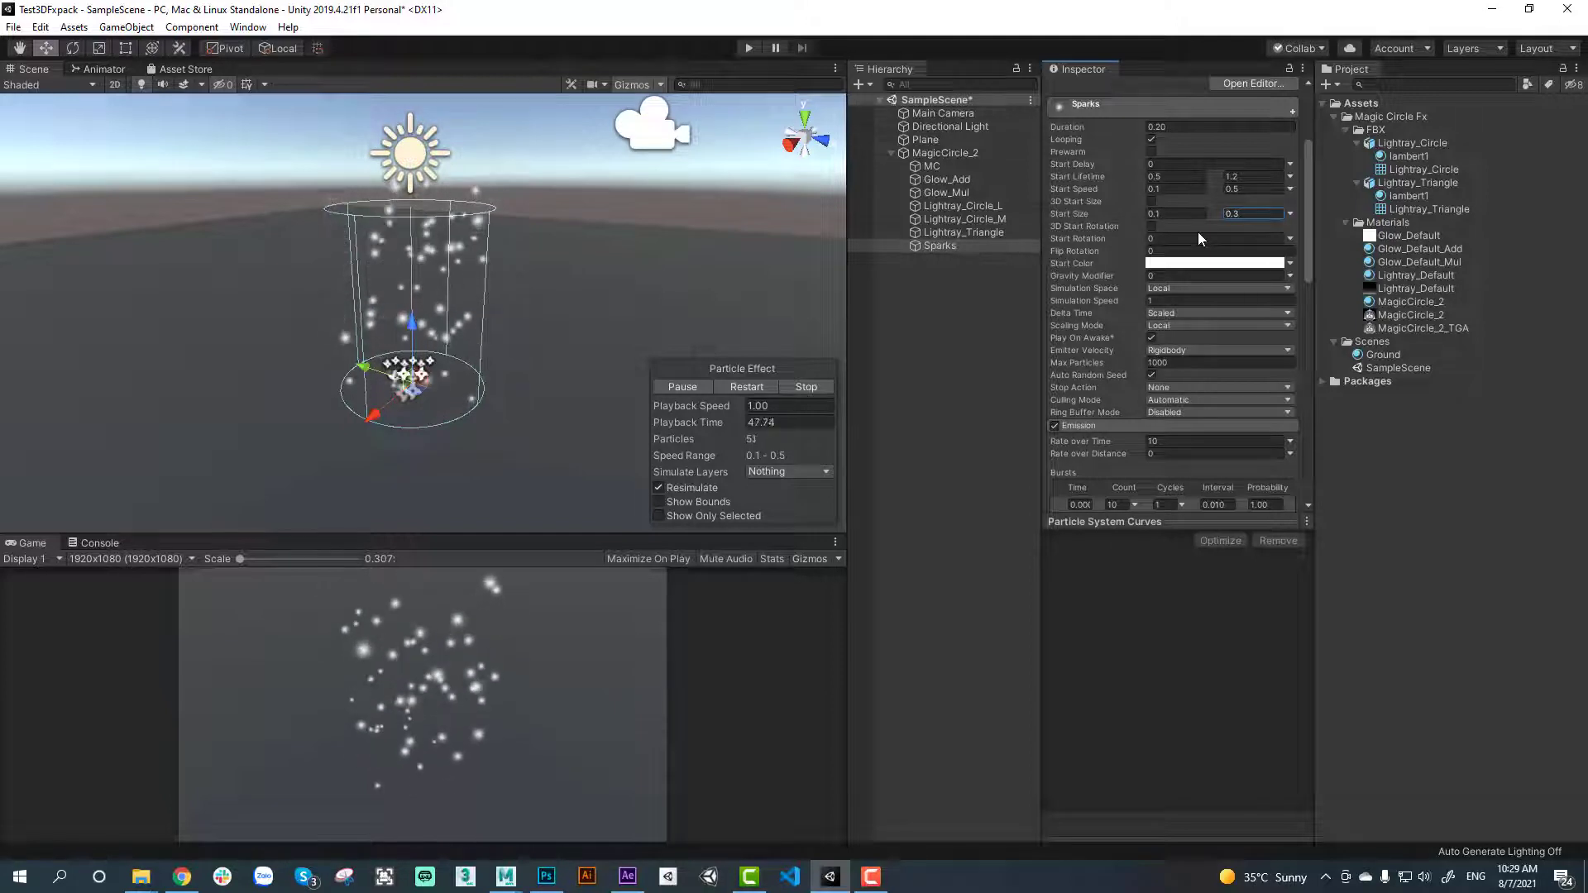
# Enable Size over Lifetime on Sparks with a linearly falling size curve
pyautogui.scroll(-5, 1198, 308)
pyautogui.scroll(-5, 1198, 307)
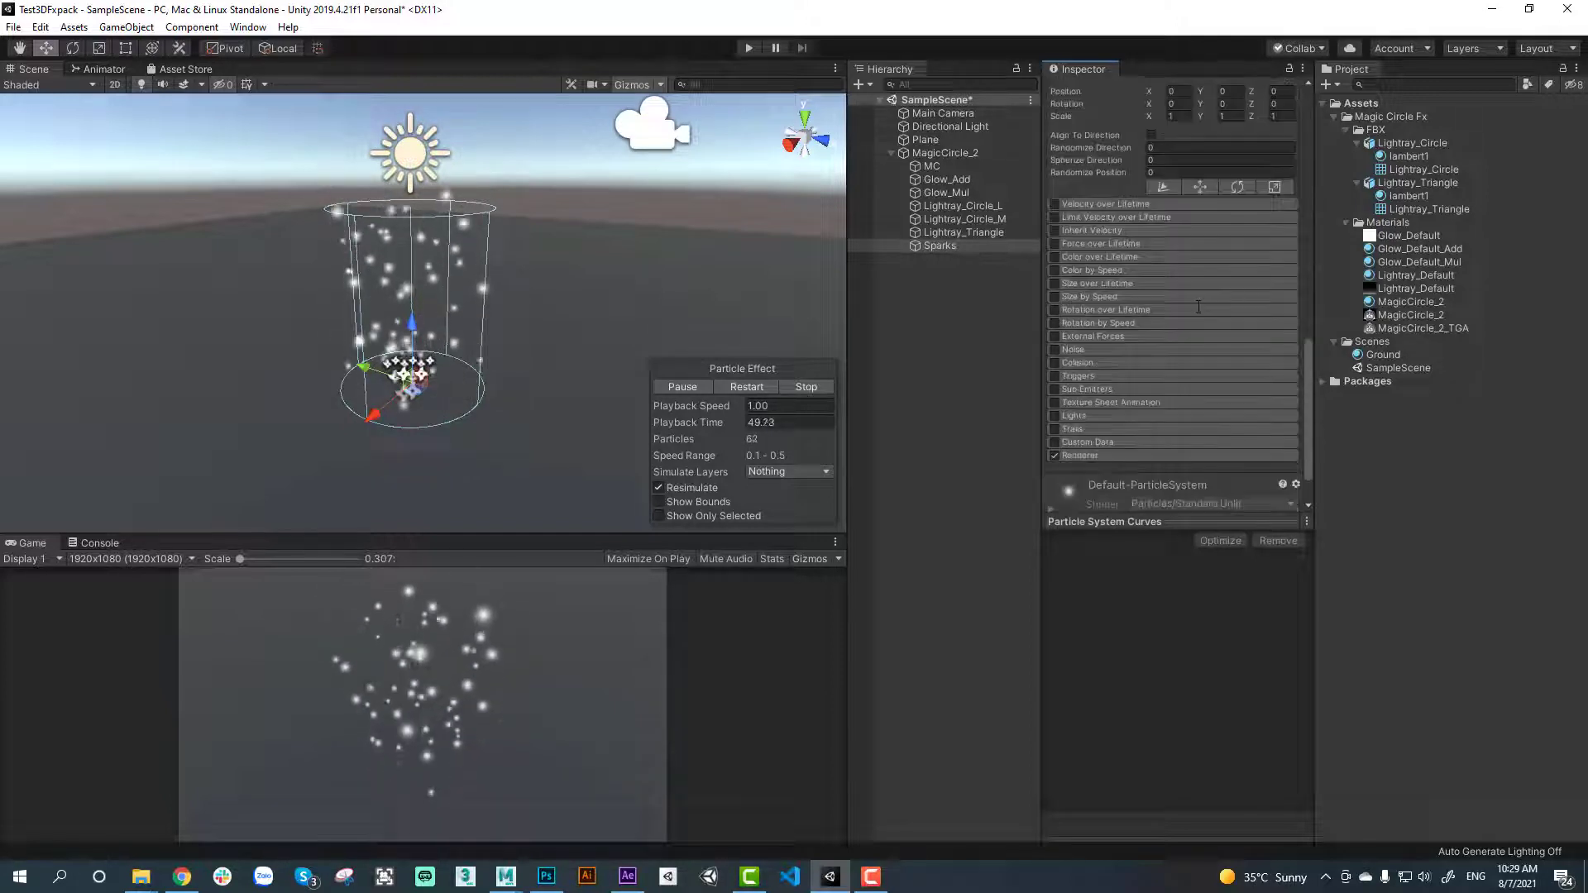
pyautogui.click(1054, 283)
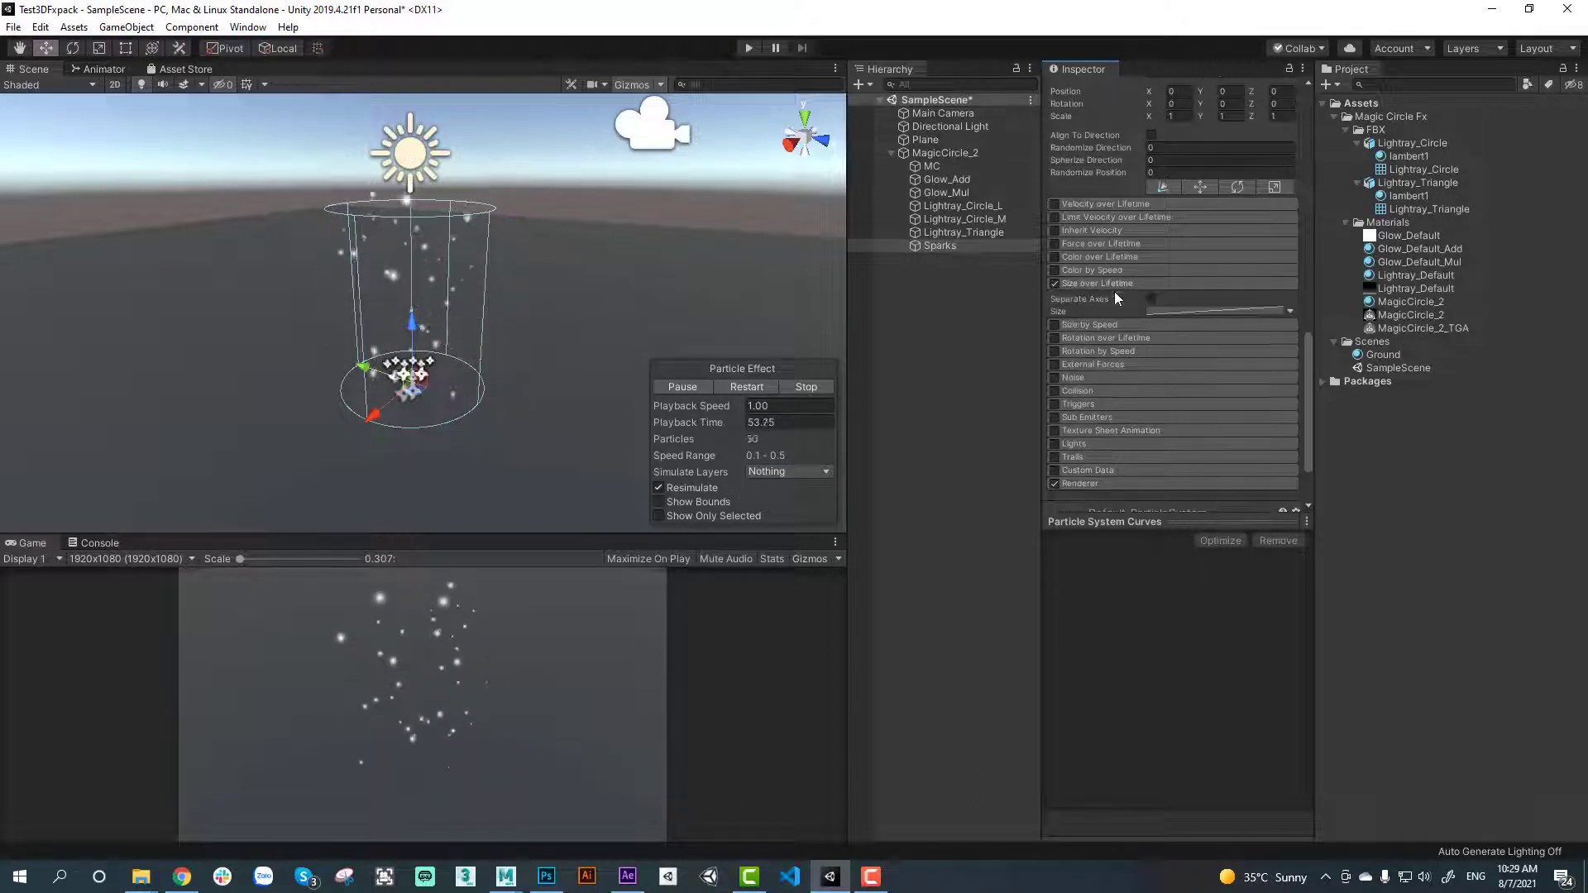
pyautogui.click(1174, 309)
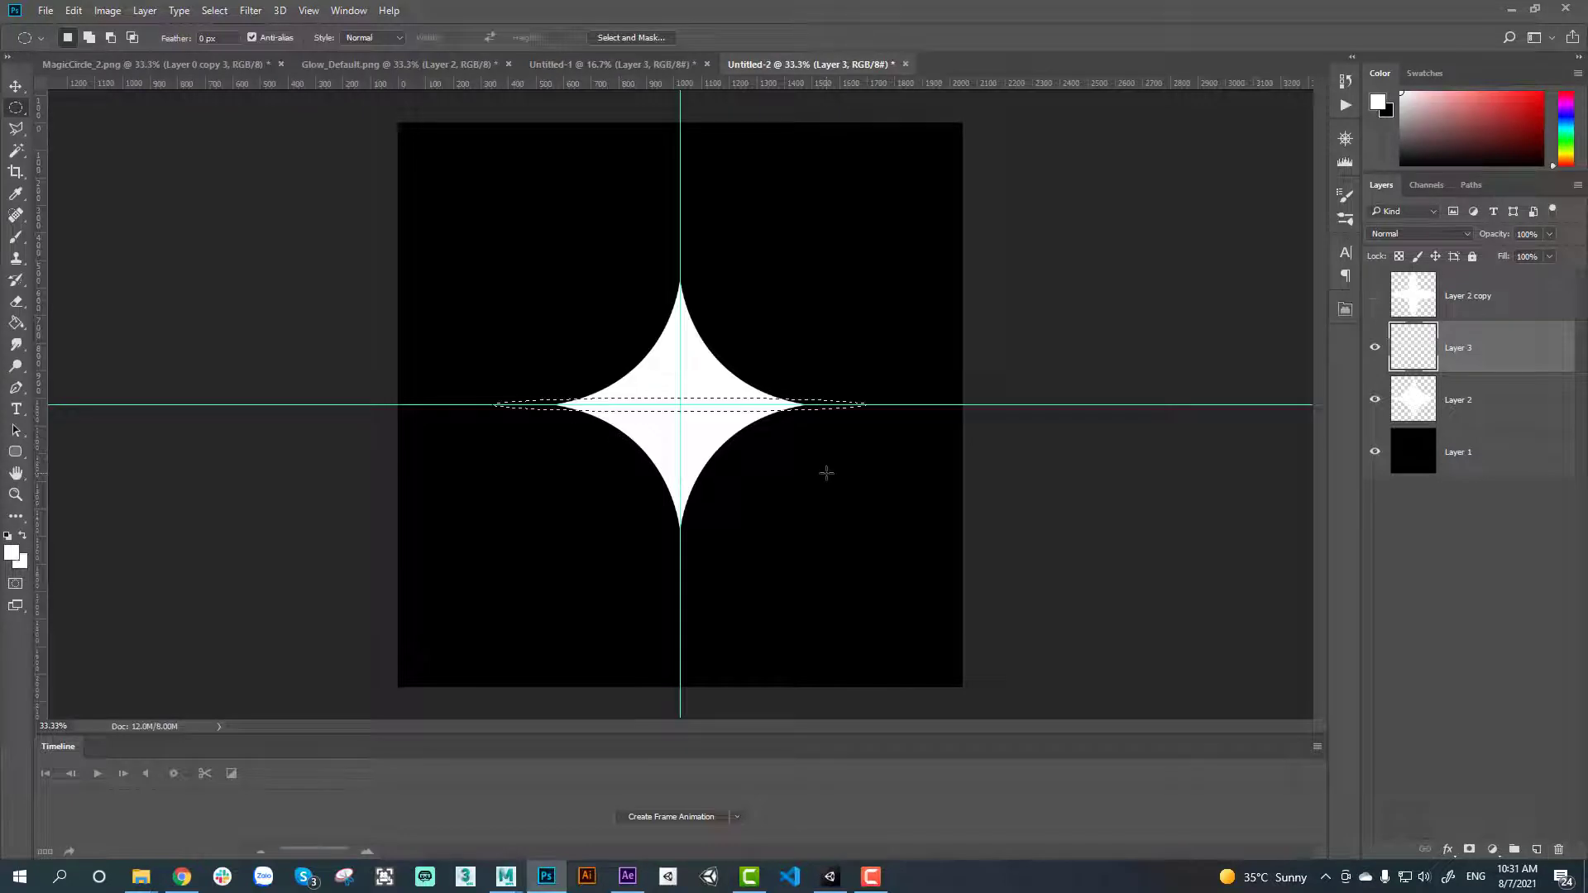
# Motion-blur the streak, add a rotated vertical copy for a star, and scale it to about 86%
pyautogui.hotkey('ctrl', 'alt', 'f')
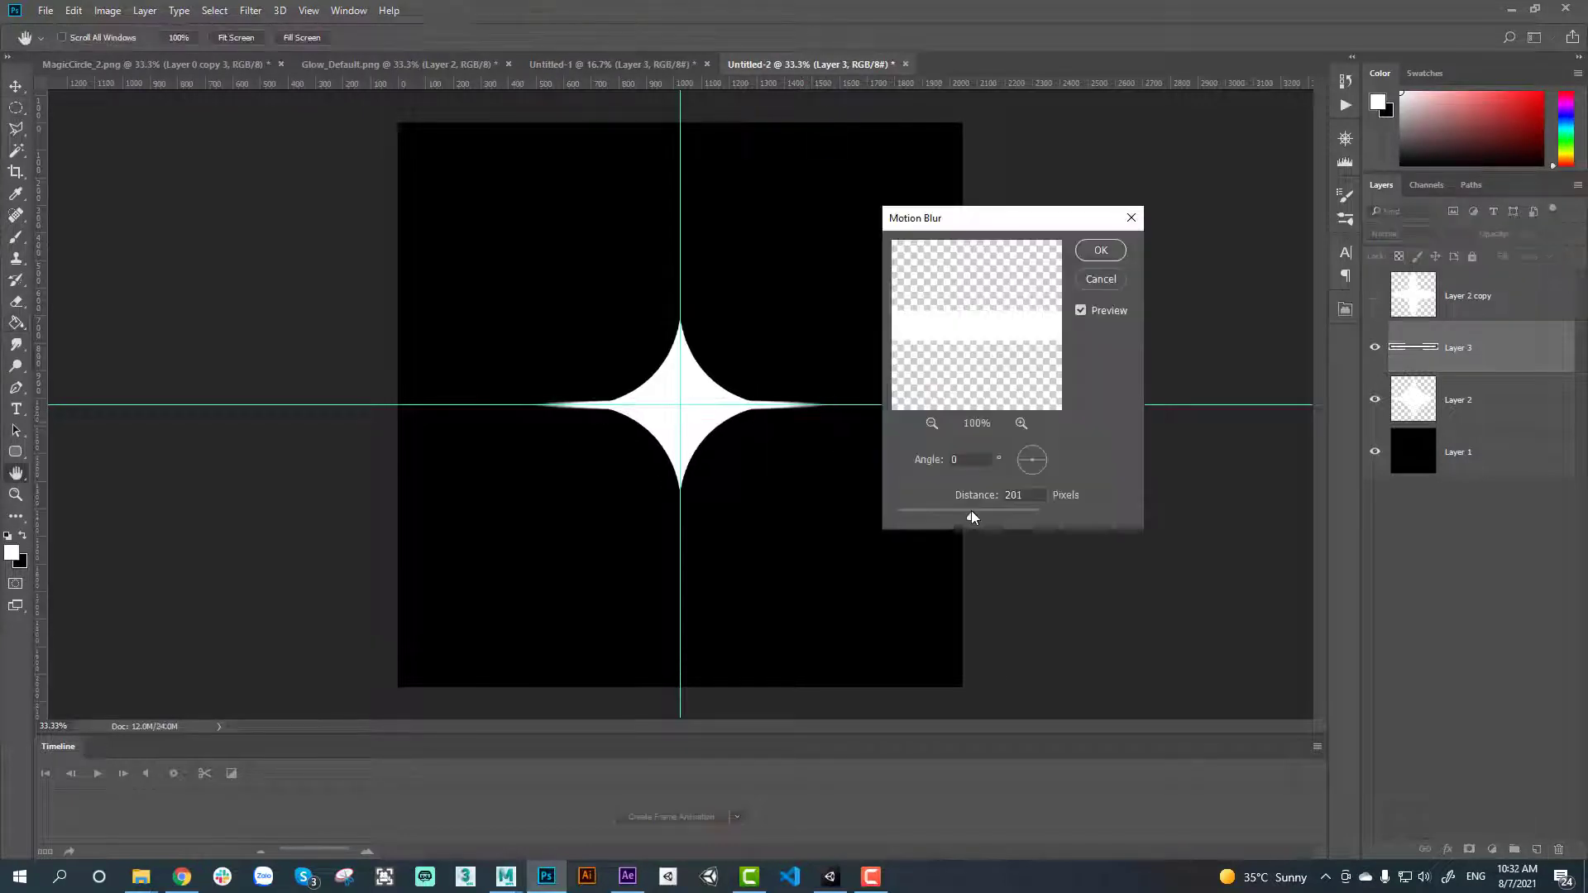
pyautogui.click(1100, 252)
pyautogui.hotkey('ctrl', 'j')
pyautogui.hotkey('ctrl', 't')
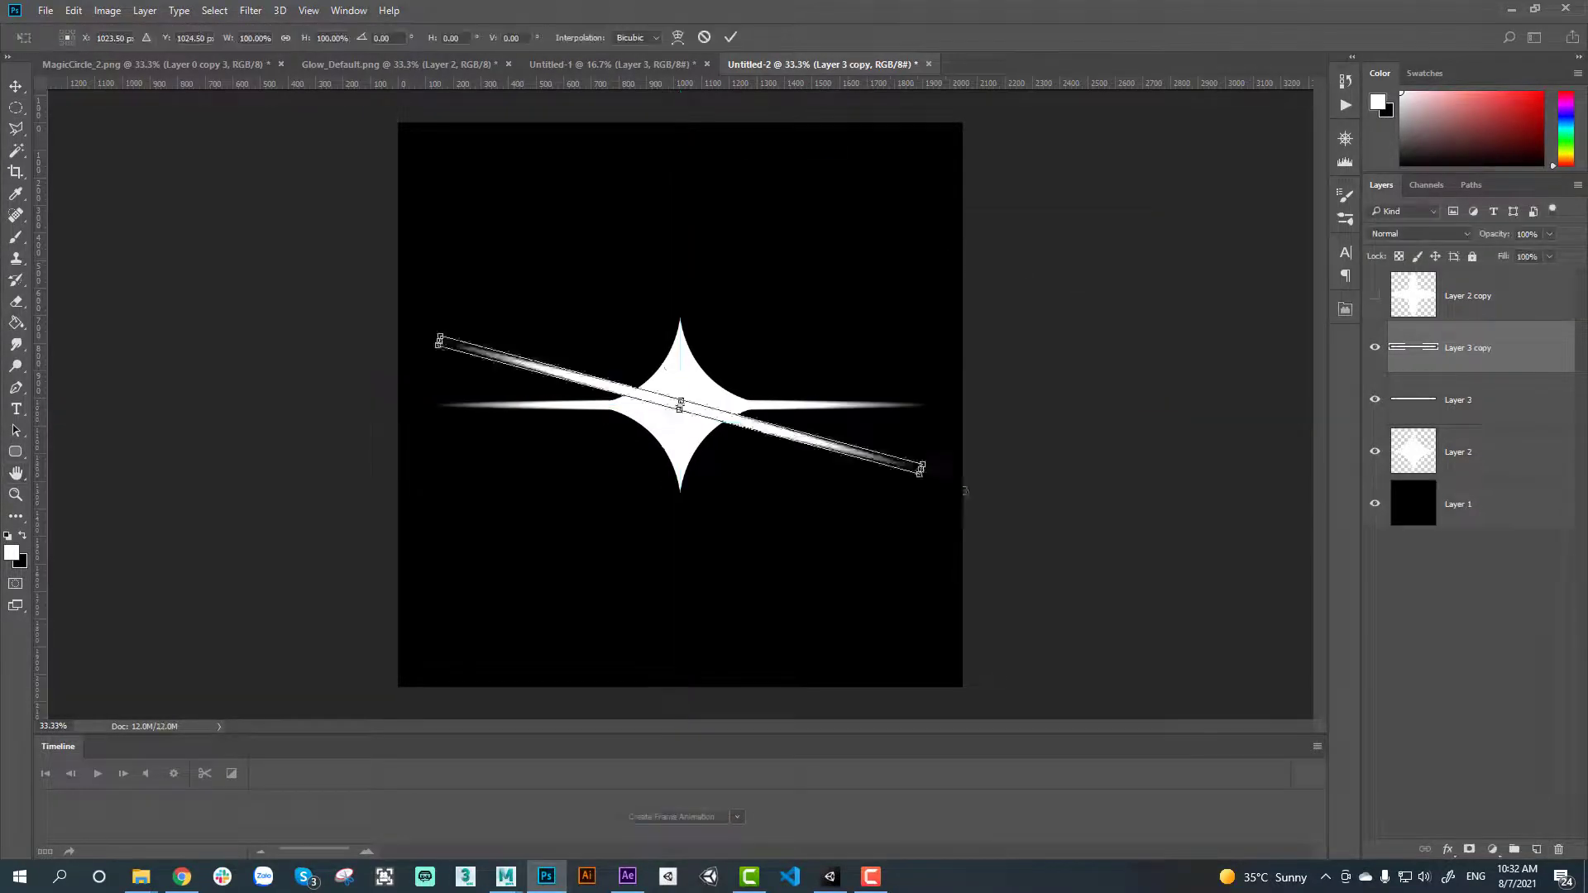
pyautogui.moveTo(836, 430); pyautogui.dragTo(745, 541)
pyautogui.press('Return')
pyautogui.hotkey('ctrl', 't')
pyautogui.moveTo(899, 186); pyautogui.dragTo(871, 215)
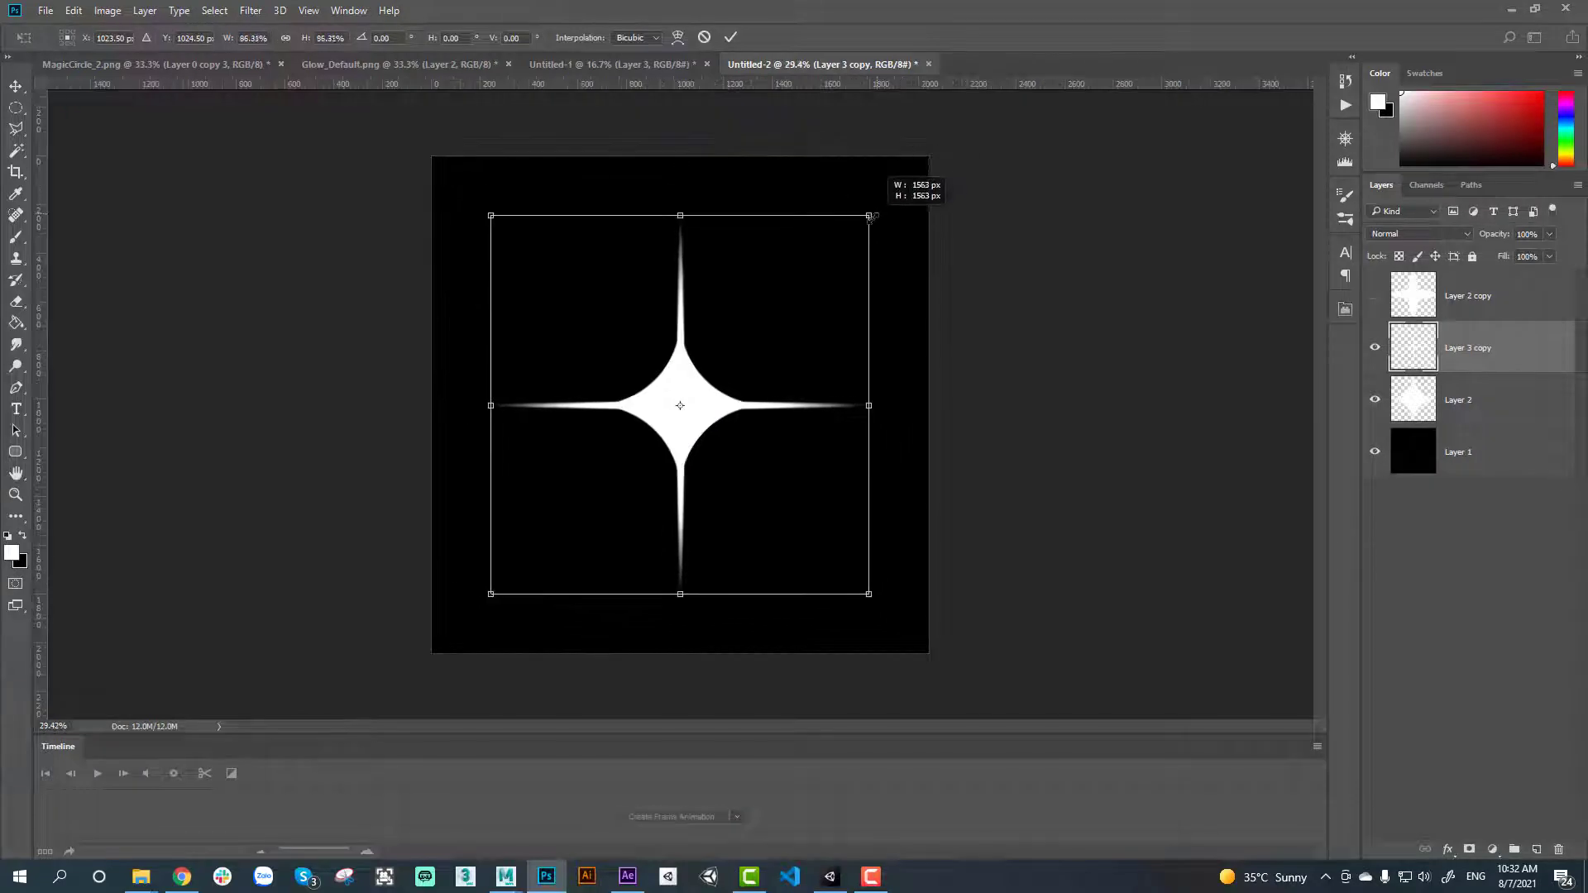
pyautogui.press('Return')
pyautogui.hotkey('ctrl', 'shift', 'alt', 'n')
pyautogui.press('b')
pyautogui.click(680, 396)
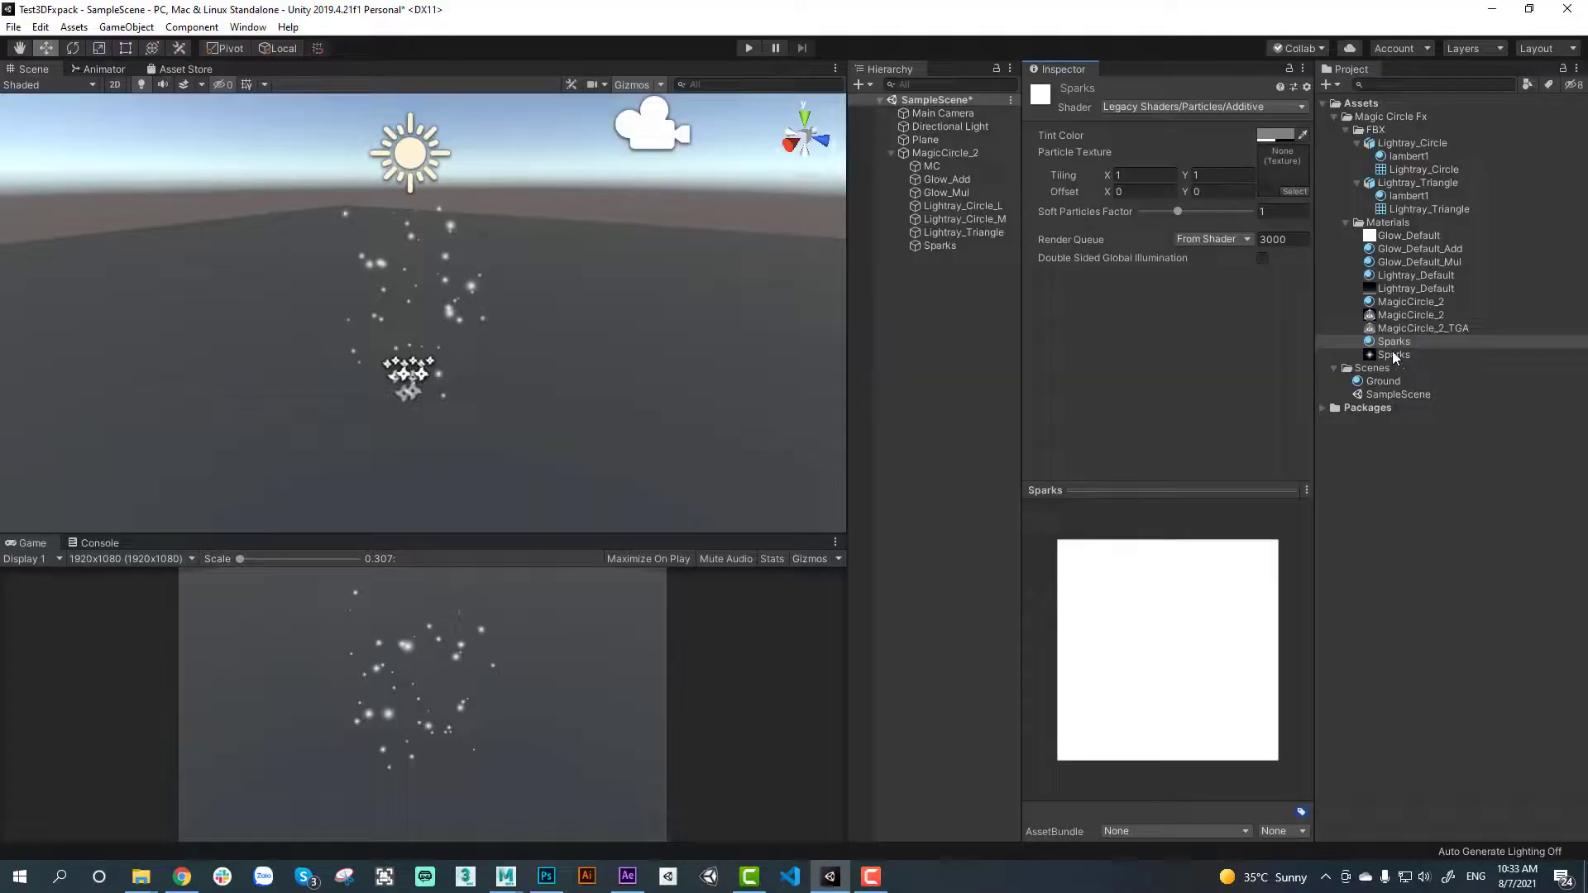
# Put the star texture on the Sparks material and lighten its tint colour
pyautogui.moveTo(1265, 206); pyautogui.dragTo(1281, 165)
pyautogui.click(1274, 133)
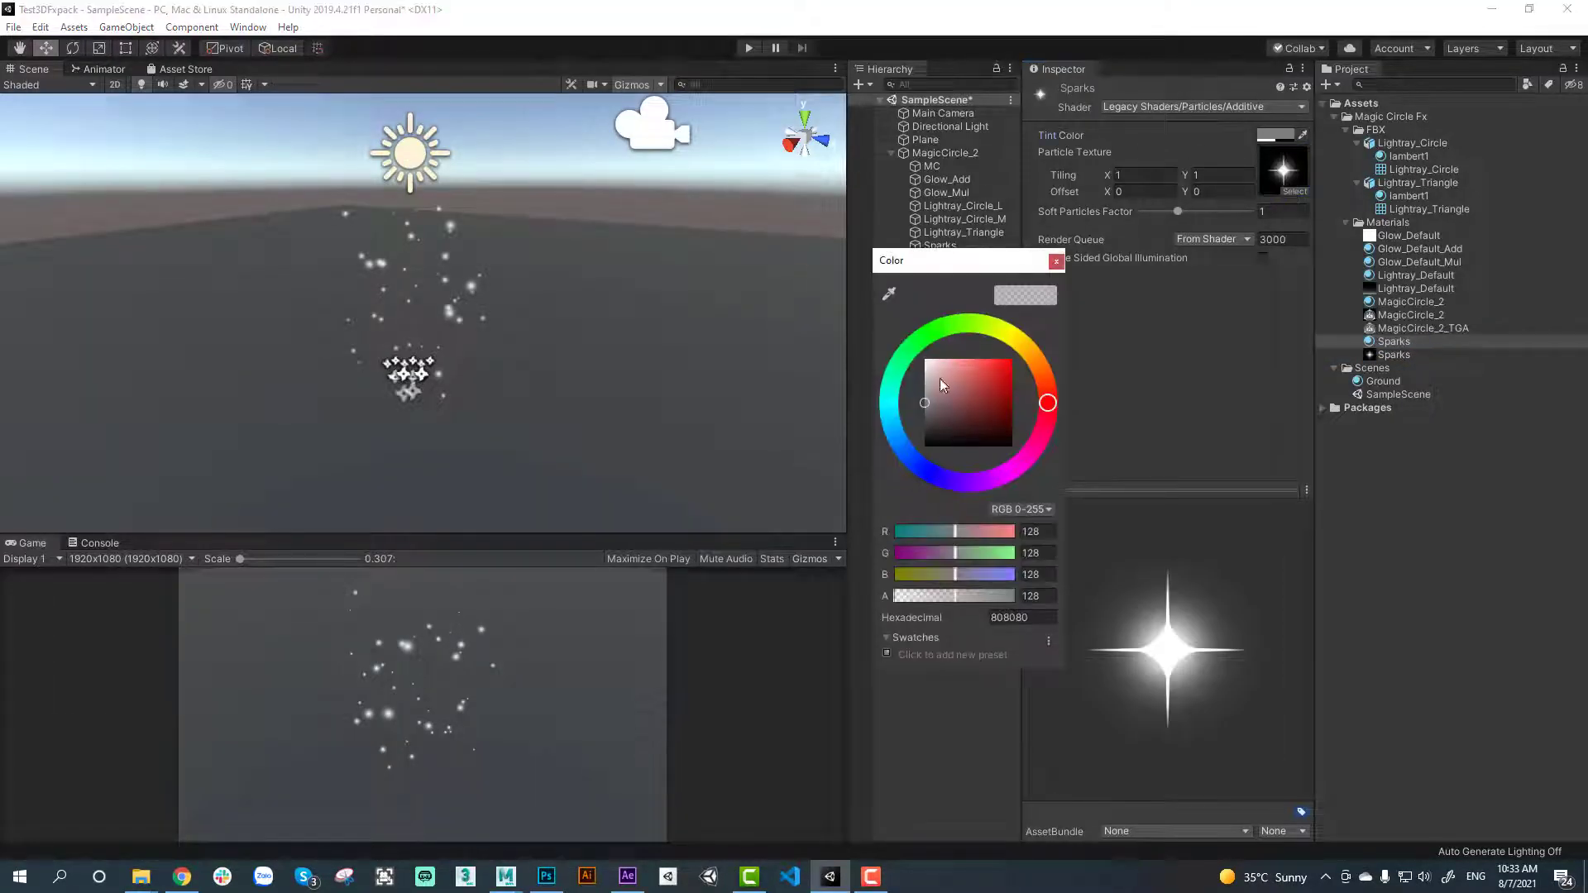
pyautogui.moveTo(939, 379)
pyautogui.mouseDown()
pyautogui.moveTo(924, 358)
pyautogui.moveTo(901, 400)
pyautogui.mouseUp()
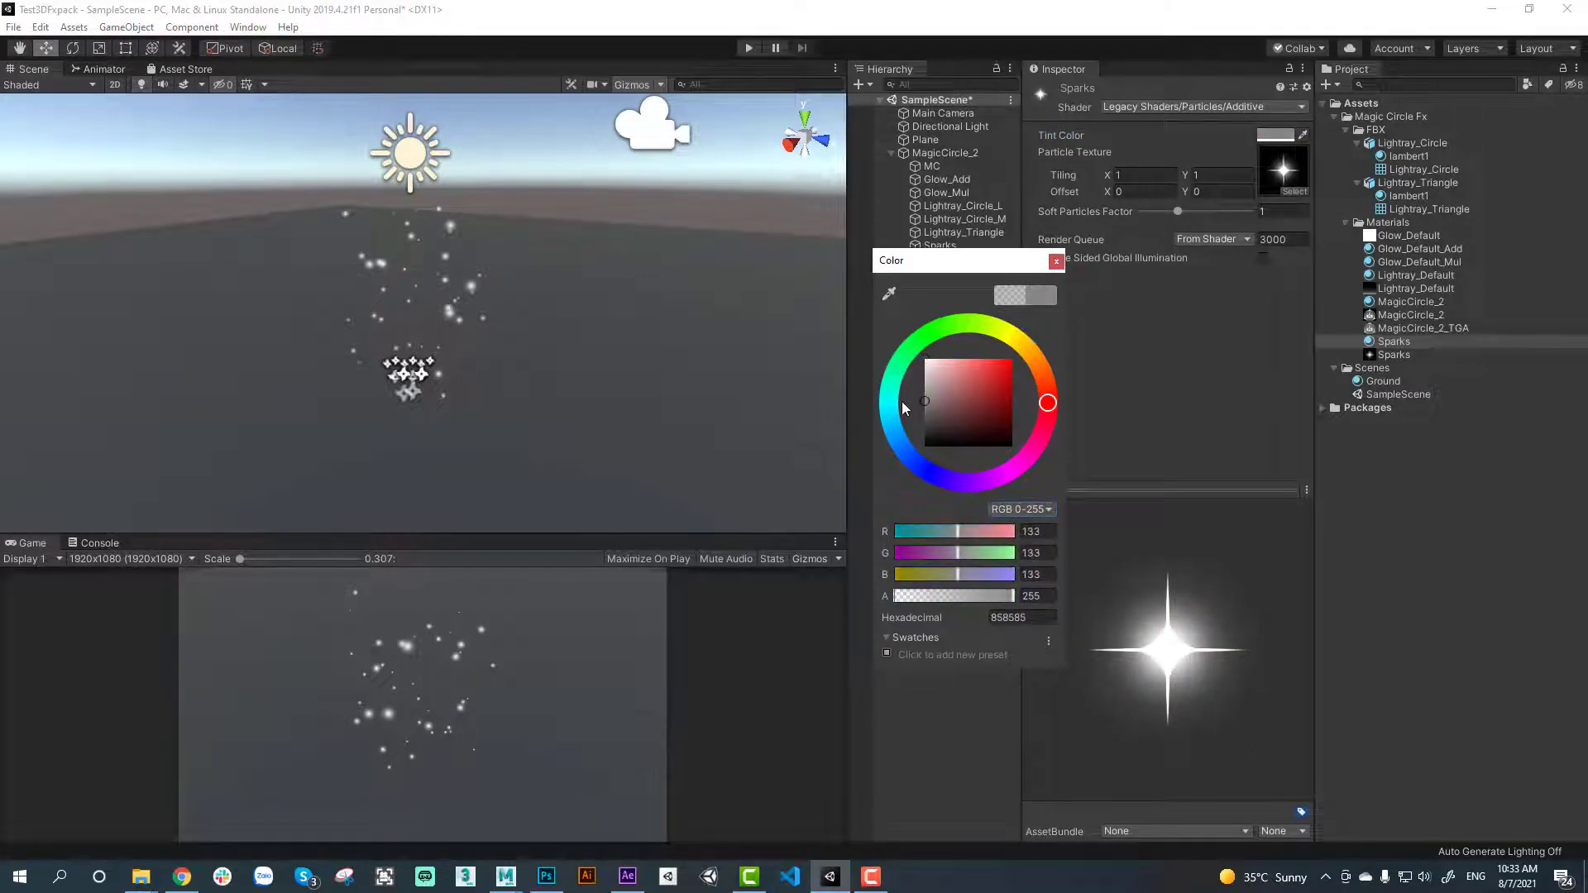
# Set the sparks' noise strength to 0.1 and finish their blue colour gradient
pyautogui.click(1054, 330)
pyautogui.click(1144, 359)
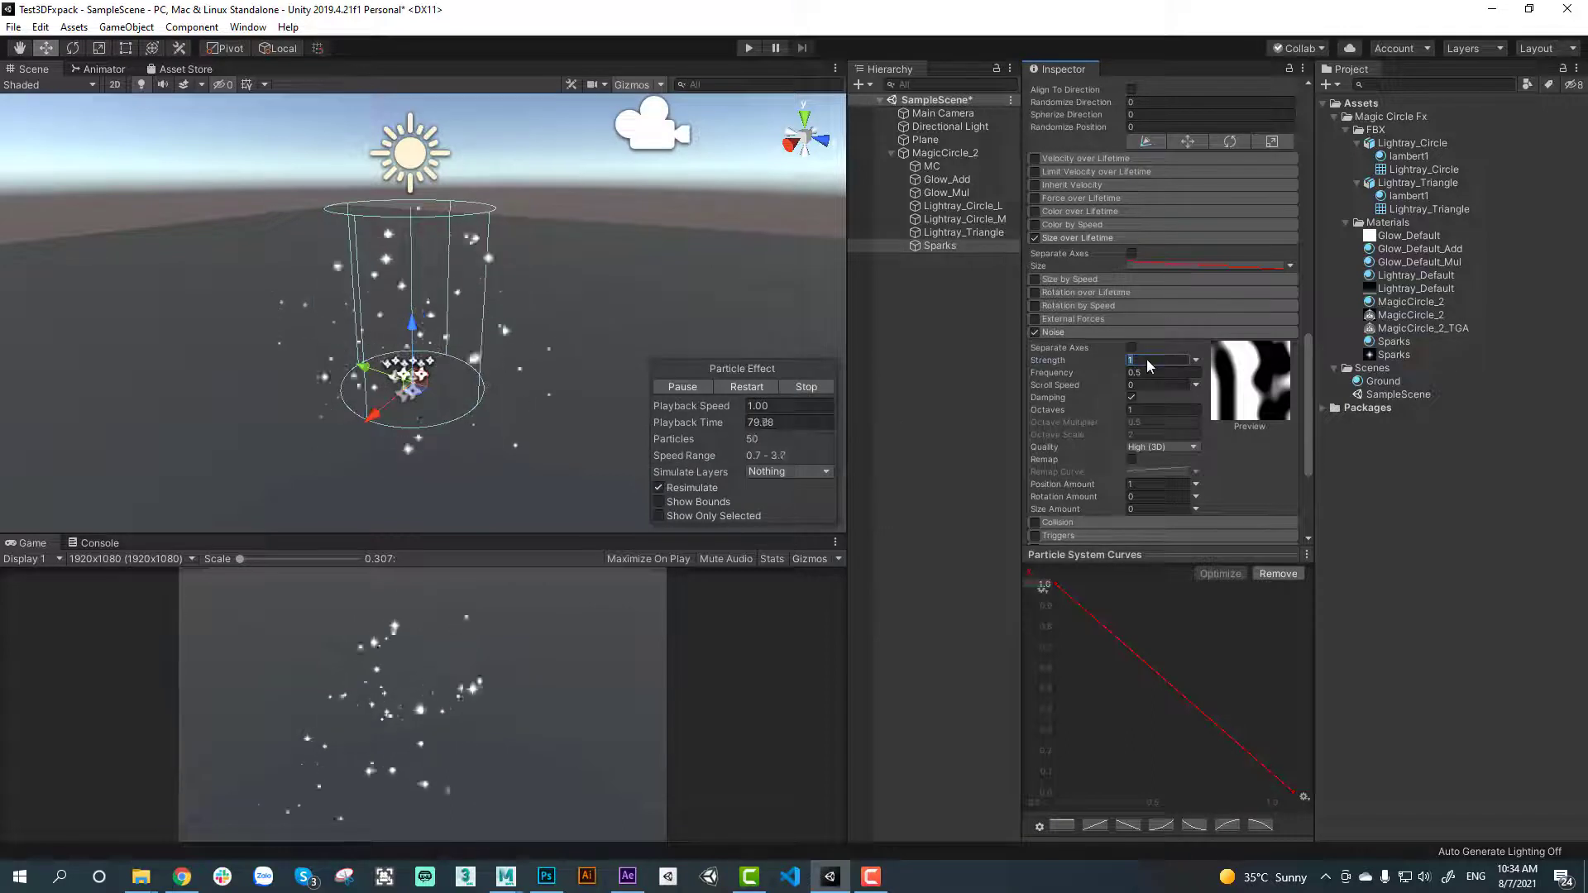
pyautogui.write('0.1')
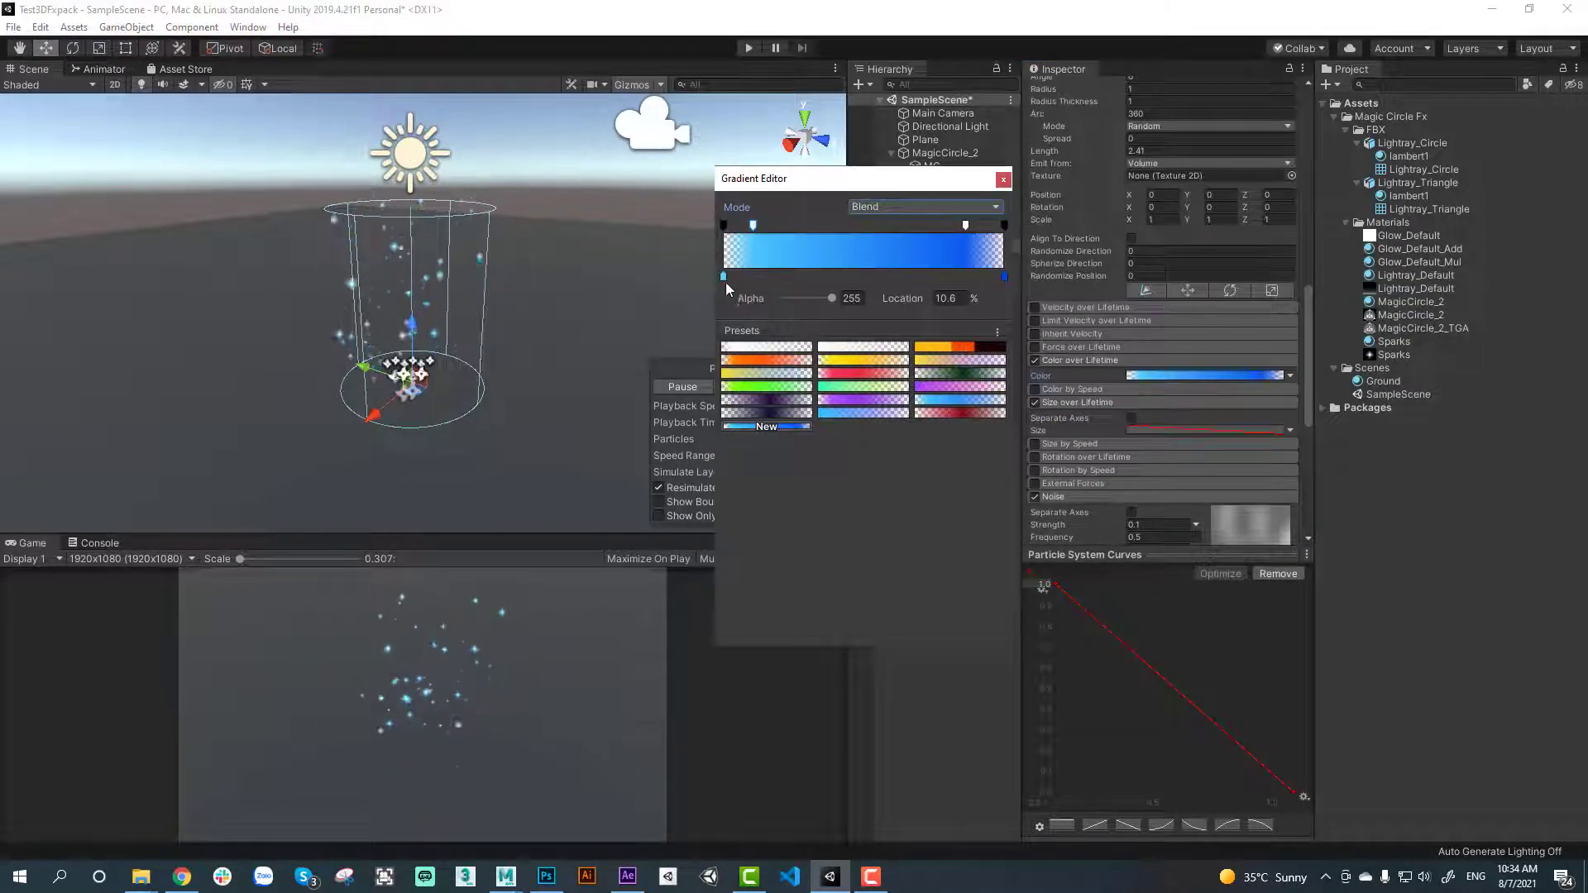
pyautogui.click(1107, 406)
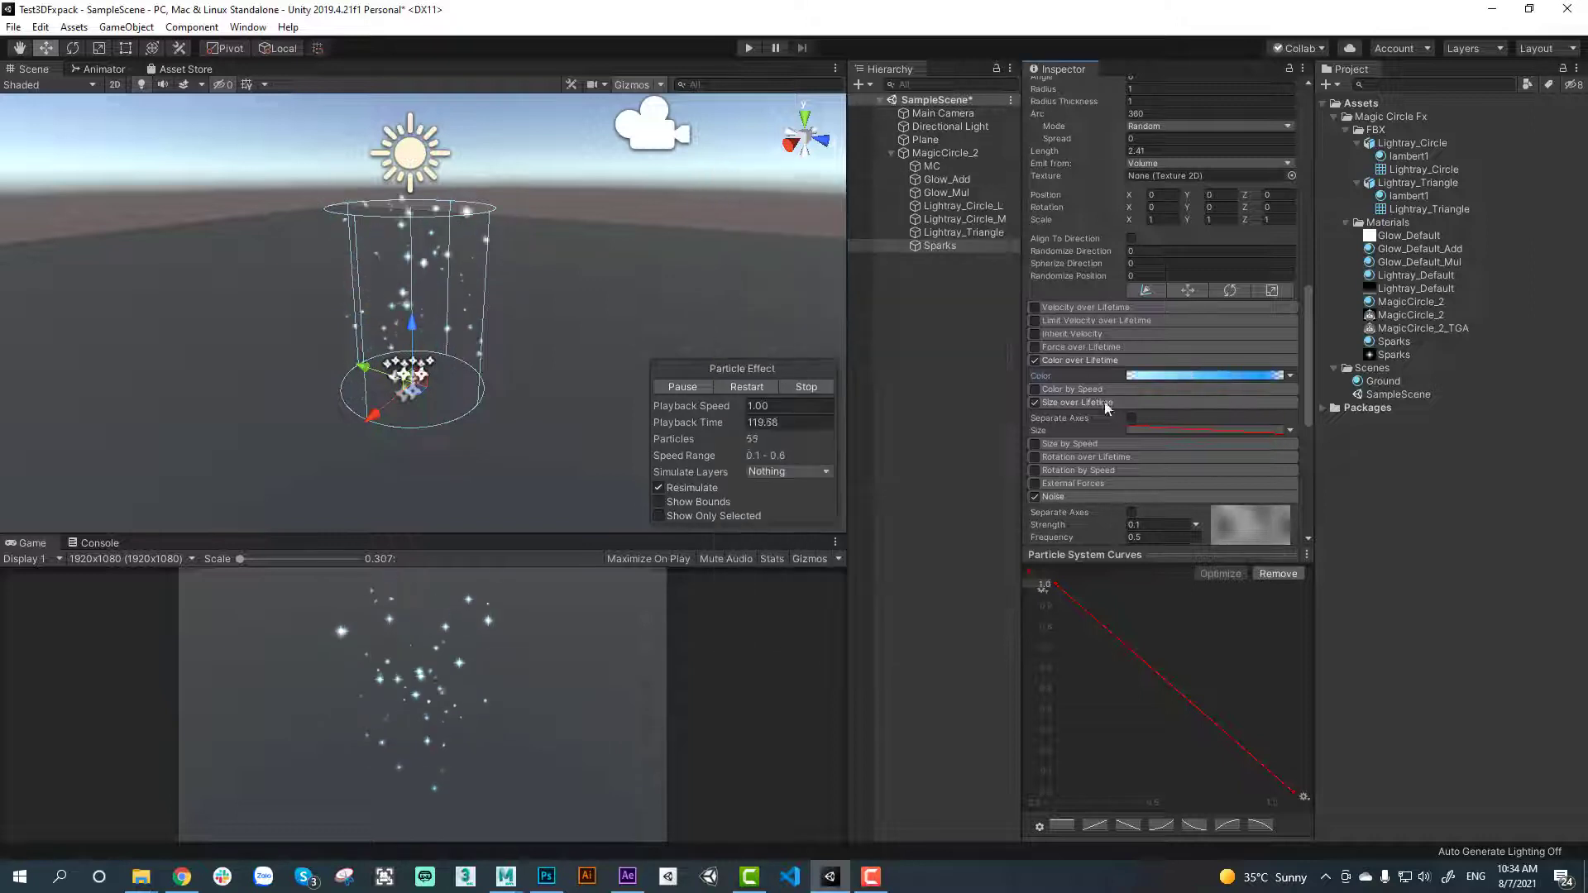
# Add and move keys on the size curve so spark size dips and spikes
pyautogui.doubleClick(1090, 617)
pyautogui.moveTo(1091, 617); pyautogui.dragTo(1110, 635)
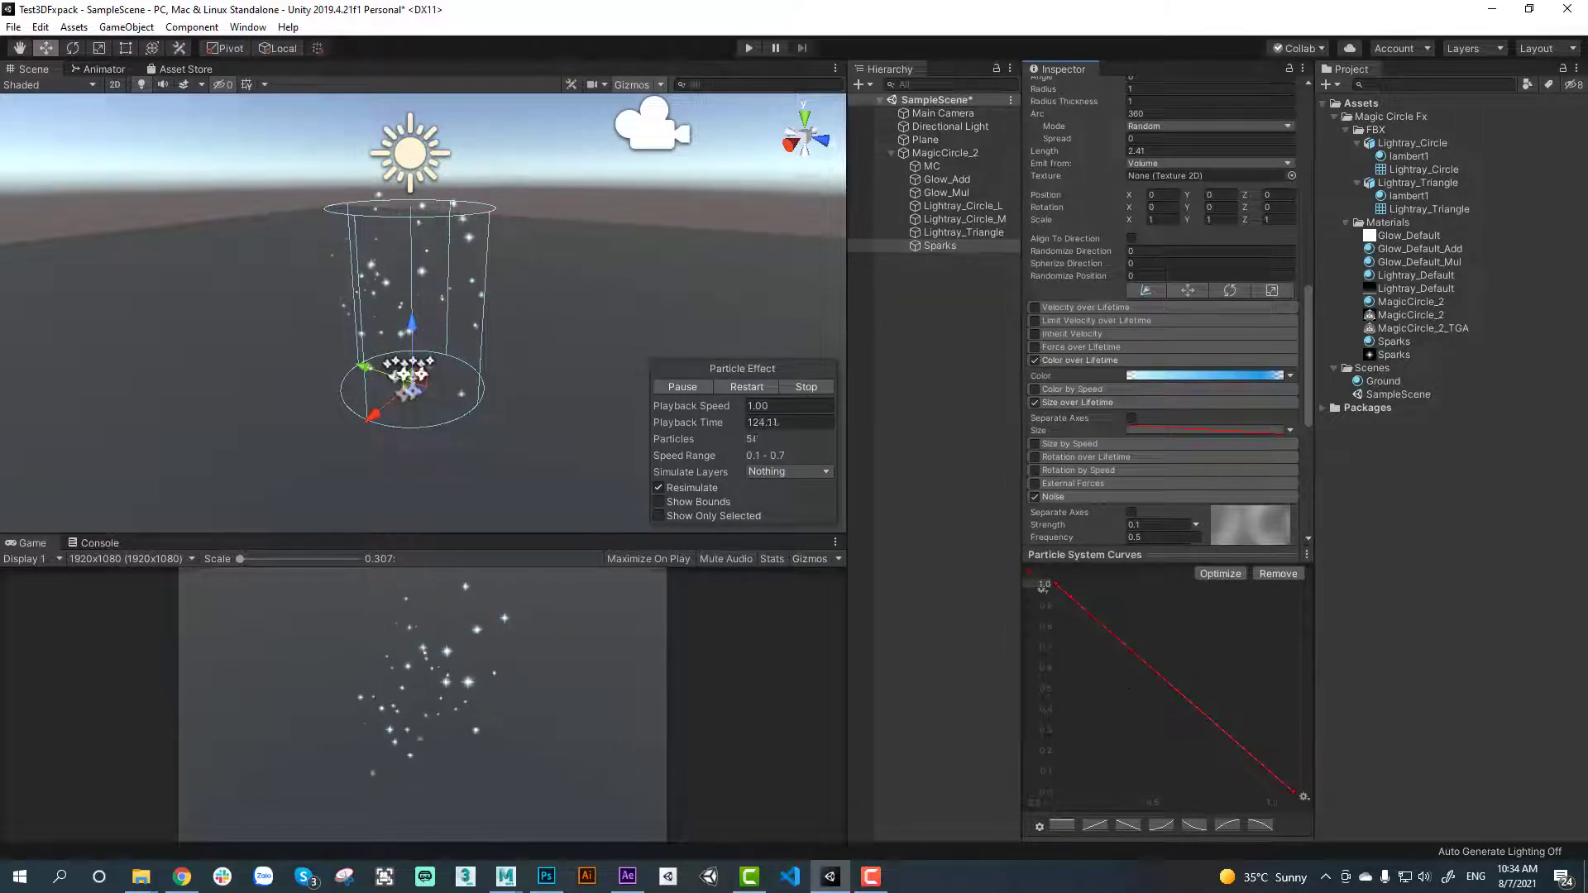
pyautogui.moveTo(1139, 699); pyautogui.dragTo(1168, 775)
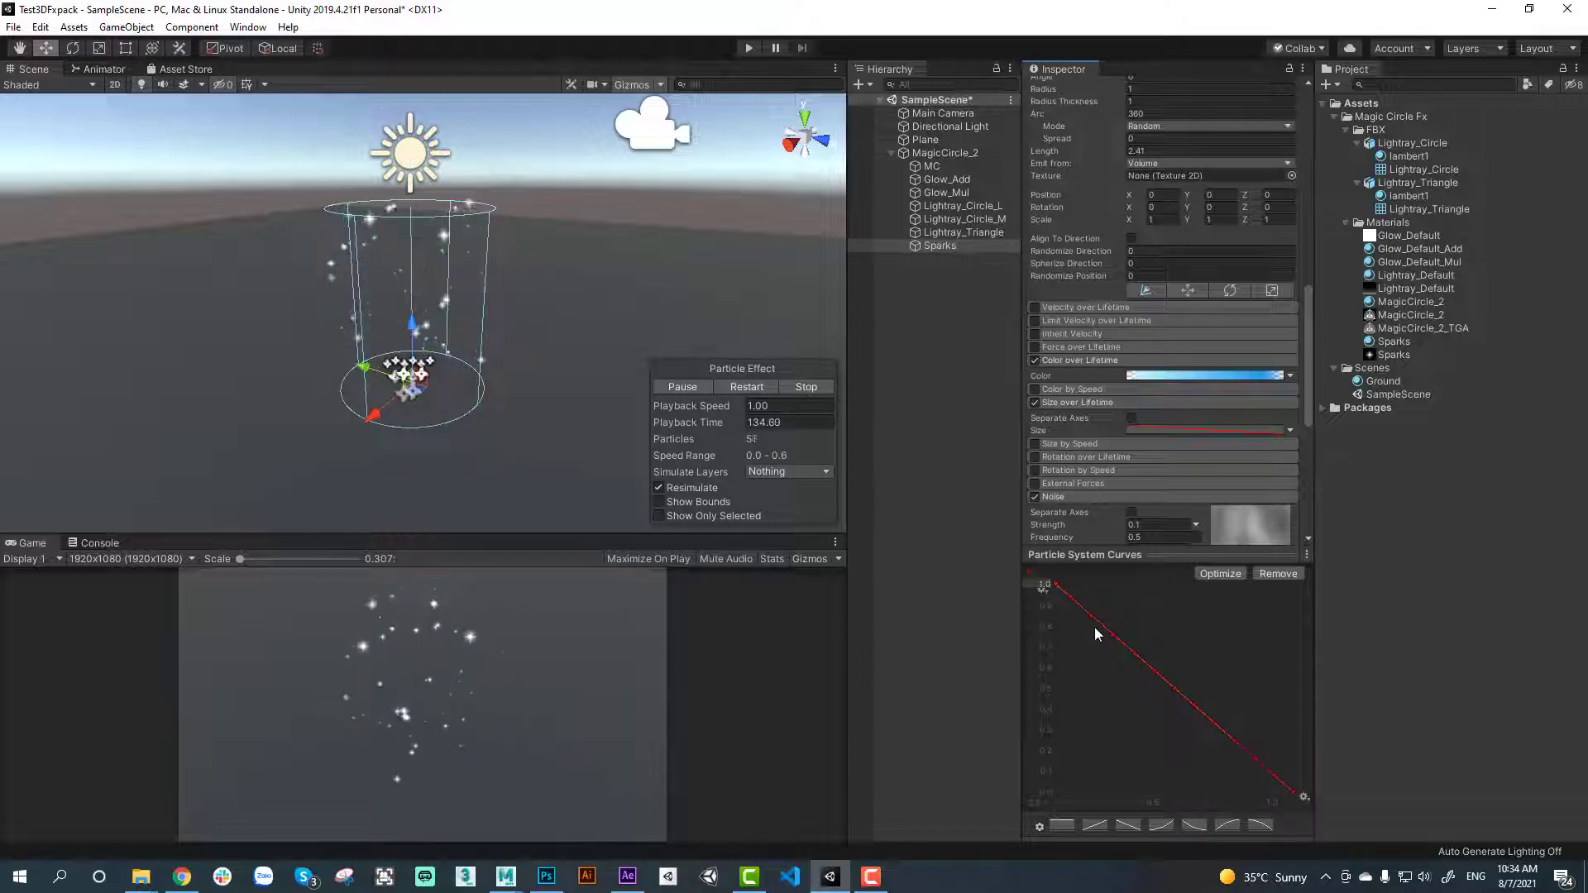
pyautogui.moveTo(1076, 606)
pyautogui.mouseDown()
pyautogui.moveTo(1086, 662)
pyautogui.moveTo(1167, 618)
pyautogui.mouseUp()
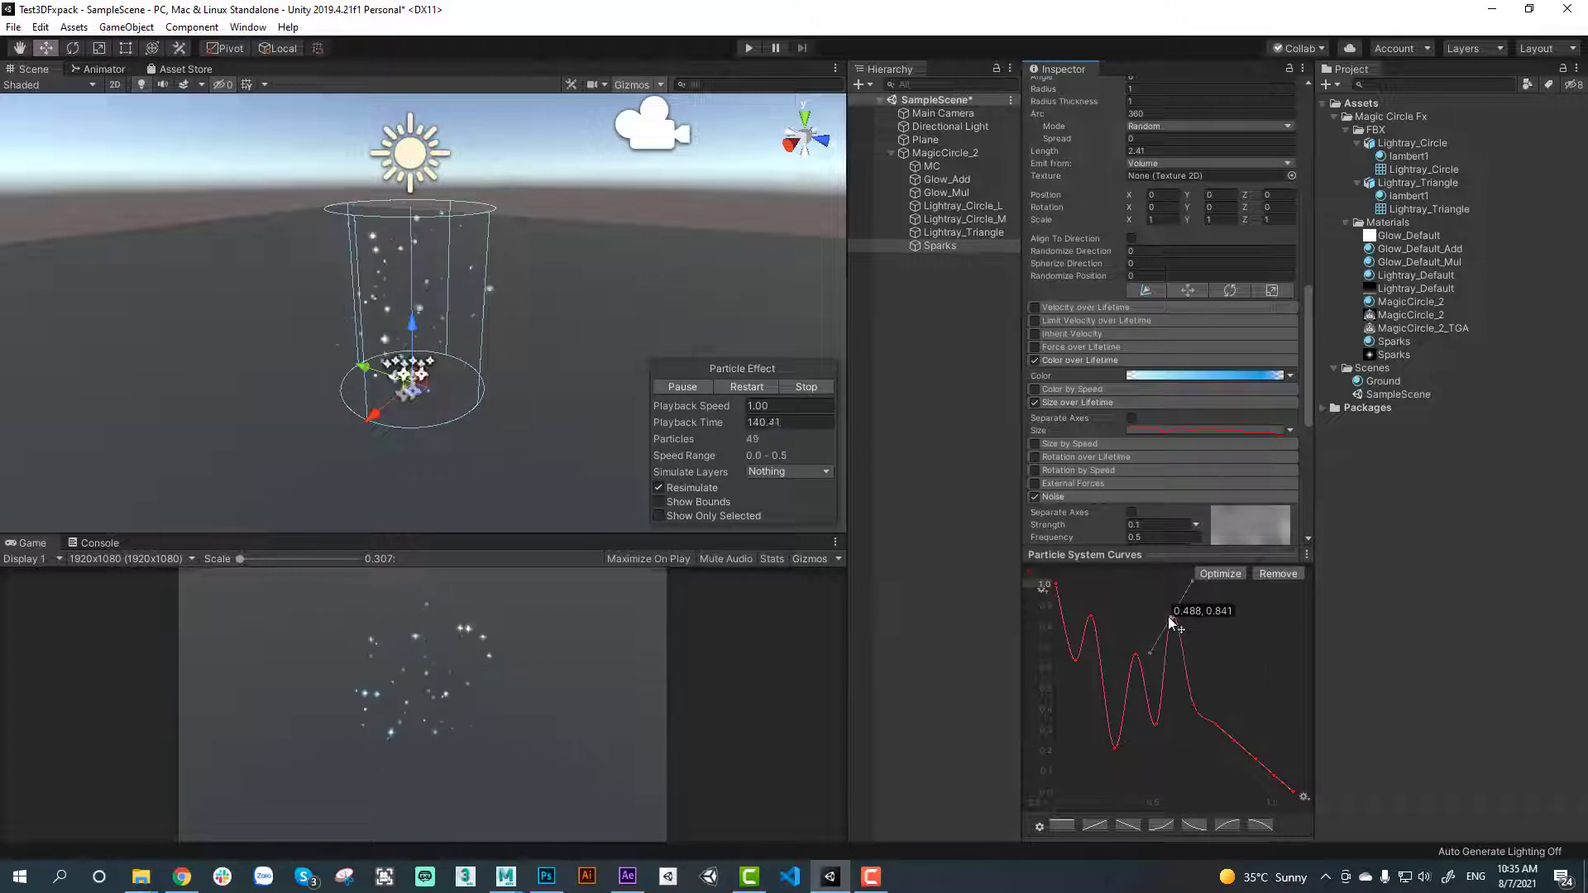
pyautogui.moveTo(1256, 759); pyautogui.dragTo(1267, 671)
# Select all effect parts, restart playback, and orbit to view the circle tilted
pyautogui.keyDown('shift'); pyautogui.click(931, 165); pyautogui.keyUp('shift')
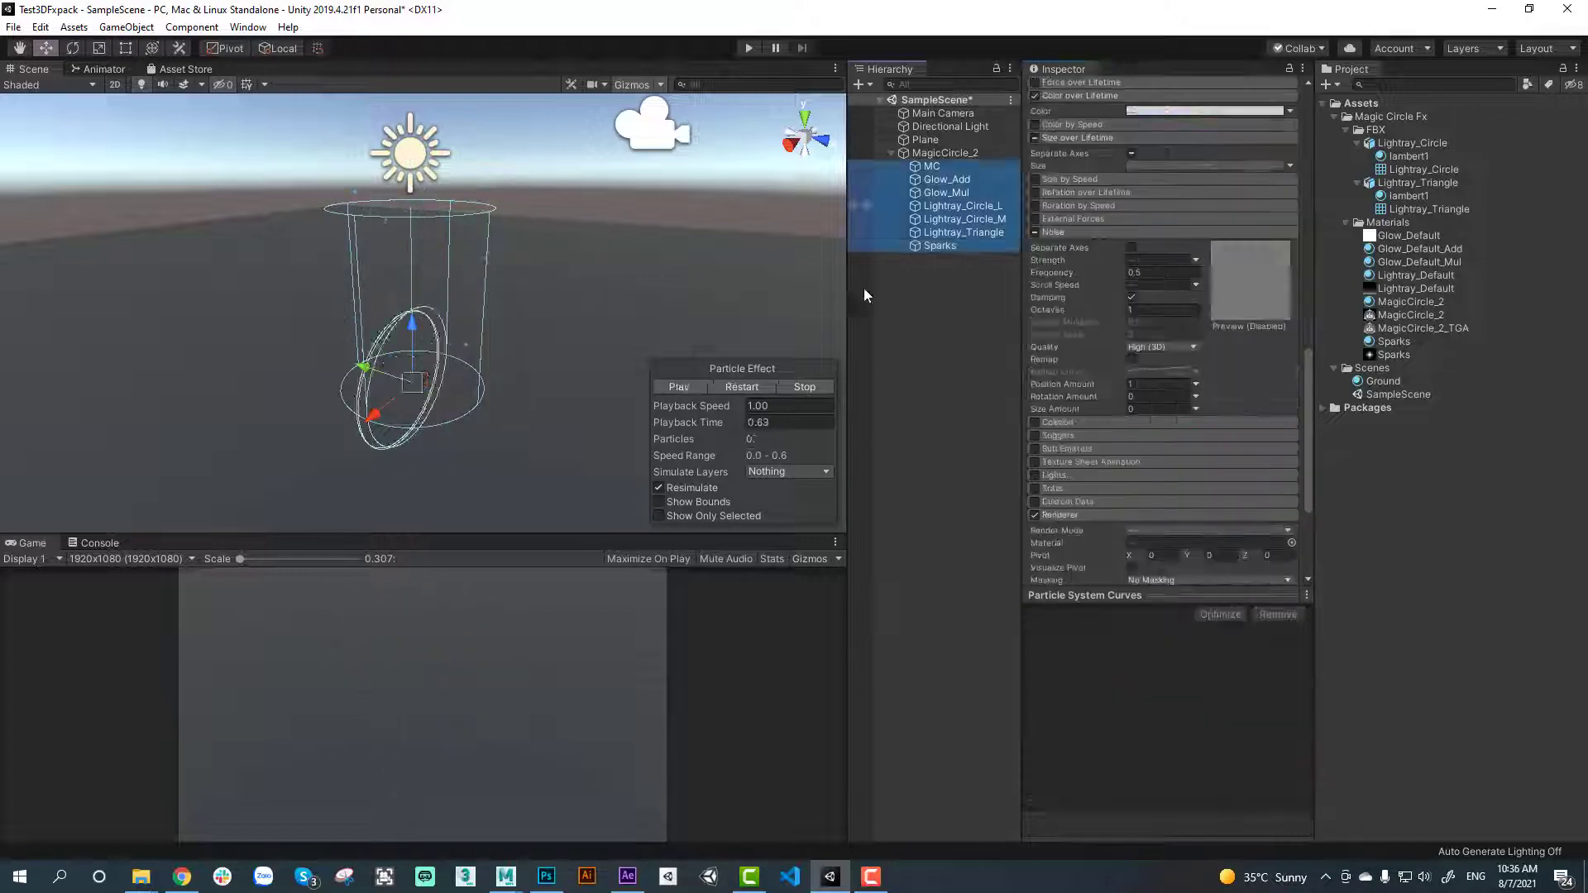
pyautogui.click(800, 387)
pyautogui.click(747, 389)
pyautogui.keyDown('alt'); pyautogui.moveTo(546, 265); pyautogui.dragTo(470, 206); pyautogui.keyUp('alt')
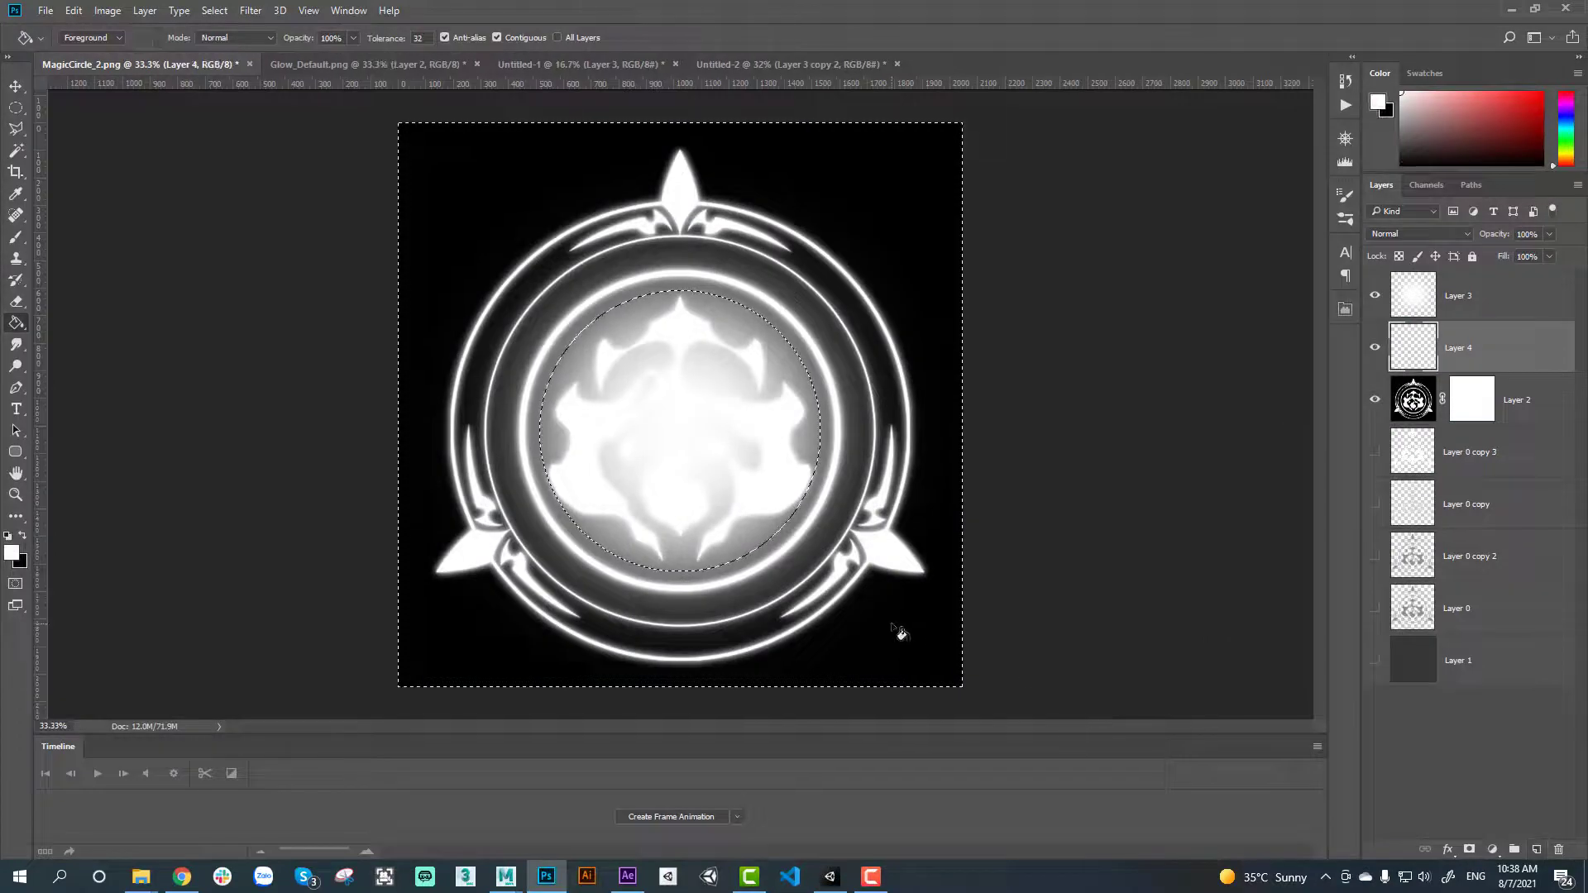
# Enlarge the radial glow, hide Layer 3, and select Layer 5's pixels
pyautogui.hotkey('ctrl', 't')
pyautogui.keyDown('alt'); pyautogui.moveTo(963, 123); pyautogui.dragTo(1082, 114); pyautogui.keyUp('alt')
pyautogui.press('Return')
pyautogui.click(1375, 295)
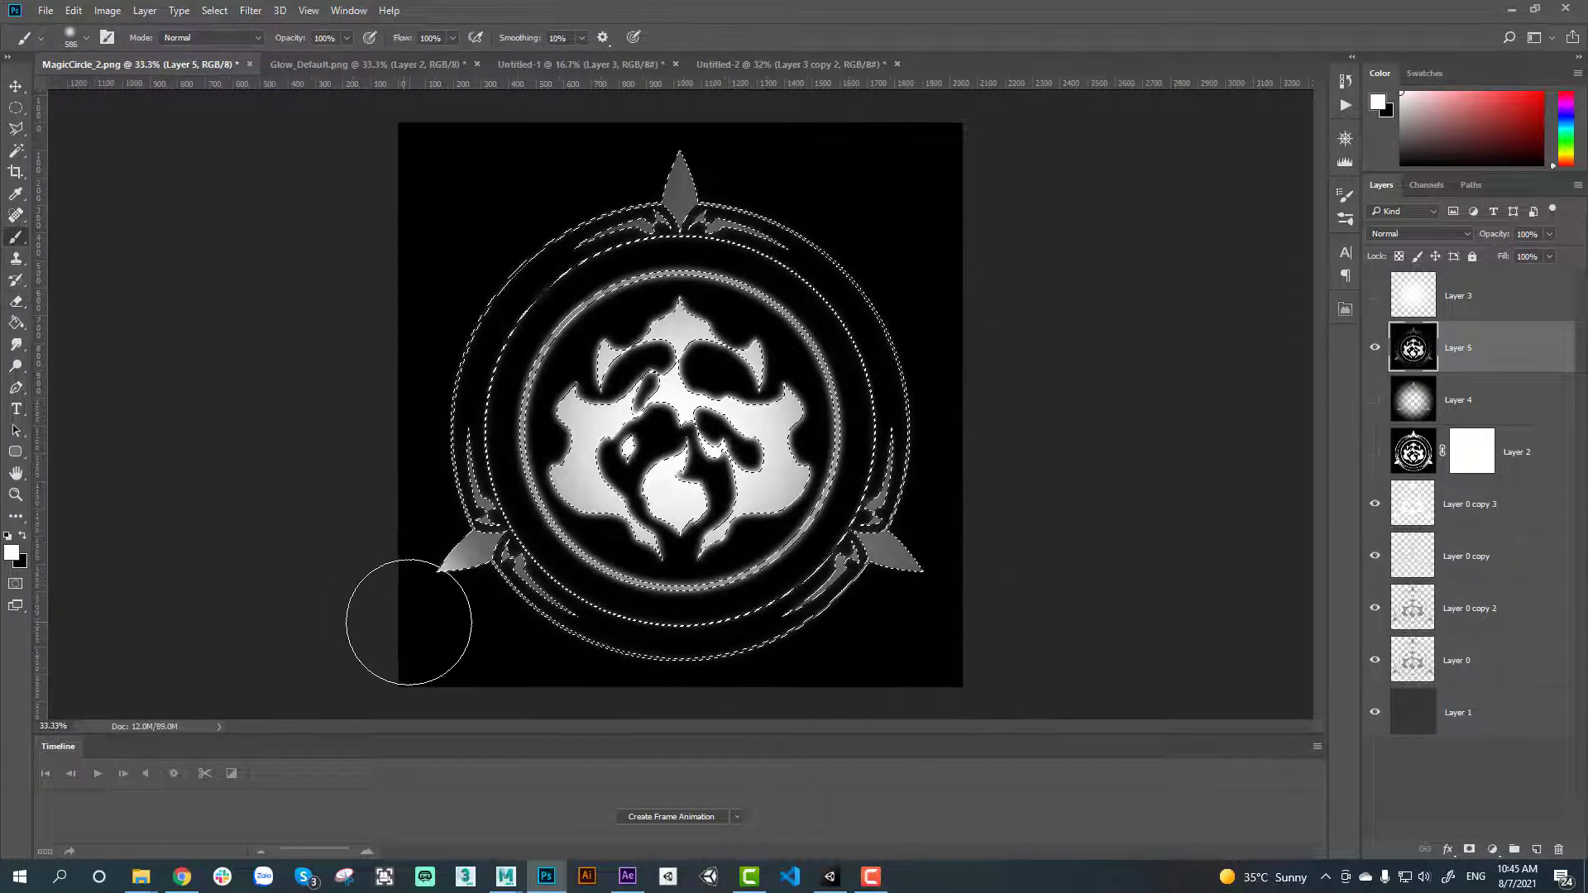
pyautogui.hotkey('ctrl', '-')
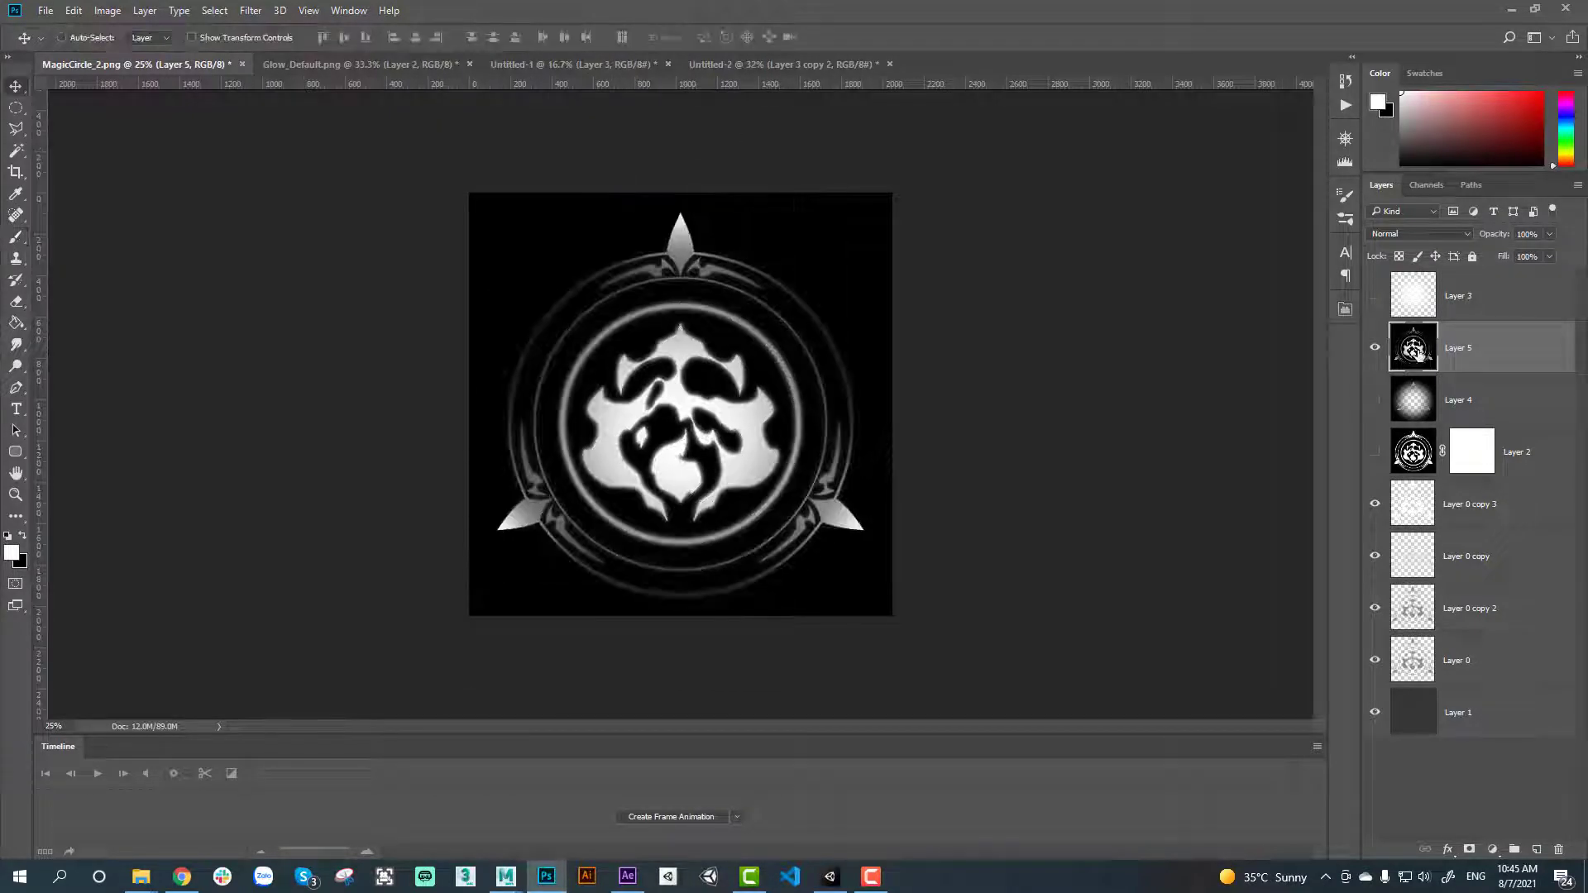
pyautogui.keyDown('ctrl'); pyautogui.click(1394, 335); pyautogui.keyUp('ctrl')
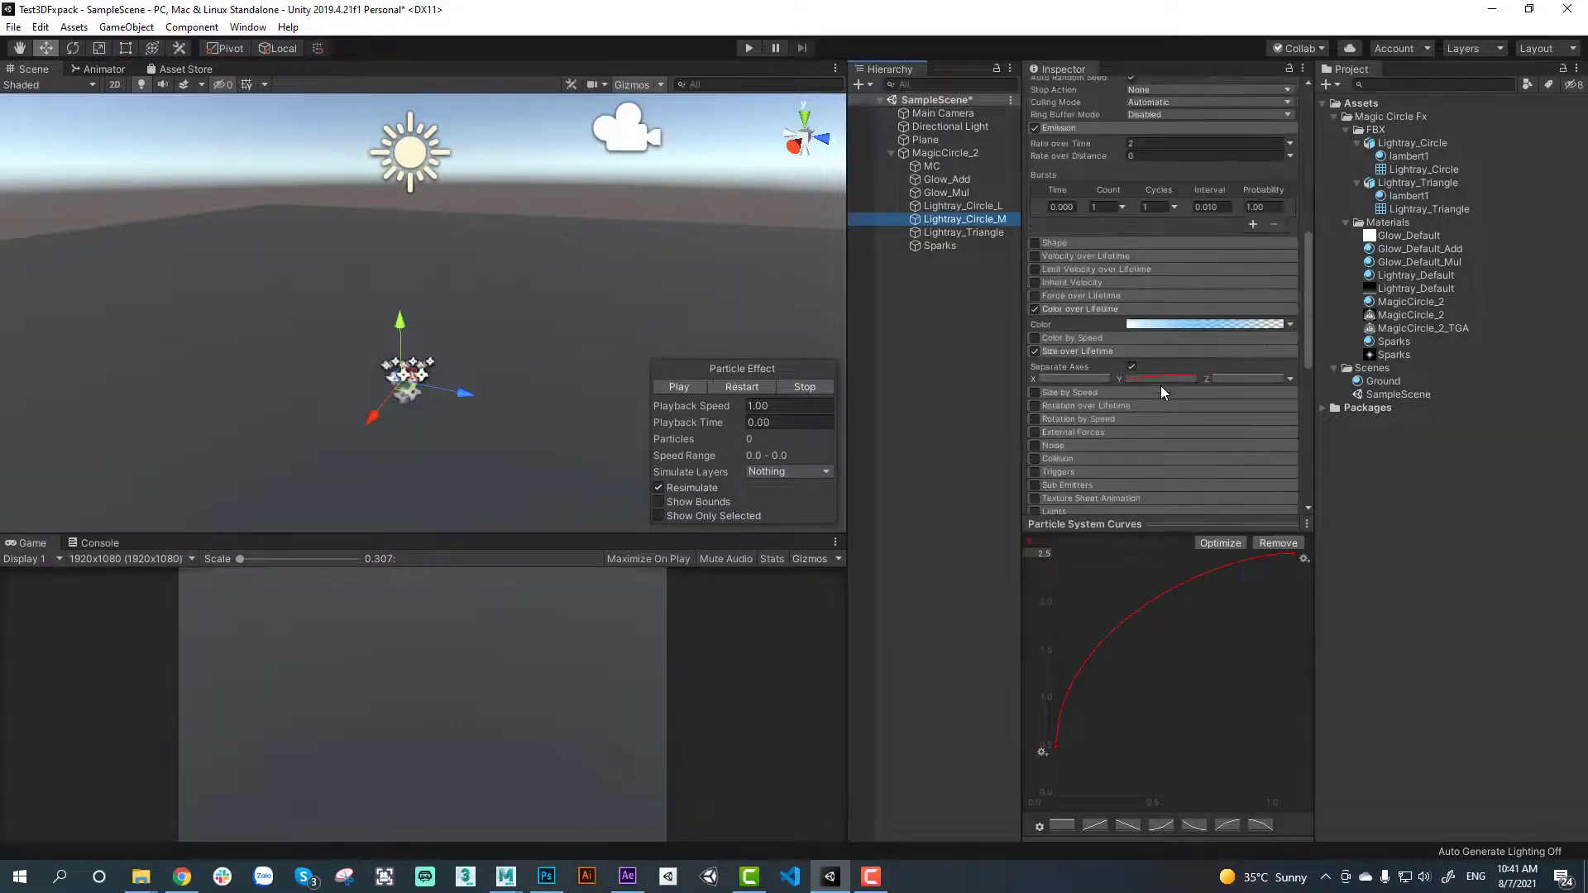
# Give Lightray_Circle_M a descending X size curve with adjusted tangents and copy it to Z
pyautogui.click(1075, 378)
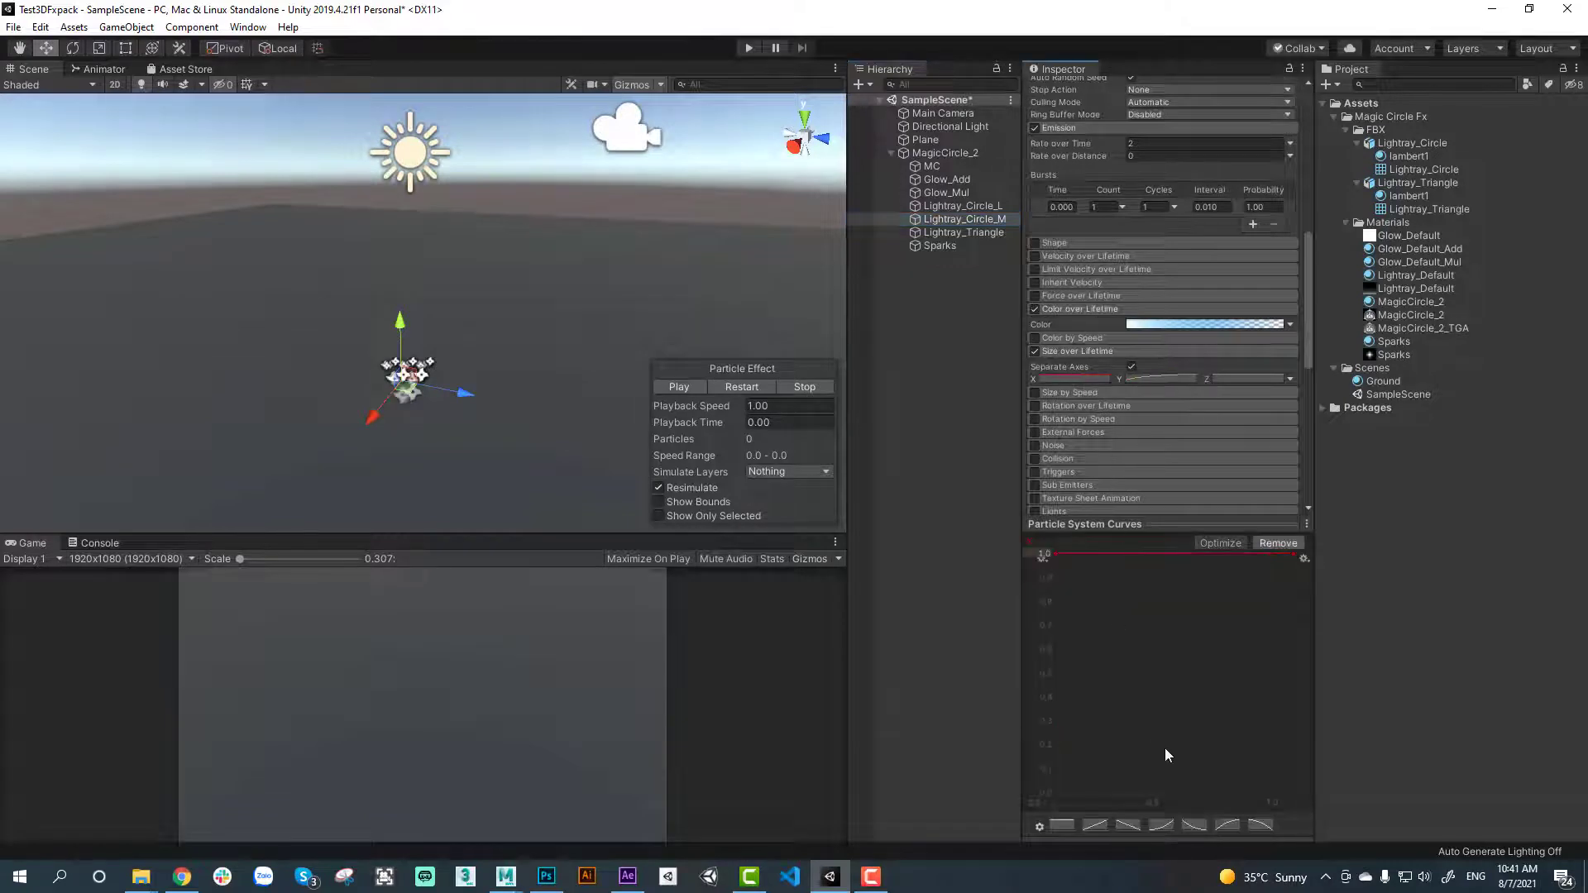
pyautogui.click(1260, 825)
pyautogui.rightClick(1294, 793)
pyautogui.moveTo(1340, 733)
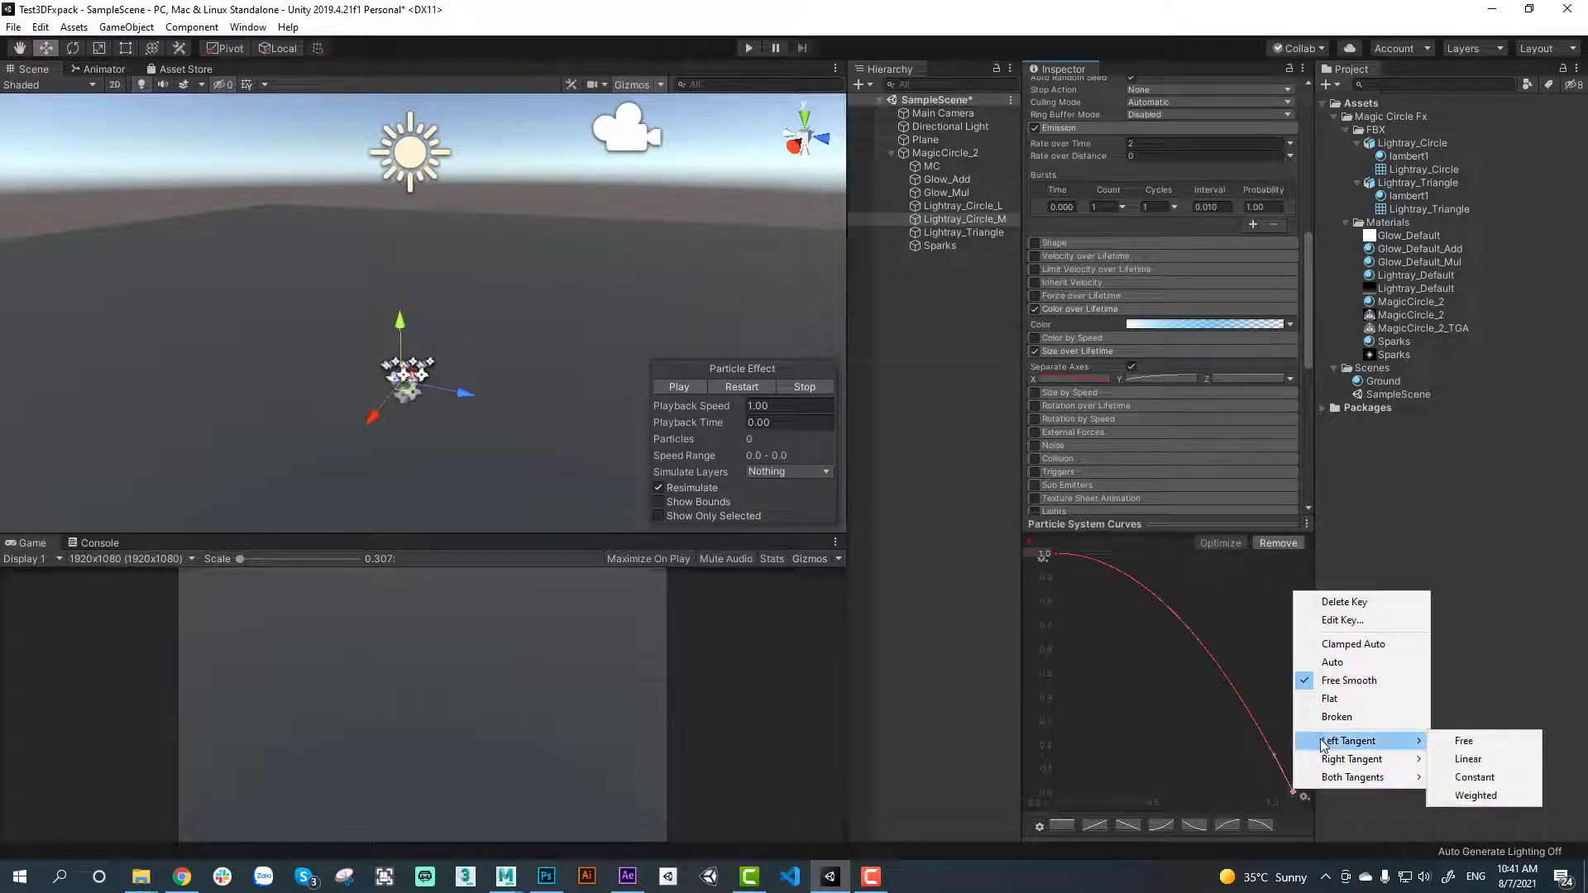
pyautogui.click(1471, 797)
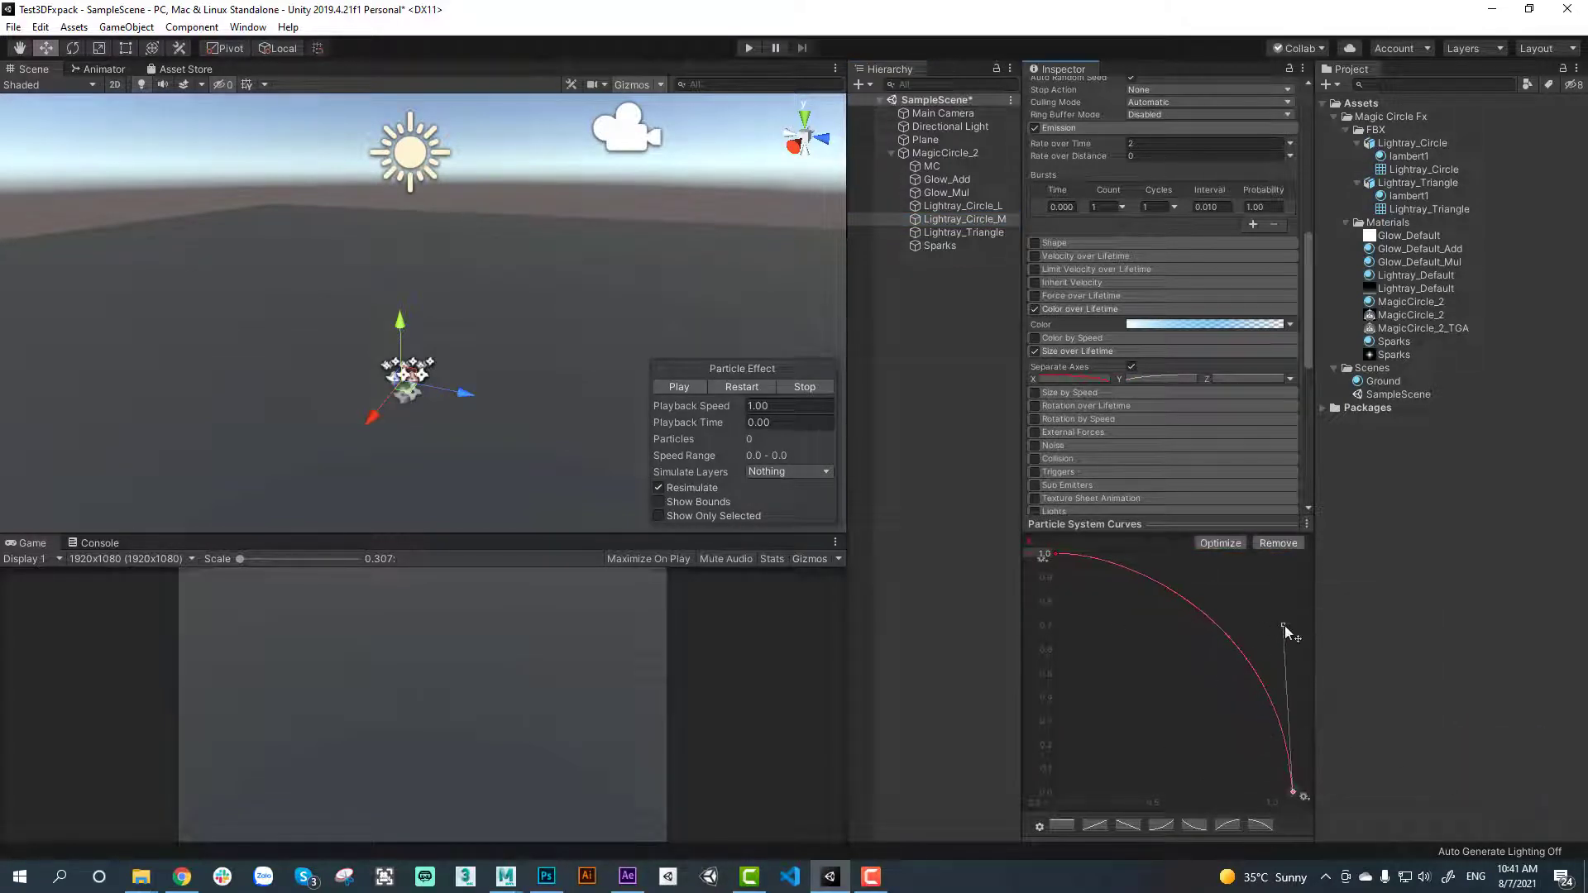
pyautogui.moveTo(1283, 625); pyautogui.dragTo(1290, 623)
pyautogui.rightClick(1042, 382)
pyautogui.rightClick(1257, 381)
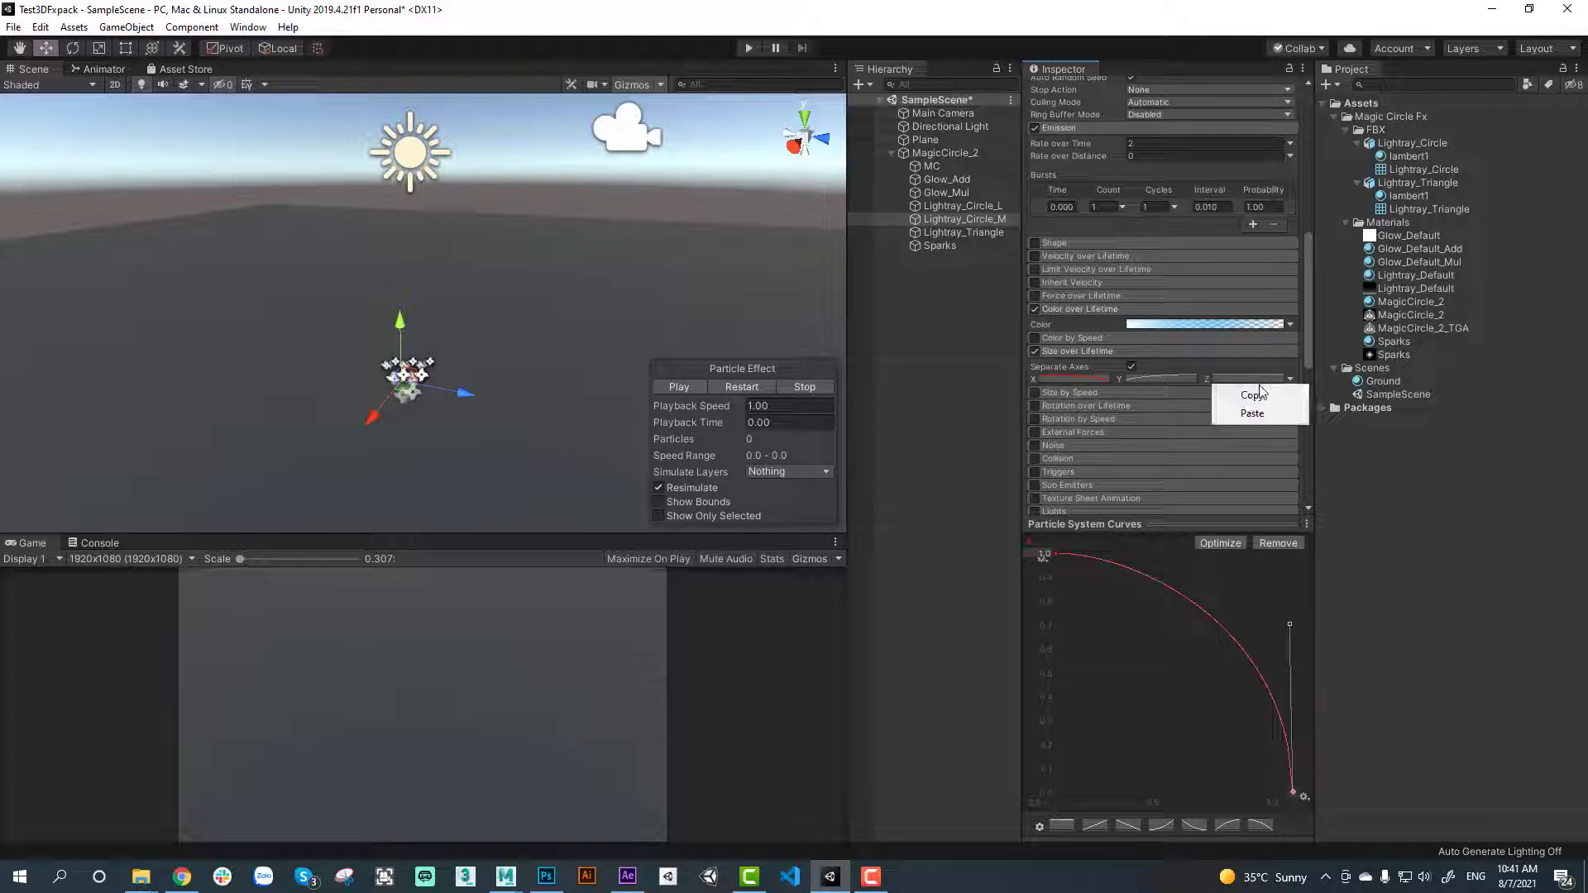
pyautogui.click(1254, 413)
# Select every effect part from MC through Sparks and restart the effect
pyautogui.click(940, 307)
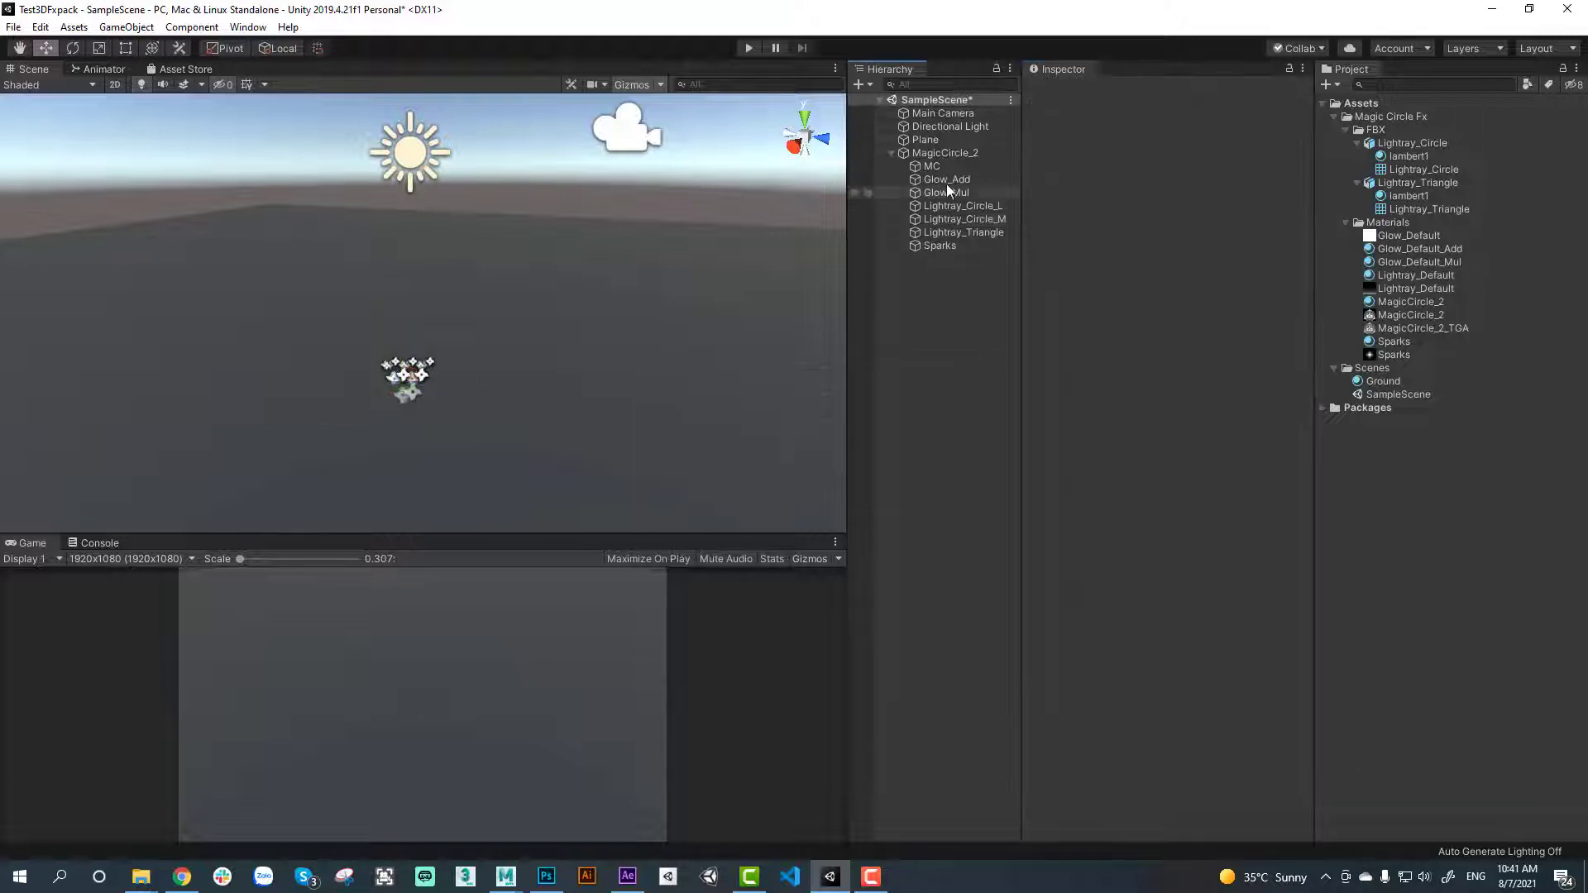
pyautogui.click(932, 167)
pyautogui.keyDown('shift'); pyautogui.click(940, 246); pyautogui.keyUp('shift')
pyautogui.click(749, 387)
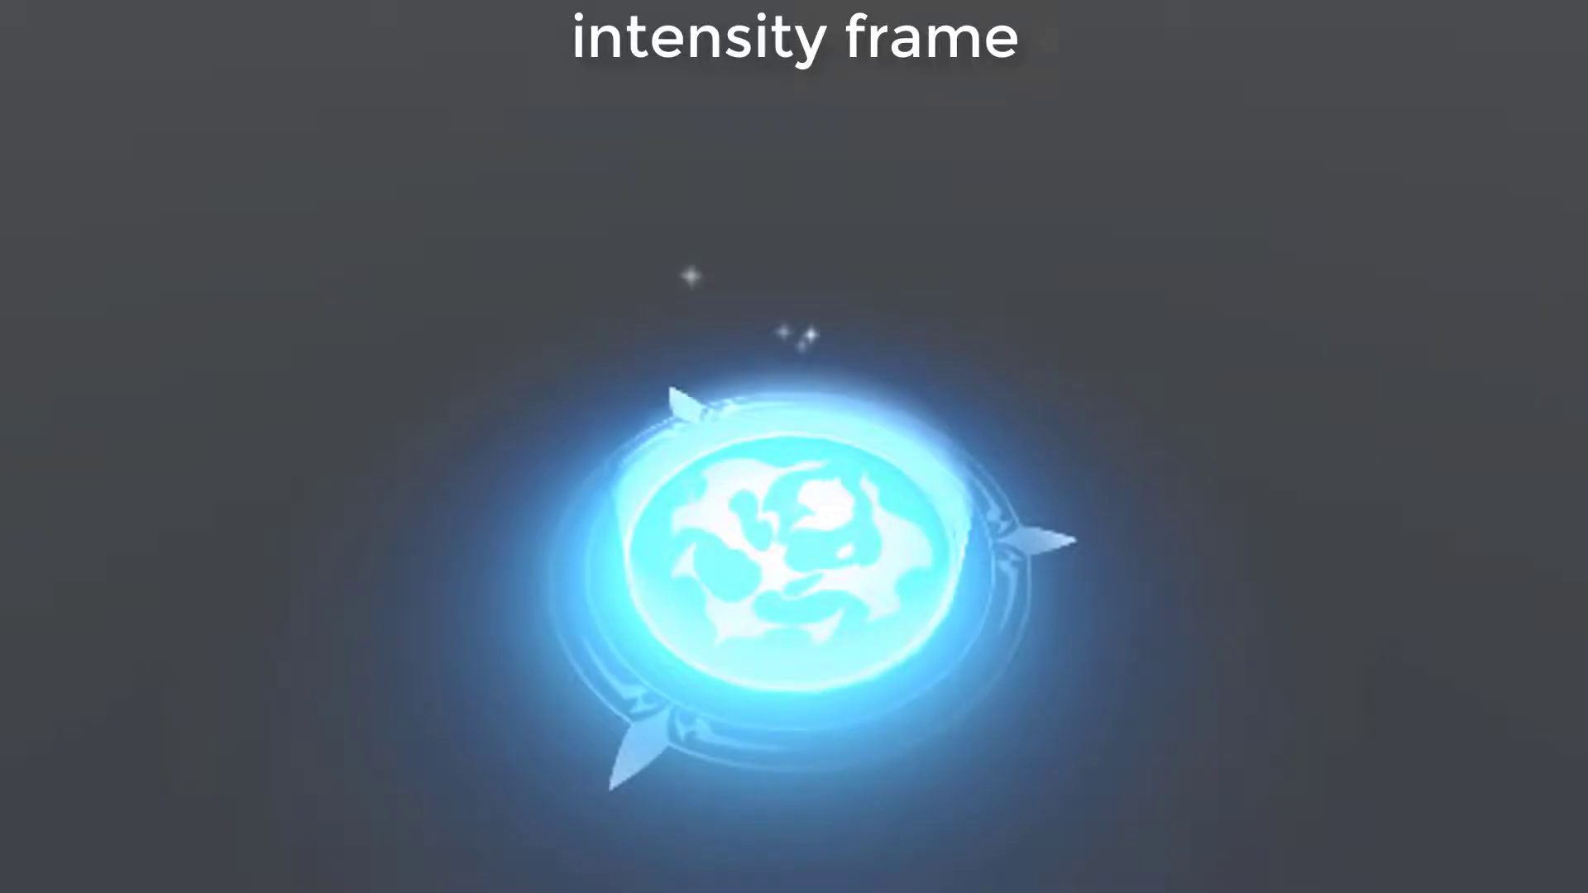
# Scroll in the editor while enlarging the Game view for the stopped effect
pyautogui.scroll(3, 1181, 347)
pyautogui.scroll(3, 1181, 347)
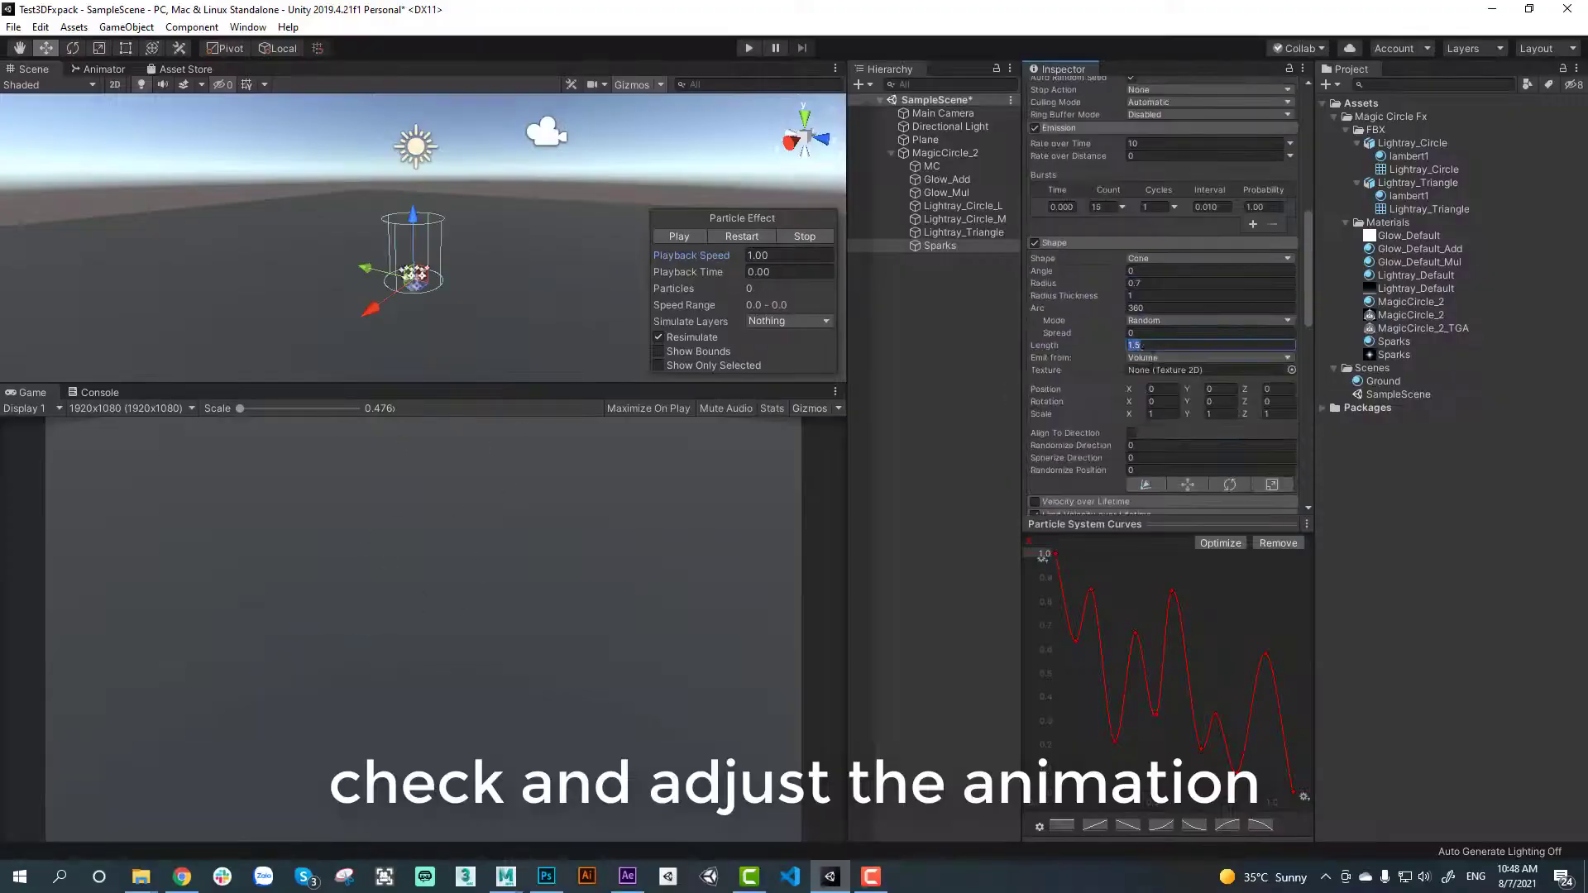
pyautogui.scroll(3, 1181, 347)
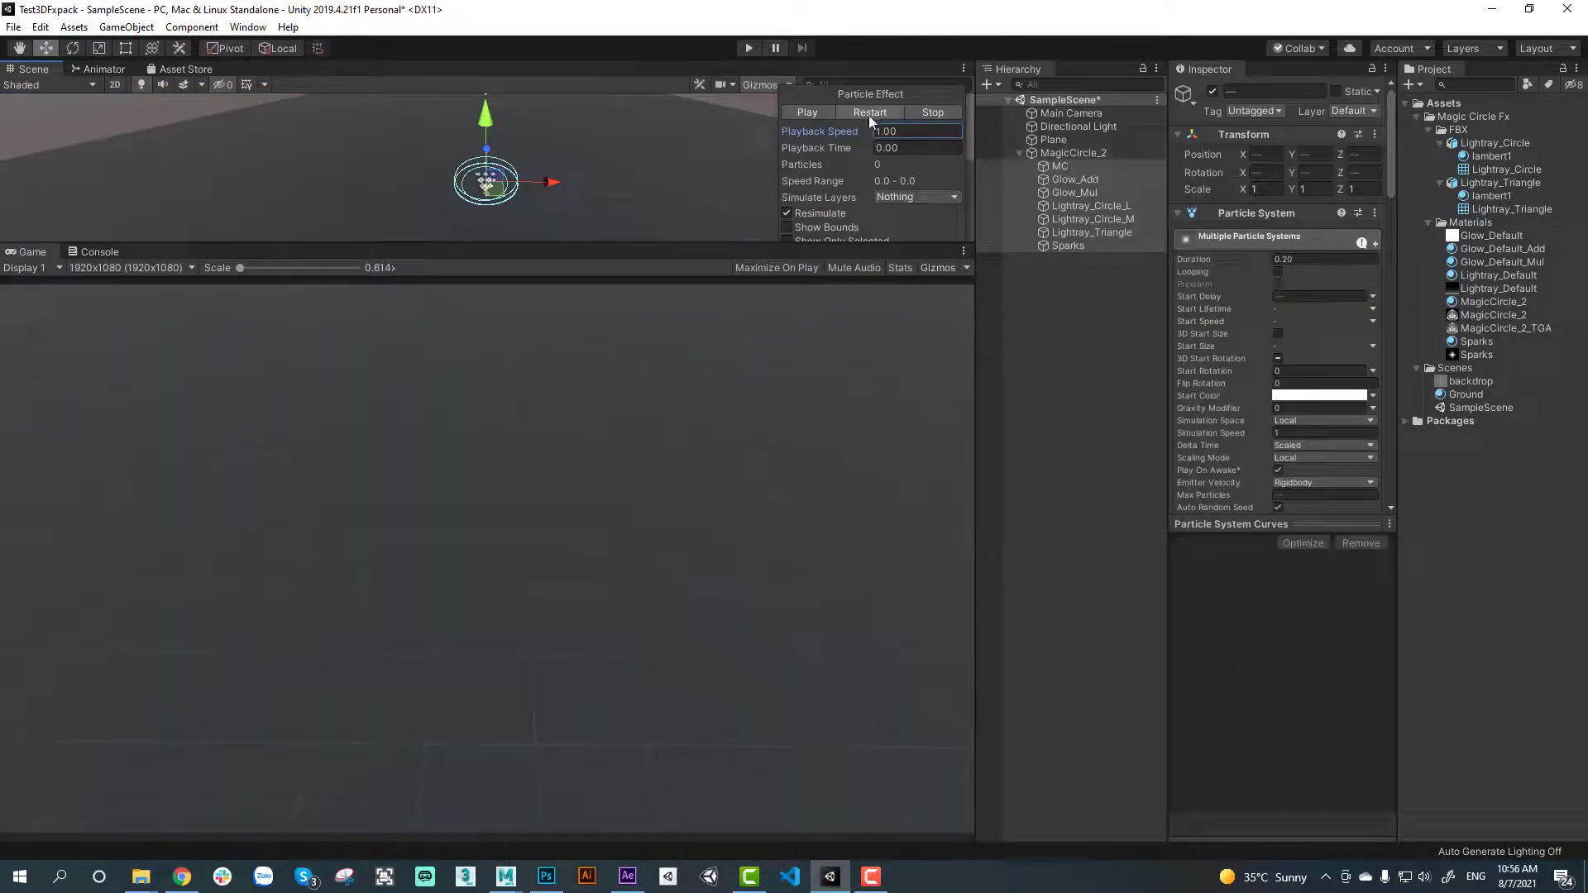